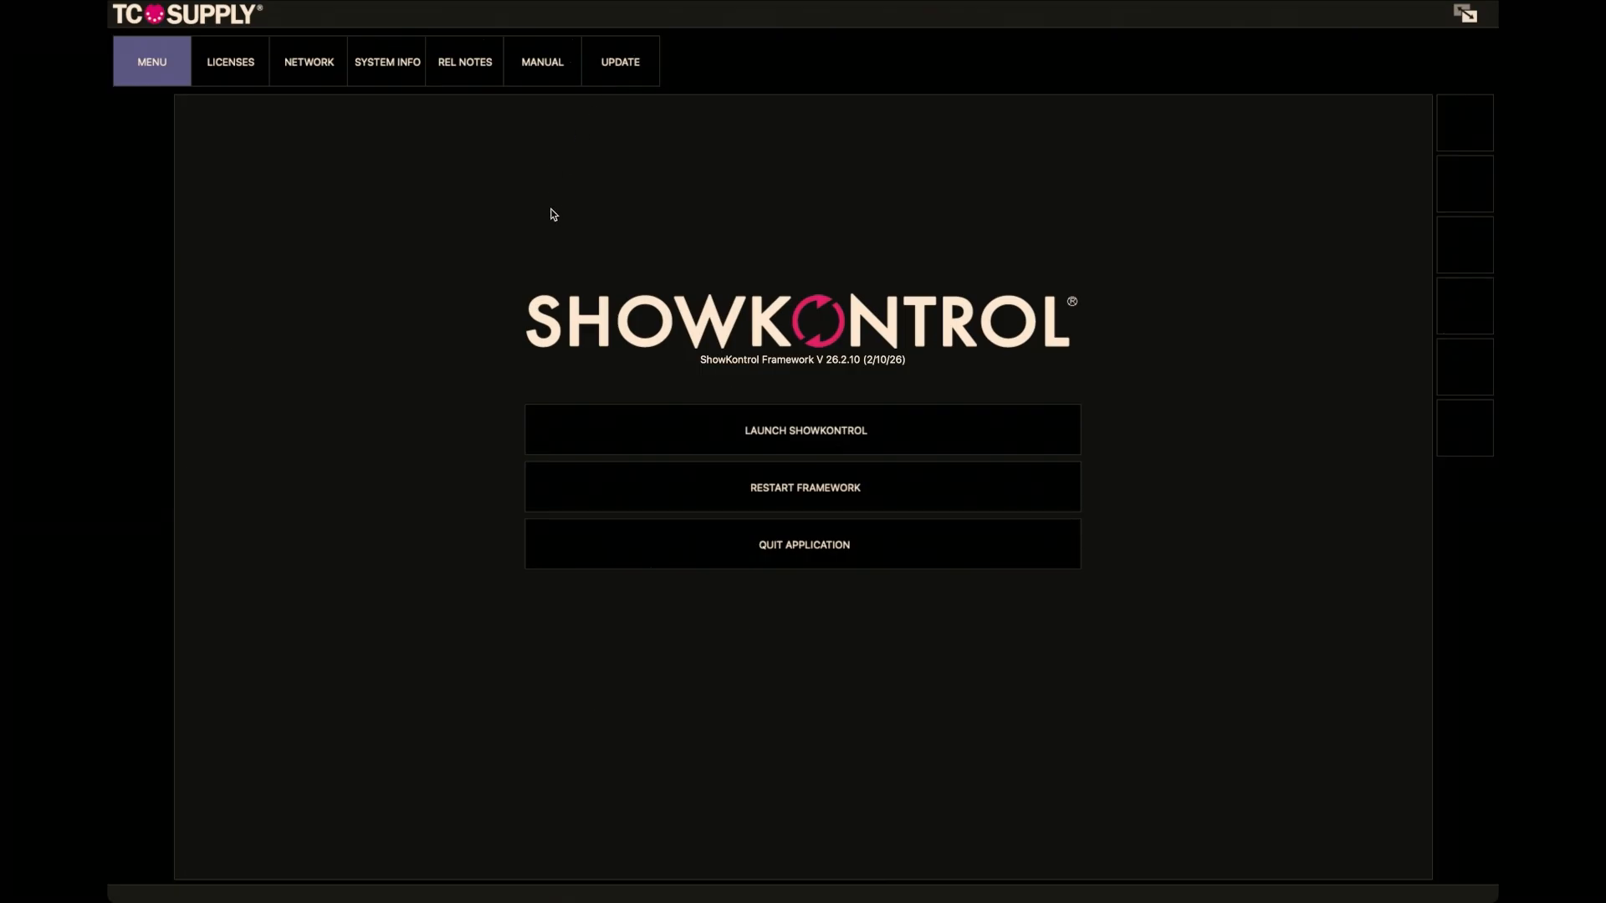
# - Launch ShowKontrol from the framework start page
pyautogui.click(655, 440)
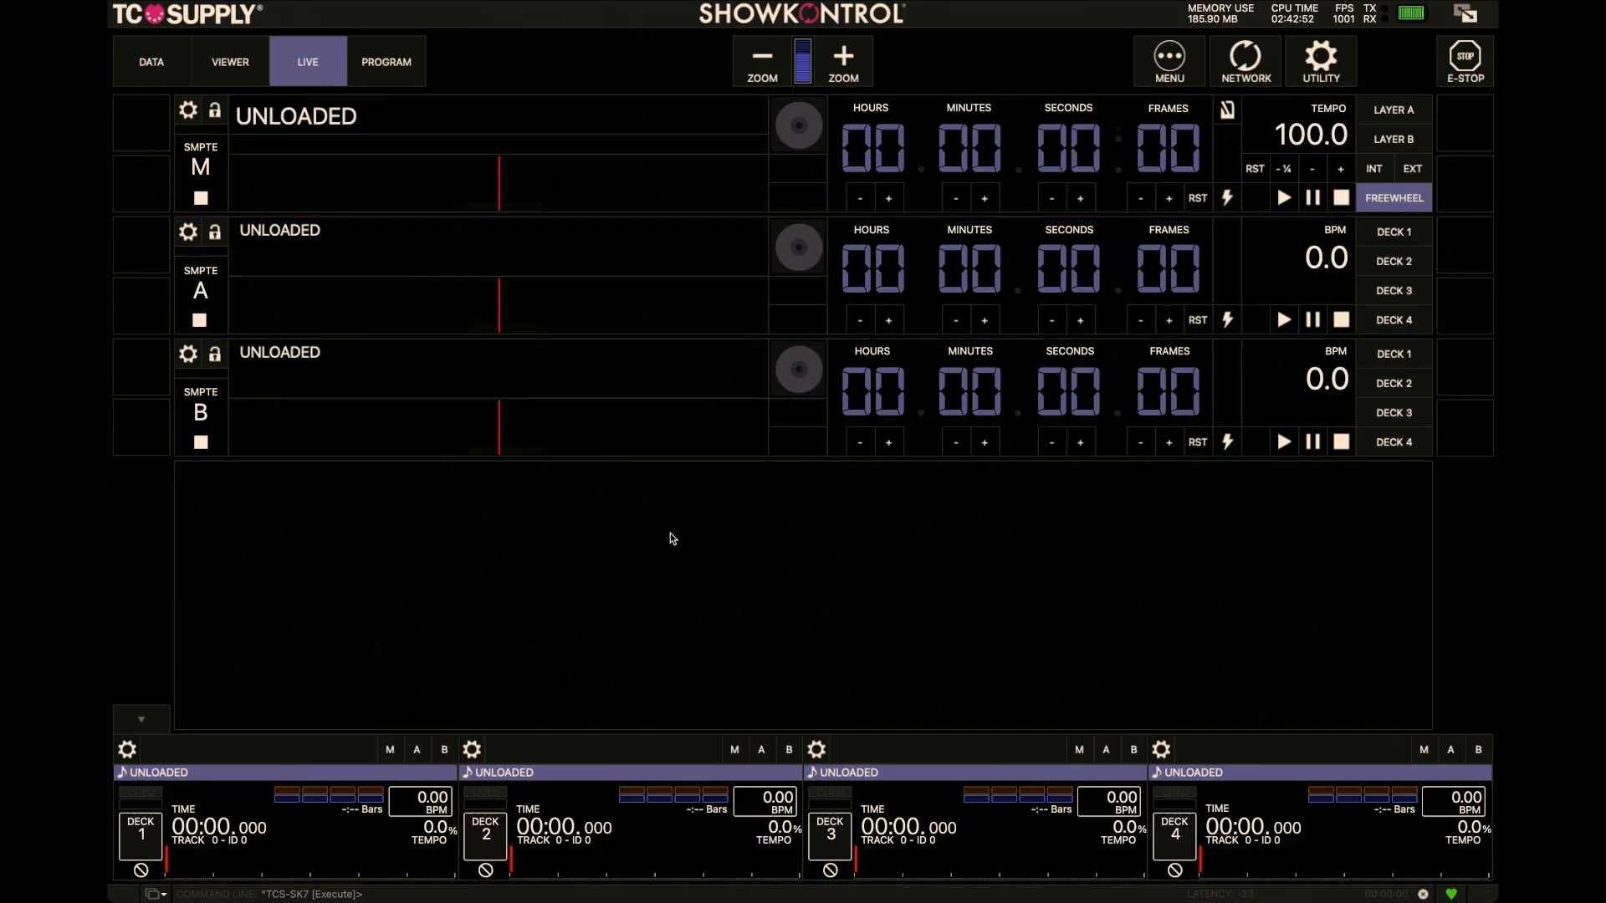
# - Try out the M, A and B layer assignments on the four decks
pyautogui.click(390, 750)
pyautogui.click(729, 755)
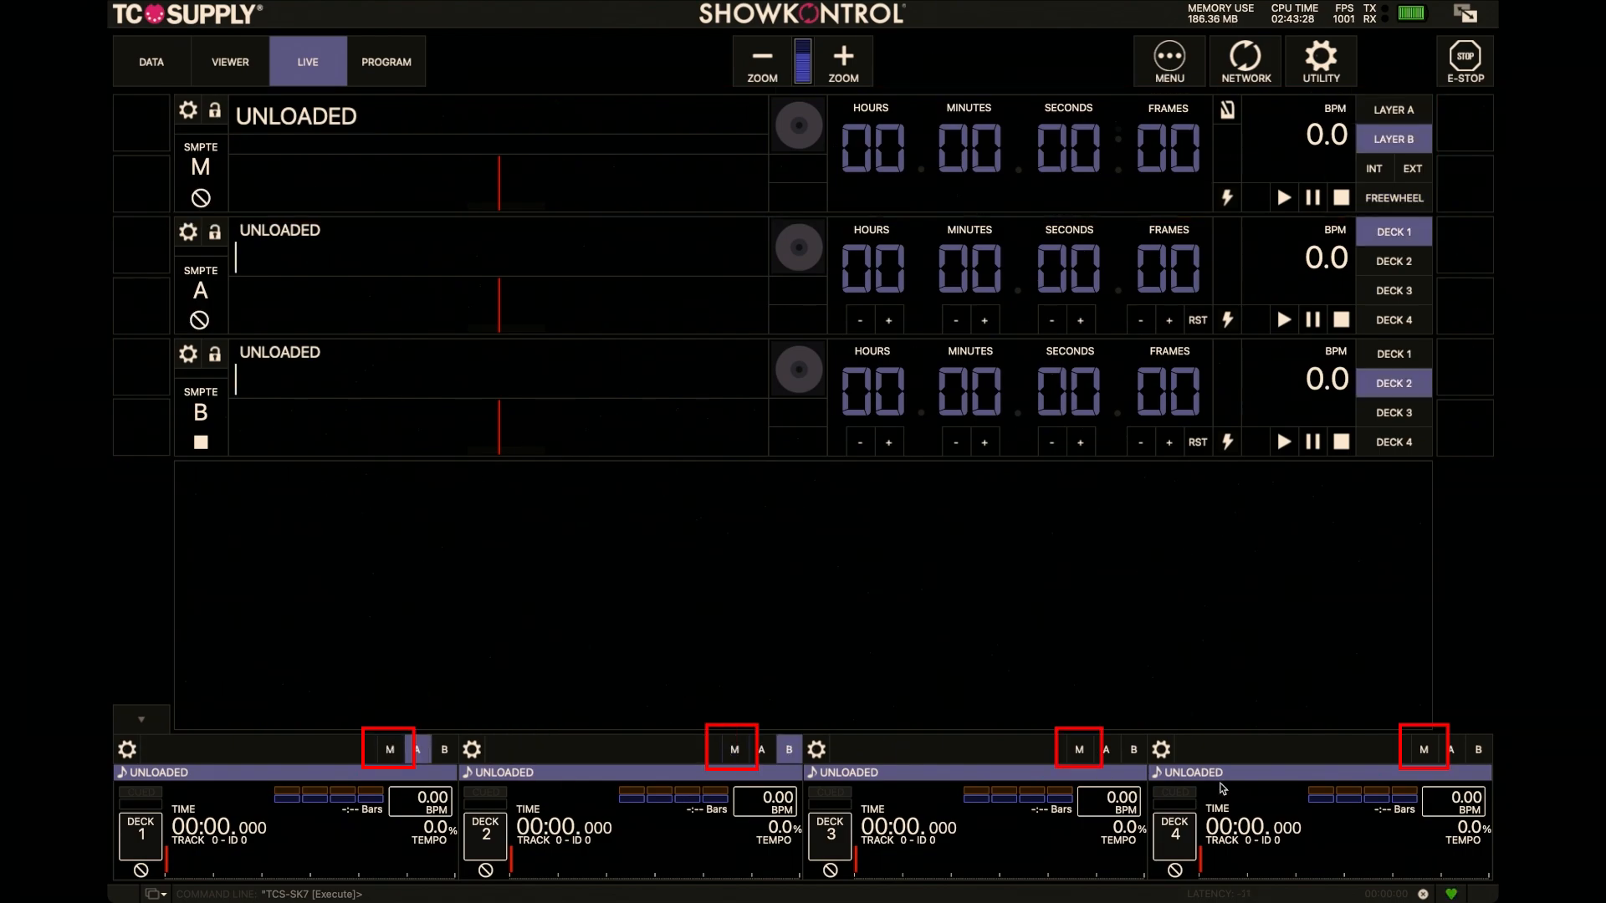
pyautogui.click(1079, 750)
pyautogui.click(1422, 750)
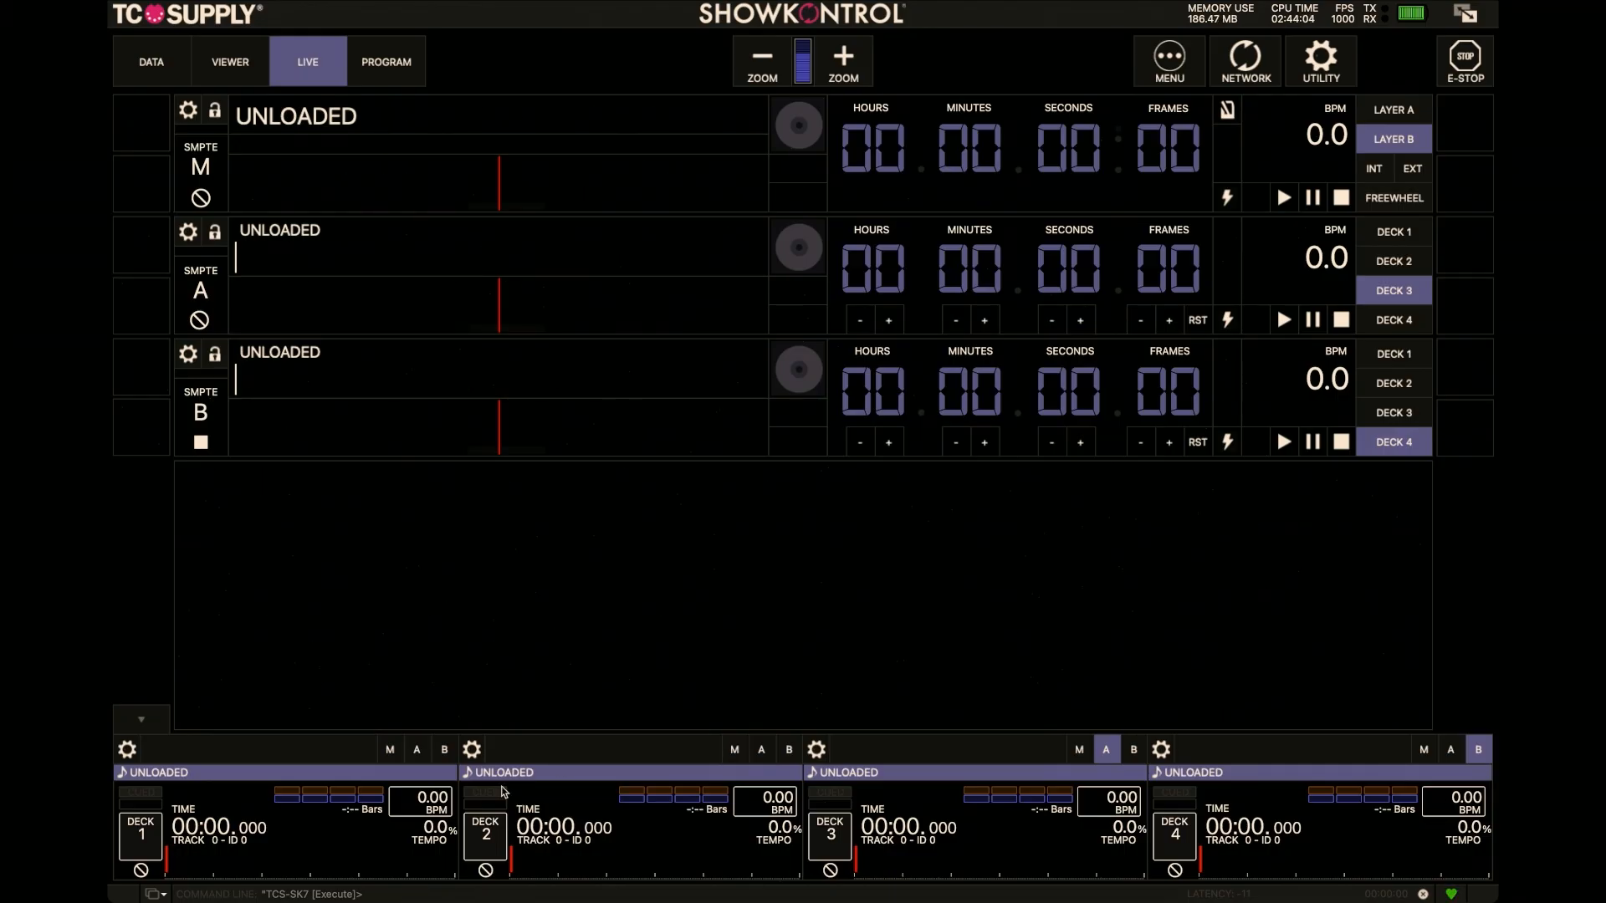
pyautogui.click(417, 750)
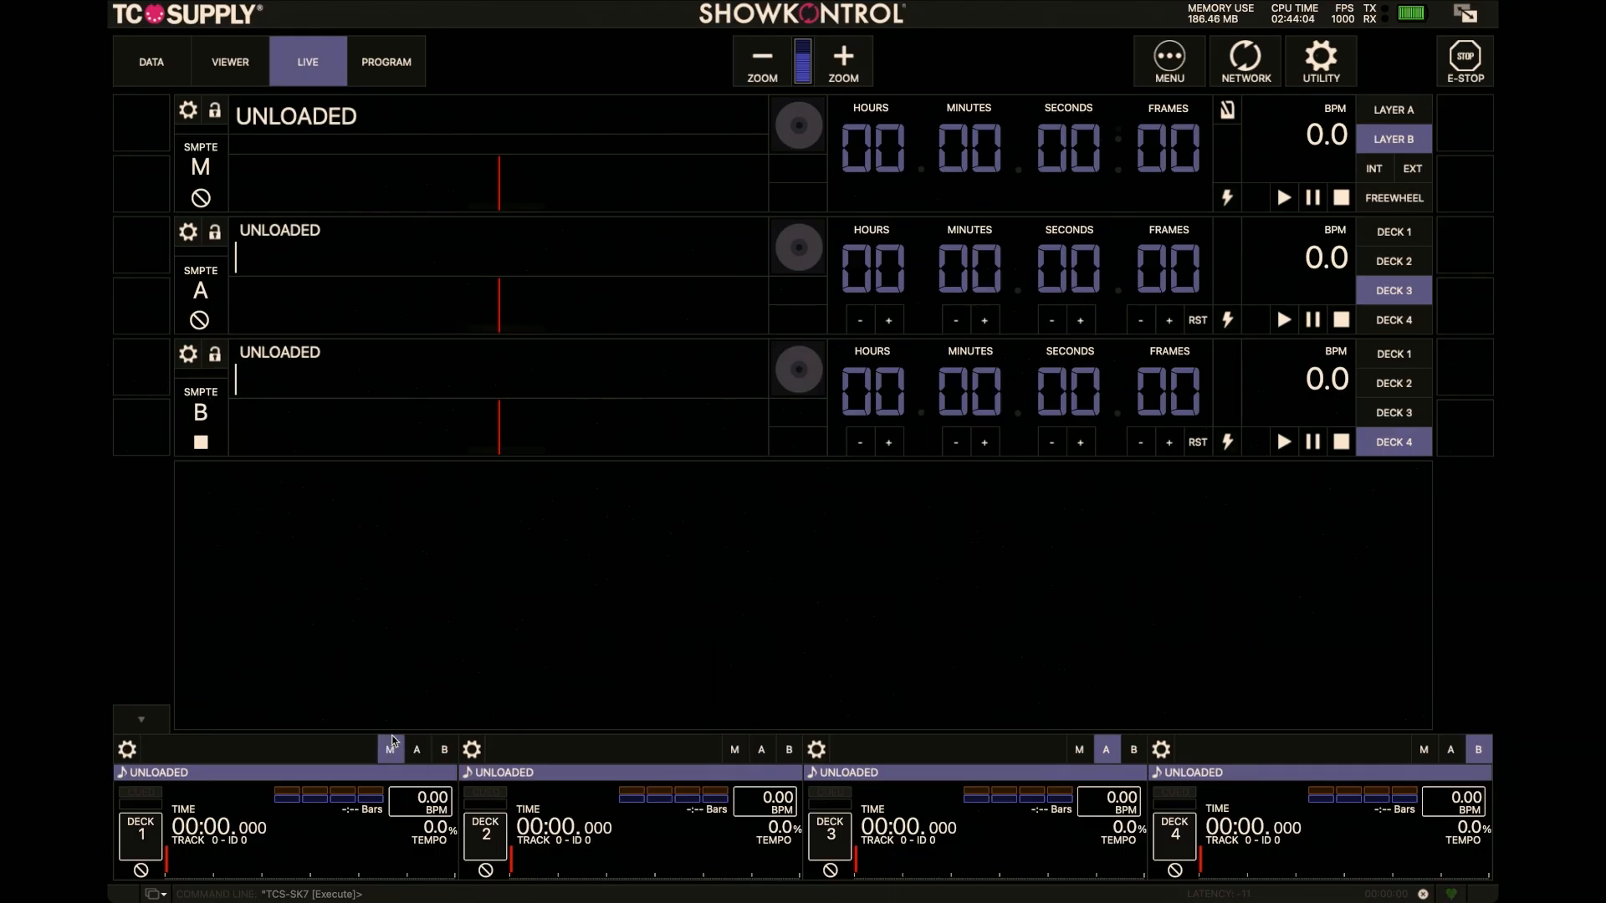
pyautogui.click(444, 750)
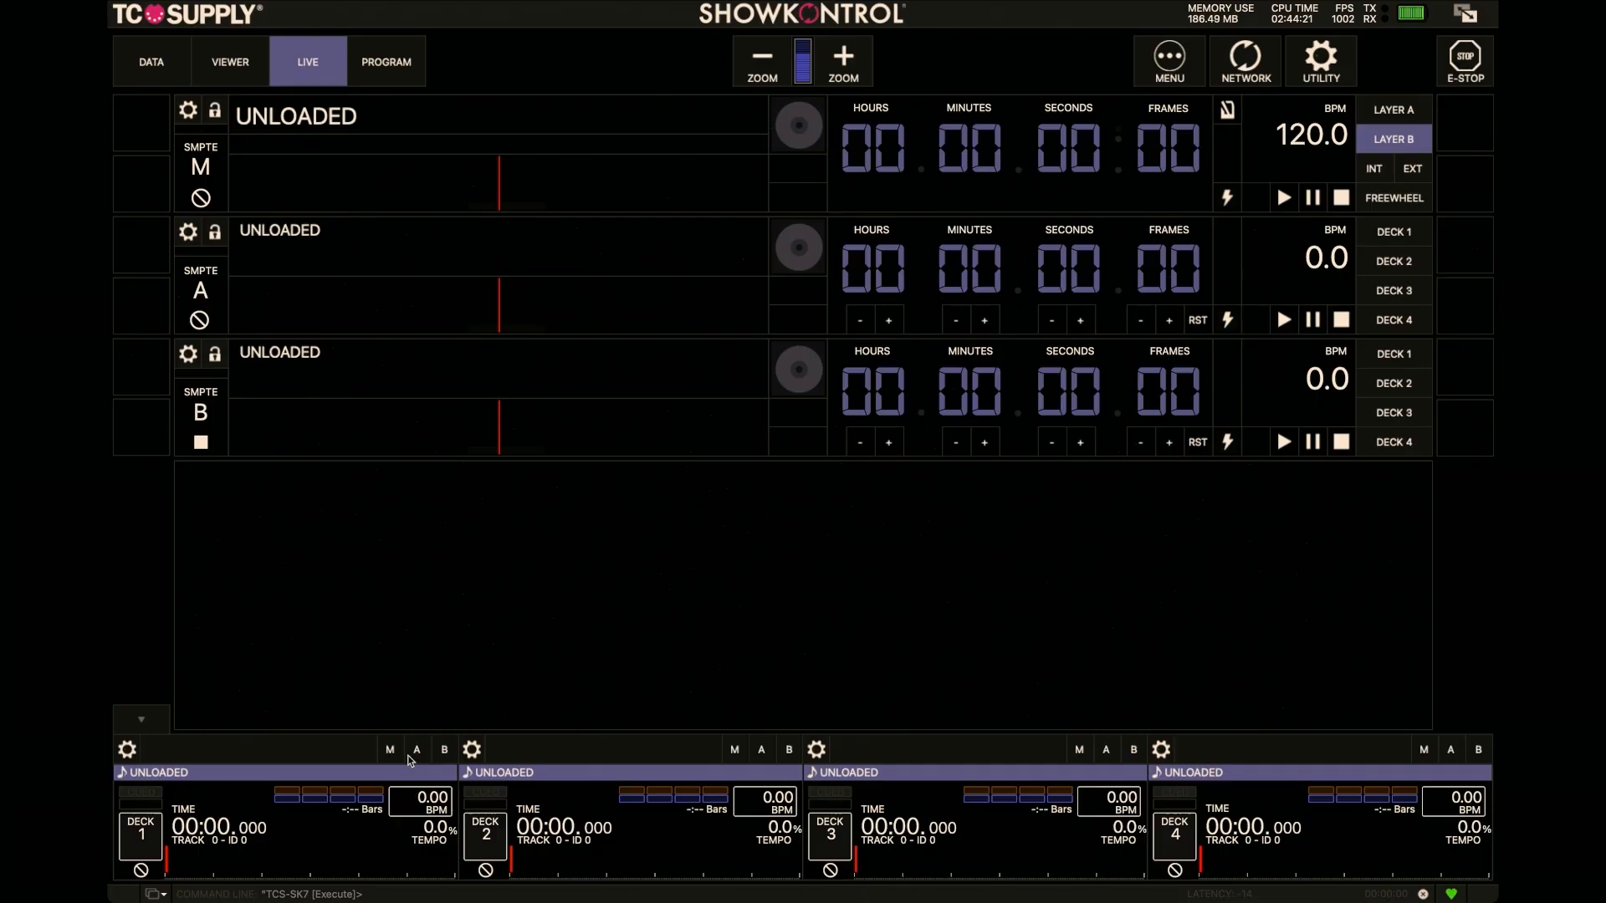
# - Assign deck 1 to layer A and deck 2 to layer B, and have the master follow layer A
pyautogui.click(422, 754)
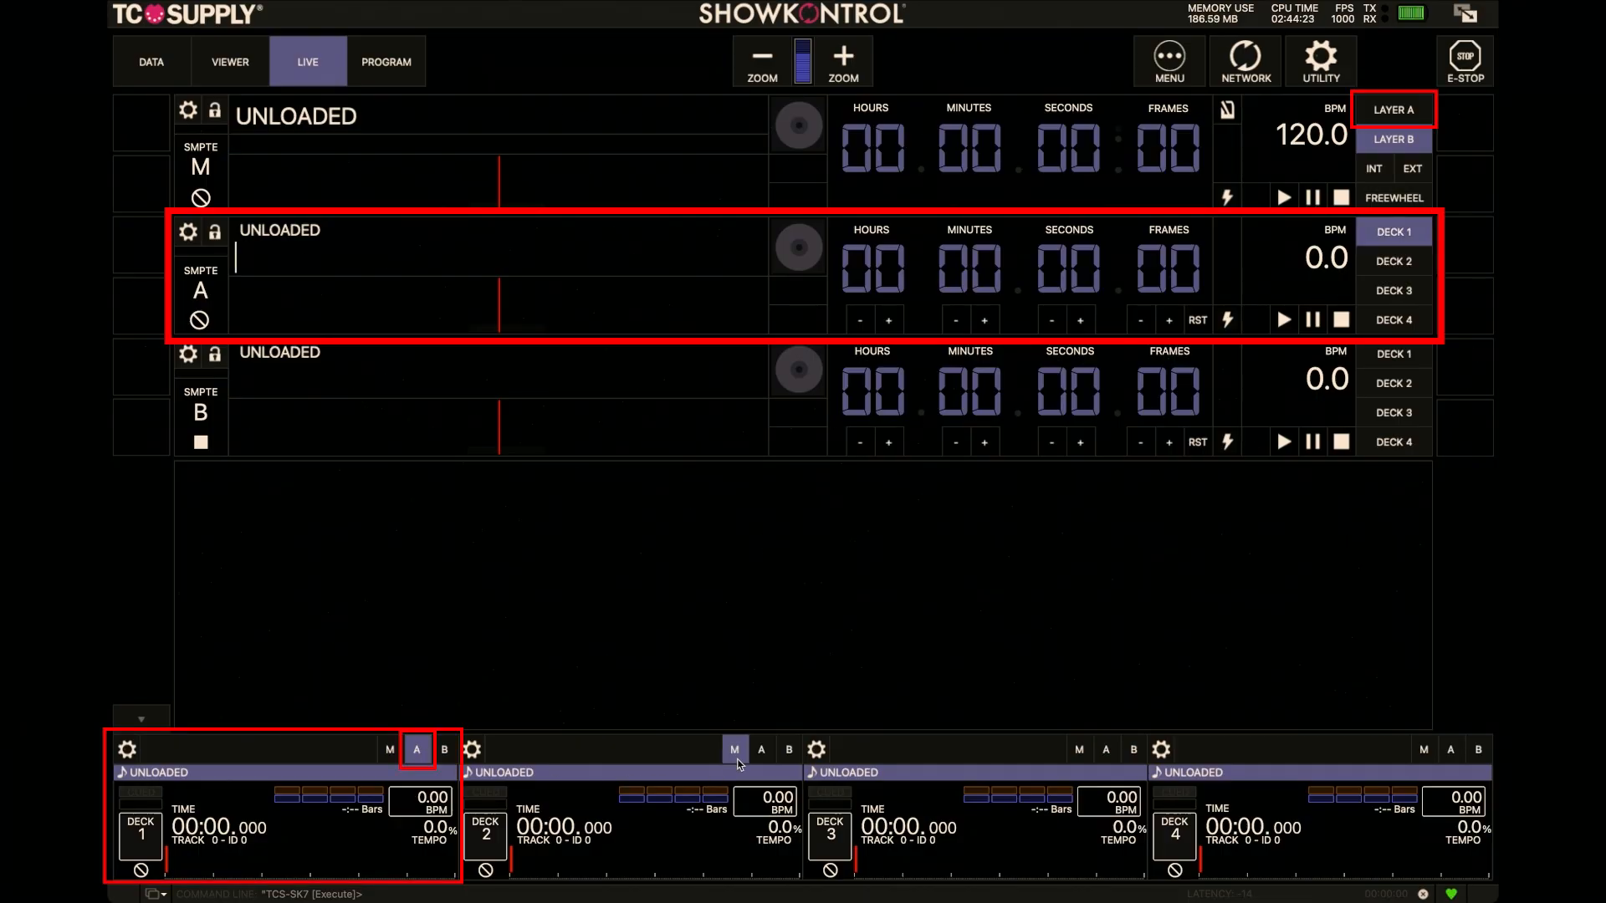
pyautogui.click(789, 750)
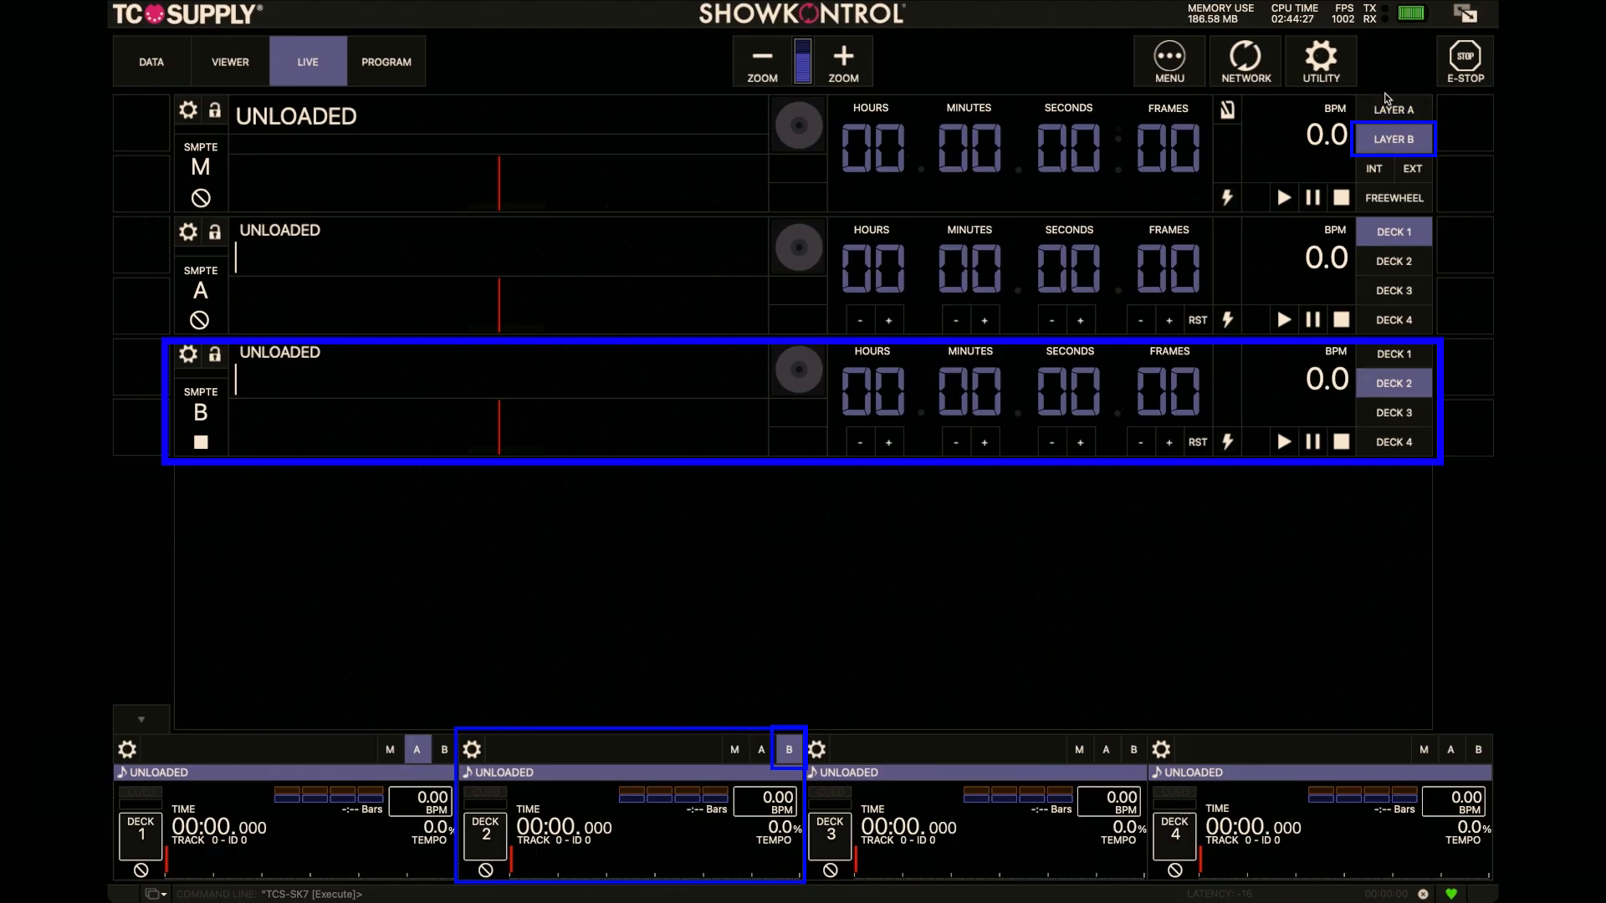
pyautogui.click(1381, 139)
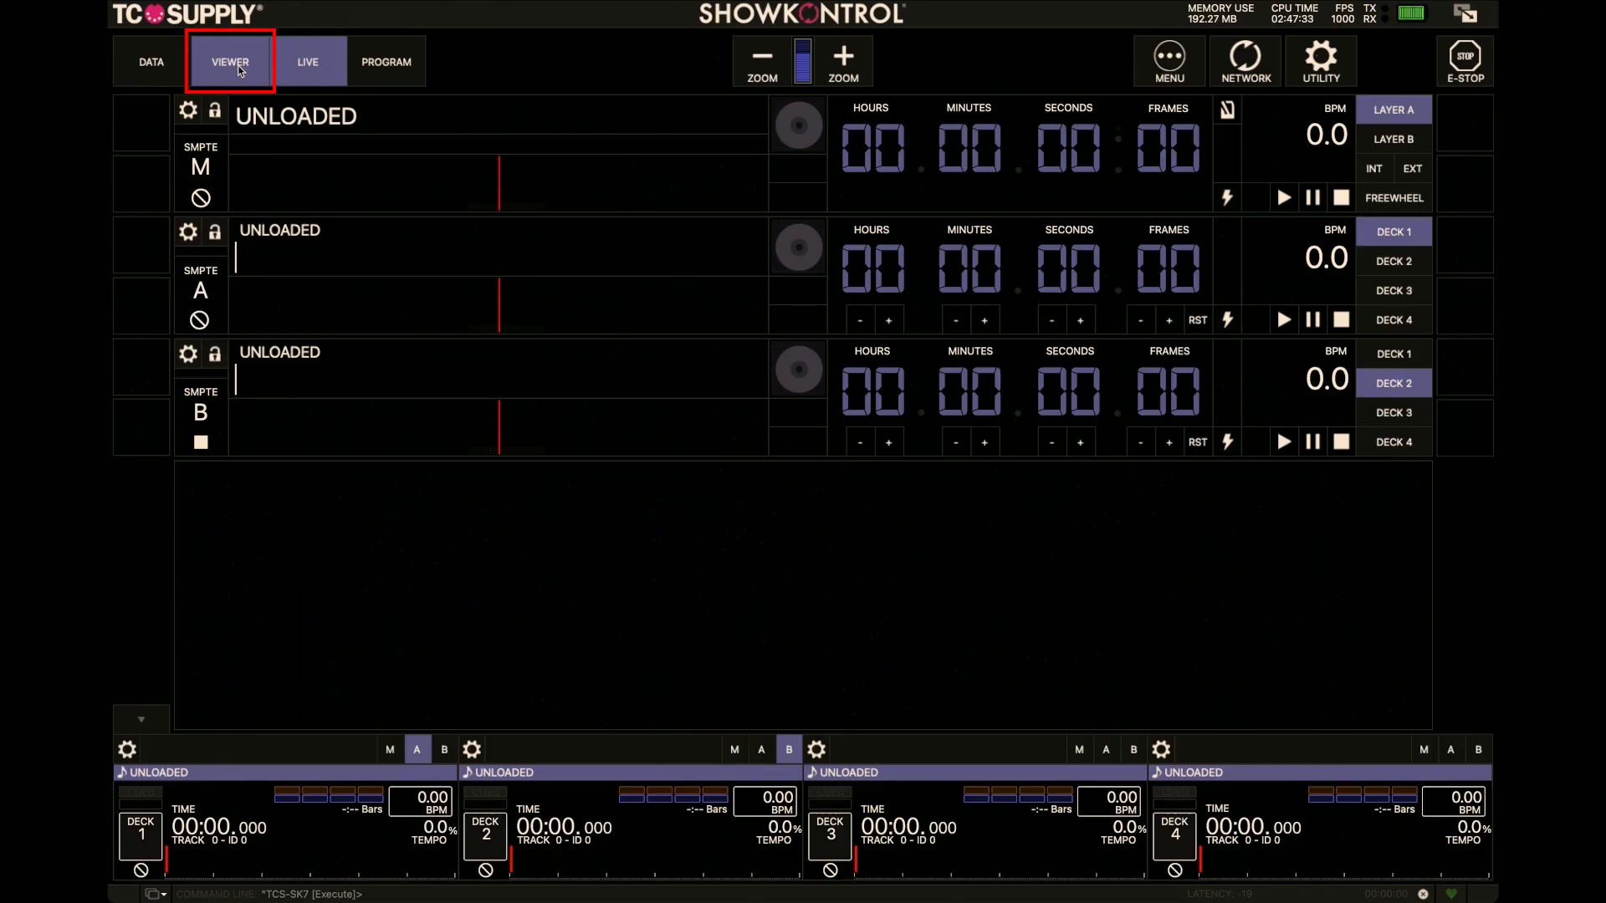
# - Show the Viewer and try toggling its clock and timer displays off and back on
pyautogui.click(240, 71)
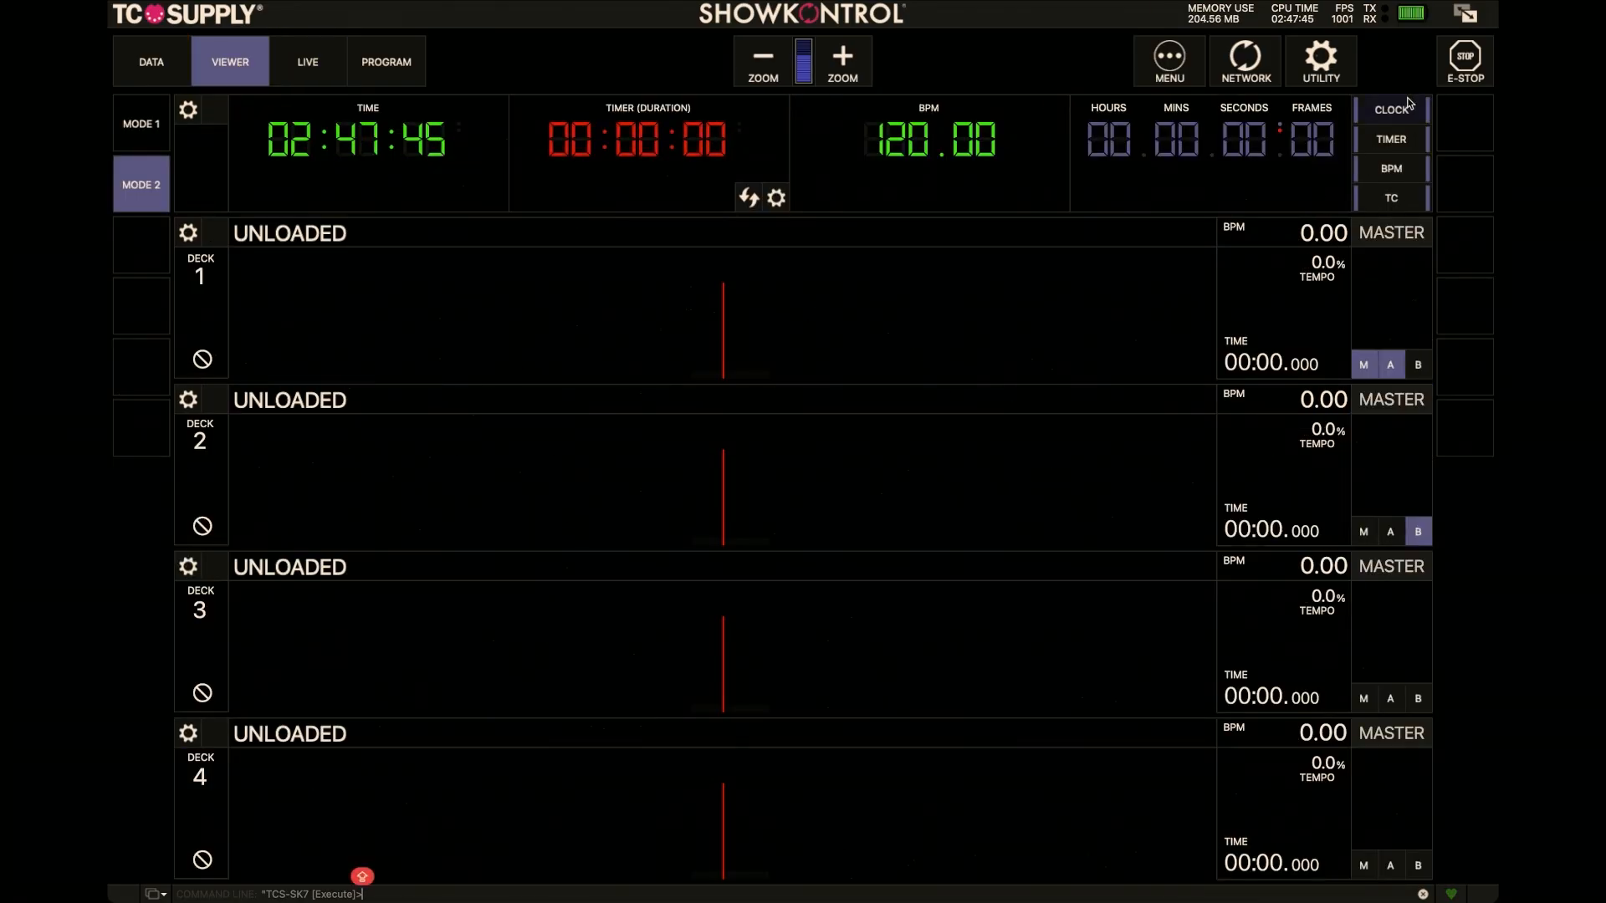
pyautogui.click(1384, 111)
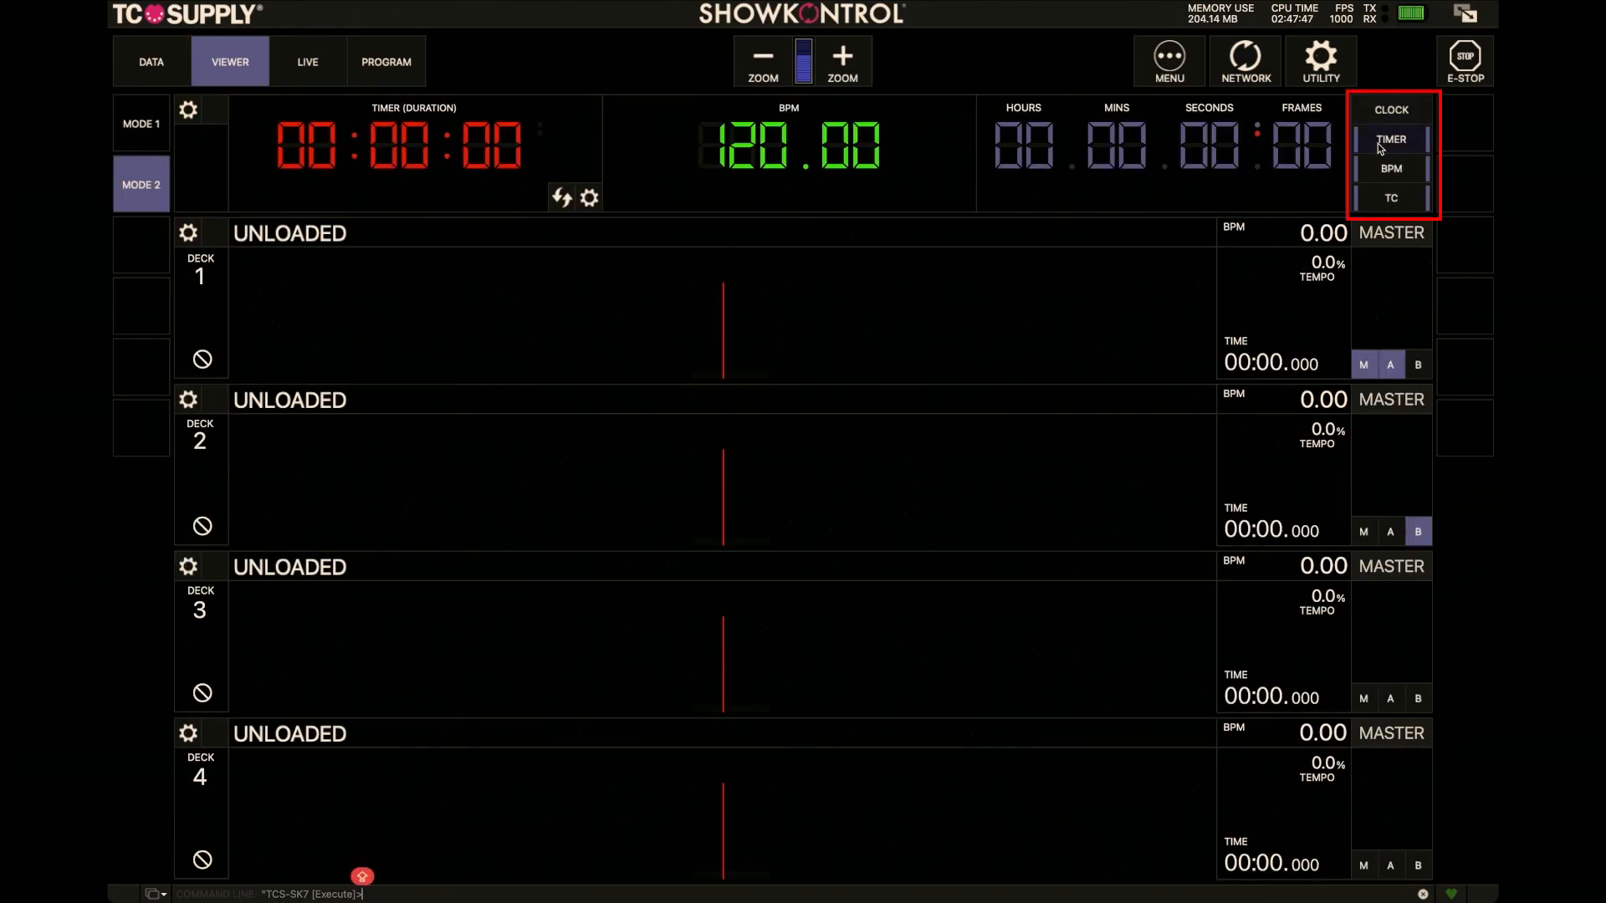
pyautogui.click(1381, 142)
pyautogui.click(1381, 142)
pyautogui.click(1391, 109)
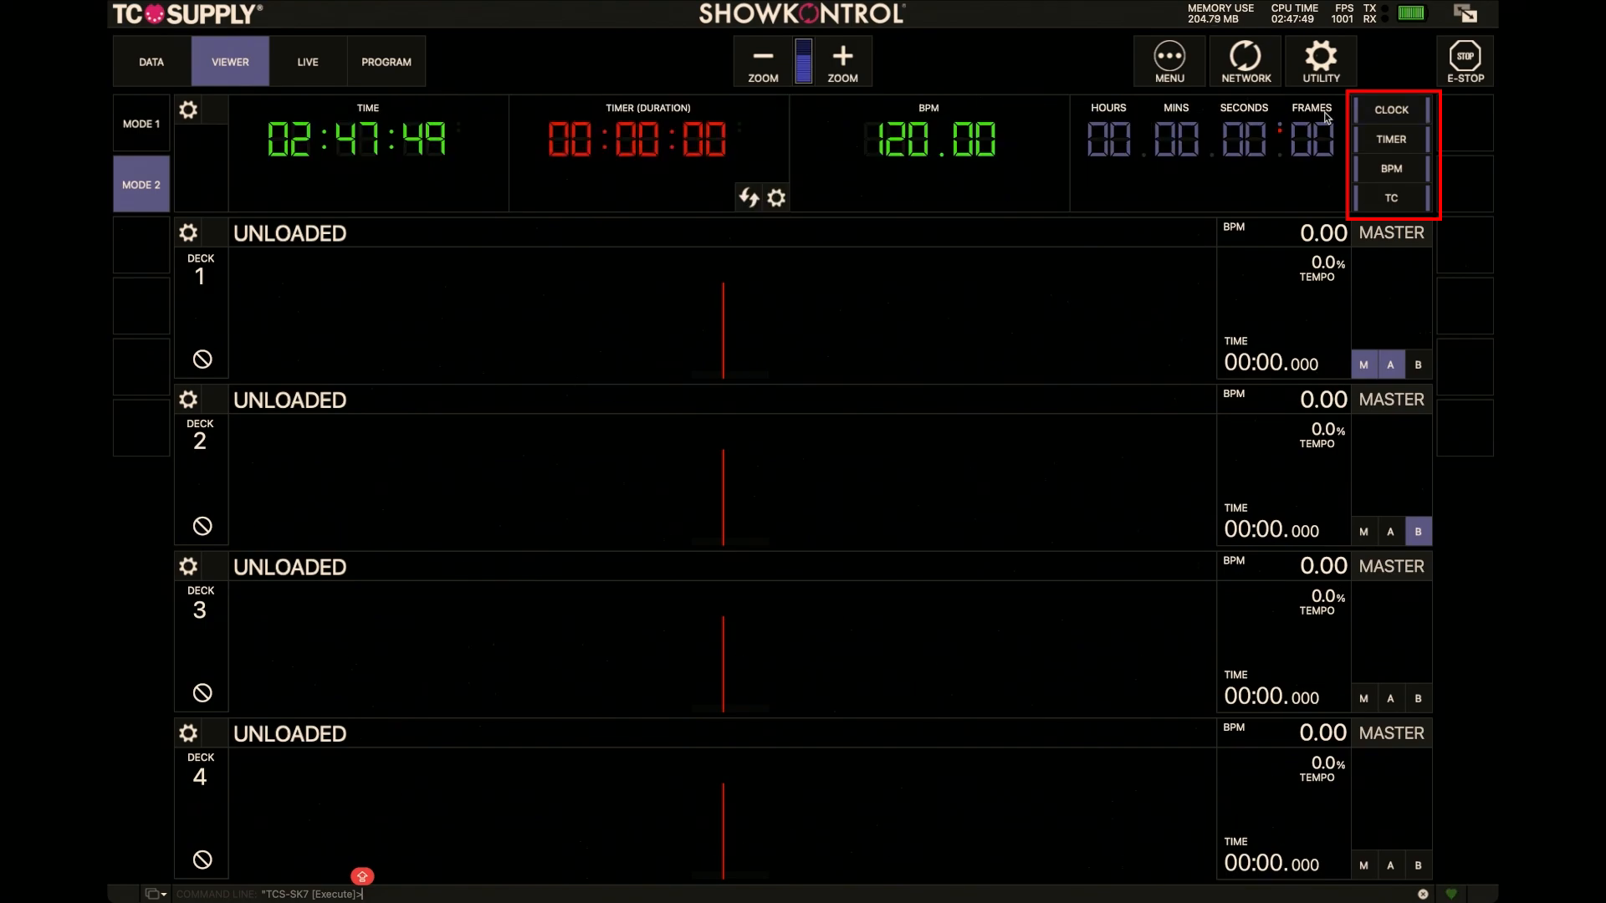
# - Compare the Viewer's Mode 1 and Mode 2 layouts, ending on Mode 1
pyautogui.click(142, 122)
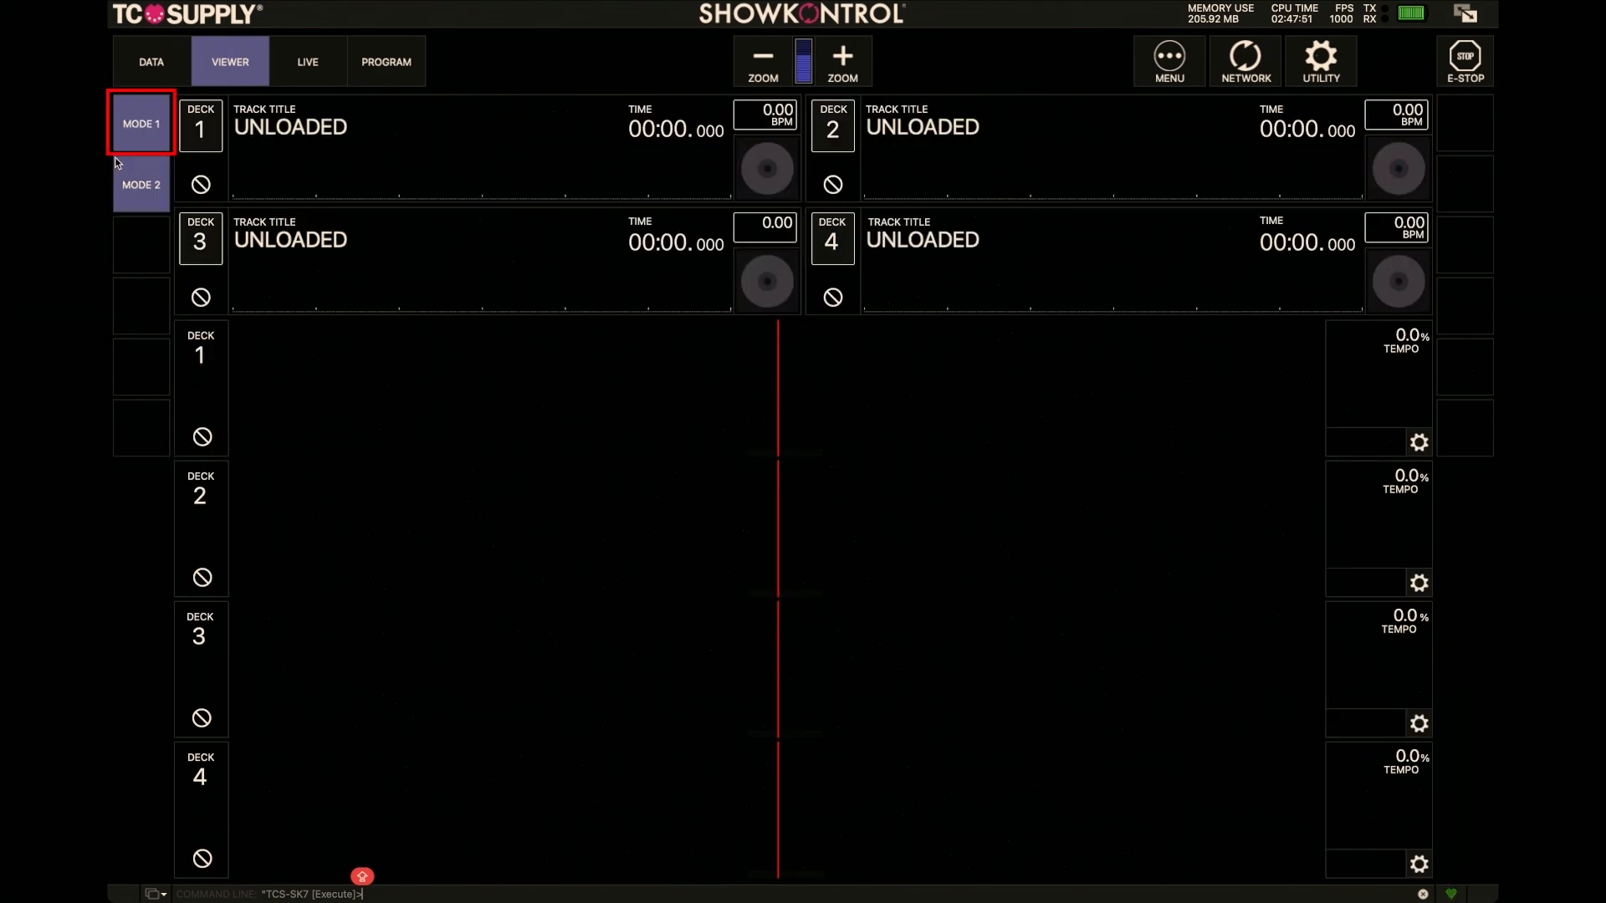
pyautogui.click(131, 184)
pyautogui.click(141, 123)
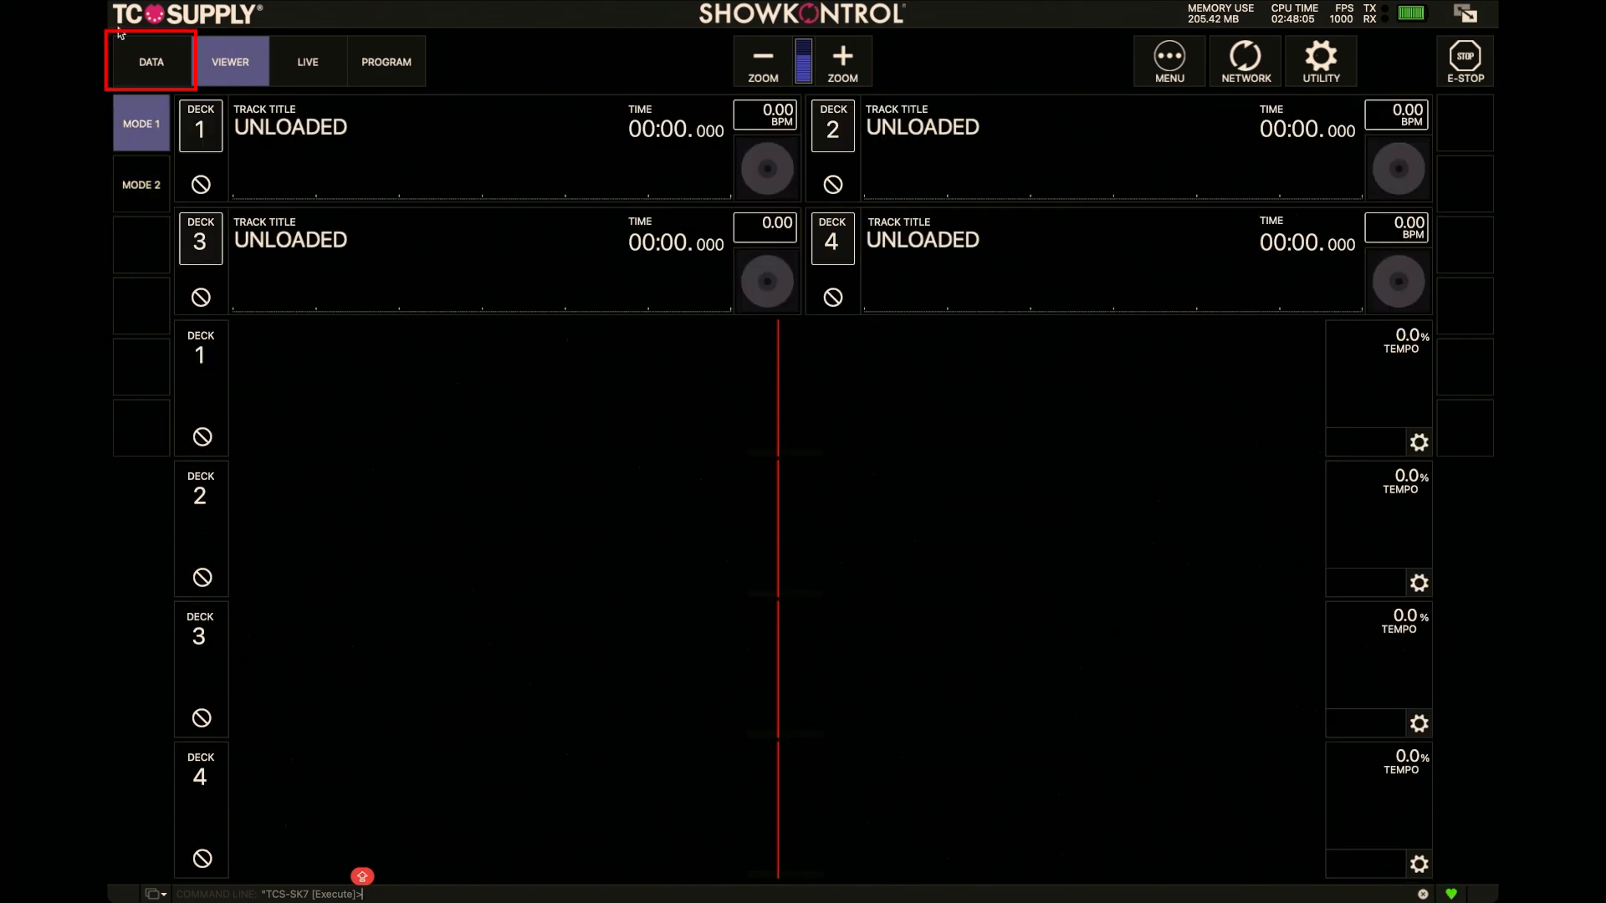
# - Look through the history data and the program's set list, cue list and group pages, and return to the Live view
pyautogui.click(138, 54)
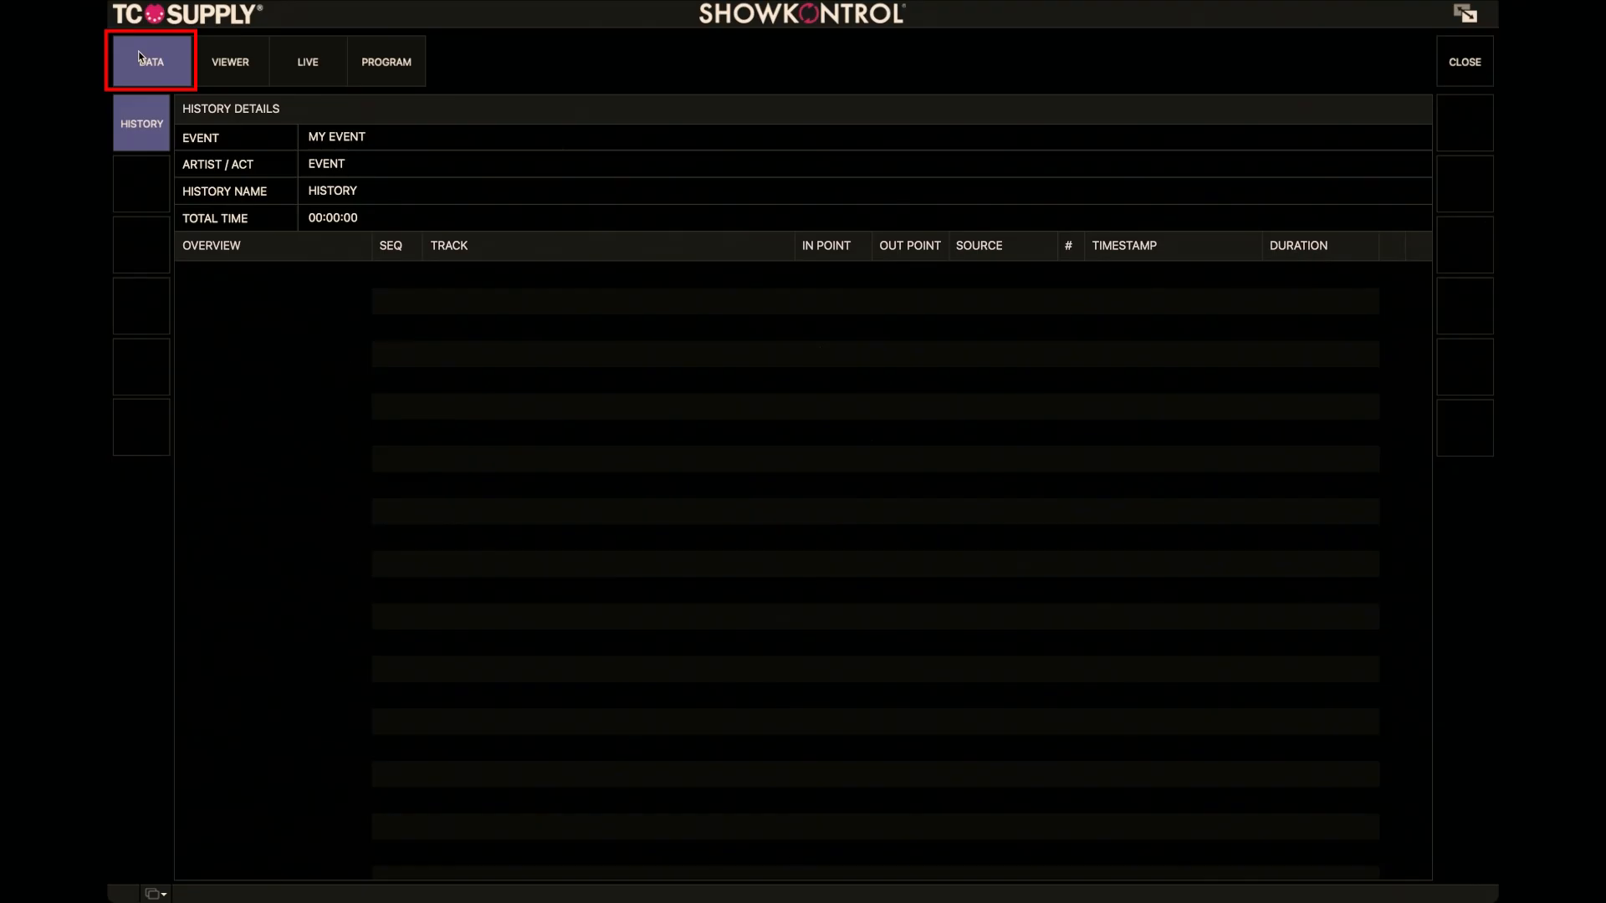
pyautogui.click(399, 49)
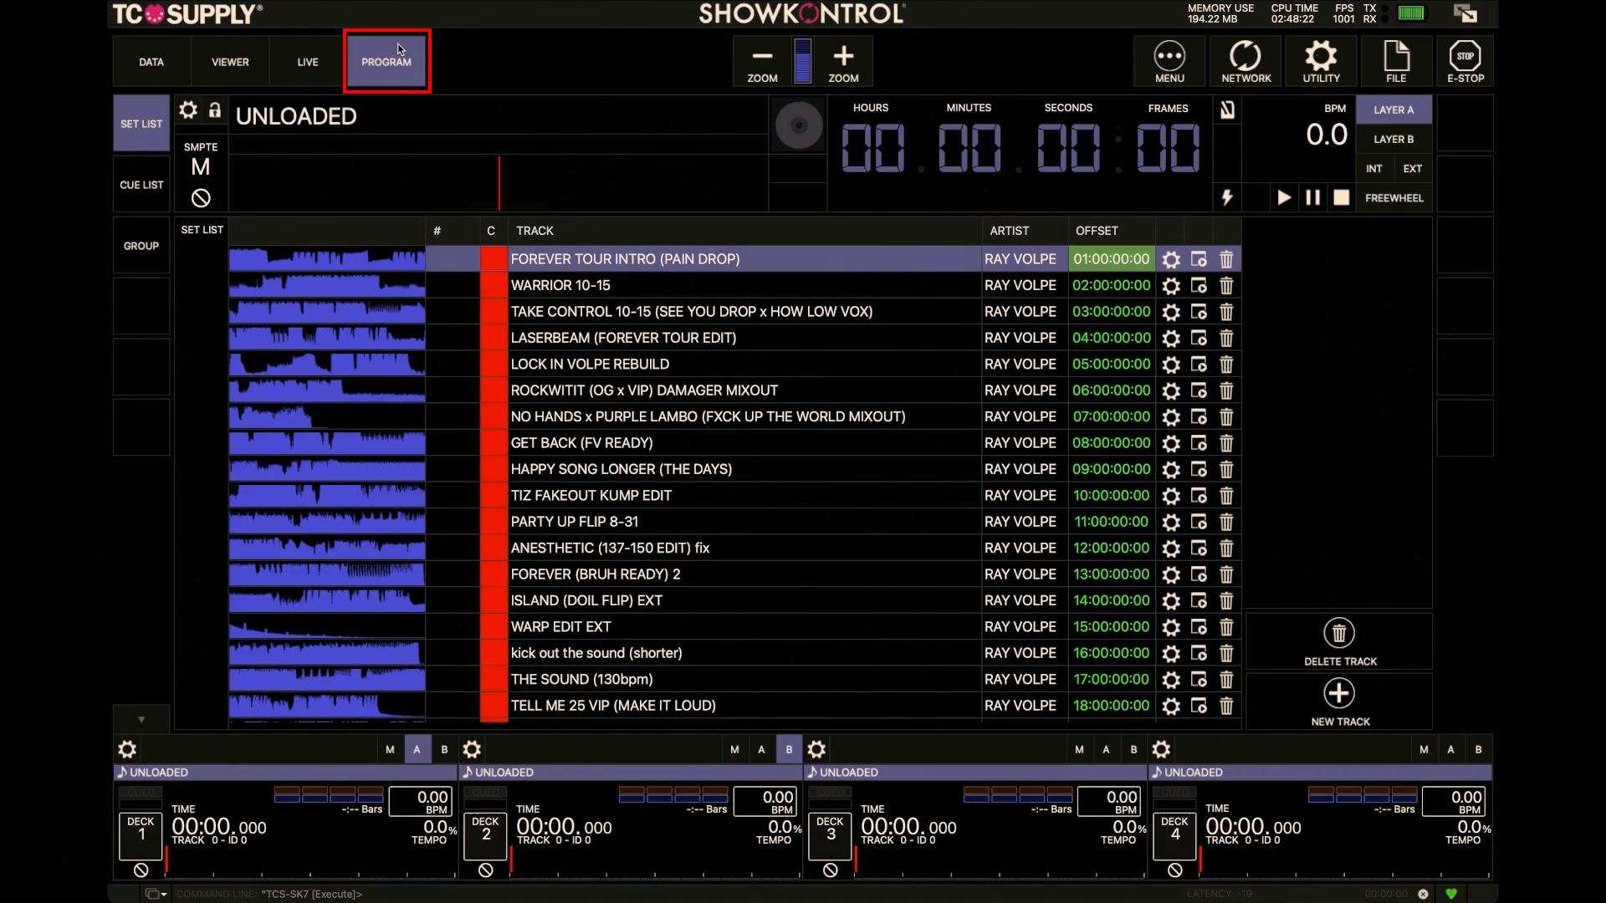
pyautogui.click(147, 203)
pyautogui.click(146, 235)
pyautogui.click(138, 203)
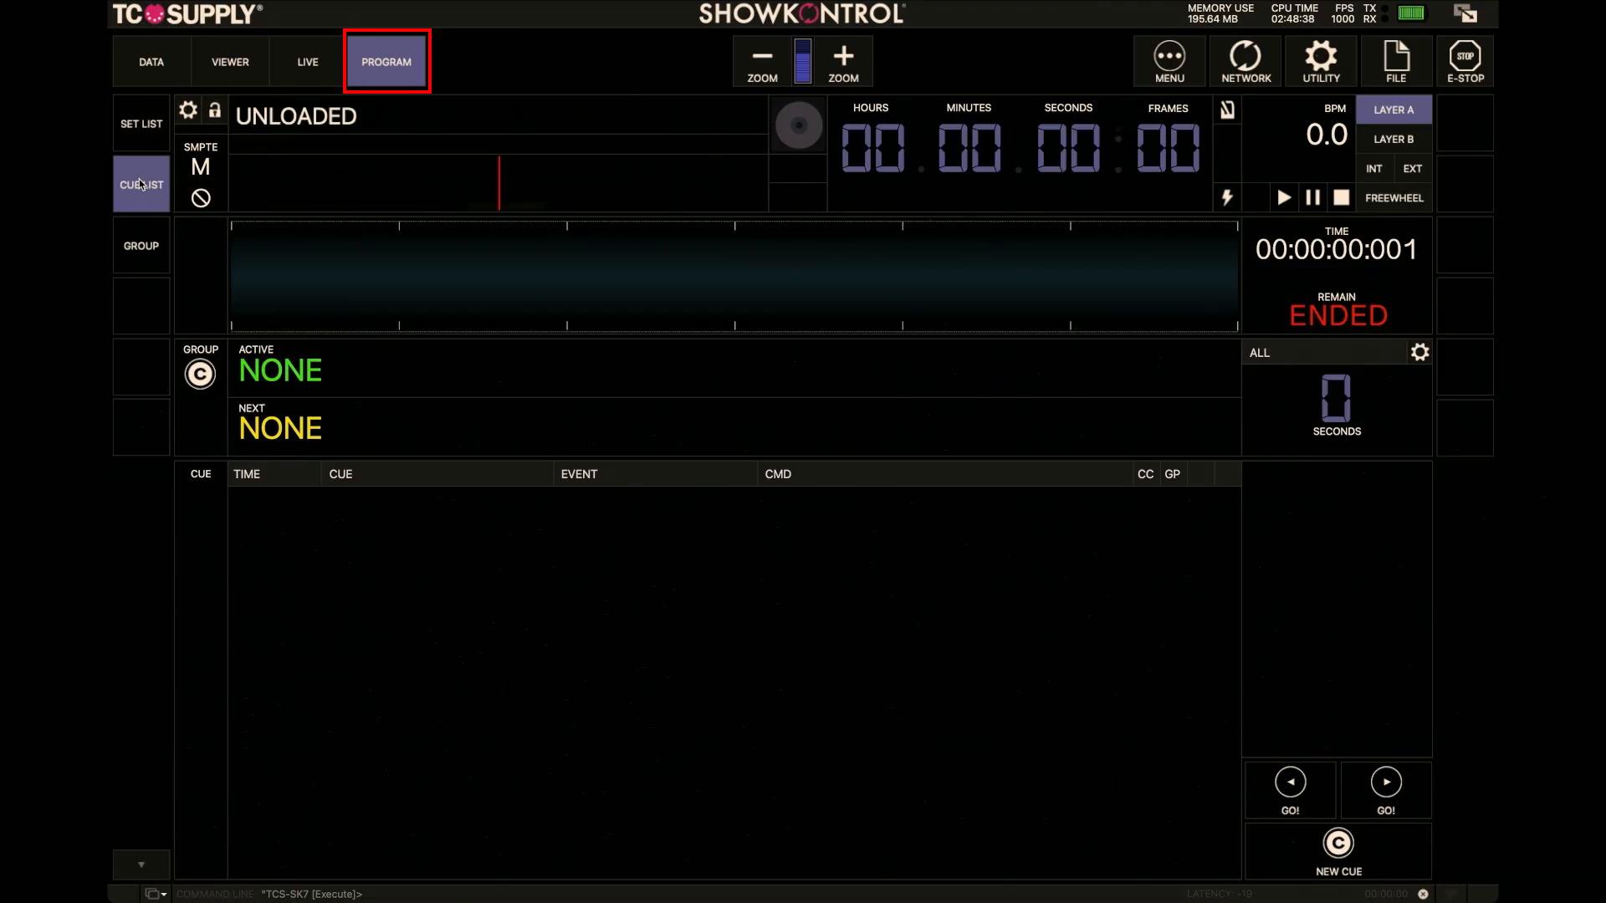
pyautogui.click(308, 62)
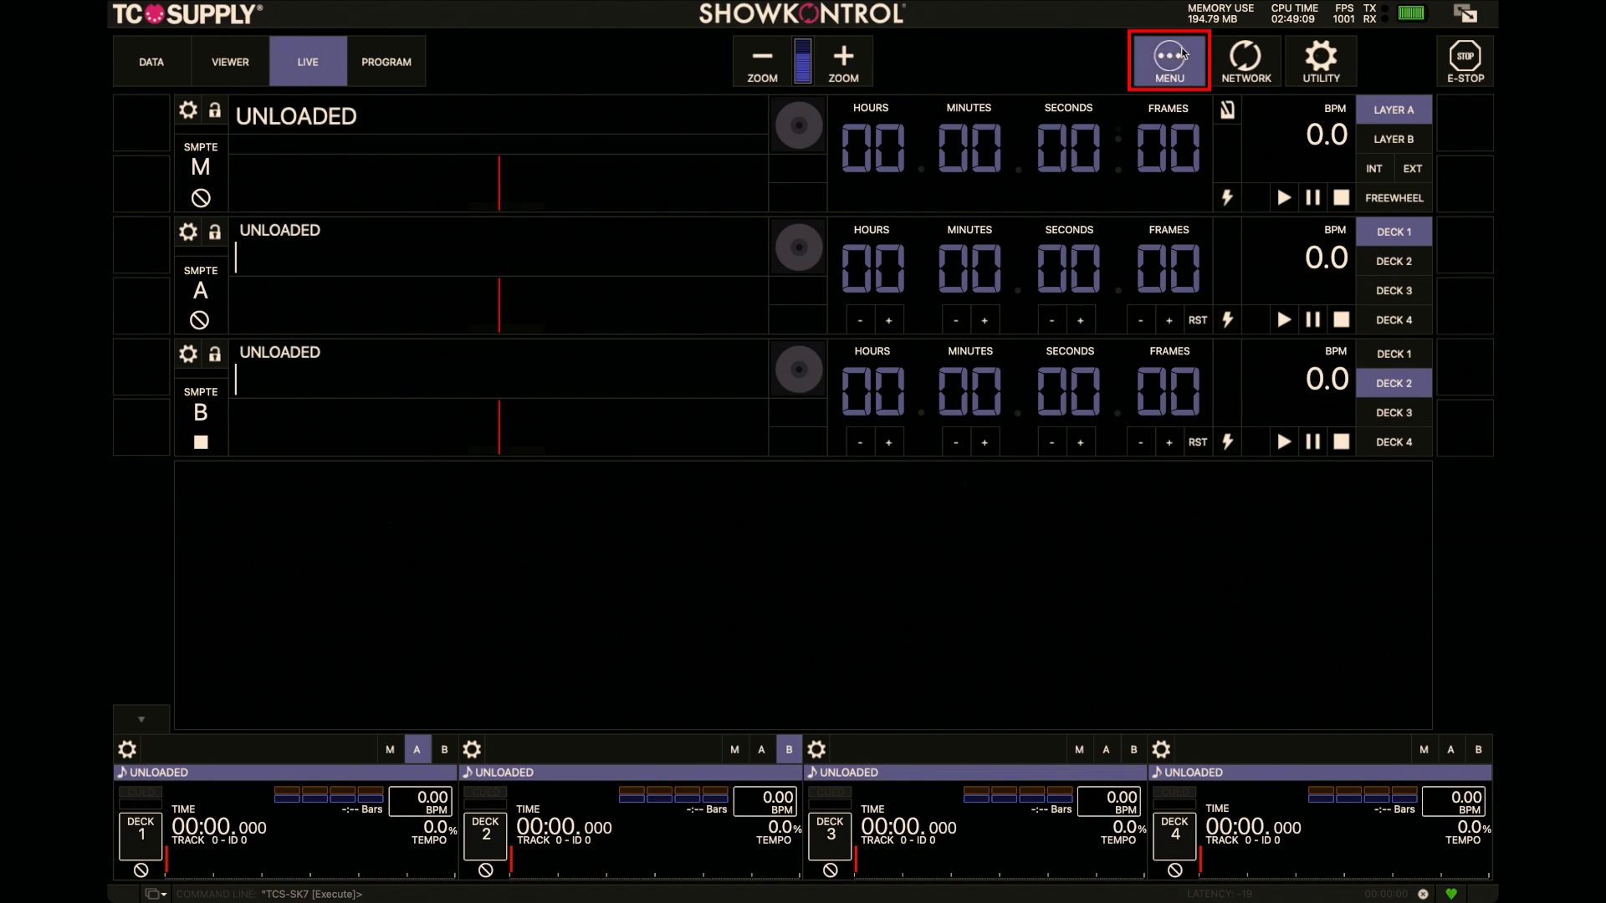
# - Look through the Pro DJ Link, TCNet, Art-Net and OSC network settings and close them
pyautogui.click(1242, 64)
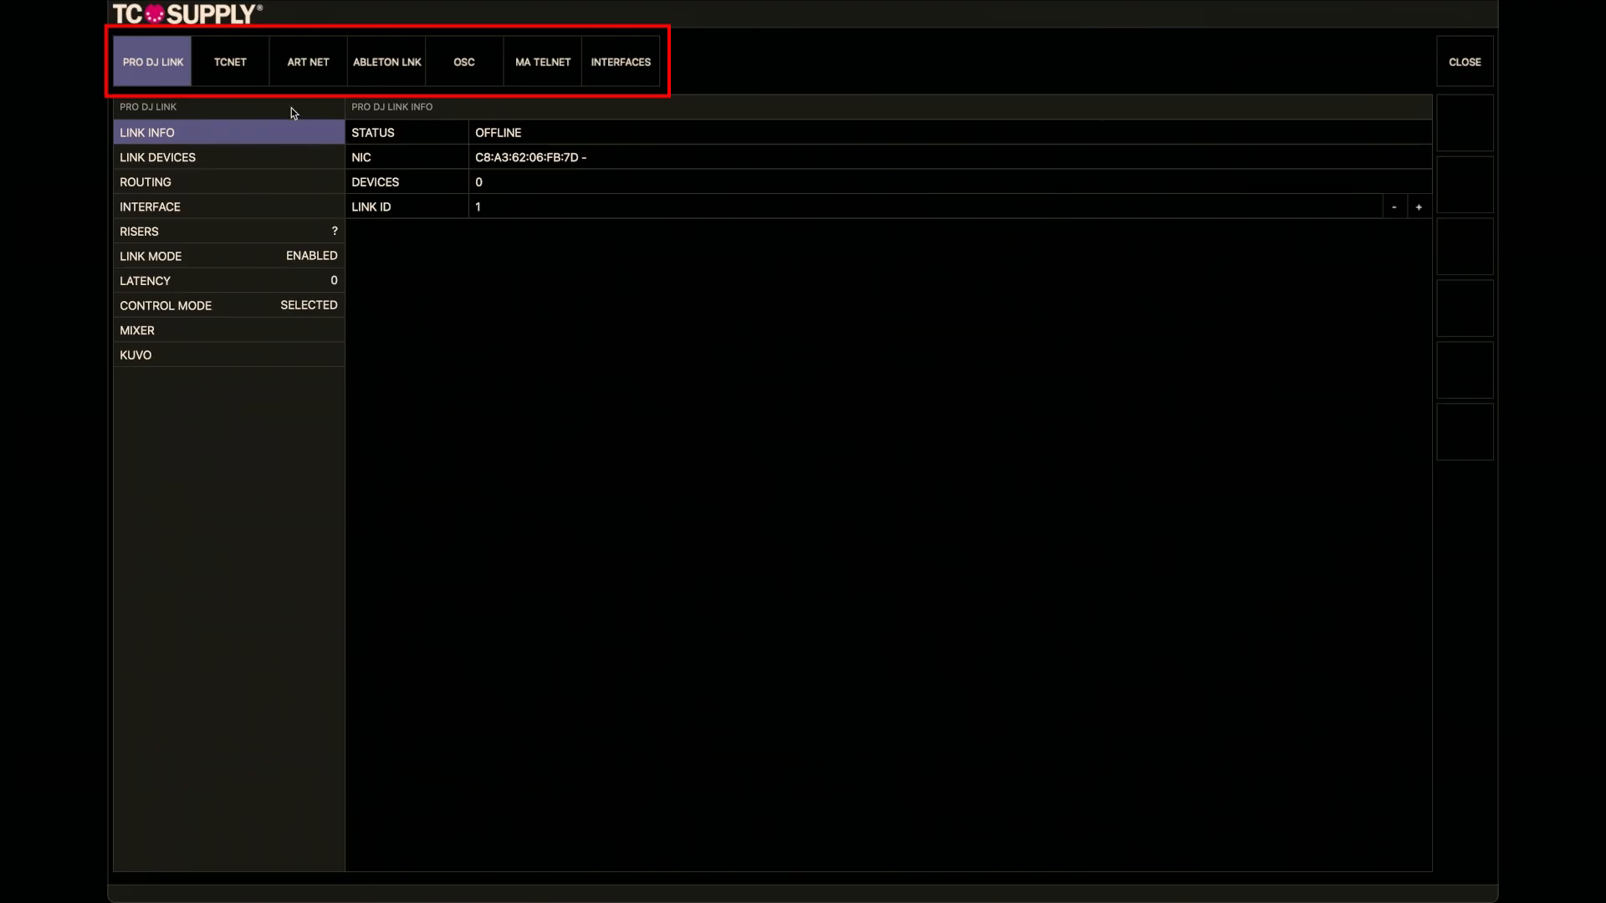
pyautogui.click(239, 64)
pyautogui.click(313, 69)
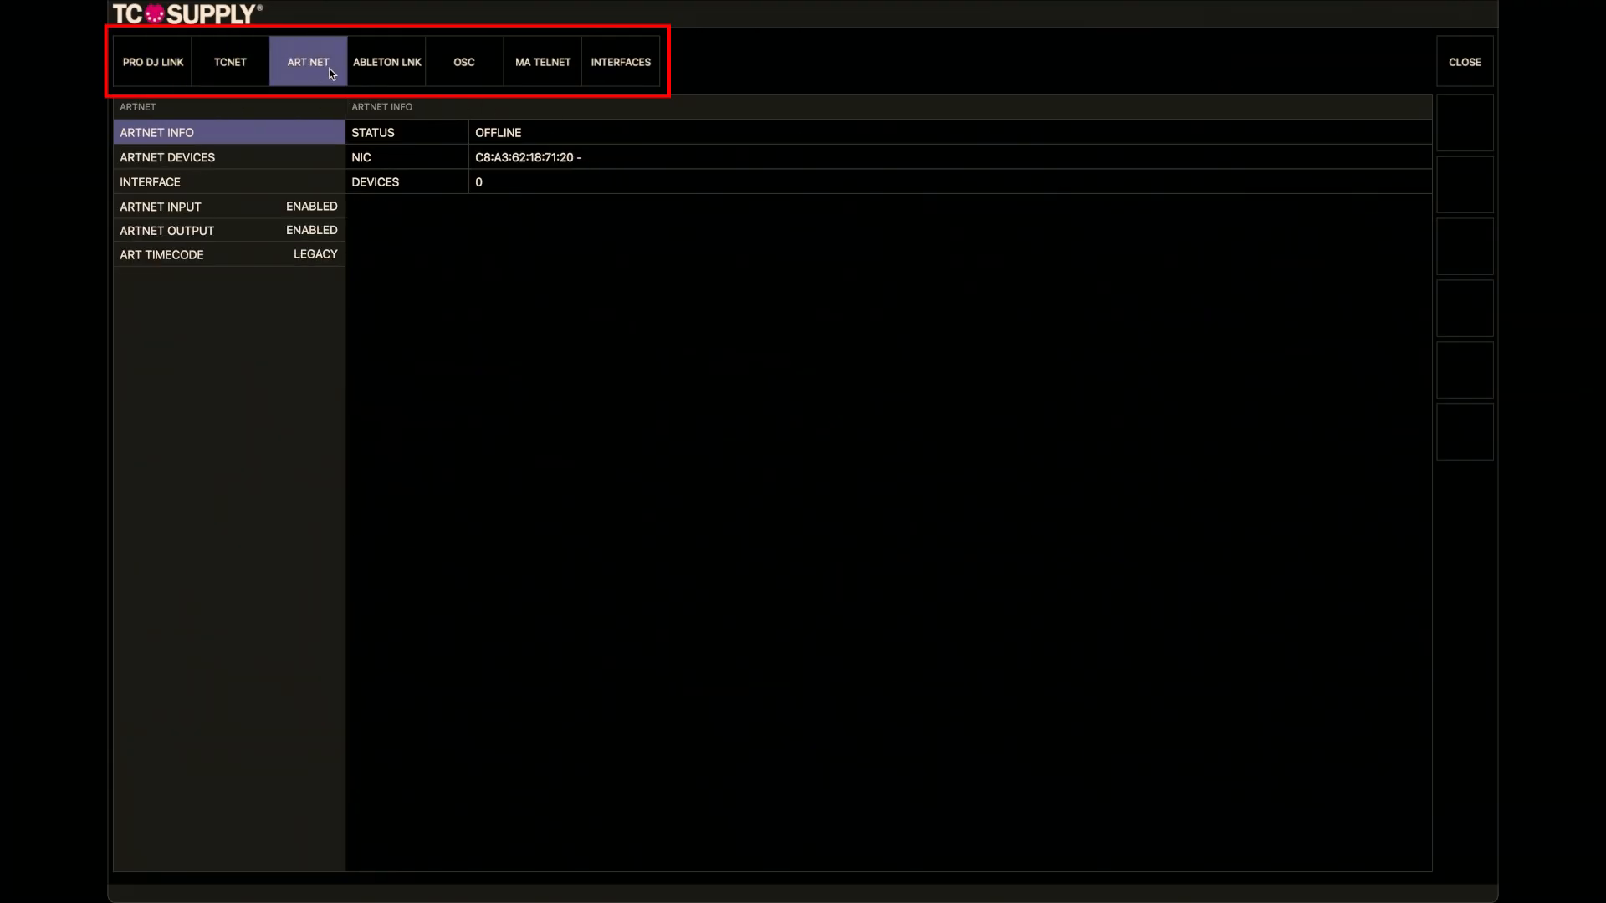
pyautogui.click(465, 60)
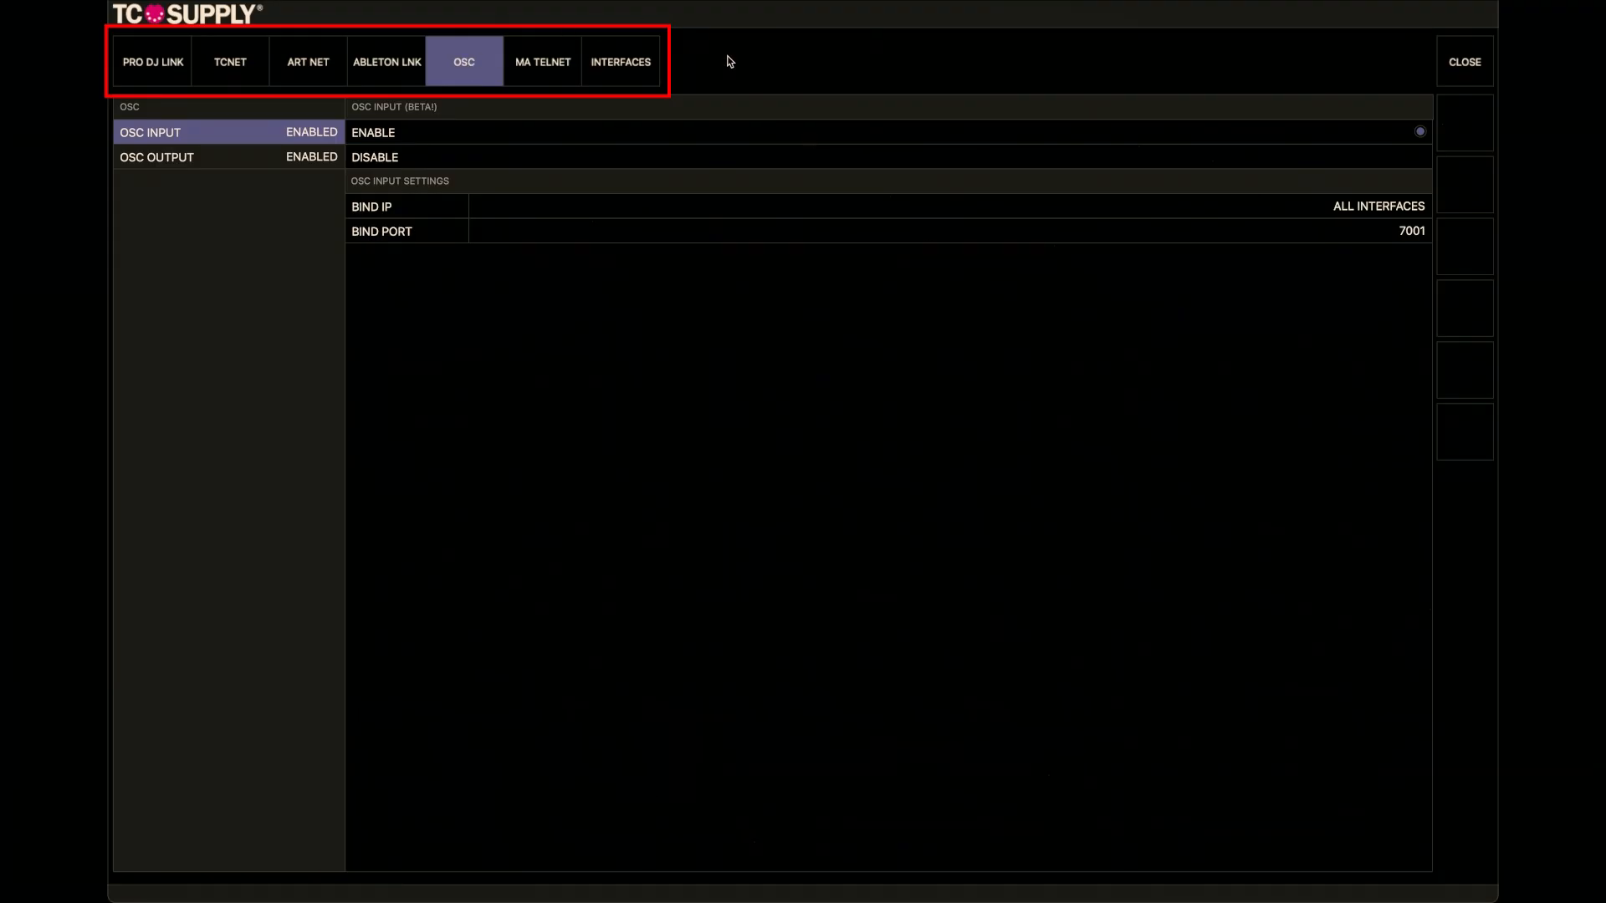
pyautogui.click(1464, 62)
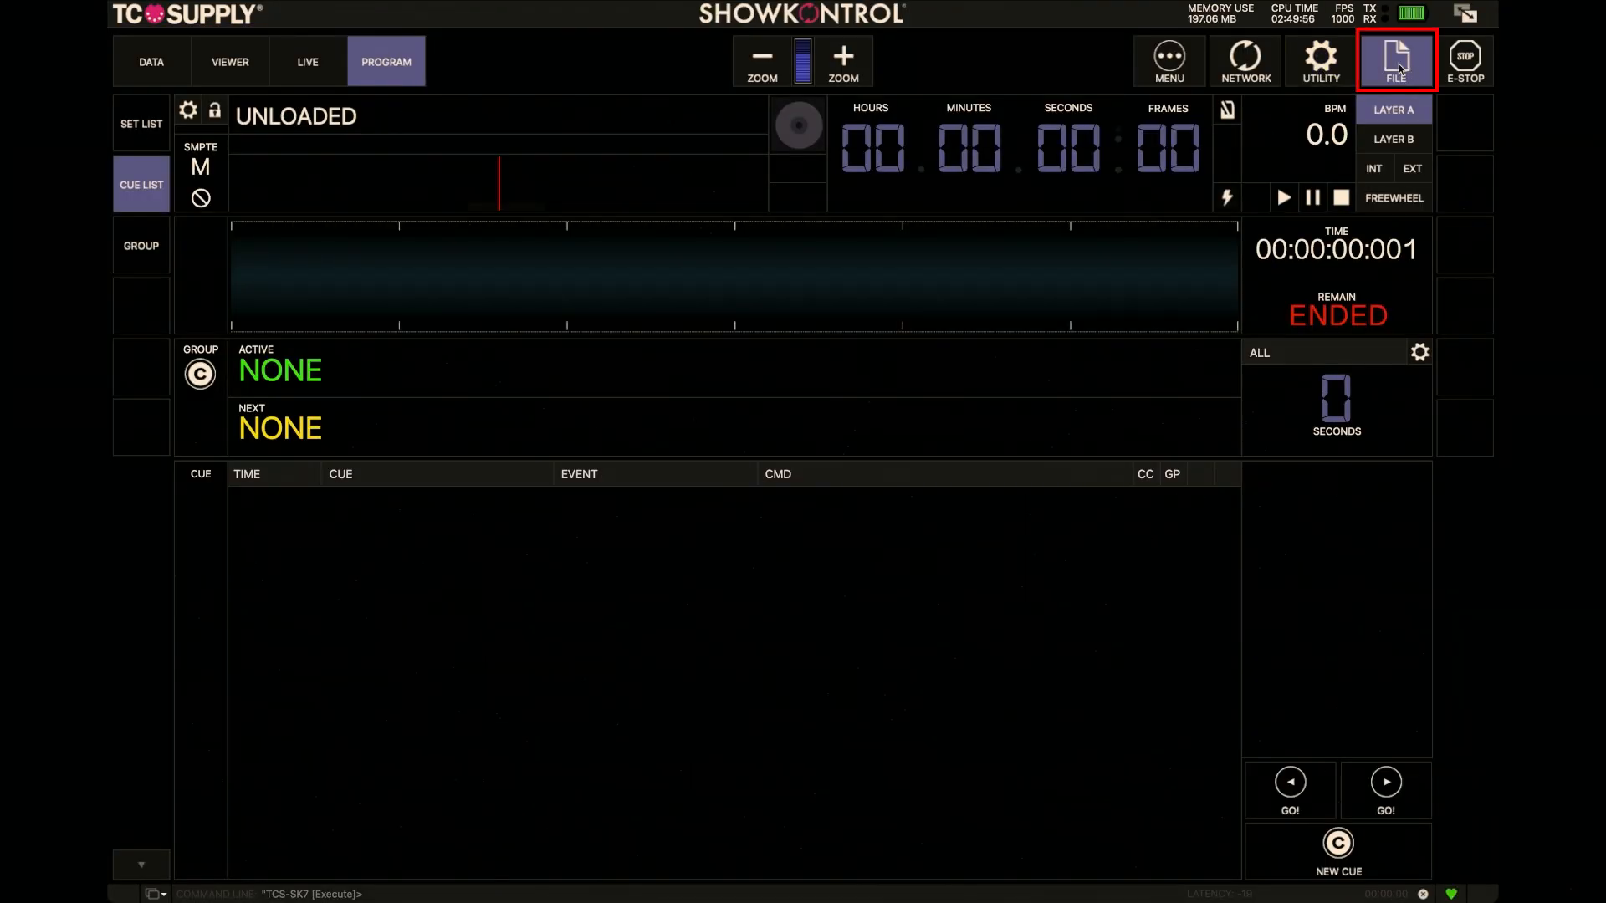
# - Review the cue list's file options without choosing one, and look through the Audio, Global and Services utility settings
pyautogui.click(1401, 69)
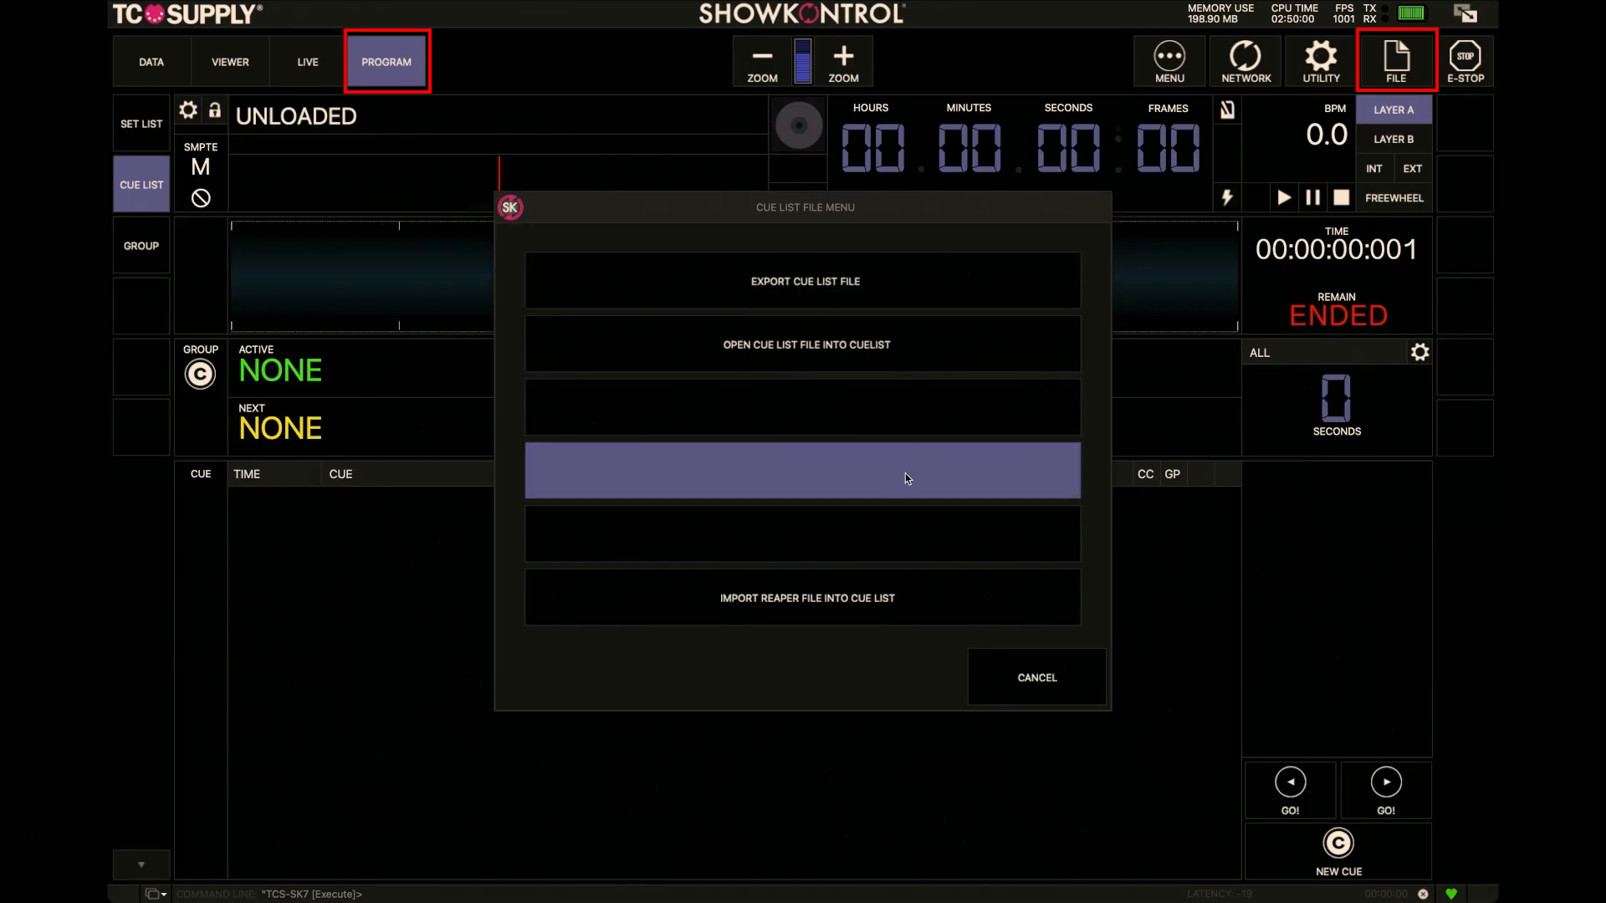
pyautogui.click(1083, 663)
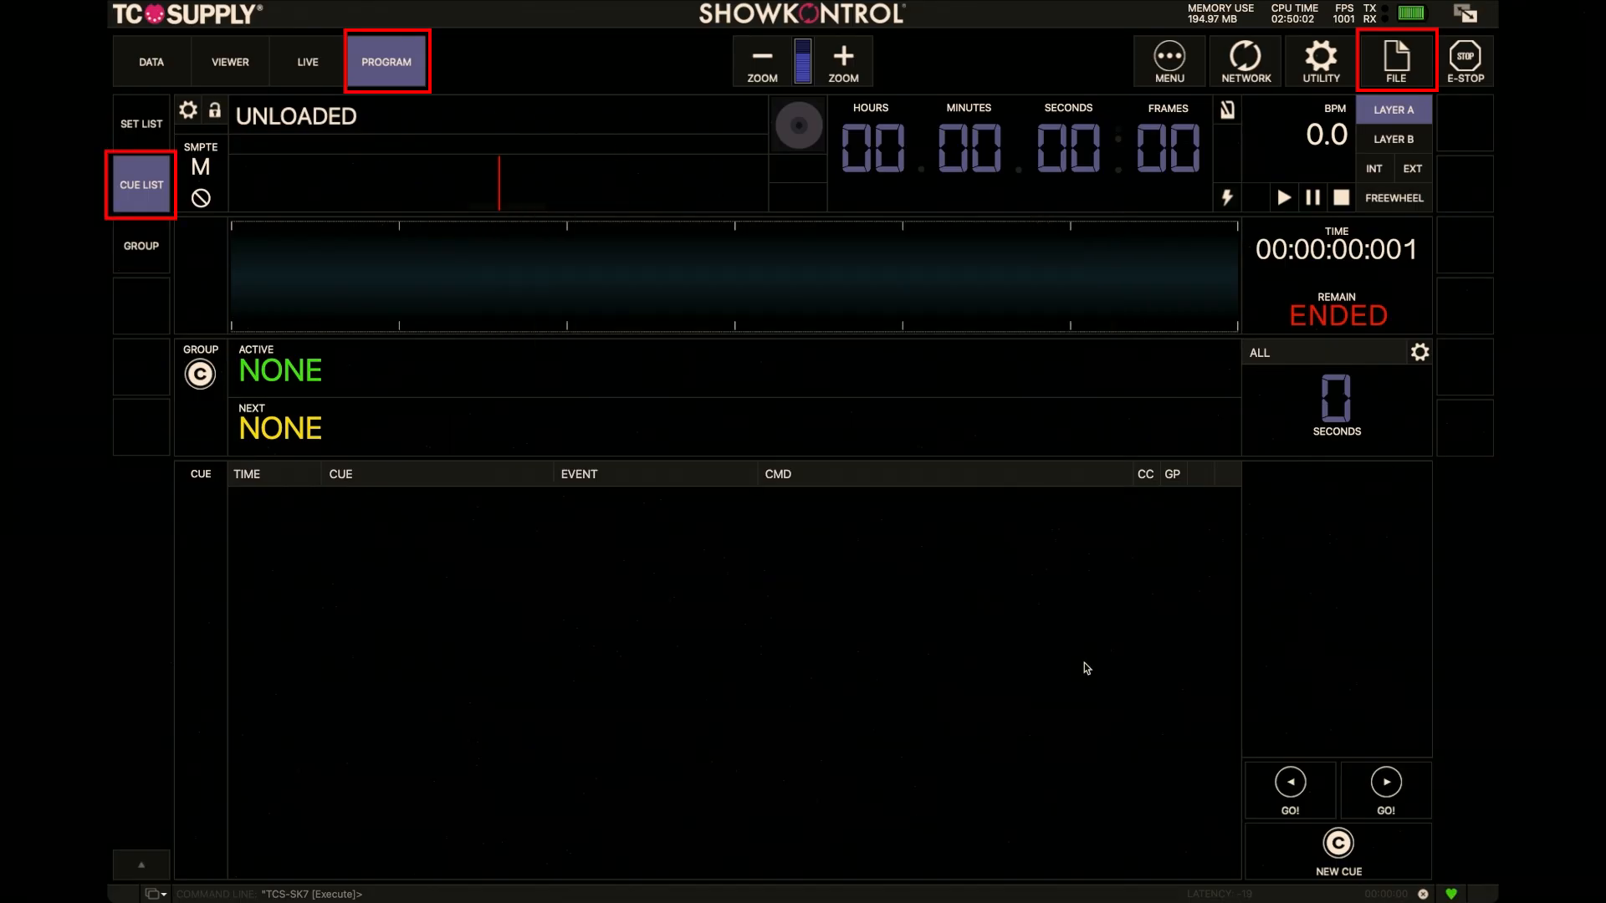
pyautogui.click(1293, 80)
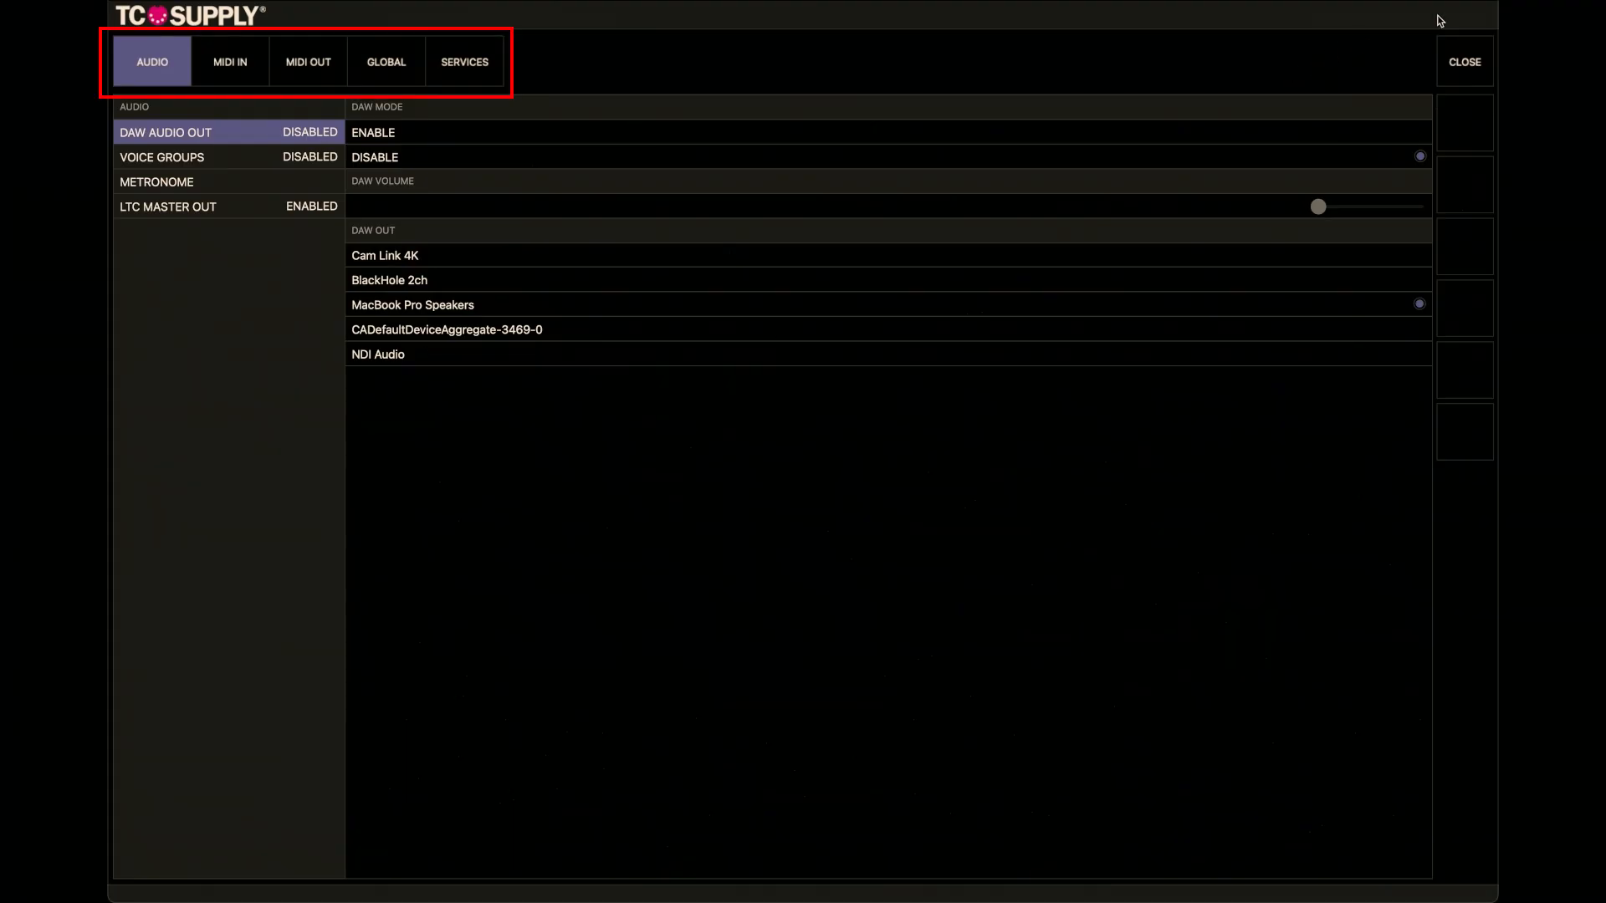
pyautogui.click(416, 66)
pyautogui.click(457, 66)
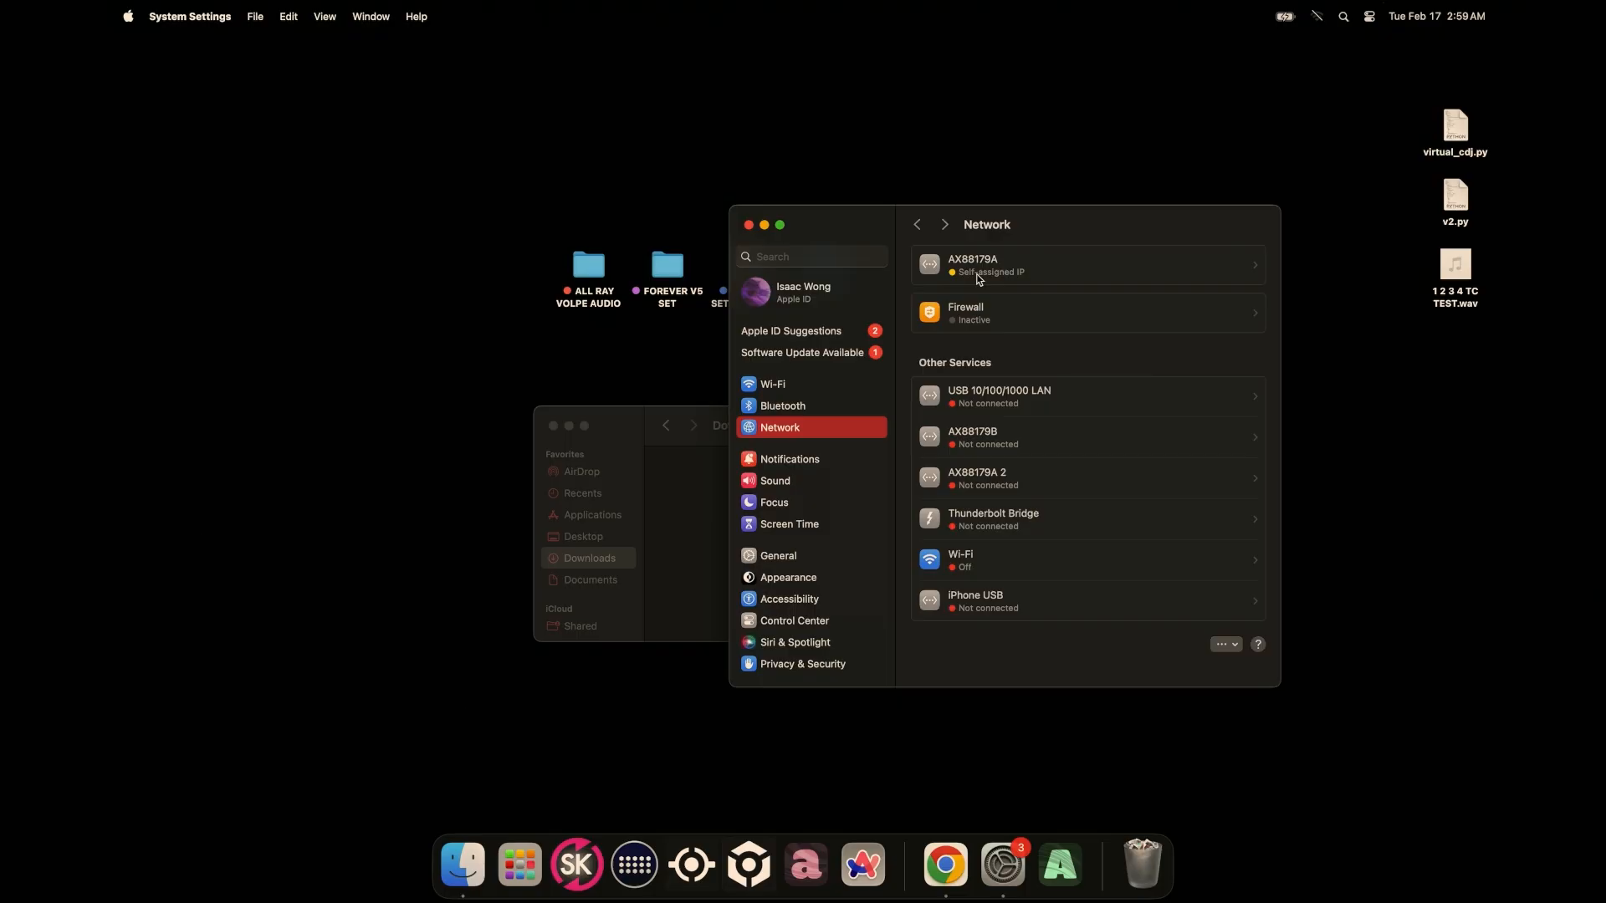
# - In macOS System Settings, check the AX88179A adapter's IP details, and check the Wi-Fi, Bluetooth and AirDrop states in Control Center
pyautogui.click(979, 279)
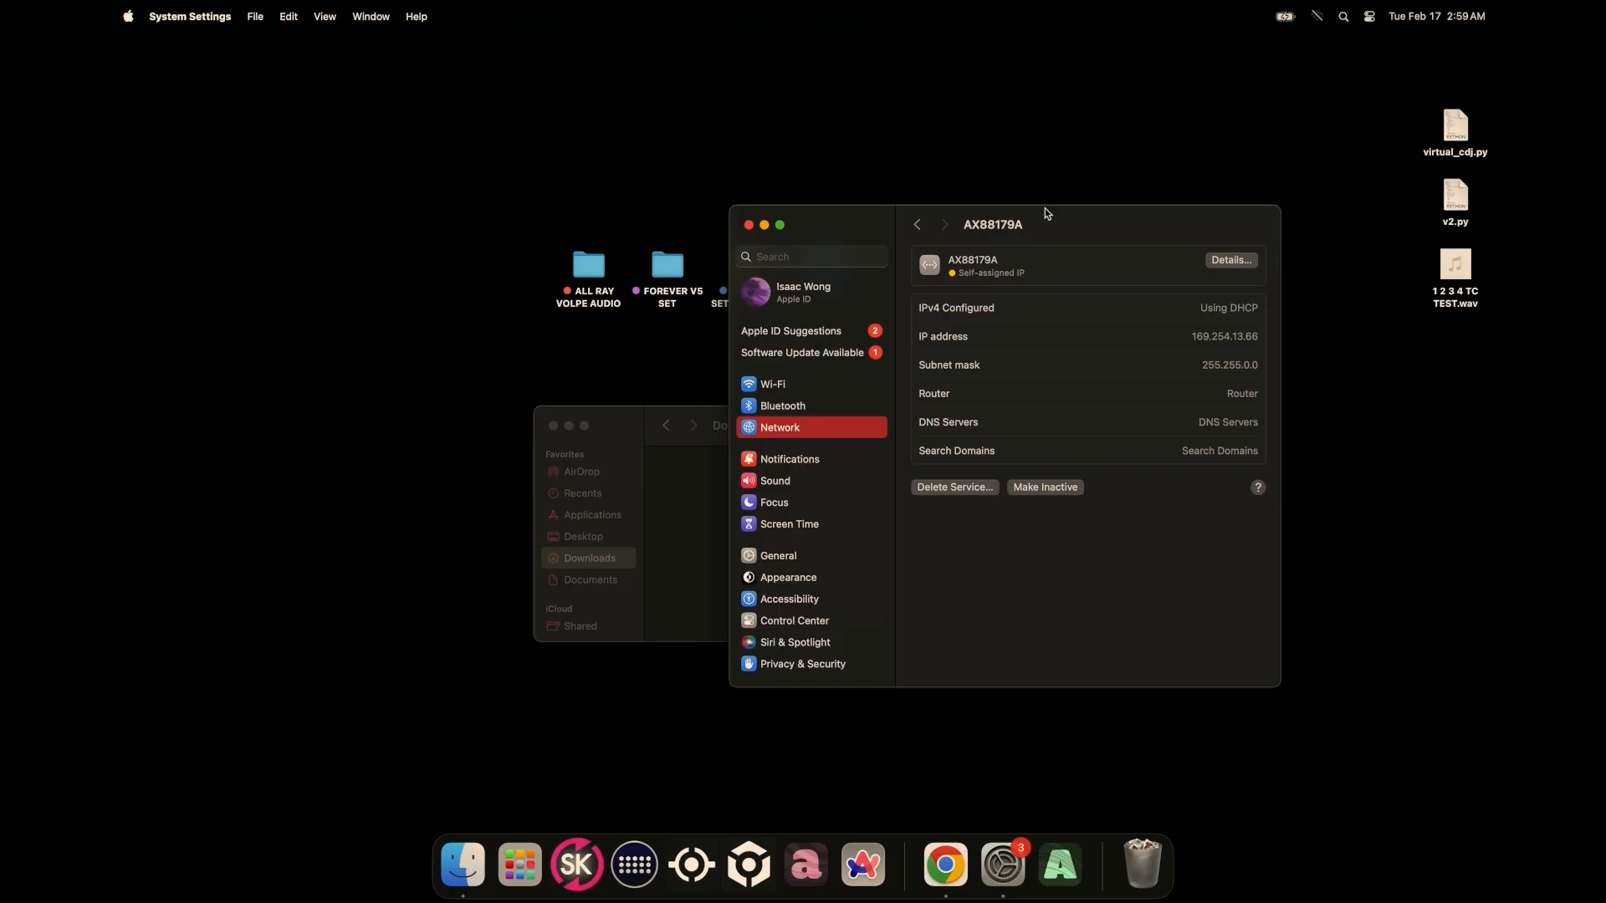
pyautogui.click(1372, 17)
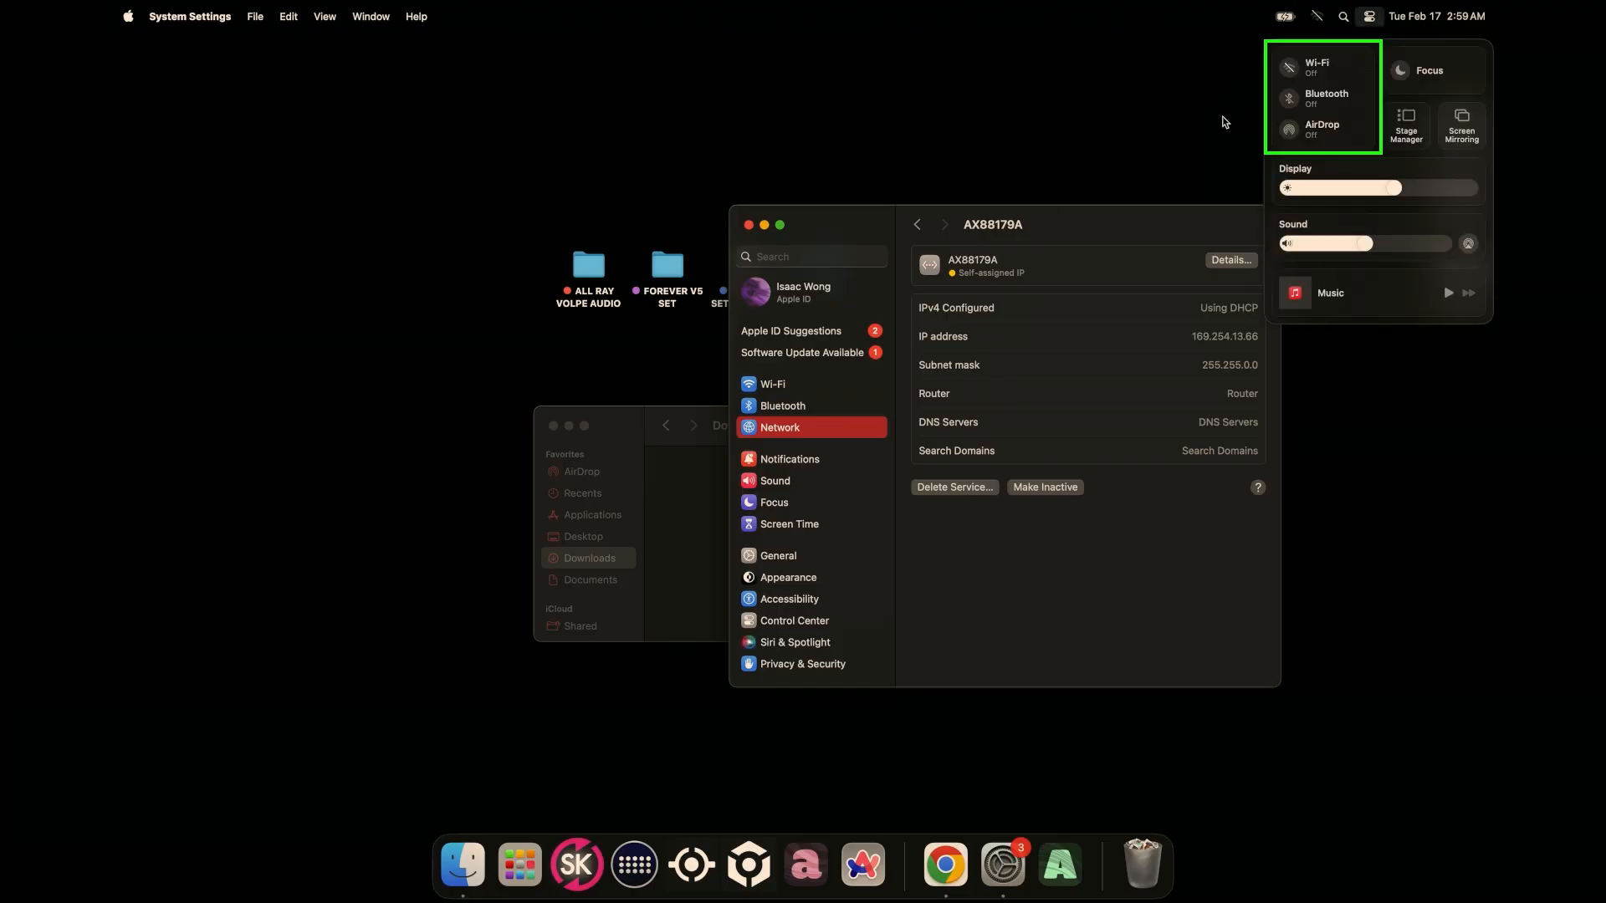
pyautogui.click(1207, 91)
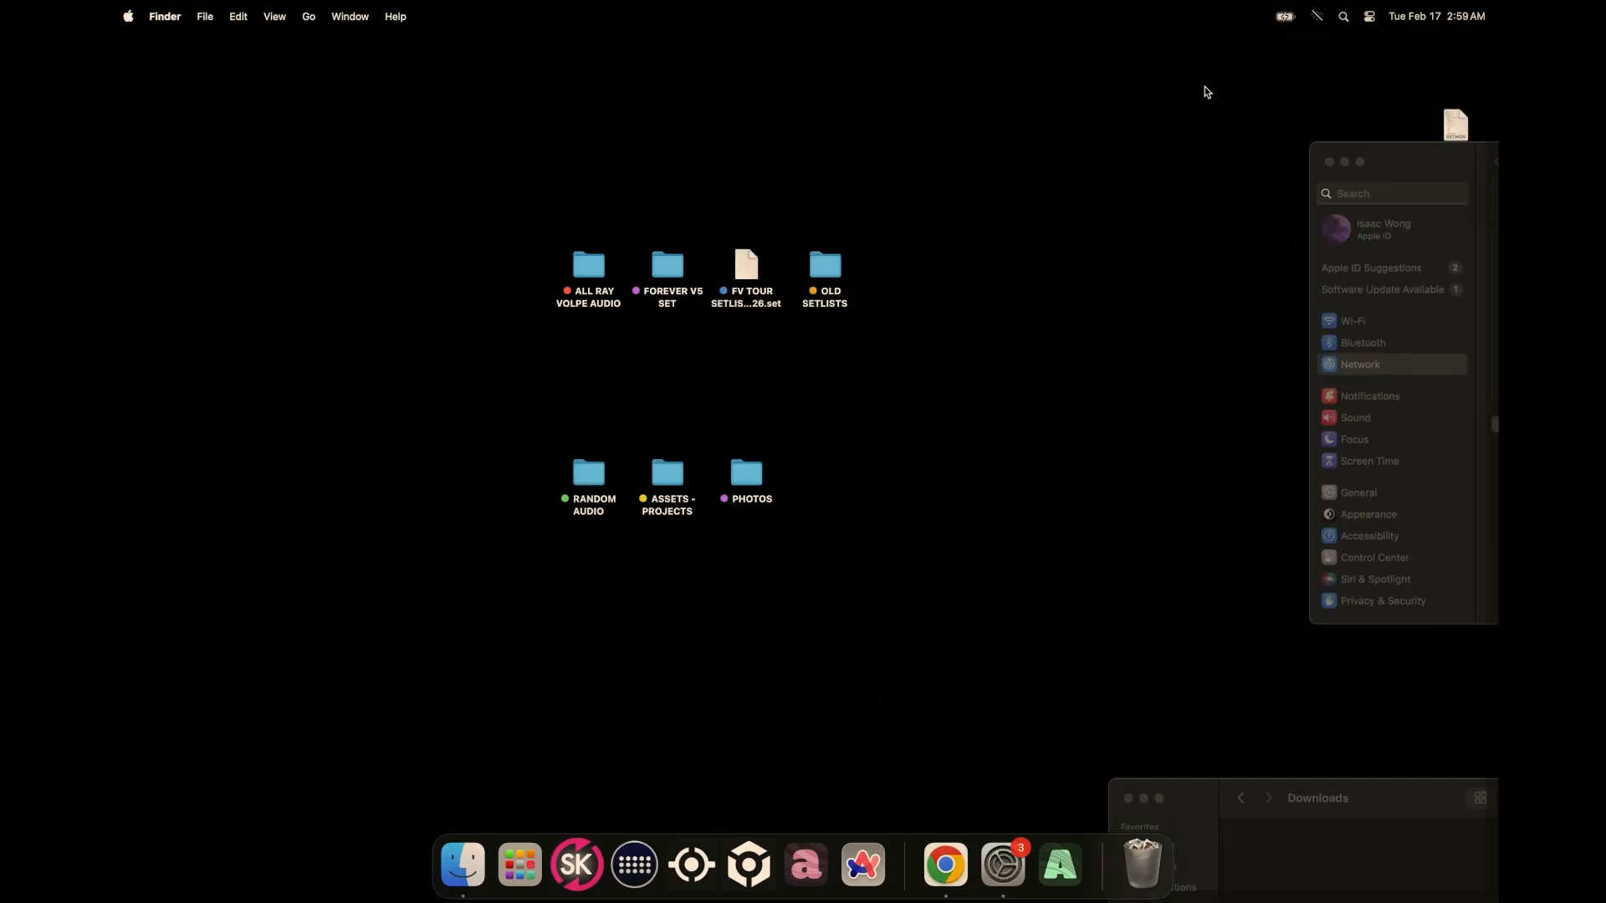
pyautogui.click(1207, 91)
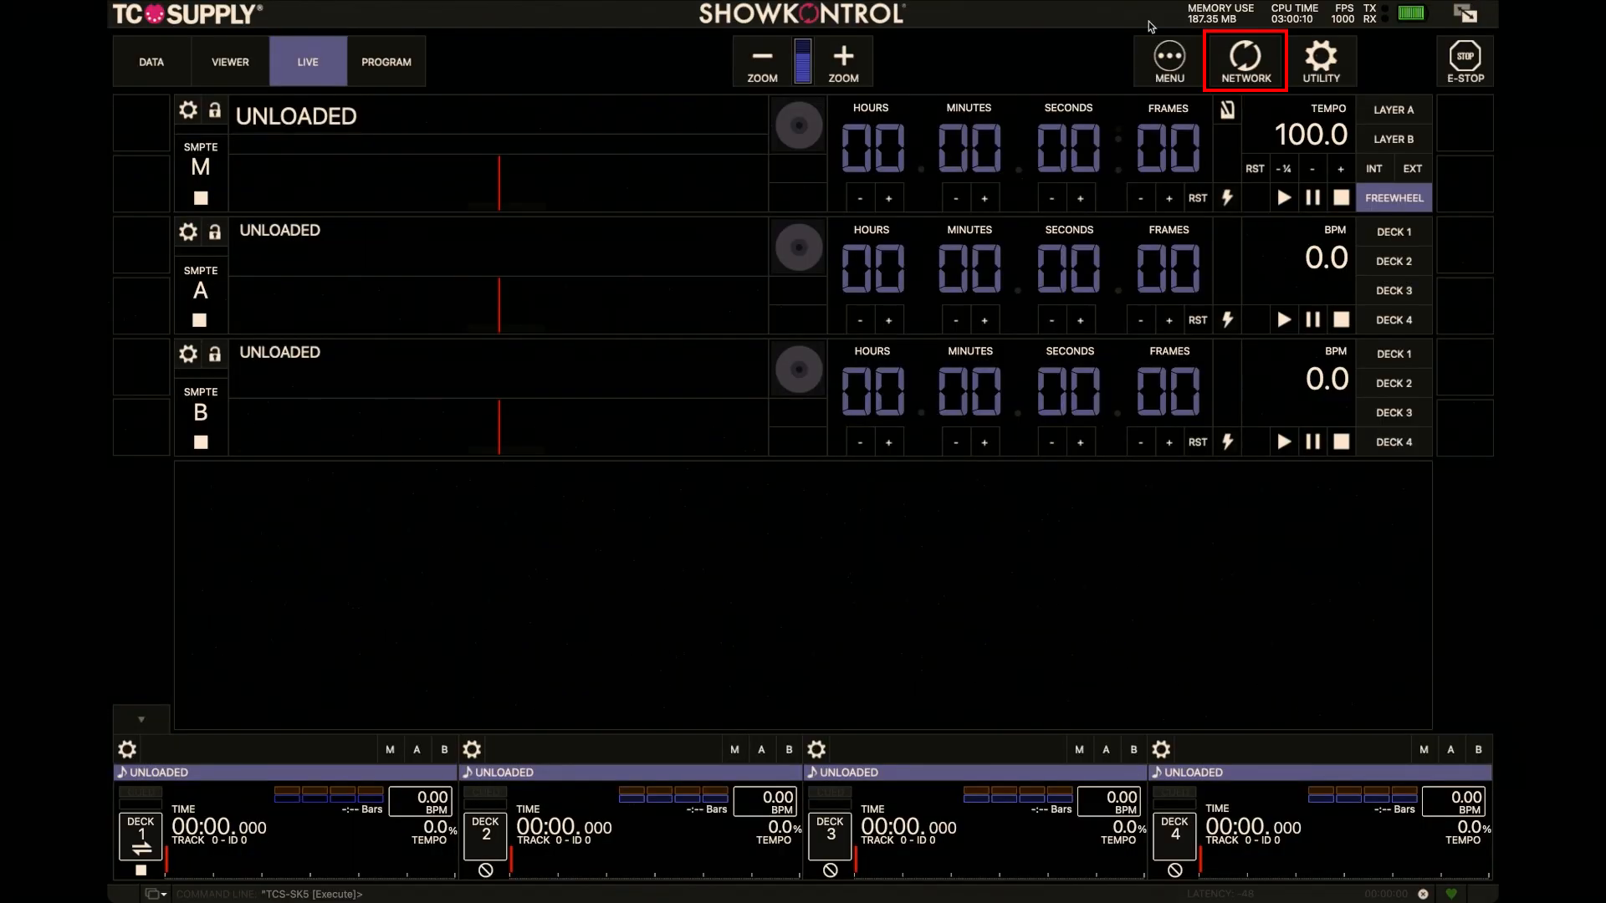
# - In ShowKontrol's network settings, check the Pro DJ Link interface, link info and linked devices, and close the settings
pyautogui.click(1239, 61)
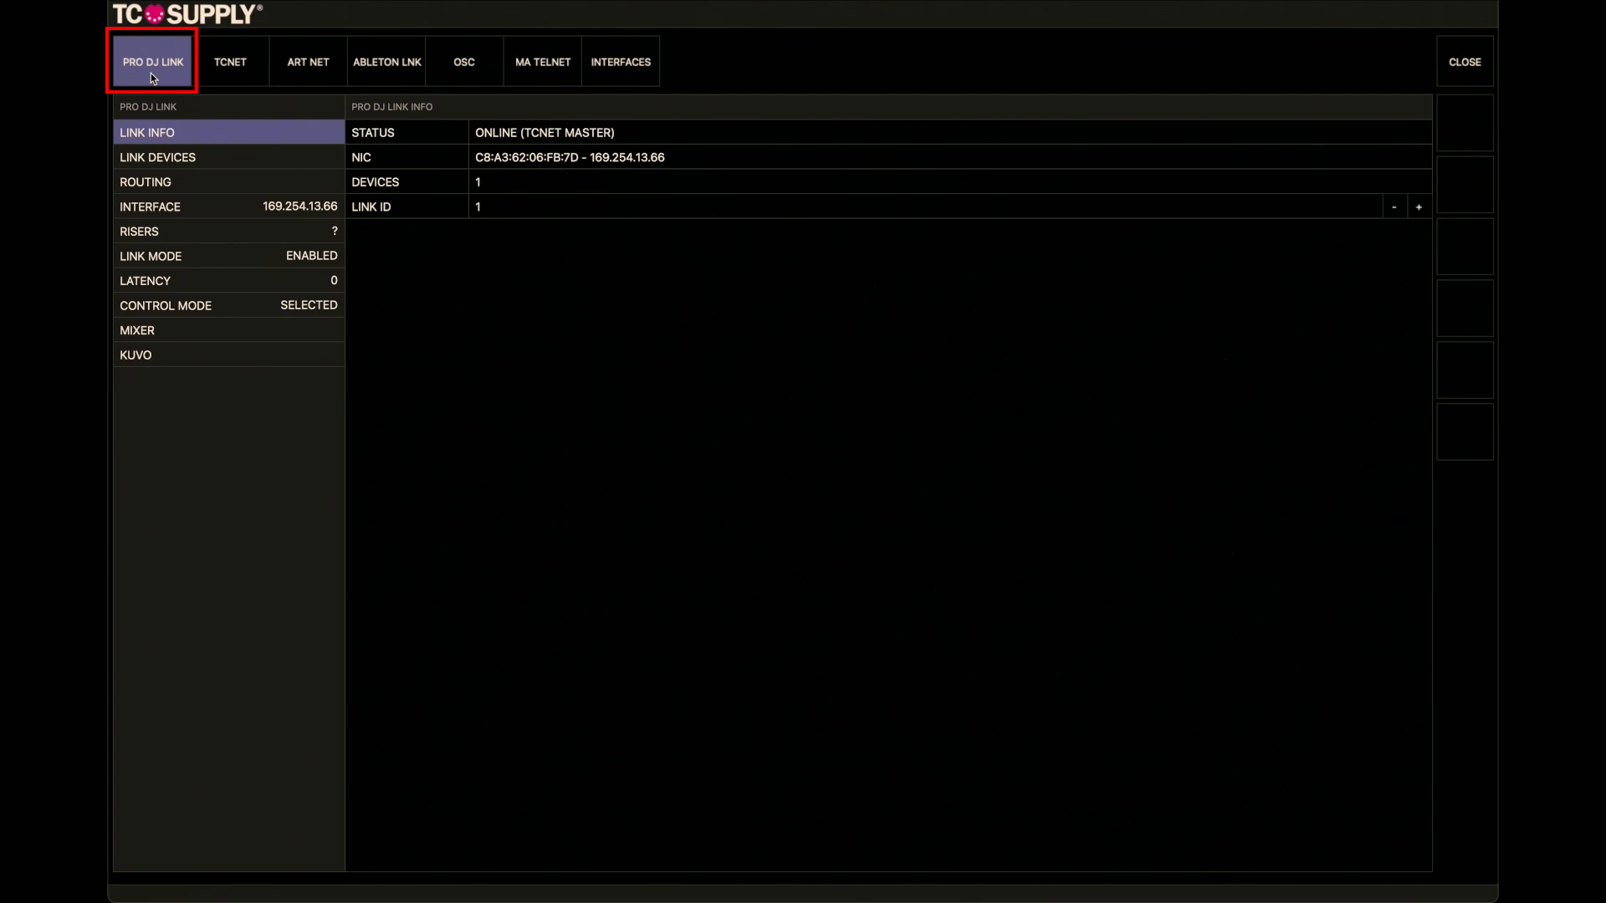
pyautogui.click(191, 215)
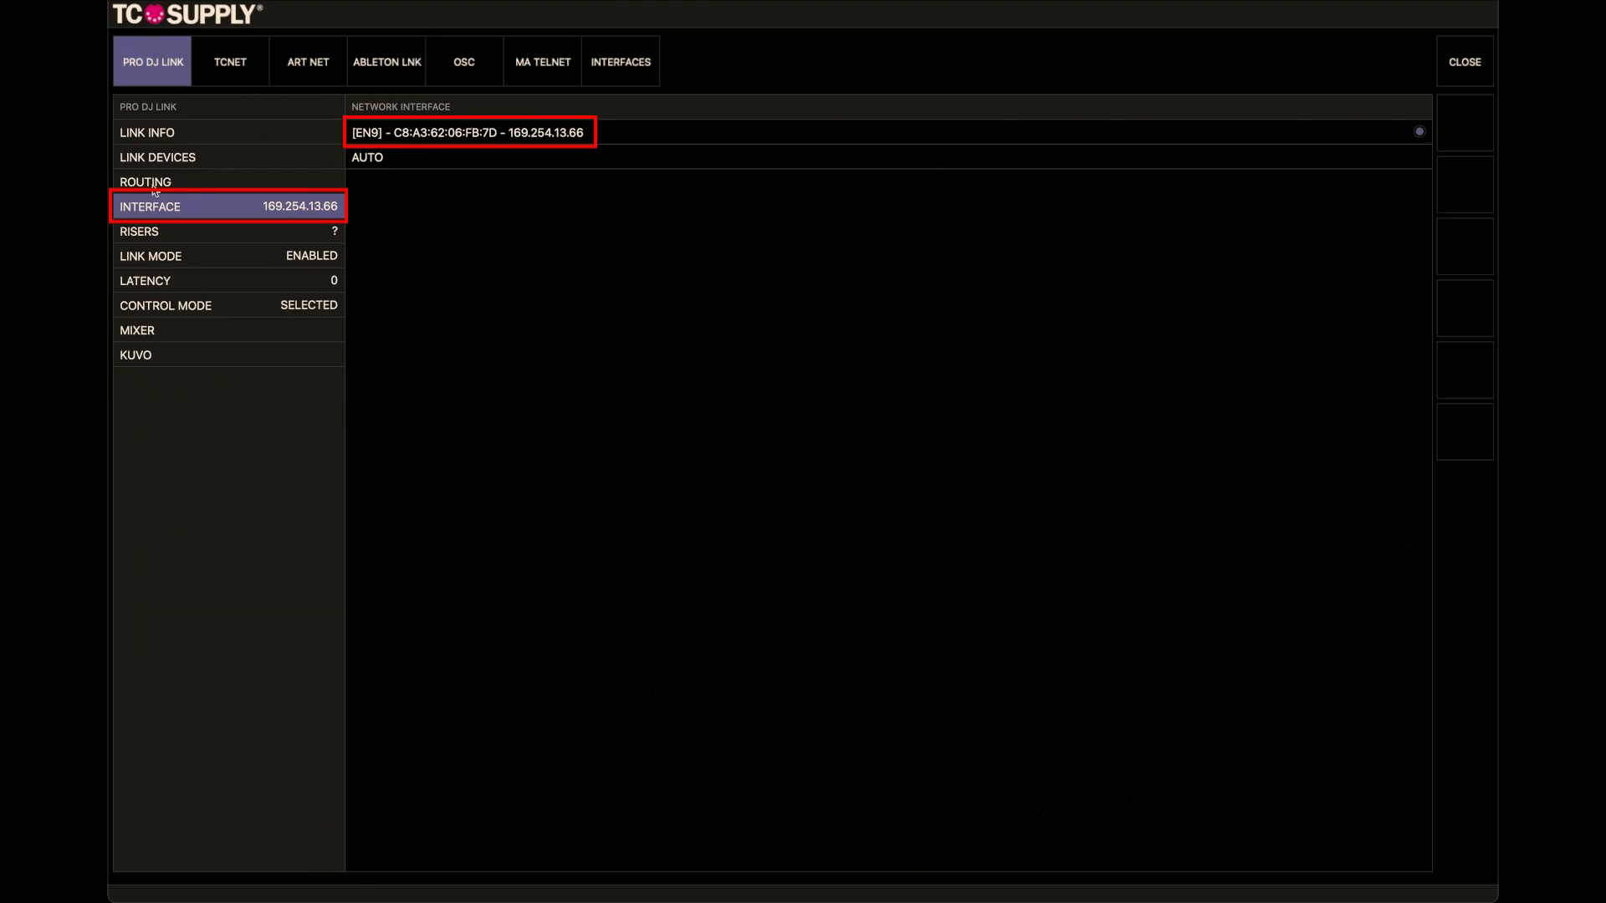
pyautogui.click(270, 141)
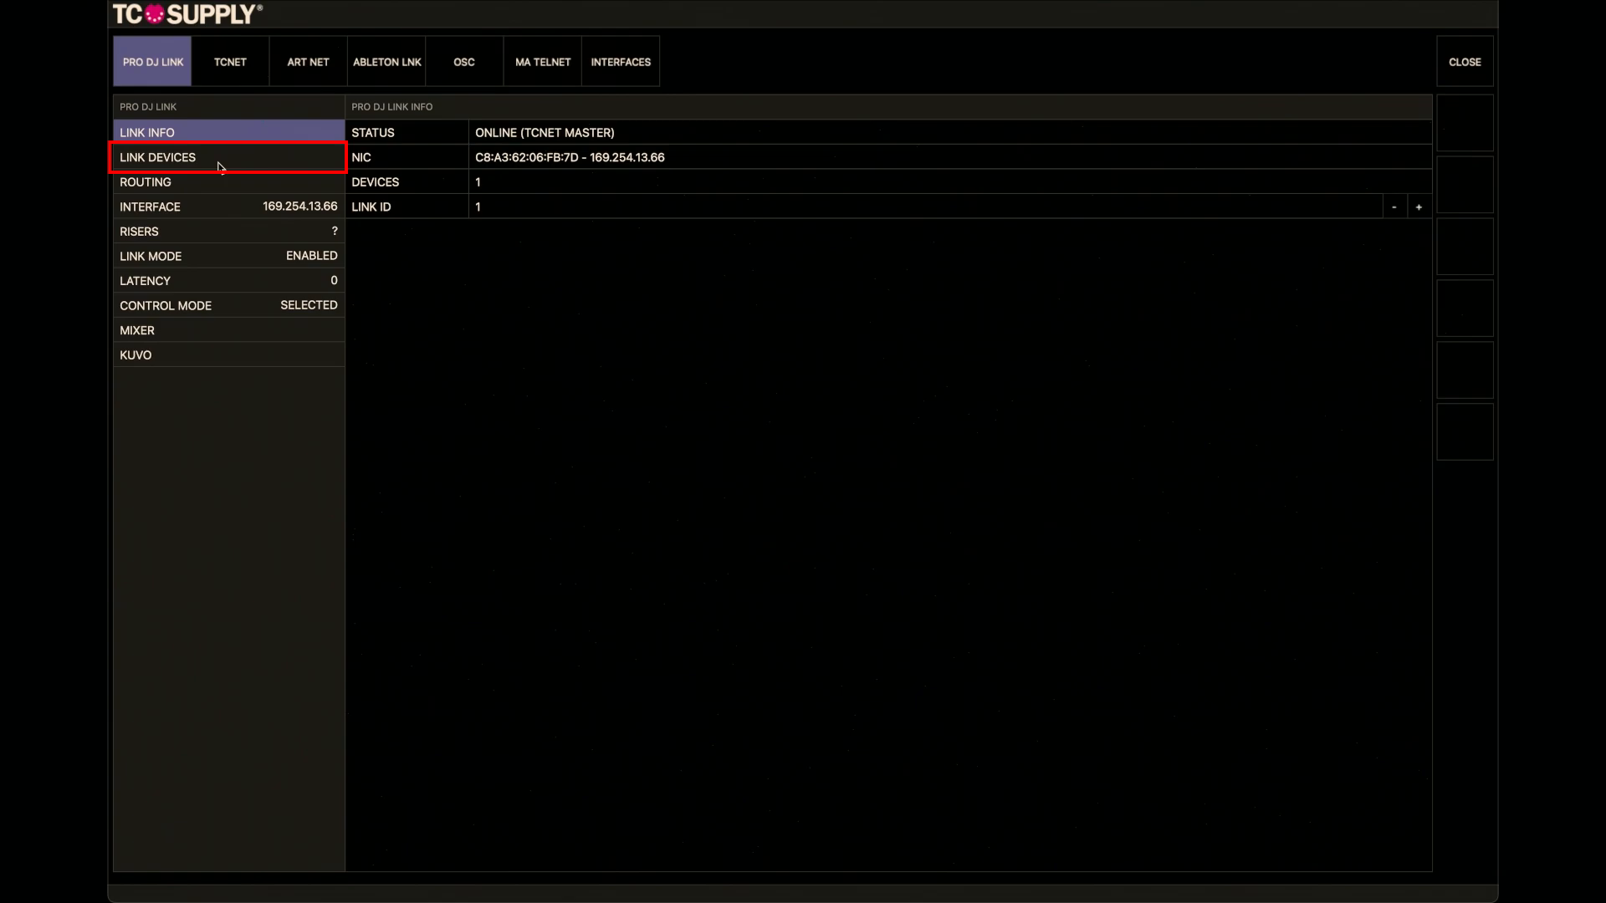
pyautogui.click(220, 159)
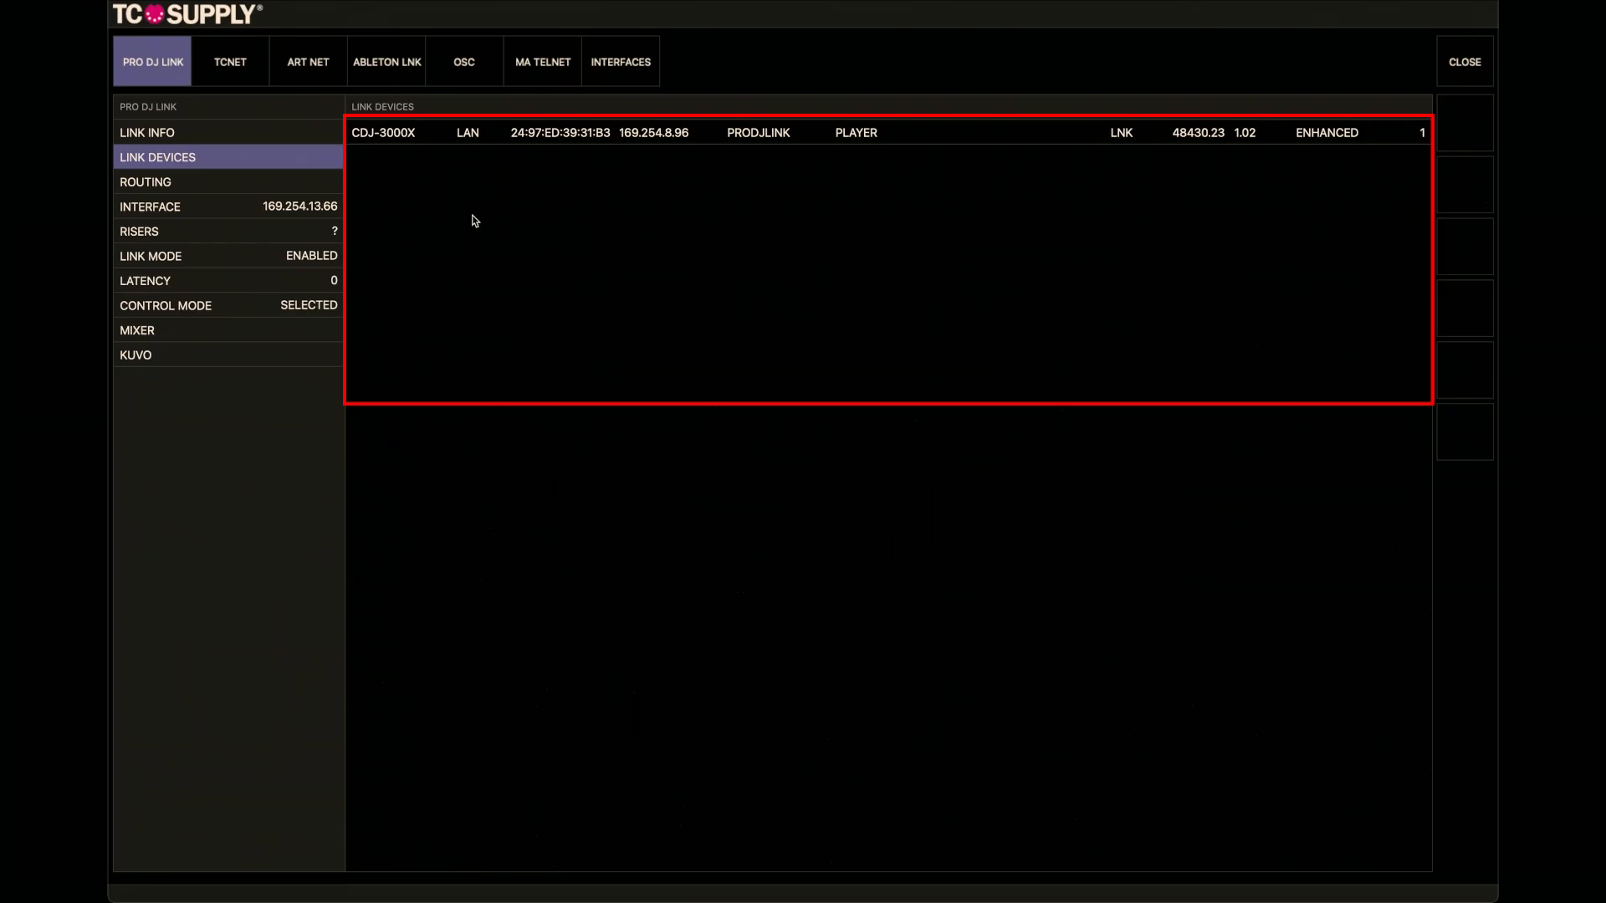
pyautogui.click(1474, 72)
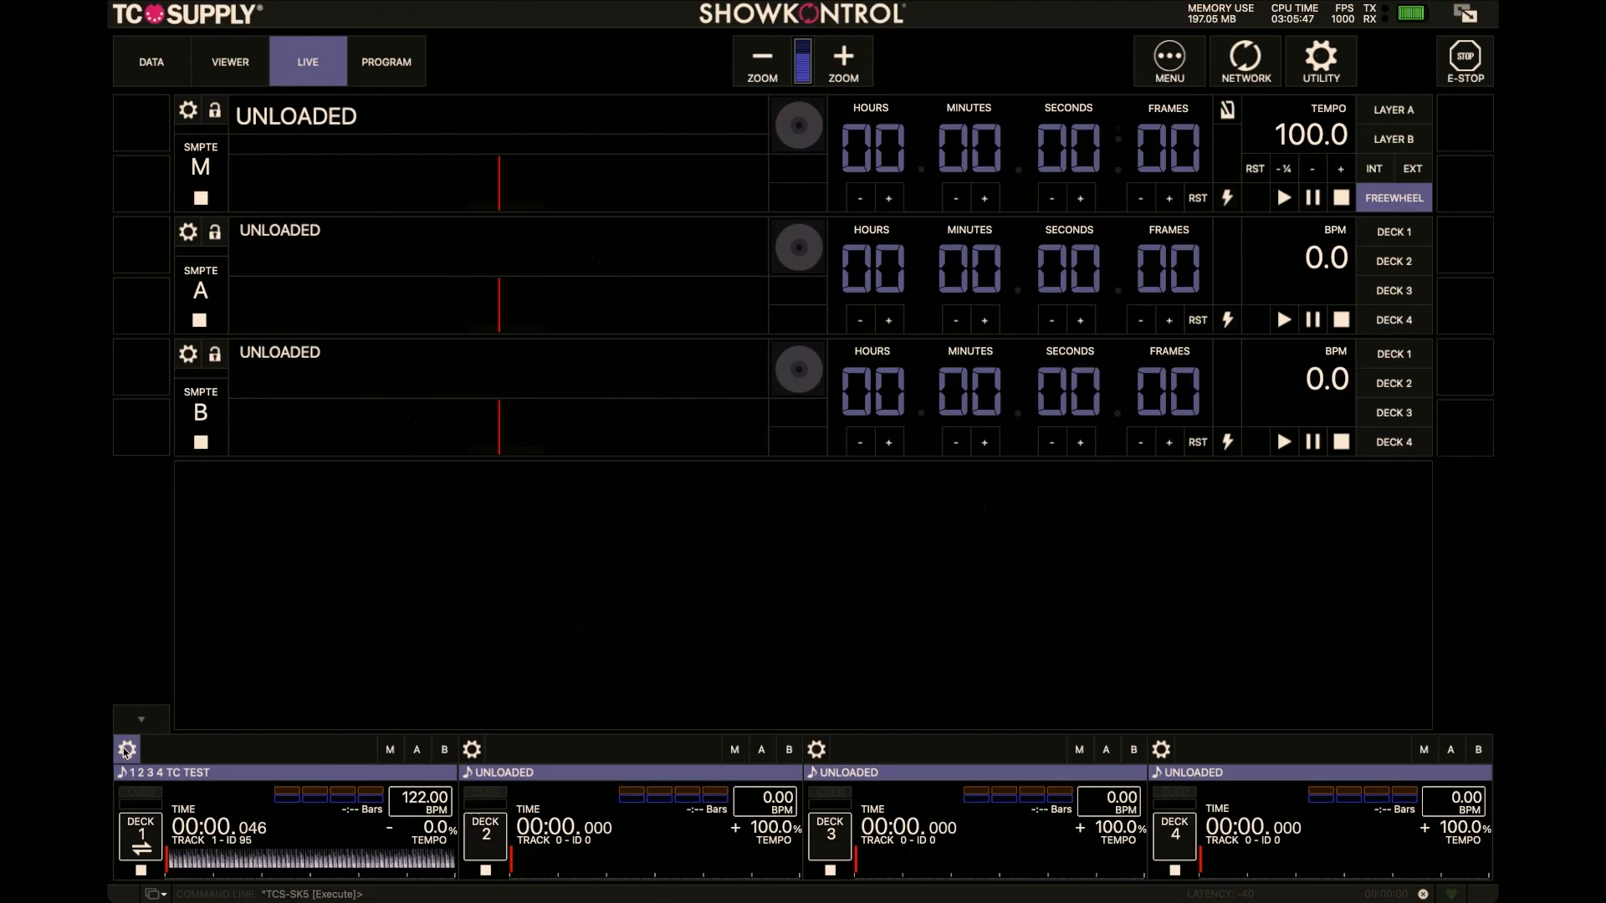
# - Set deck 2's source to Internal in its preferences and save the change
pyautogui.click(468, 754)
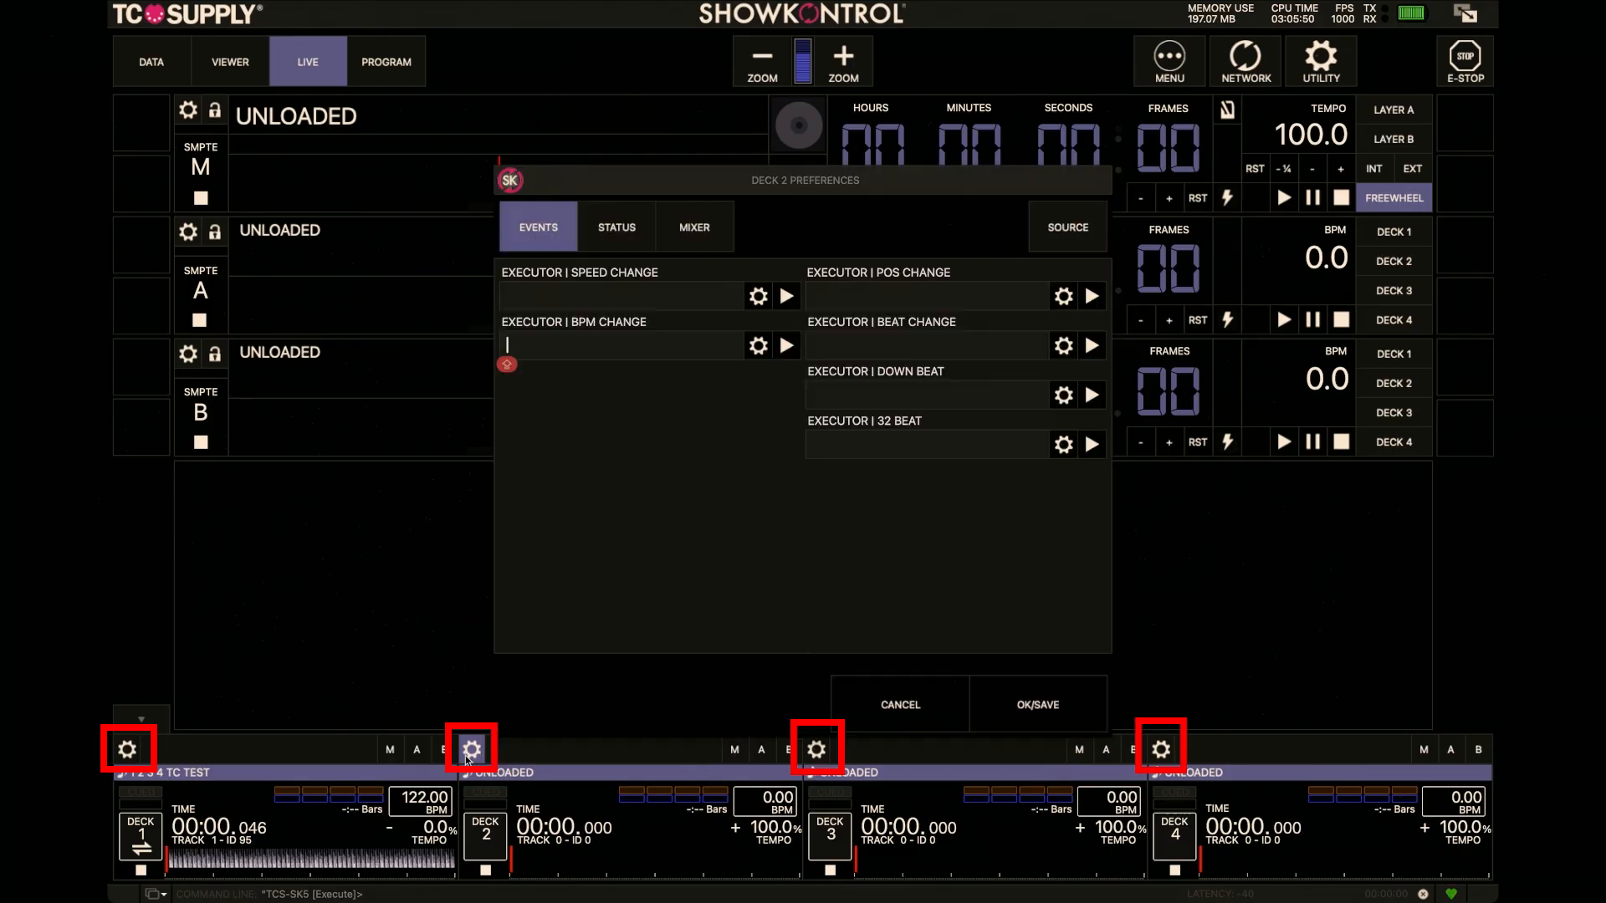
pyautogui.click(1060, 231)
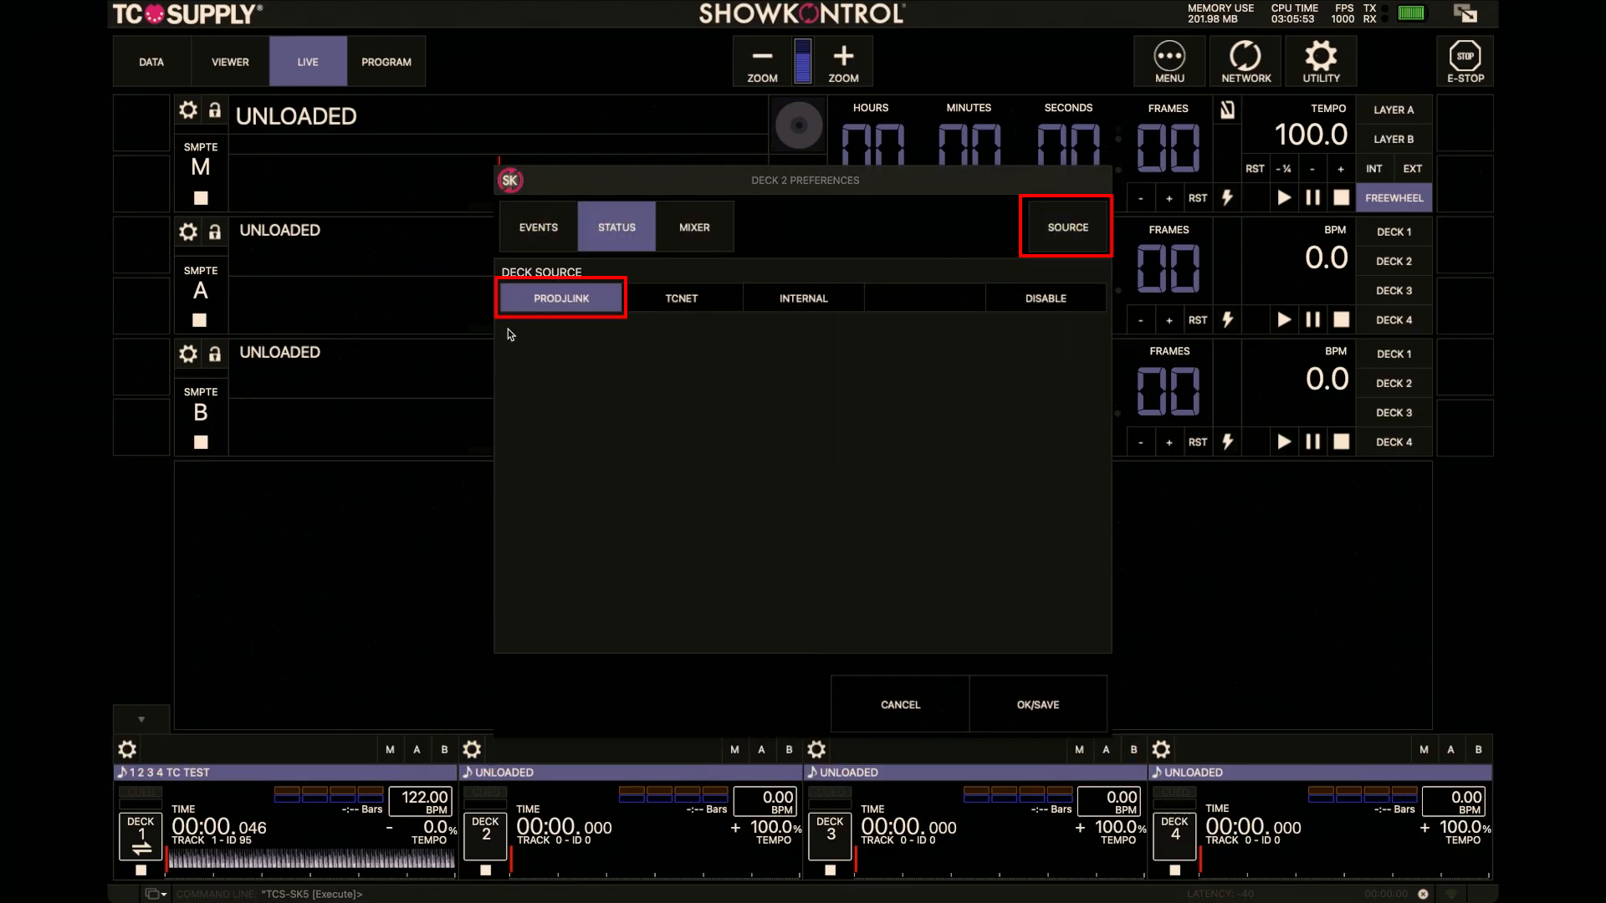
pyautogui.click(817, 307)
pyautogui.click(1015, 708)
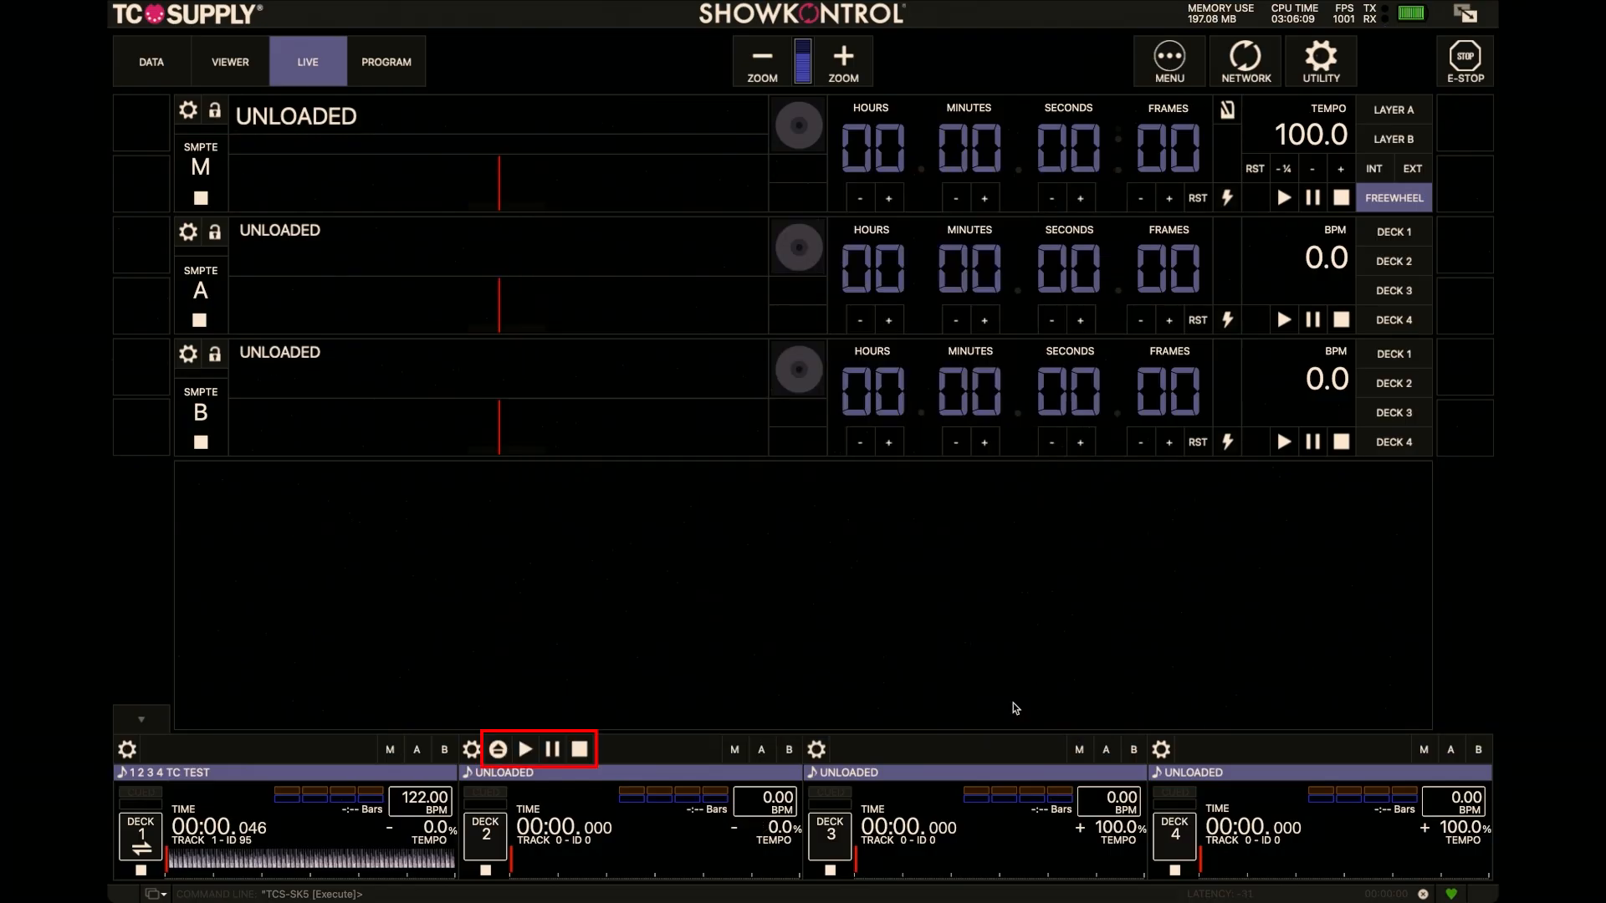
# - Load 1 2 3 4 TC TEST.wav from the Desktop folder into deck 2
pyautogui.click(498, 750)
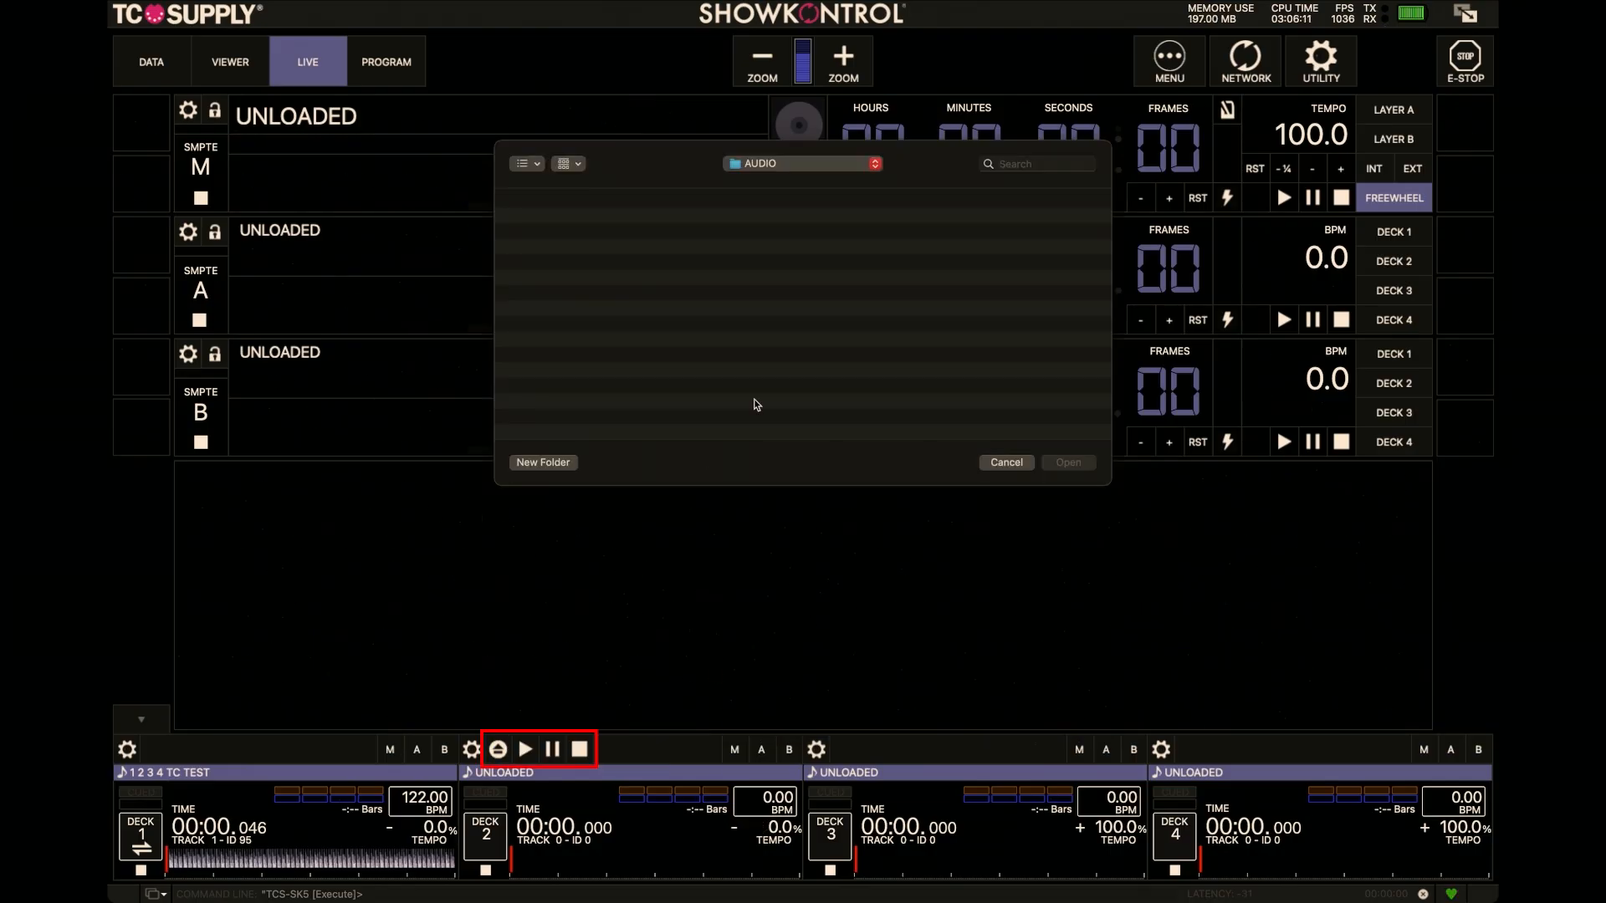
pyautogui.click(768, 166)
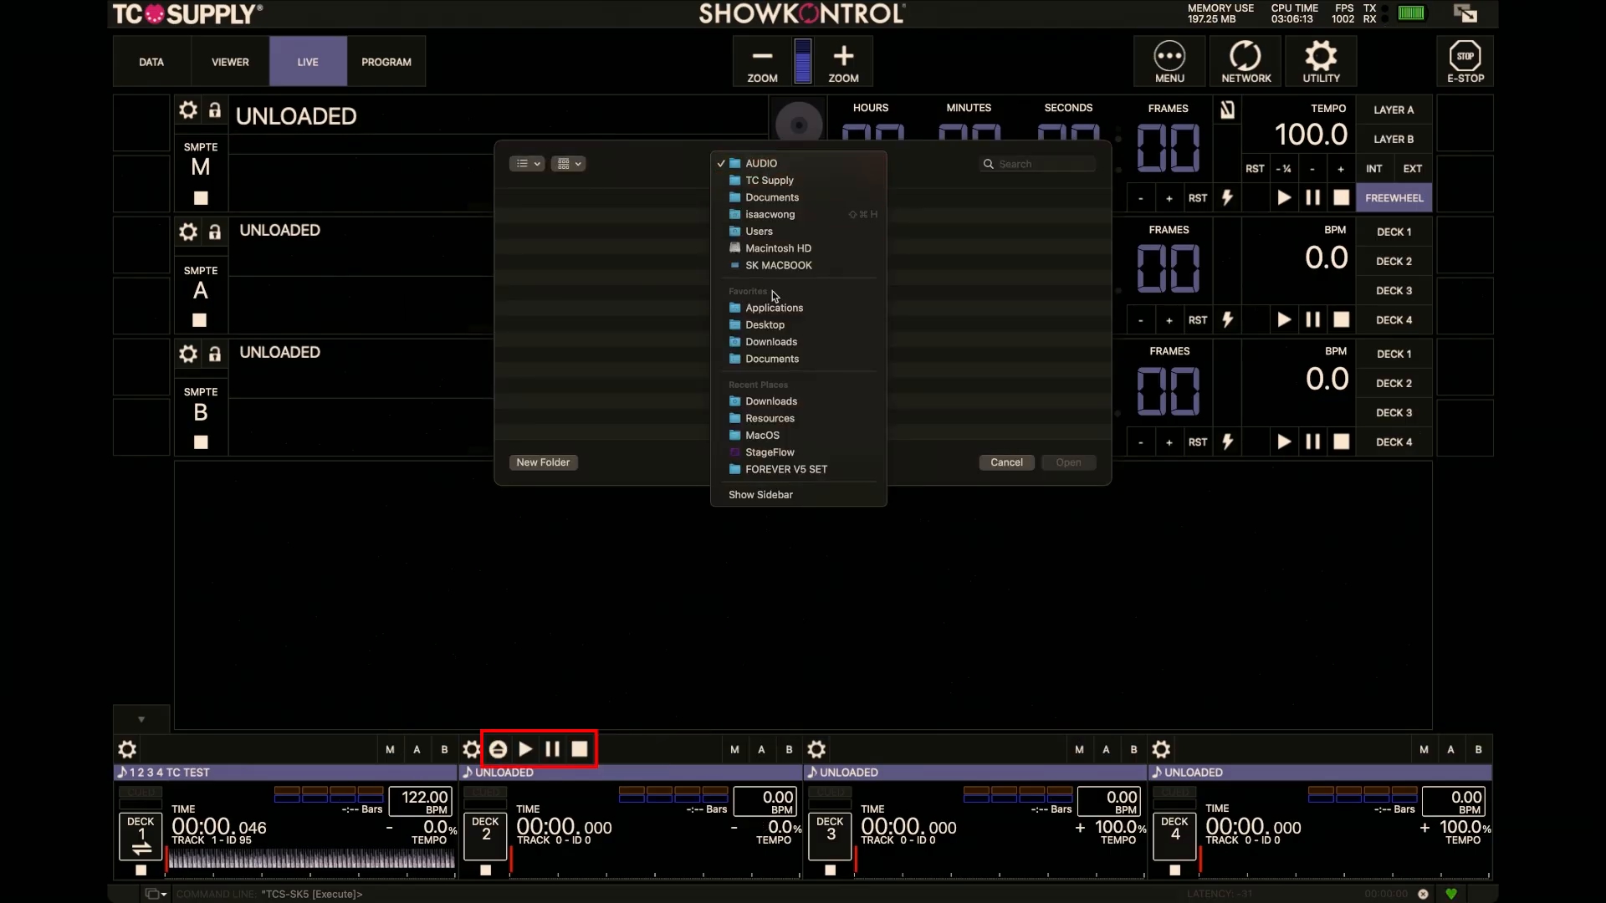
pyautogui.click(765, 325)
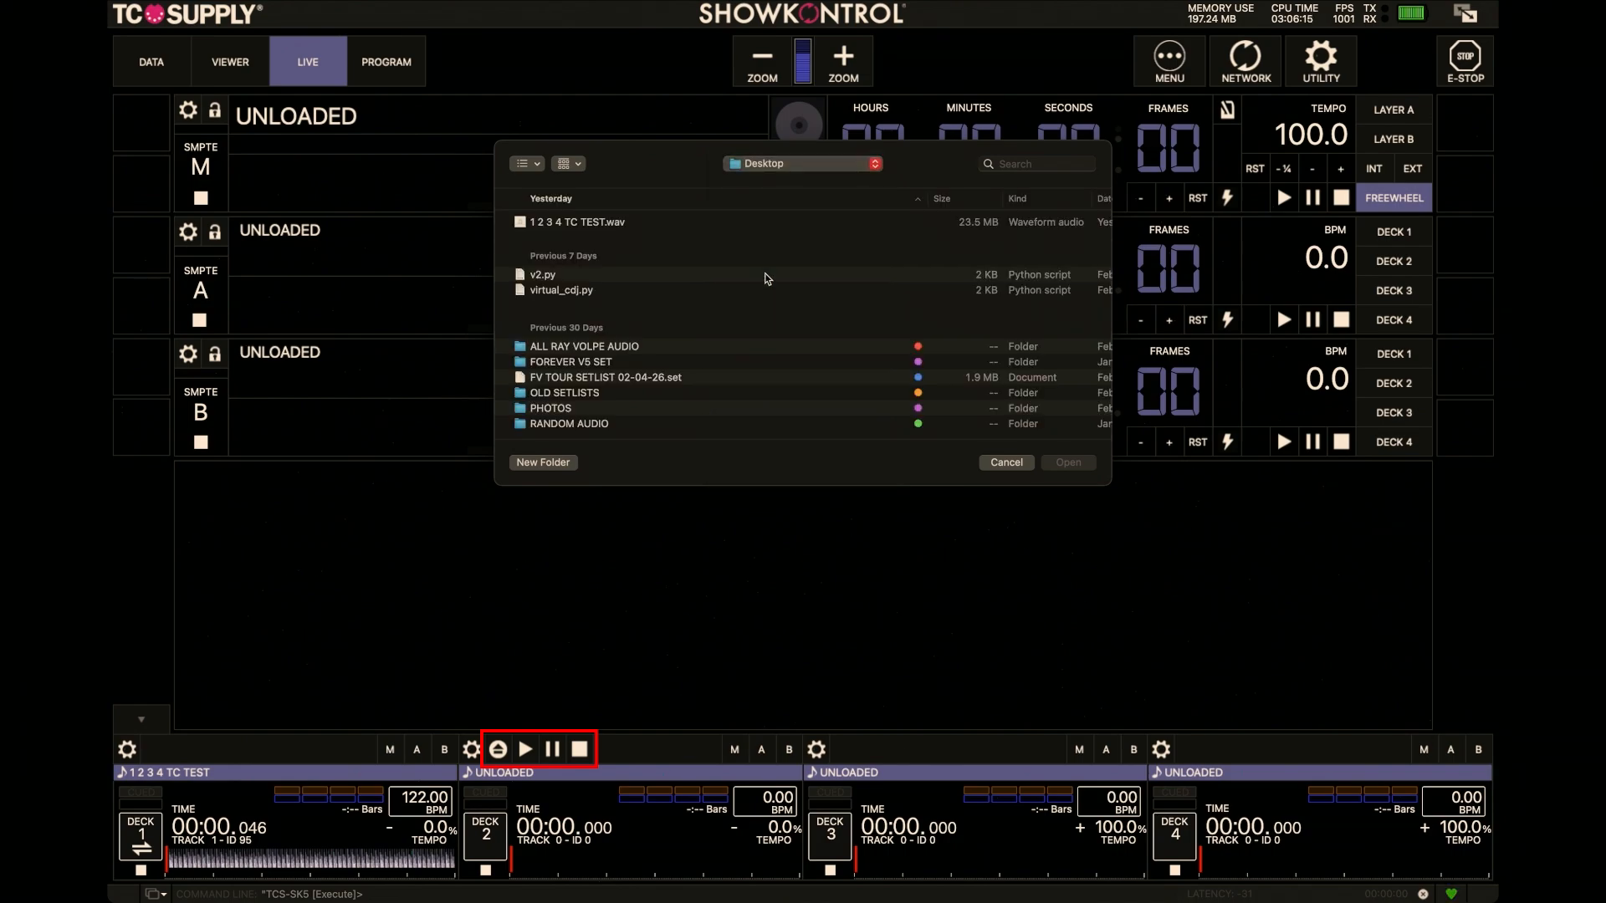
pyautogui.click(662, 223)
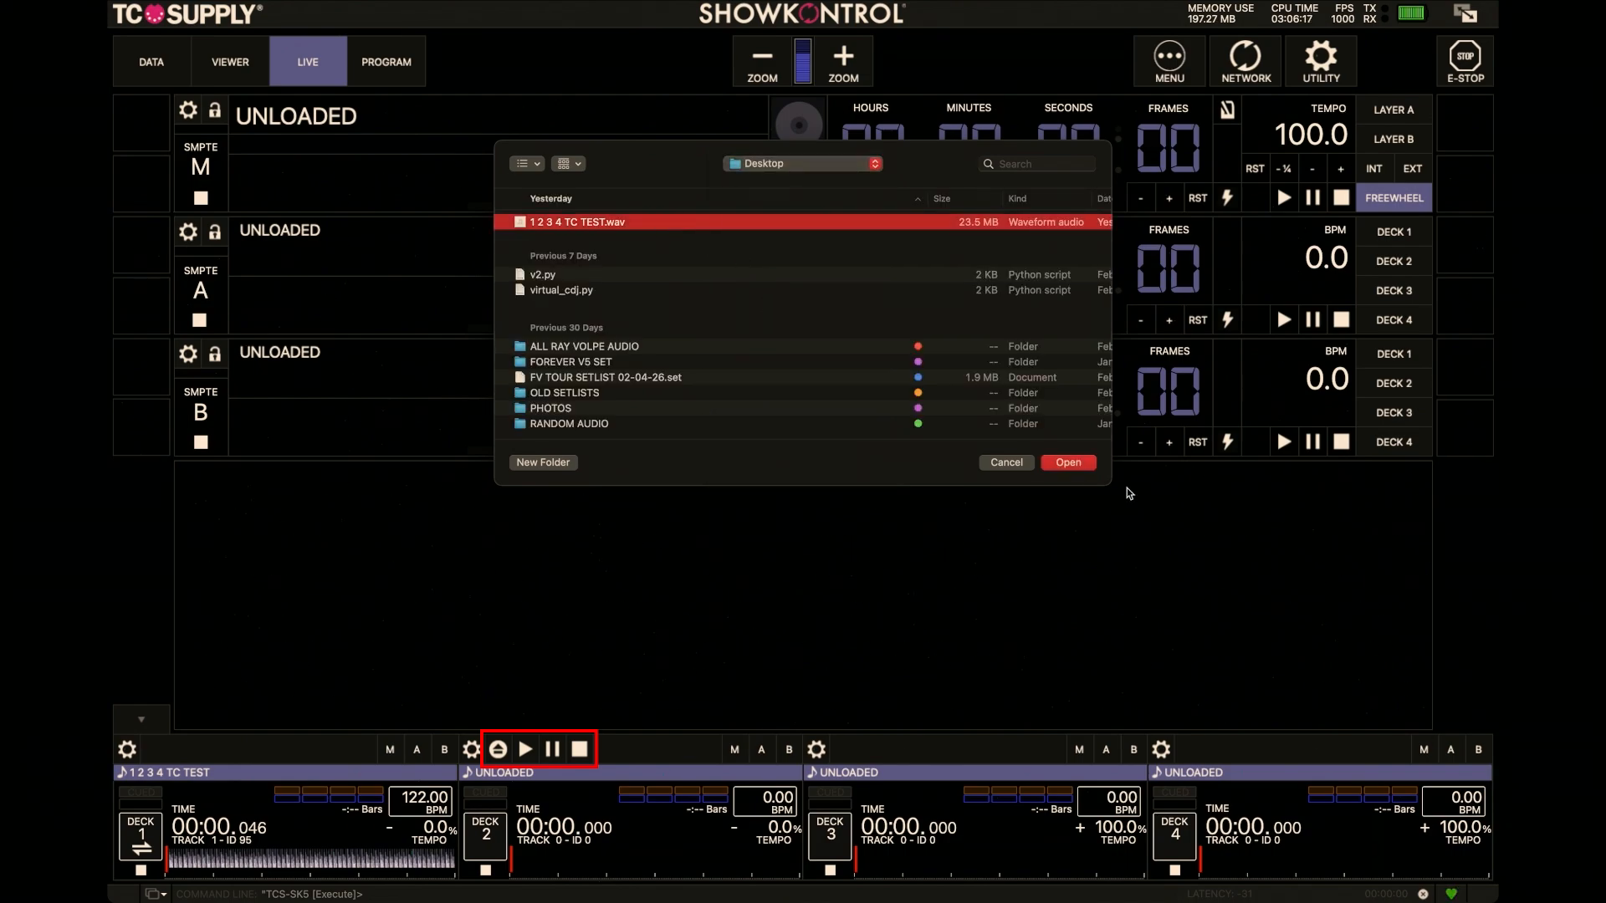
pyautogui.click(1069, 463)
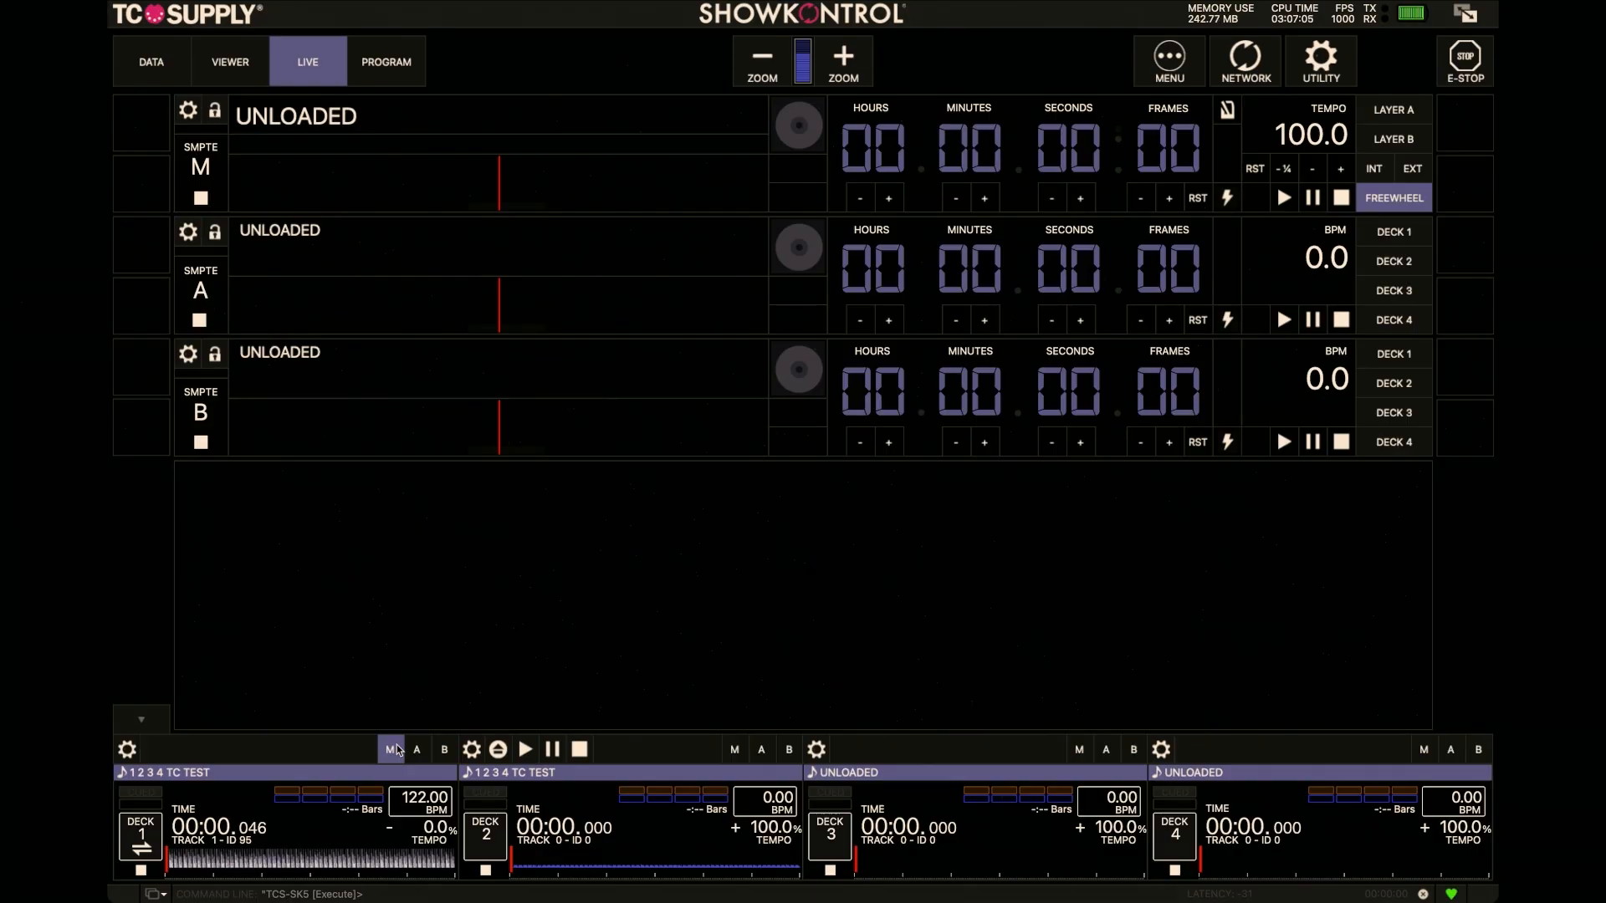
# - Route deck 1 to the master SMPTE layer and open the utility settings
pyautogui.click(397, 750)
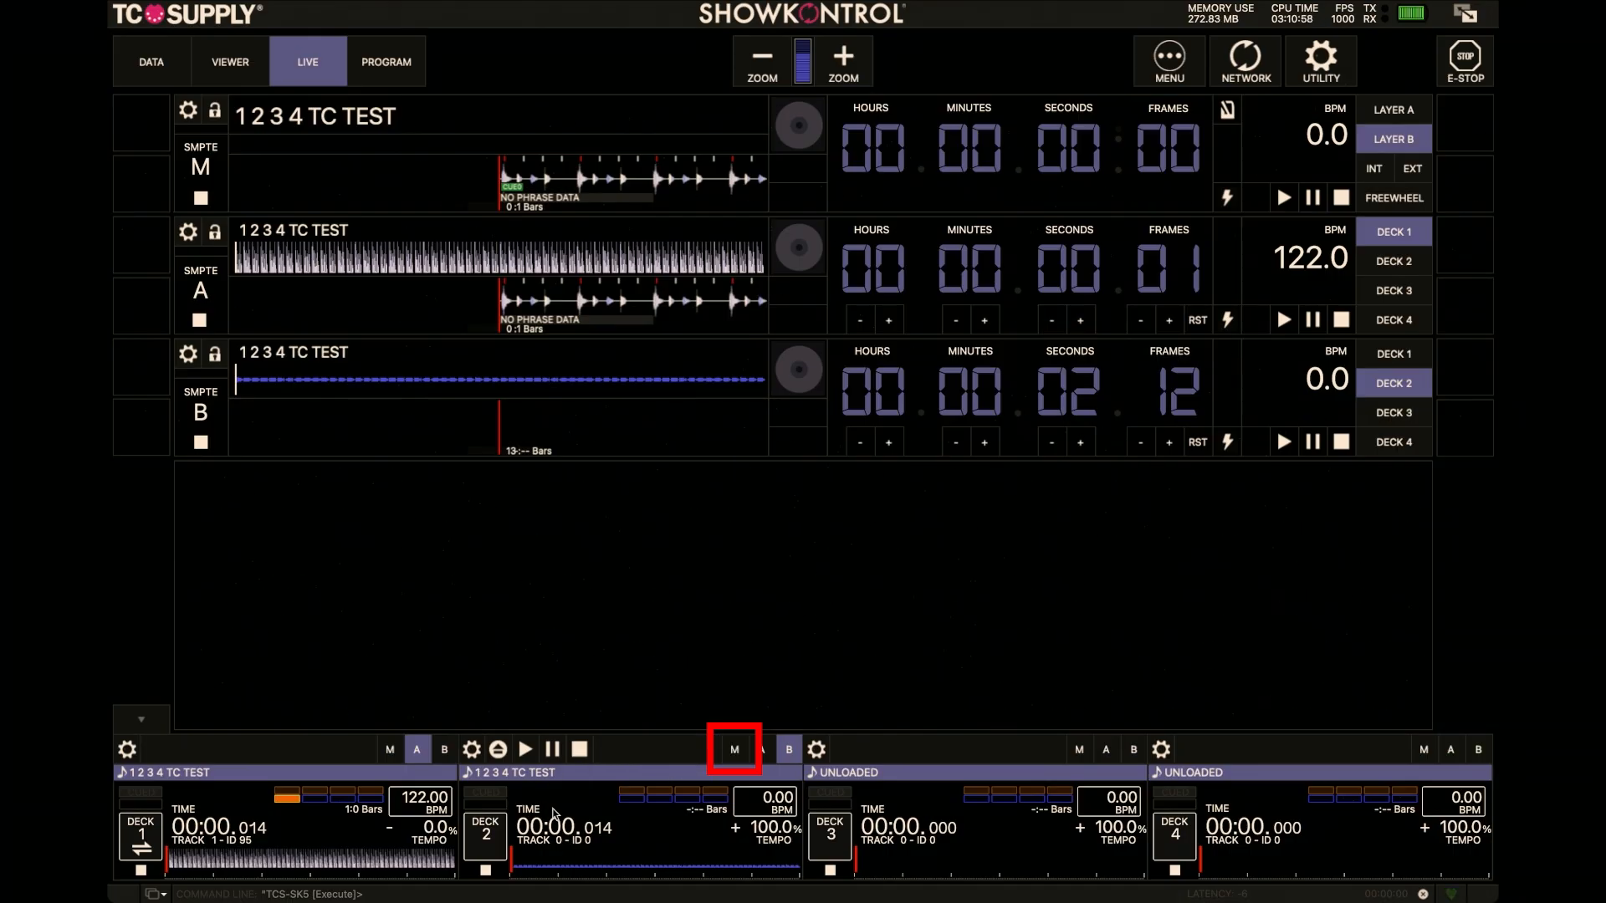
pyautogui.click(391, 753)
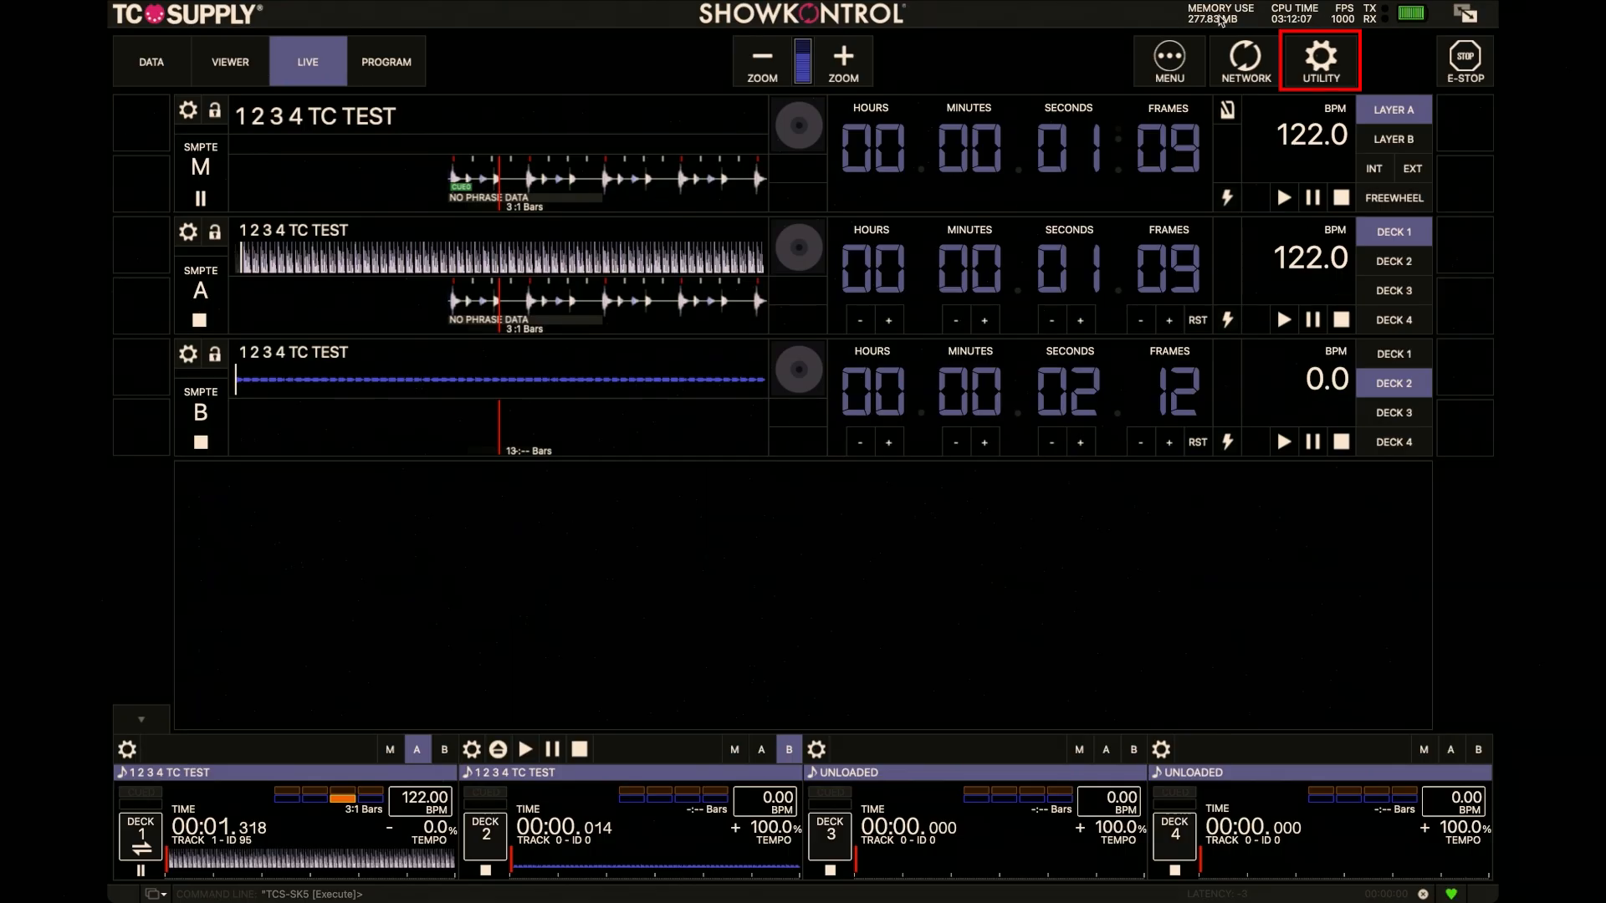
pyautogui.click(1307, 58)
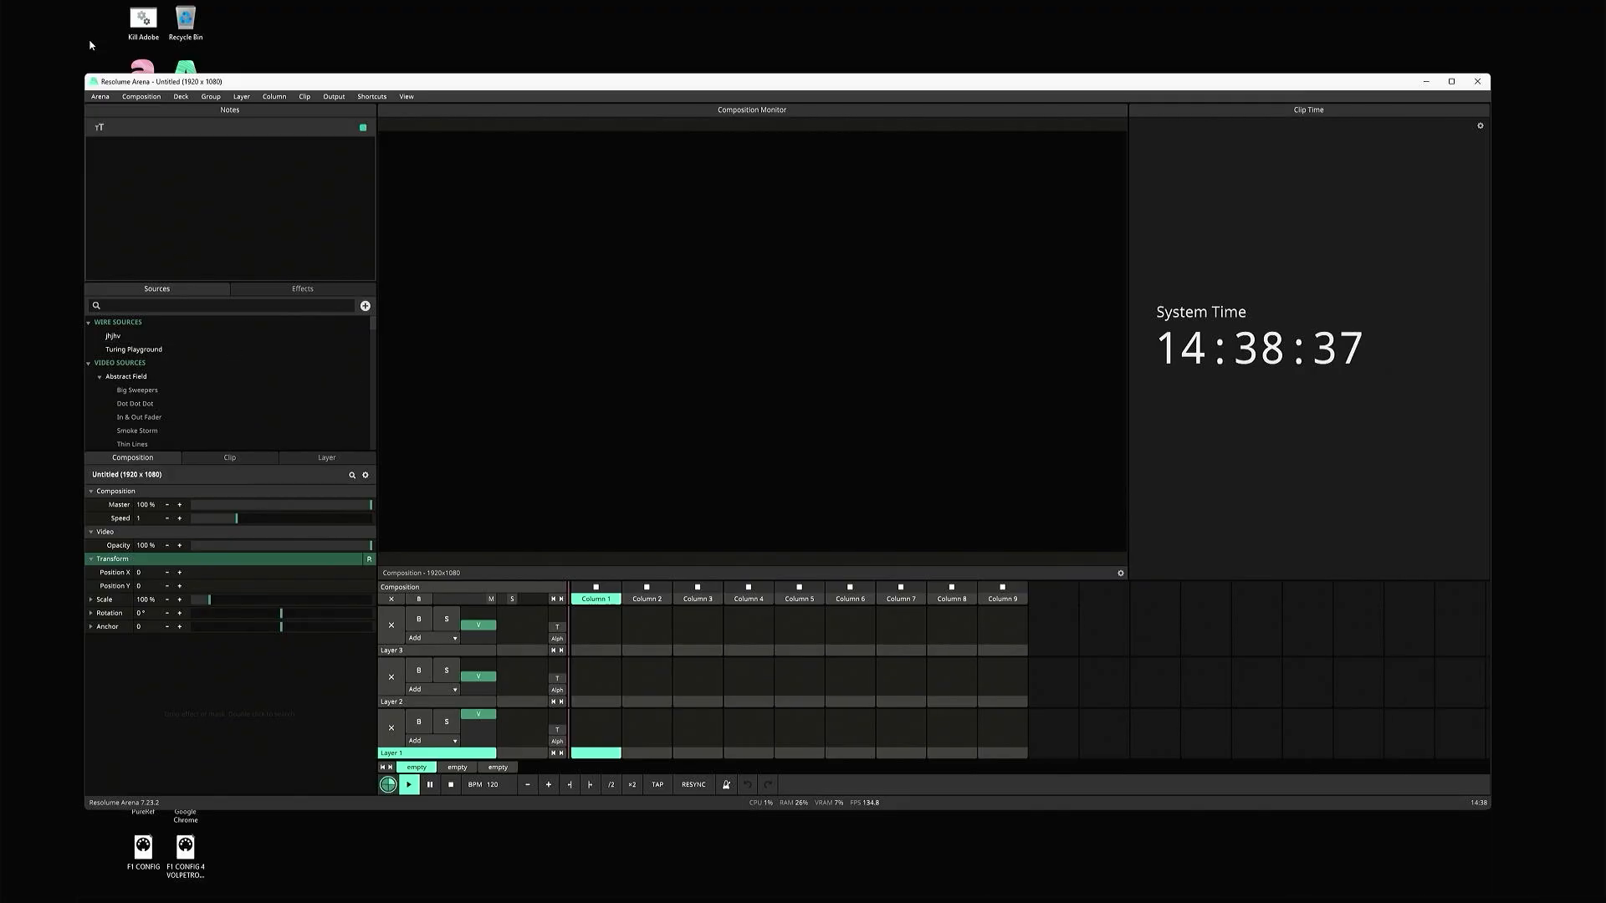
# - In Resolume Arena's audio preferences, set the audio input device to Microphone (Scarlett Solo USB)
pyautogui.click(102, 97)
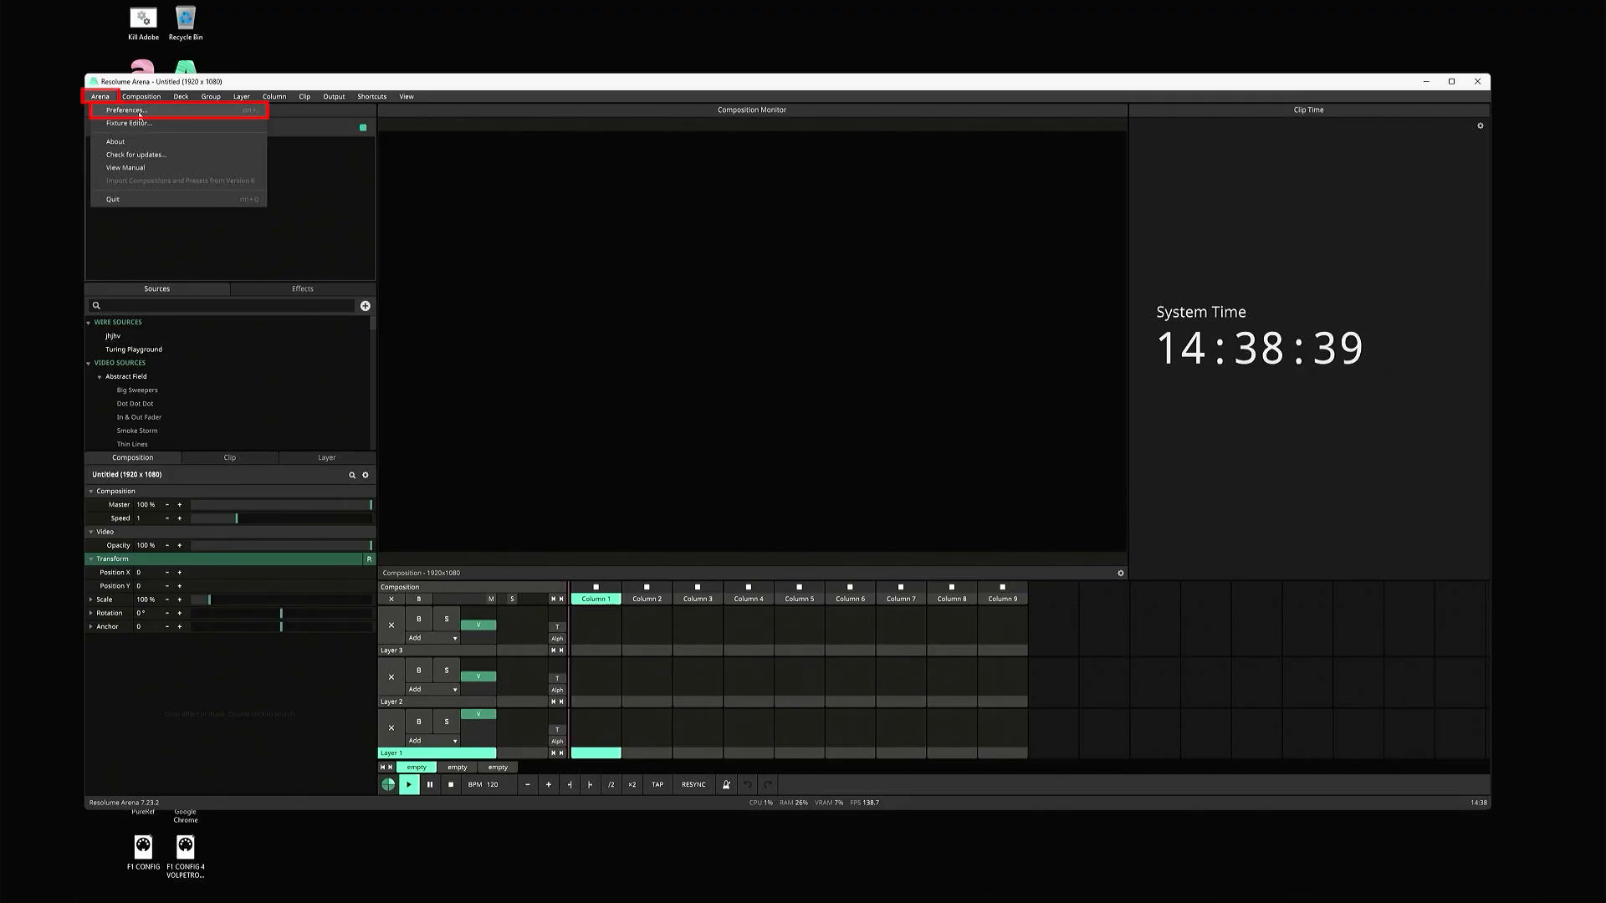
pyautogui.click(133, 123)
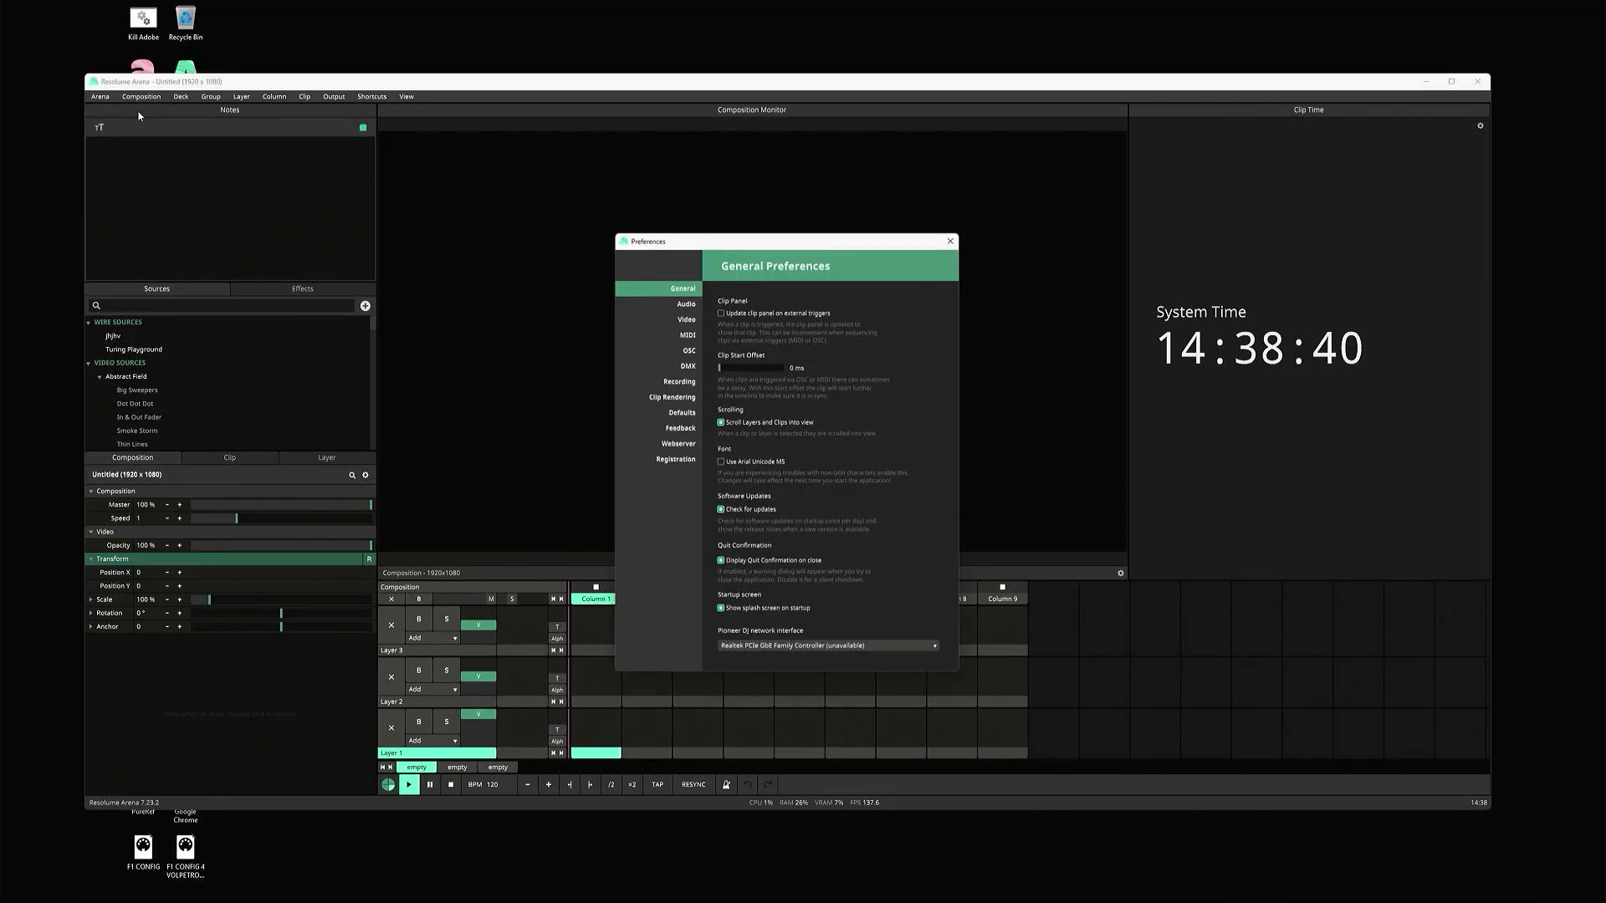
pyautogui.click(693, 303)
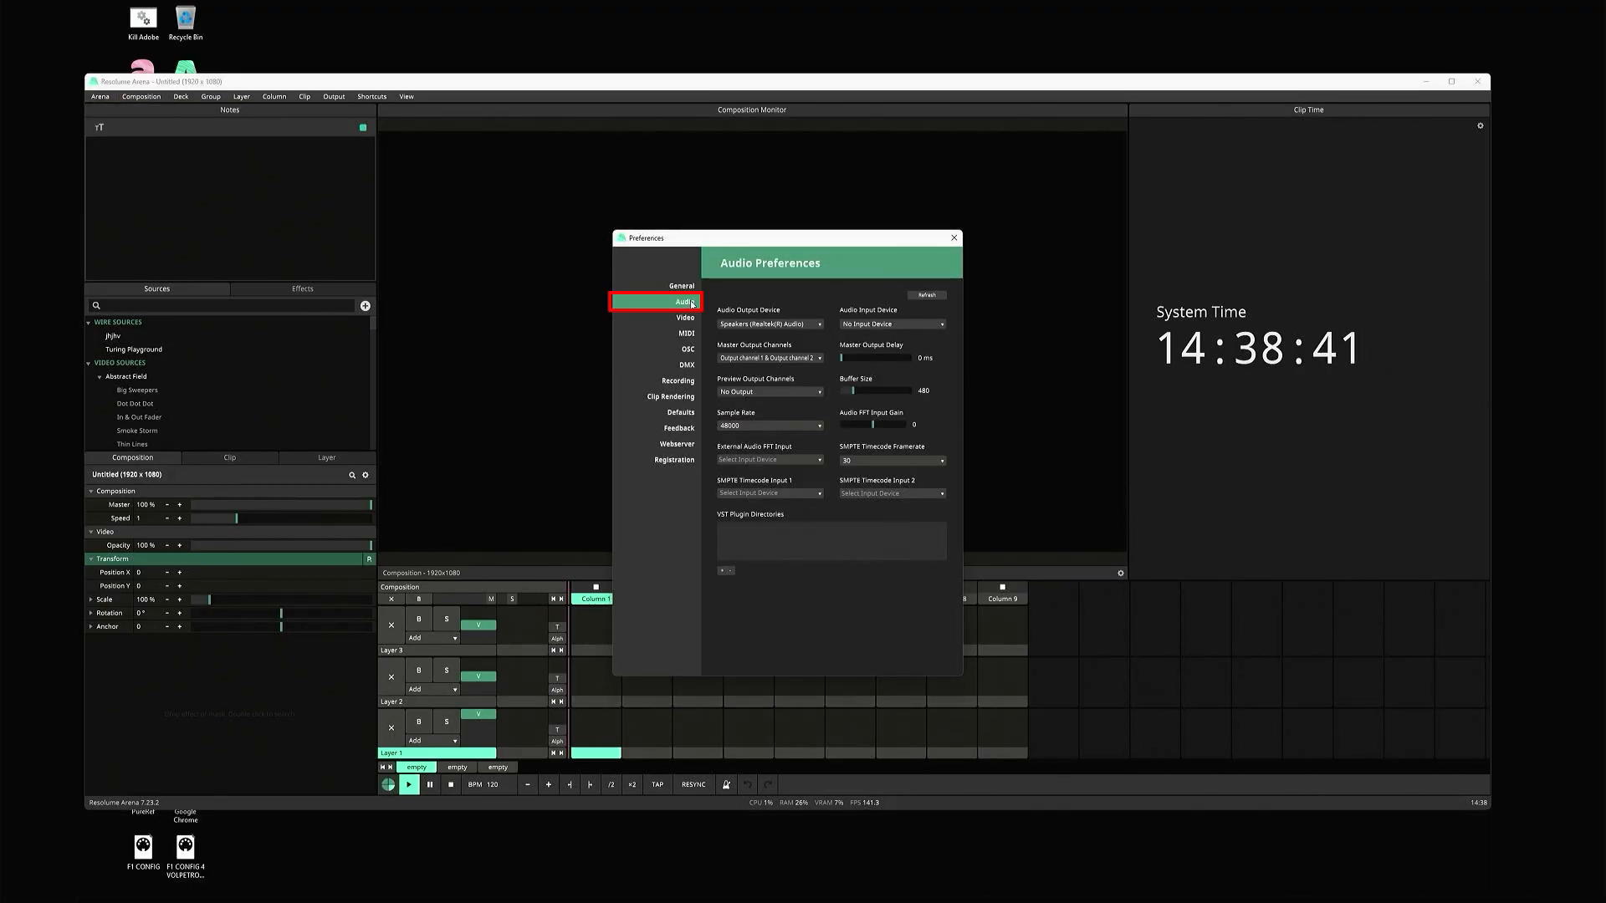
pyautogui.click(867, 325)
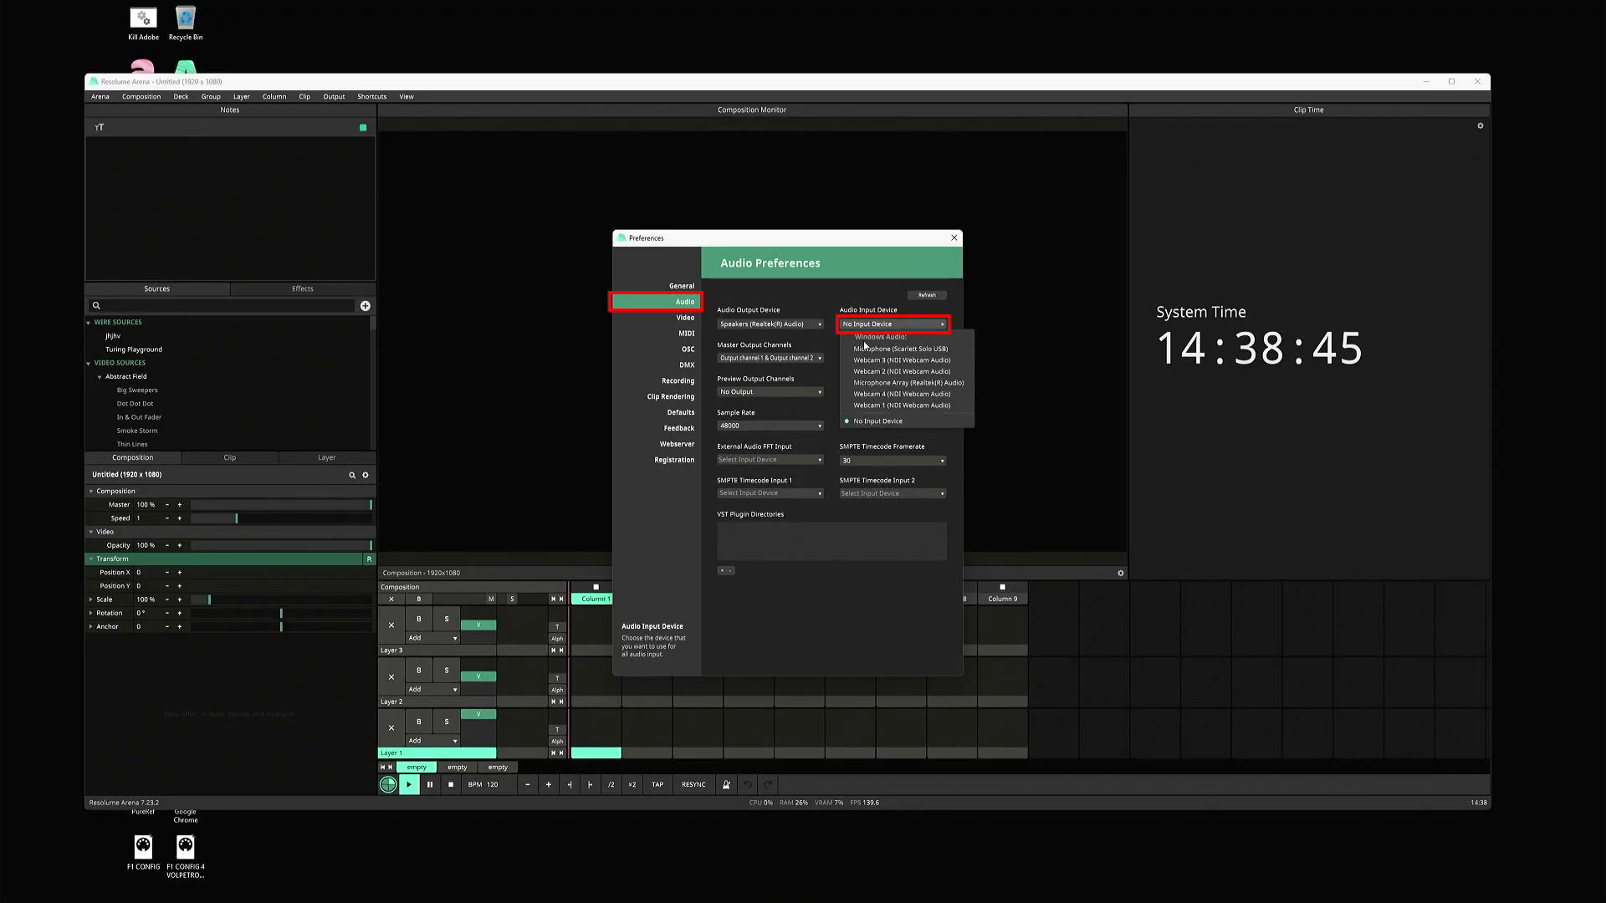
pyautogui.click(864, 349)
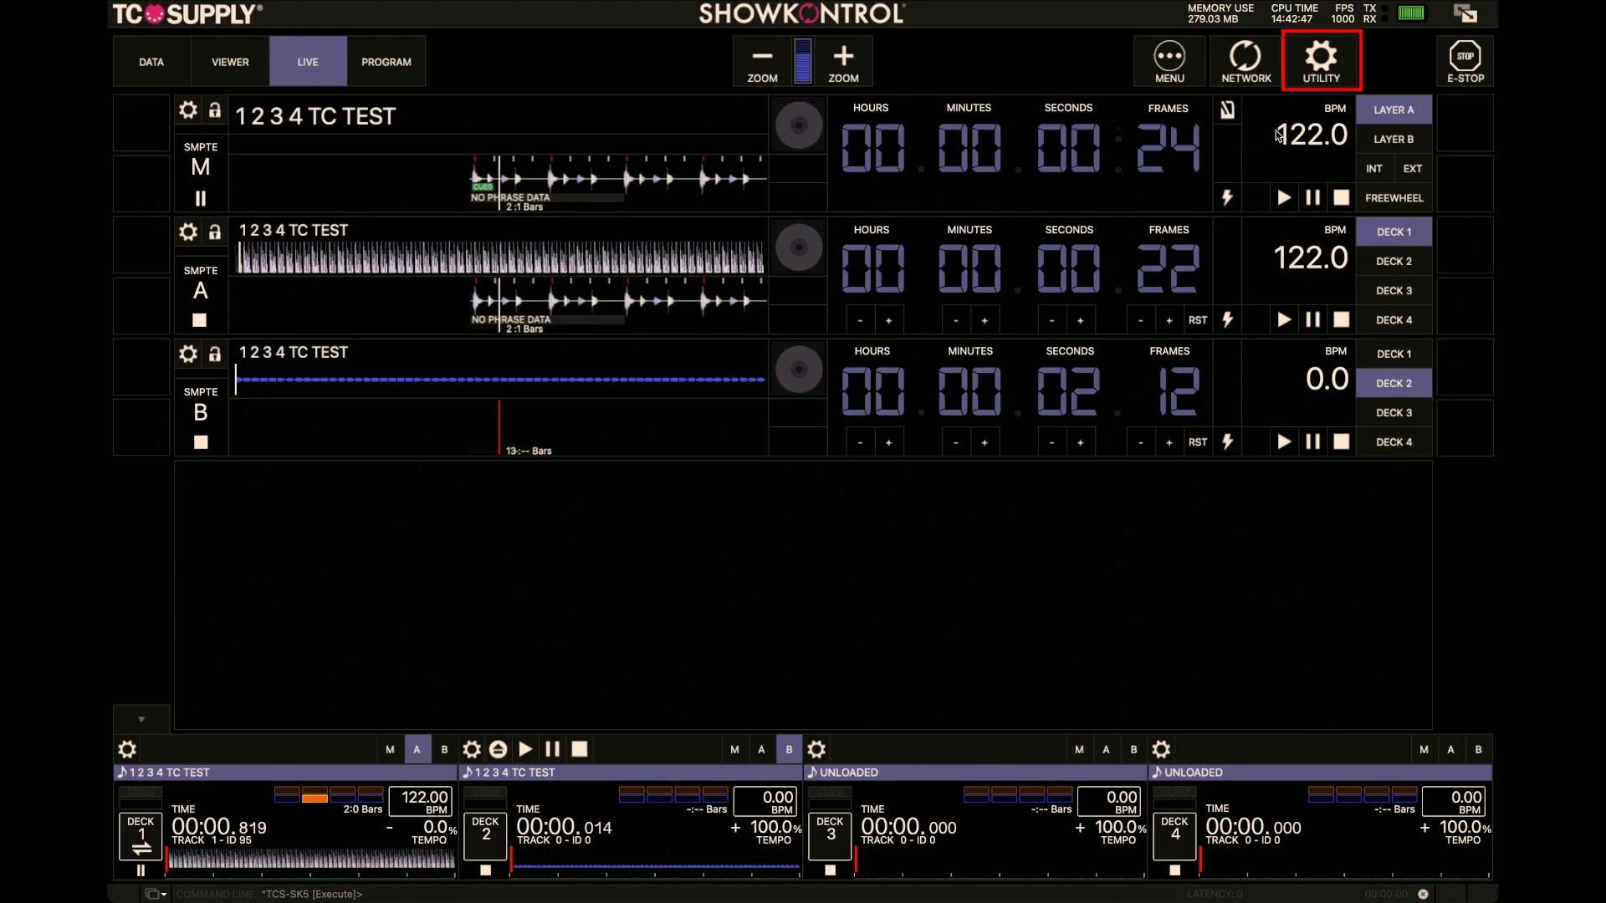
# - In ShowKontrol's audio utility settings, set the LTC Master Out device to External Headphones
pyautogui.click(1328, 73)
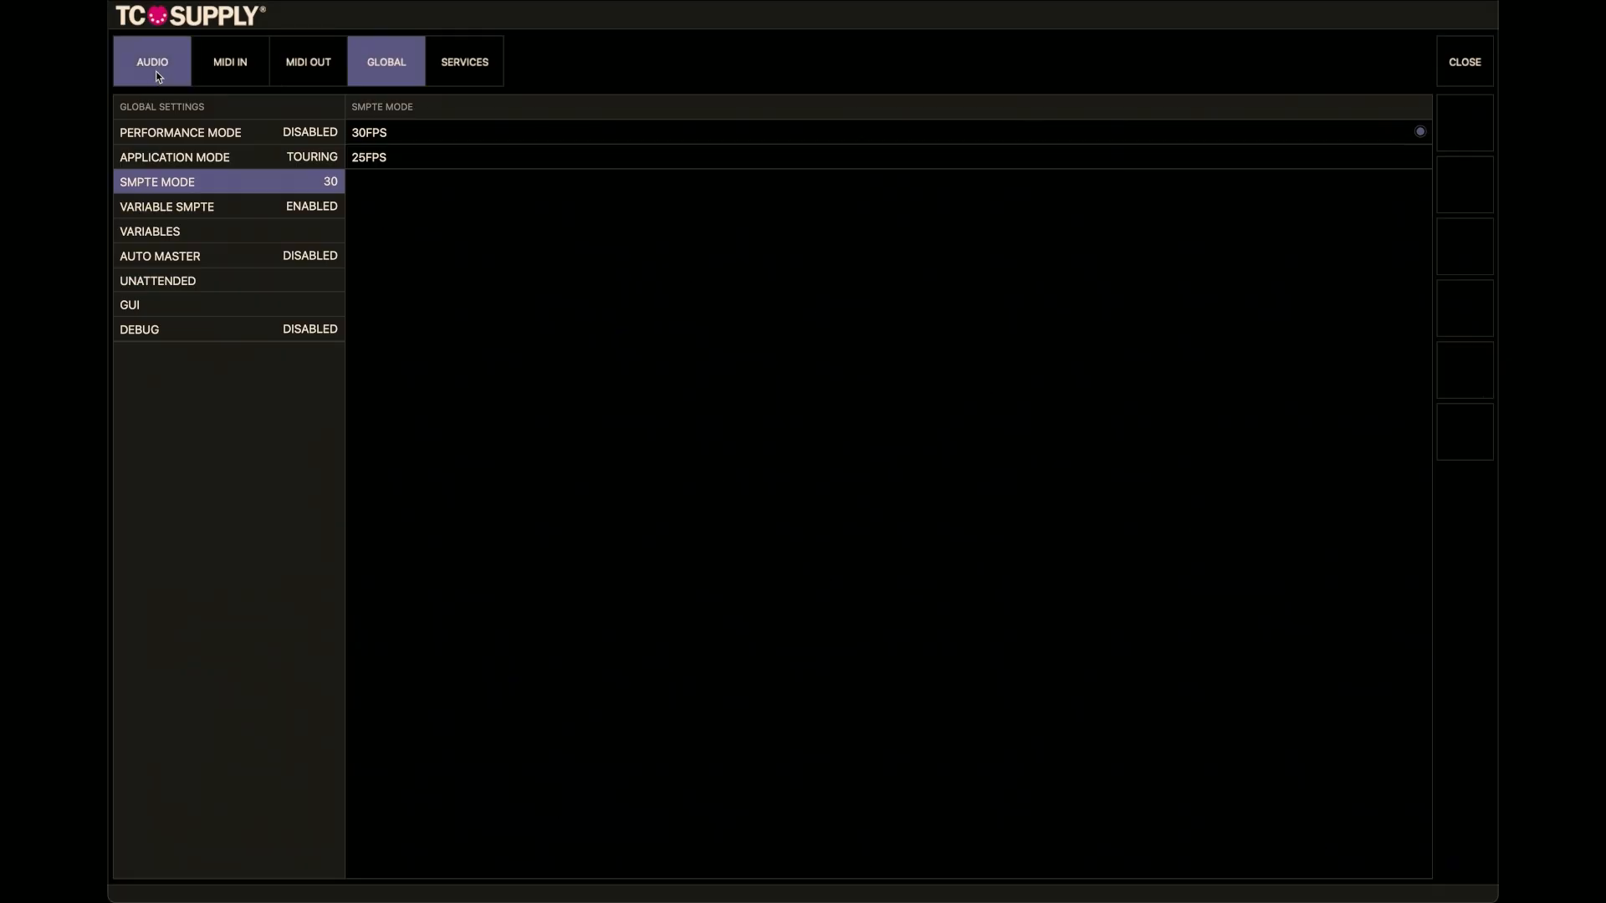
pyautogui.click(156, 72)
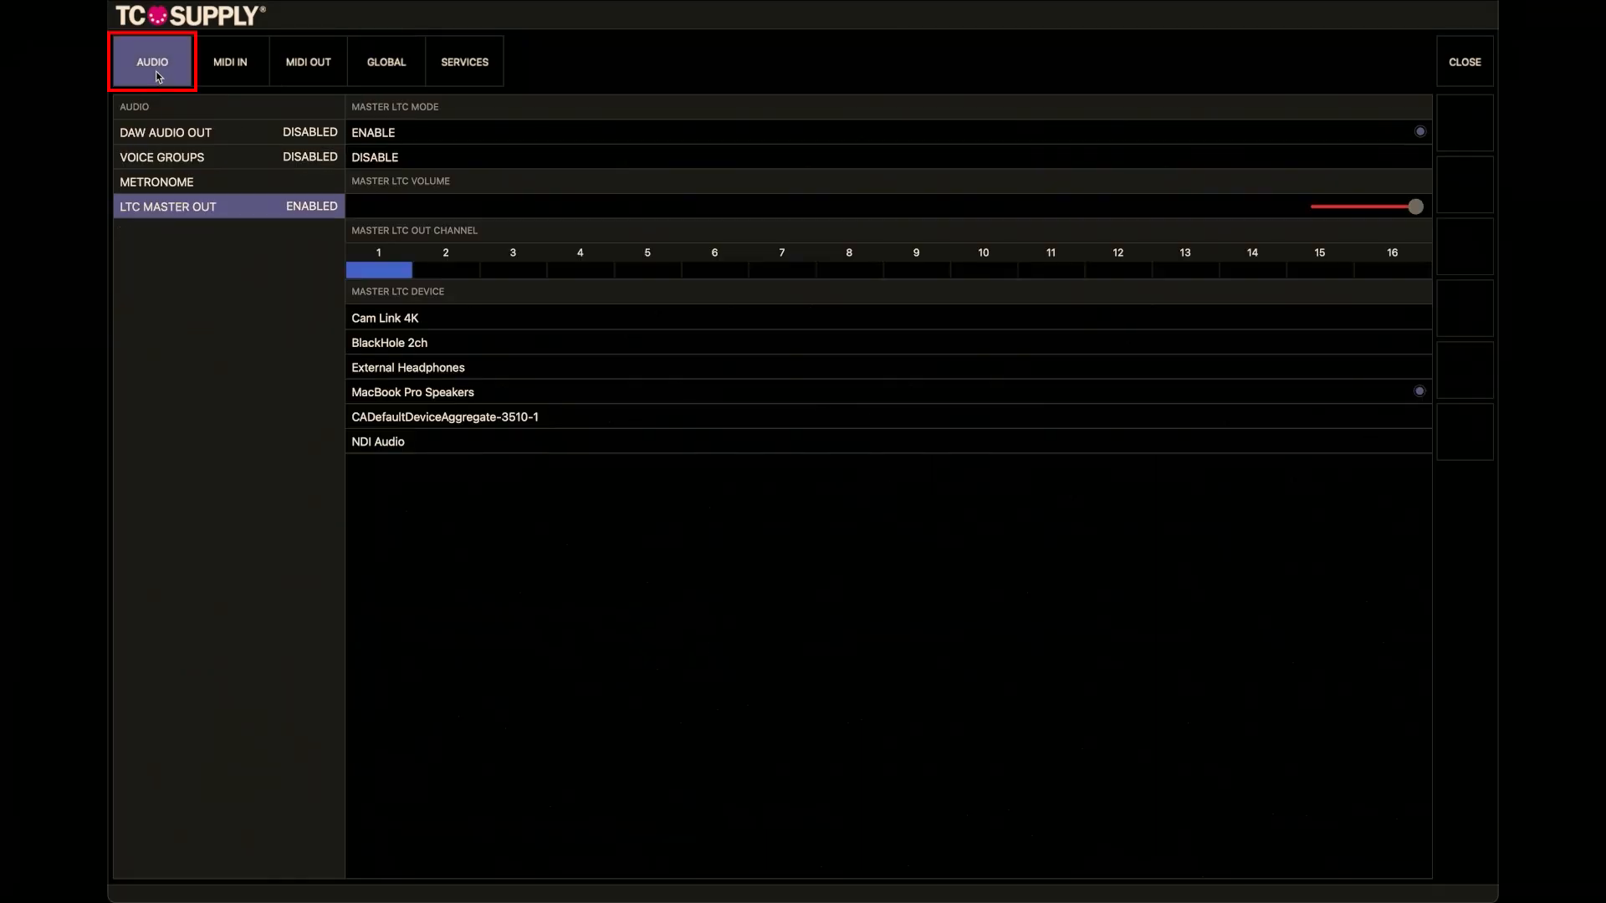
pyautogui.click(174, 211)
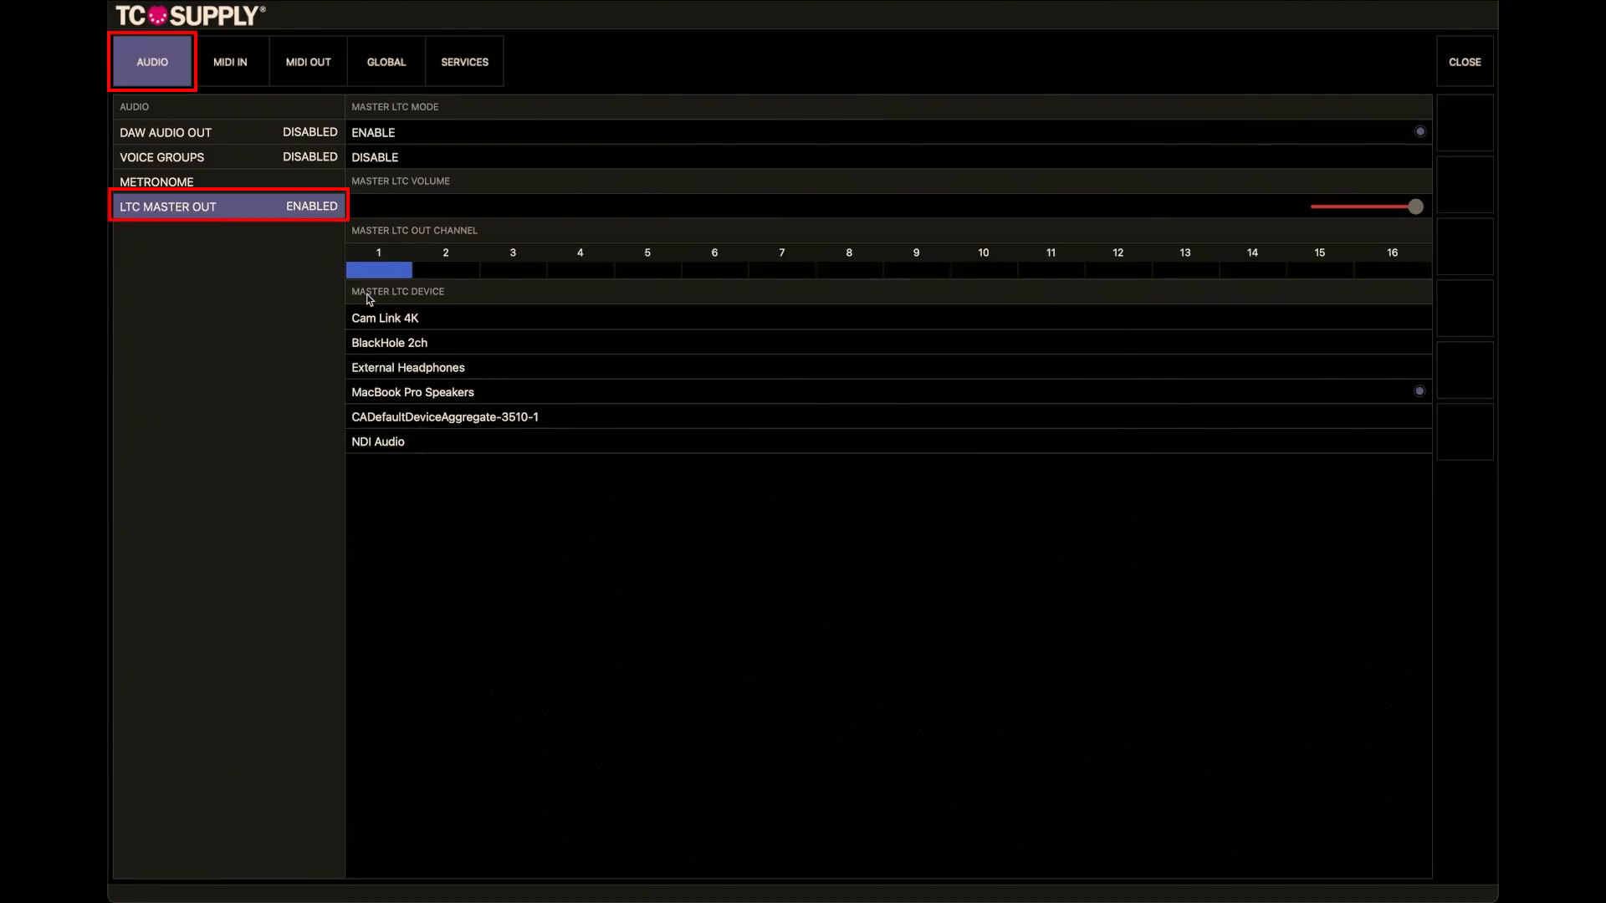
pyautogui.click(433, 371)
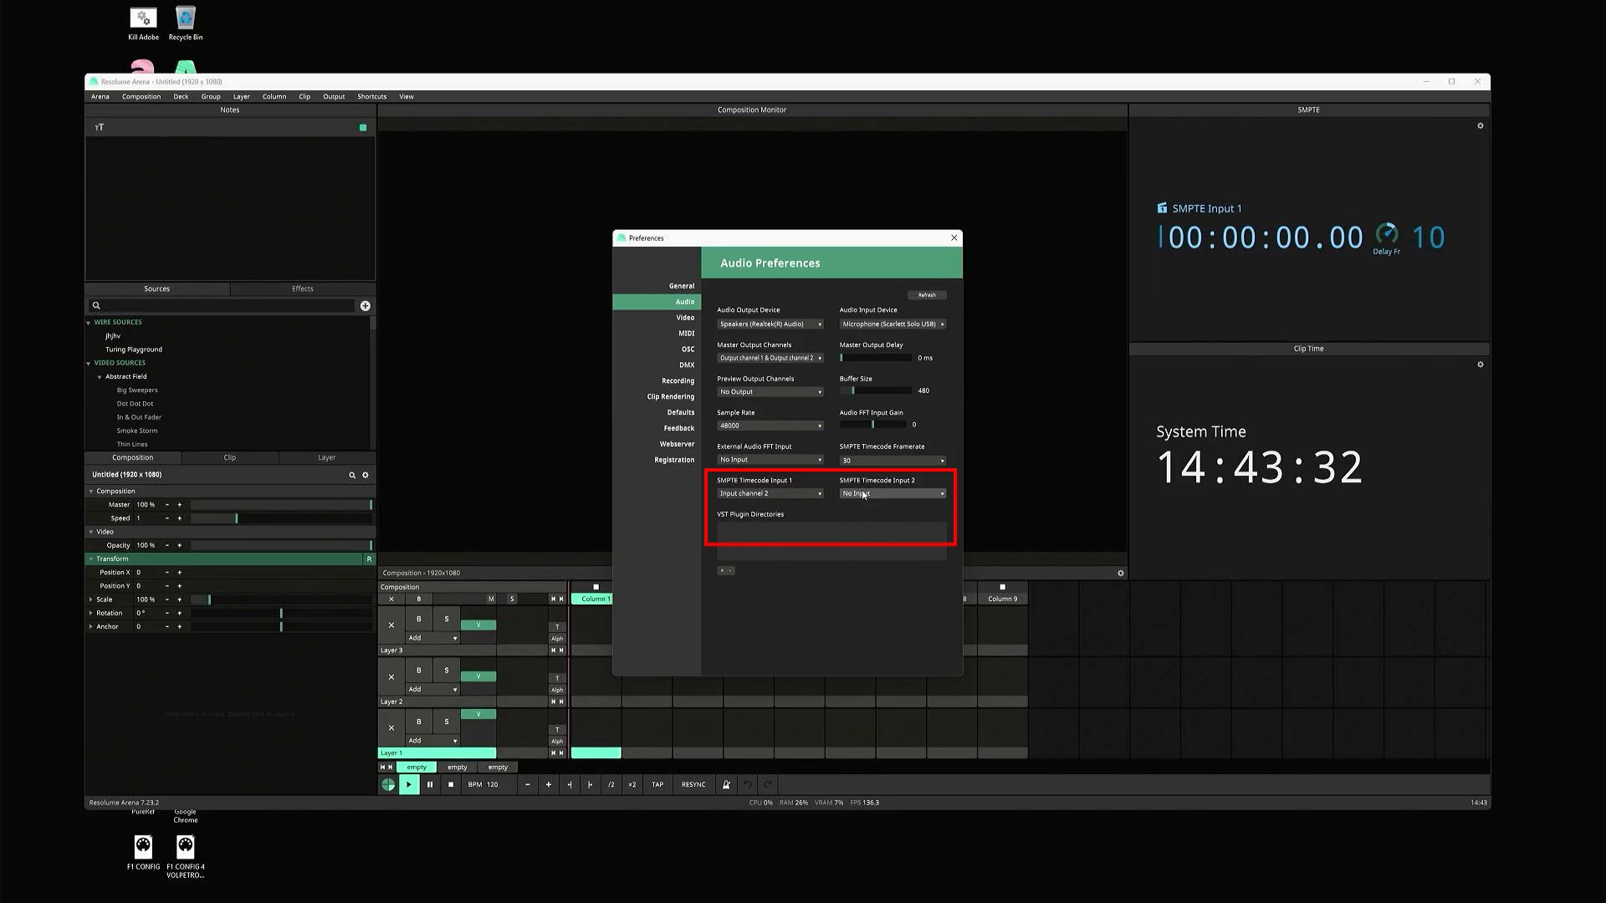
# - In Resolume Arena, set SMPTE Timecode Input 1 to Input channel 2, and switch the SMPTE panel off and back on
pyautogui.click(795, 493)
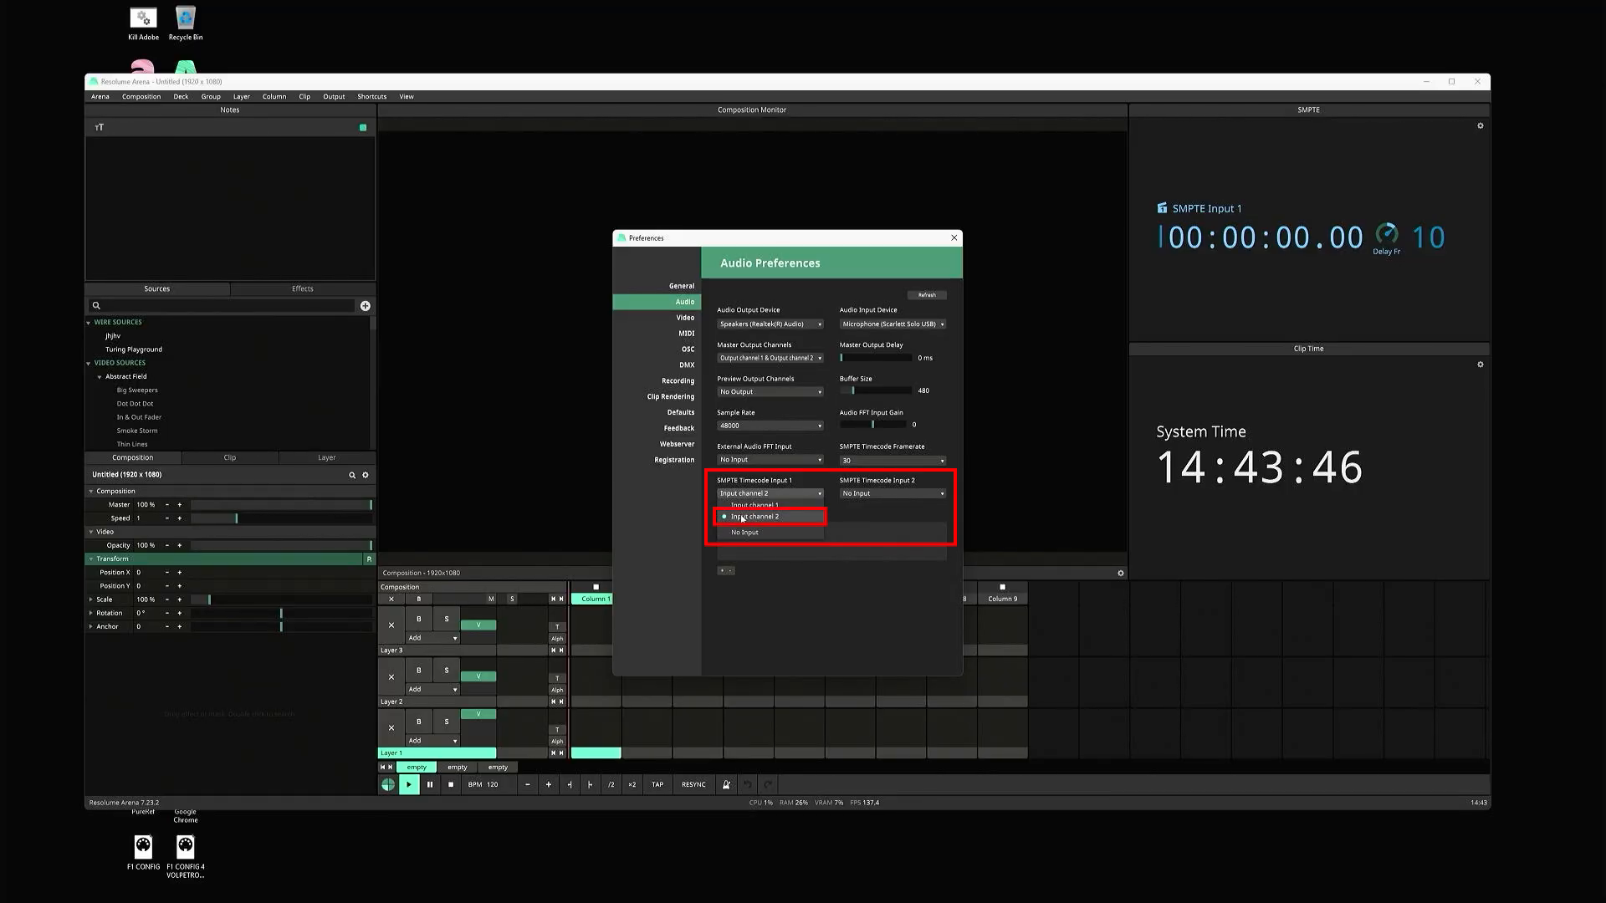
pyautogui.click(741, 517)
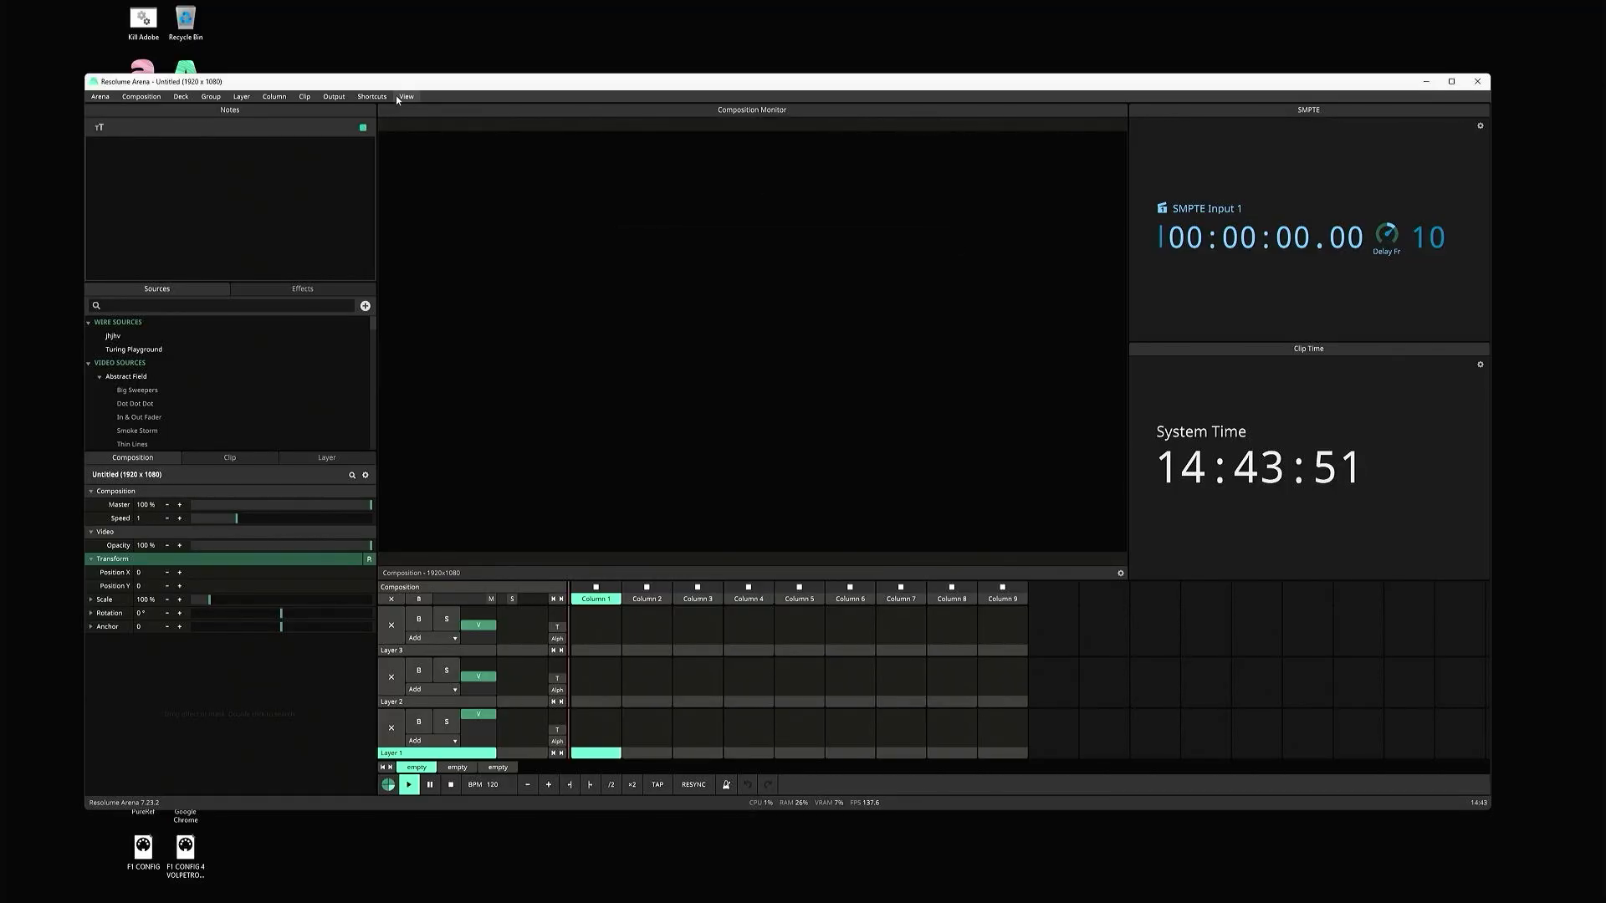
pyautogui.click(401, 97)
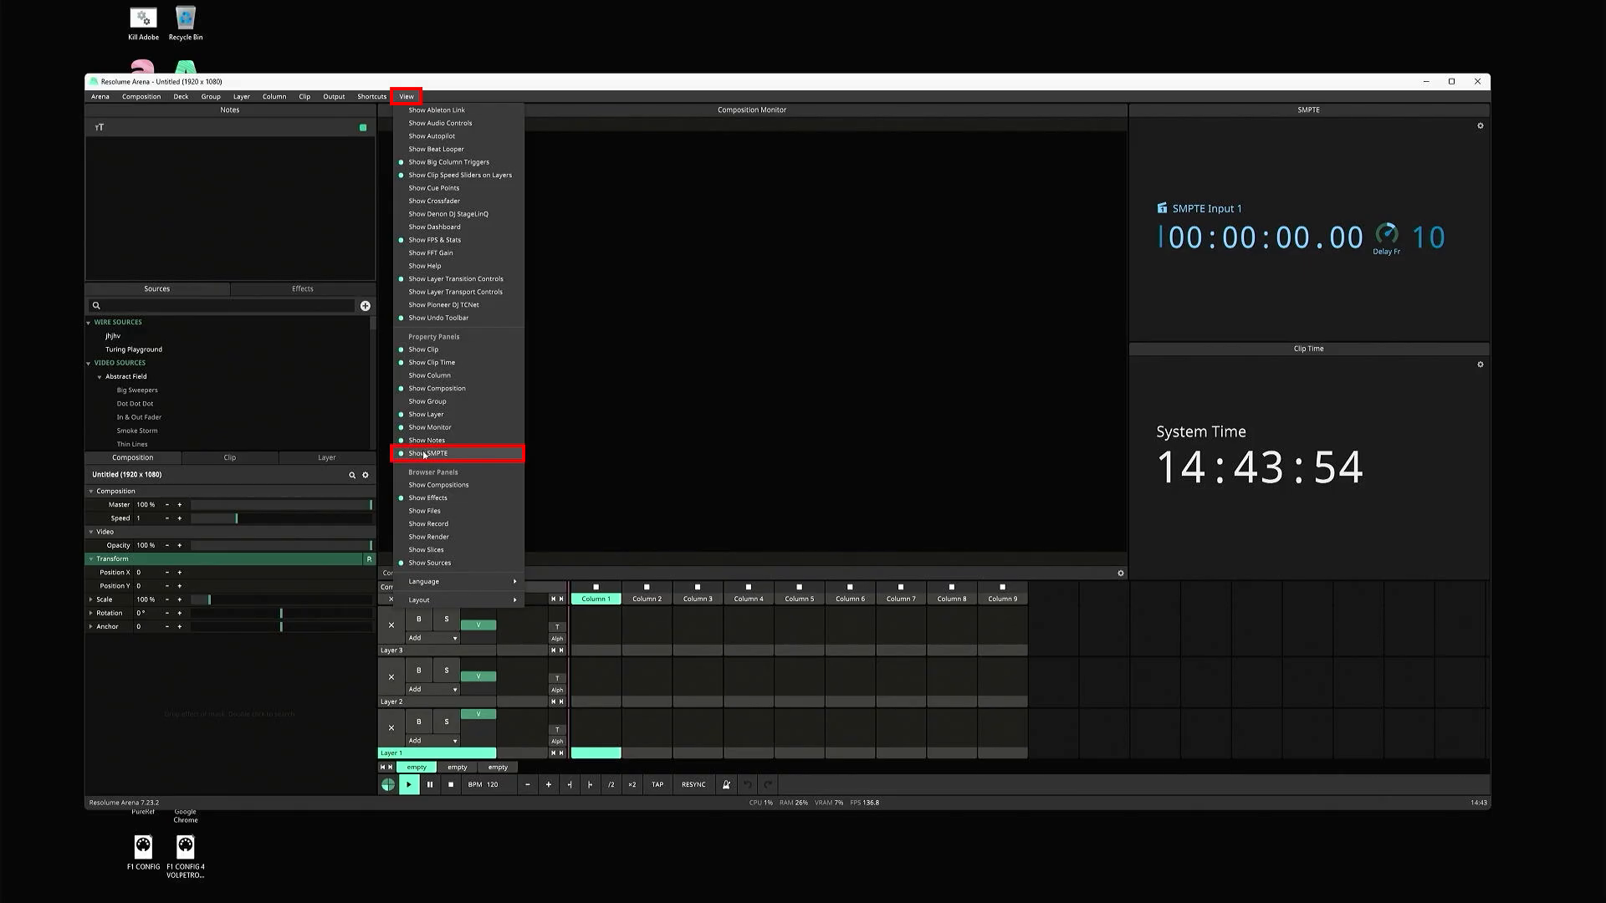
pyautogui.click(424, 454)
pyautogui.click(407, 97)
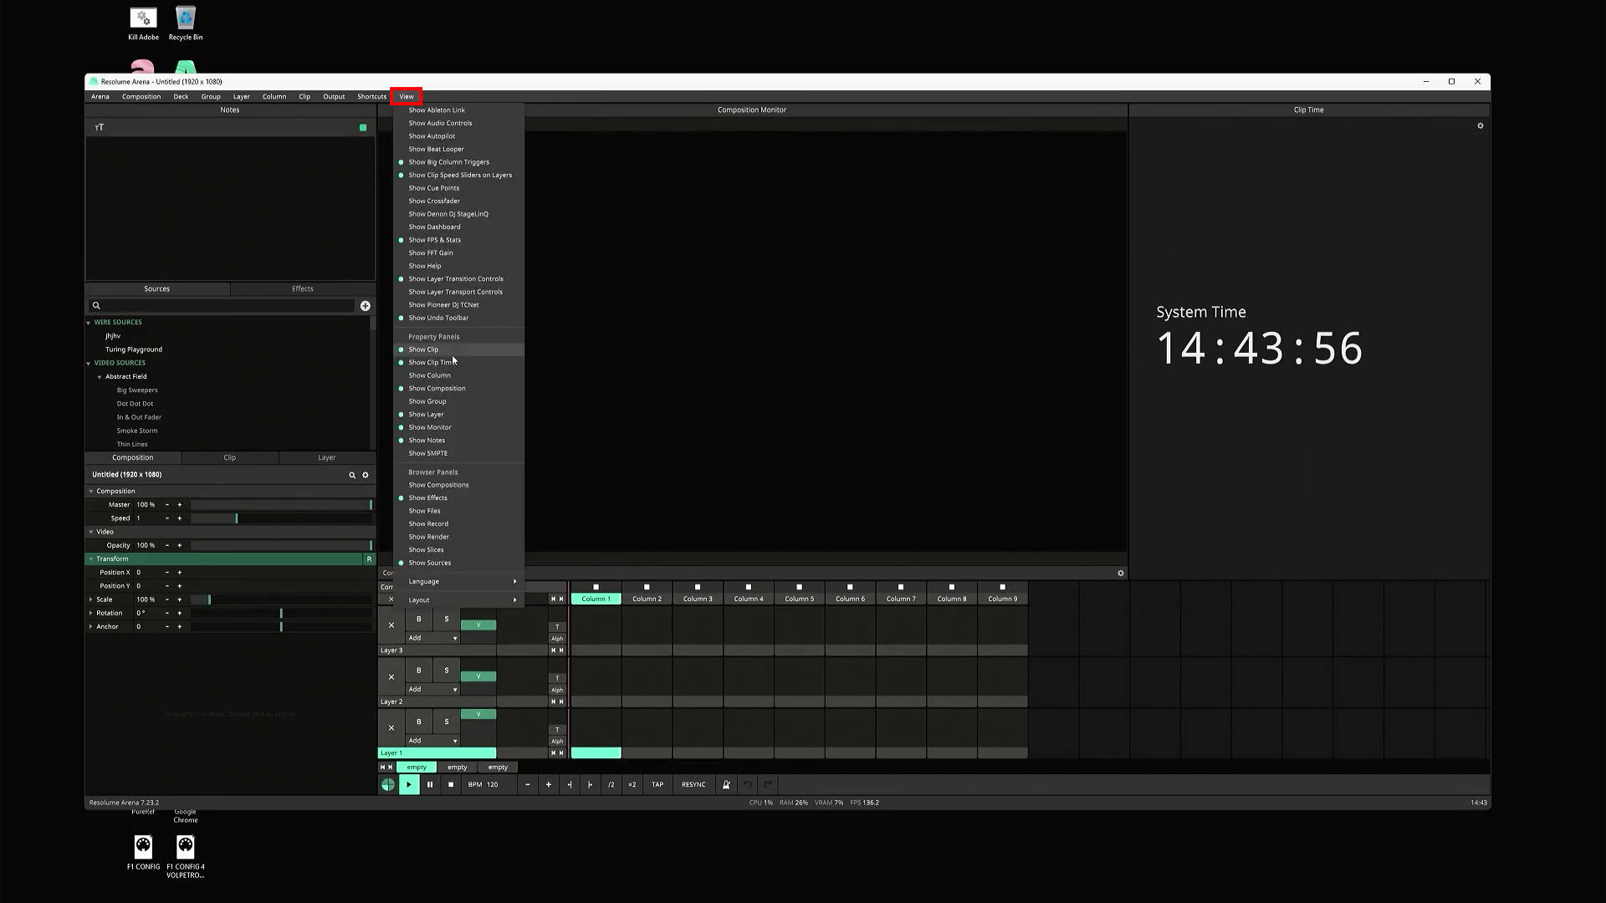
pyautogui.click(431, 452)
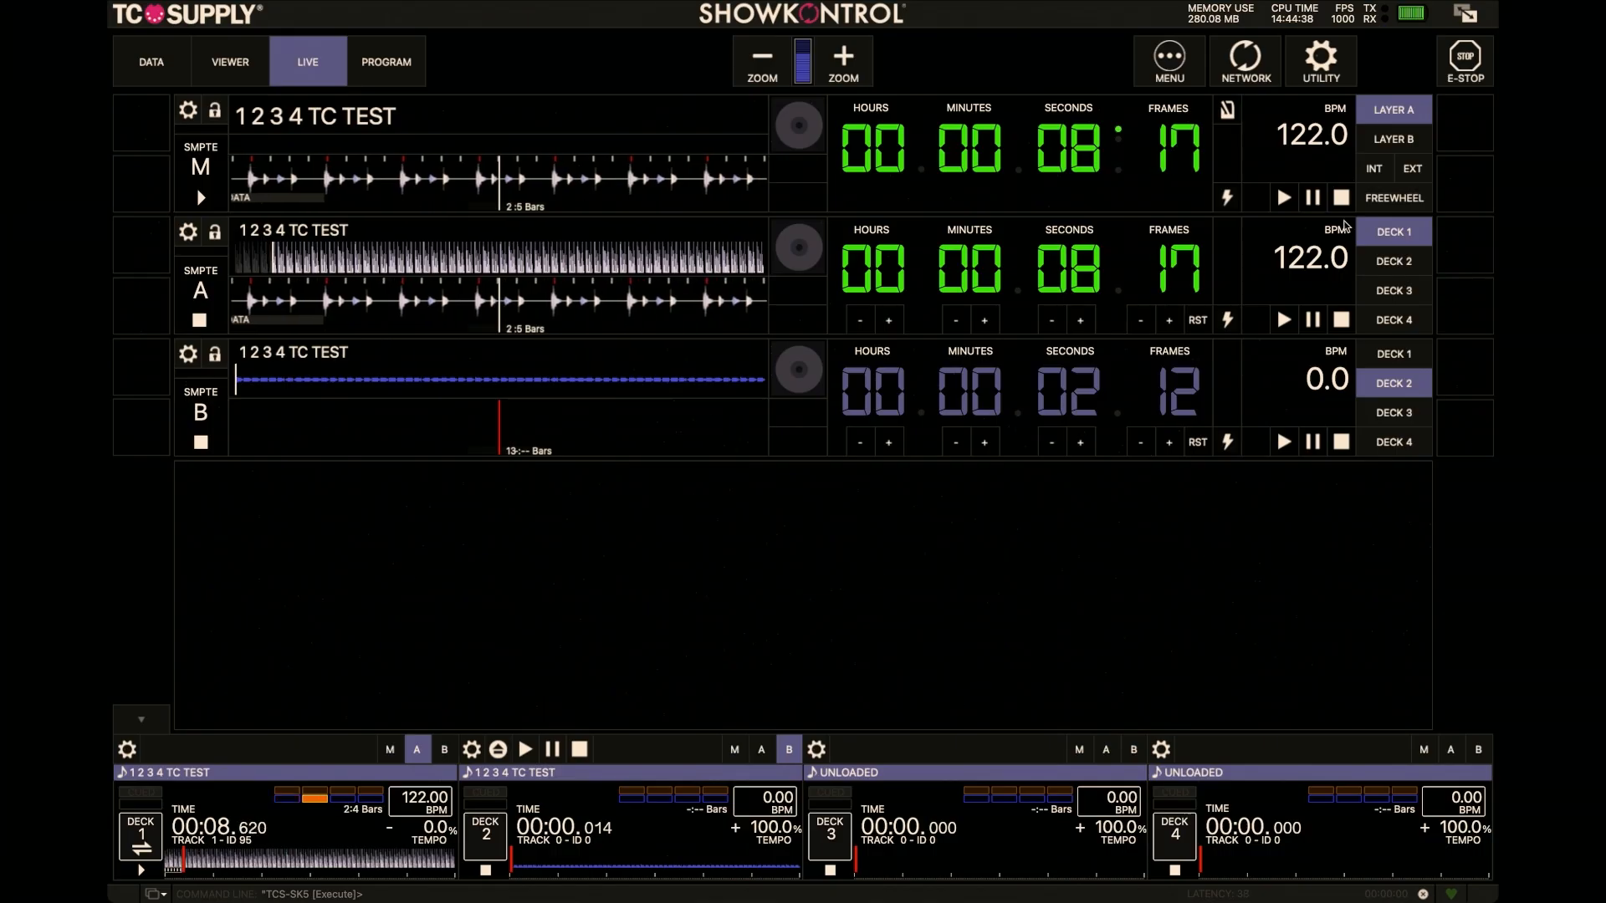
# - Check the Master LTC volume in ShowKontrol's audio utility settings, close them, and open the macOS Control Center
pyautogui.click(1343, 62)
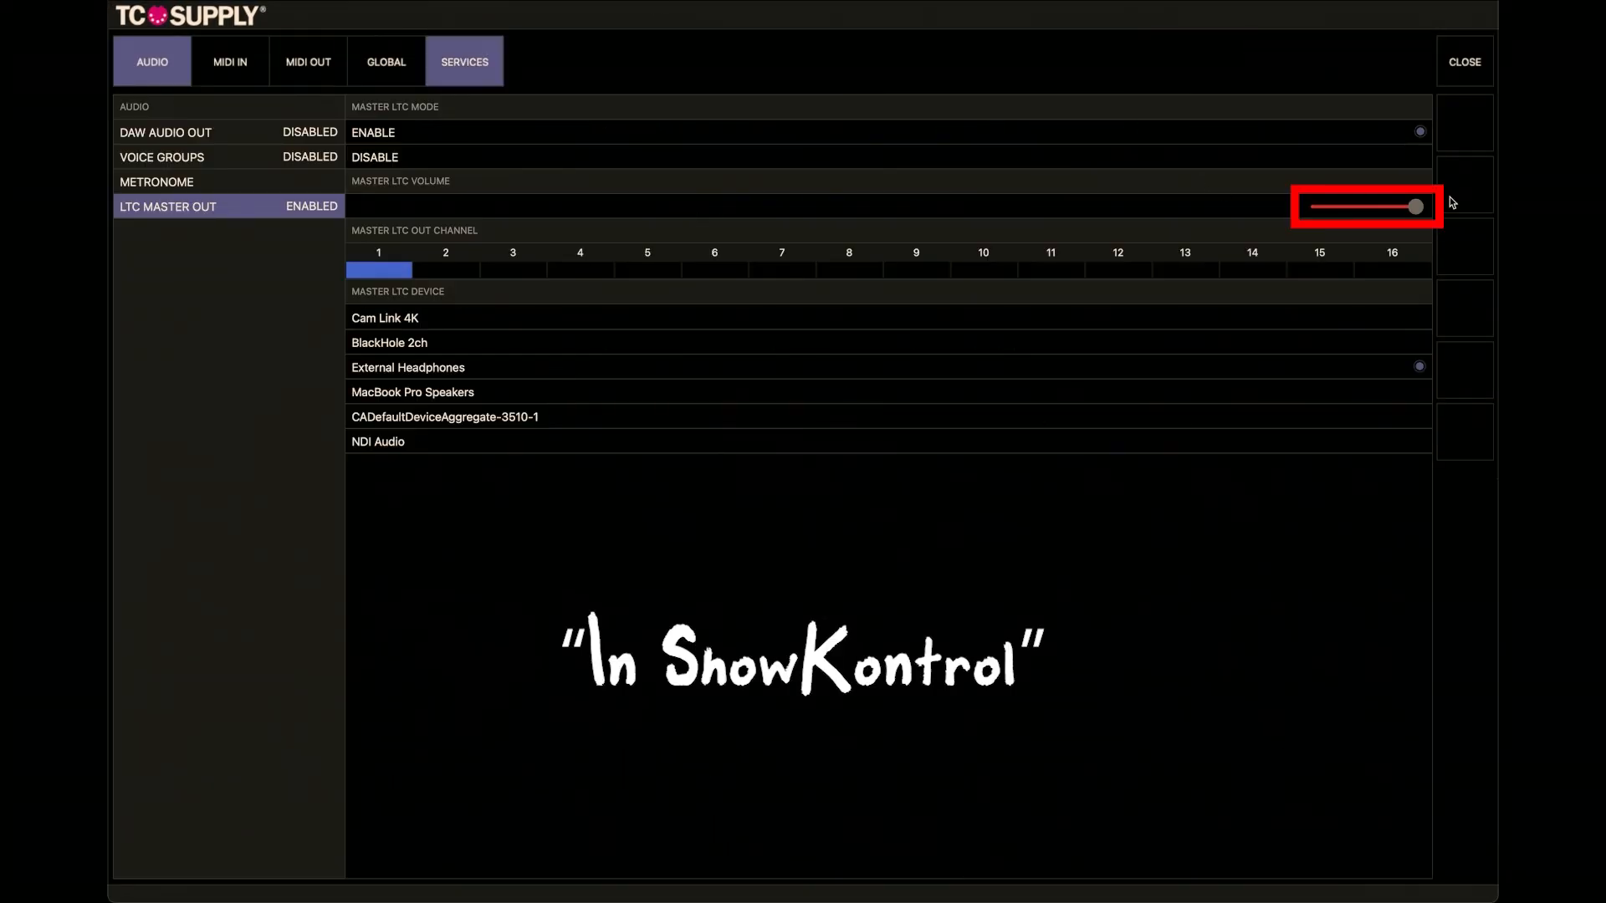
pyautogui.click(1477, 75)
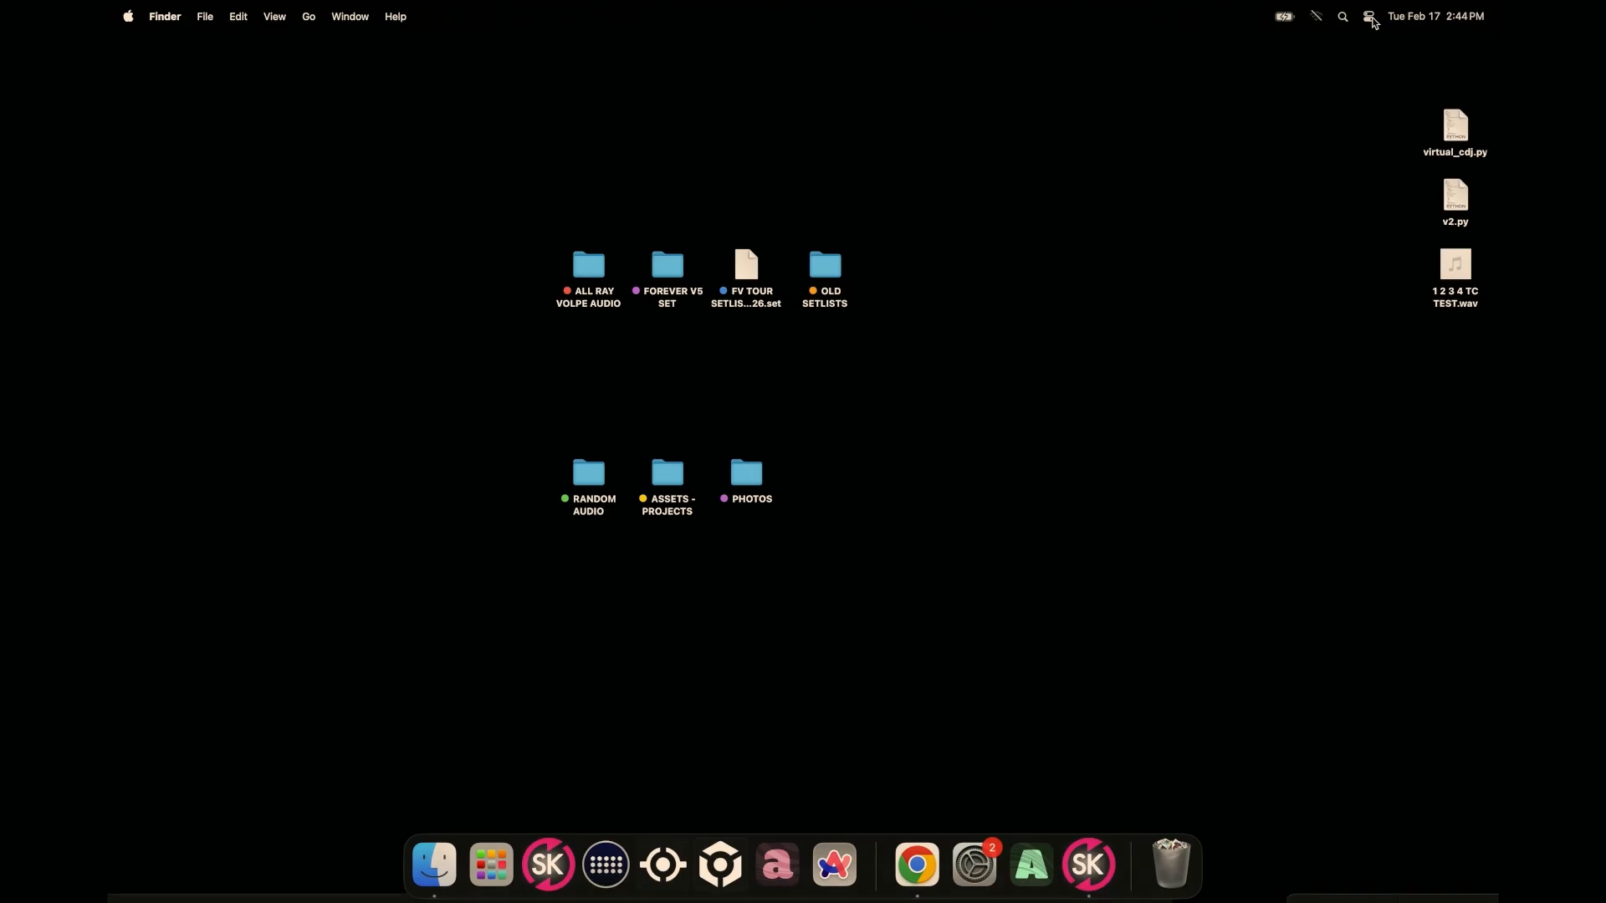
pyautogui.click(1372, 19)
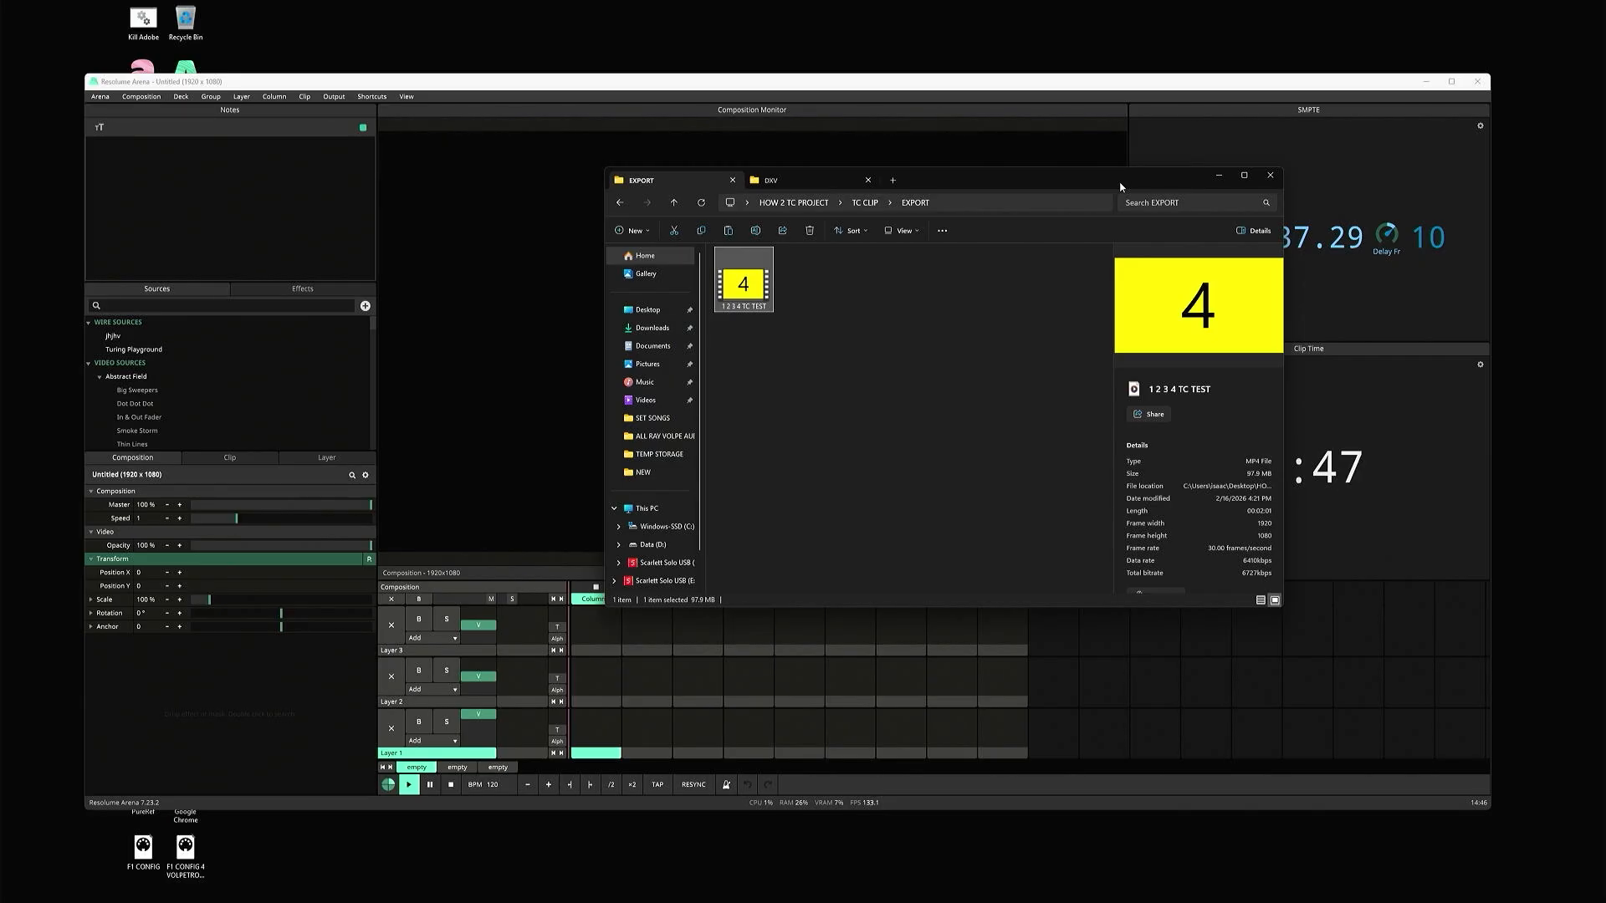
# - In File Explorer, preview the 1 2 3 4 TC TEST video and look through the project's AUDIO and TC CLIP EXPORT folders
pyautogui.doubleClick(742, 287)
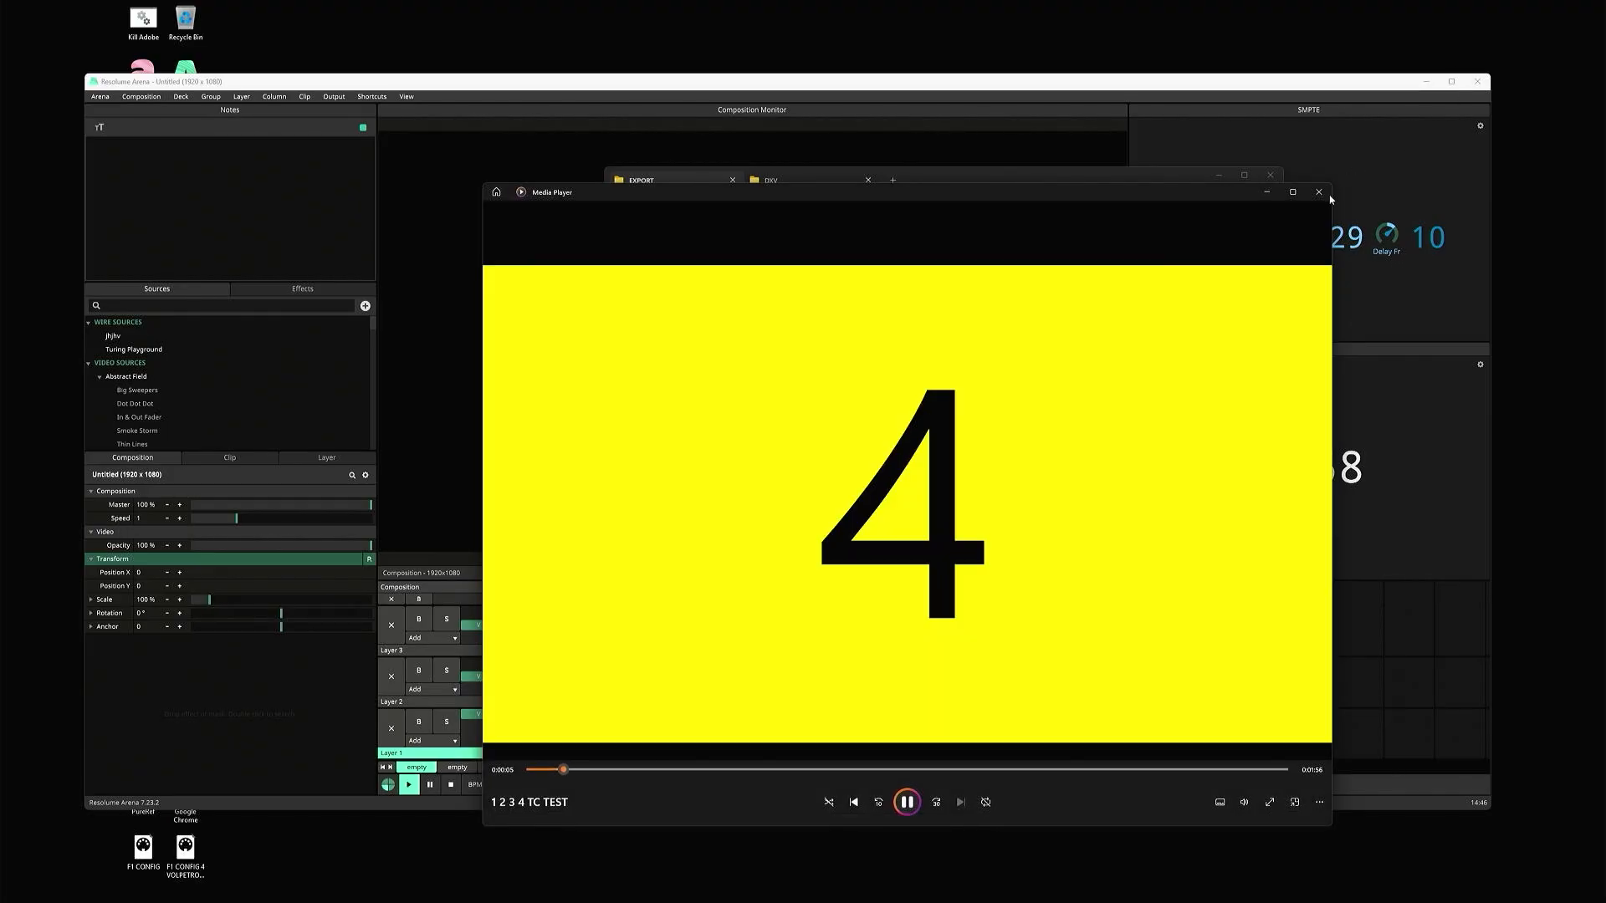
pyautogui.click(1319, 193)
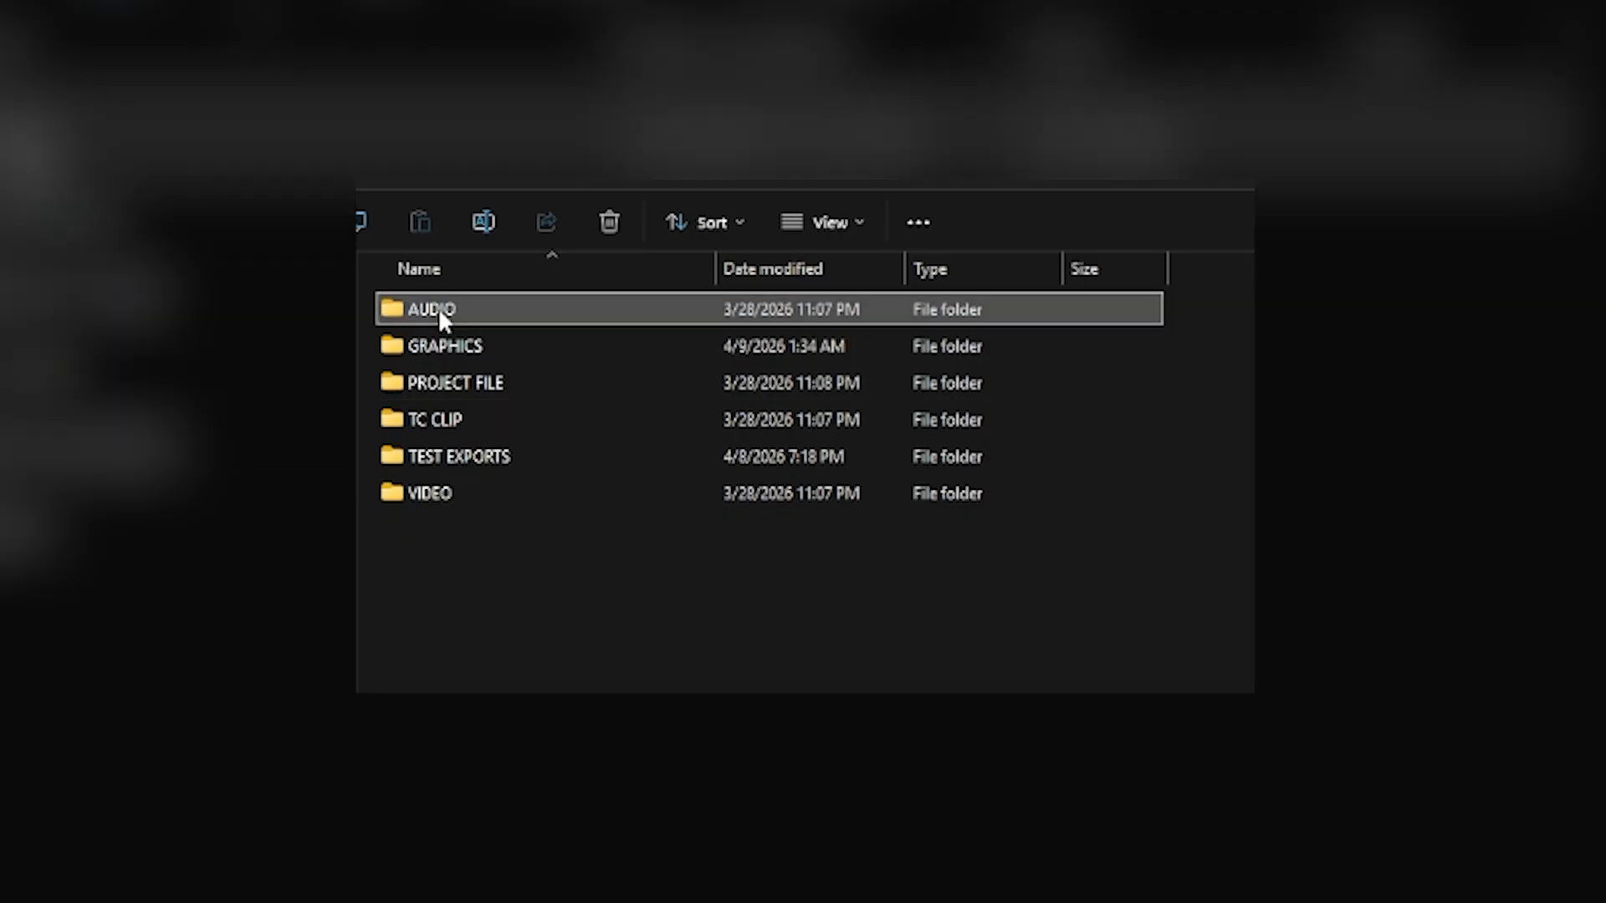
pyautogui.doubleClick(439, 311)
pyautogui.hotkey('alt', 'Left')
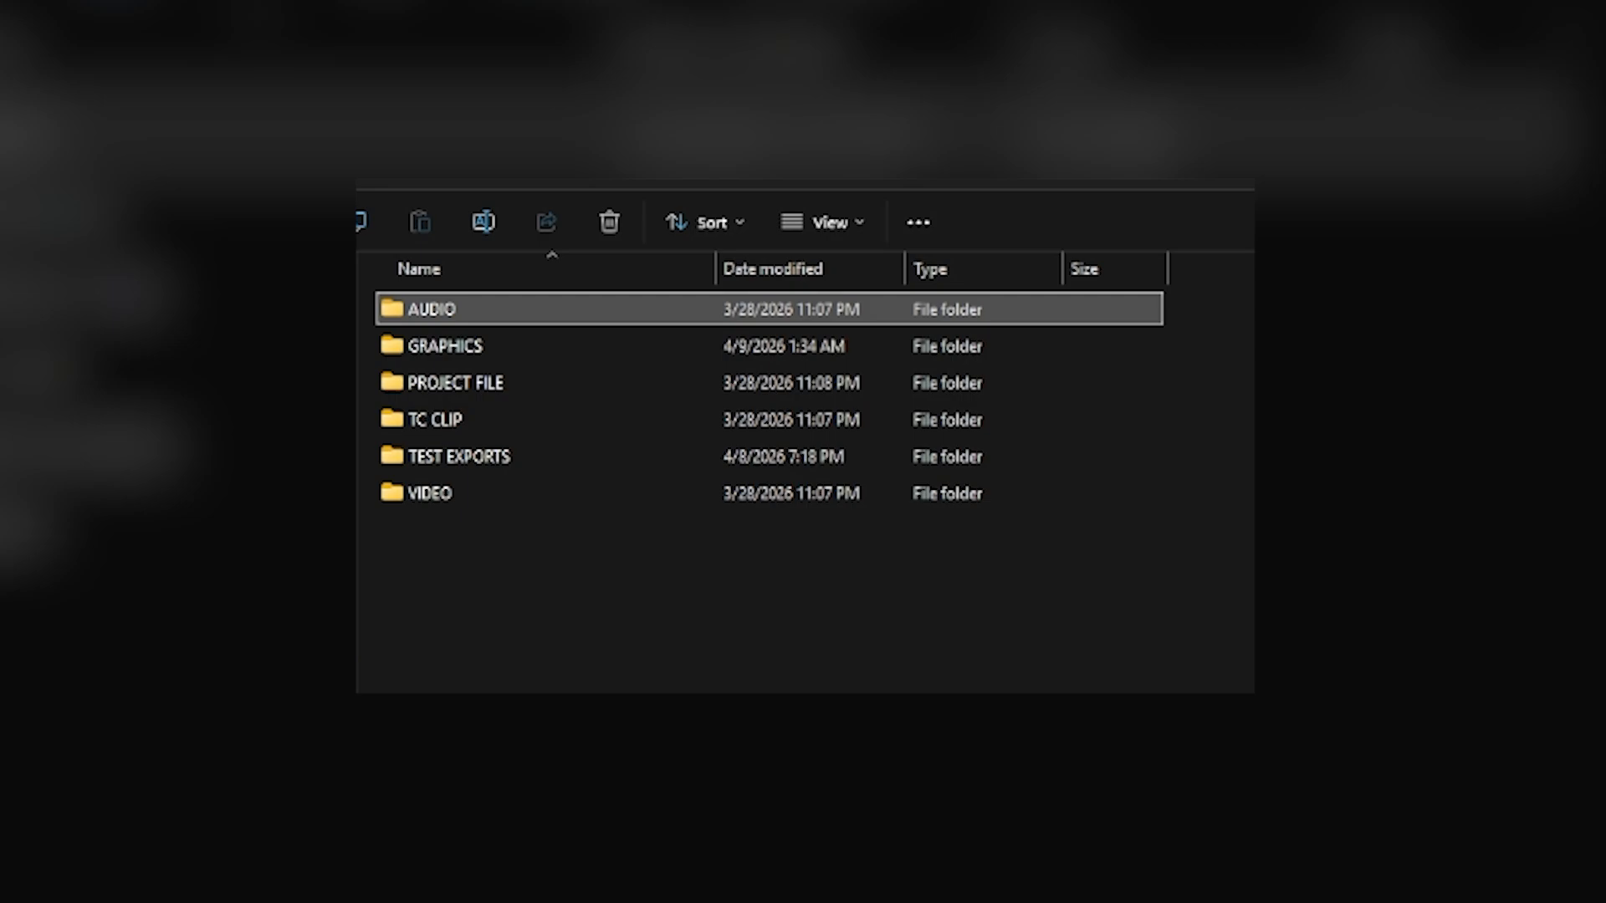
pyautogui.doubleClick(488, 420)
pyautogui.doubleClick(455, 346)
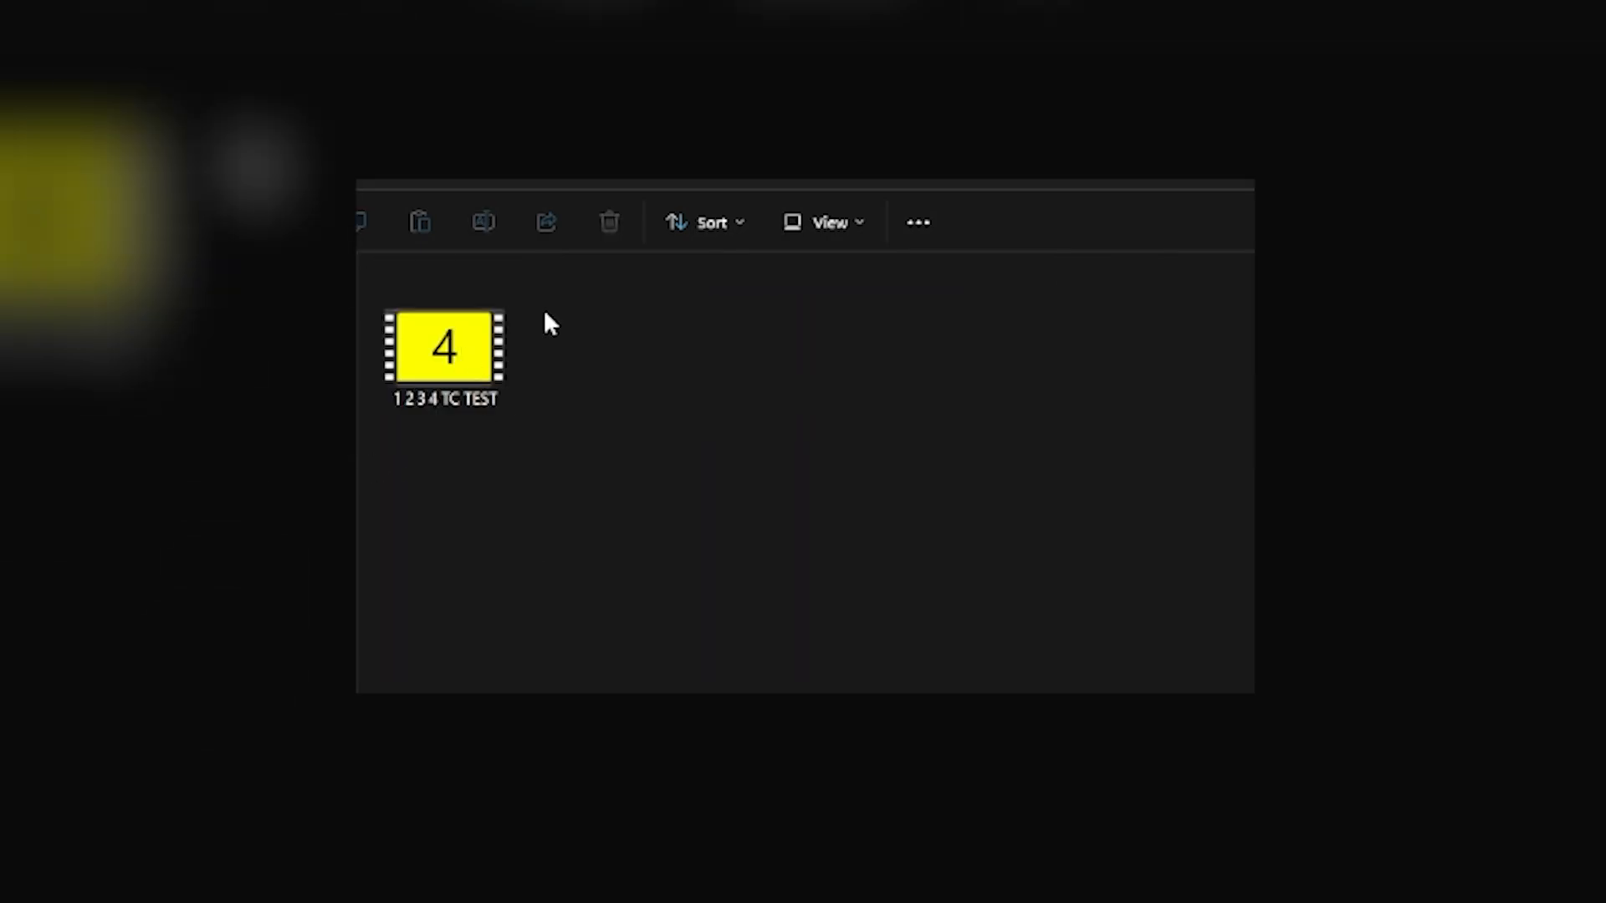
pyautogui.hotkey('alt', 'Left')
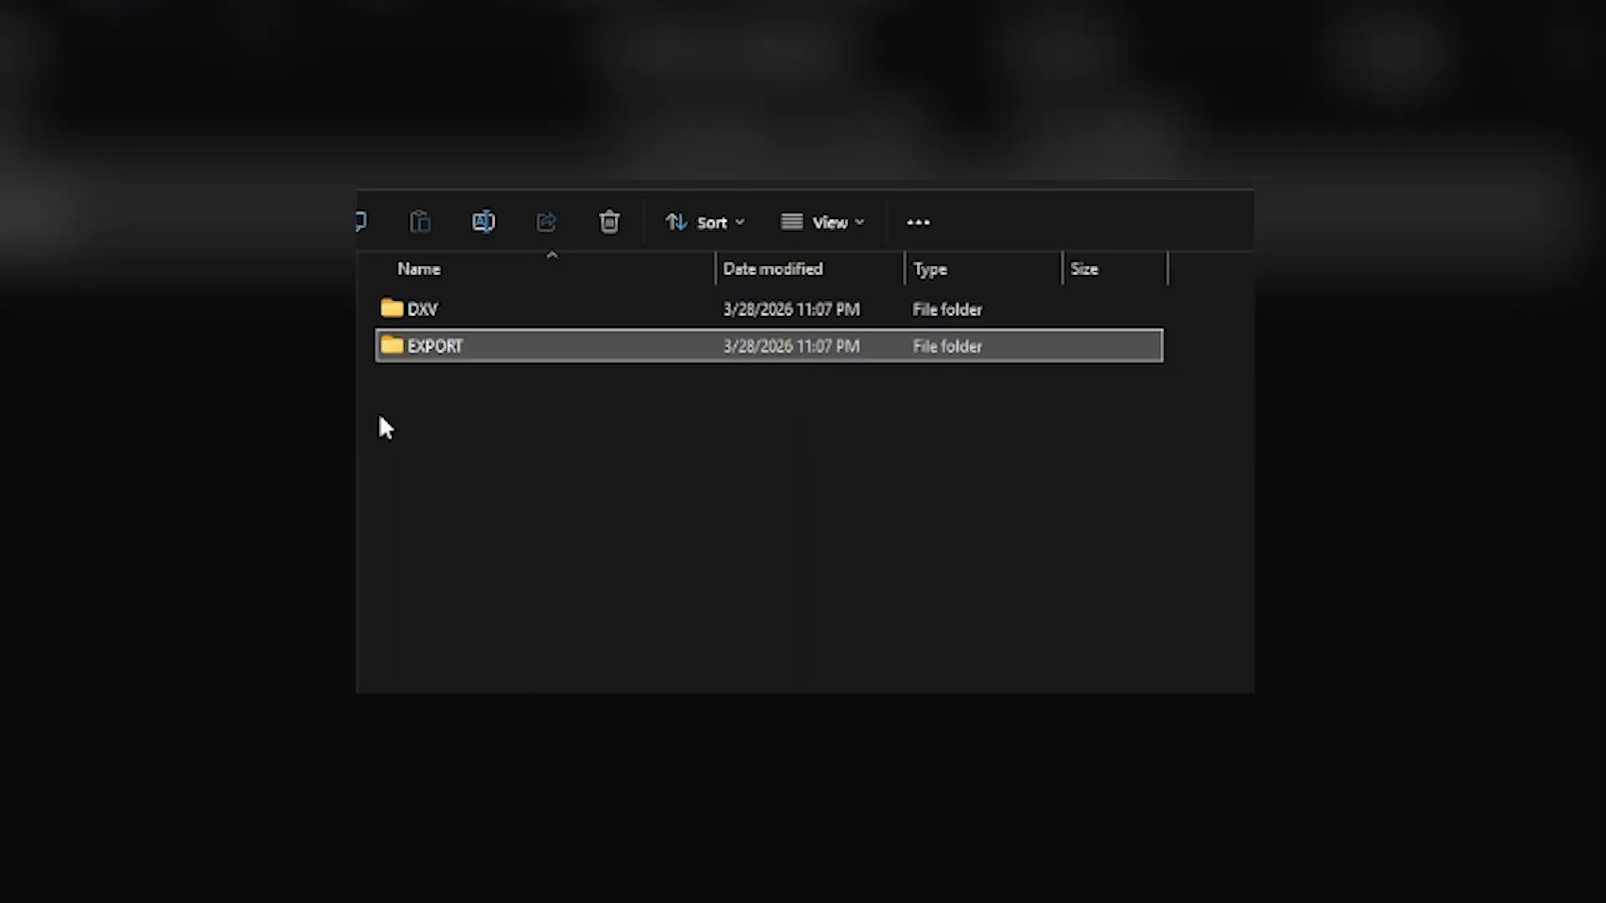
# - Add the 1 2 3 4 TC TEST clip from the DXV folder to layer 2, column 2 of the Resolume composition
pyautogui.doubleClick(448, 306)
pyautogui.moveTo(743, 280); pyautogui.dragTo(643, 678)
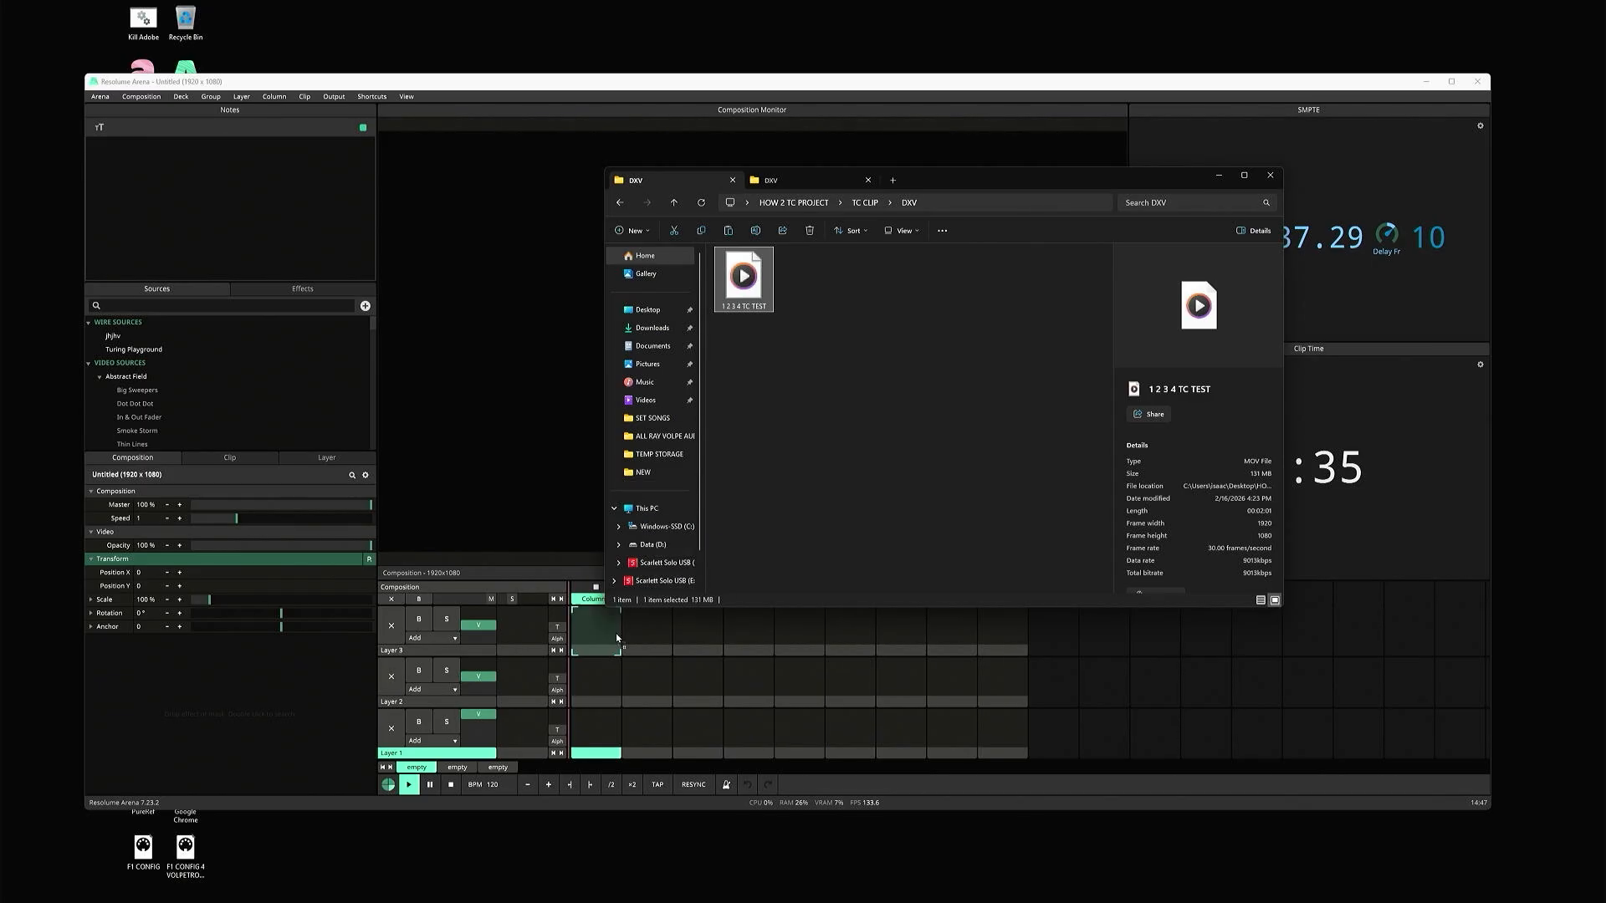
pyautogui.click(687, 675)
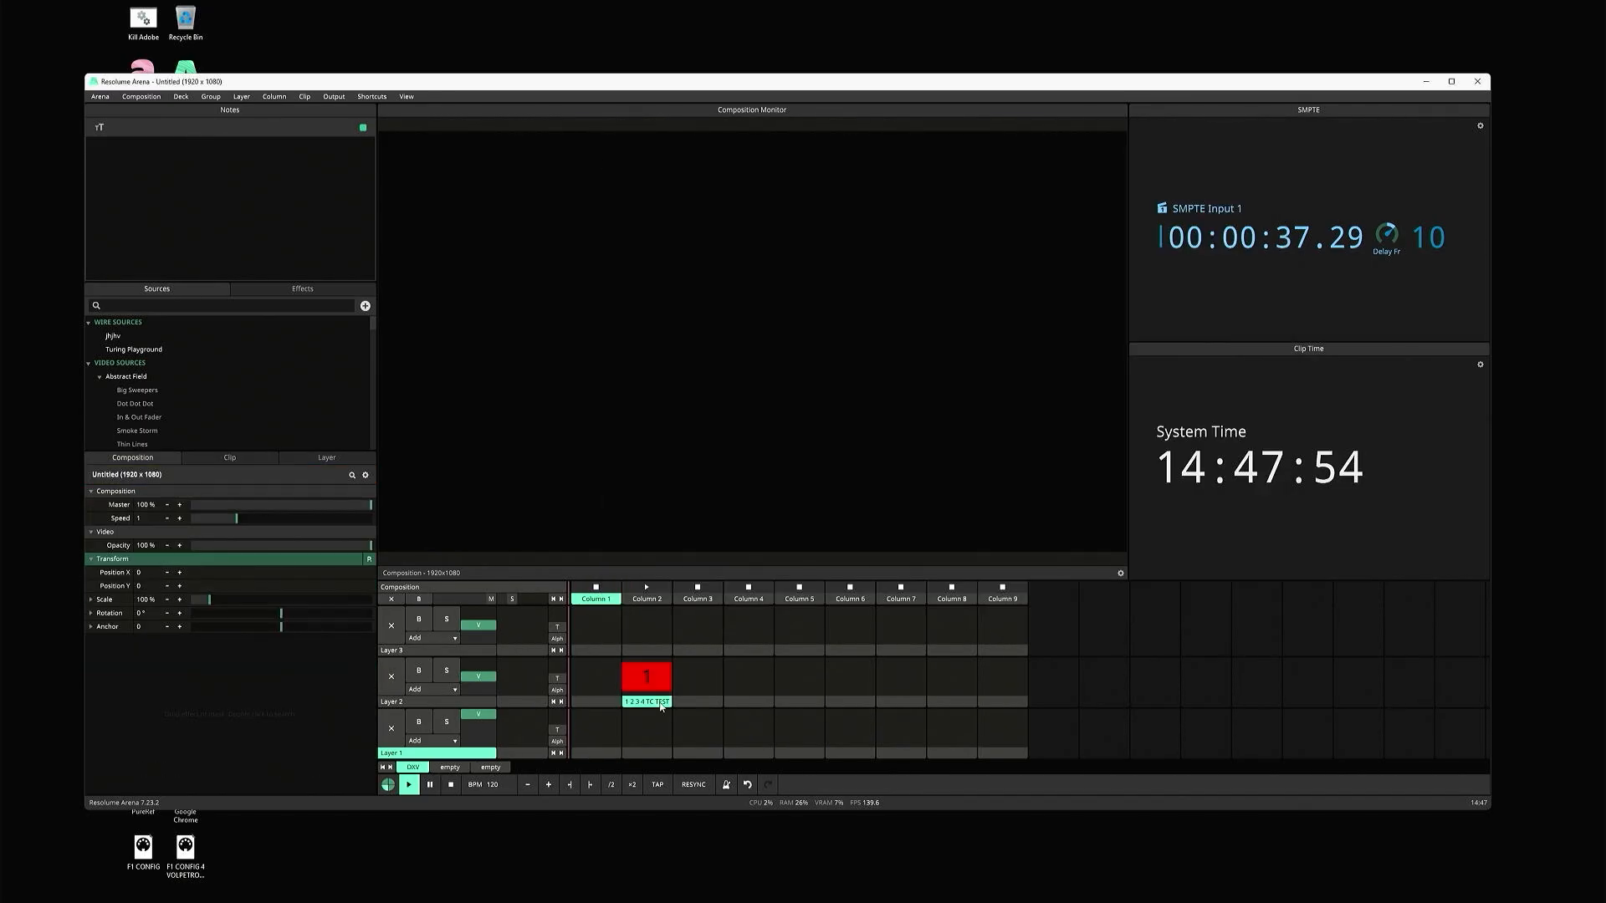
# - Set the 1 2 3 4 TC TEST clip's transport to SMPTE 1 and check the SMPTE Timecode Input 1 setting in the audio preferences
pyautogui.click(661, 705)
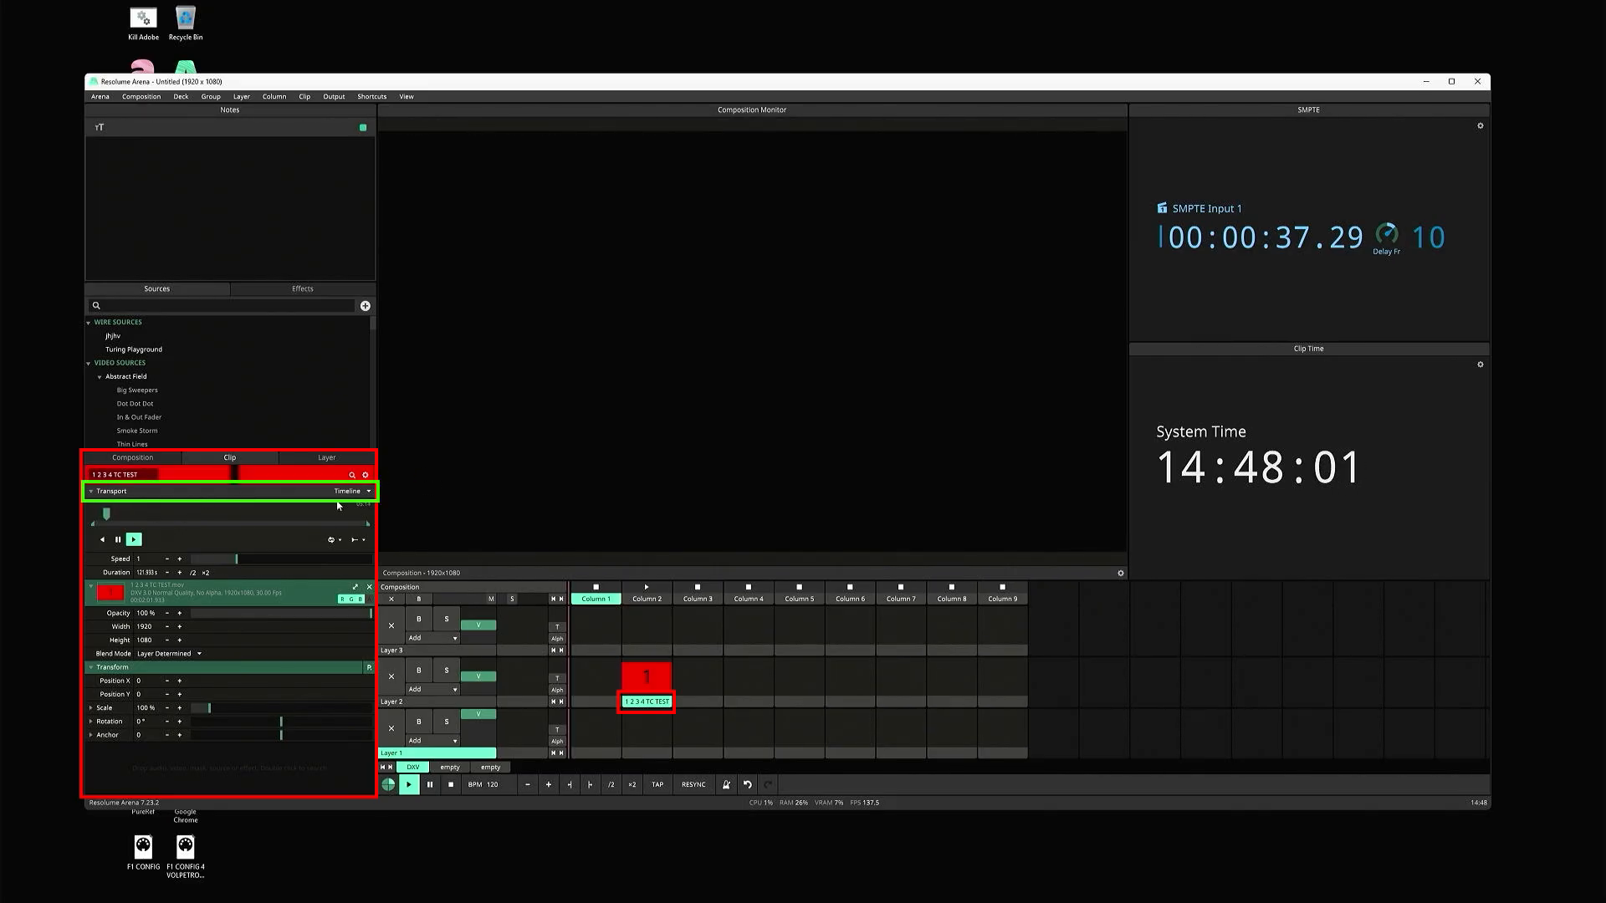
pyautogui.click(352, 494)
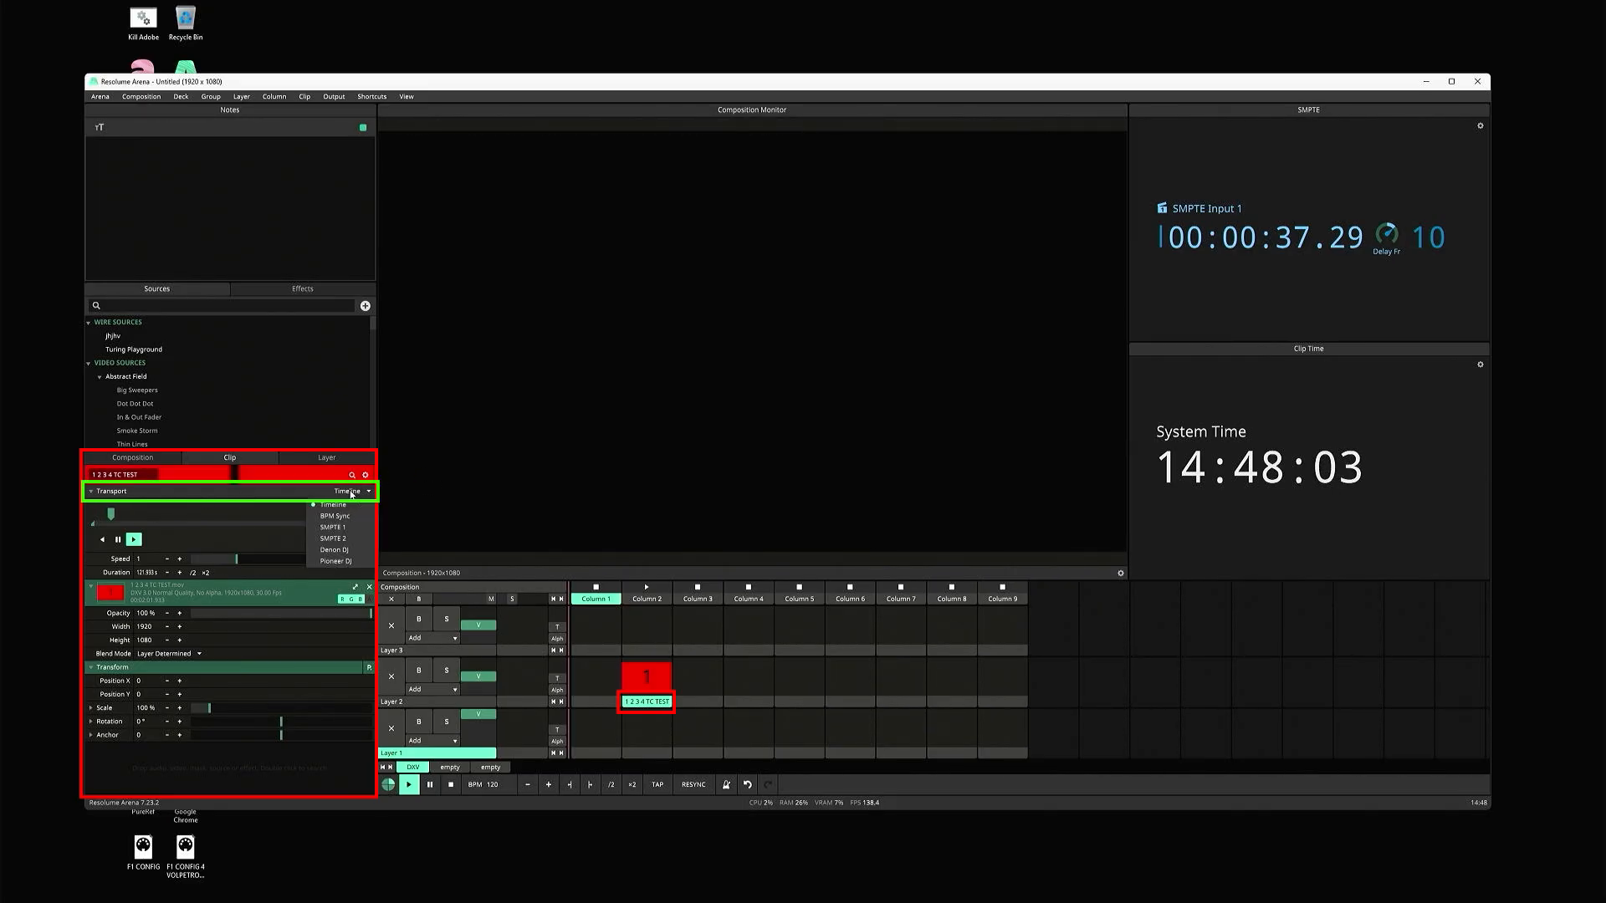
pyautogui.click(348, 530)
pyautogui.hotkey('ctrl', ',')
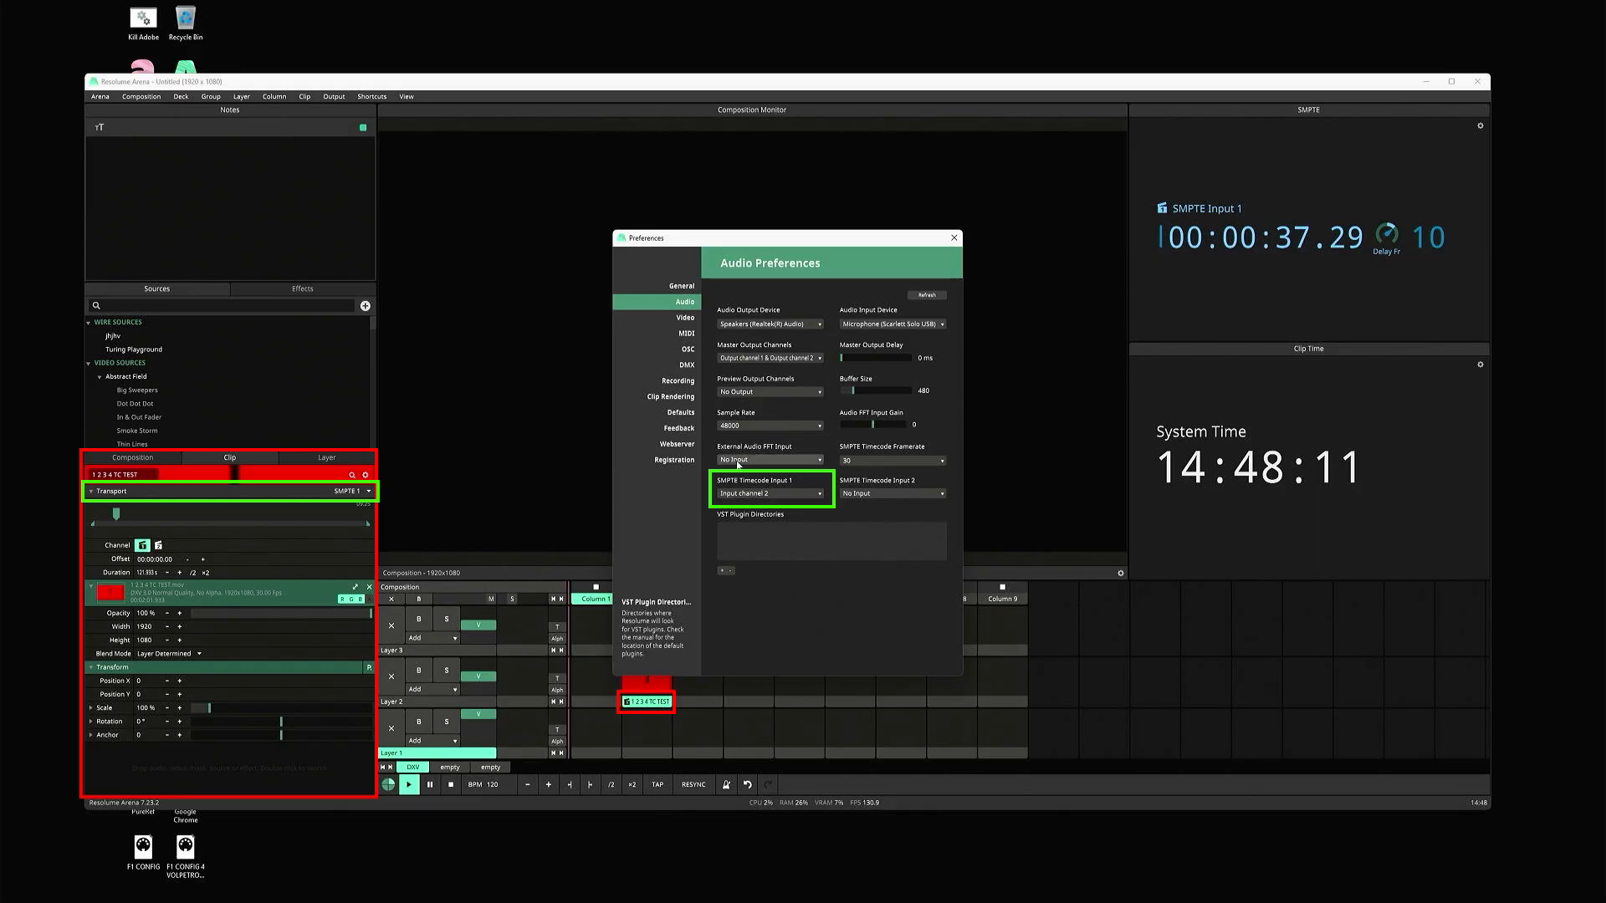
pyautogui.click(953, 238)
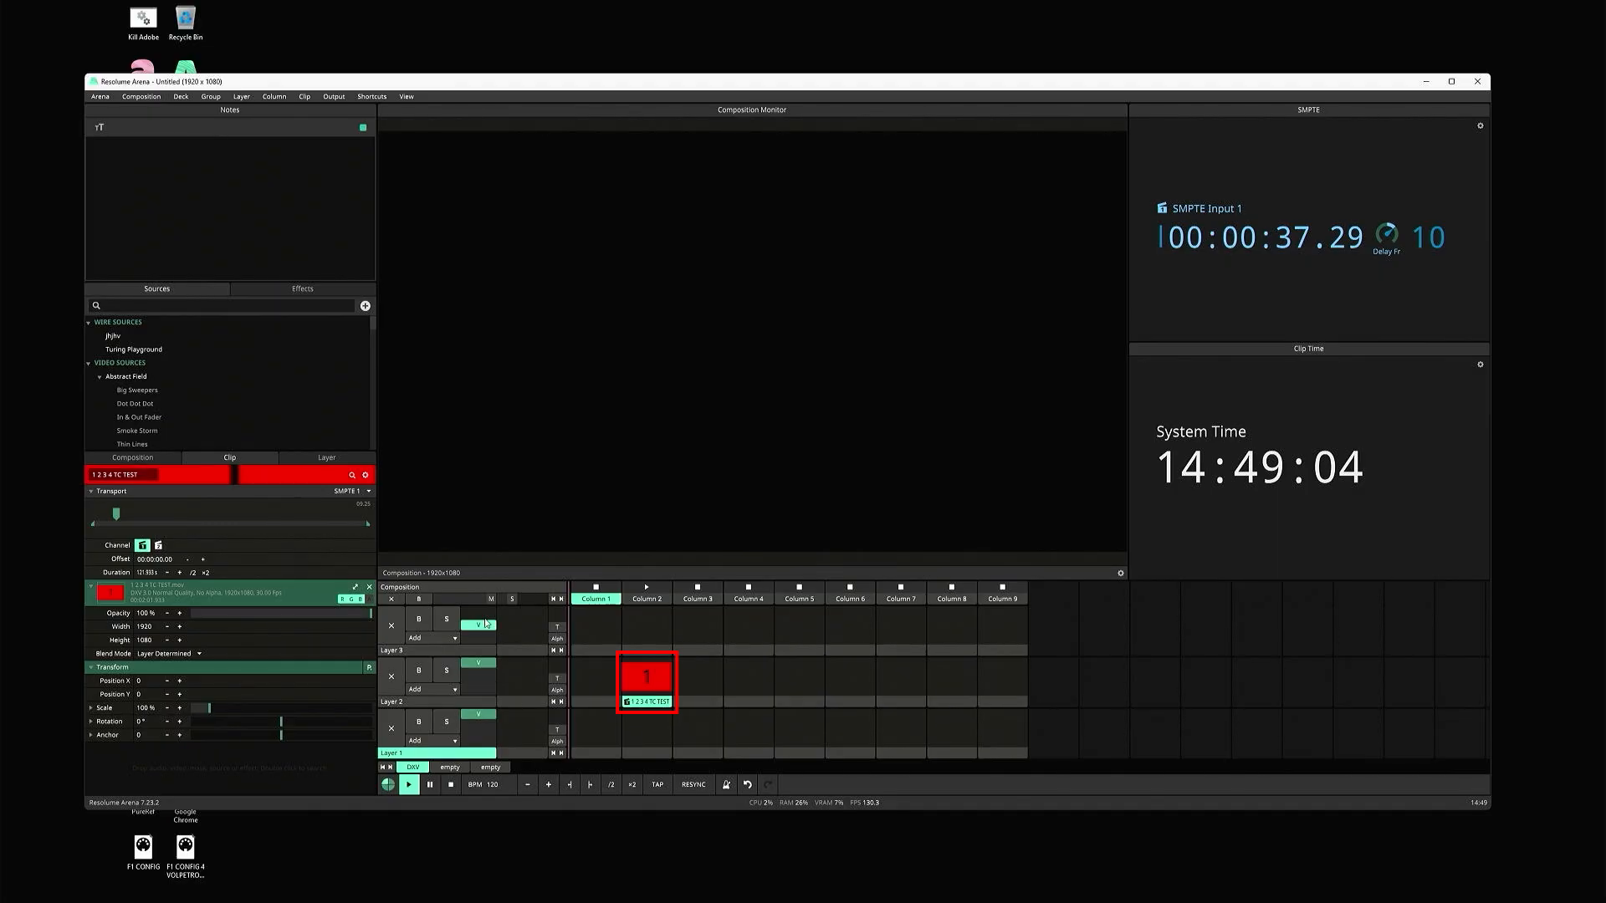
# - Trigger the 1 2 3 4 TC TEST clip and enter 1 in its SMPTE timecode offset
pyautogui.click(665, 676)
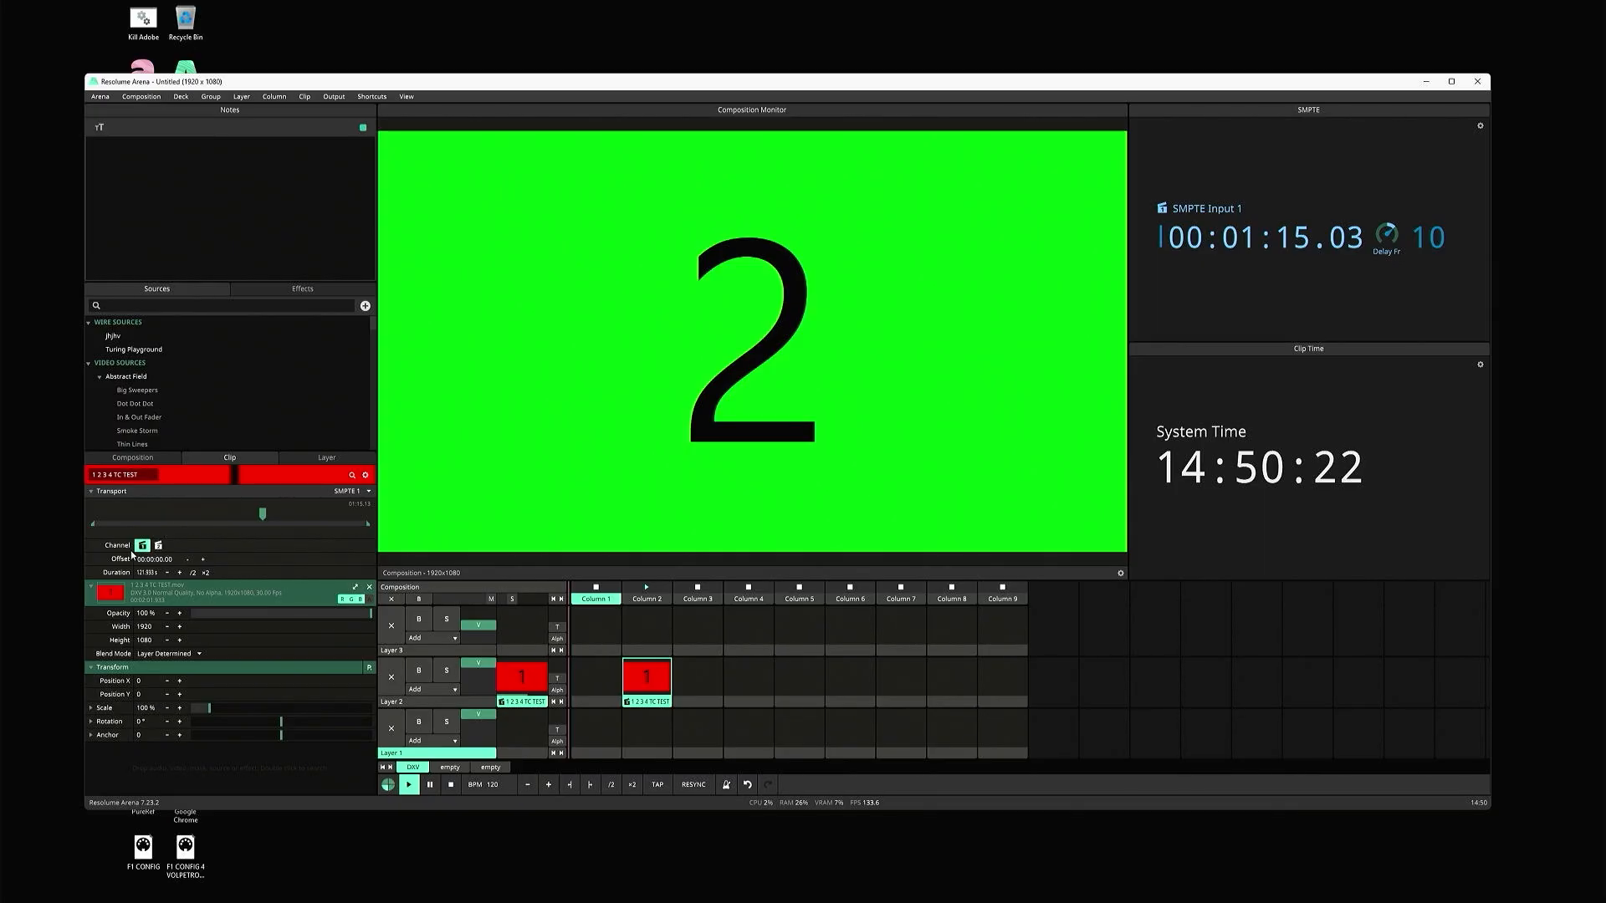
pyautogui.doubleClick(141, 560)
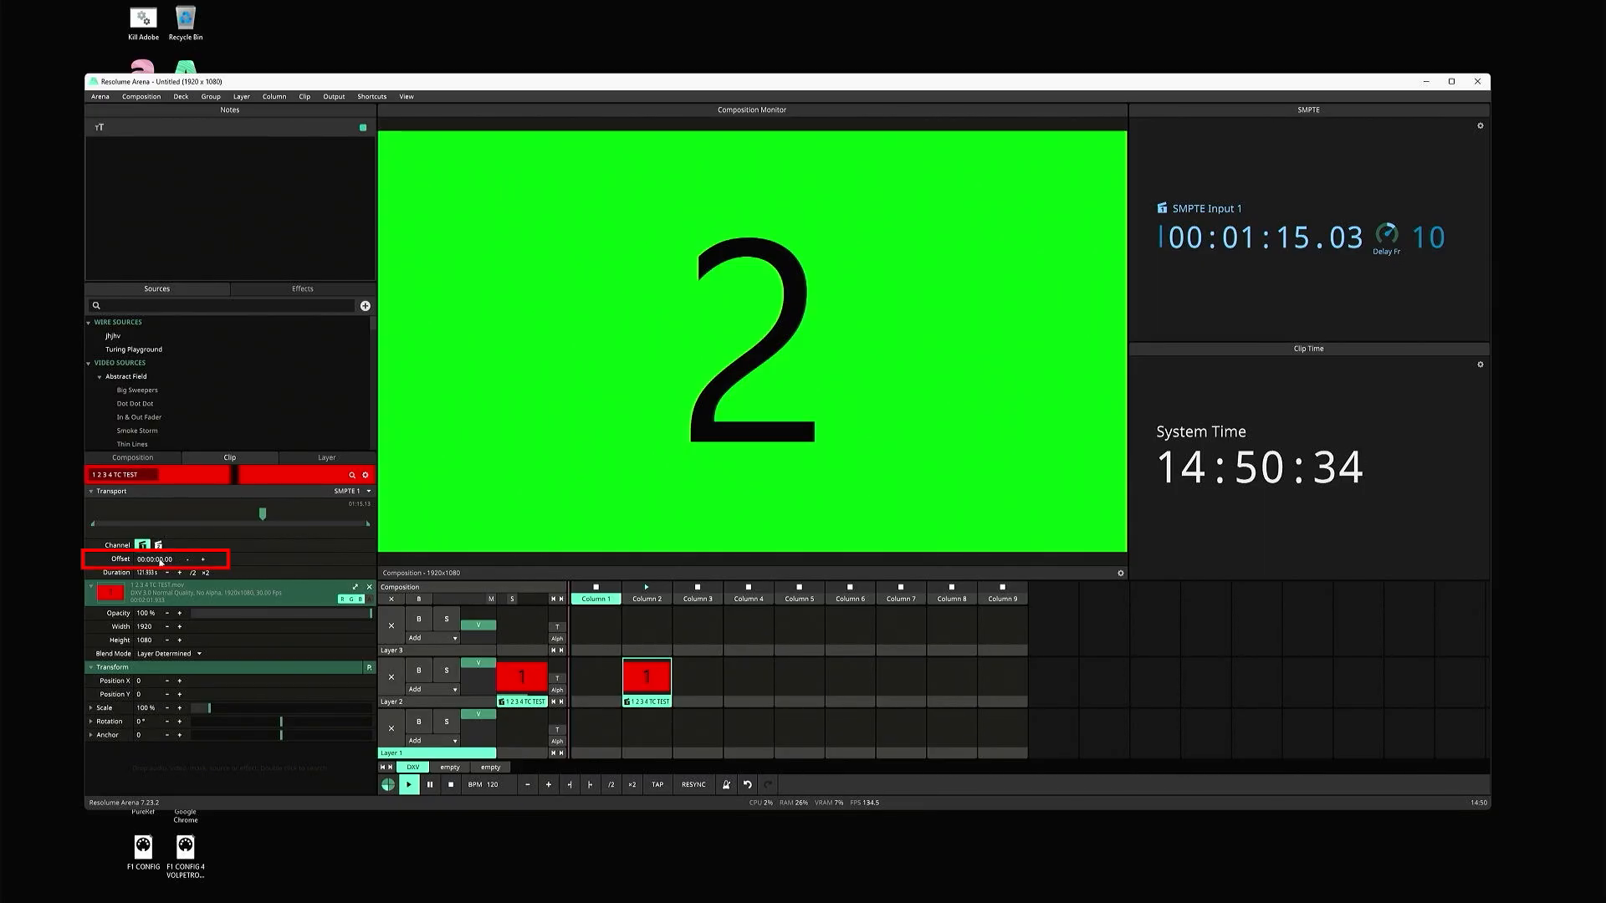
pyautogui.doubleClick(159, 559)
pyautogui.click(170, 560)
pyautogui.press('BackSpace')
pyautogui.write('1')
pyautogui.press('Return')
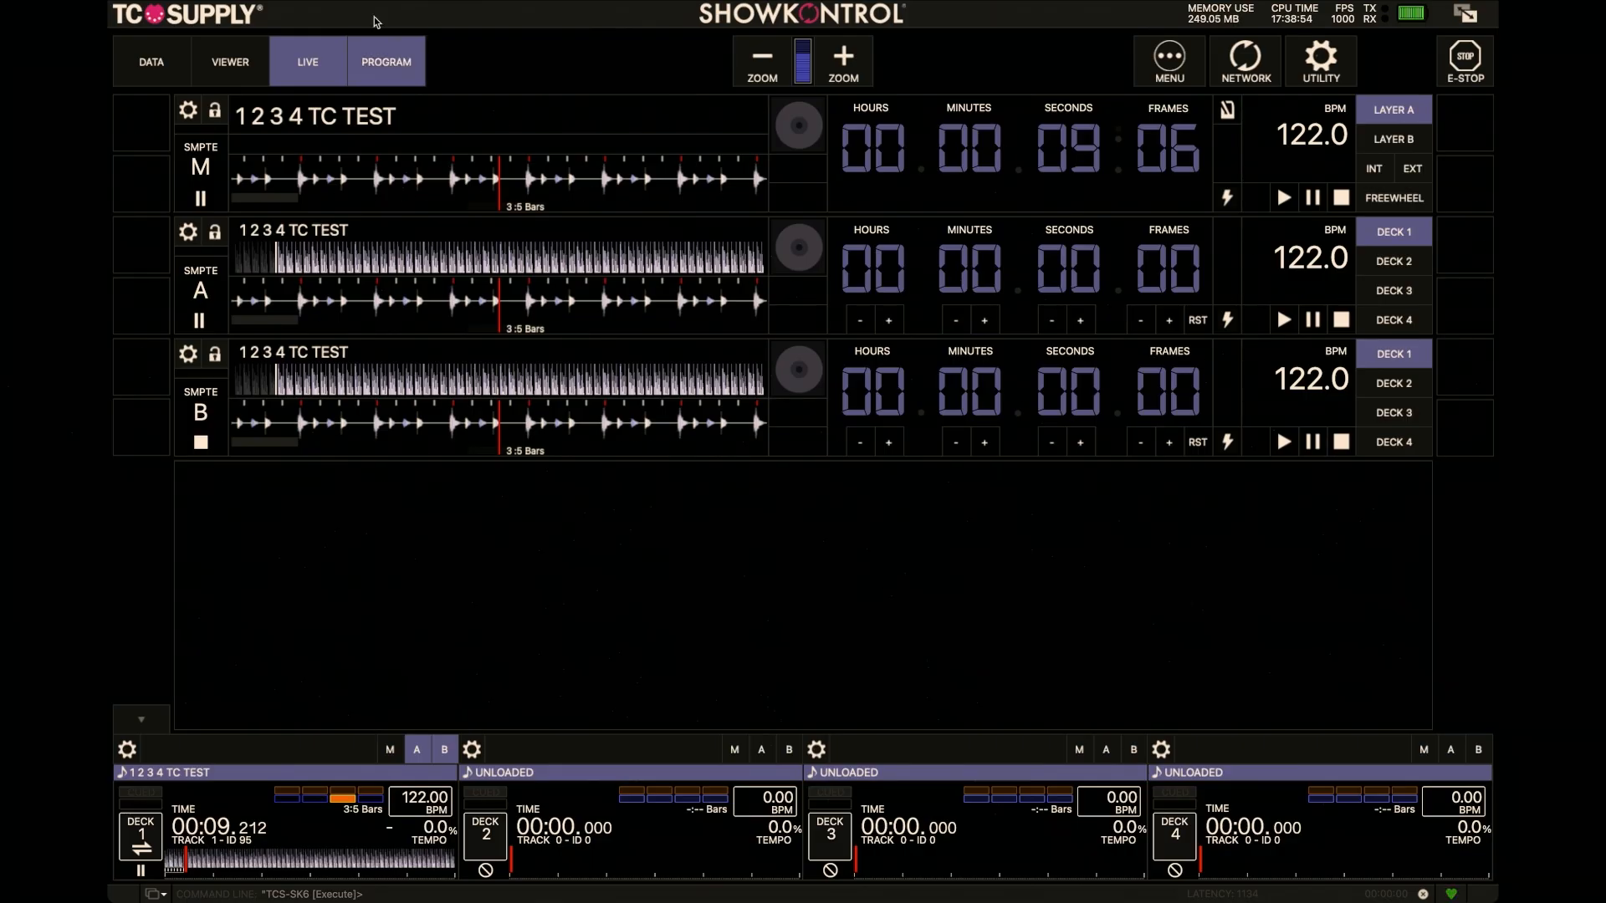
# - In ShowKontrol, add a new track to the program's set list and open its entry for editing
pyautogui.click(388, 56)
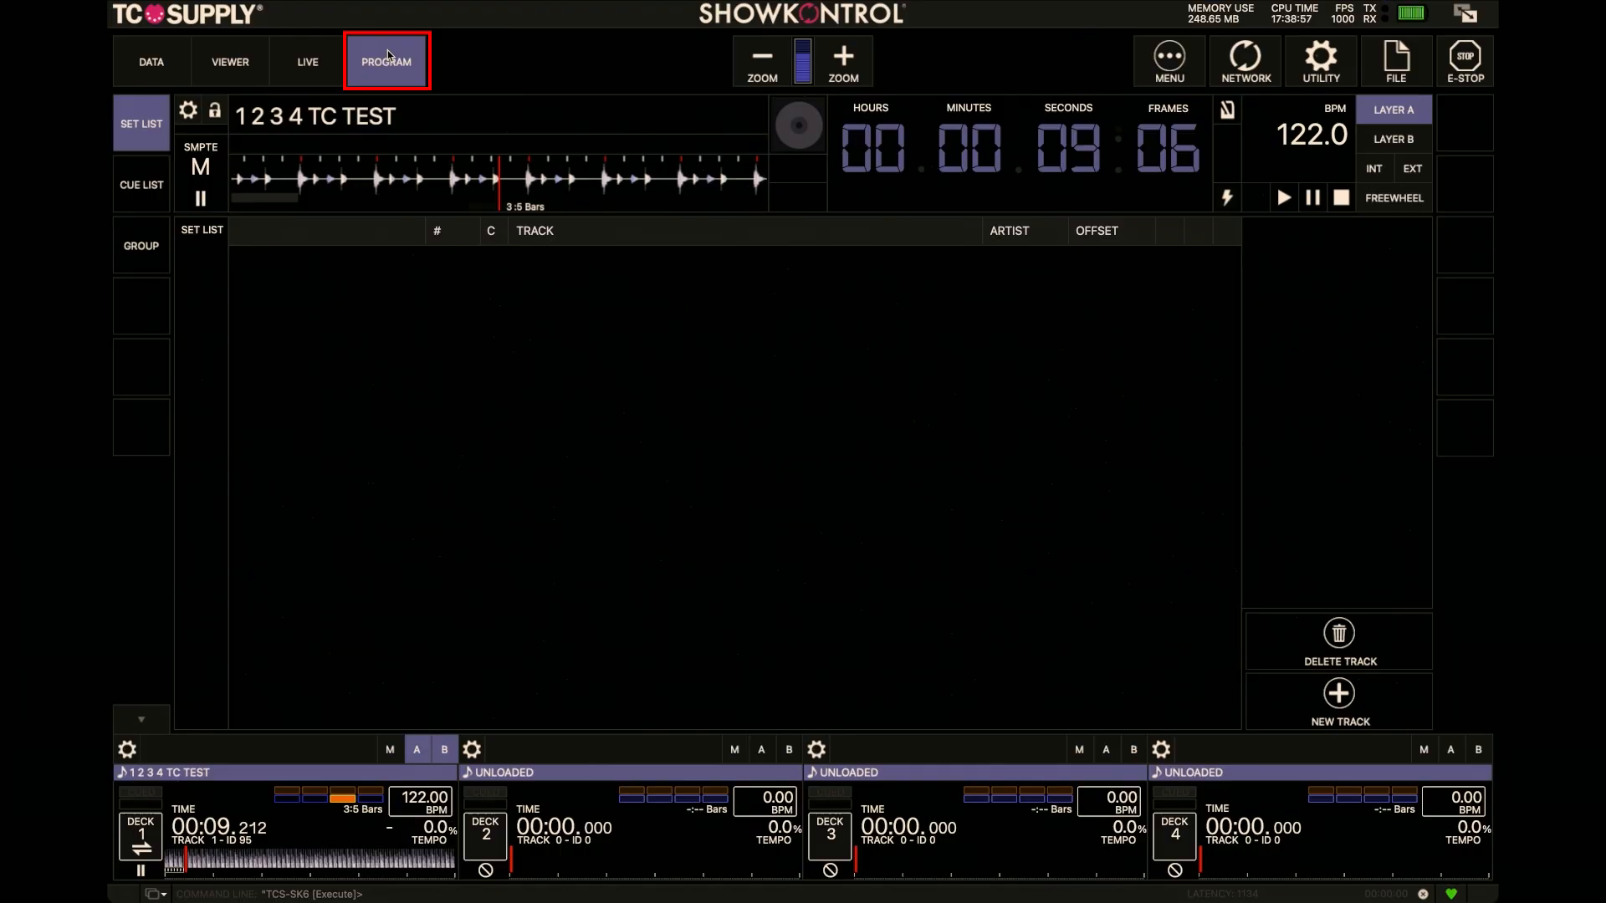
pyautogui.click(1294, 690)
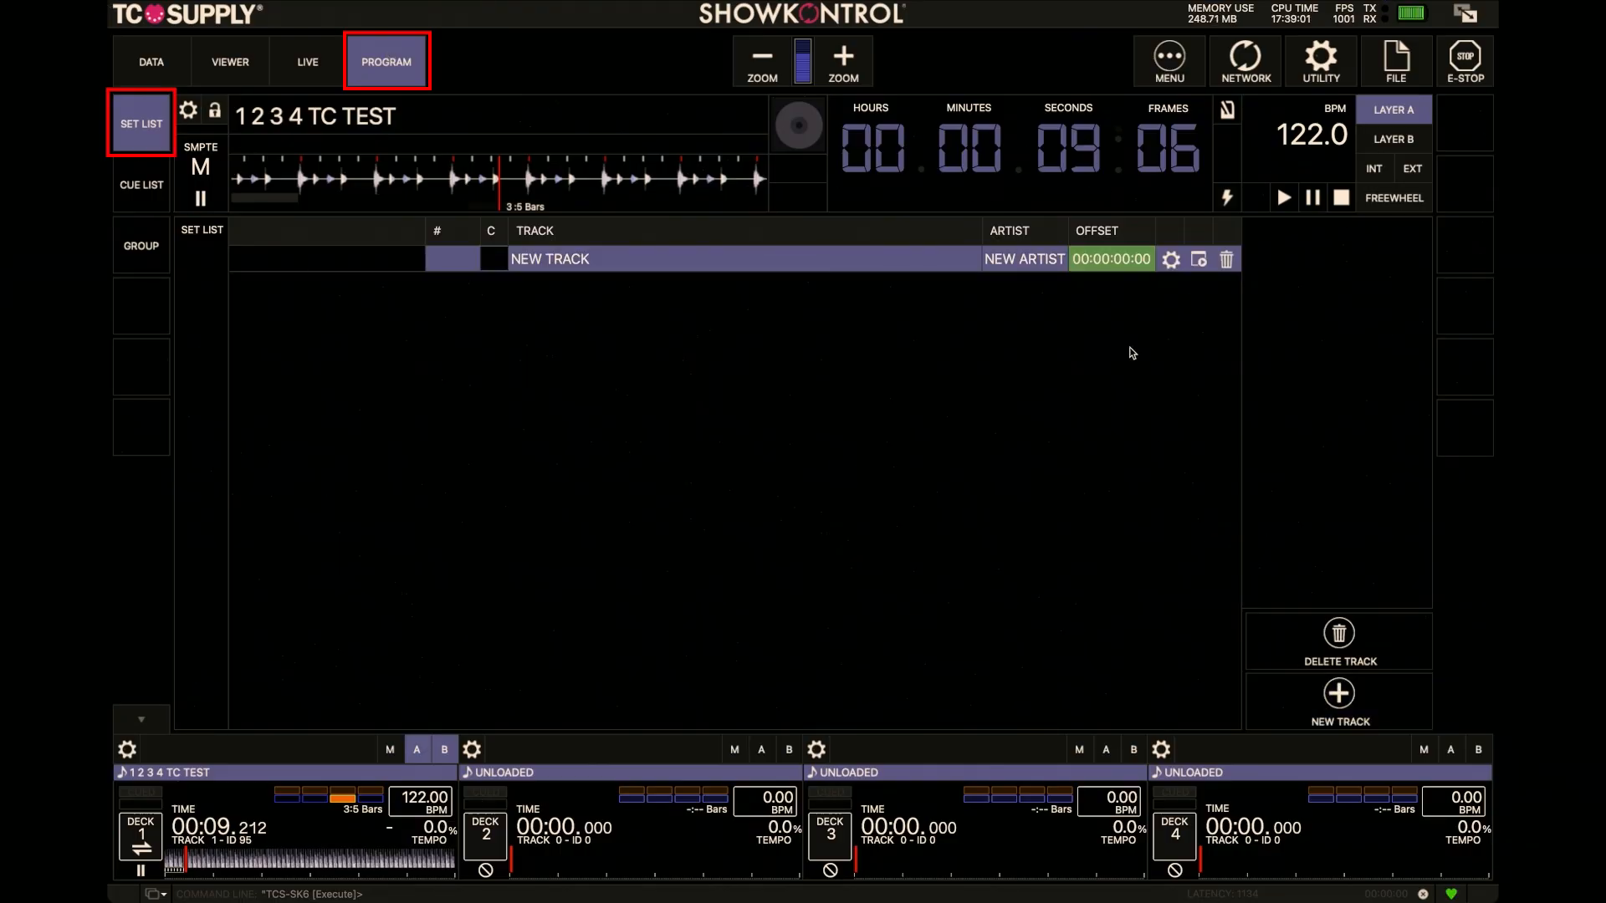
pyautogui.click(1170, 260)
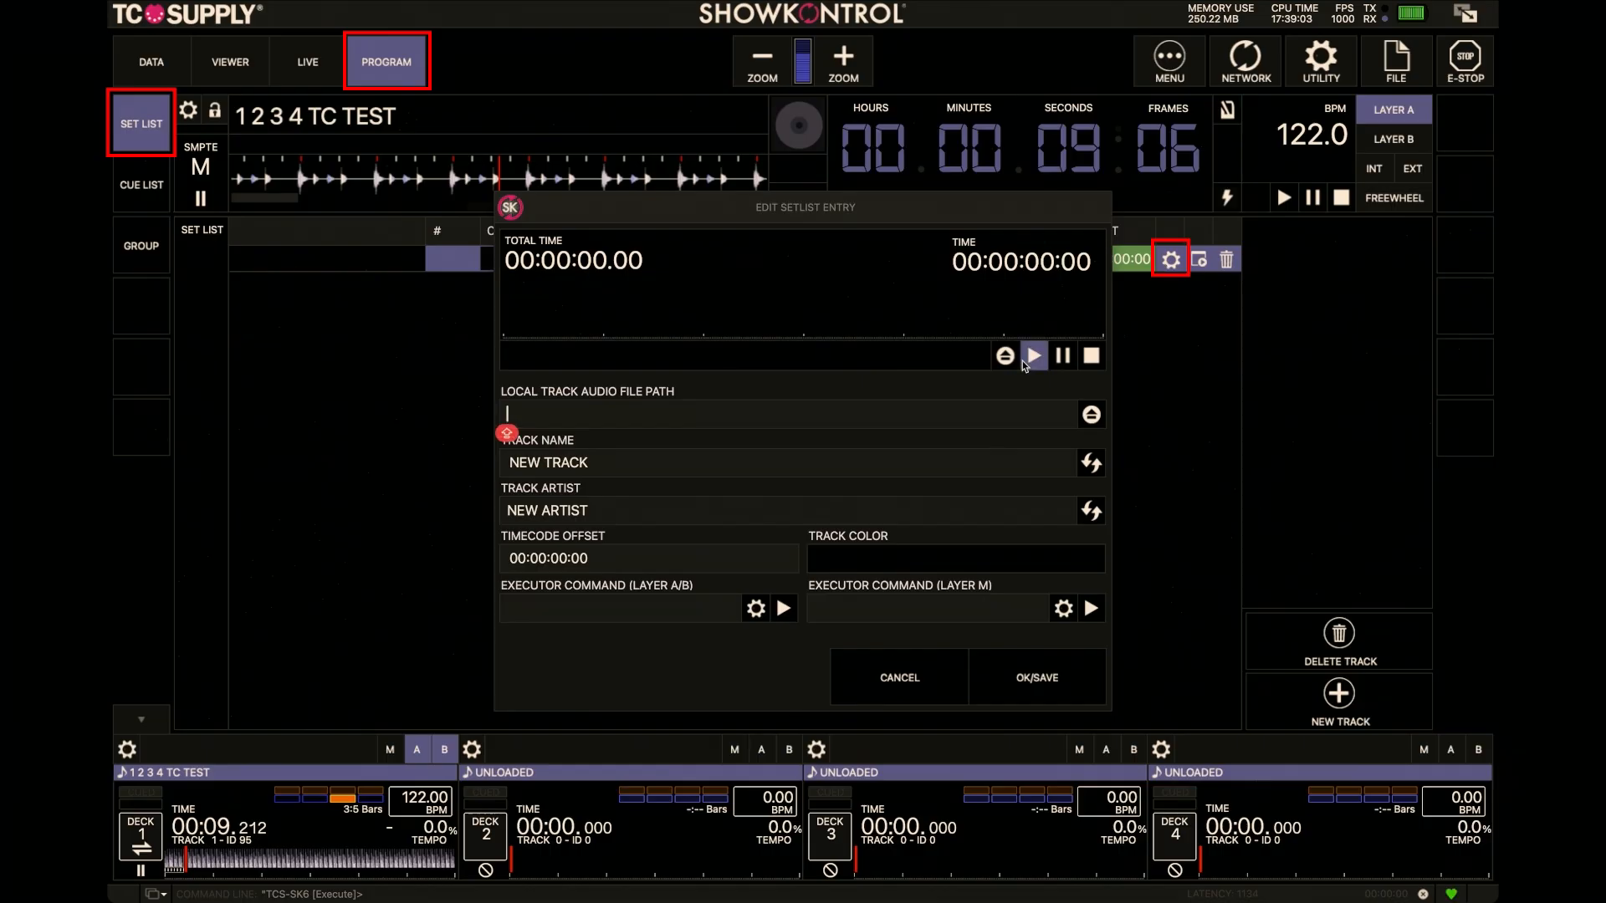
# - Load 1 2 3 4 TC TEST.wav from the Desktop as the set list entry's audio, declining the metadata update
pyautogui.click(1005, 356)
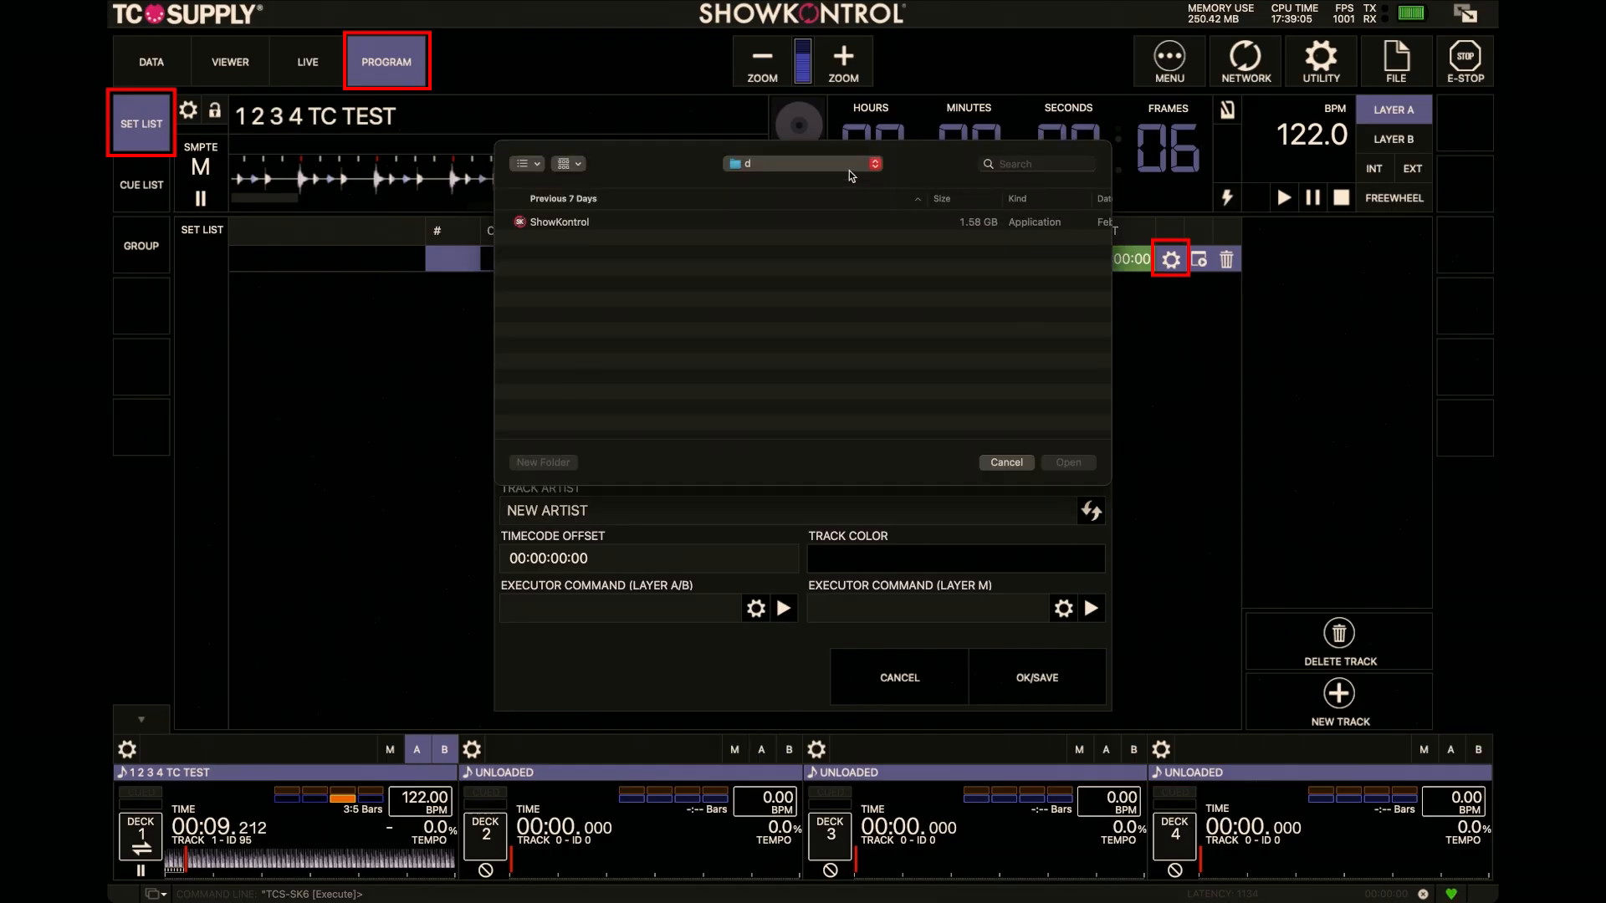
pyautogui.click(801, 163)
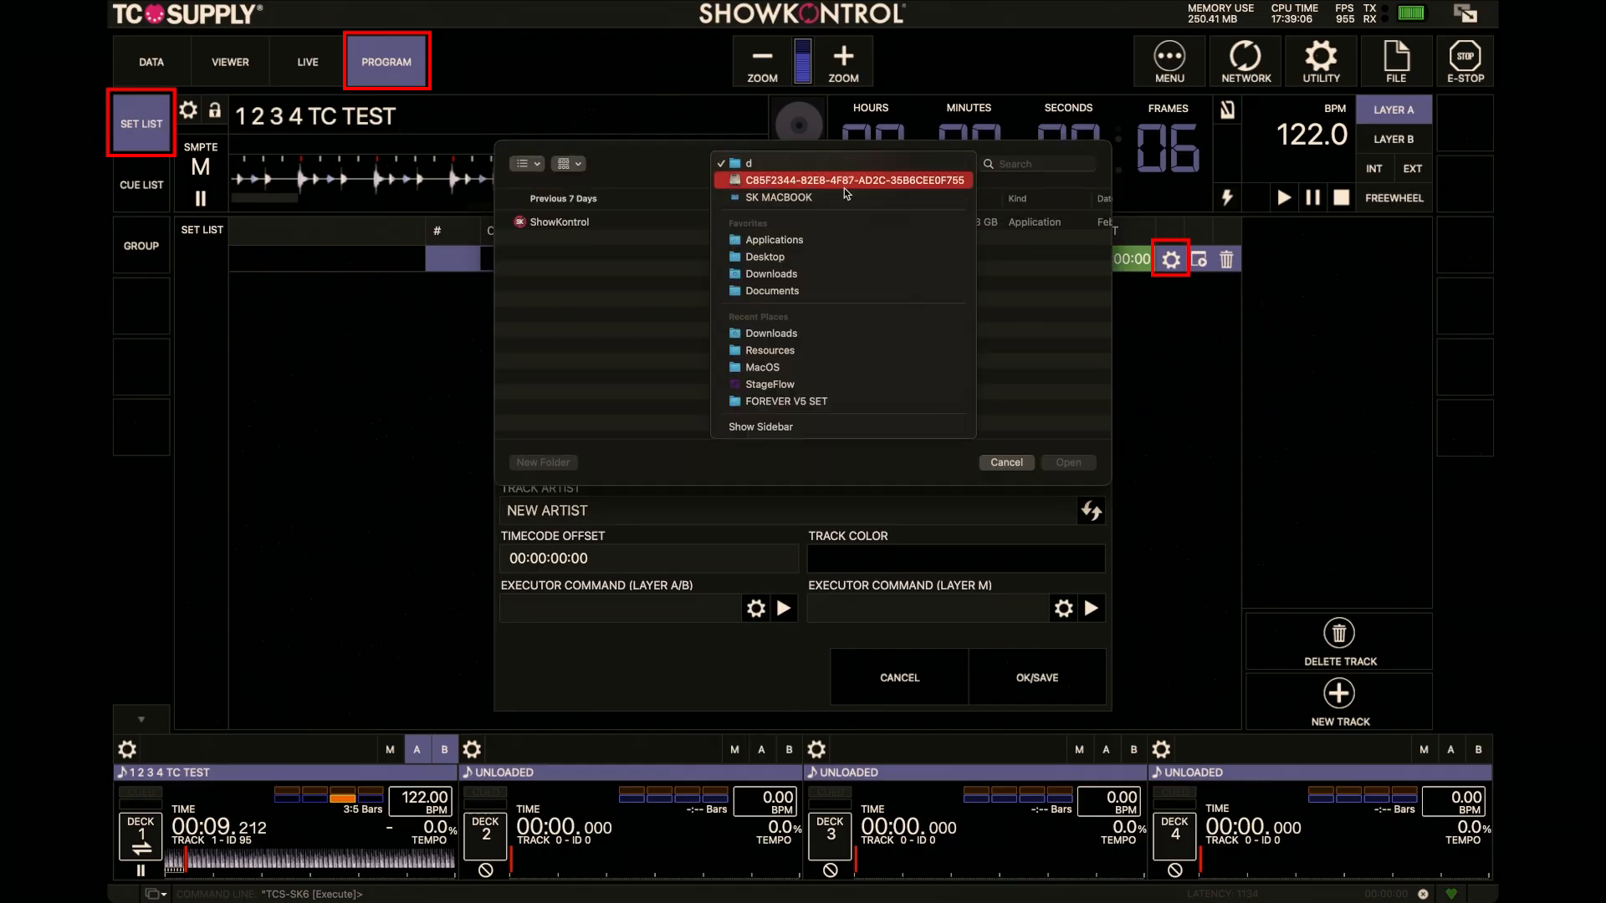
pyautogui.click(794, 258)
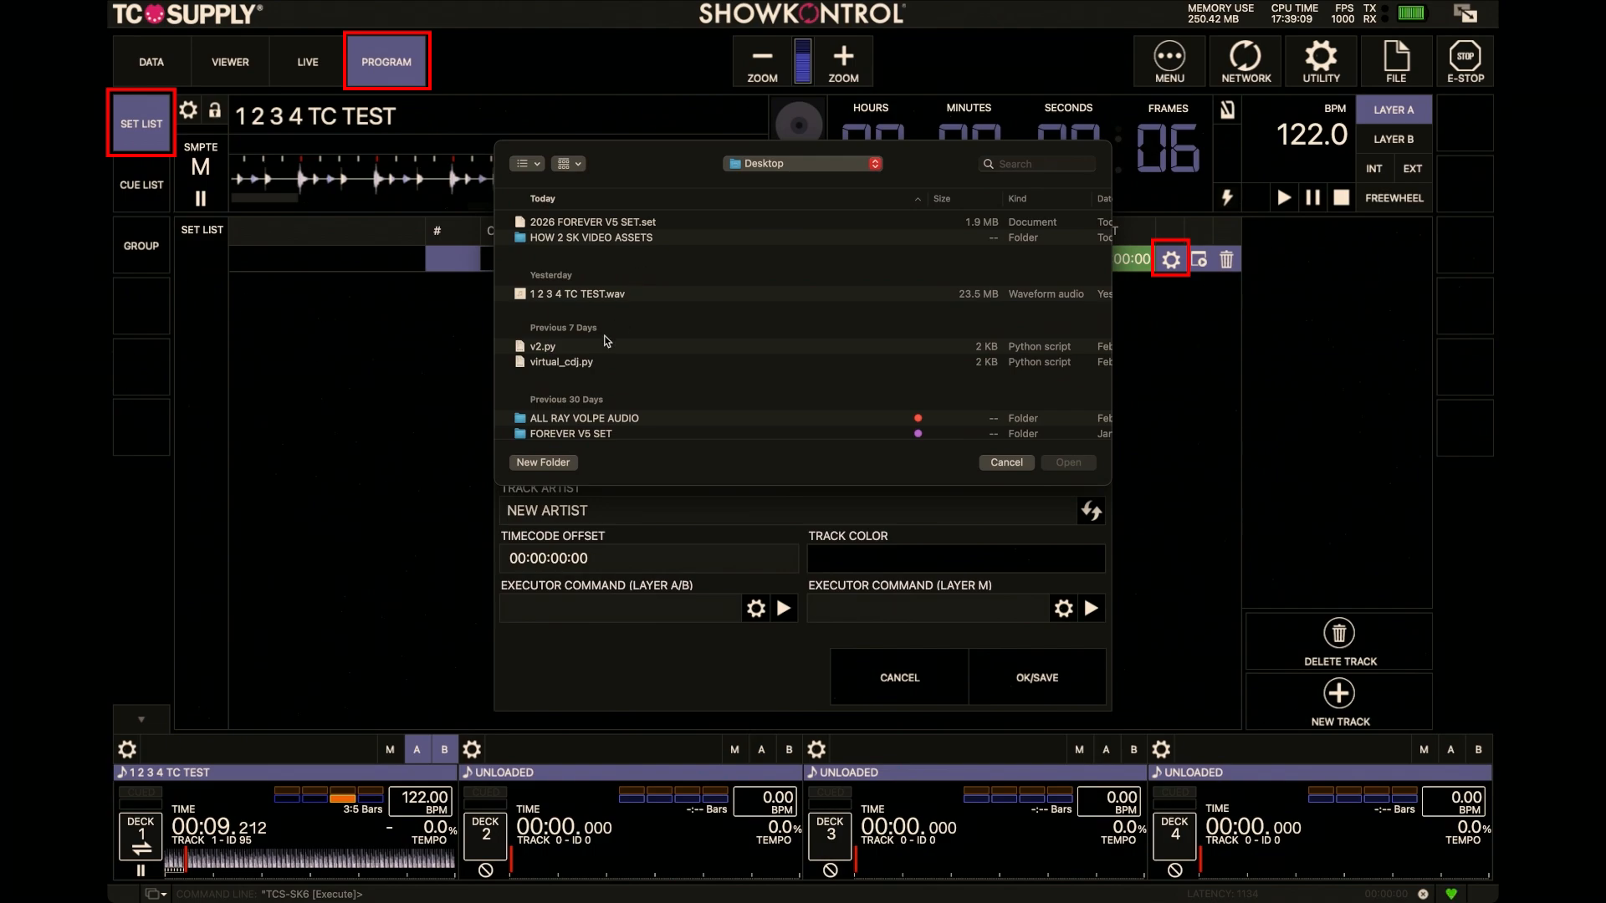
pyautogui.click(630, 298)
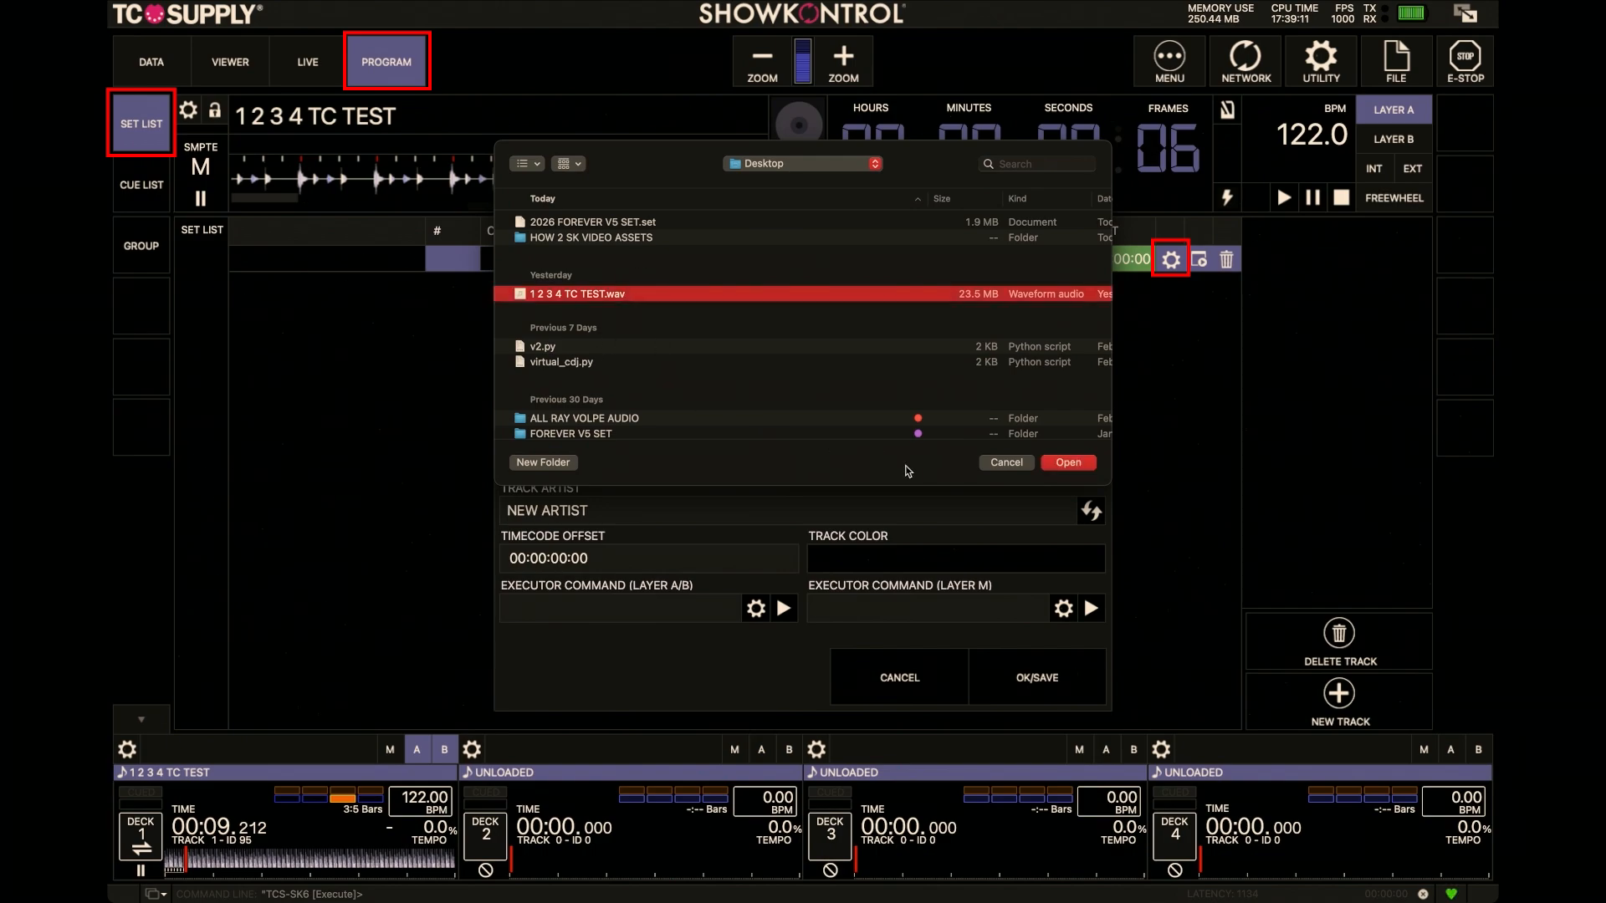
pyautogui.click(1055, 462)
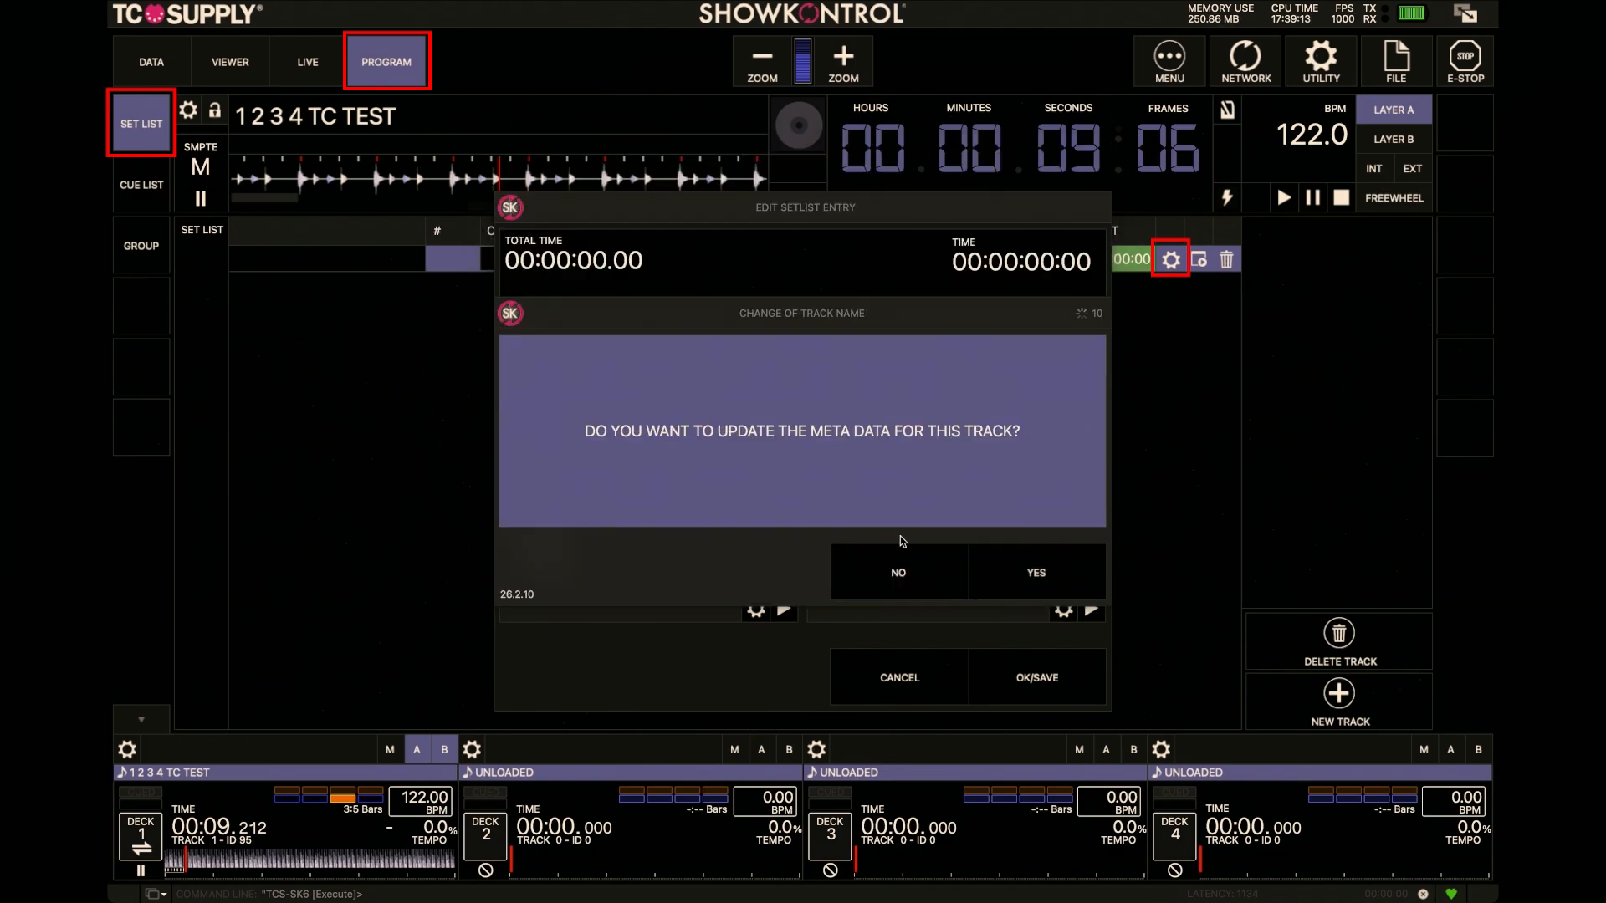
pyautogui.click(883, 558)
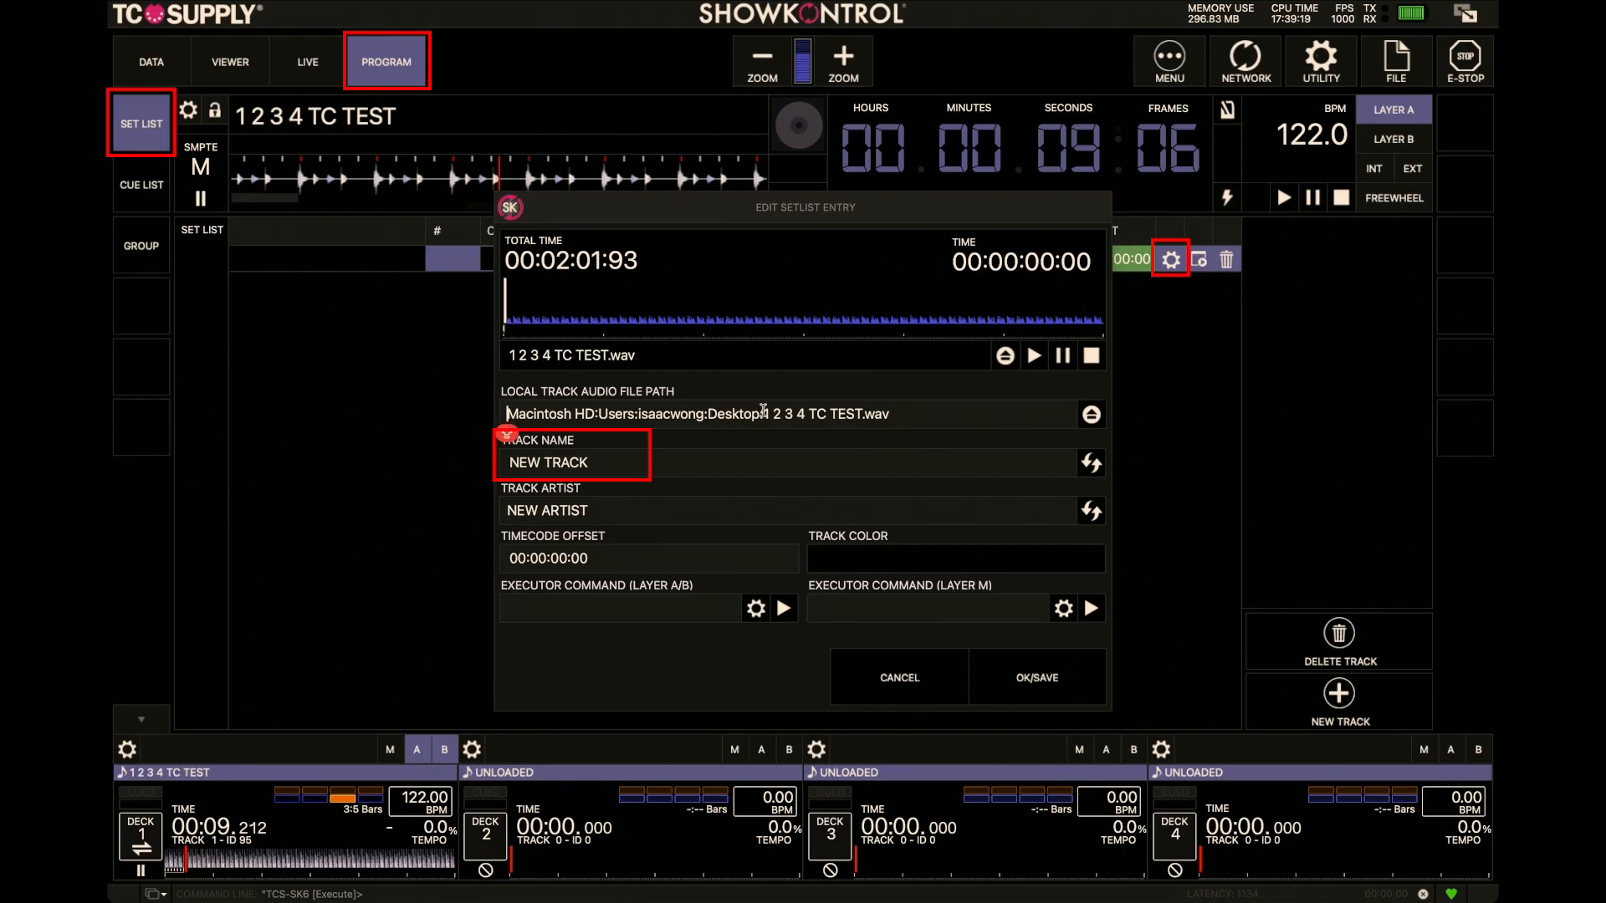
# - Copy 1 2 3 4 TC TEST from the audio file path and use it as the track name
pyautogui.moveTo(764, 413); pyautogui.dragTo(858, 415)
pyautogui.press('super+c')
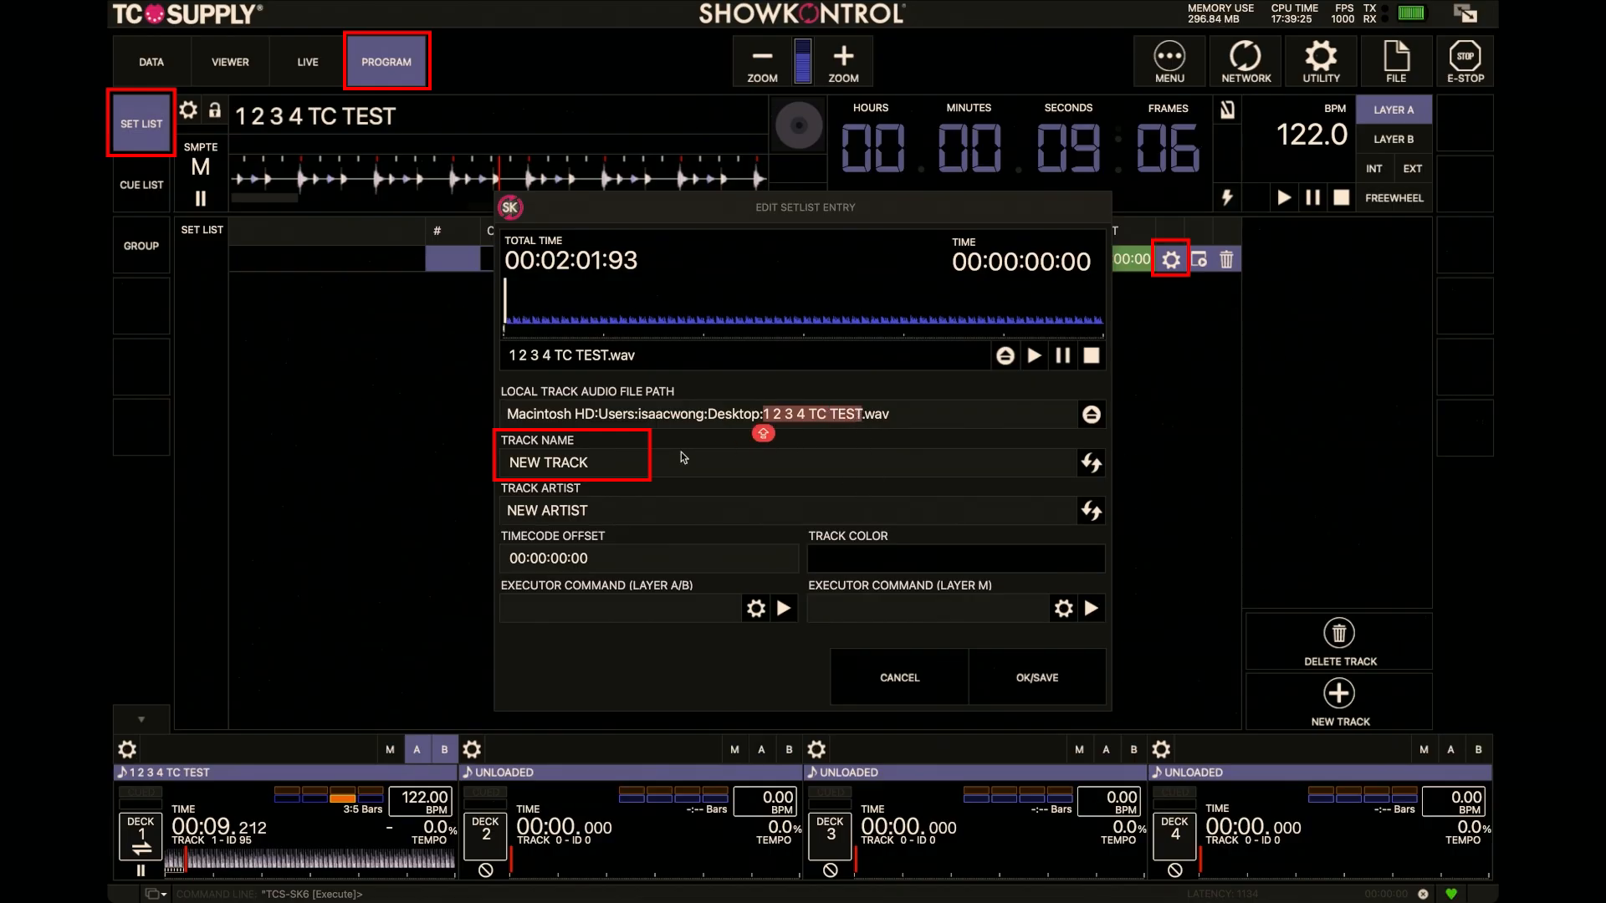
pyautogui.click(669, 466)
pyautogui.press('super+a')
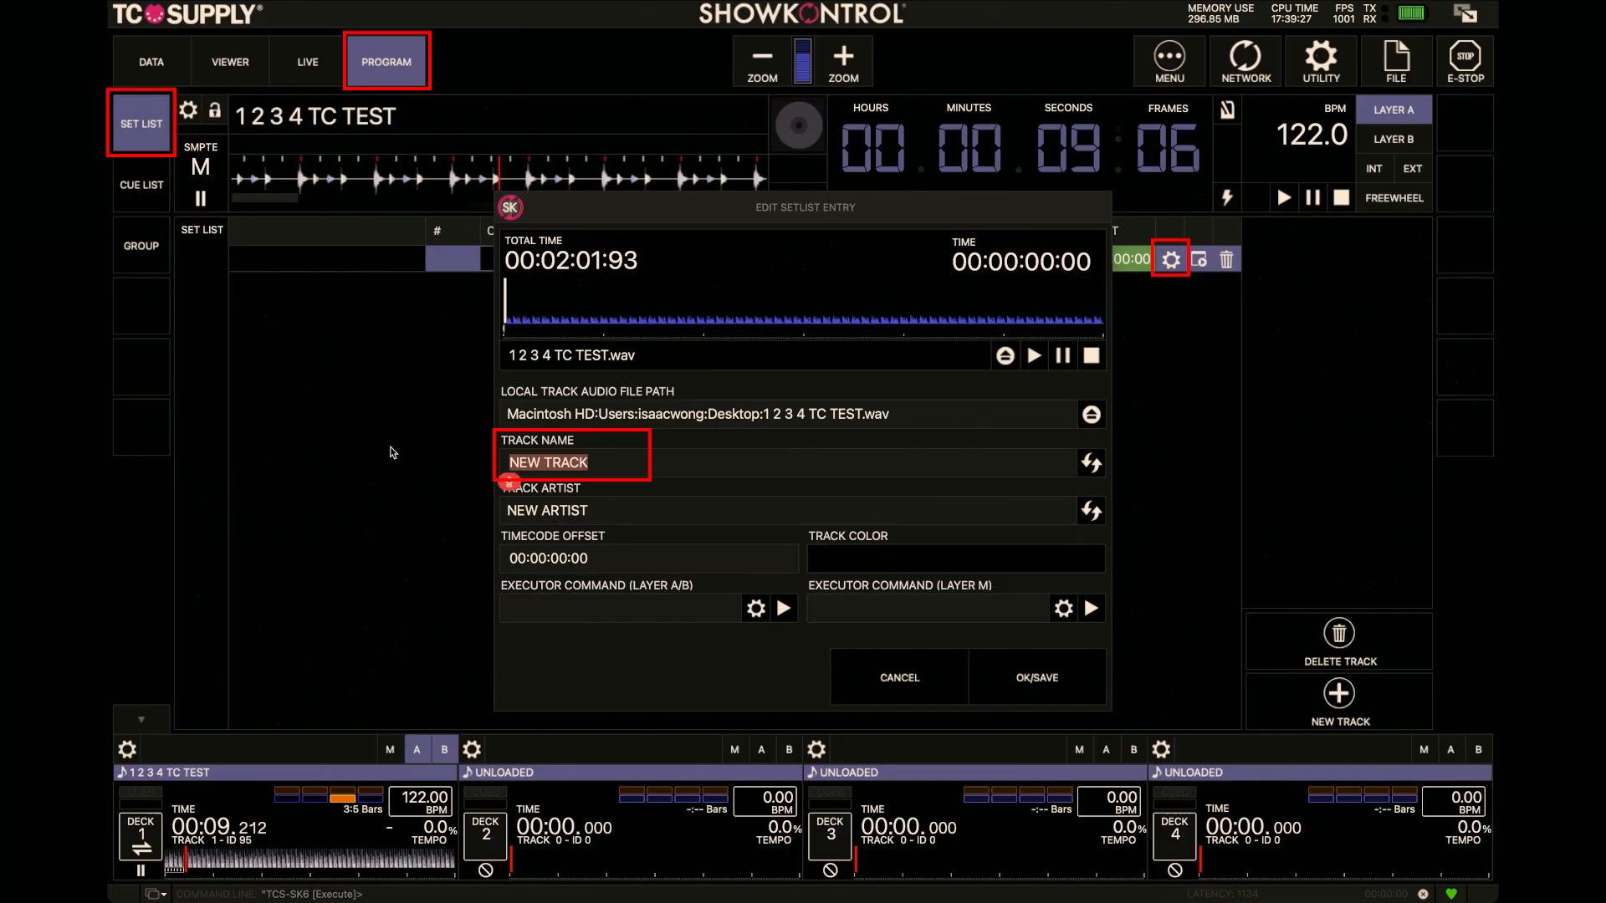
pyautogui.press('super+v')
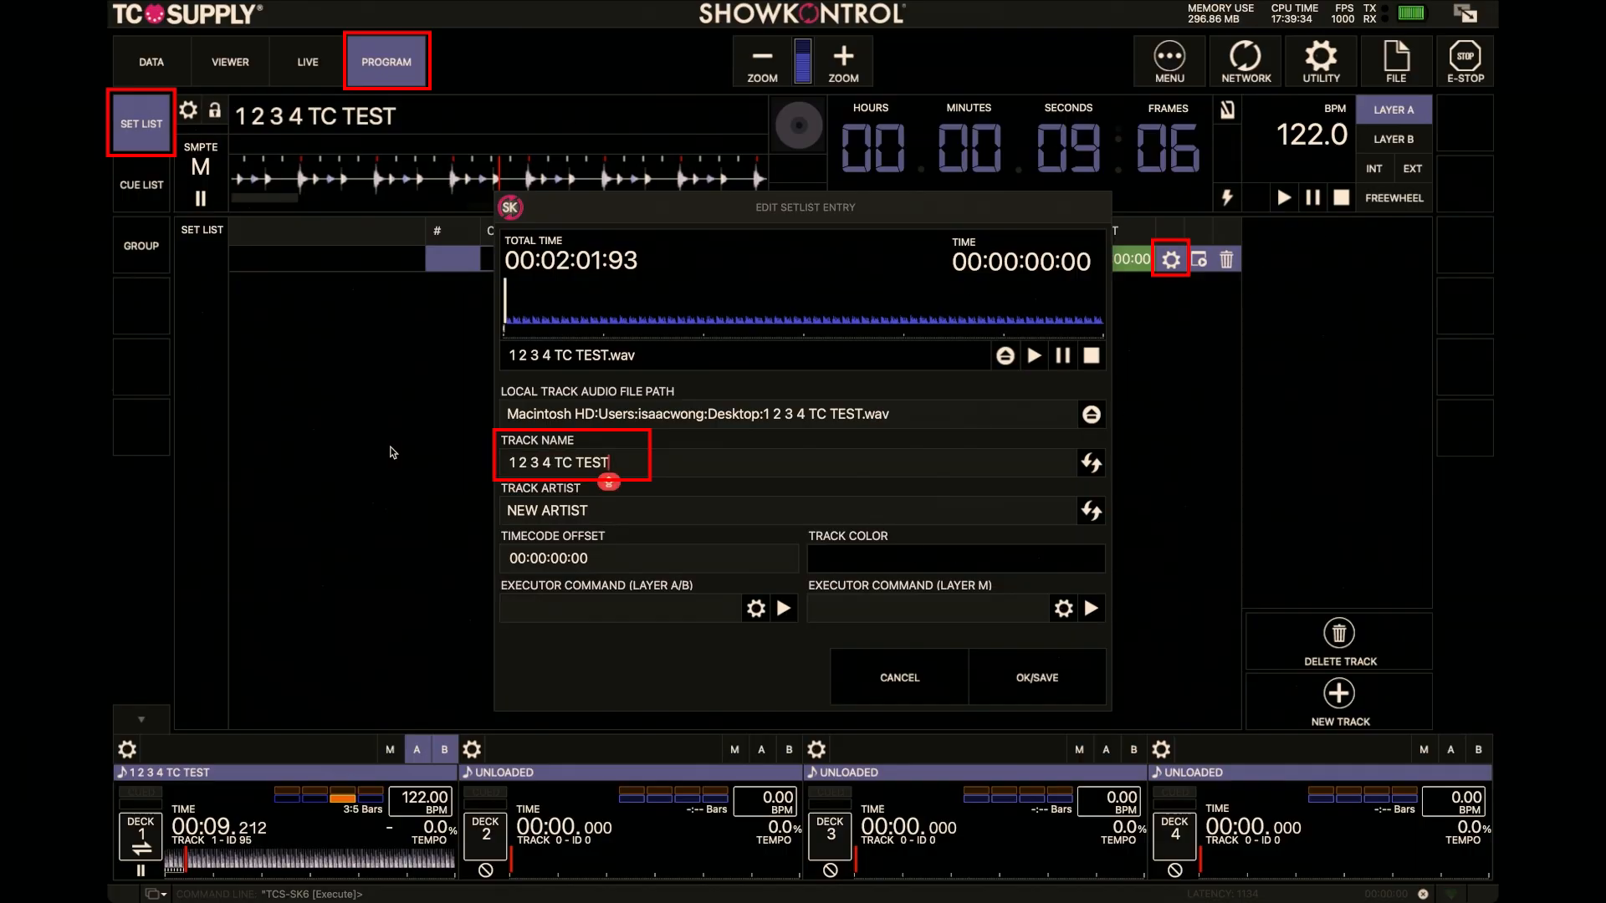
# - Set the track artist to ARTIST and the track color to red
pyautogui.press('Tab')
pyautogui.press('super+a')
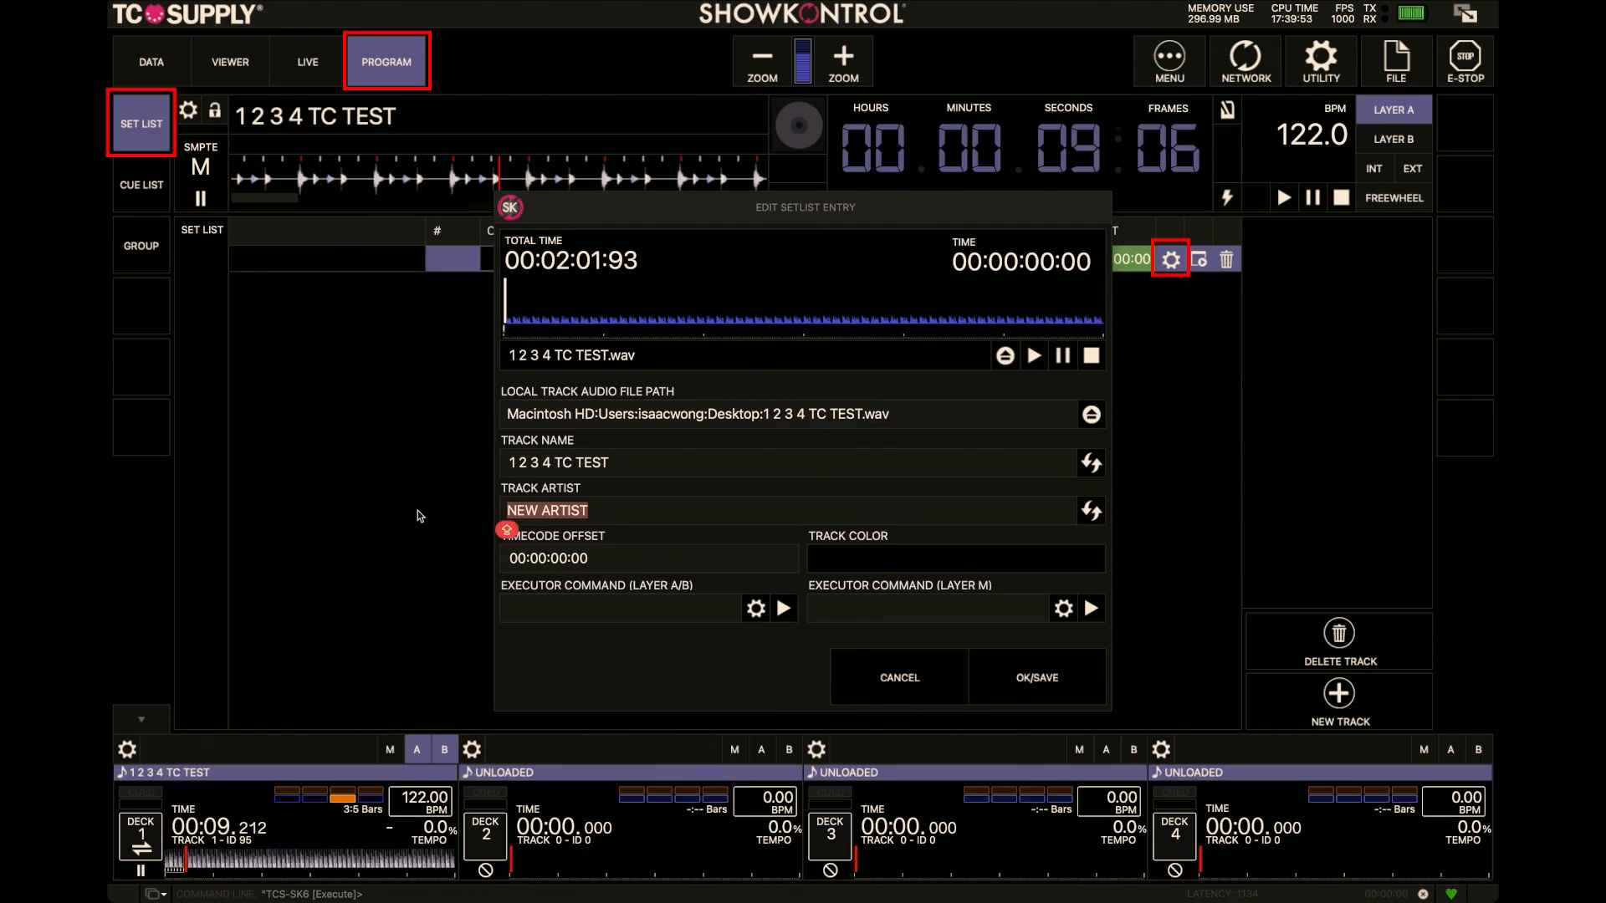
pyautogui.write('ARTI')
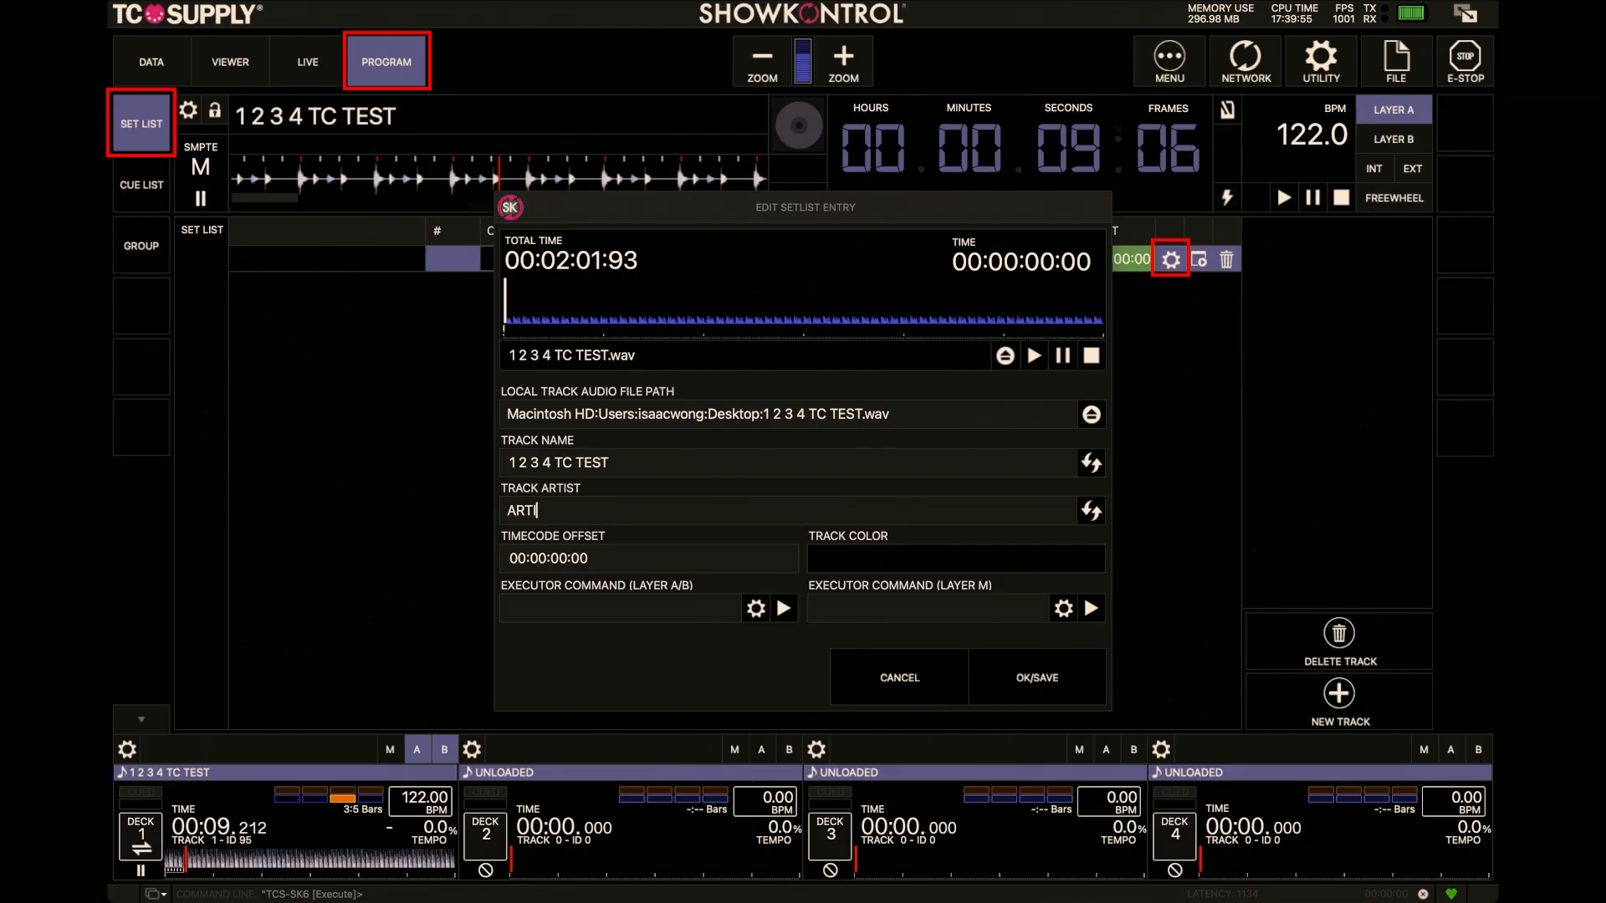
pyautogui.write('ST')
pyautogui.click(830, 554)
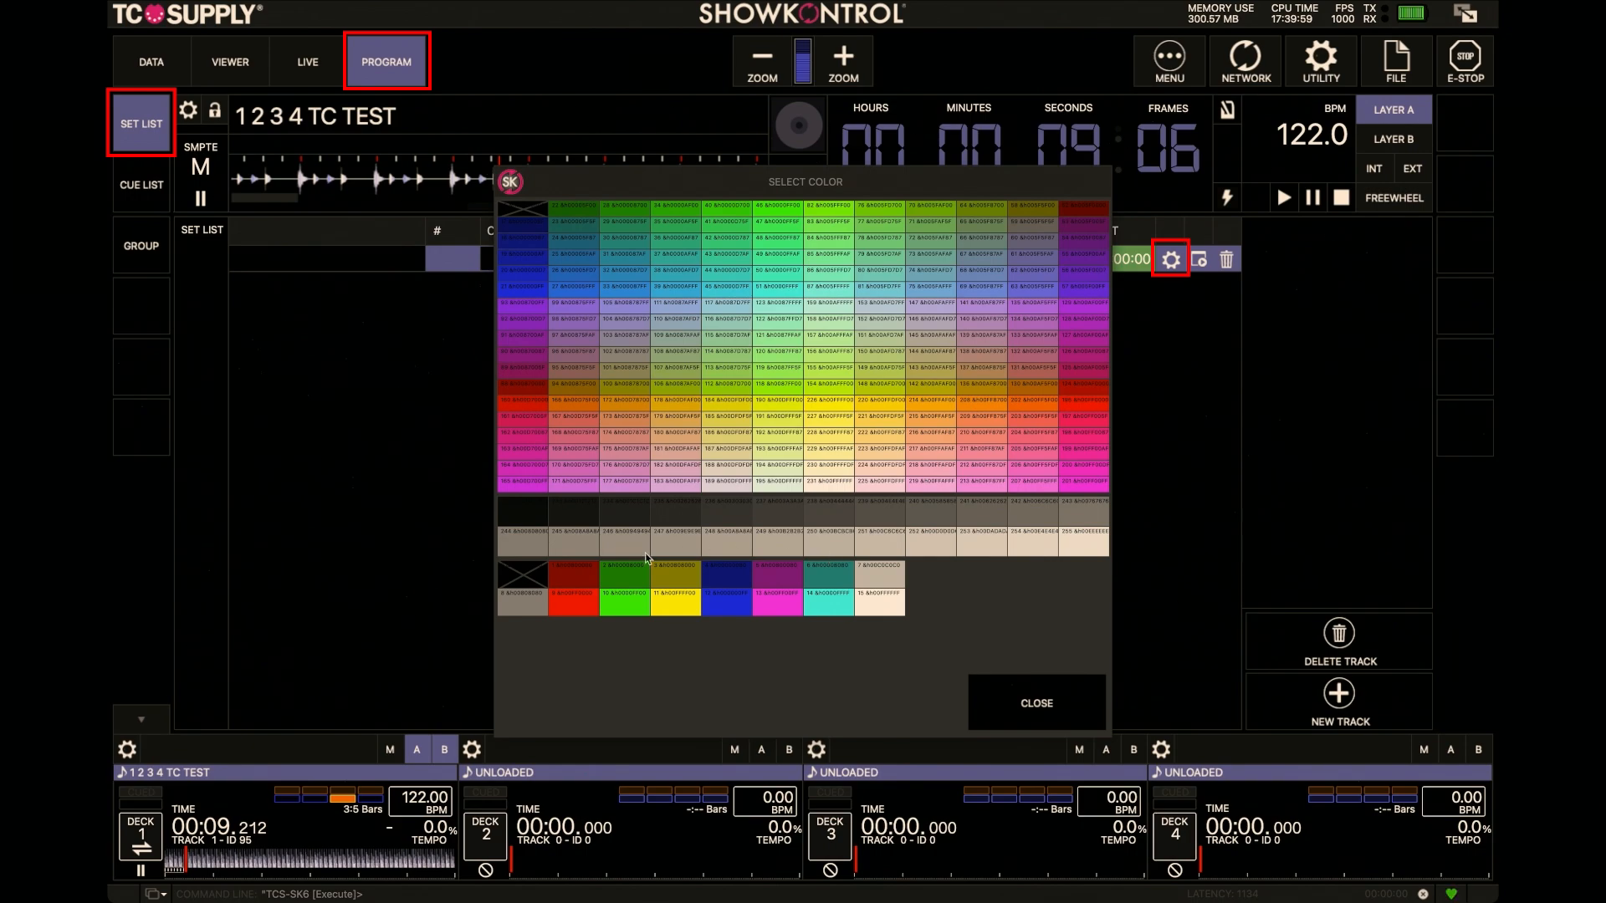
pyautogui.click(584, 604)
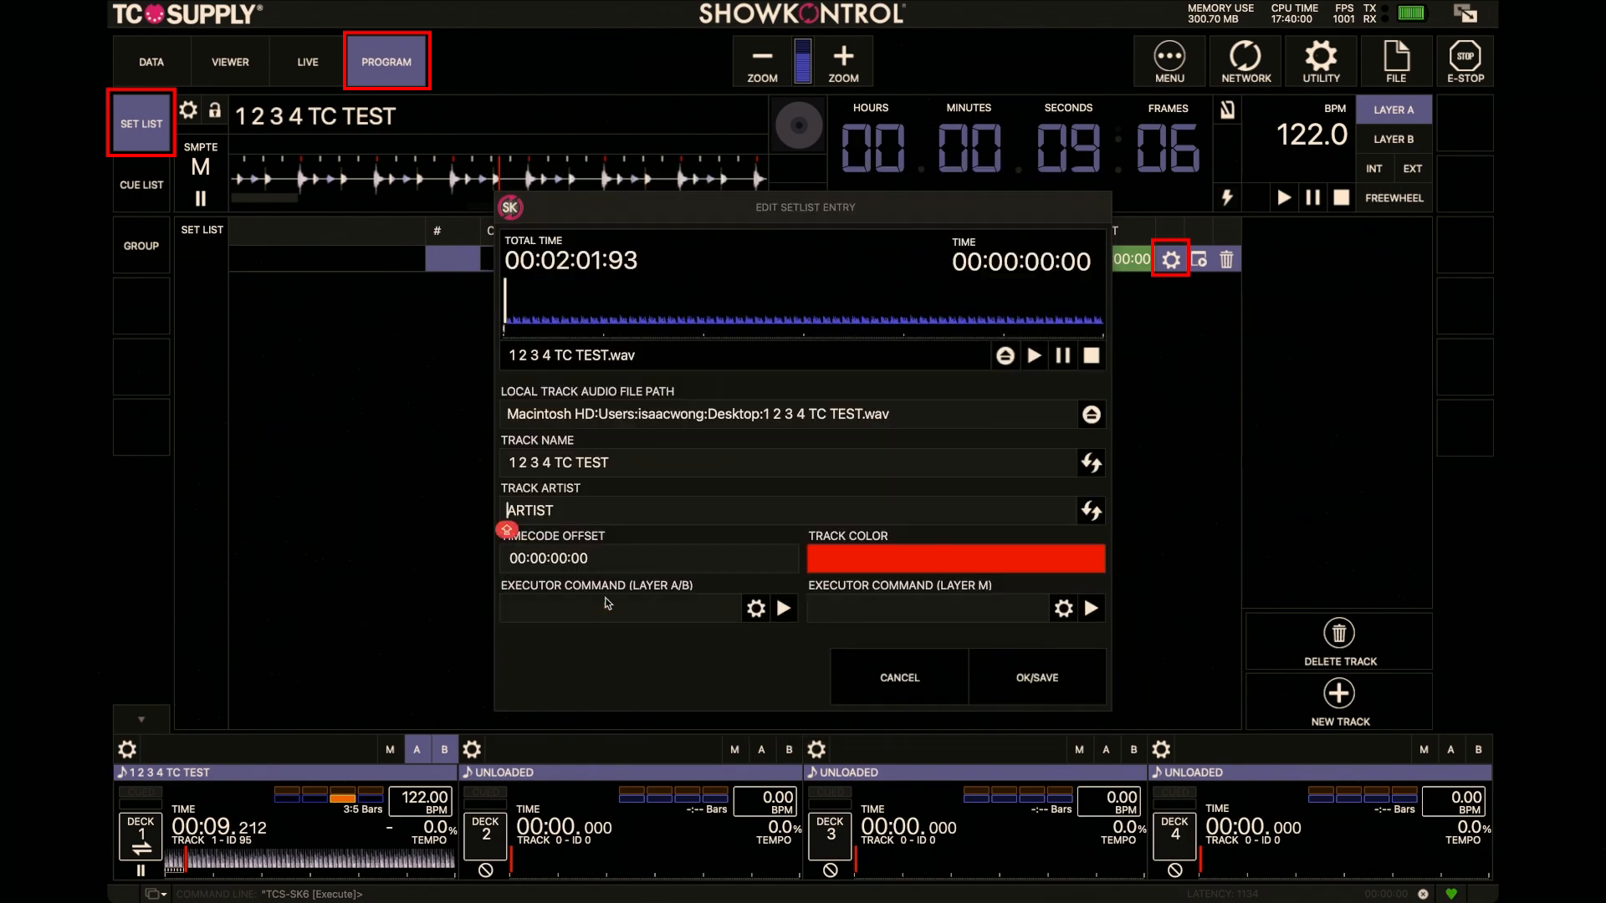
# - Set the hours of the track's timecode offset to 2, then save the entry and return to the live view
pyautogui.click(525, 559)
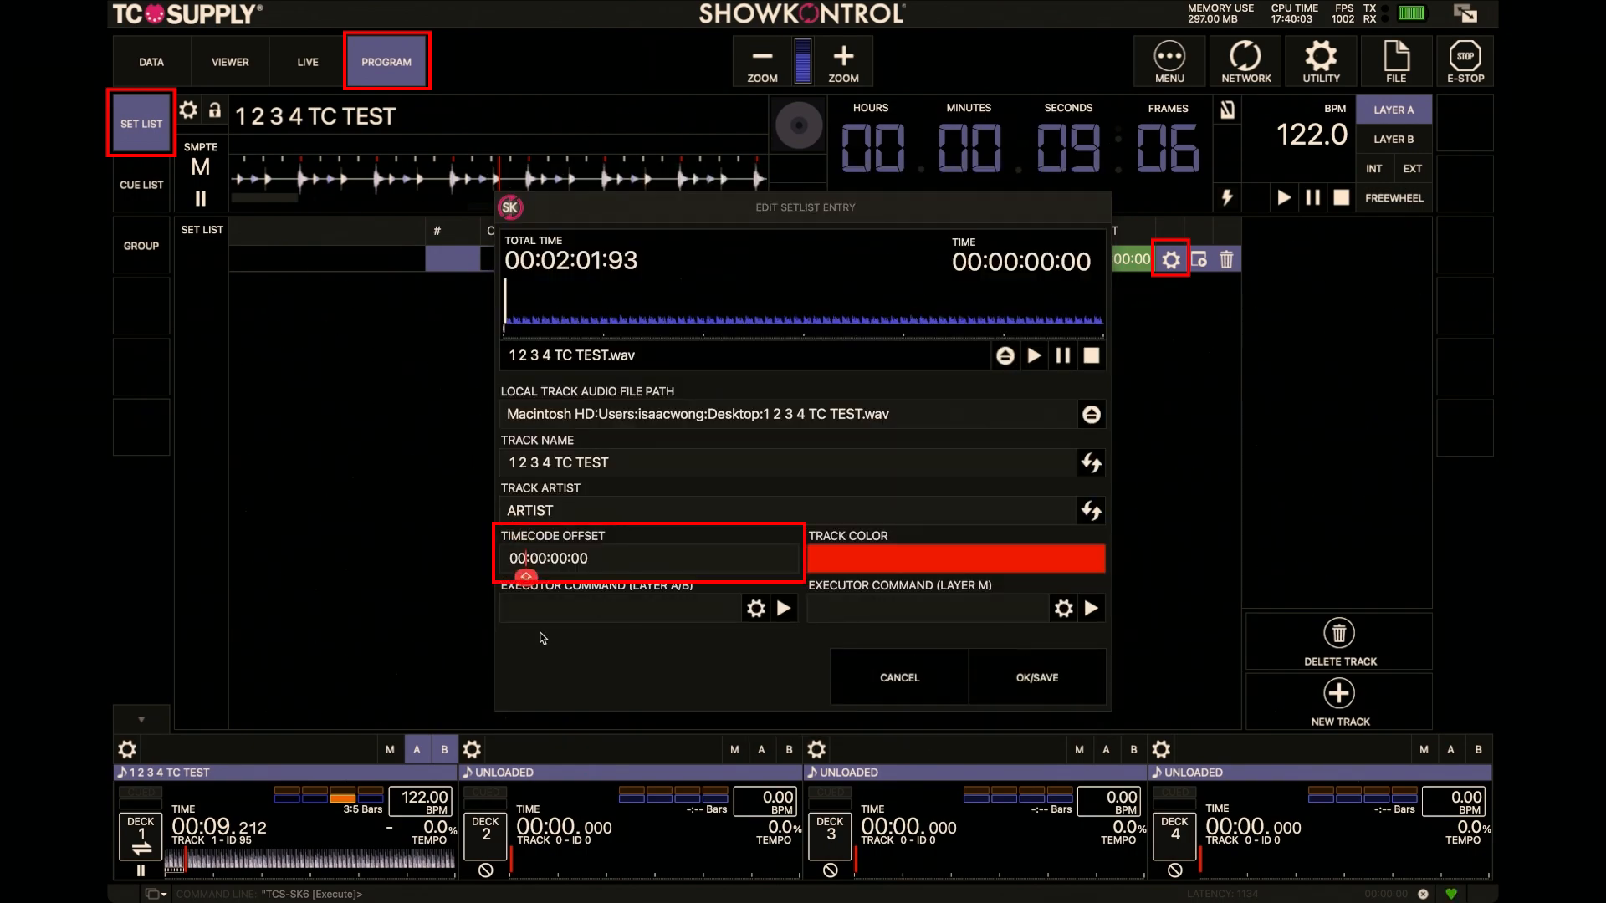
pyautogui.press('BackSpace')
pyautogui.write('2')
pyautogui.click(1037, 678)
pyautogui.click(317, 64)
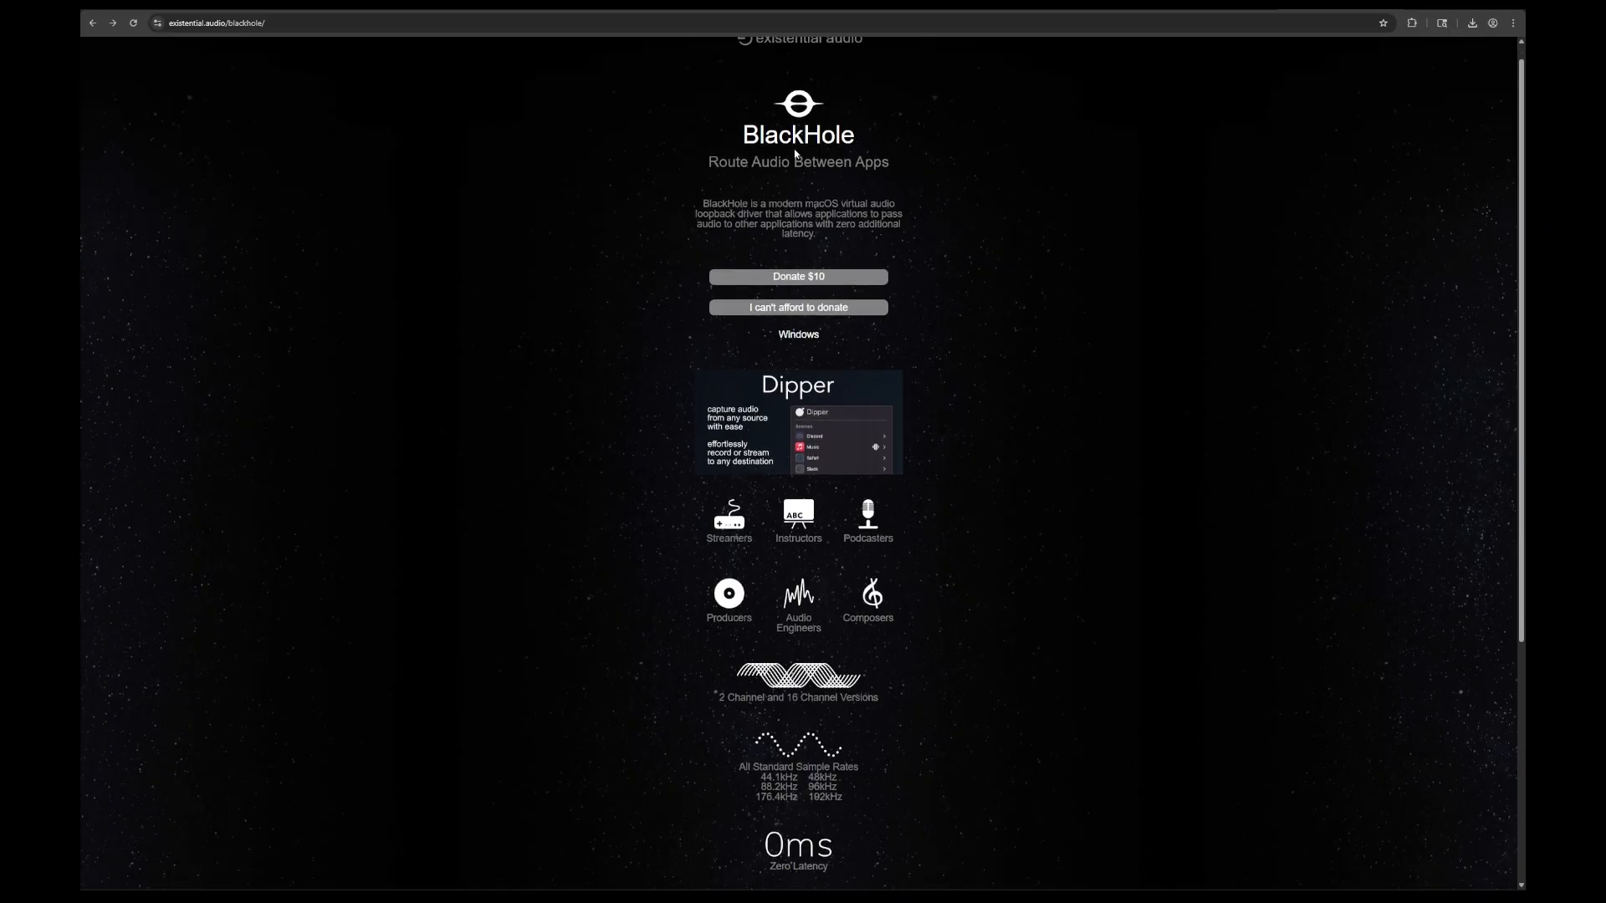
# - In the browser, look through the BlackHole audio driver page and open its Github link
pyautogui.scroll(-5, 857, 285)
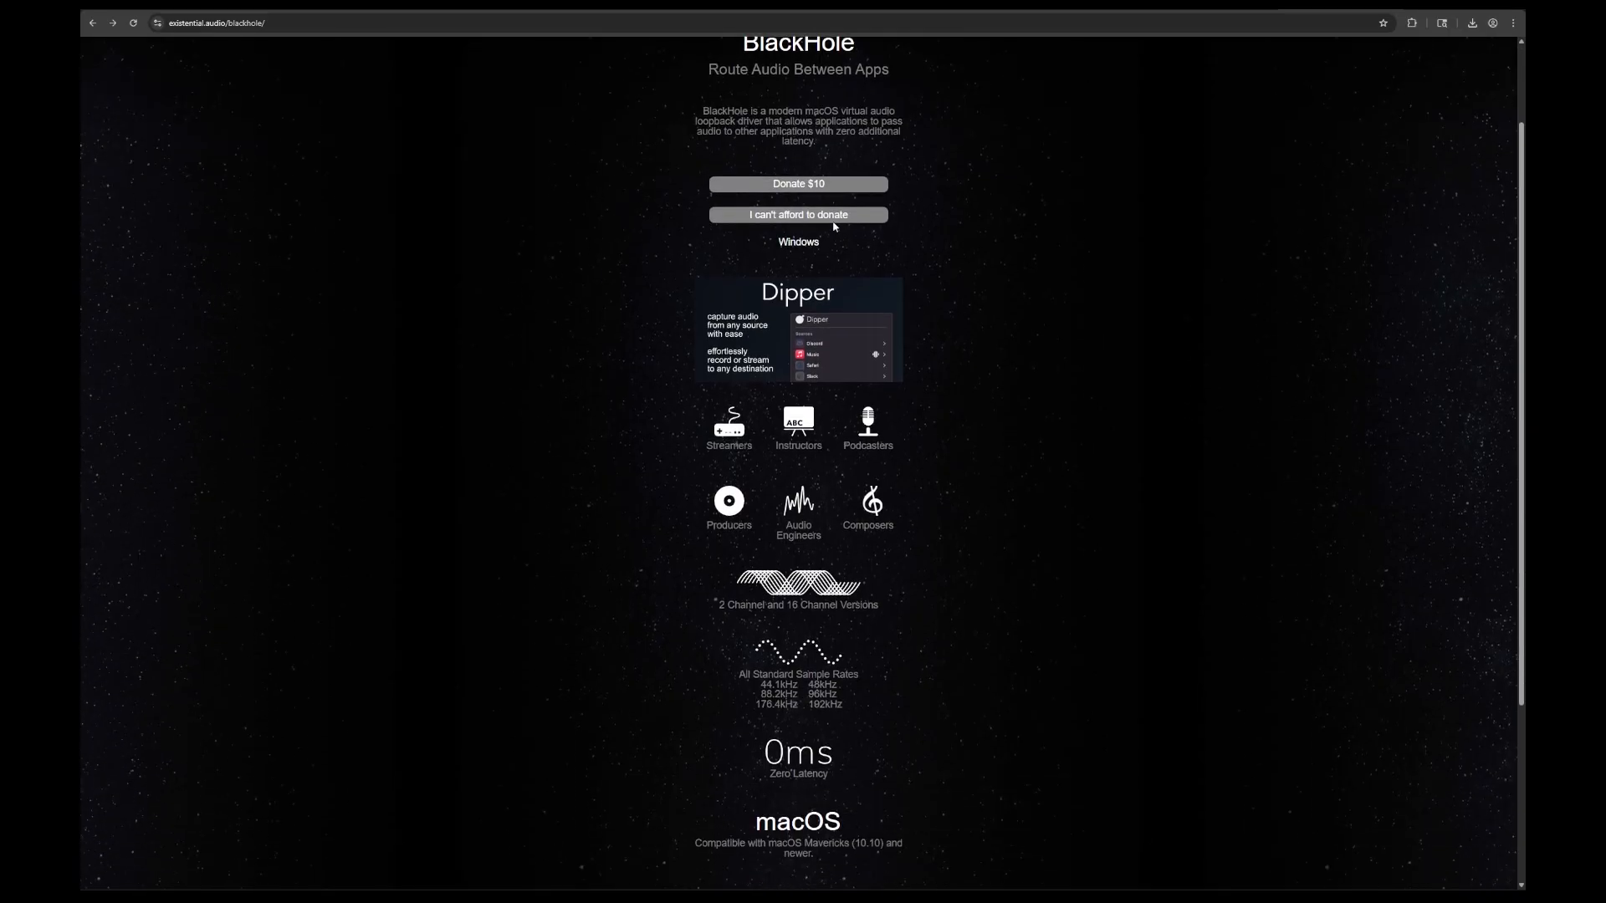
pyautogui.scroll(-2, 857, 285)
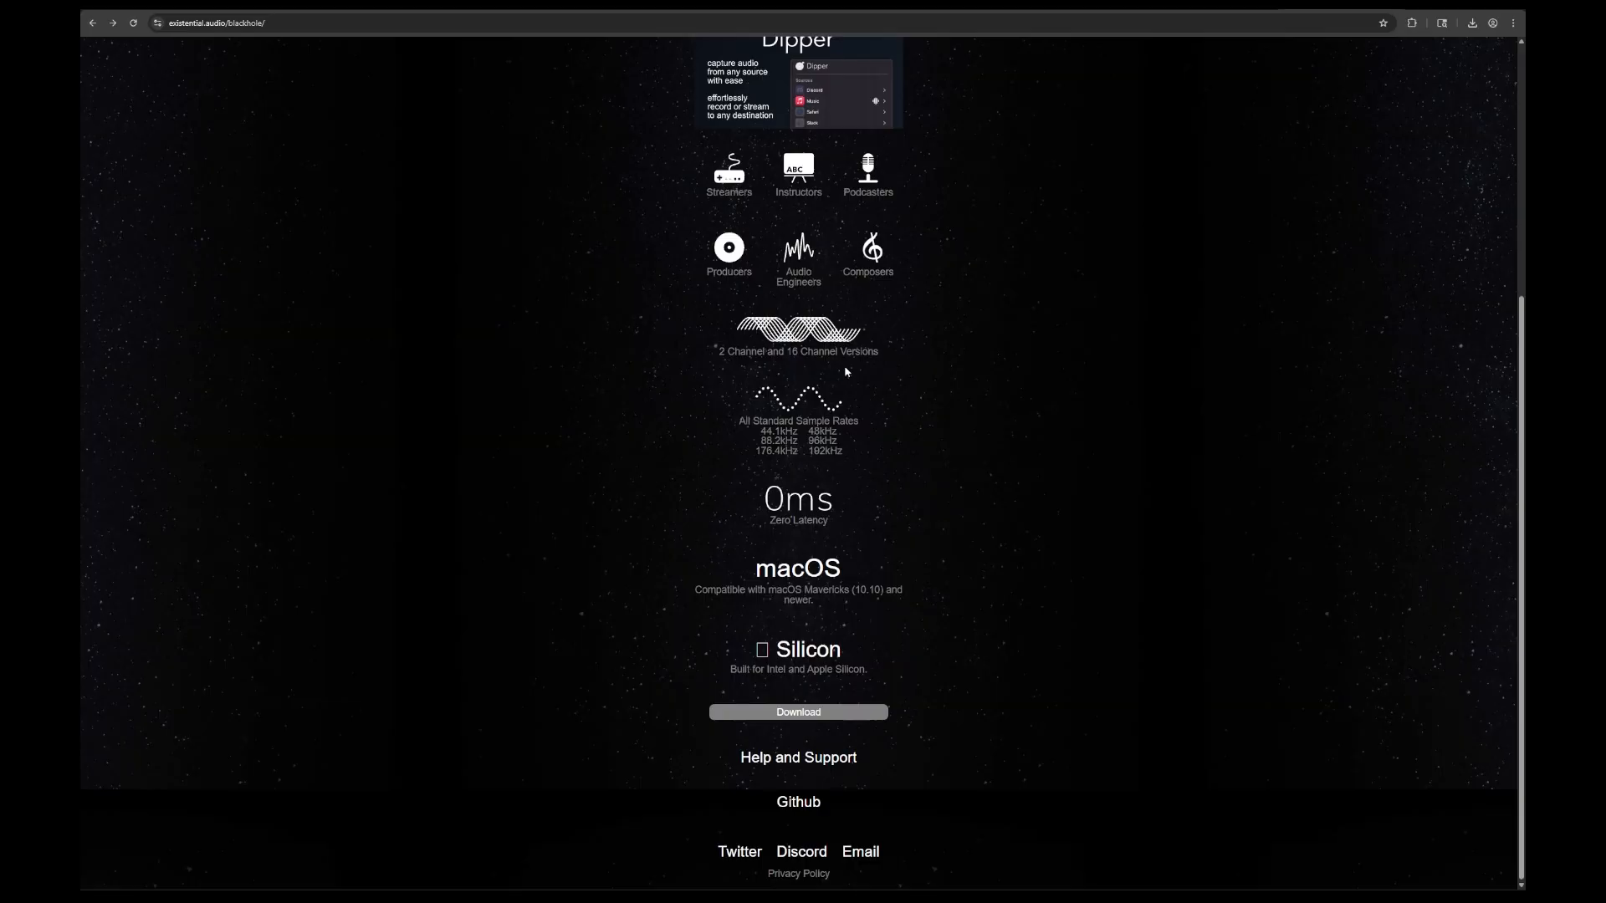
pyautogui.click(810, 804)
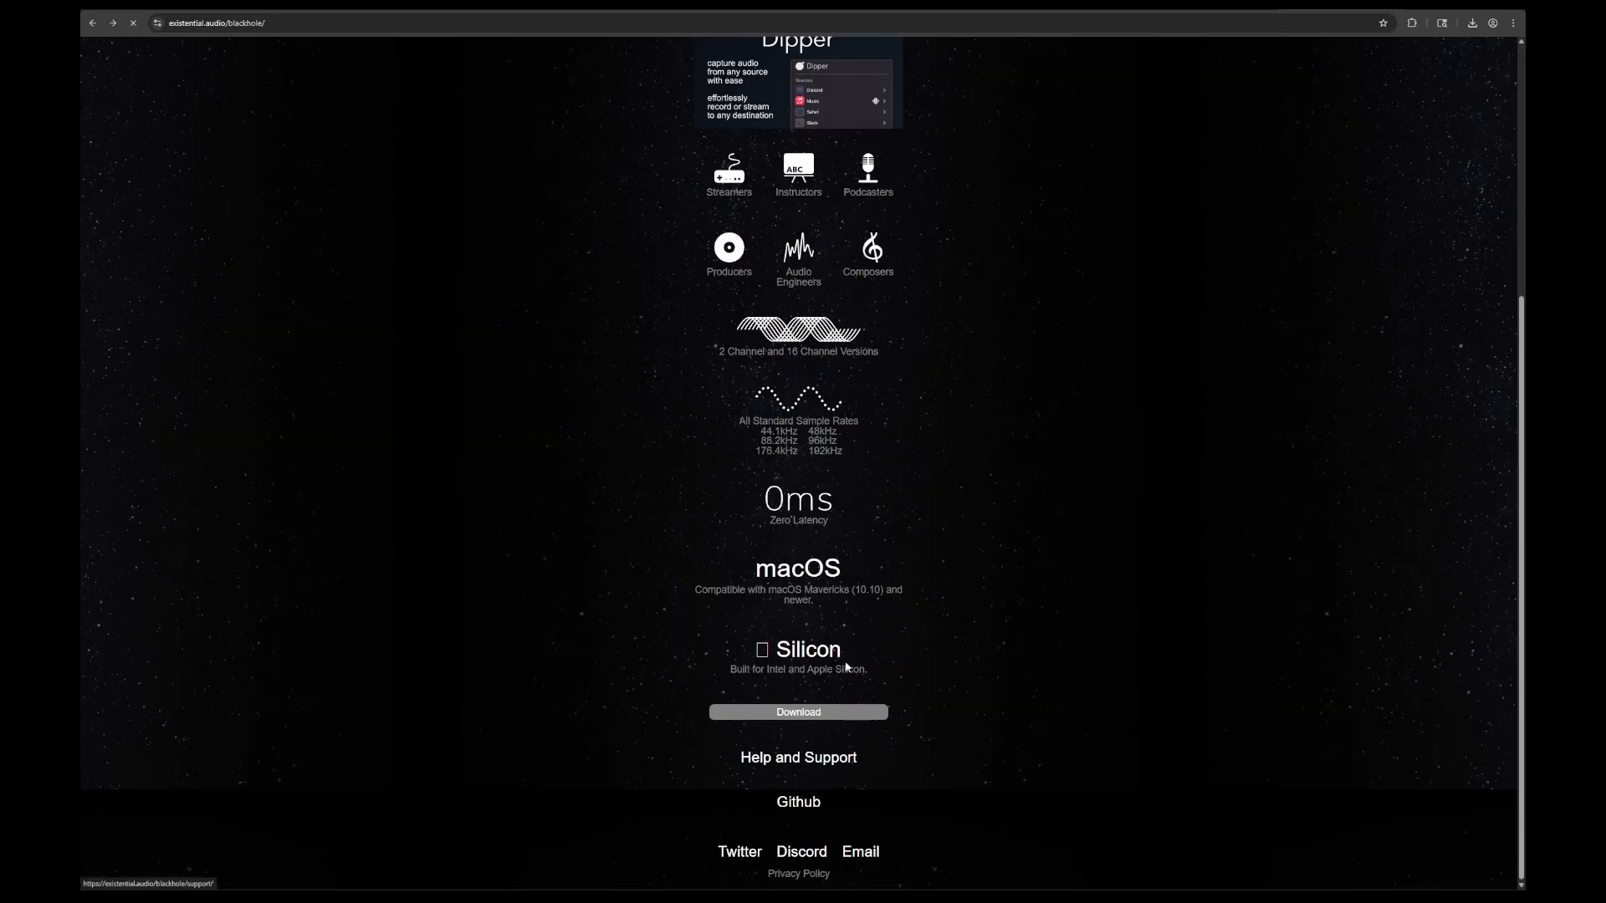
pyautogui.scroll(-8, 846, 586)
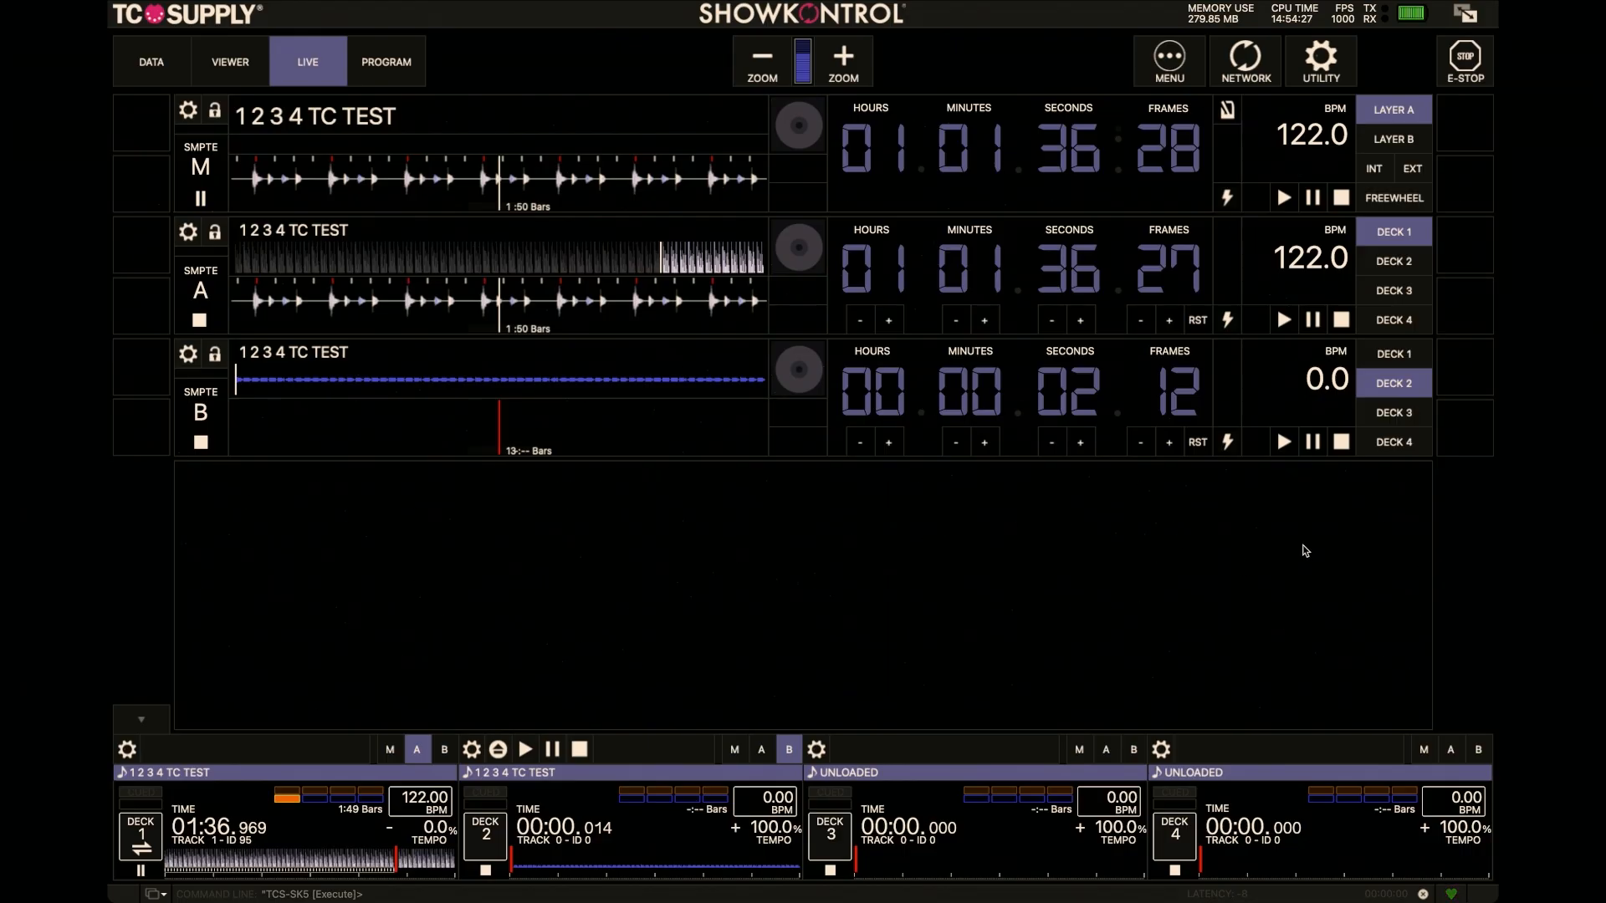
# - In ShowKontrol's audio utility settings, set the LTC Master Out device to BlackHole 2ch
pyautogui.click(1322, 68)
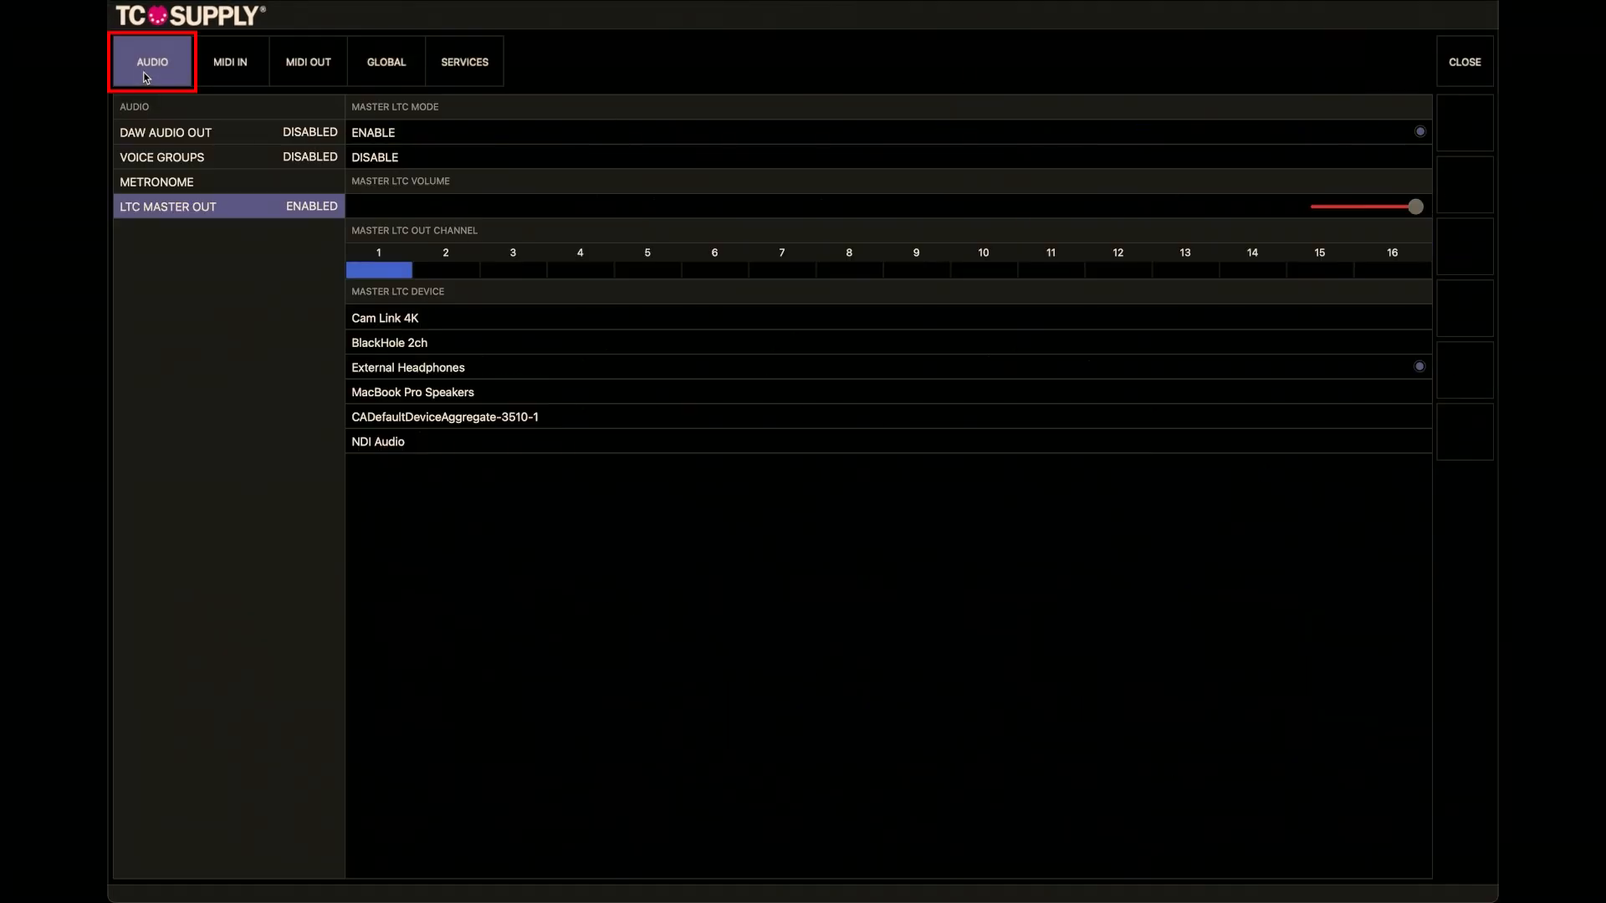
pyautogui.click(218, 211)
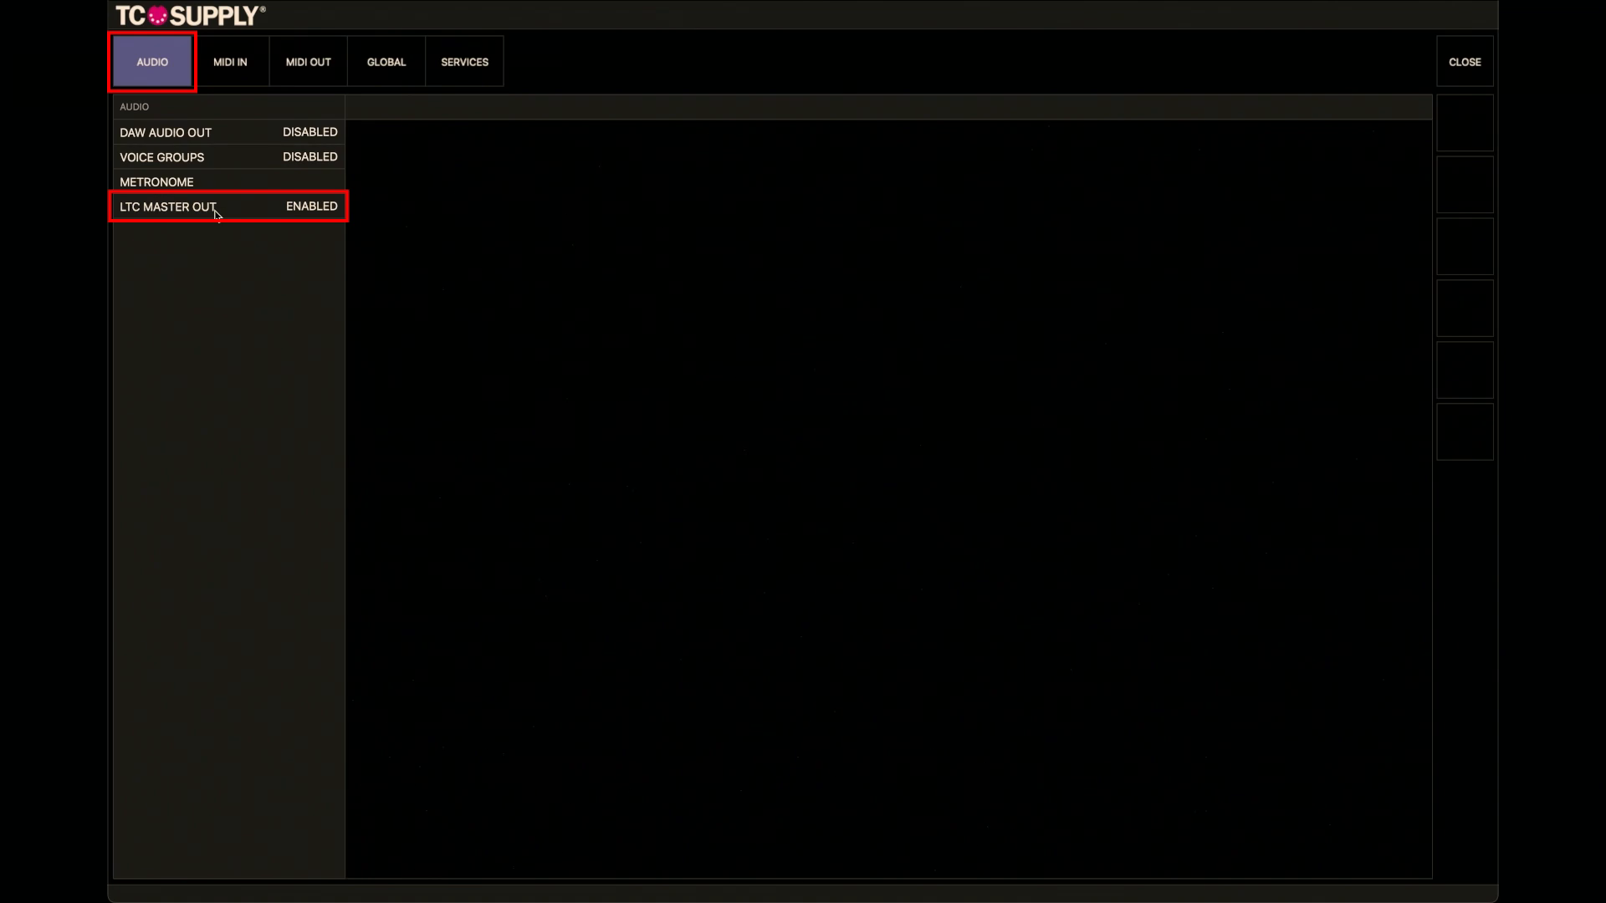
pyautogui.click(216, 211)
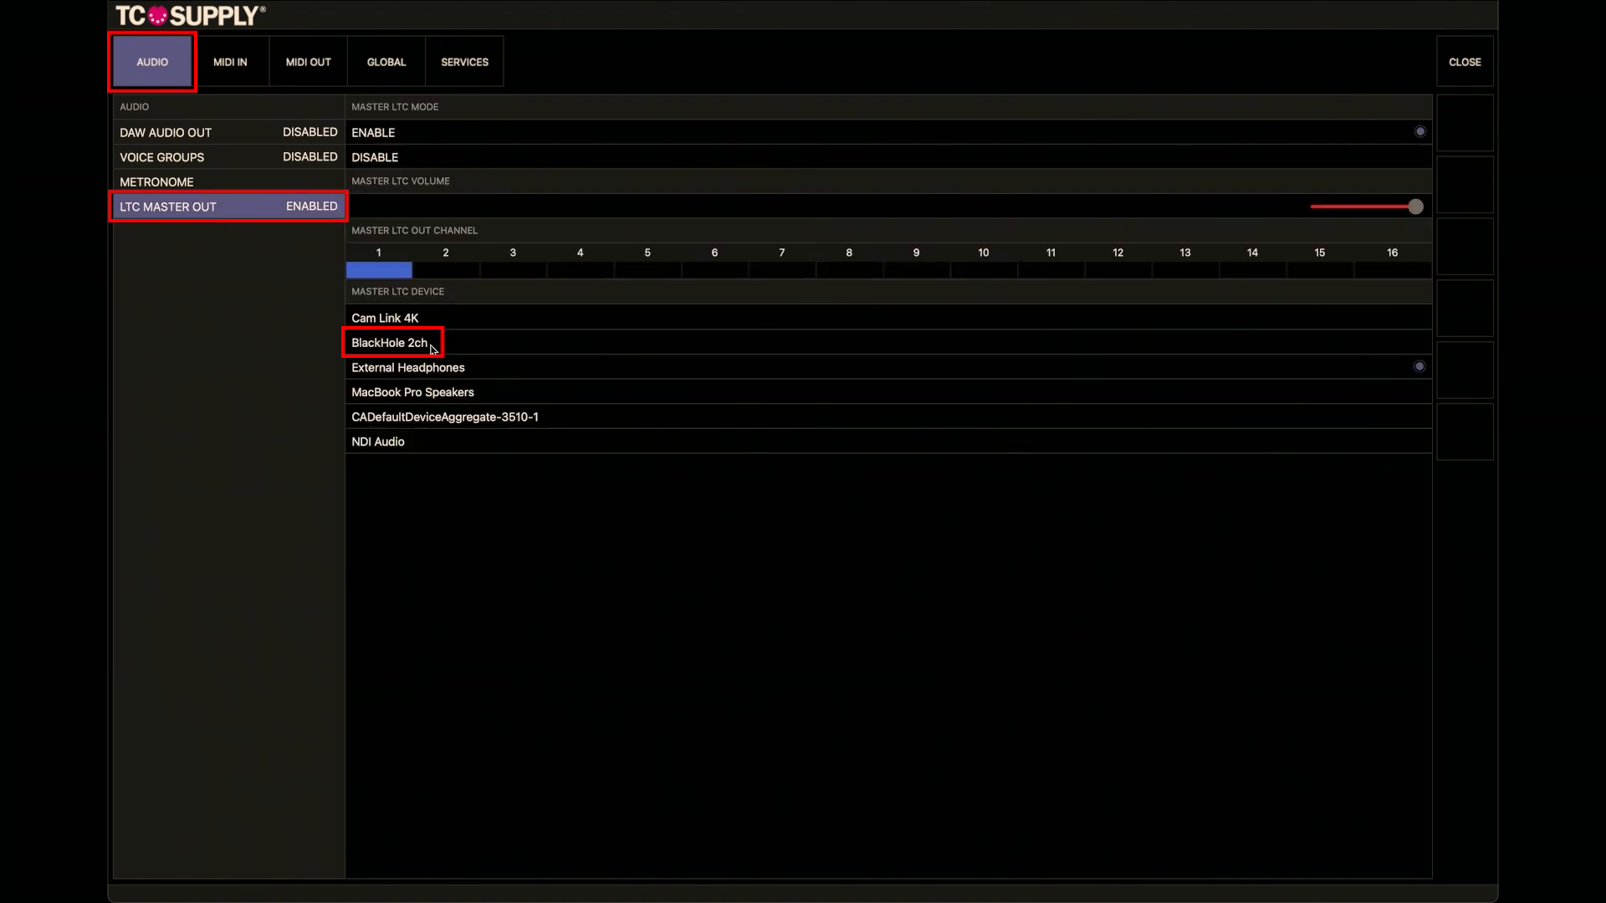
pyautogui.click(428, 345)
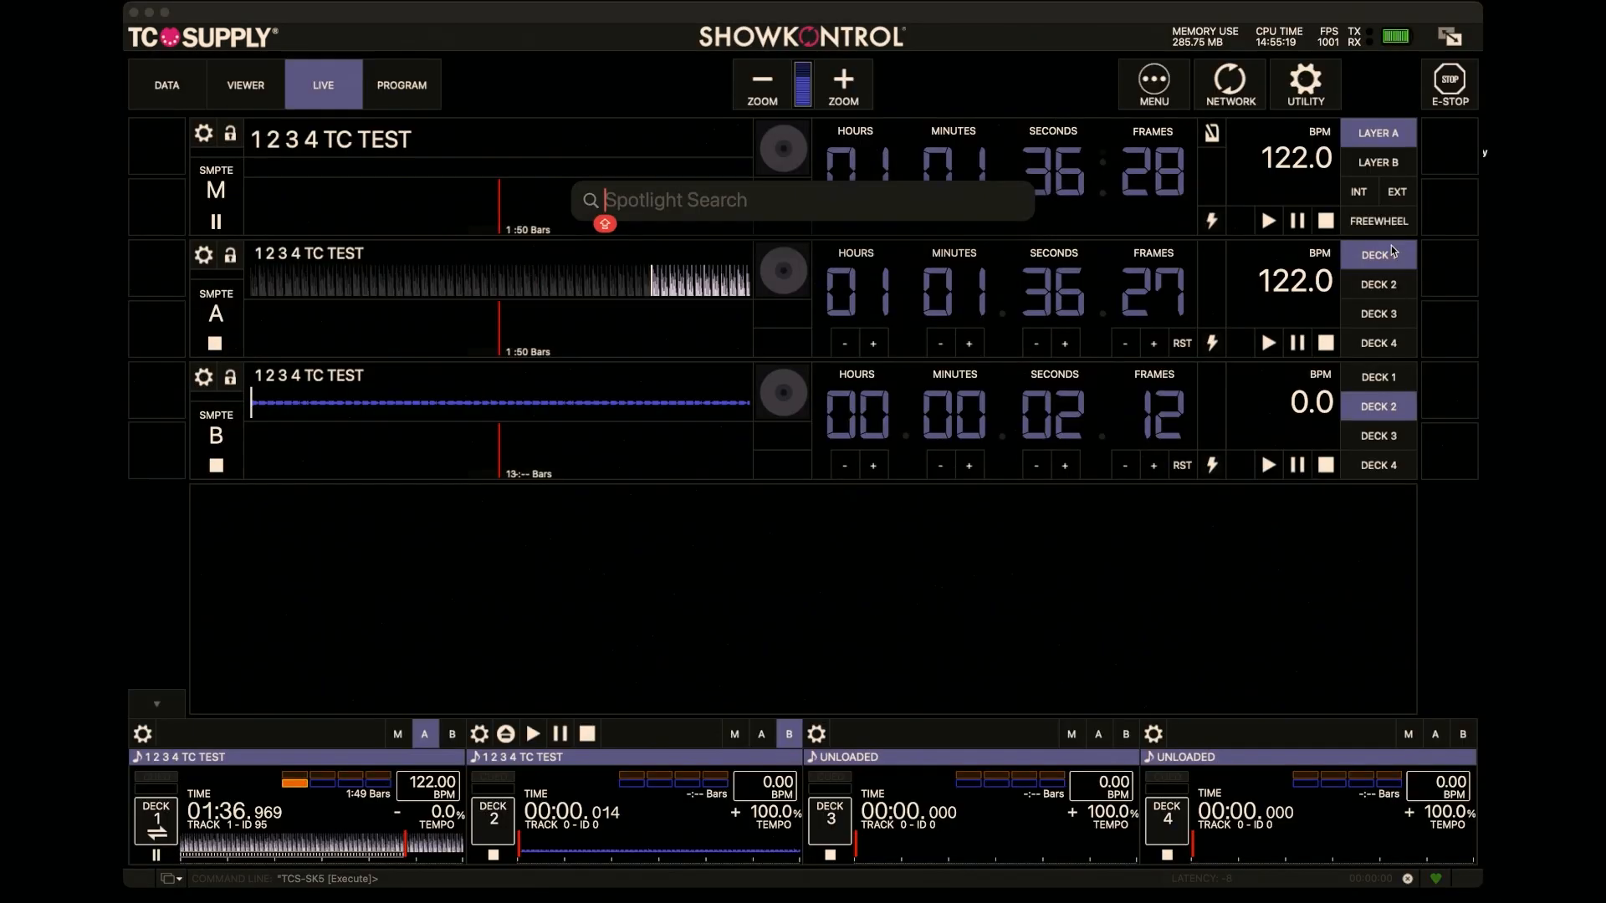
# - Launch Resolume Arena on the Mac and show its audio preferences
pyautogui.write('ARE')
pyautogui.press('Return')
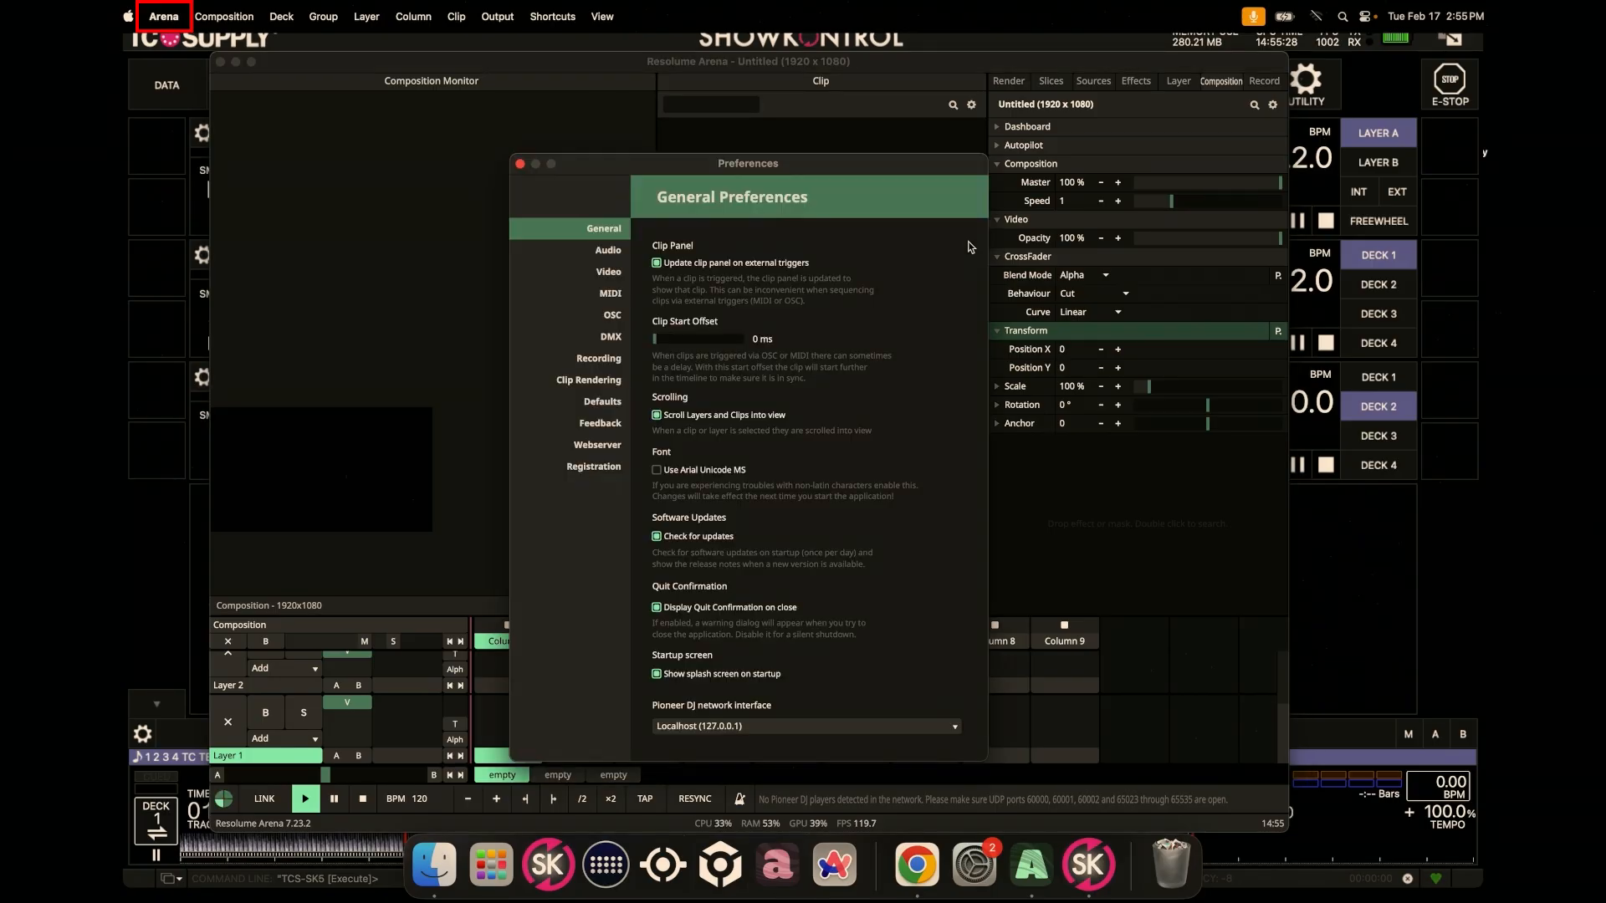
pyautogui.click(608, 251)
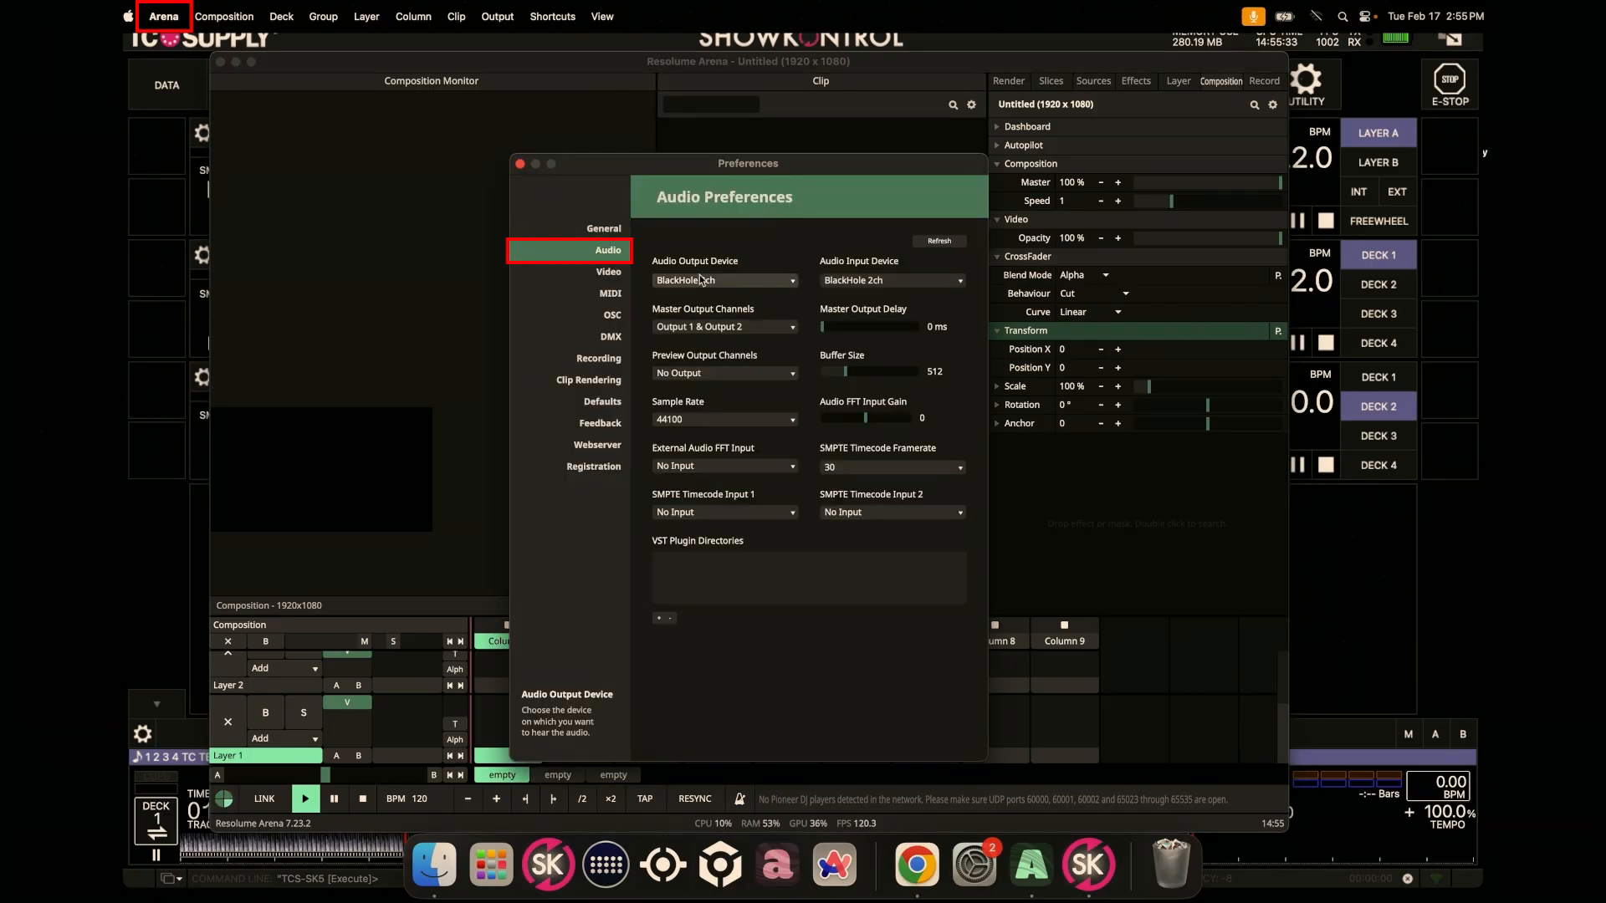
# - Use BlackHole 2ch as Arena's audio input device and set SMPTE Timecode Input 1 to Input 1
pyautogui.click(895, 285)
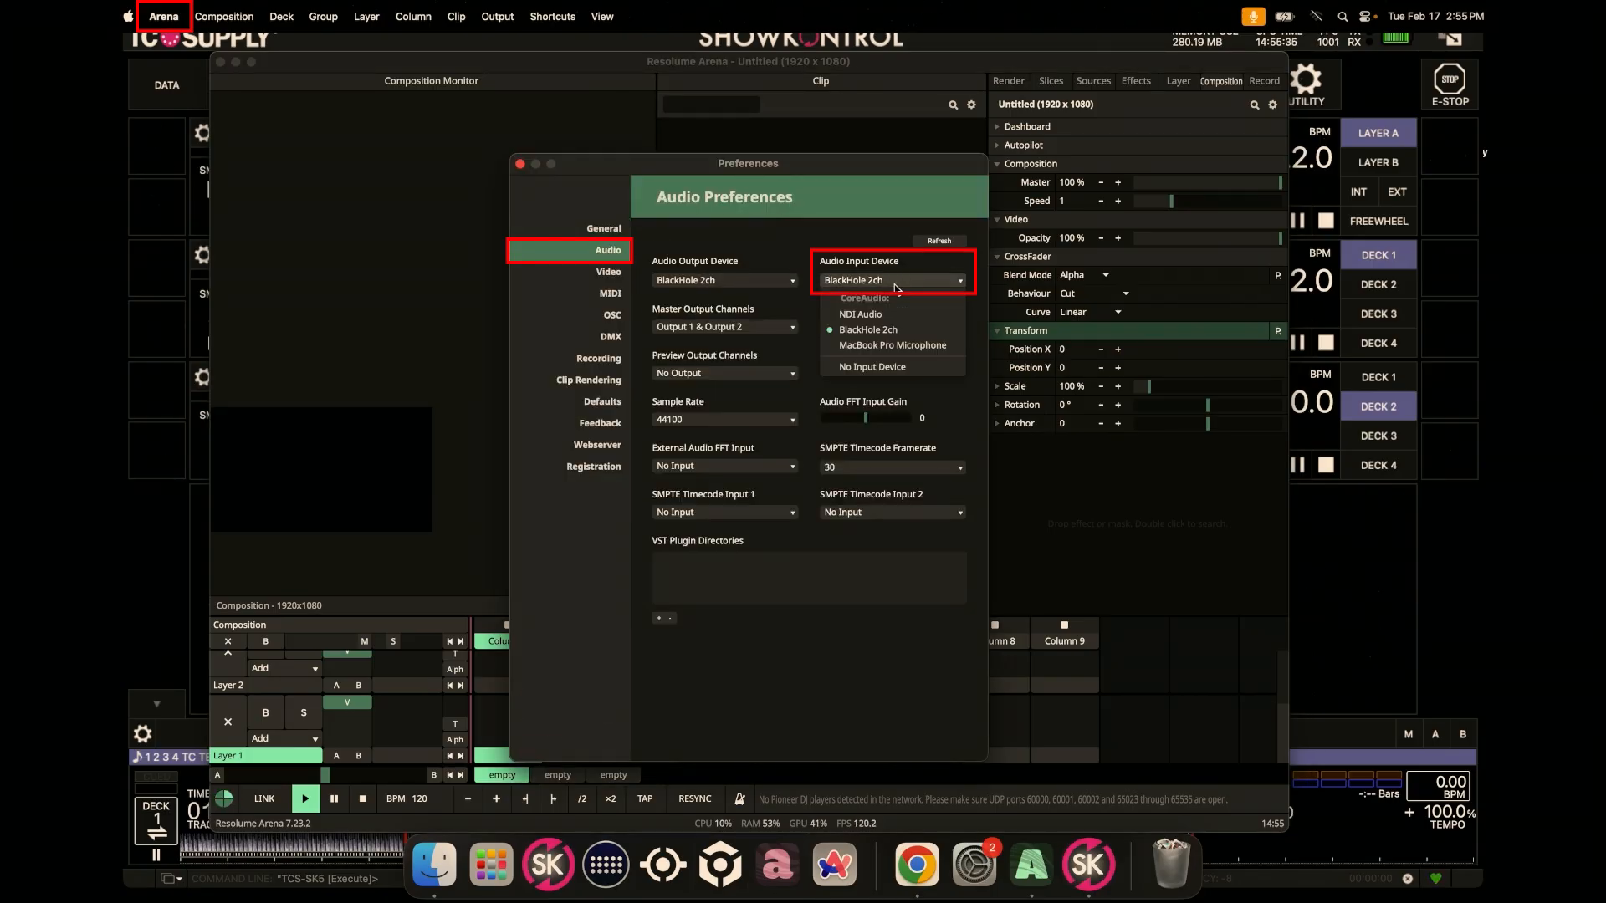
pyautogui.click(858, 333)
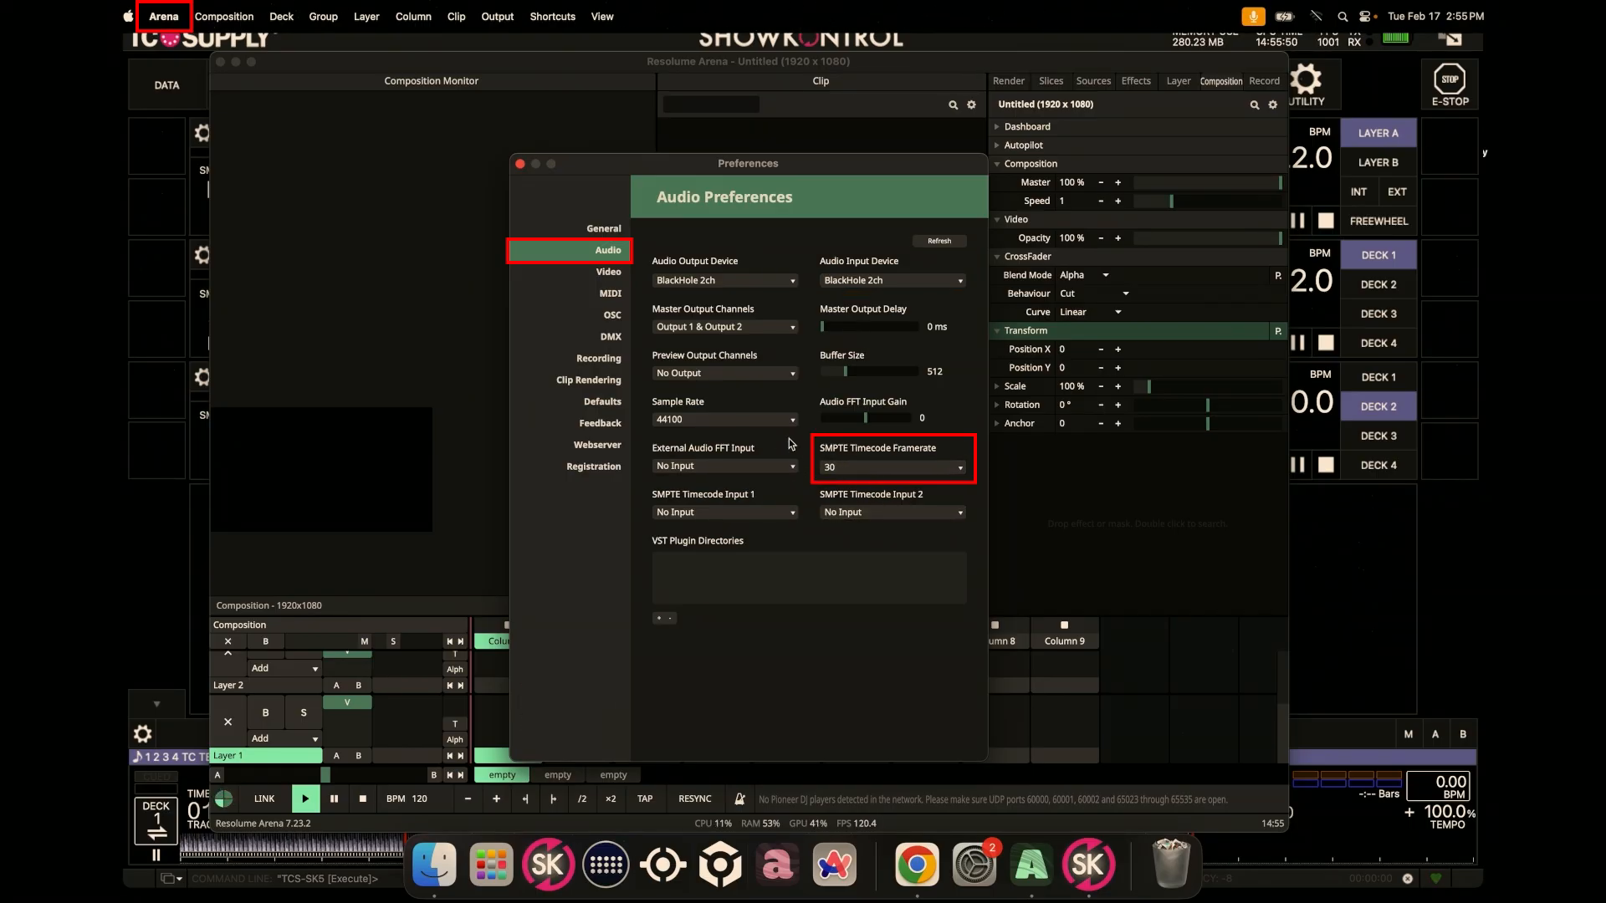
pyautogui.click(709, 511)
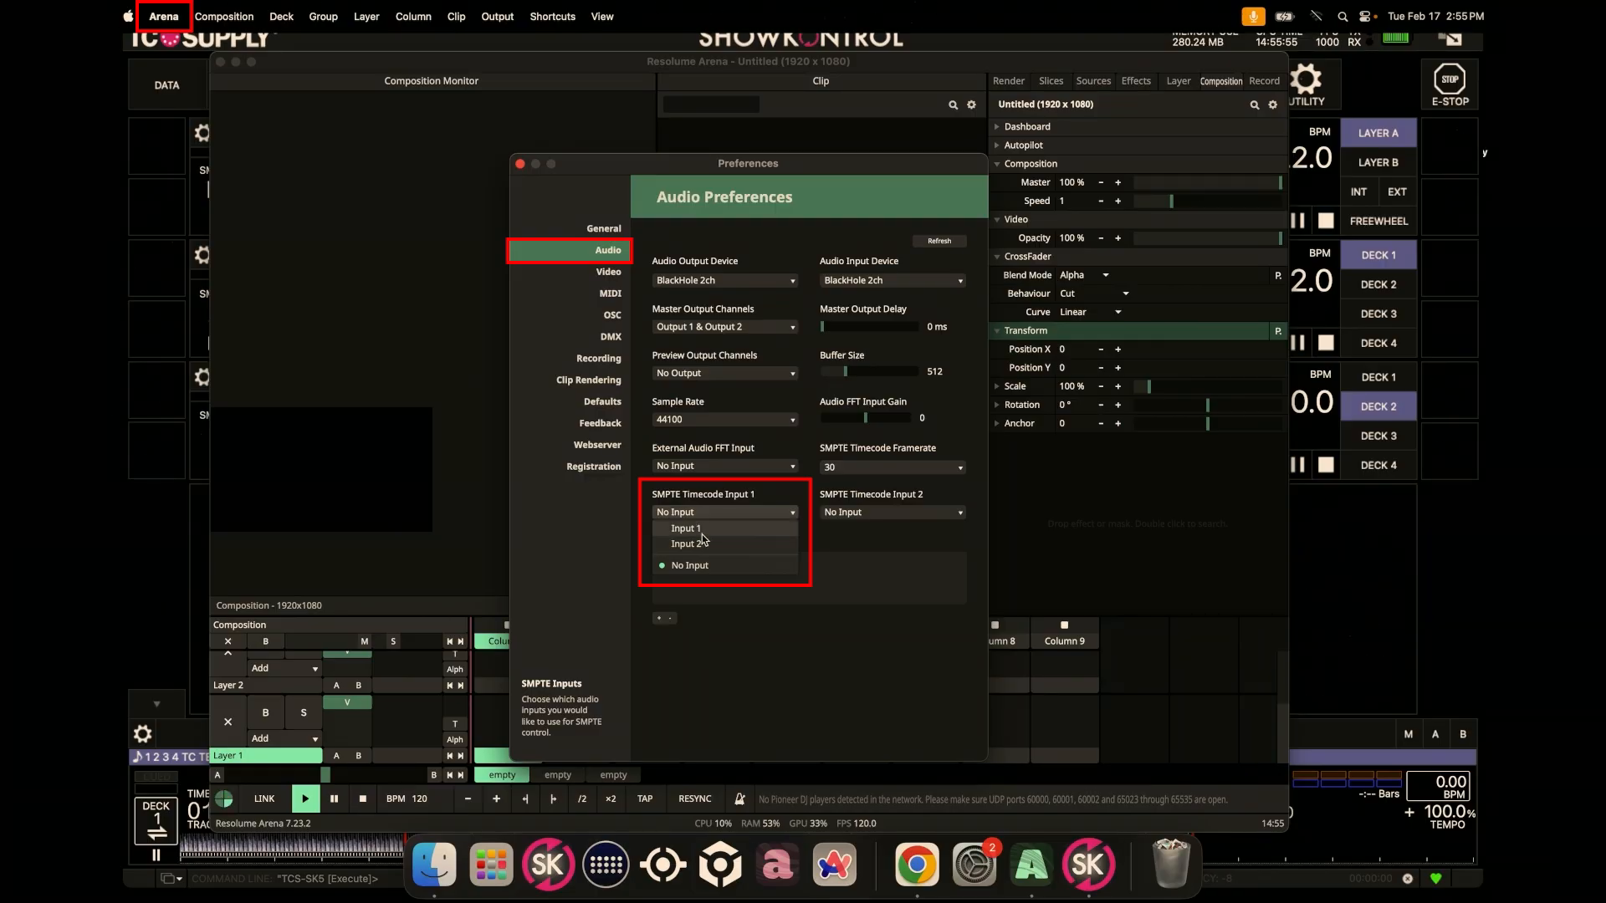
pyautogui.click(701, 532)
# - Check the LTC Master Out settings in ShowKontrol, then close Arena's preferences and show its SMPTE panel
pyautogui.click(1361, 527)
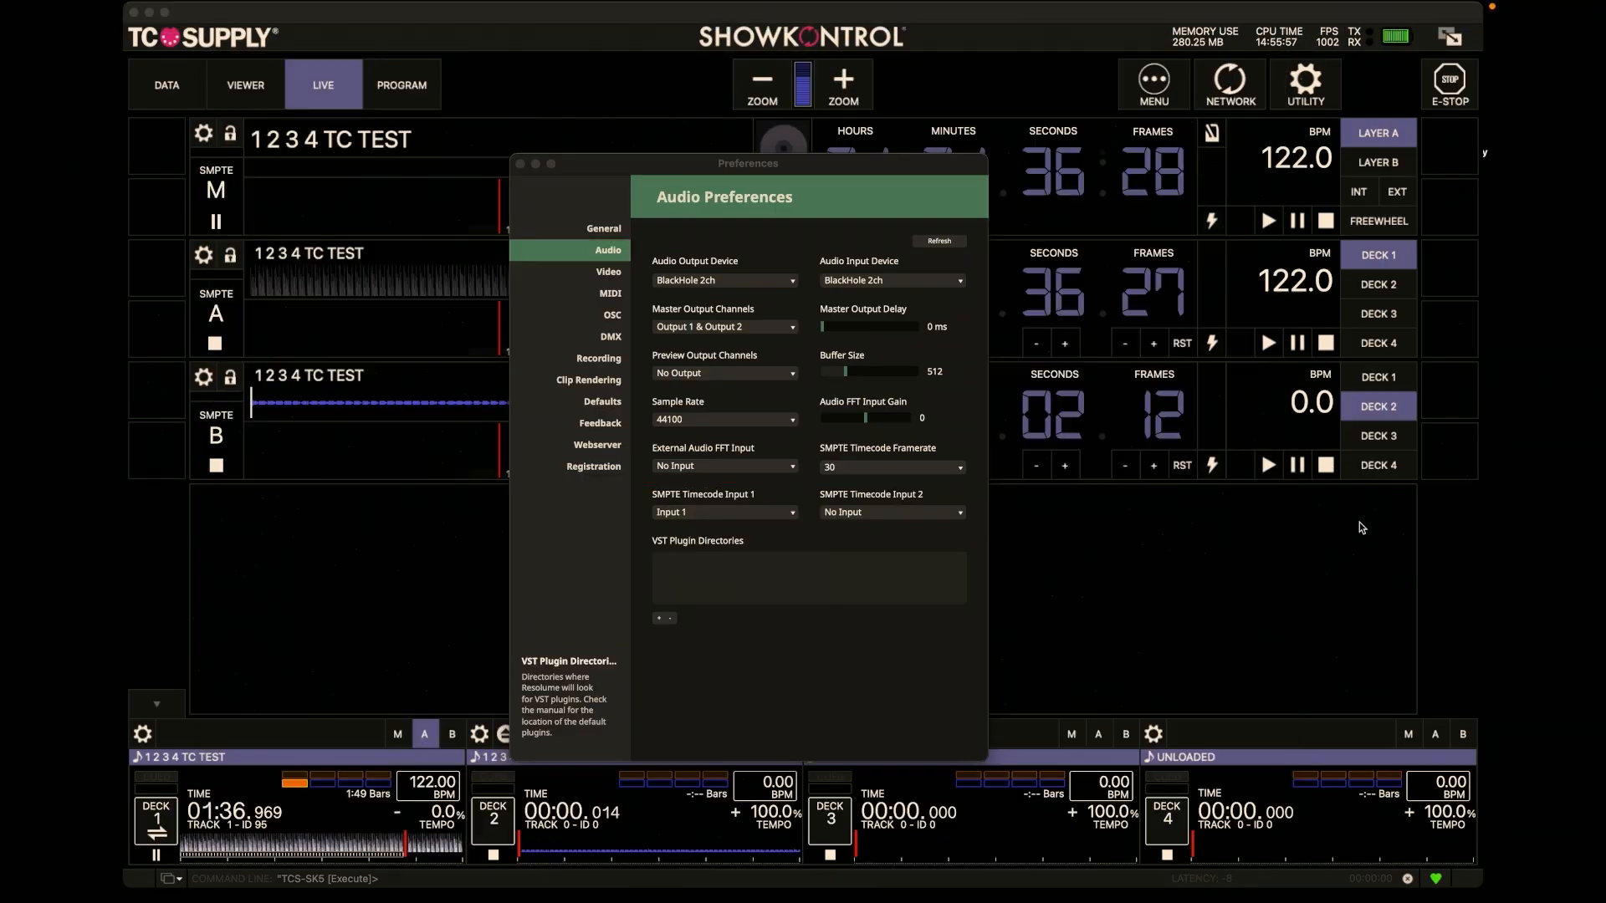
pyautogui.click(1305, 83)
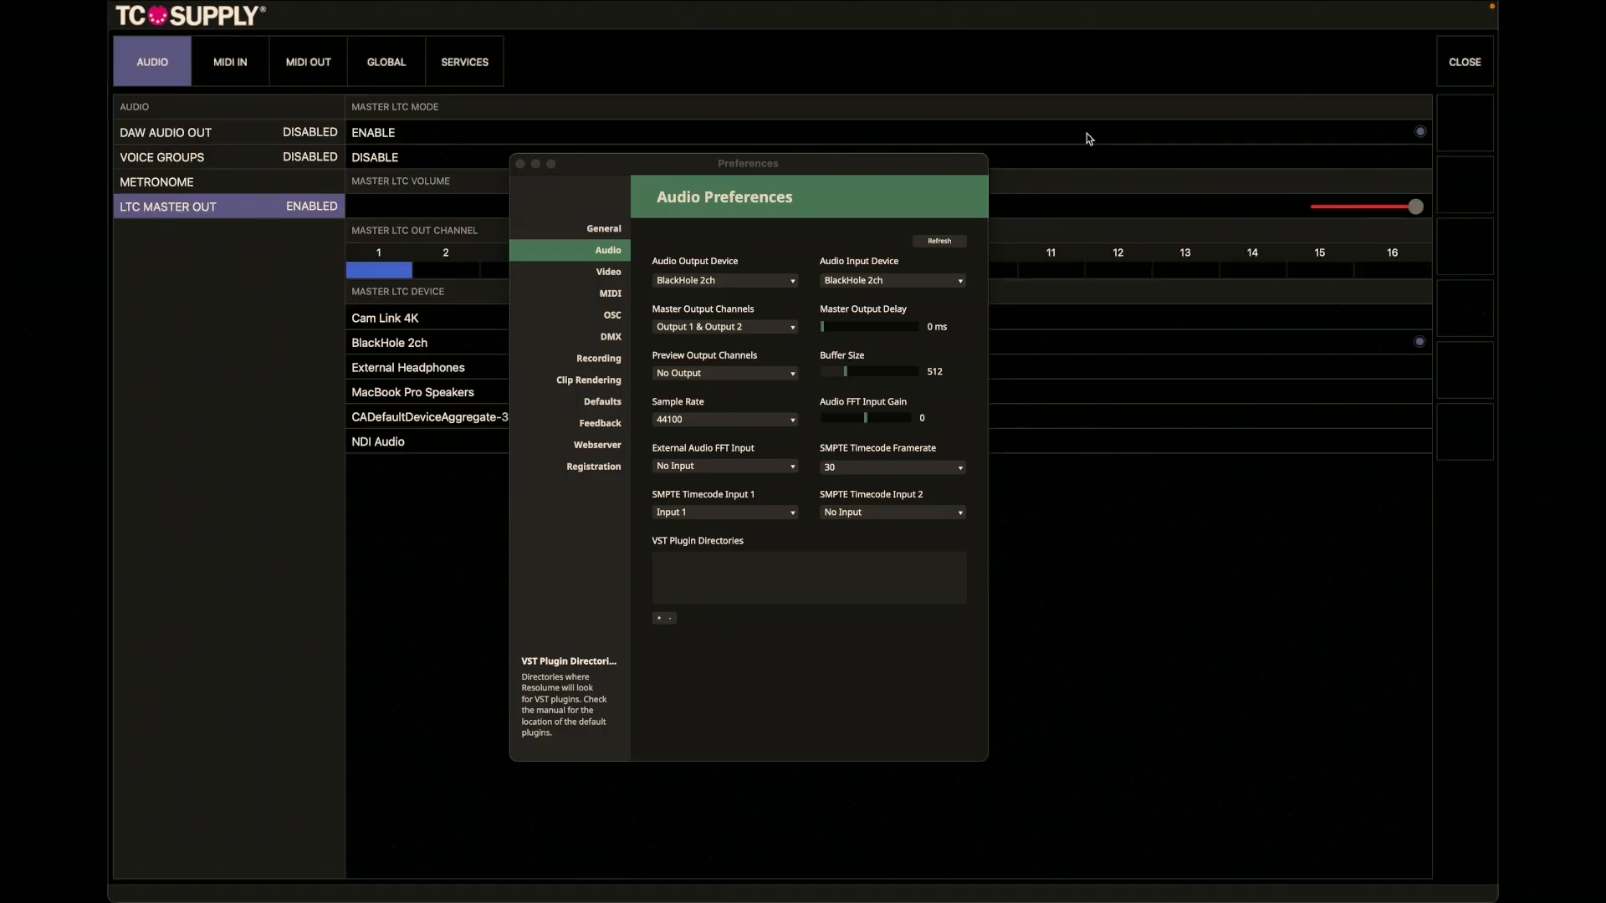
pyautogui.click(520, 165)
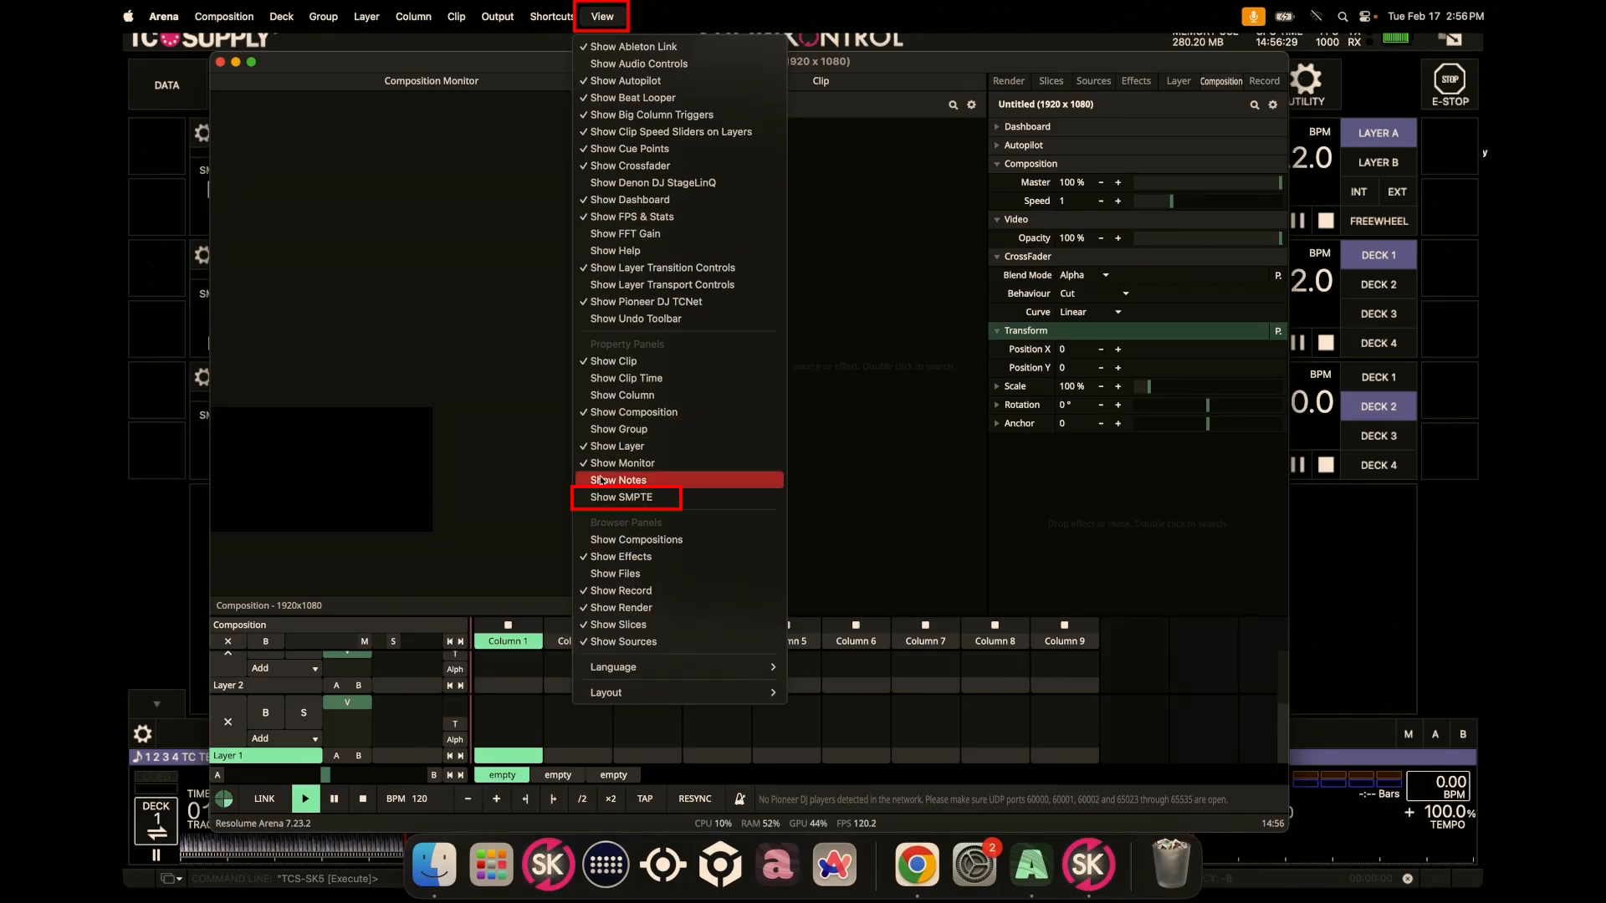
pyautogui.click(620, 496)
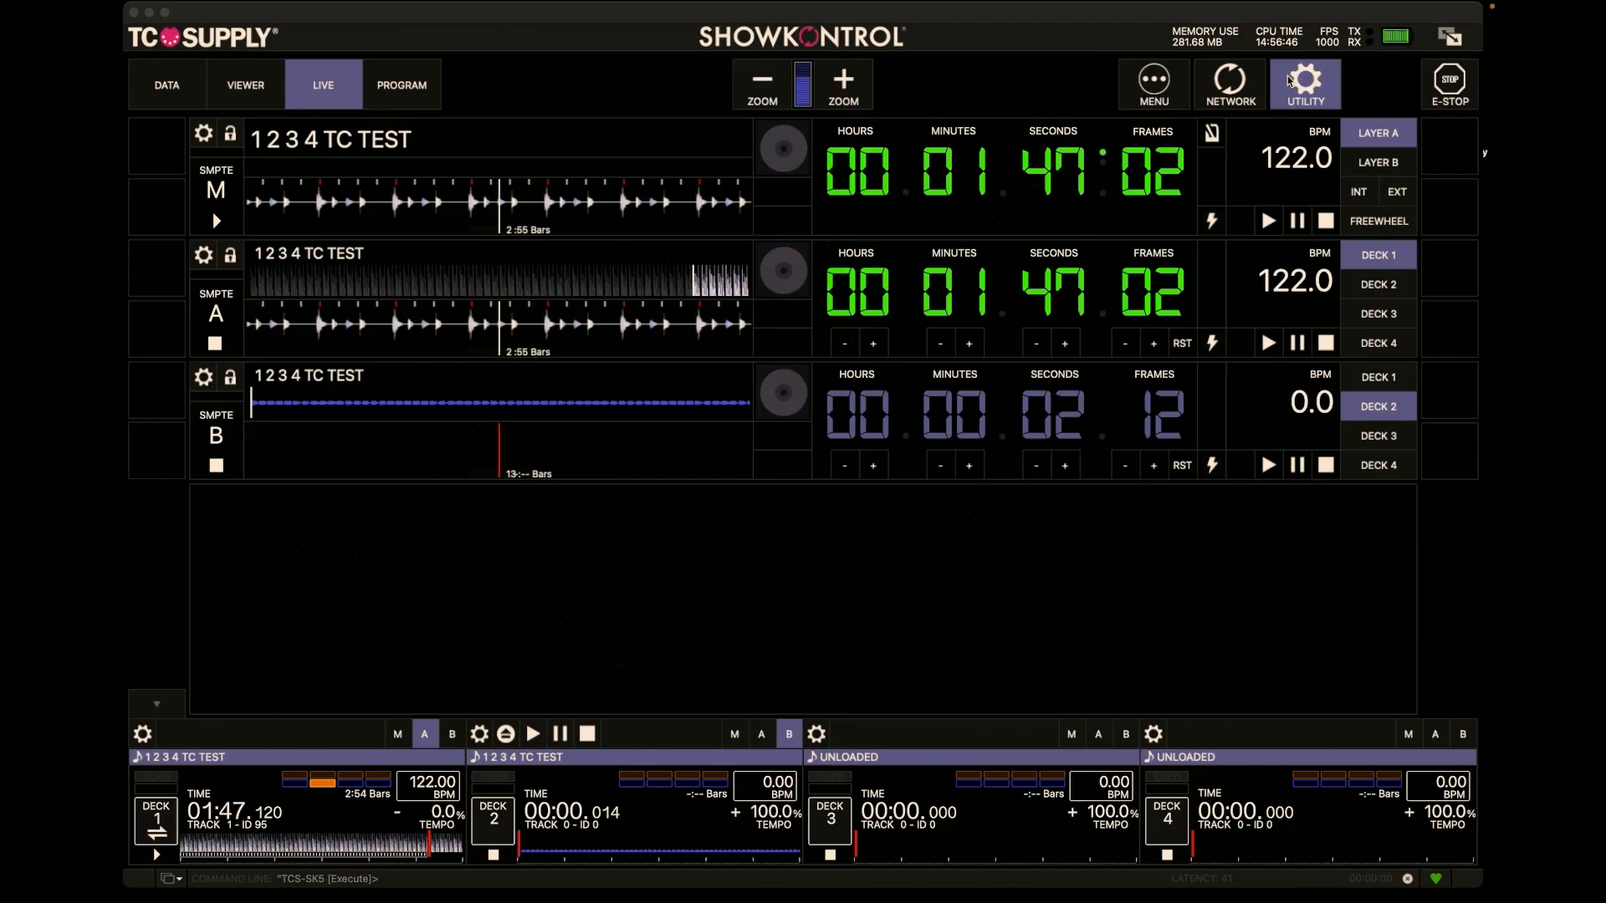
# - Lower the master LTC volume in ShowKontrol's audio utility settings and return to the live view
pyautogui.click(1296, 82)
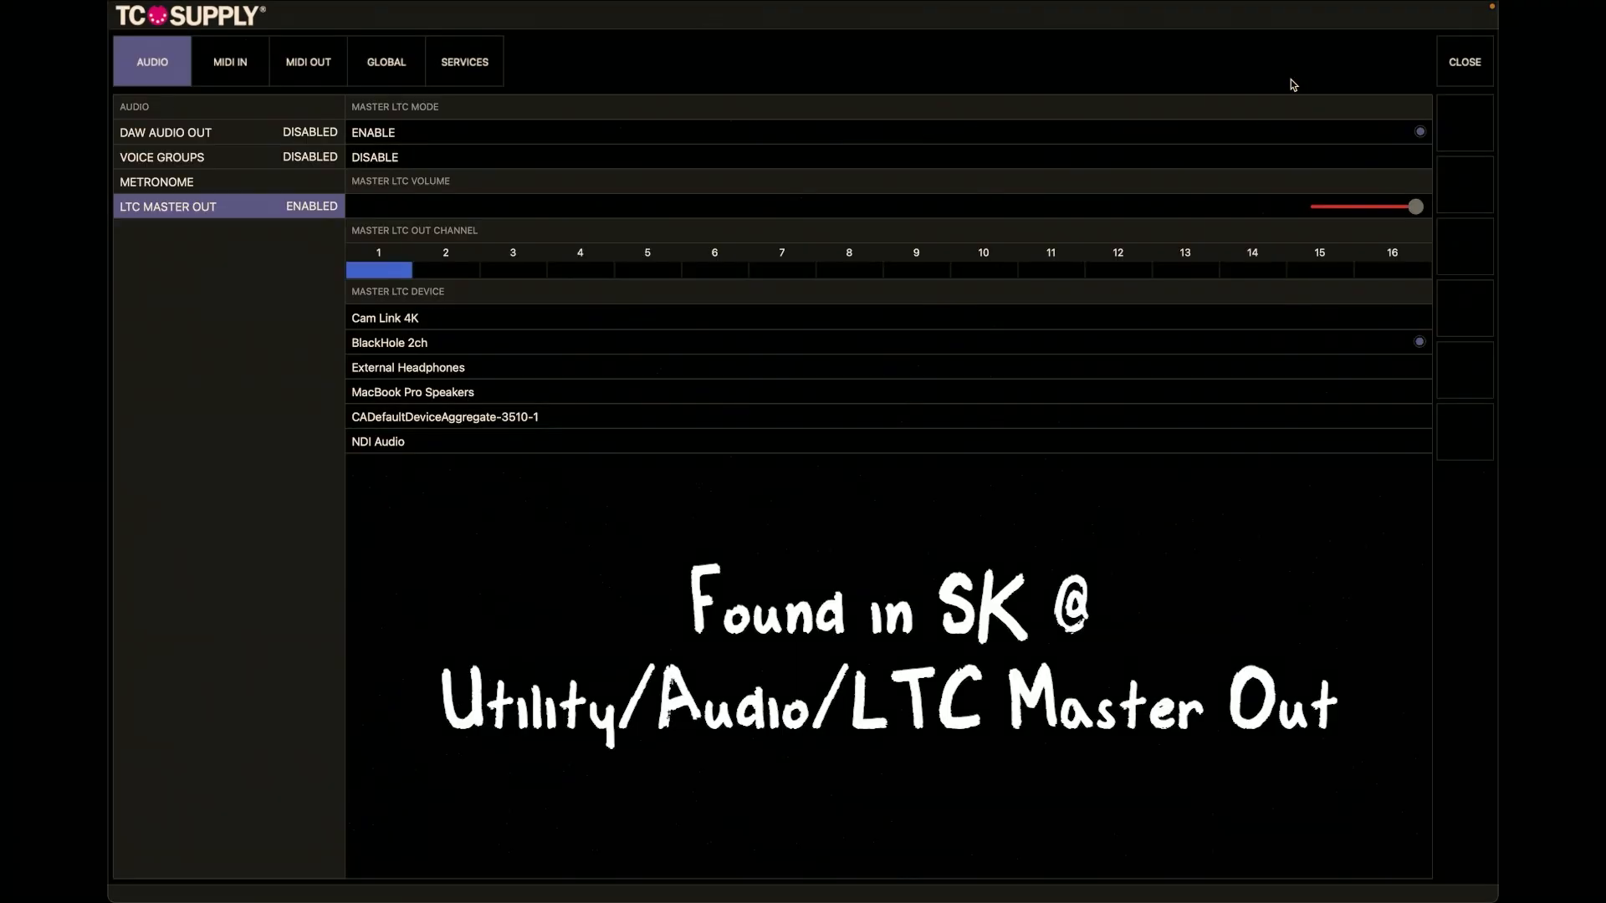
pyautogui.moveTo(1415, 207); pyautogui.dragTo(1347, 208)
pyautogui.click(1455, 70)
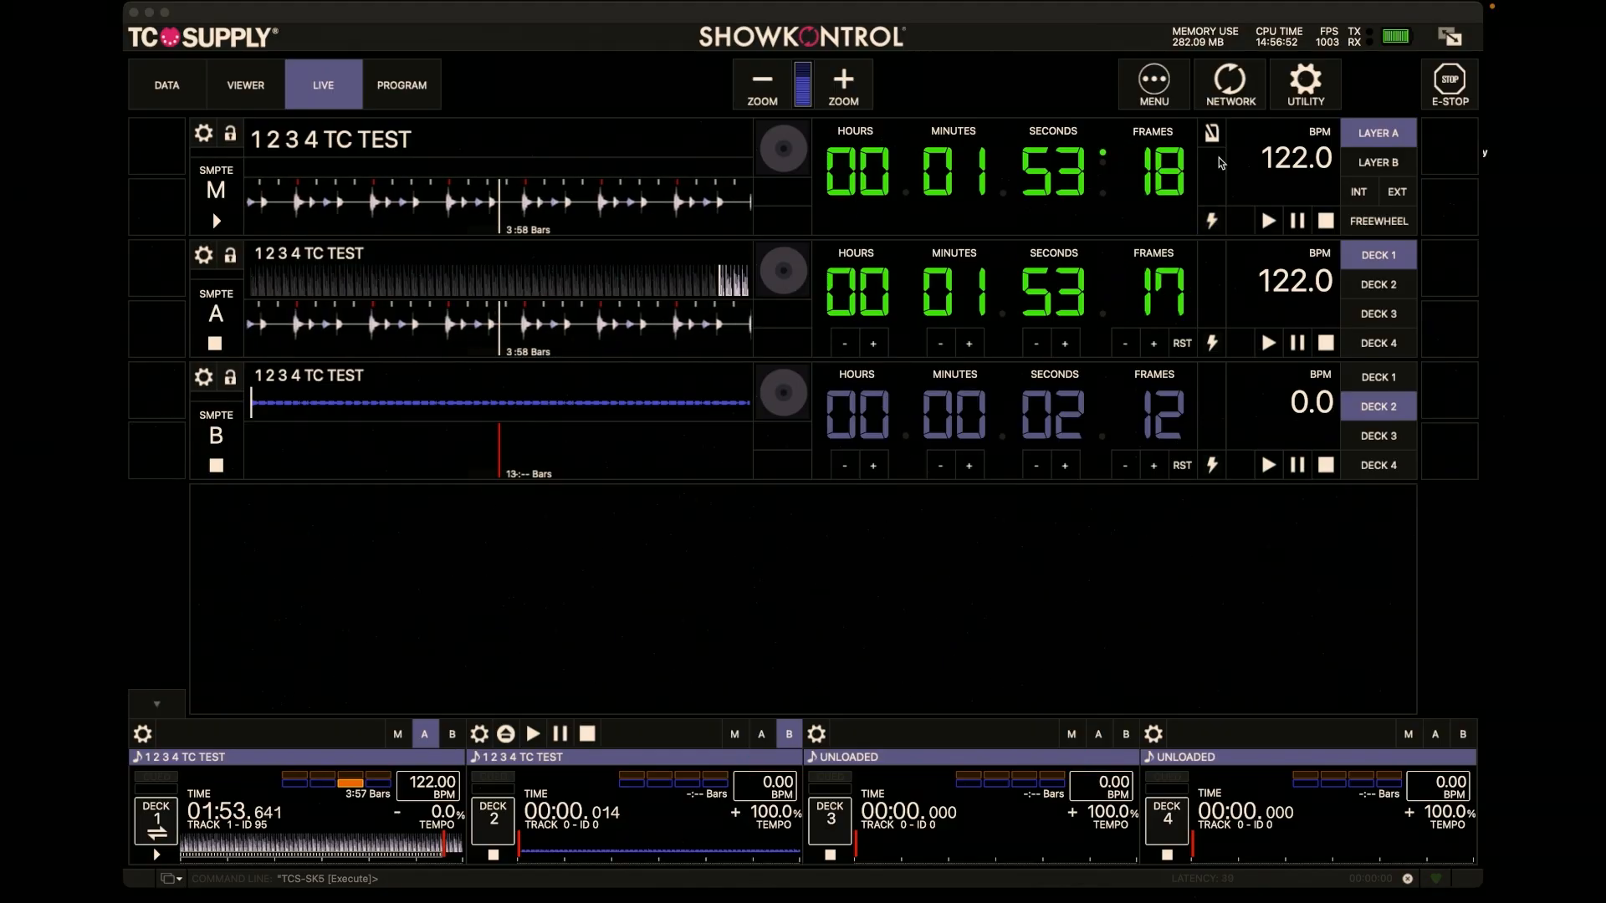
# - Move the ShowKontrol window aside and bring Resolume Arena forward to check the incoming timecode on SMPTE Input 1
pyautogui.moveTo(1239, 10); pyautogui.dragTo(1096, 535)
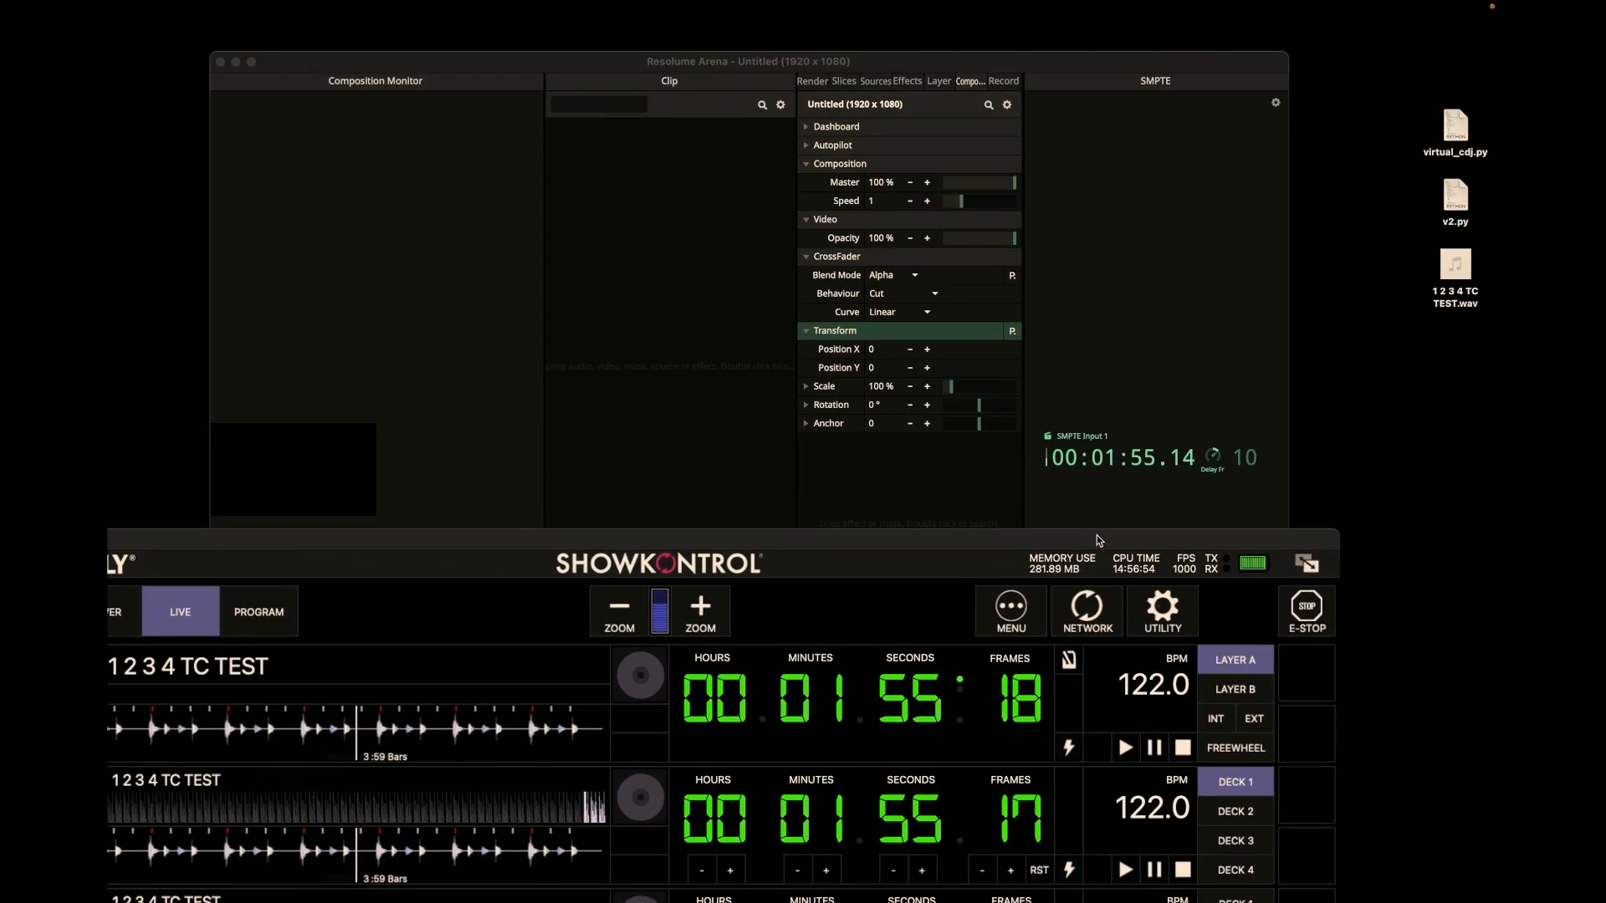
pyautogui.click(1080, 71)
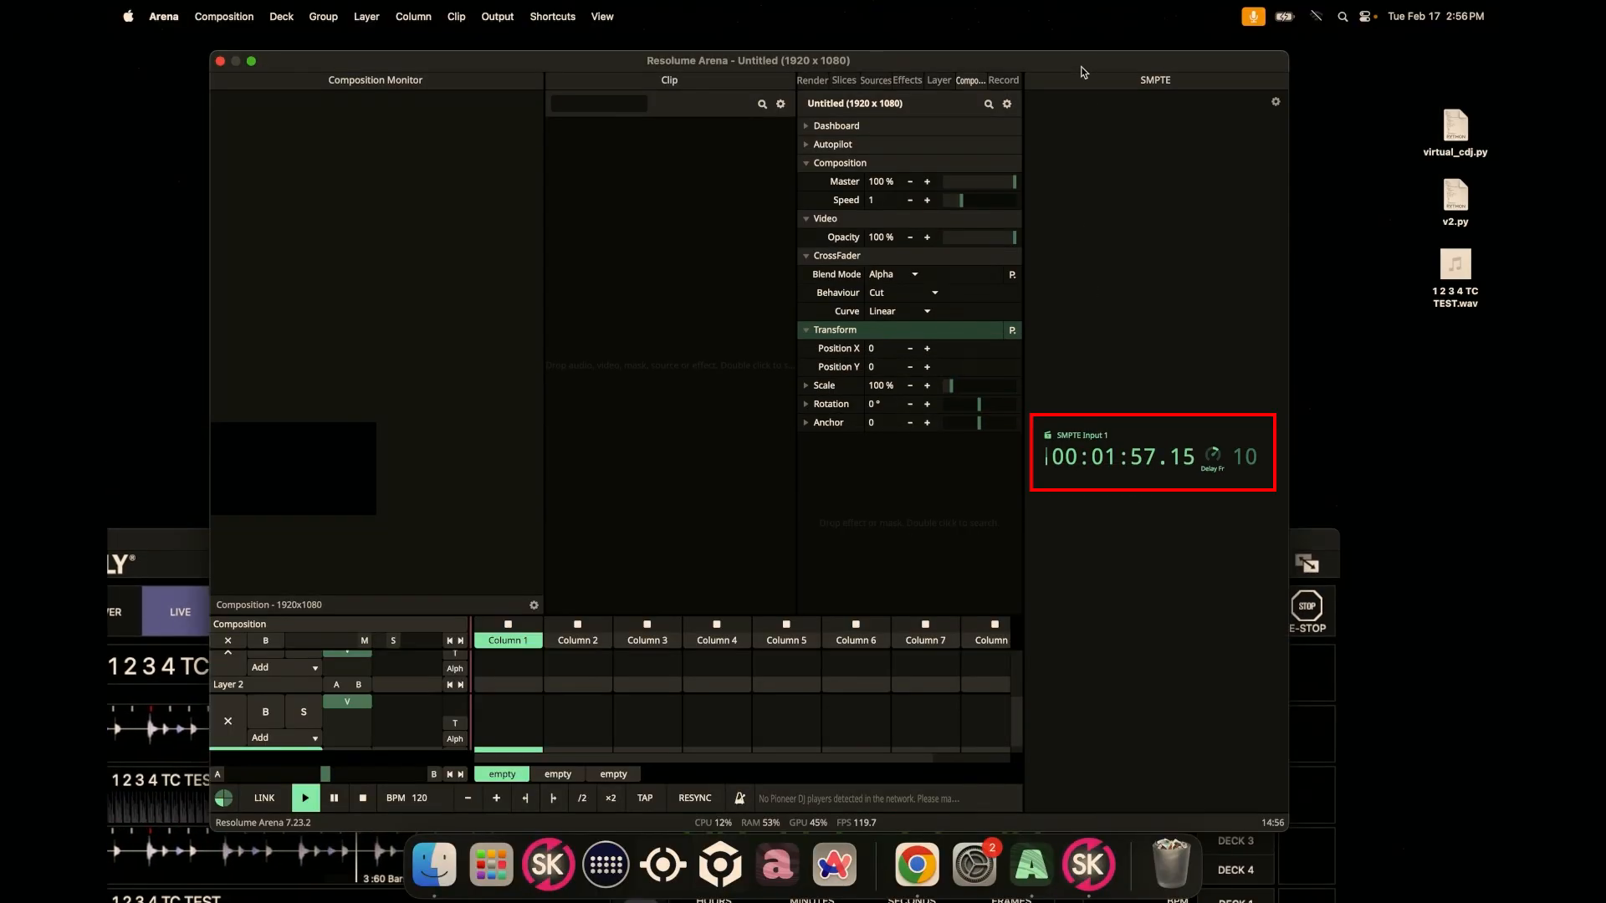
pyautogui.moveTo(1081, 71); pyautogui.dragTo(1111, 31)
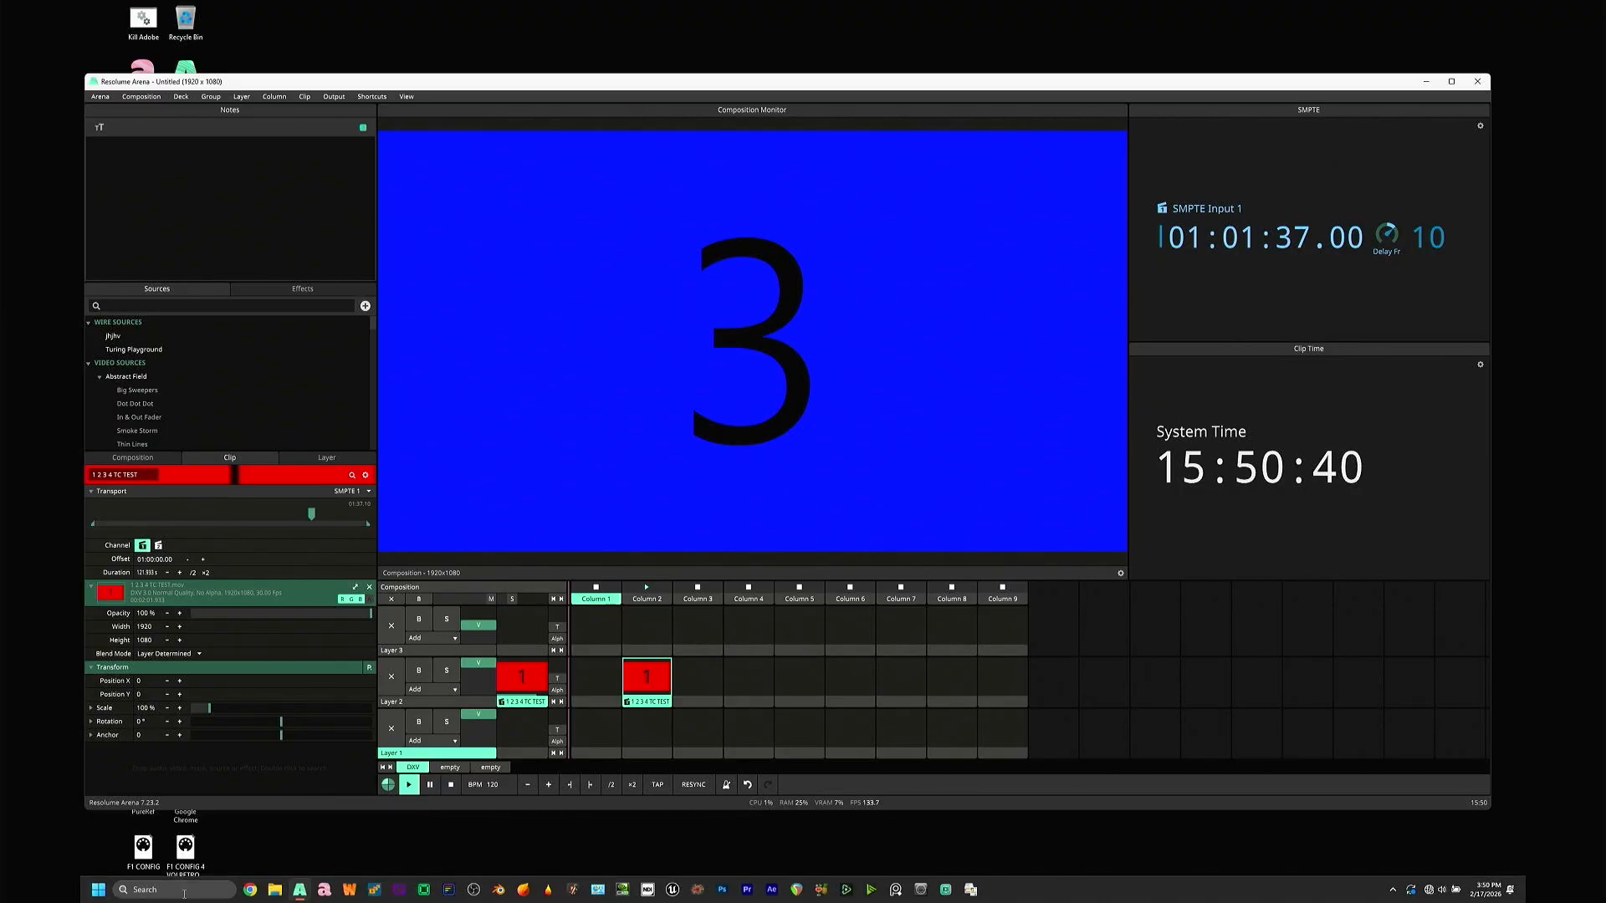
# - On the Windows computer, find Control Panel and open the network adapter settings from the Network and Sharing Center
pyautogui.click(184, 890)
pyautogui.write('CONT')
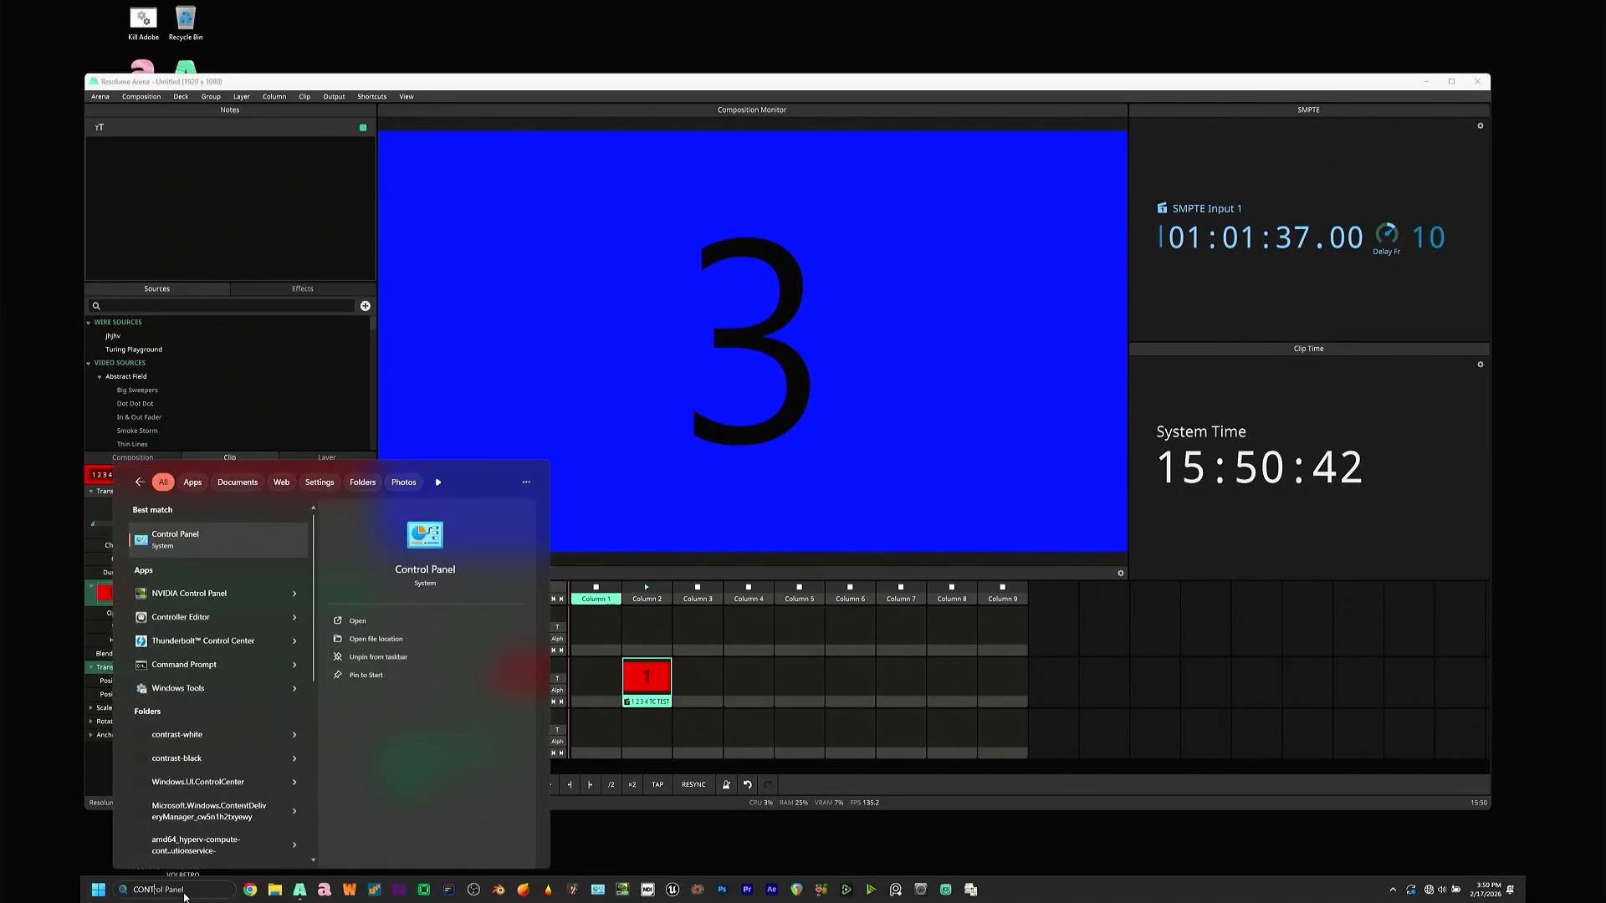
pyautogui.click(244, 553)
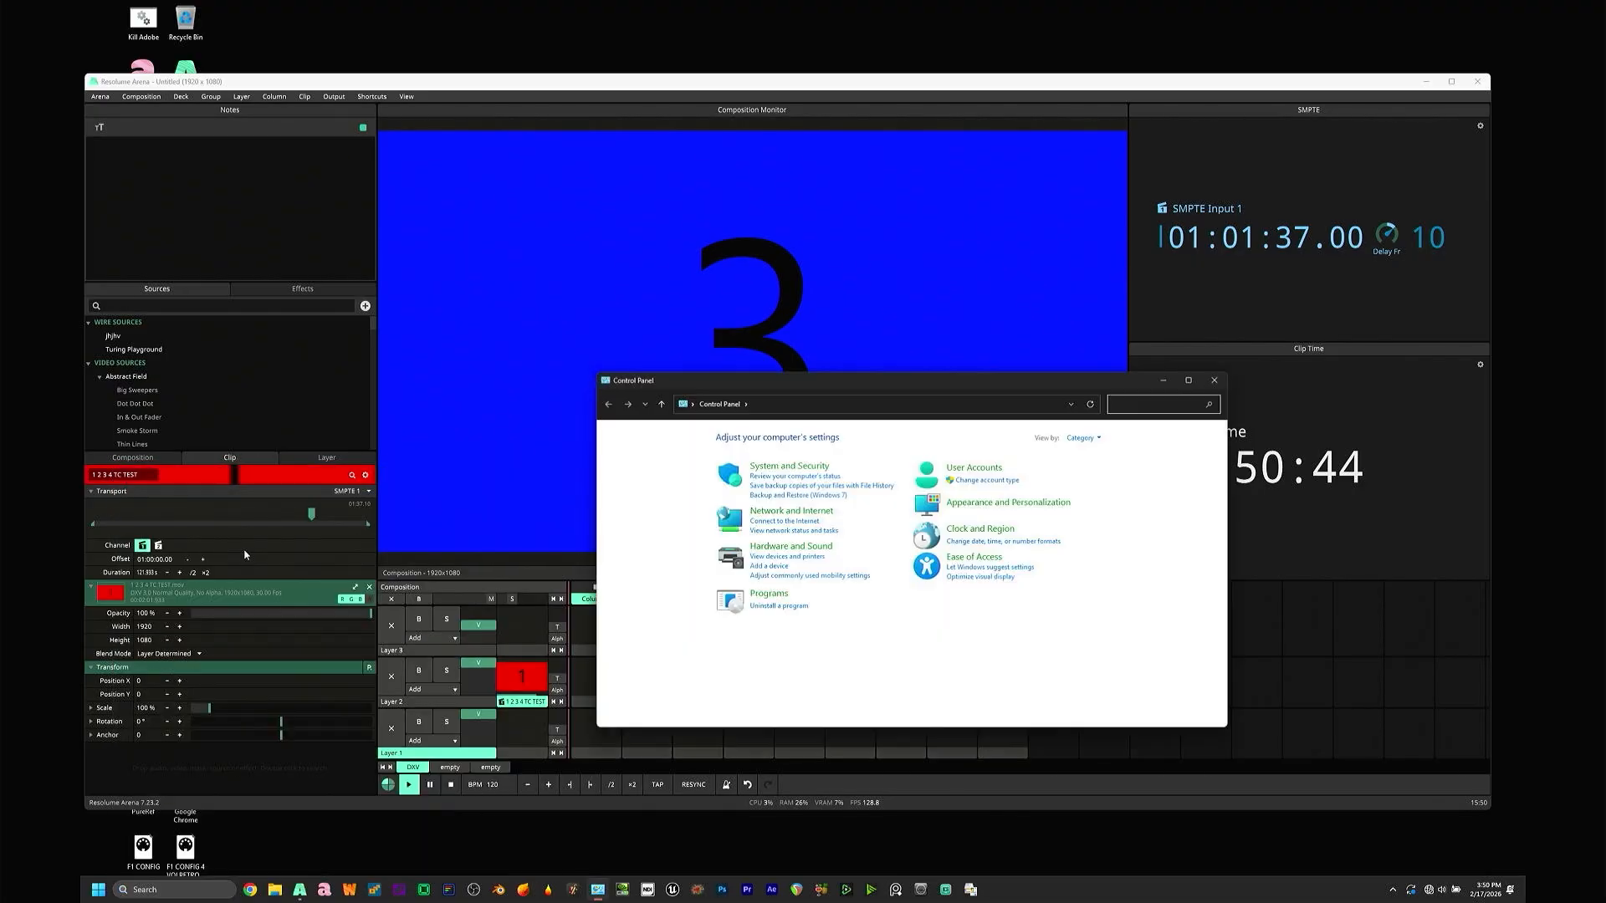
pyautogui.click(787, 516)
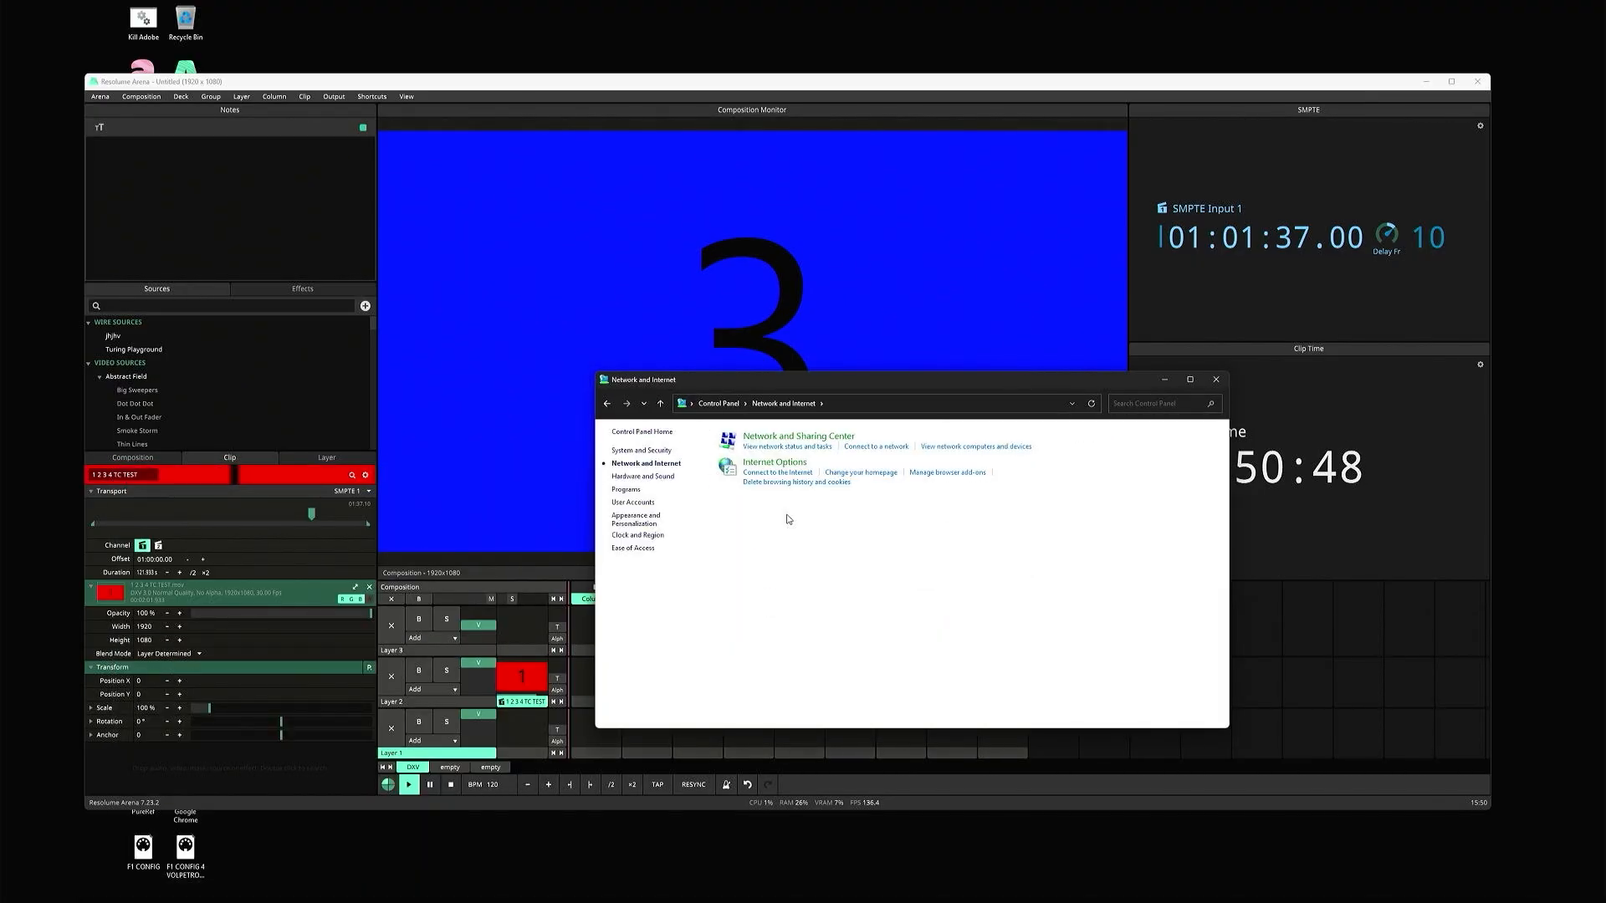
pyautogui.click(776, 437)
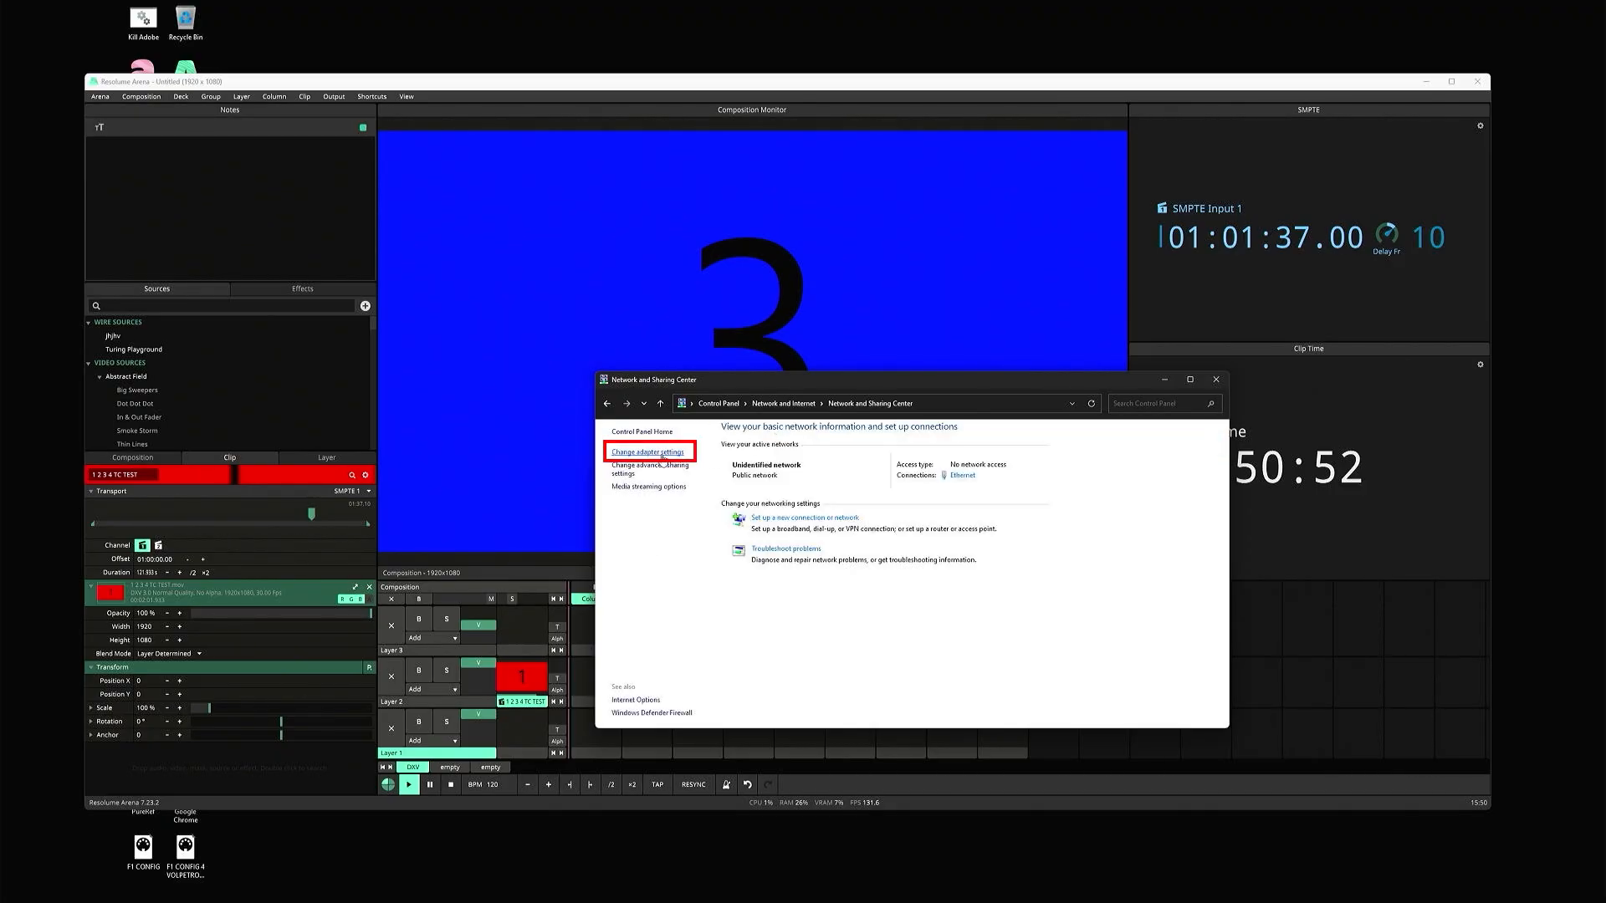
pyautogui.click(662, 453)
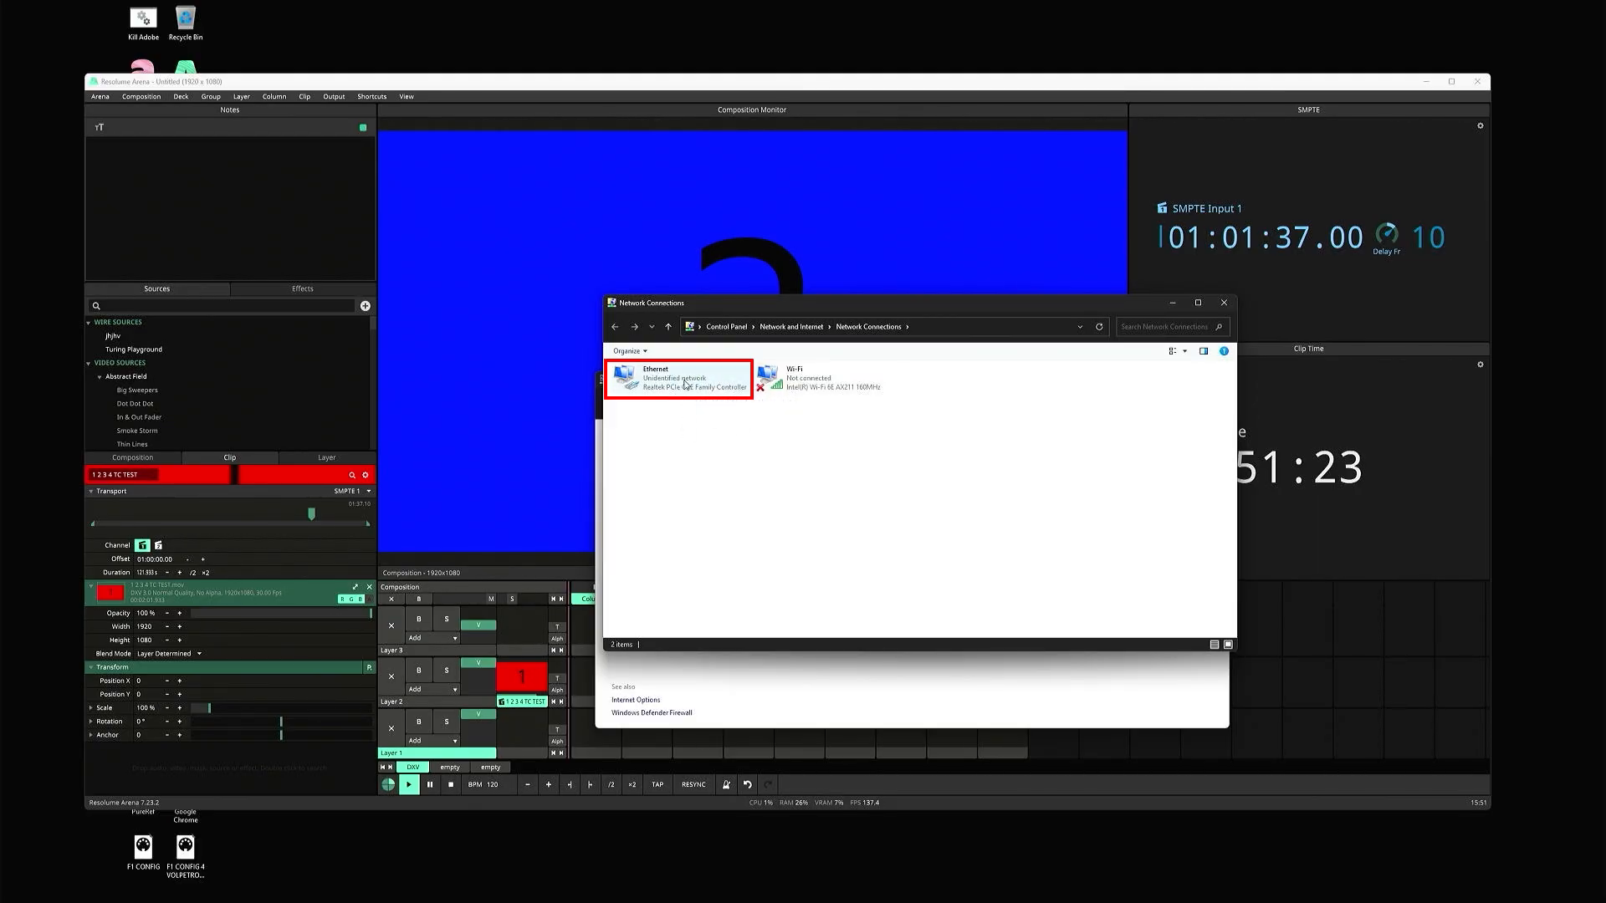
# - Review the static IP address and subnet mask in the Ethernet adapter's IPv4 properties, then close the network windows
pyautogui.doubleClick(686, 384)
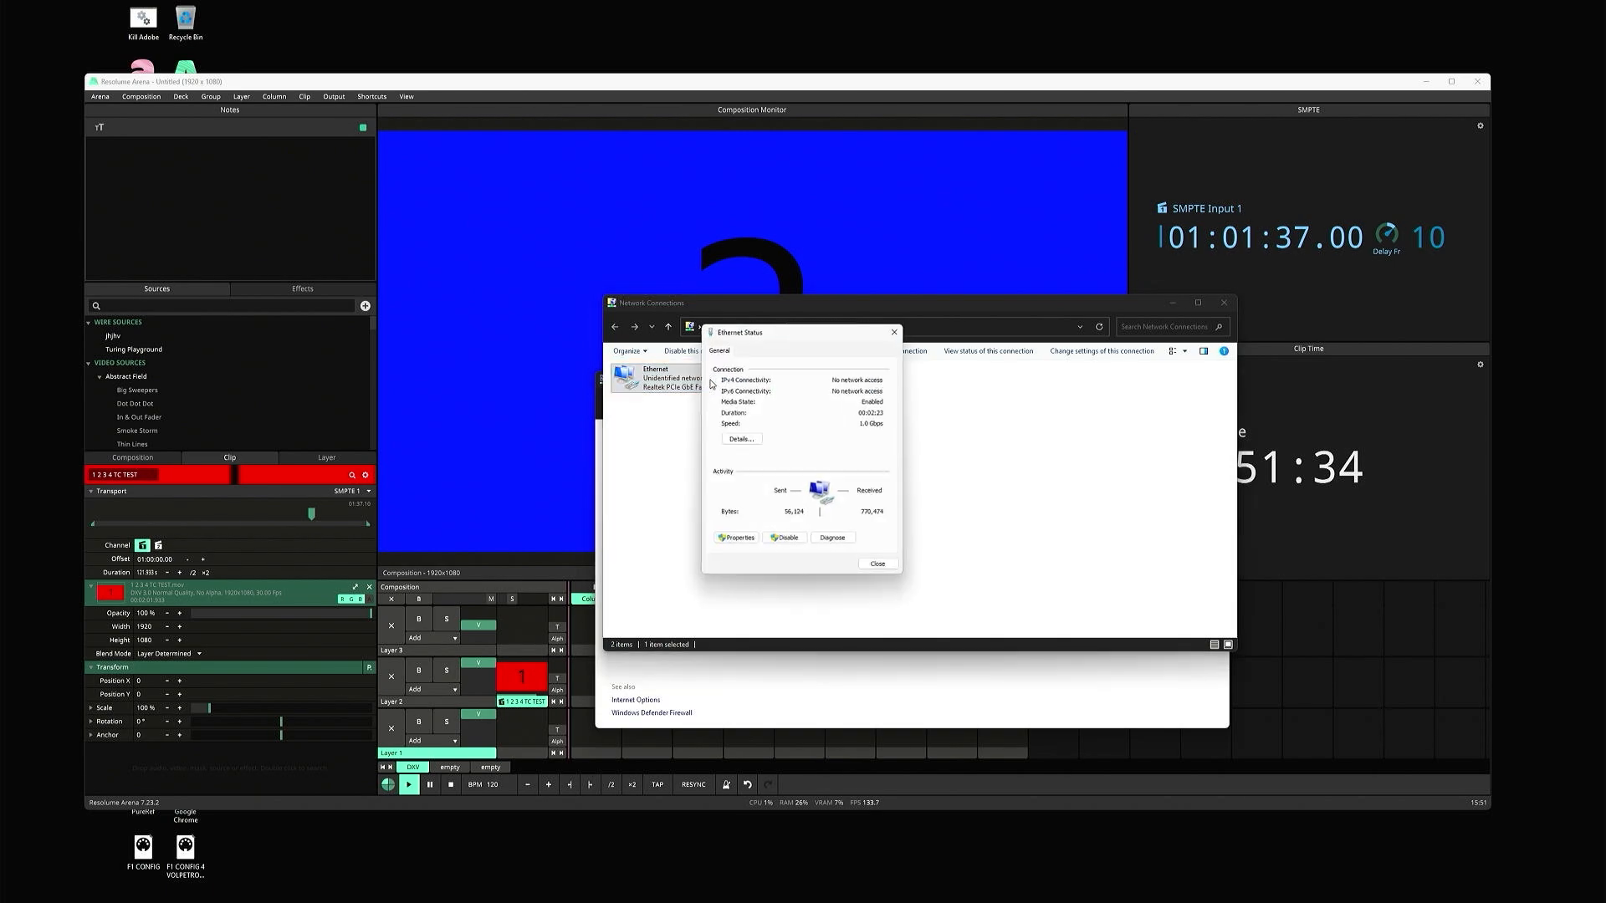
pyautogui.click(726, 539)
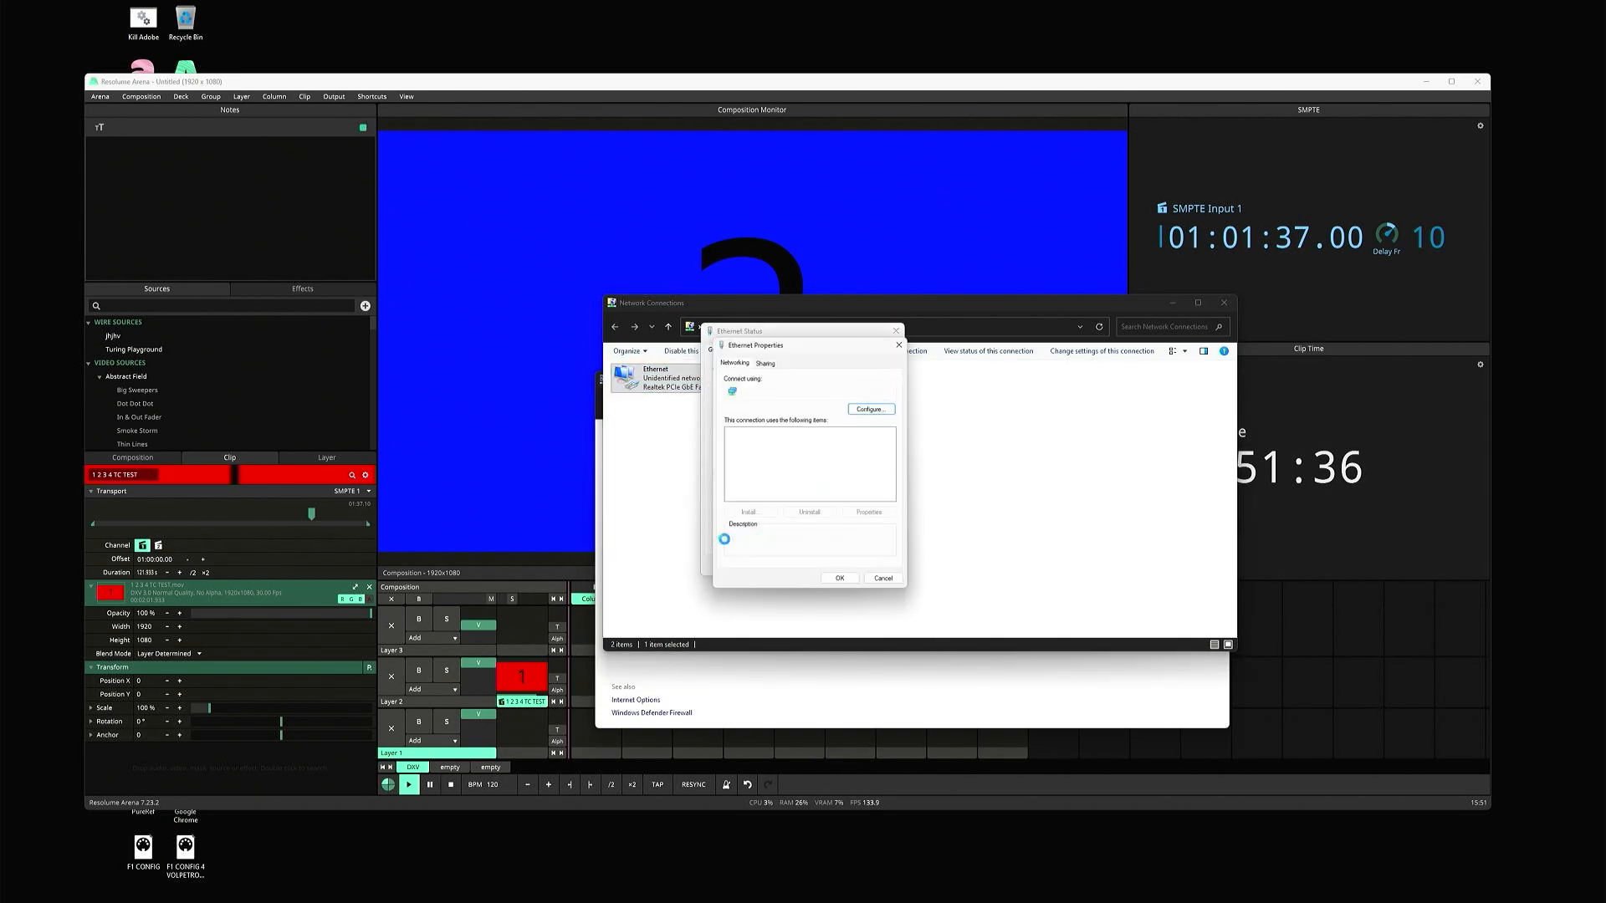
pyautogui.click(813, 462)
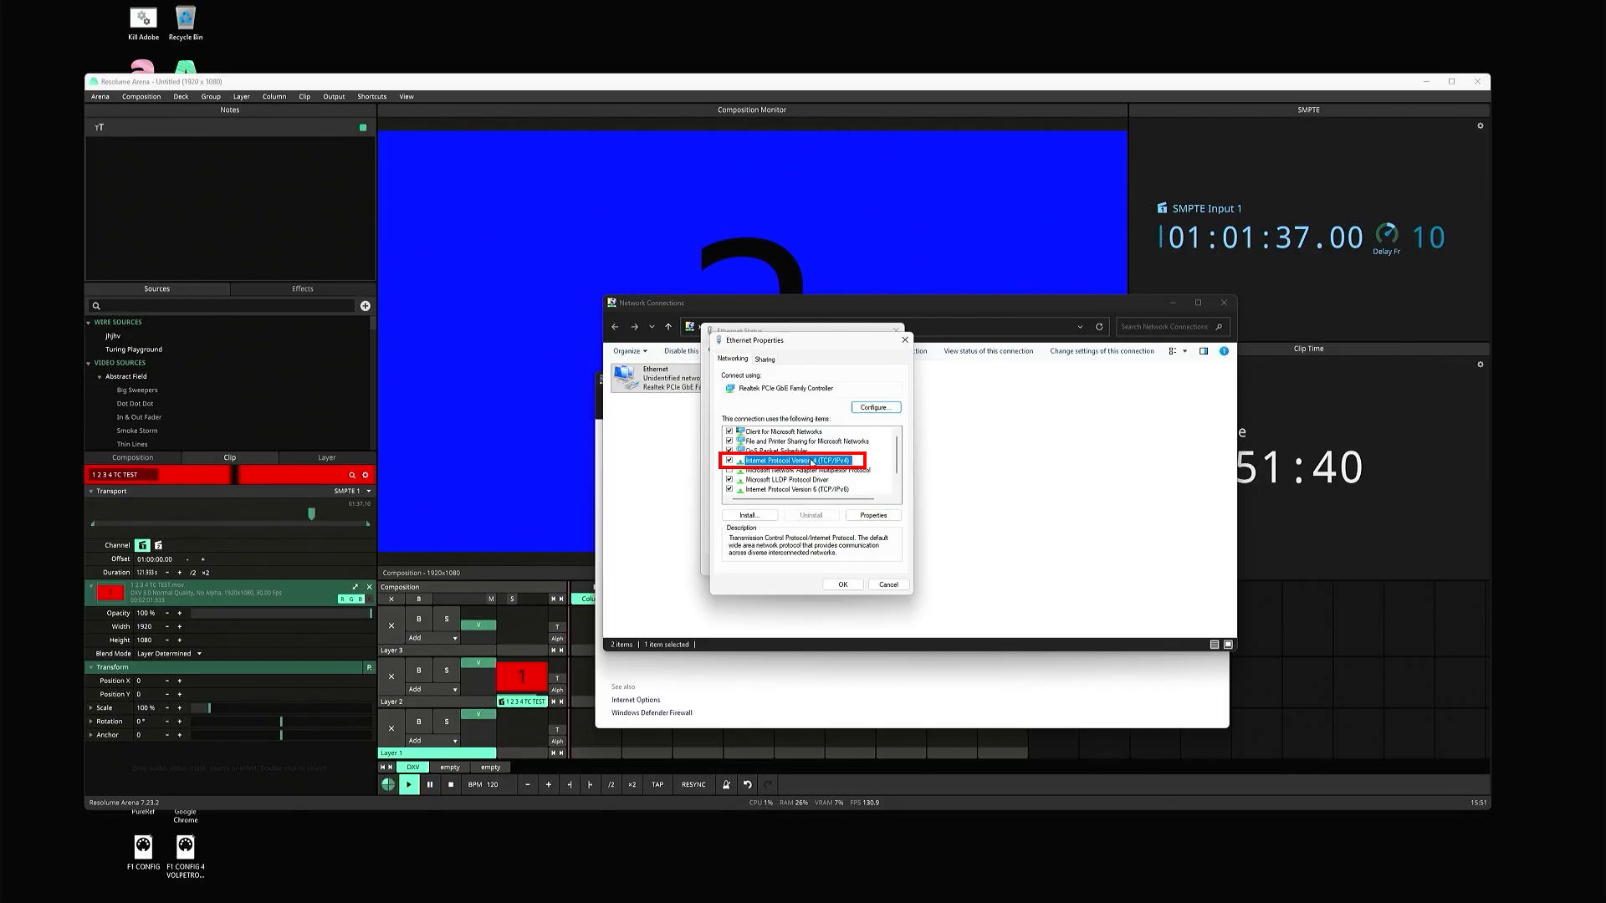
pyautogui.doubleClick(812, 462)
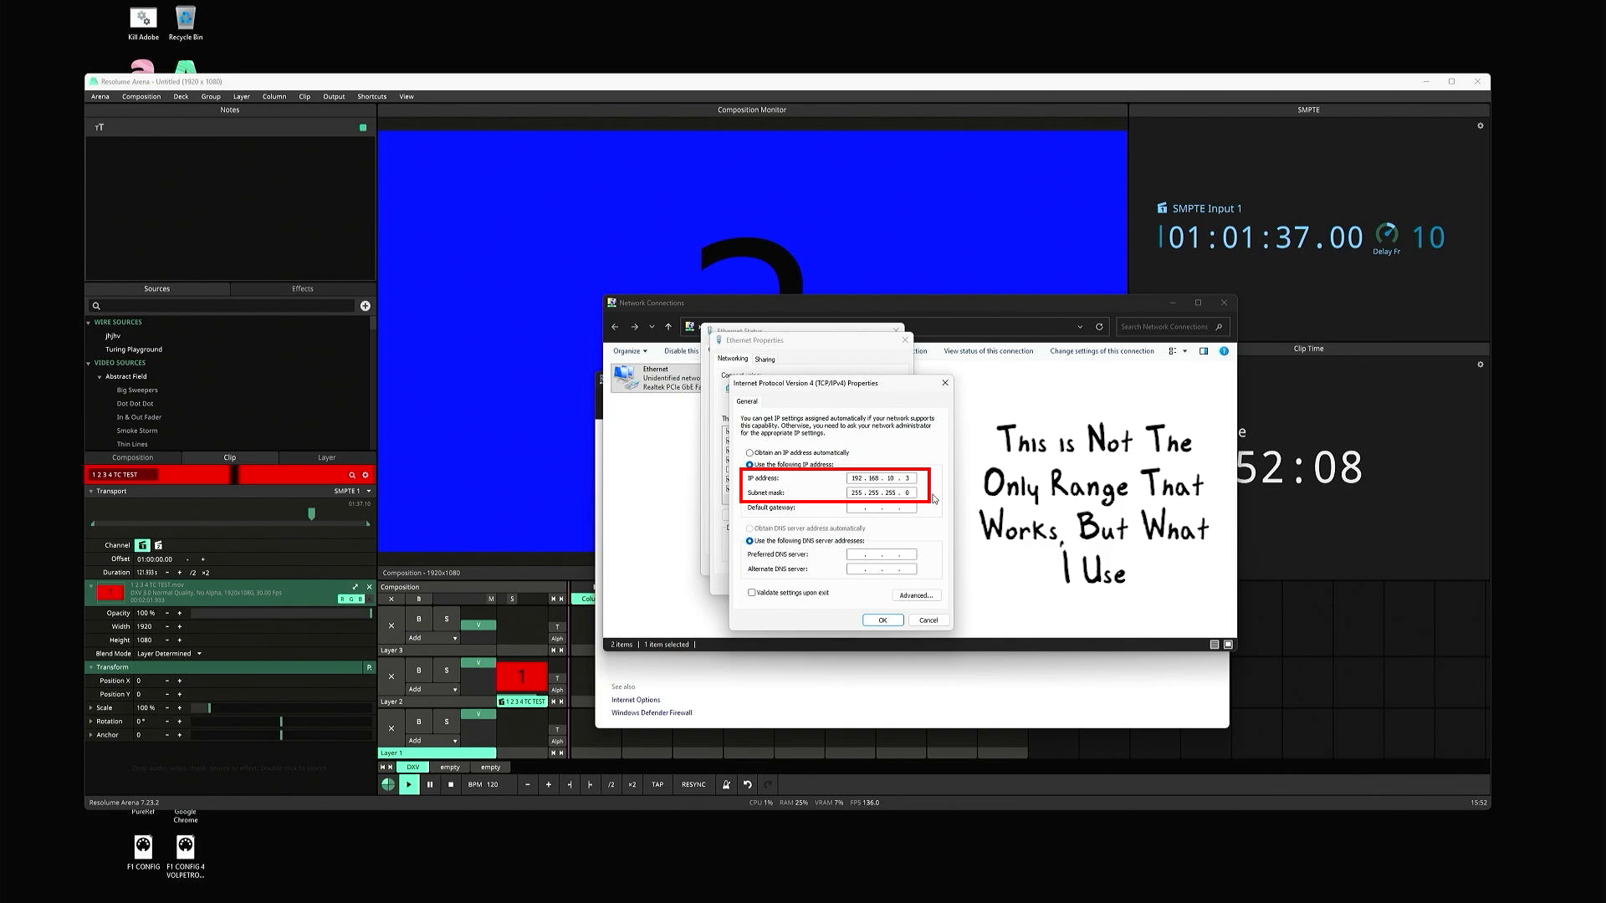
pyautogui.click(882, 620)
pyautogui.click(843, 585)
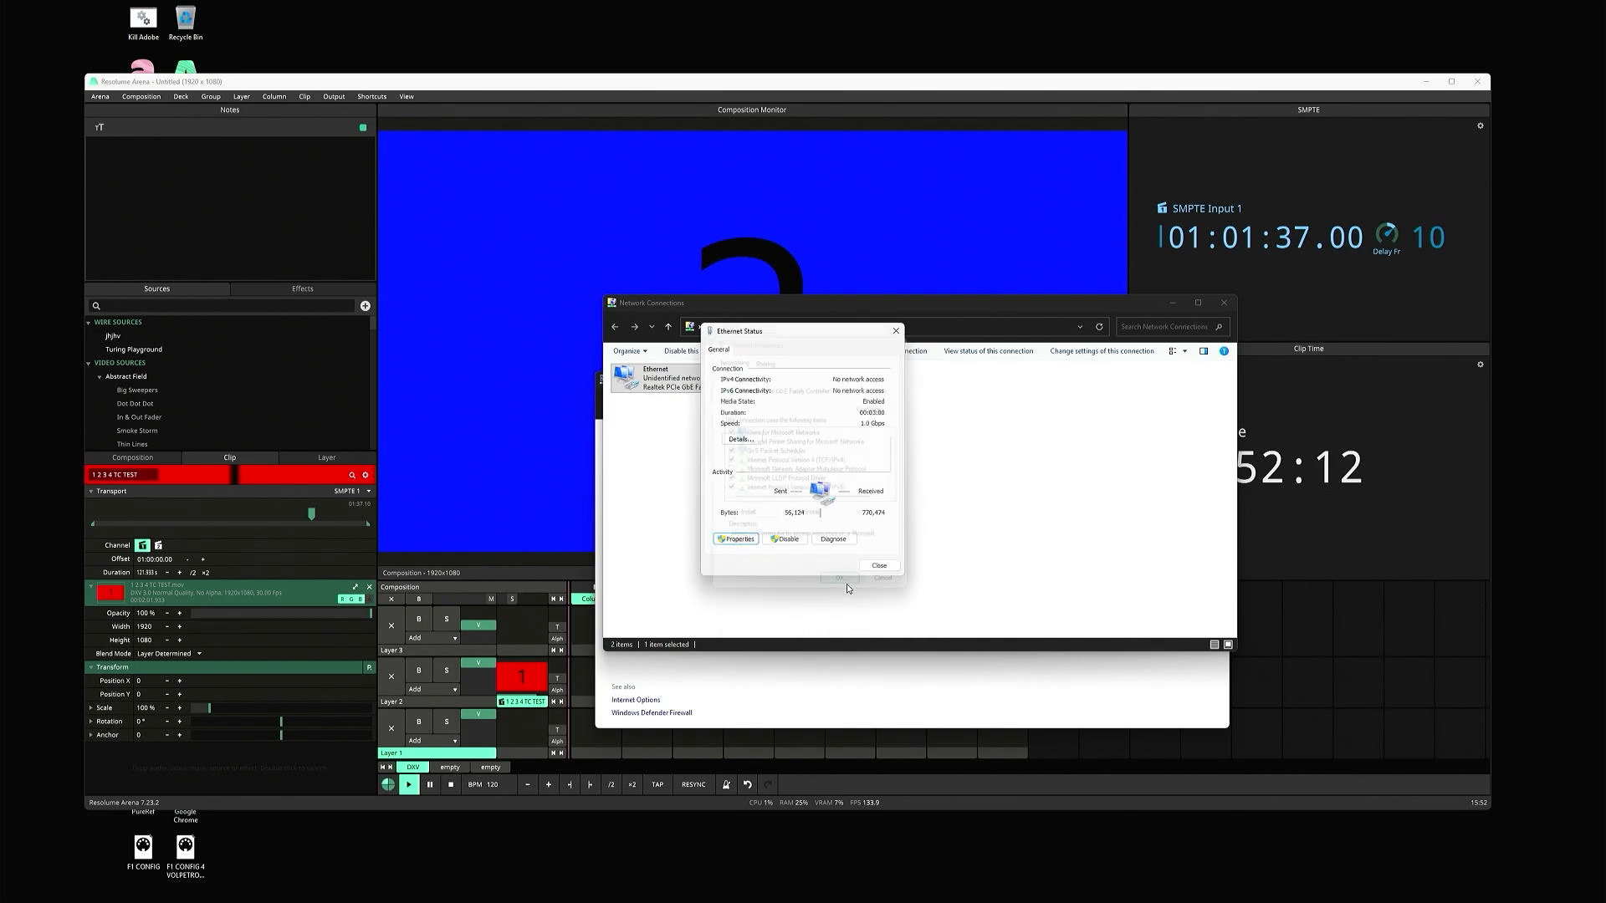
pyautogui.click(869, 569)
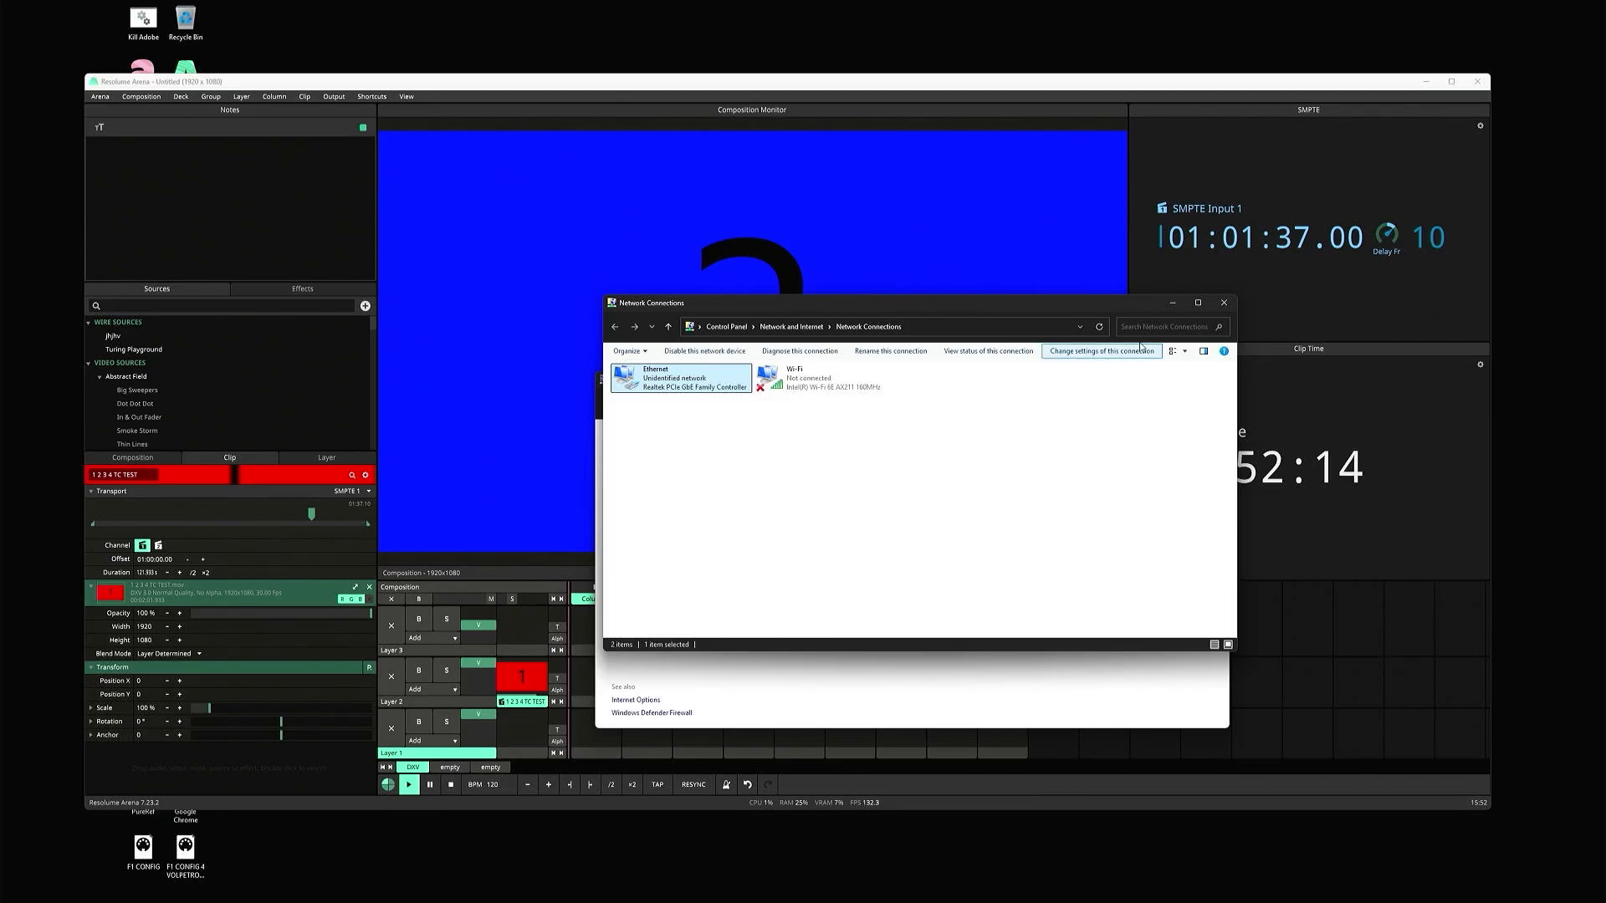
pyautogui.click(1226, 303)
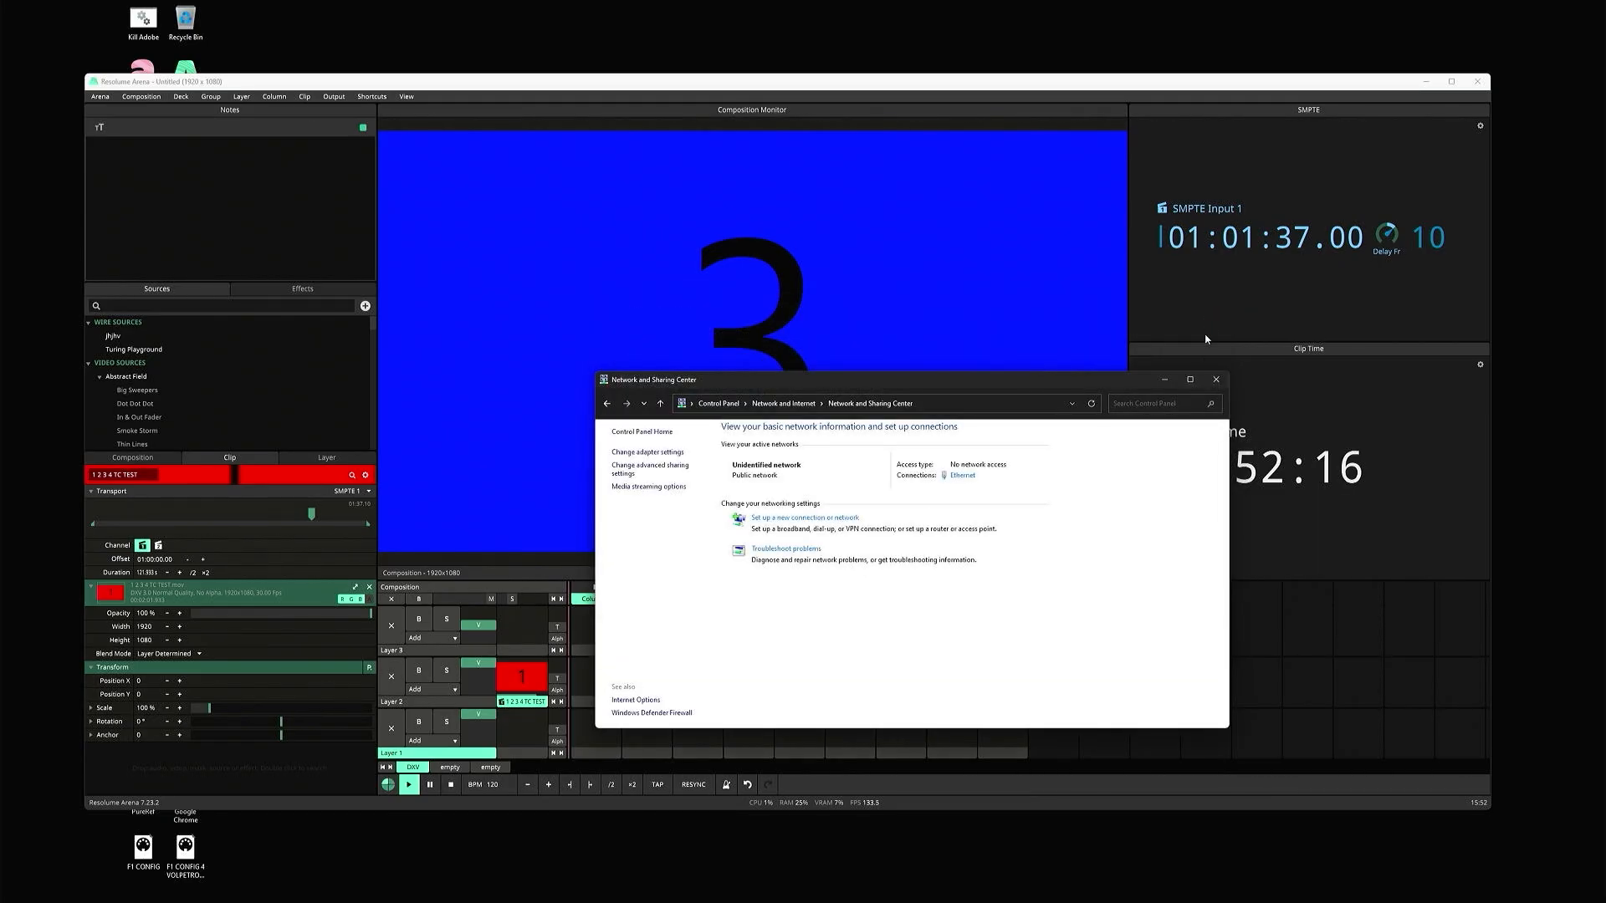
pyautogui.click(1209, 383)
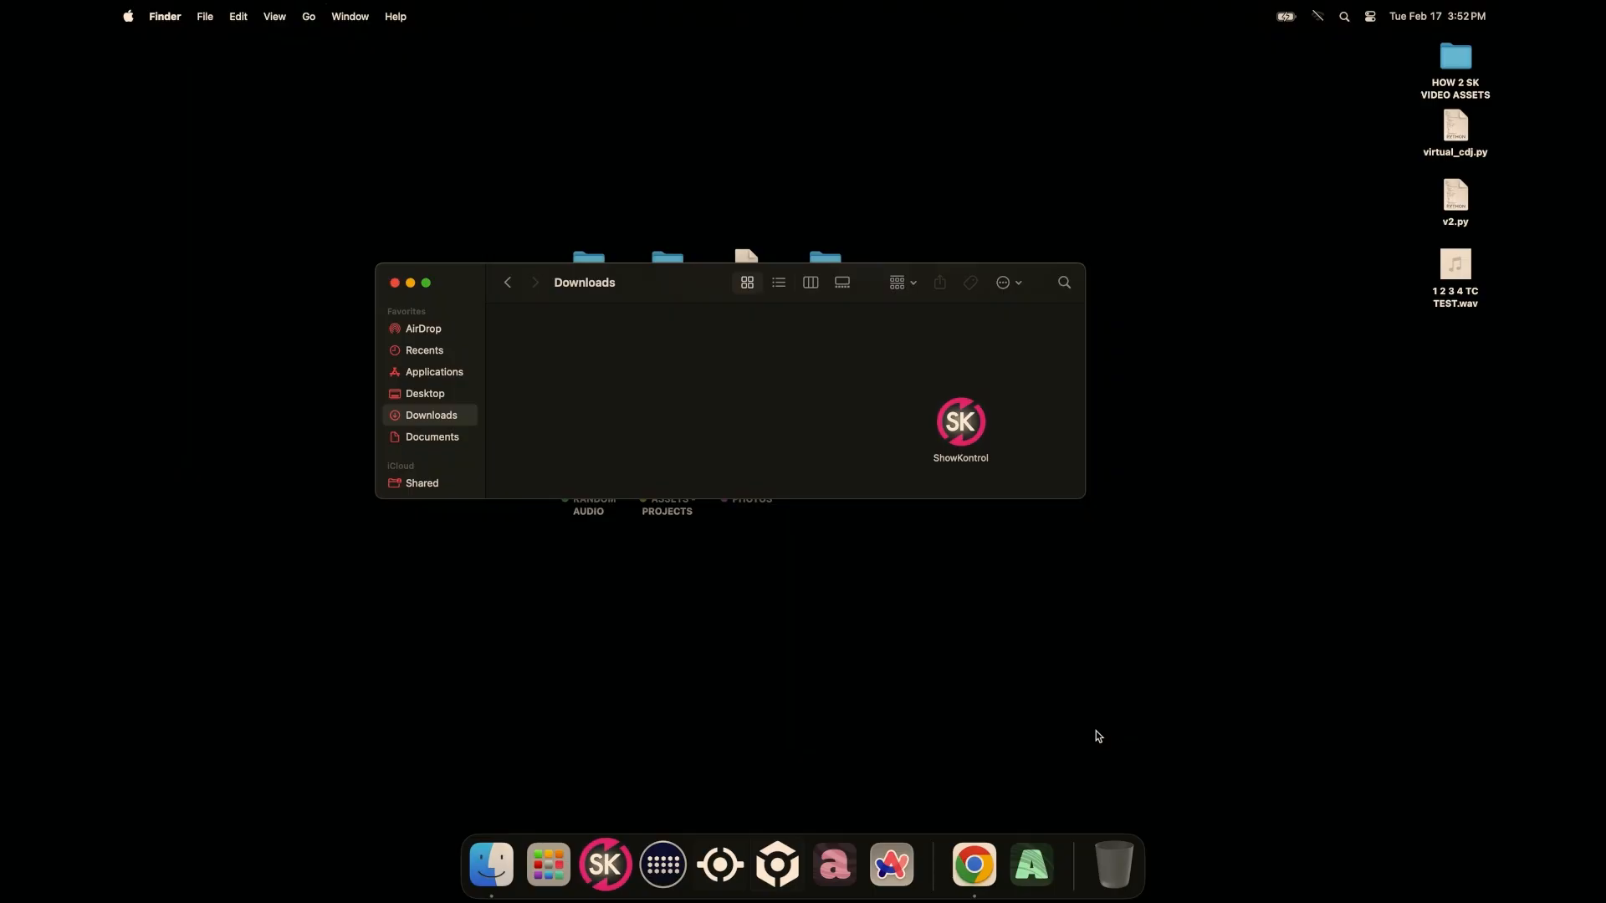
# - On the Mac, open System Settings and show the AX88179B adapter in the network settings
pyautogui.press('super+space')
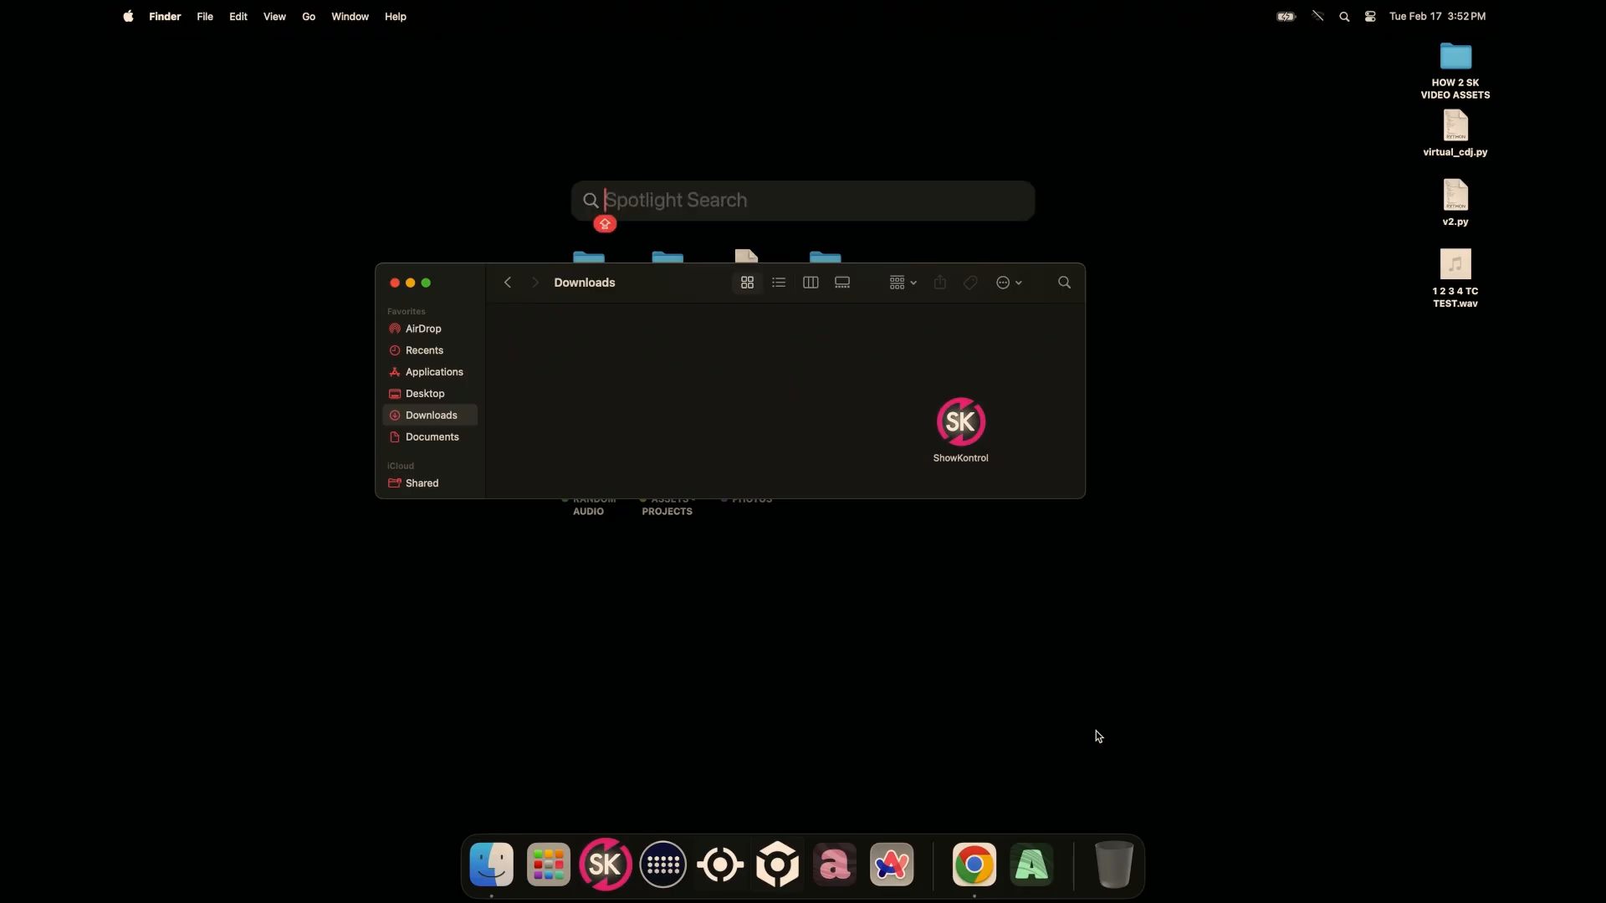
pyautogui.write('SE')
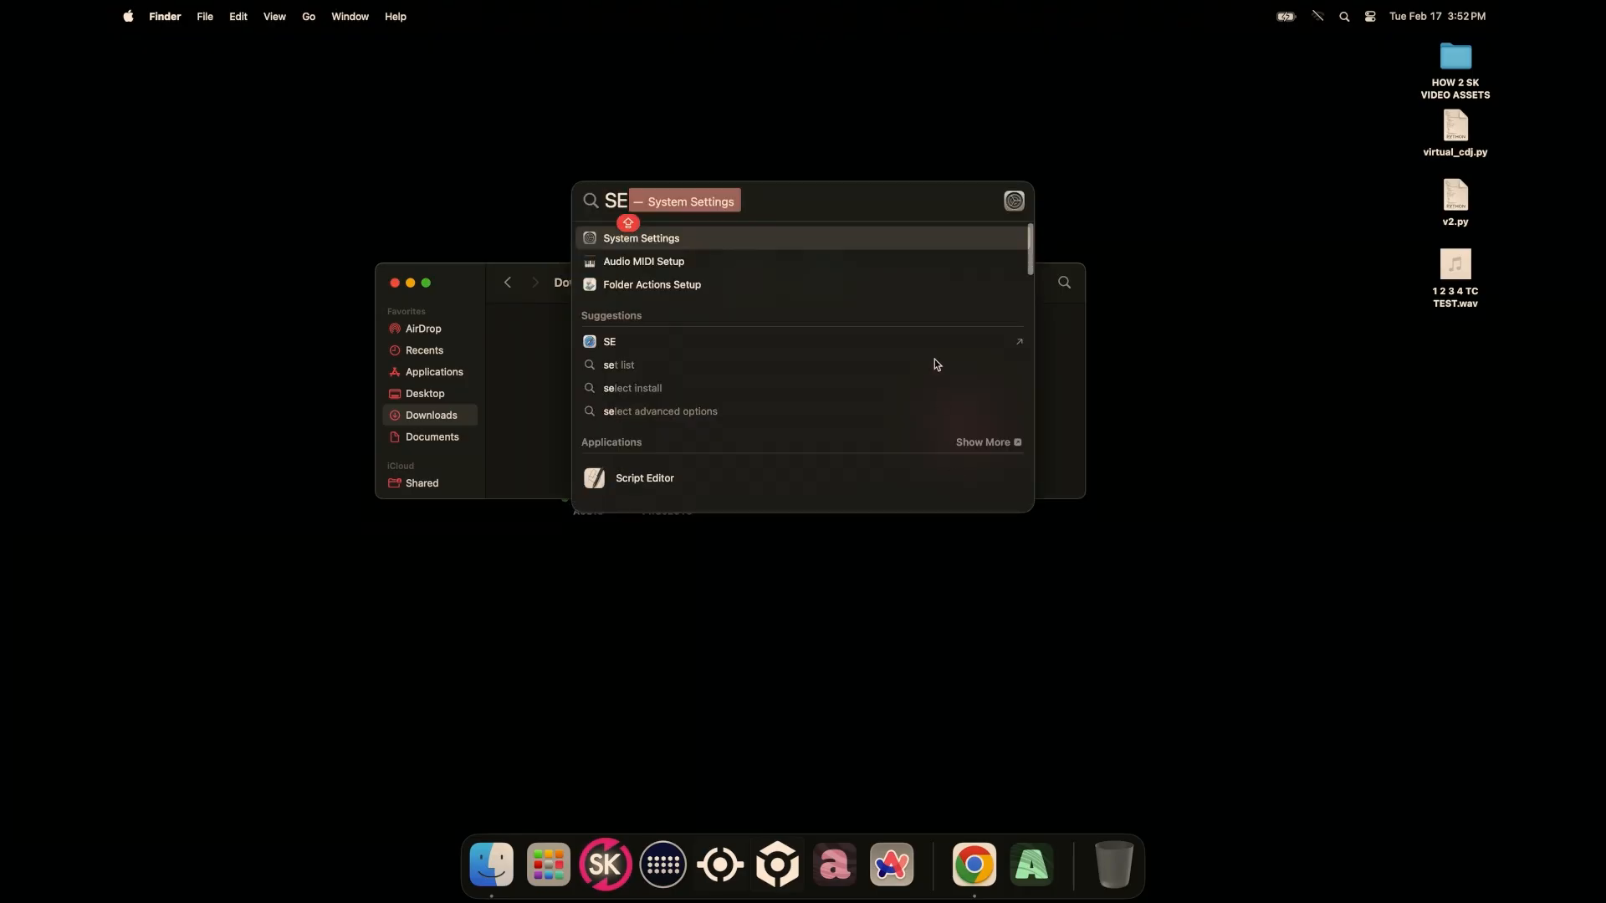
pyautogui.click(913, 239)
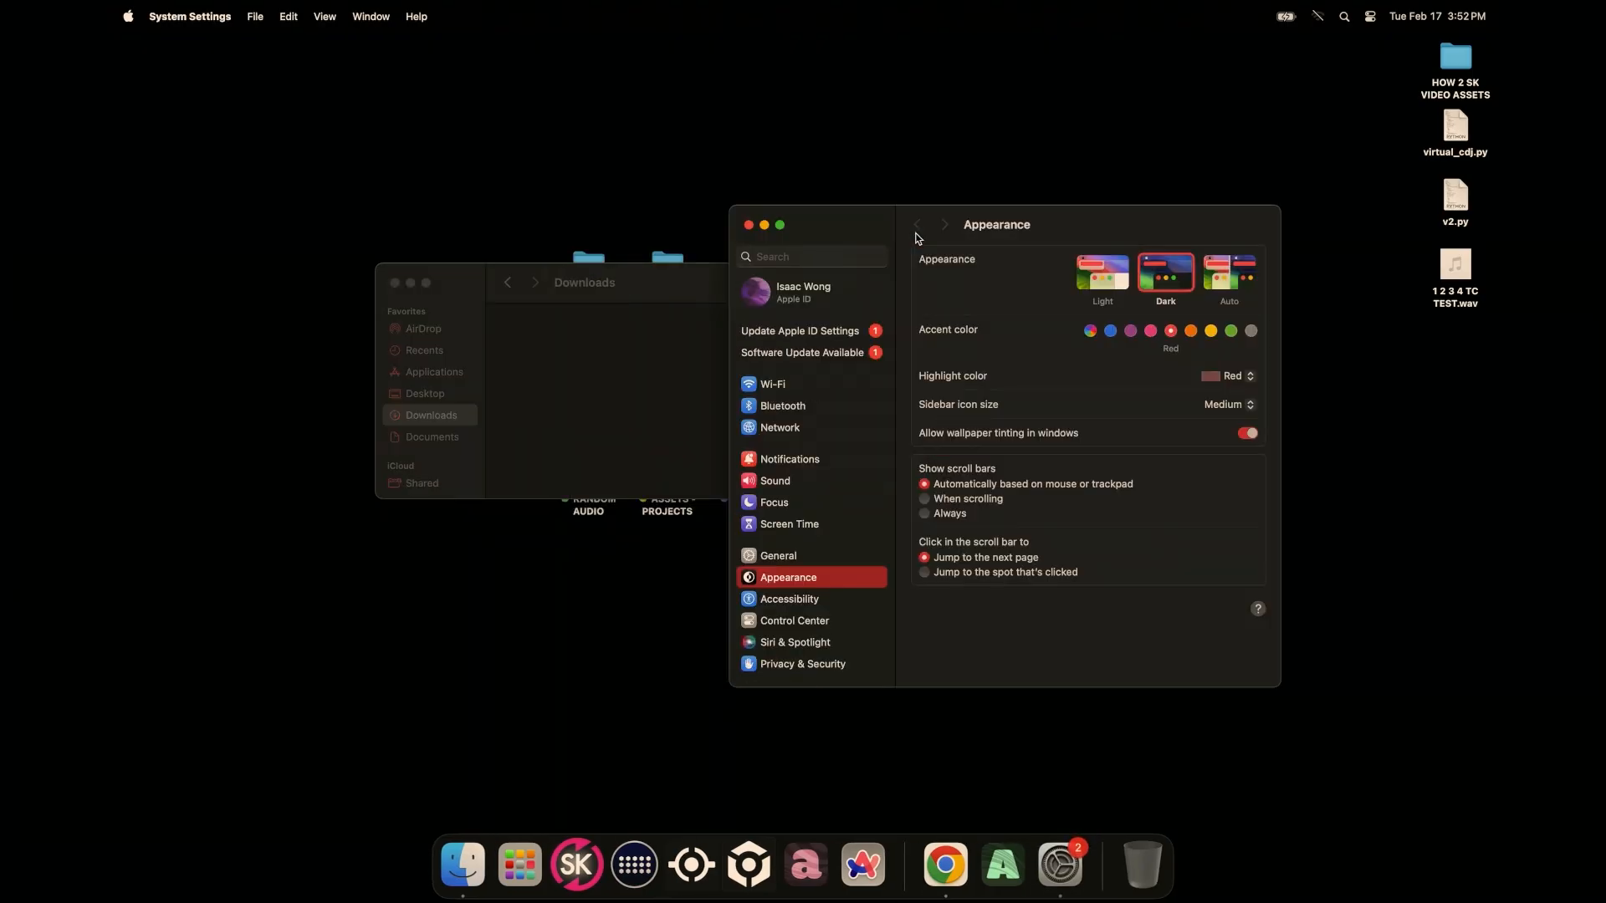
pyautogui.click(808, 427)
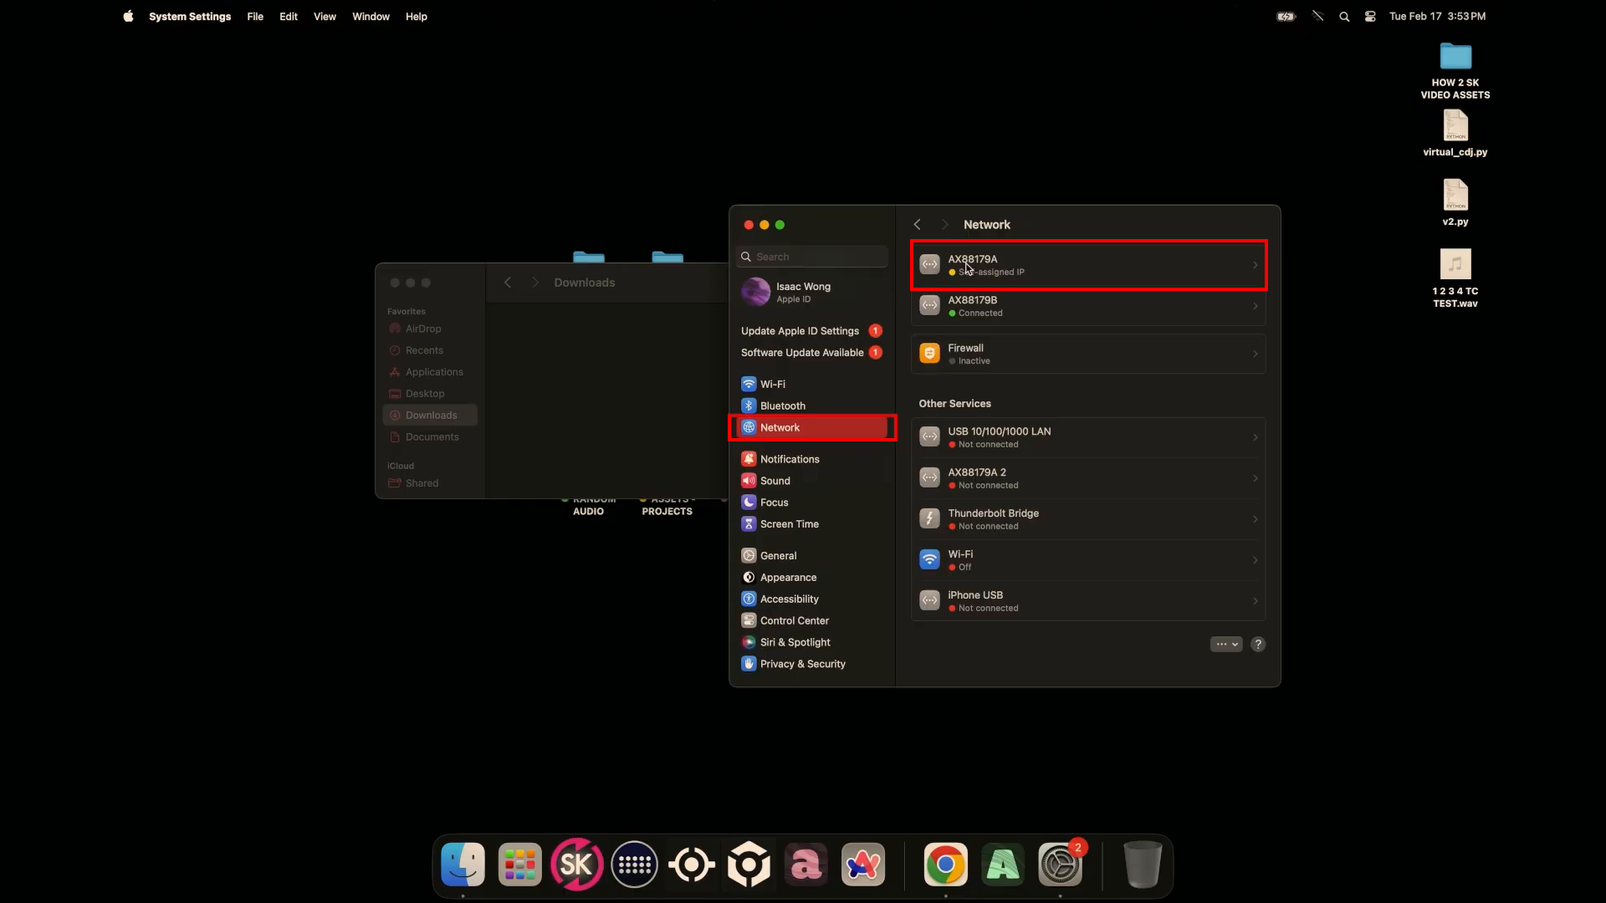
pyautogui.click(964, 314)
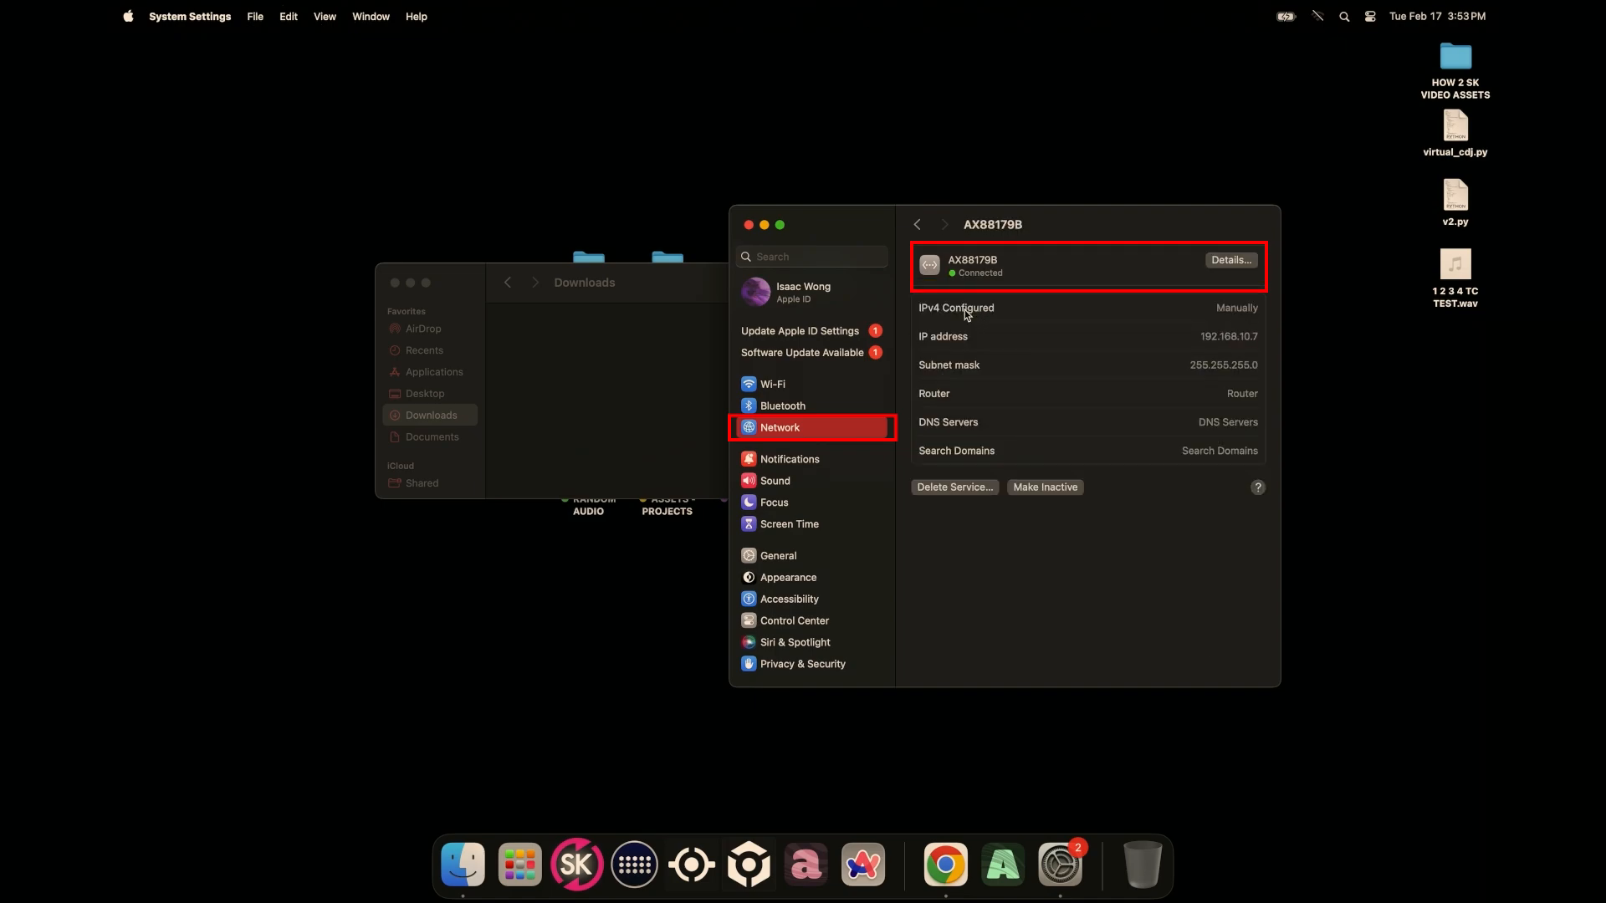
# - Review the AX88179B adapter's TCP/IP details with IPv4 configured manually, then accept them and close System Settings
pyautogui.click(1230, 261)
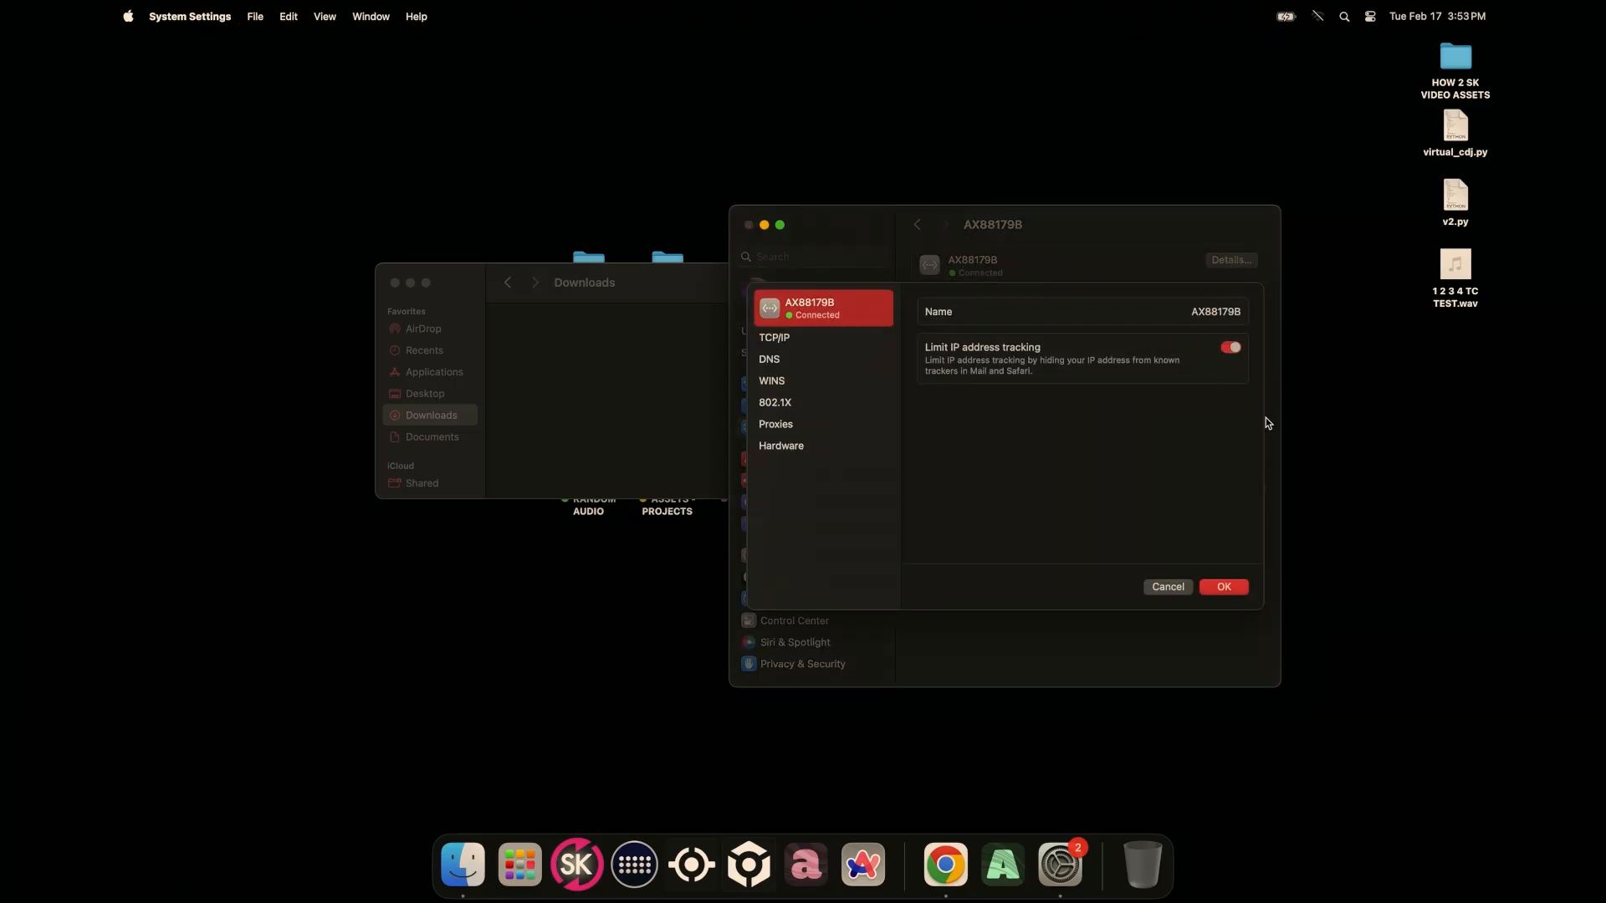
pyautogui.click(861, 335)
pyautogui.click(1205, 325)
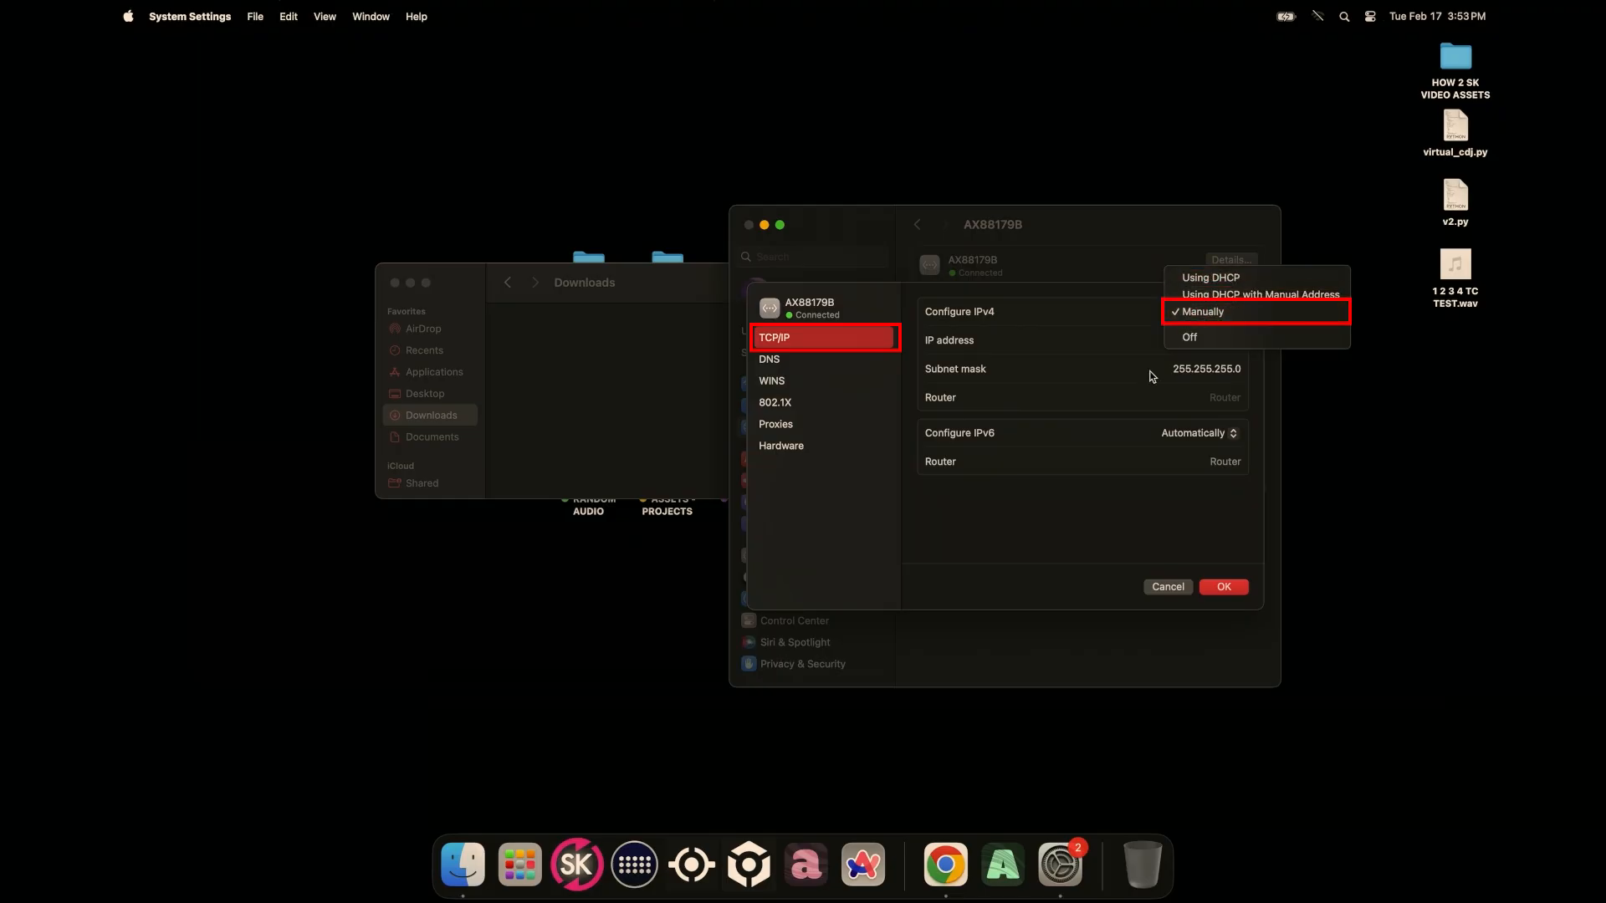
pyautogui.click(1268, 389)
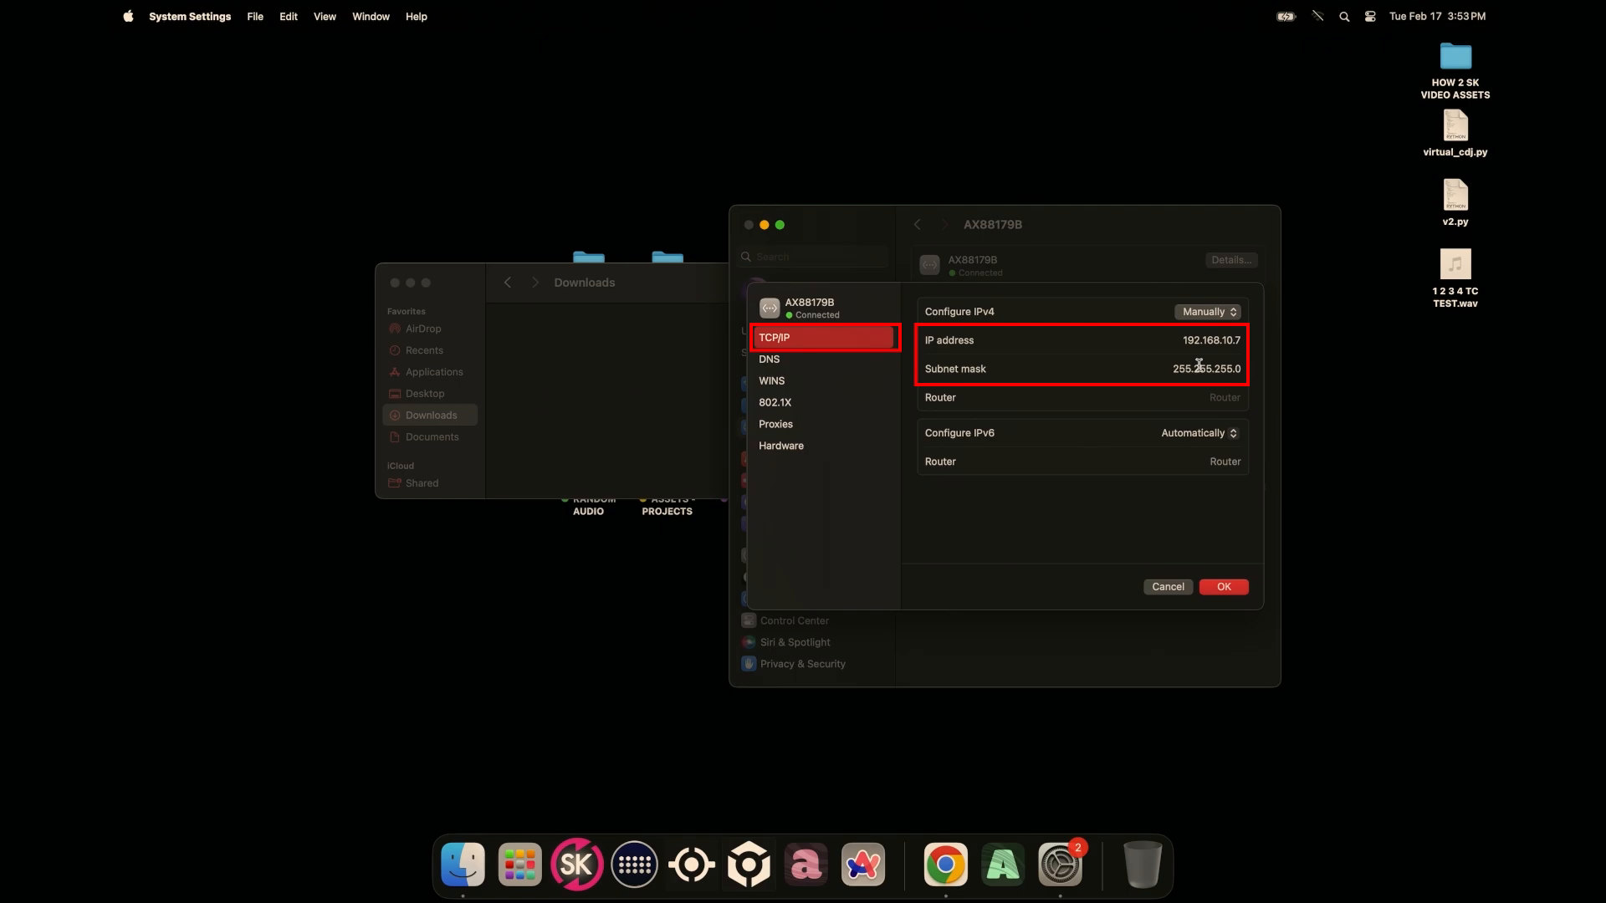
pyautogui.click(1224, 587)
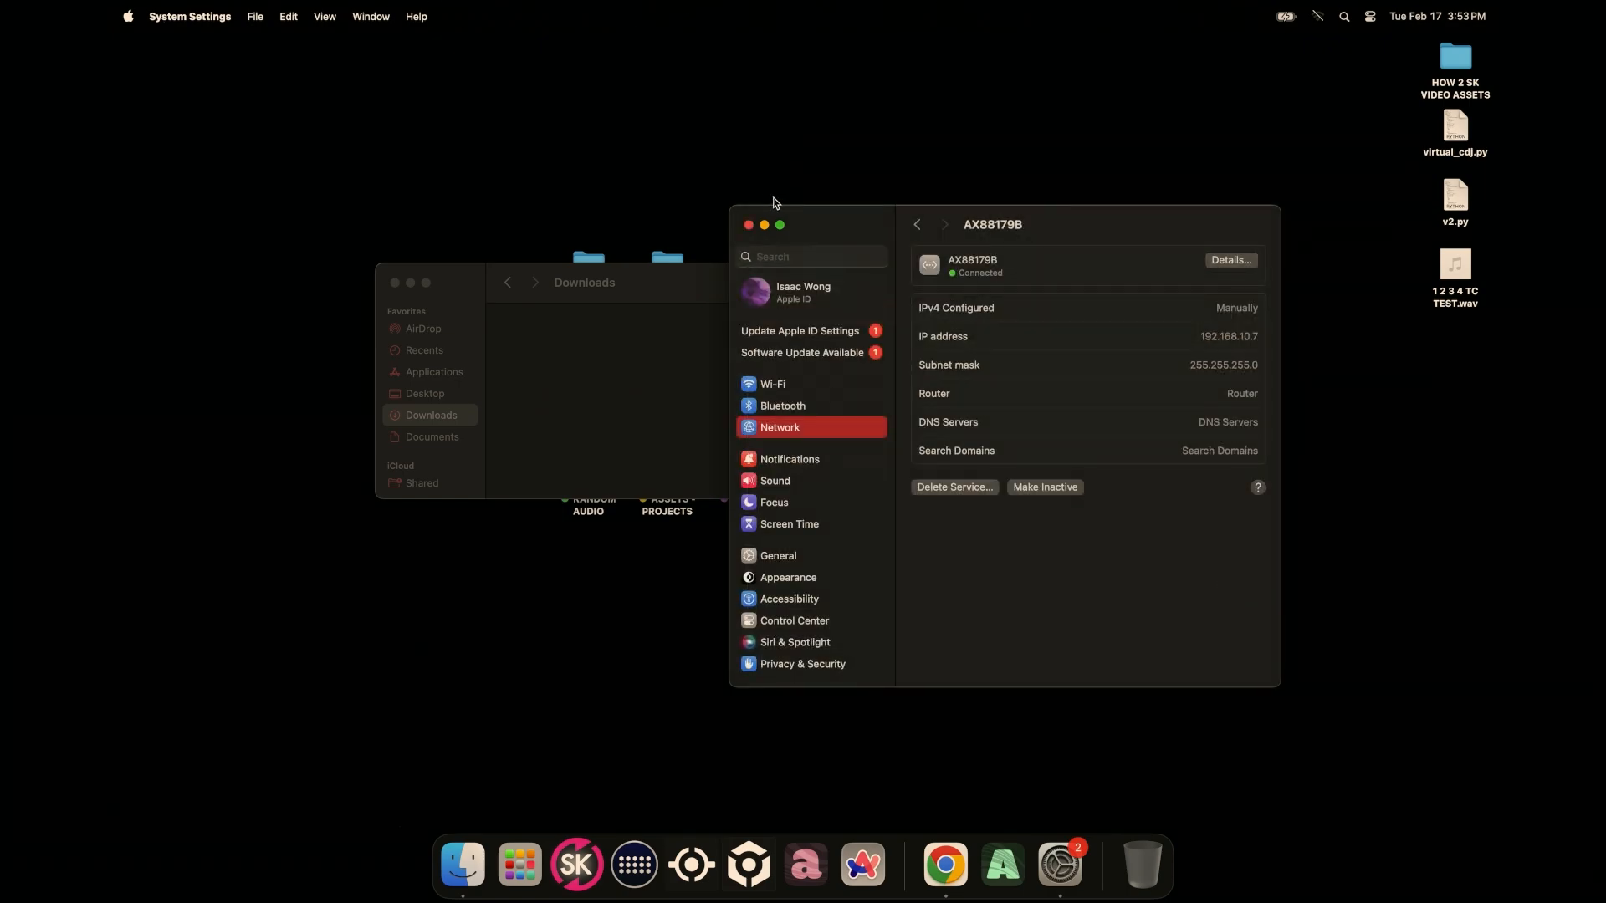
pyautogui.click(749, 226)
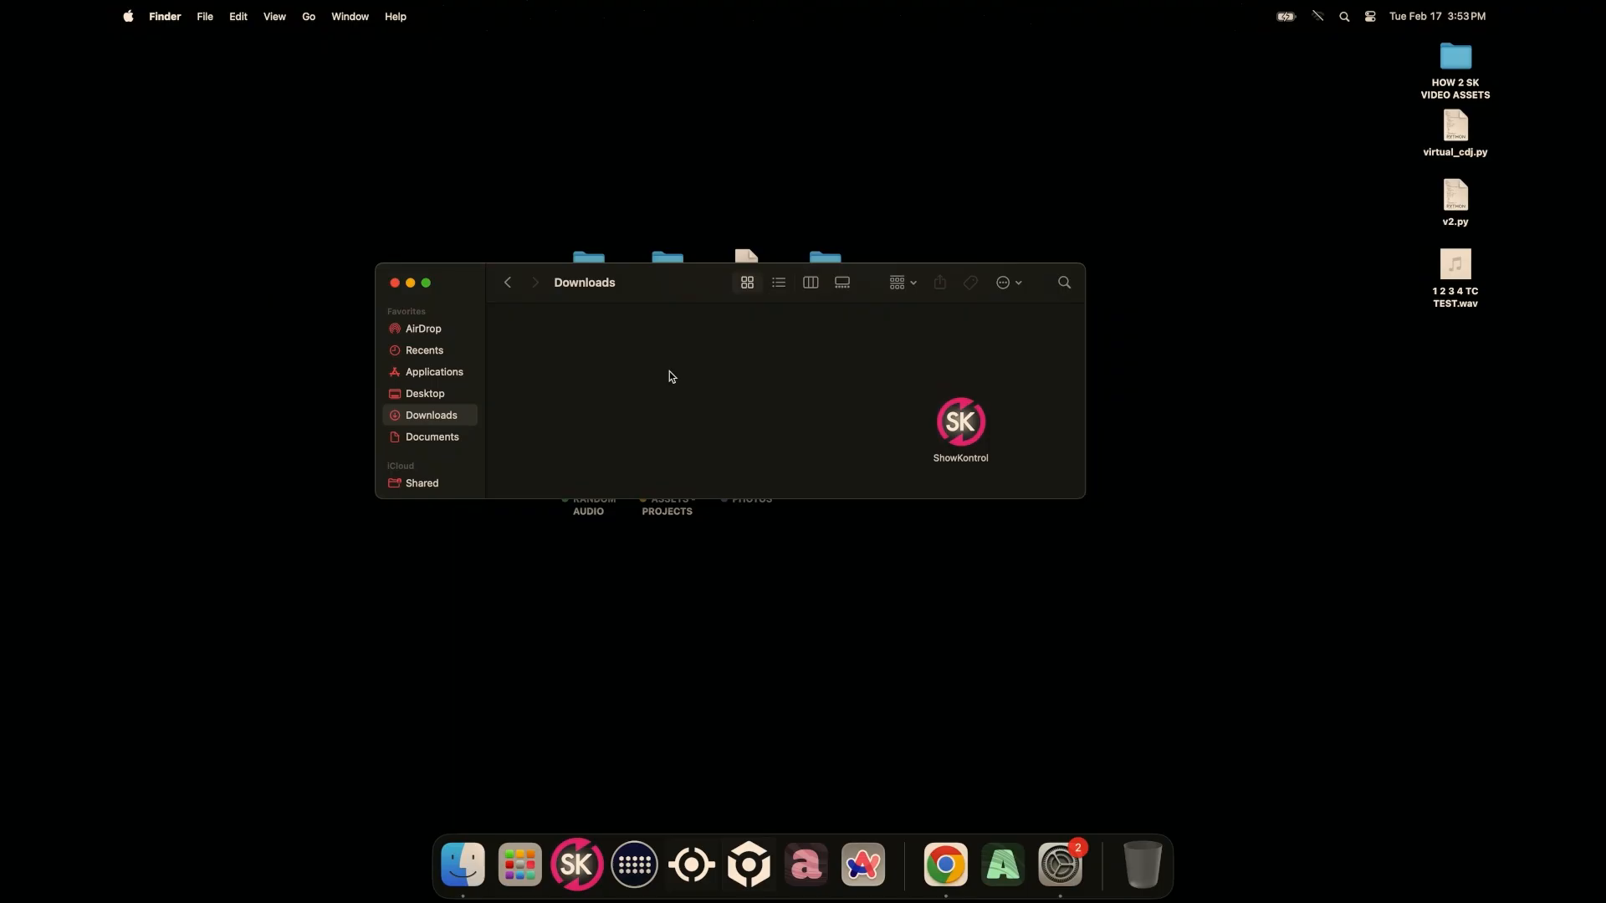
# - Open ShowKontrol from Downloads, agree to its licence agreement, launch it and open its network settings
pyautogui.doubleClick(962, 425)
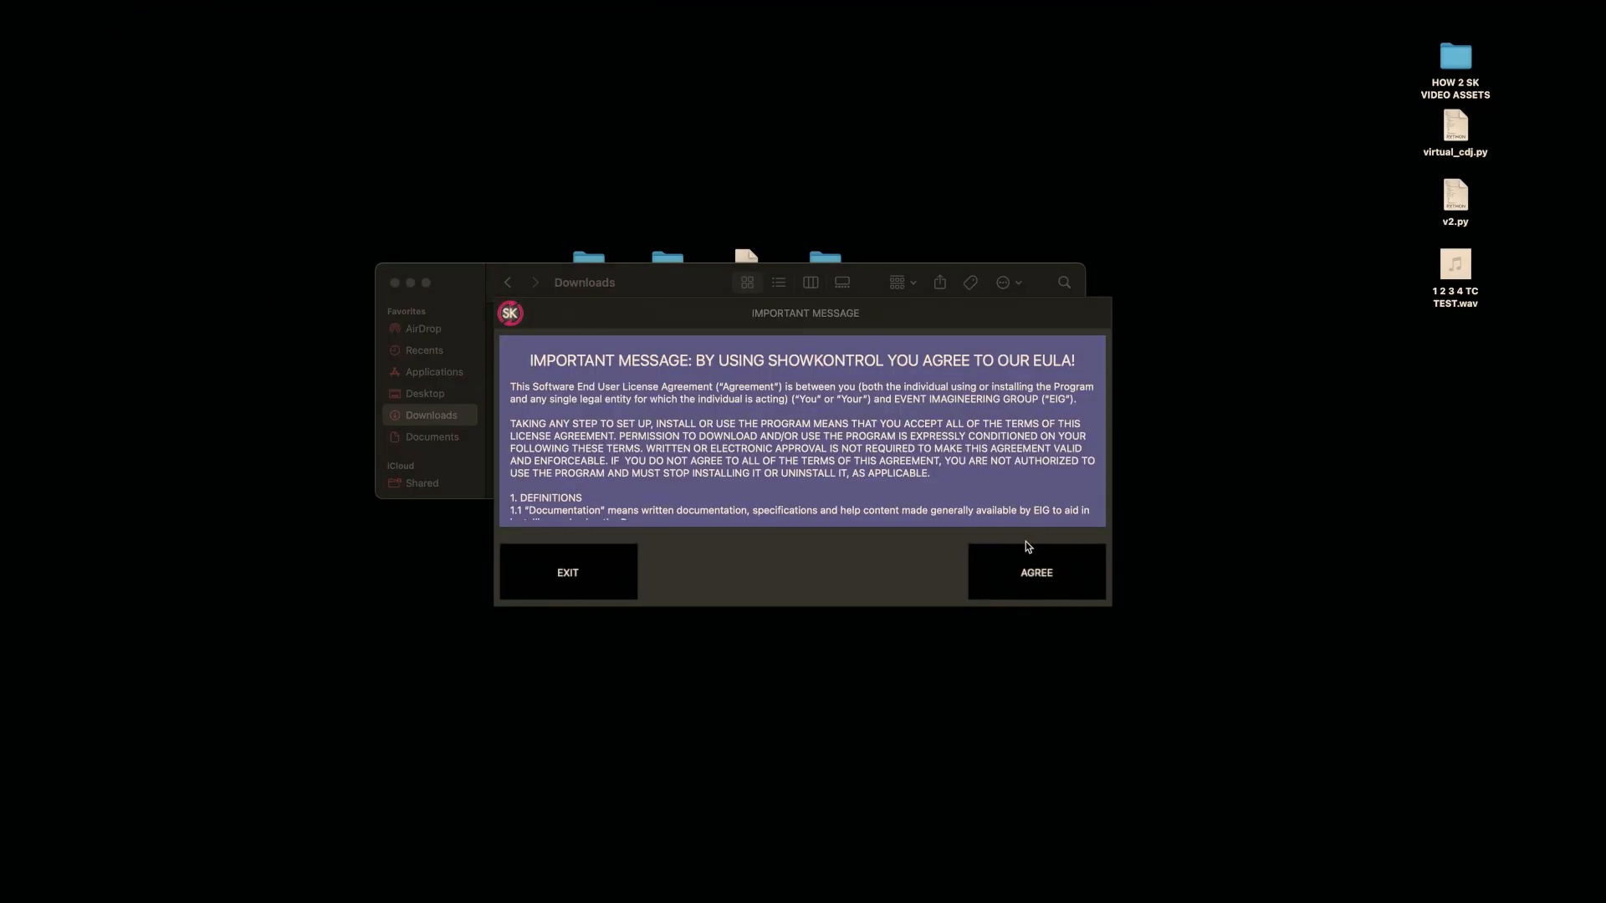
pyautogui.click(1027, 548)
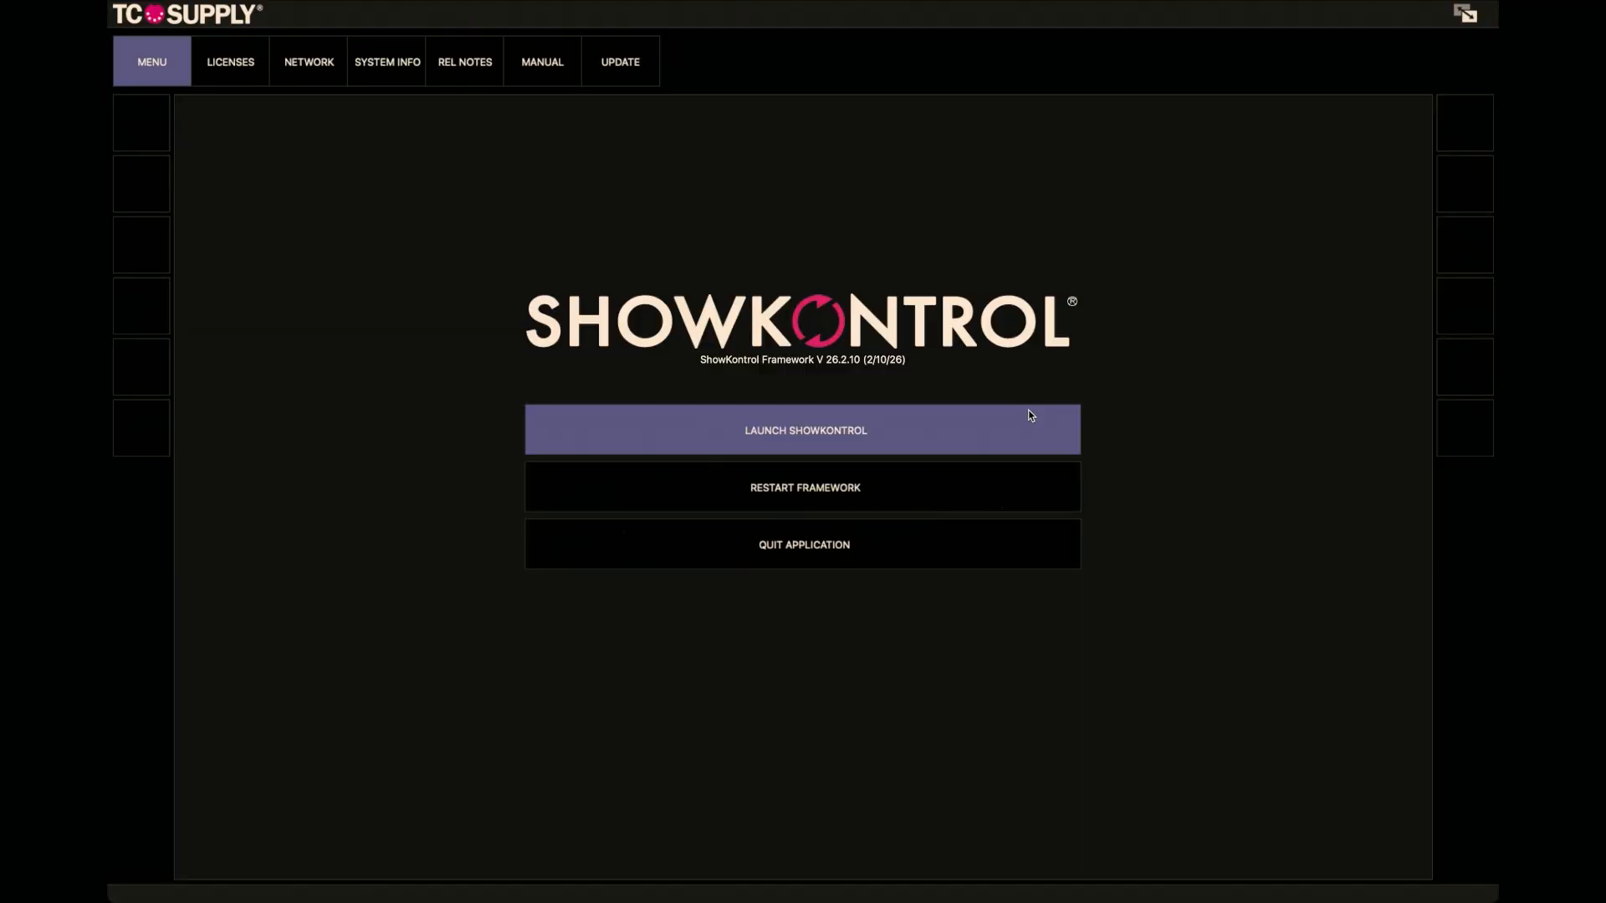
pyautogui.click(1025, 415)
pyautogui.click(1254, 67)
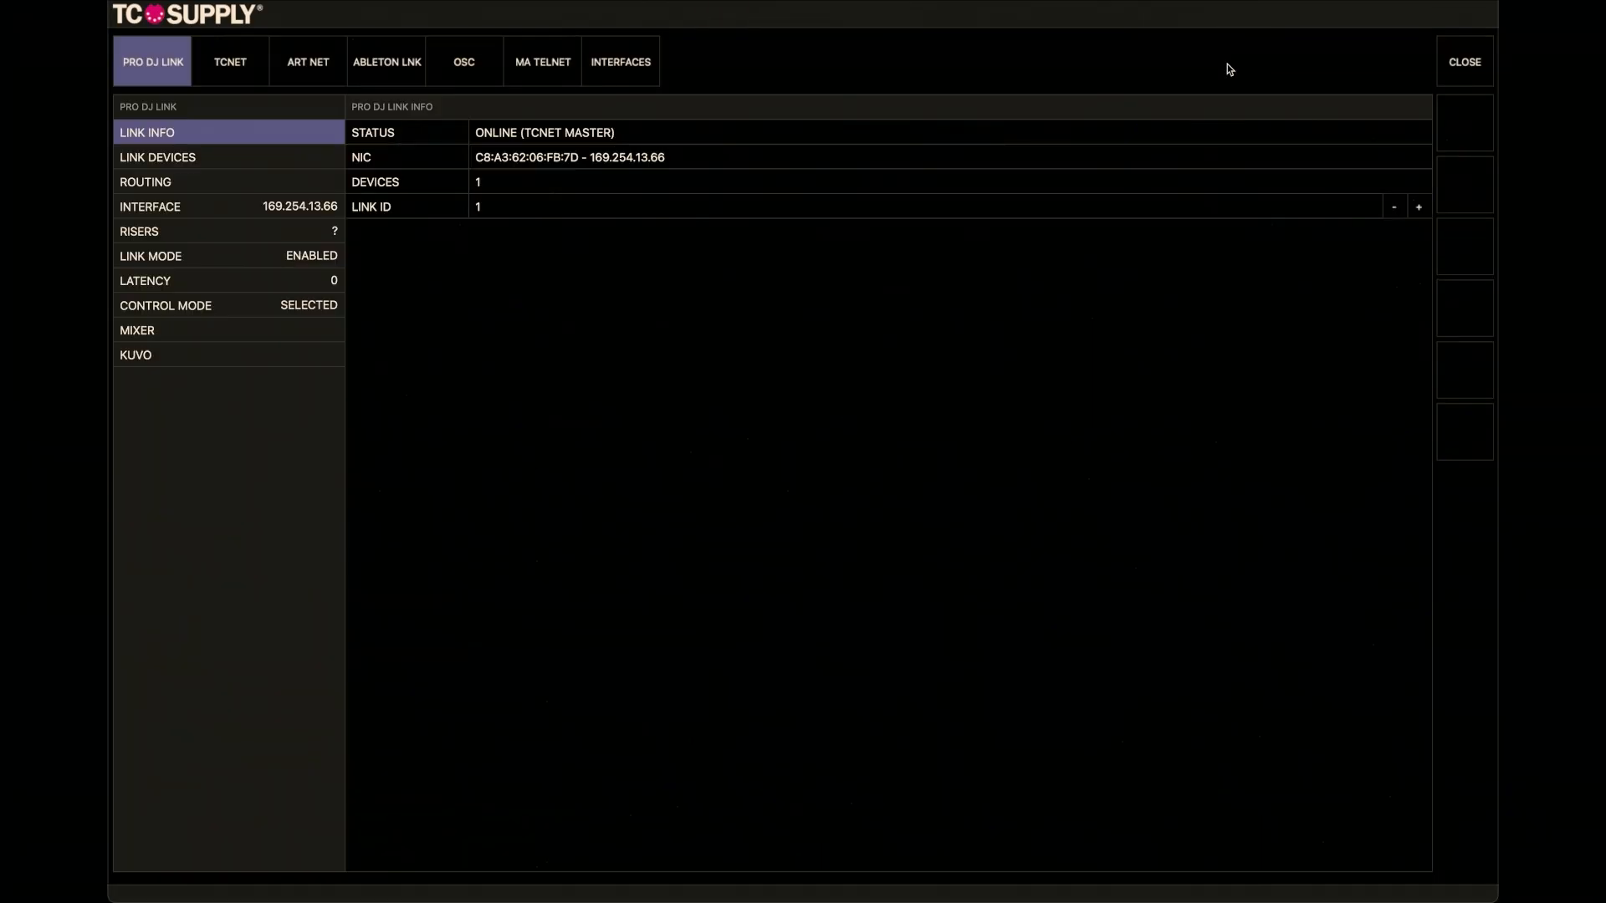
# - Review the TCNet interface, node mode and reverse output option in ShowKontrol's network settings
pyautogui.click(252, 74)
pyautogui.click(137, 214)
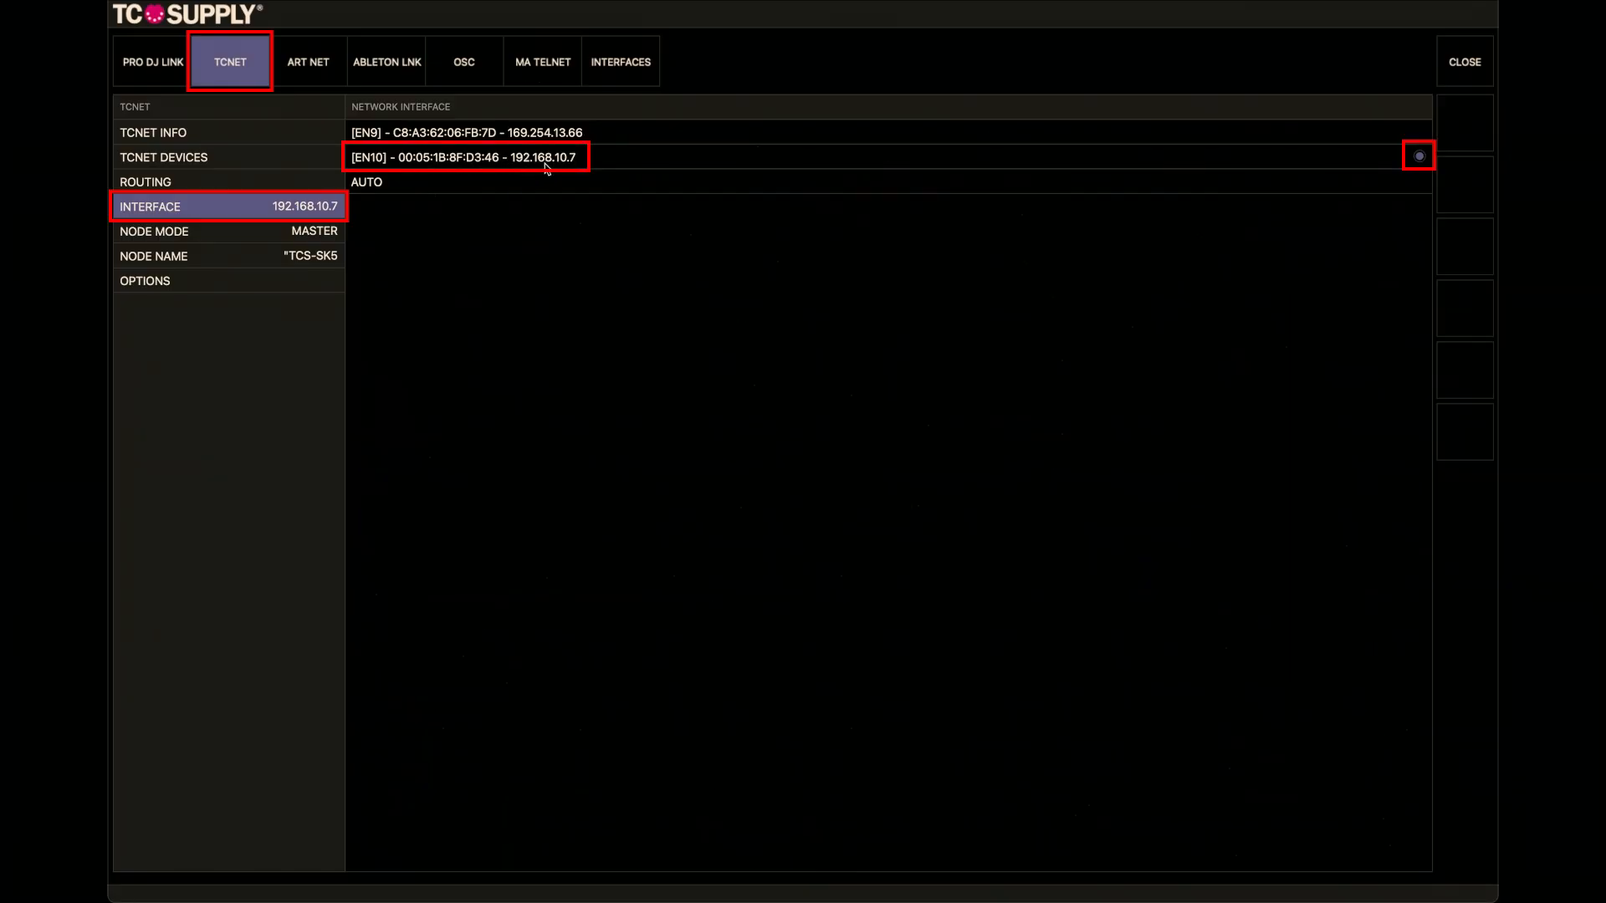
pyautogui.click(291, 236)
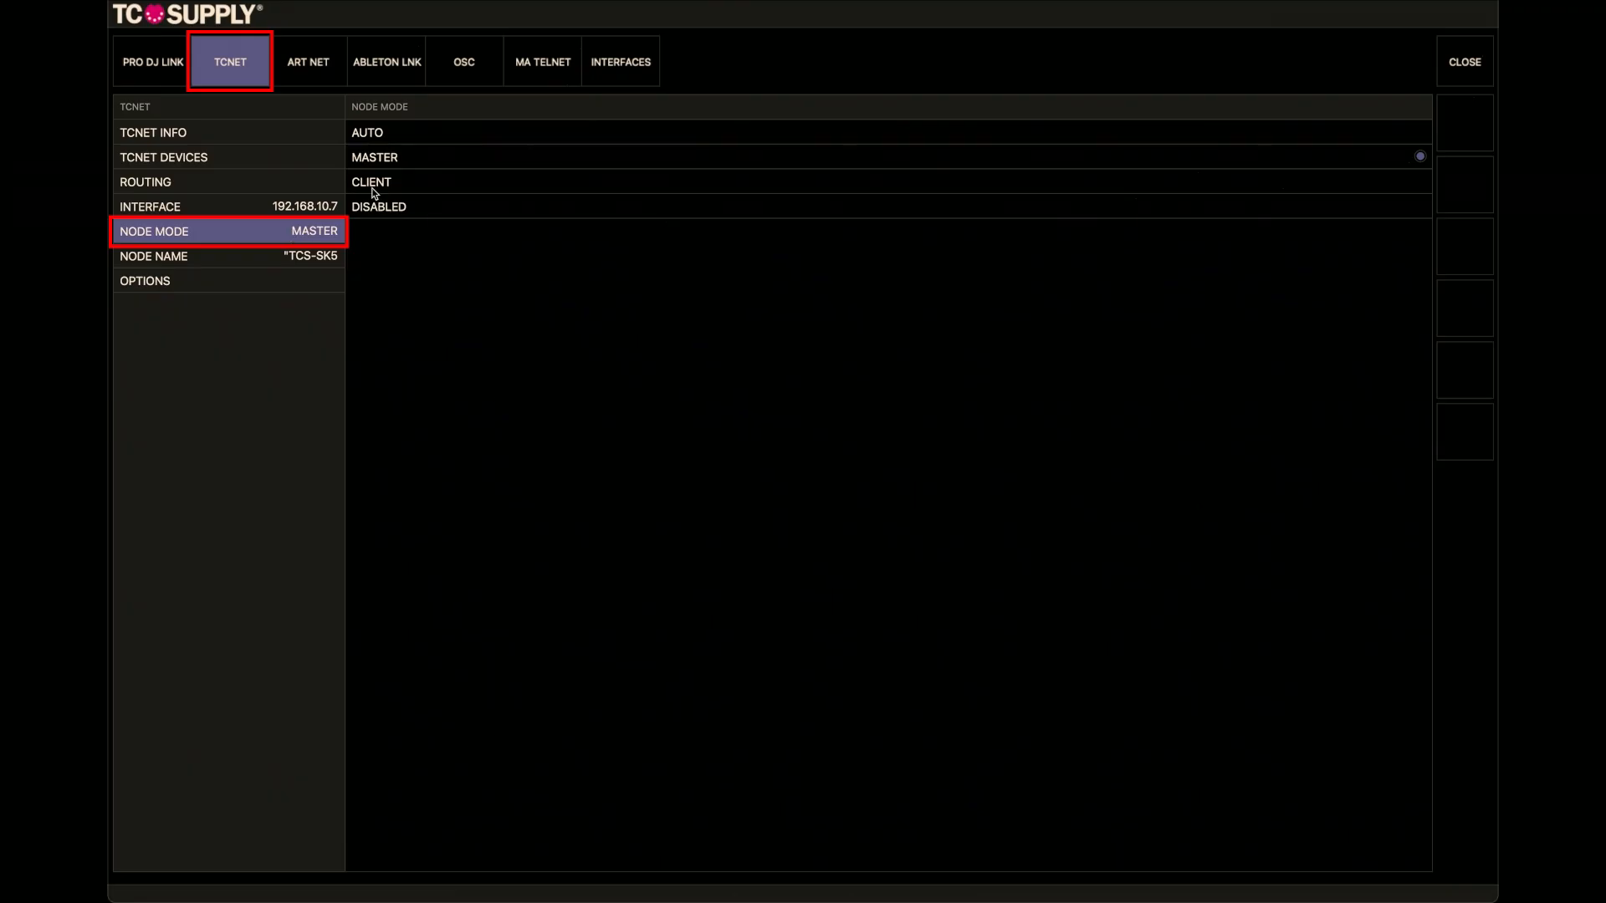
pyautogui.click(204, 284)
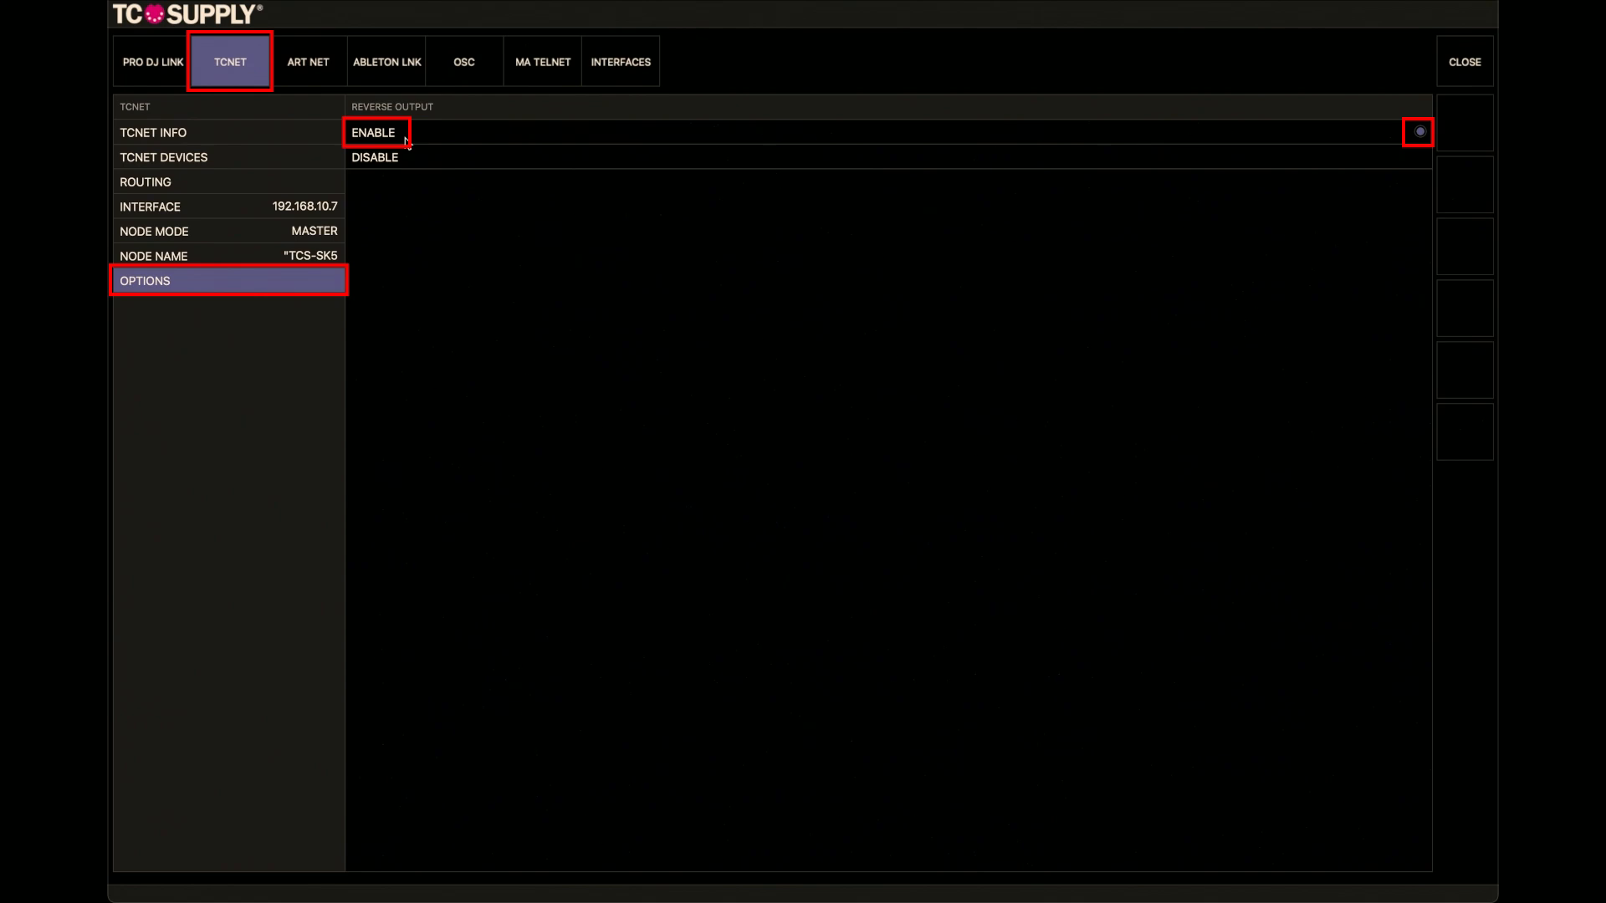
pyautogui.click(201, 138)
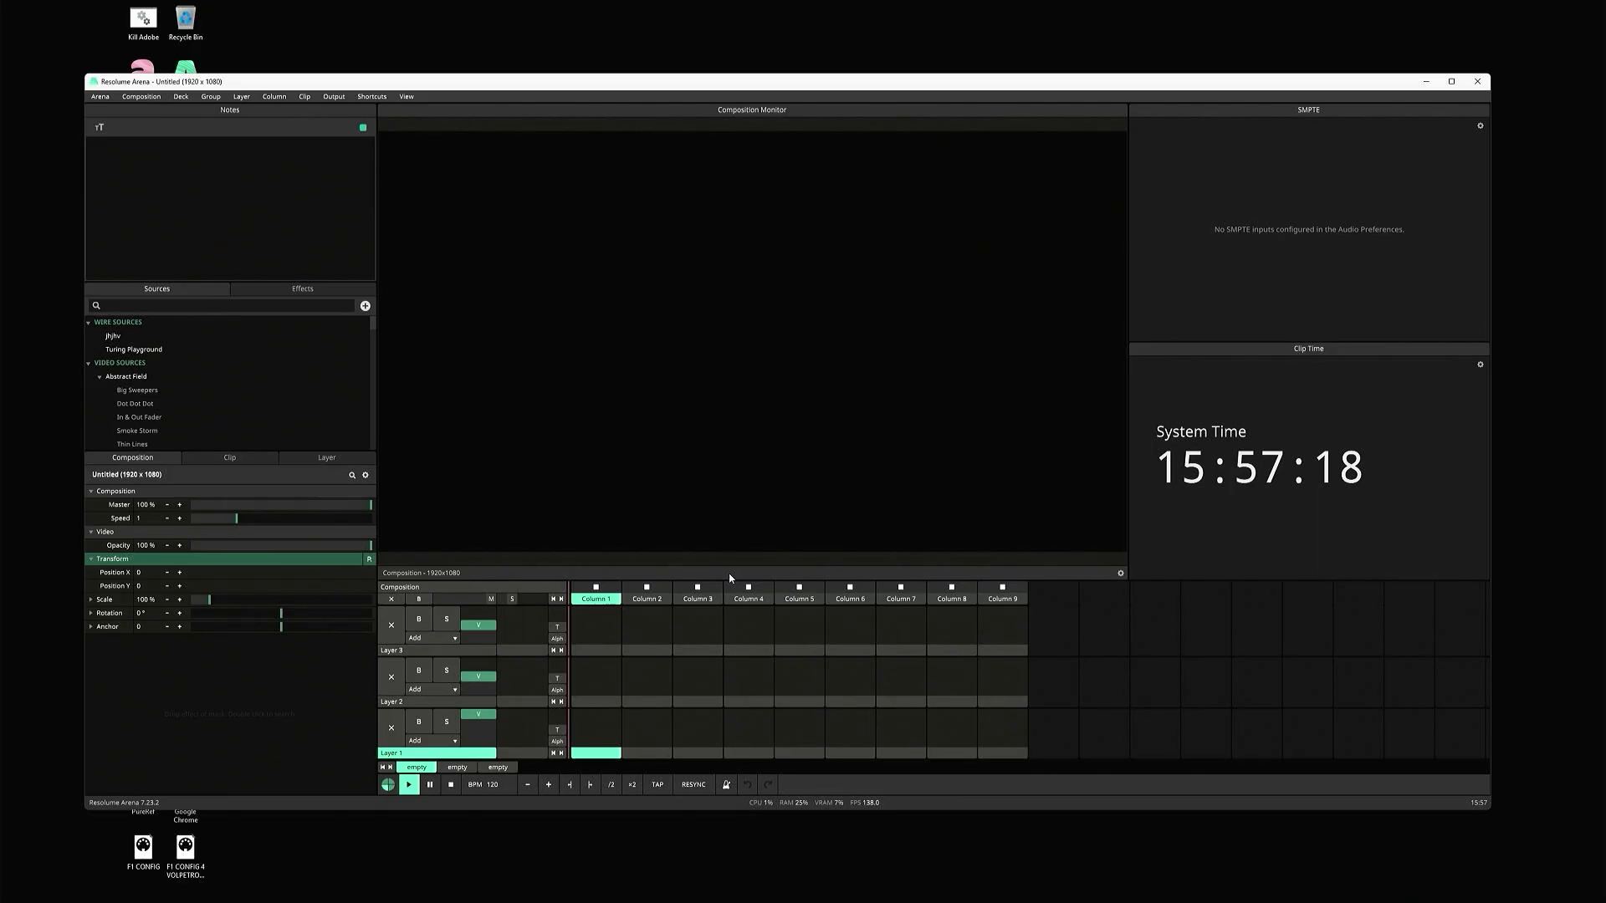
# - In Resolume Arena, choose Realtek PCIe GbE Family Controller (192.168.10.3) as the Pioneer DJ network interface and show Pioneer DJ TCNet
pyautogui.hotkey('ctrl', ',')
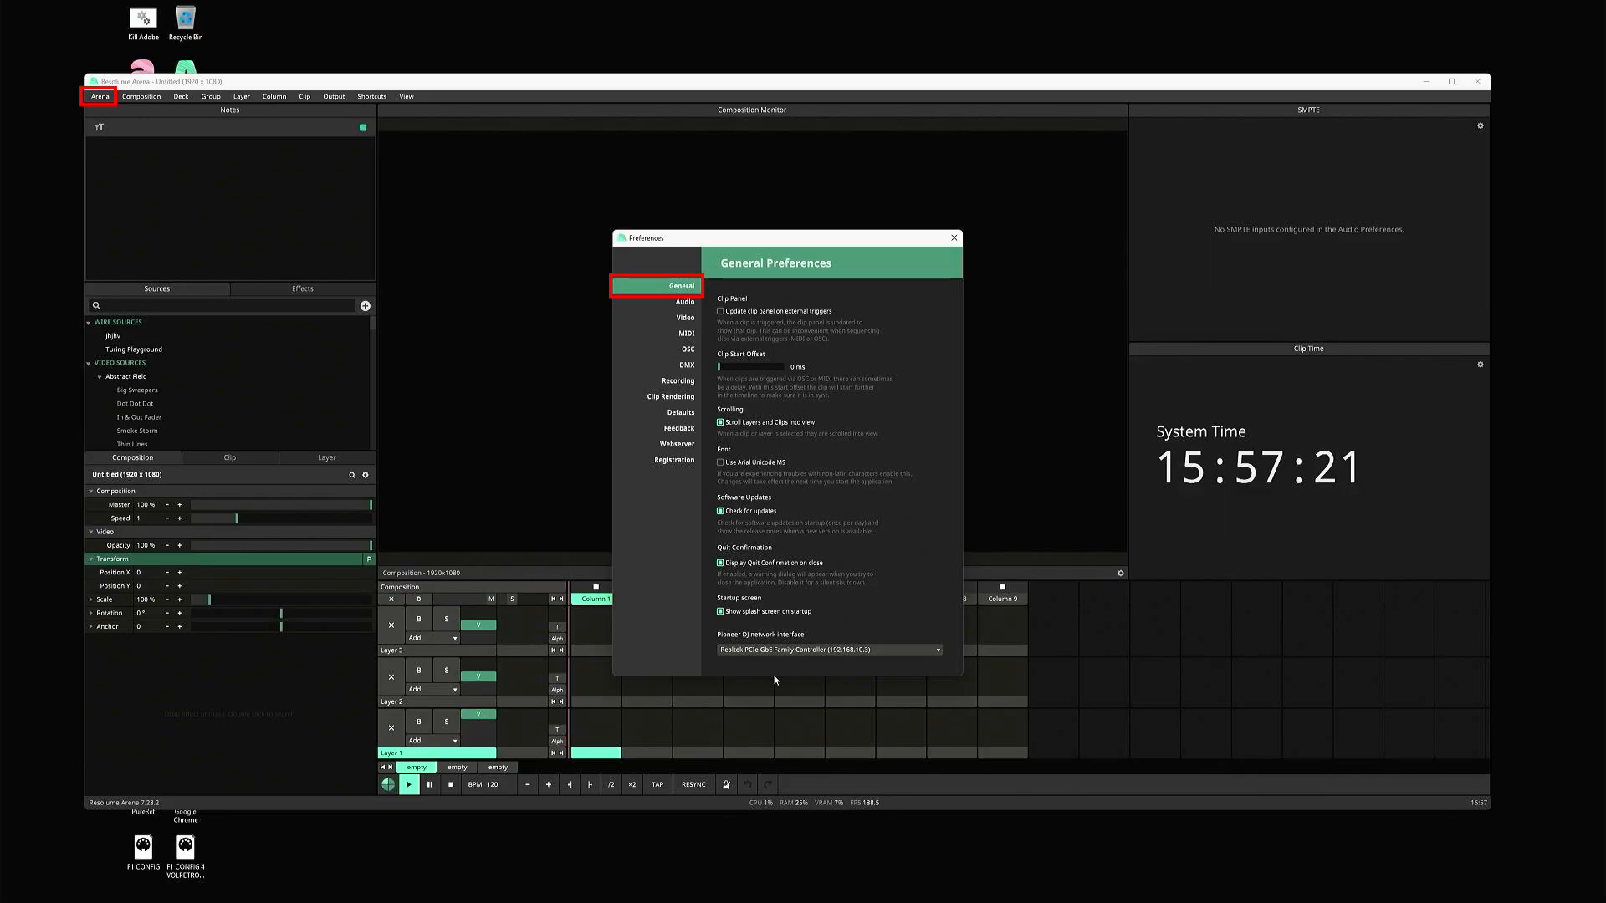
pyautogui.click(761, 650)
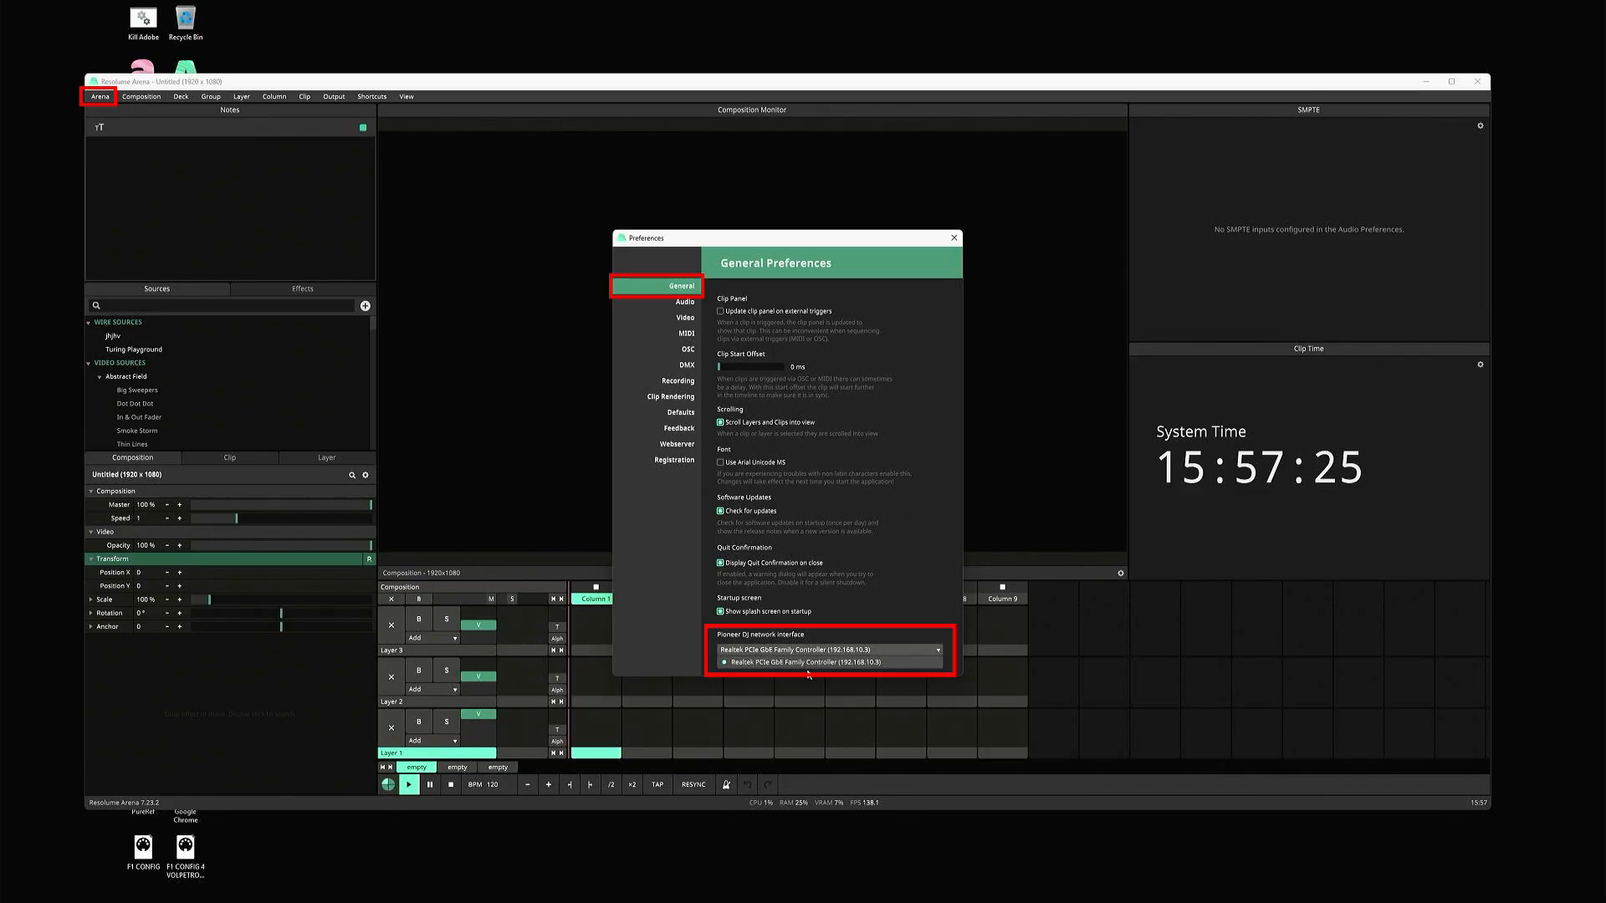
pyautogui.click(872, 664)
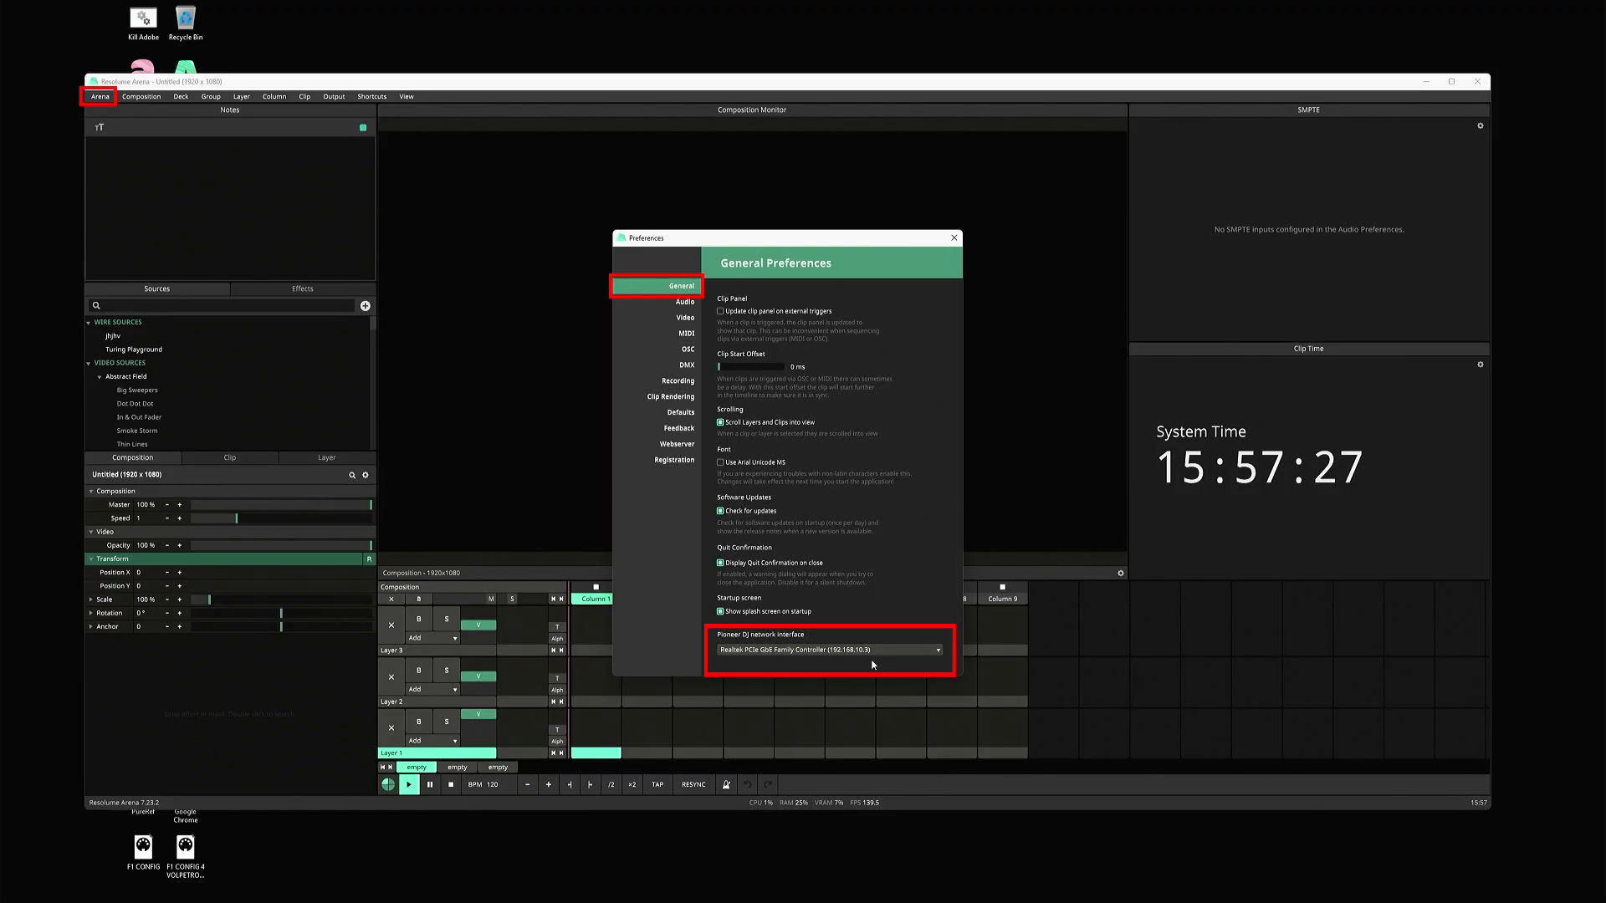
pyautogui.click(954, 238)
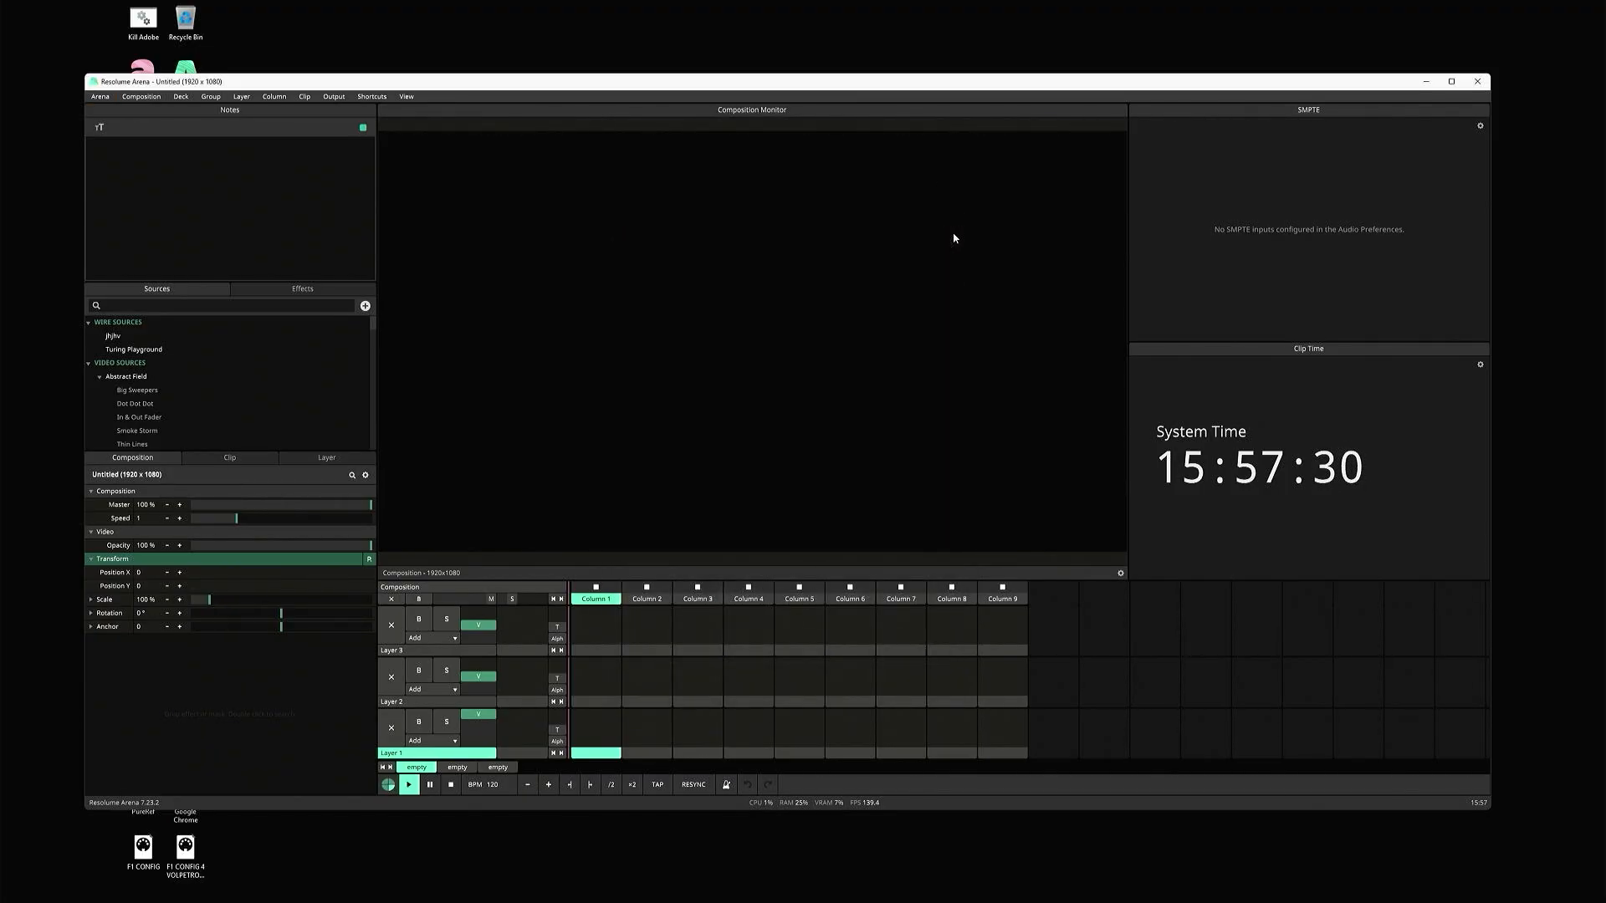
pyautogui.click(406, 97)
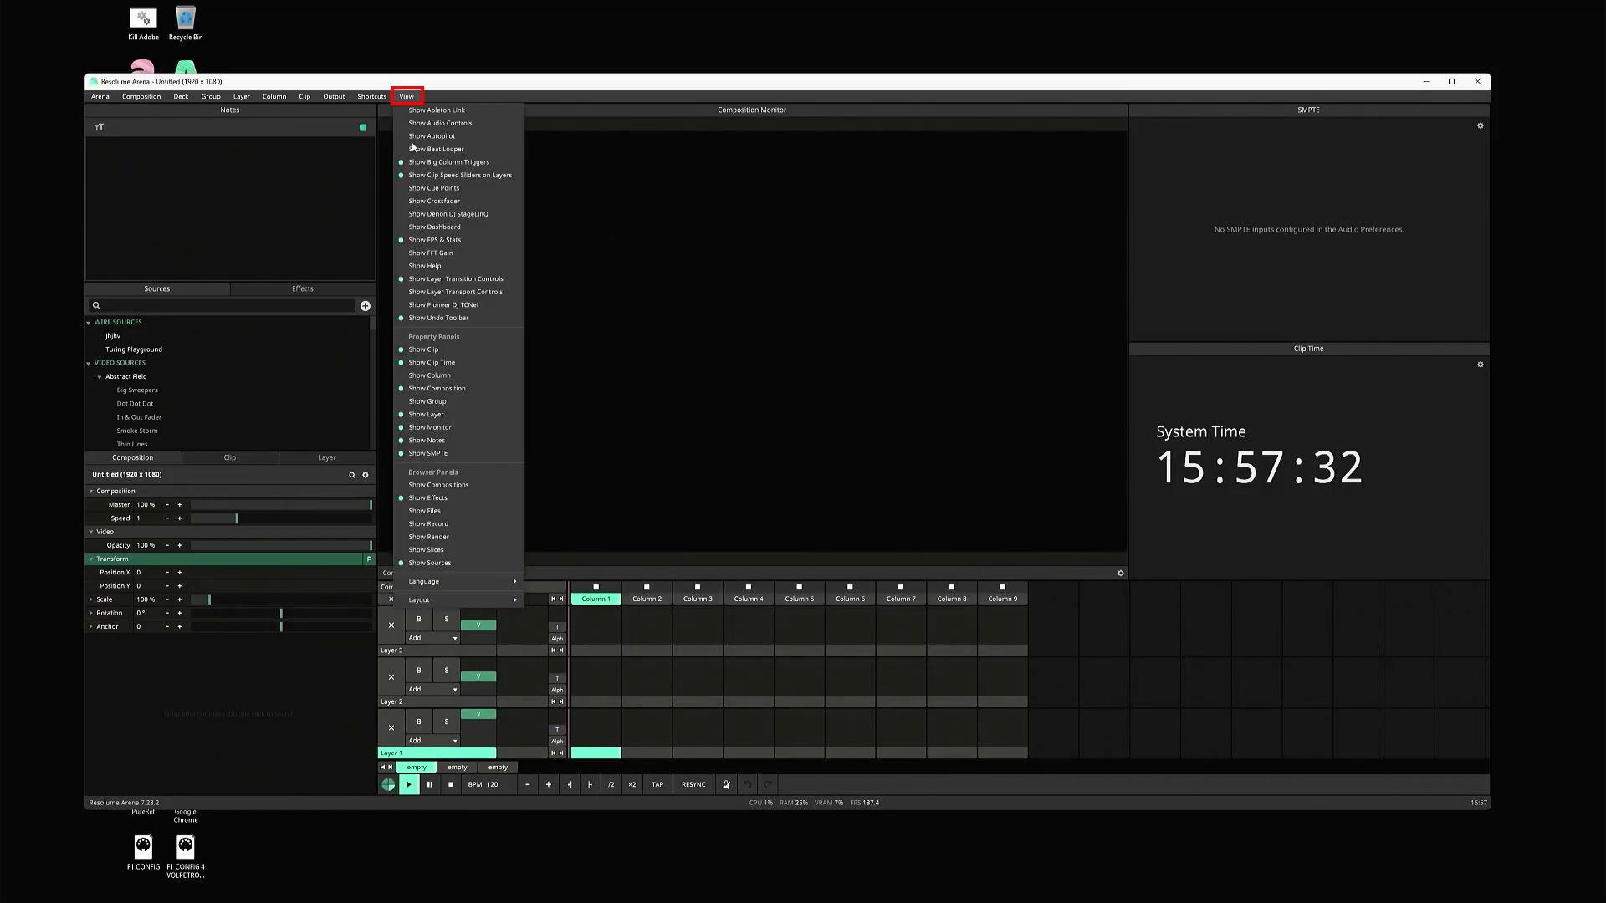
pyautogui.click(488, 307)
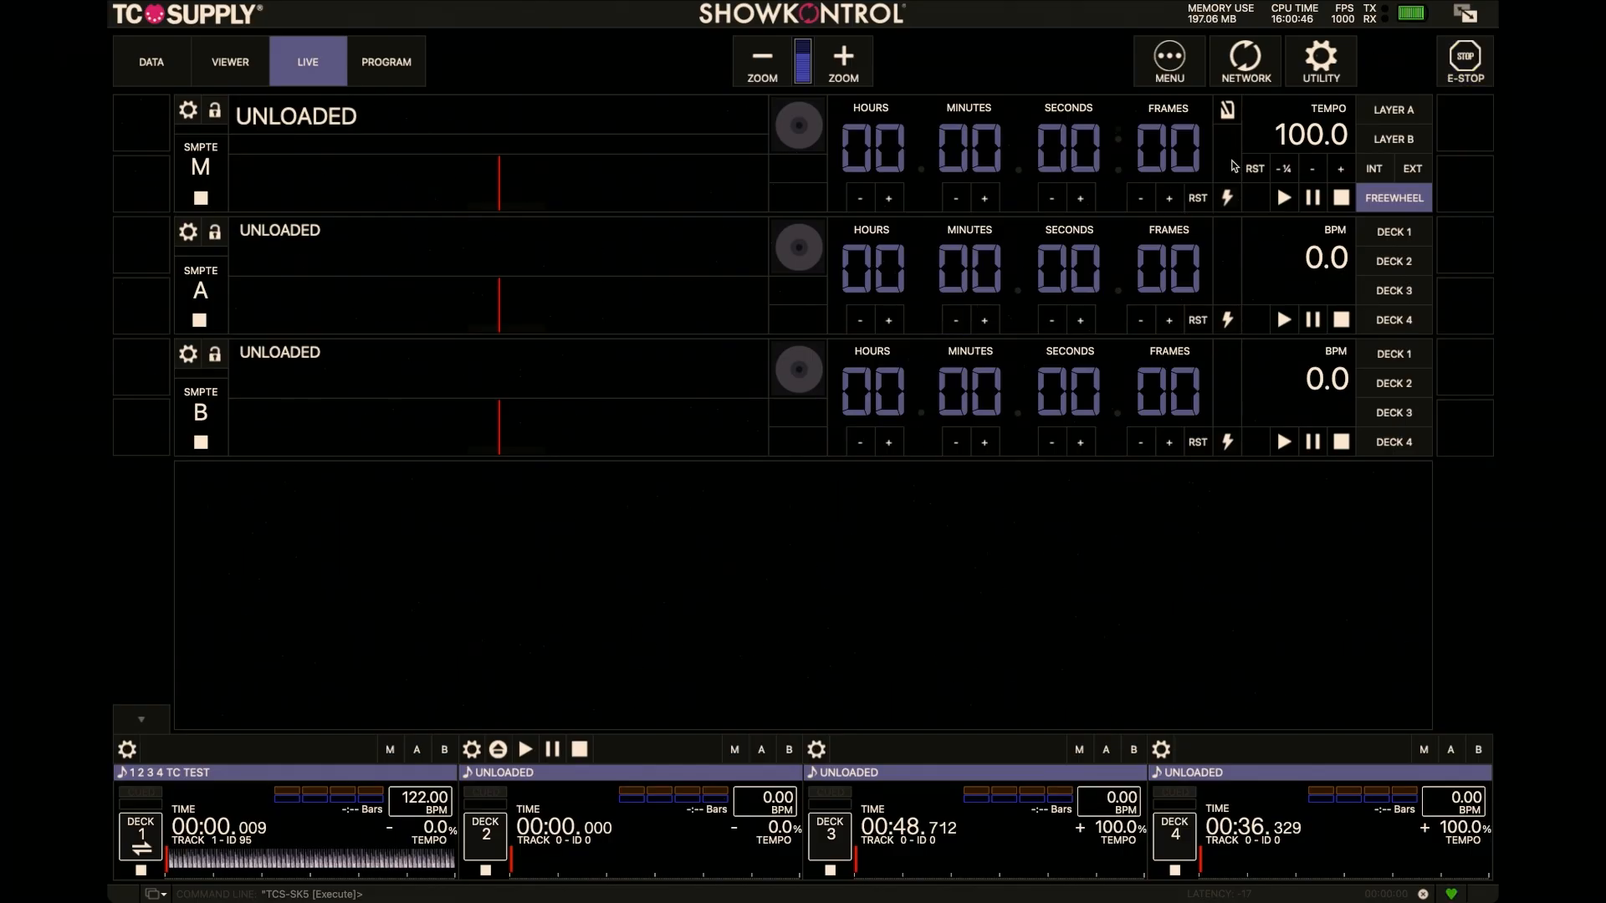
# - In ShowKontrol's TCNet output routing, set TCNet out layers 8 and 7 to unassigned
pyautogui.click(1242, 66)
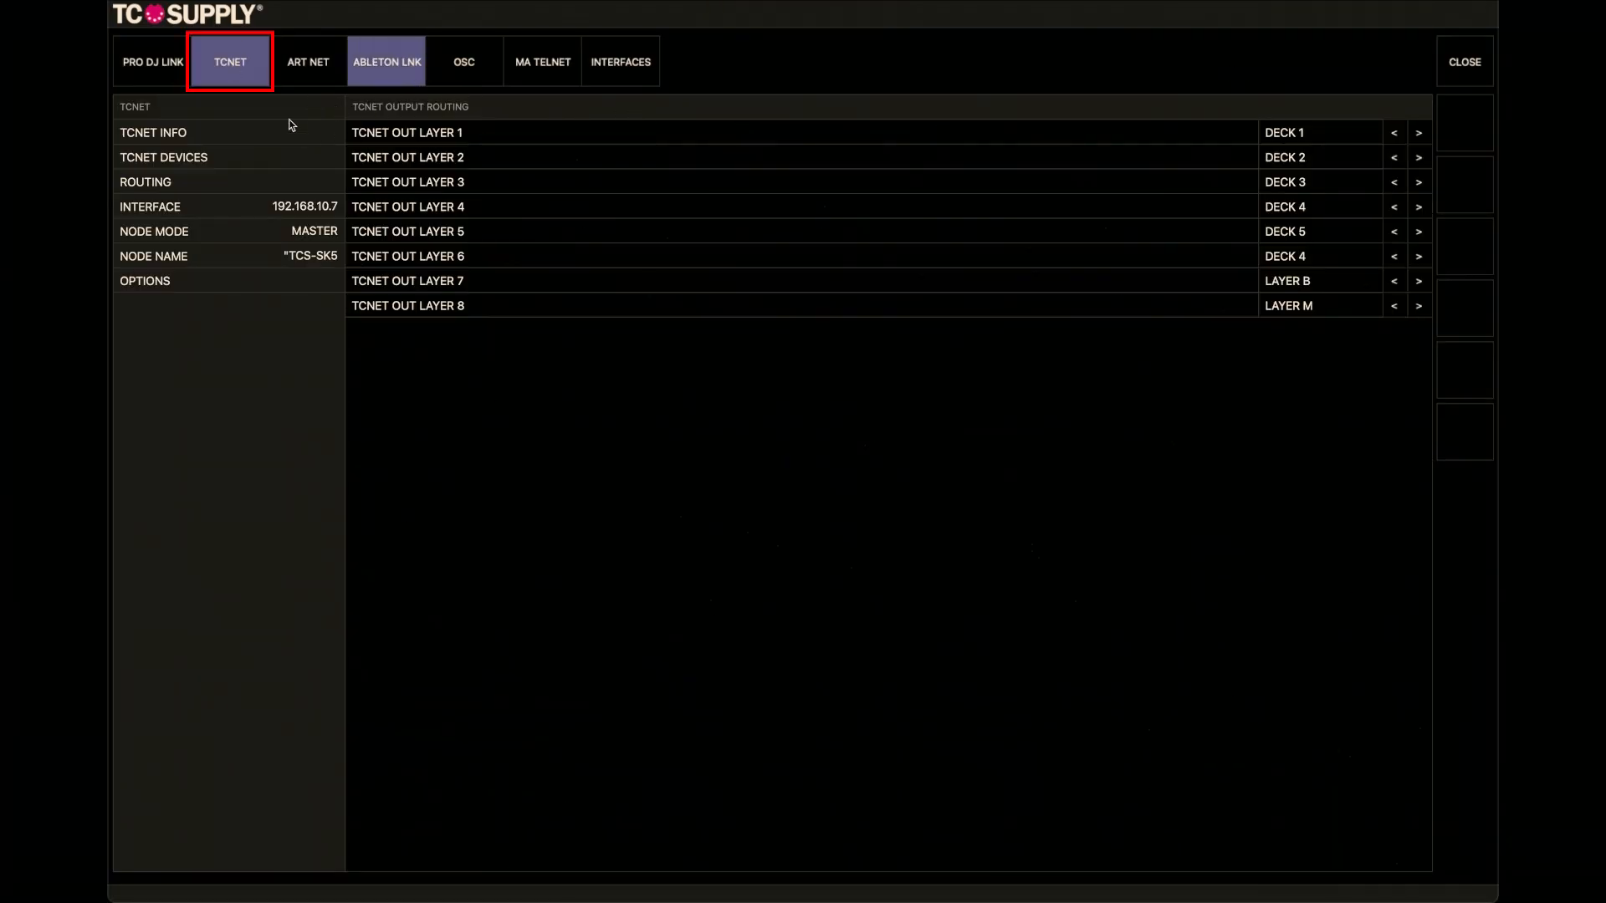
pyautogui.click(172, 185)
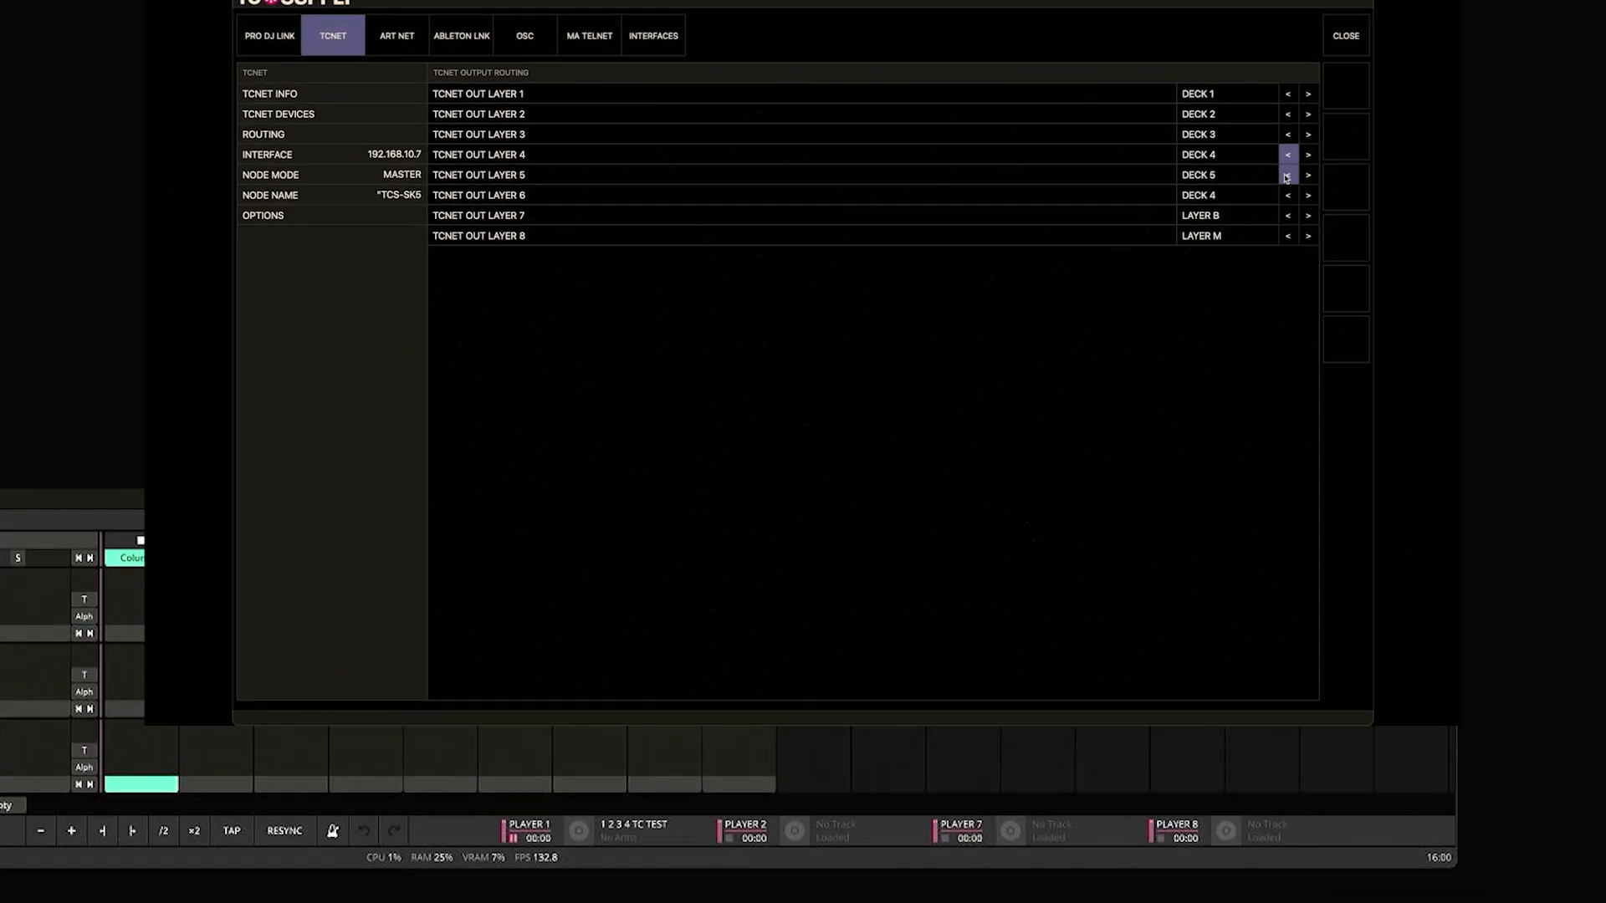
pyautogui.click(1288, 236)
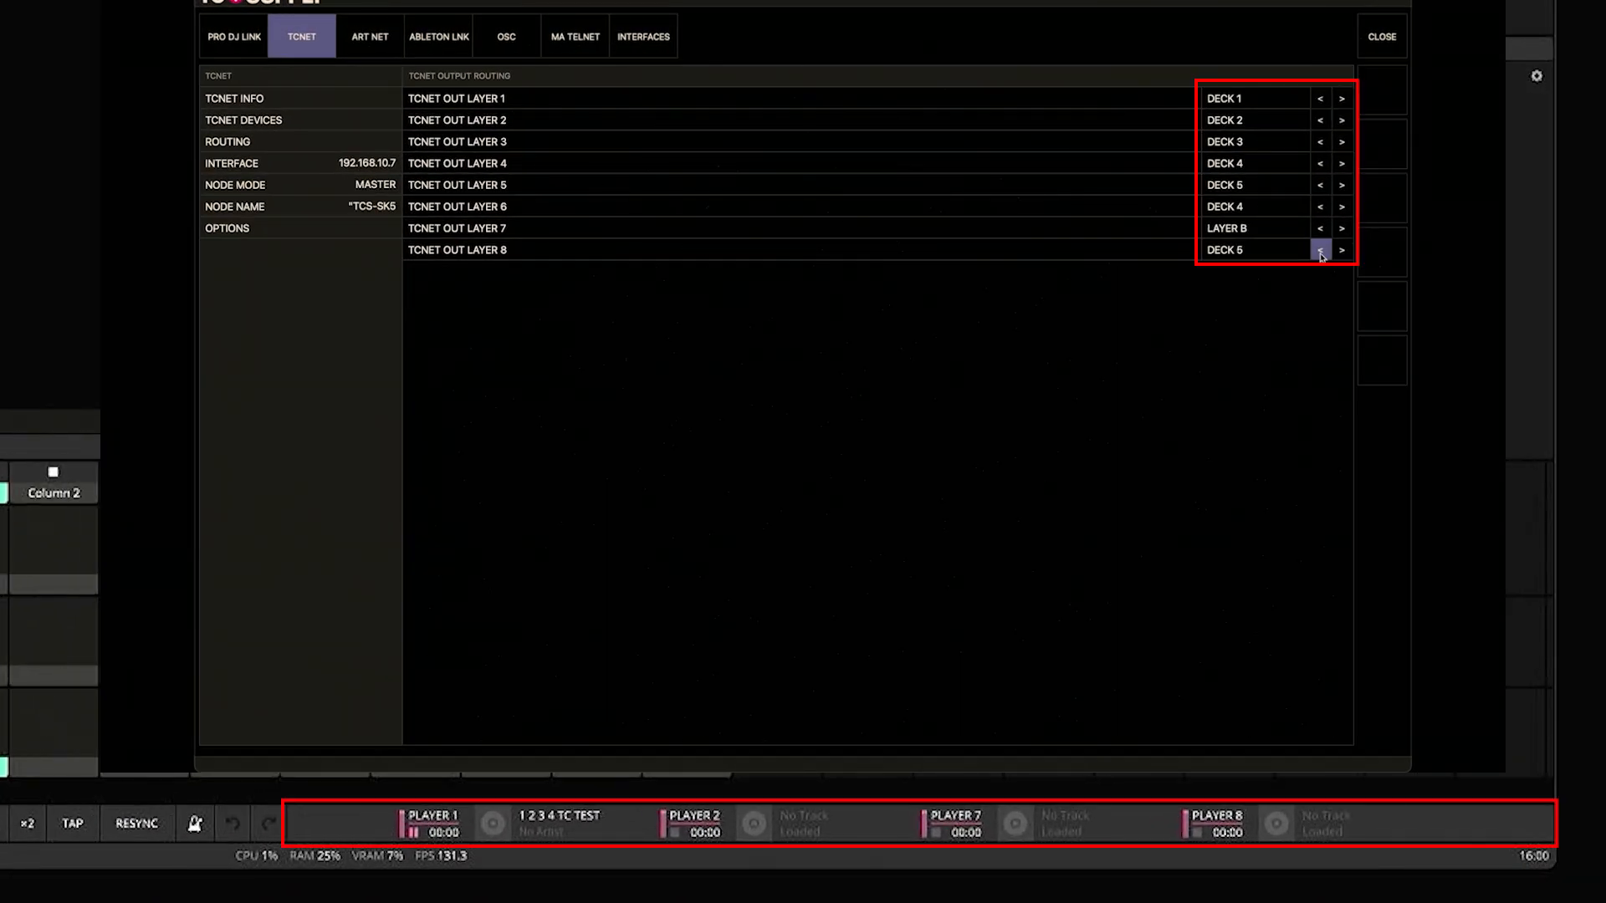
pyautogui.click(1321, 251)
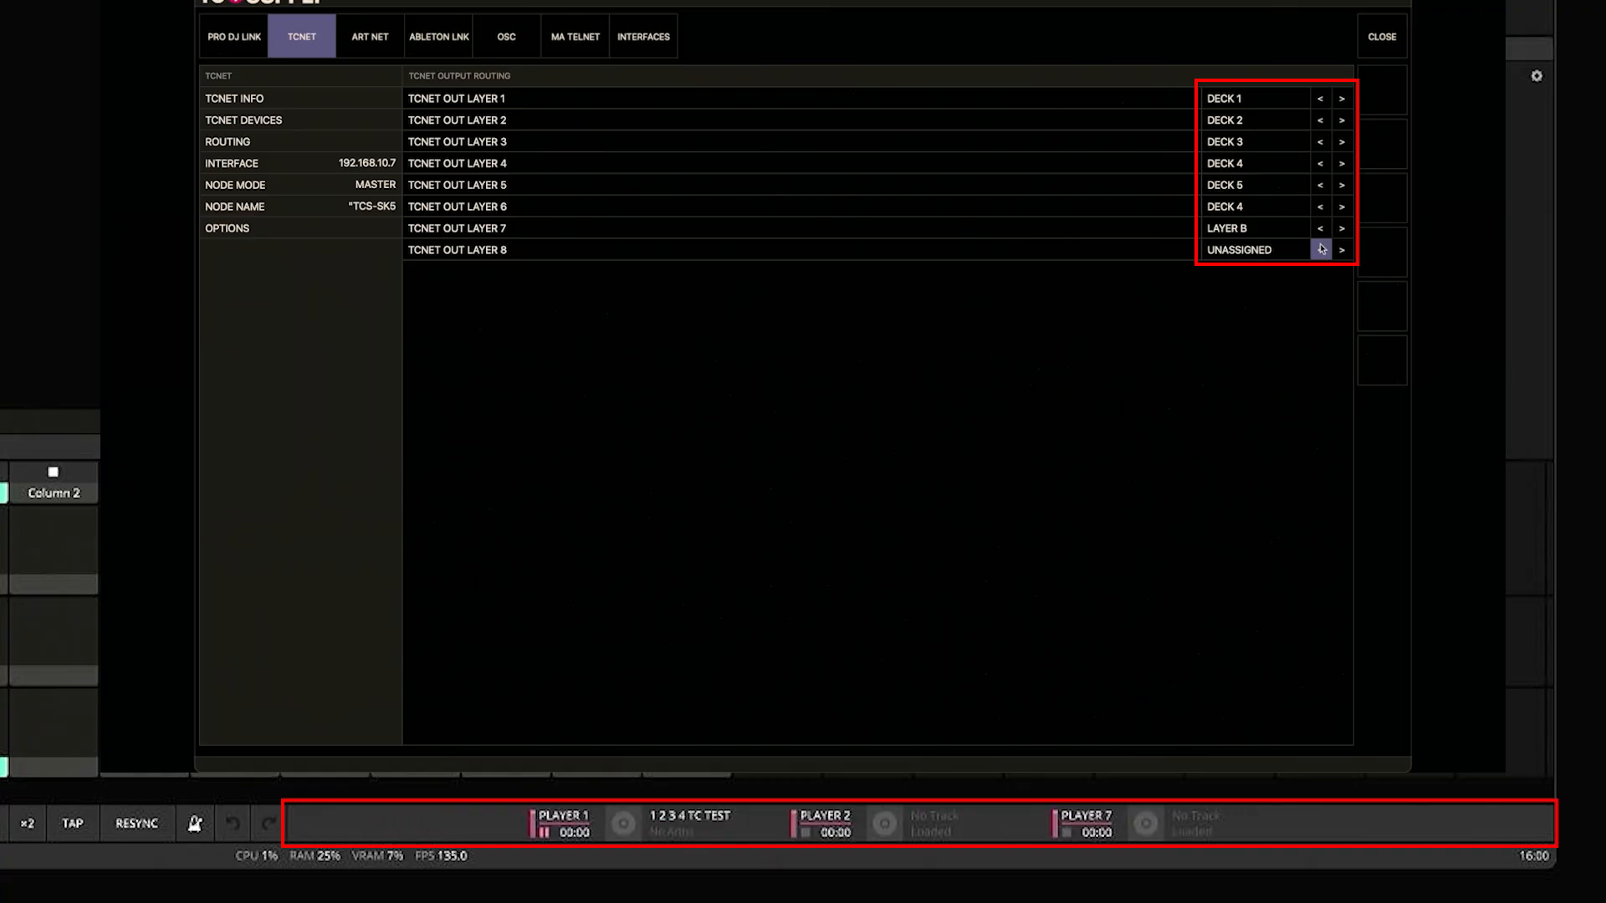
pyautogui.click(1319, 227)
pyautogui.click(1319, 228)
pyautogui.click(1319, 227)
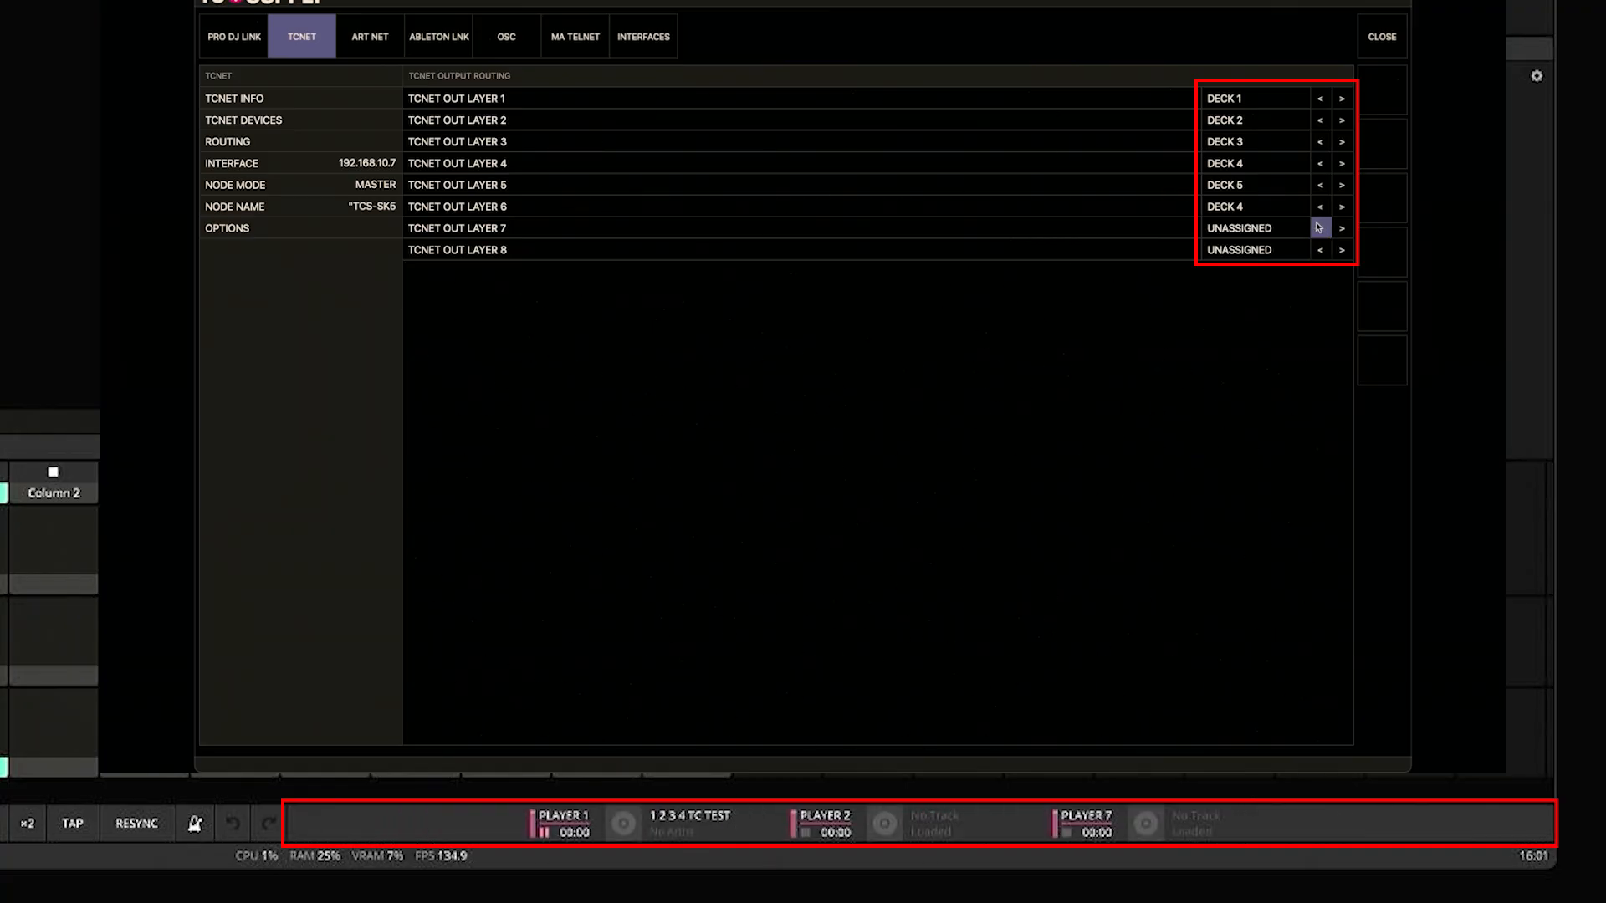
# - Set TCNet out layers 6 and 5 to unassigned in the output routing
pyautogui.click(1319, 206)
pyautogui.click(1319, 208)
pyautogui.click(1319, 208)
pyautogui.click(1319, 208)
pyautogui.click(1319, 208)
pyautogui.click(1340, 208)
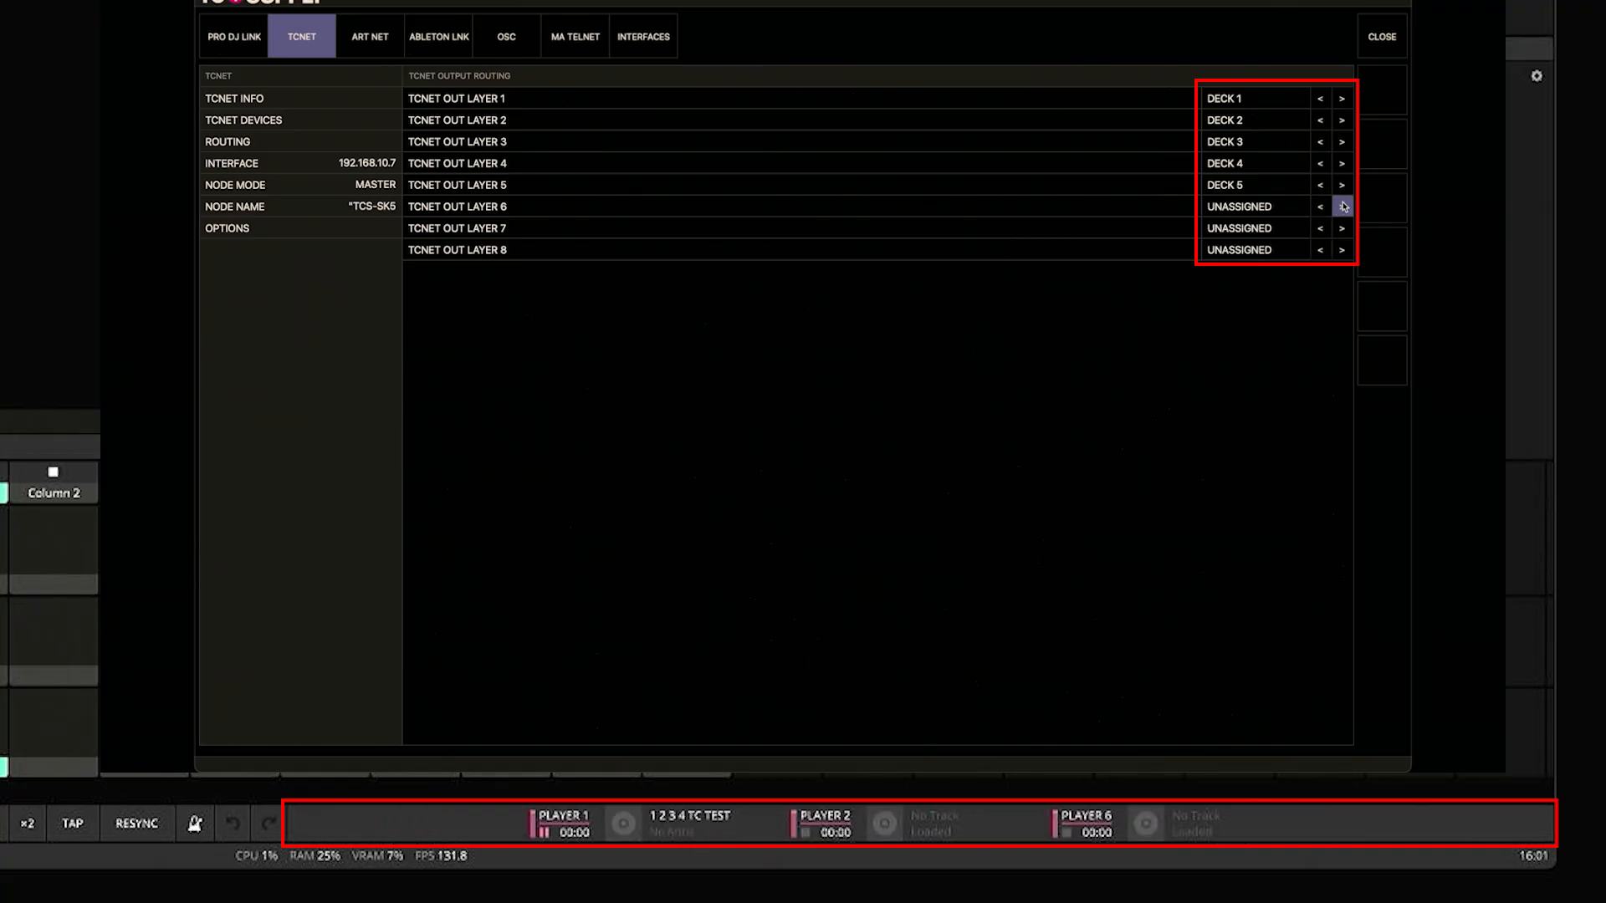
pyautogui.click(1321, 185)
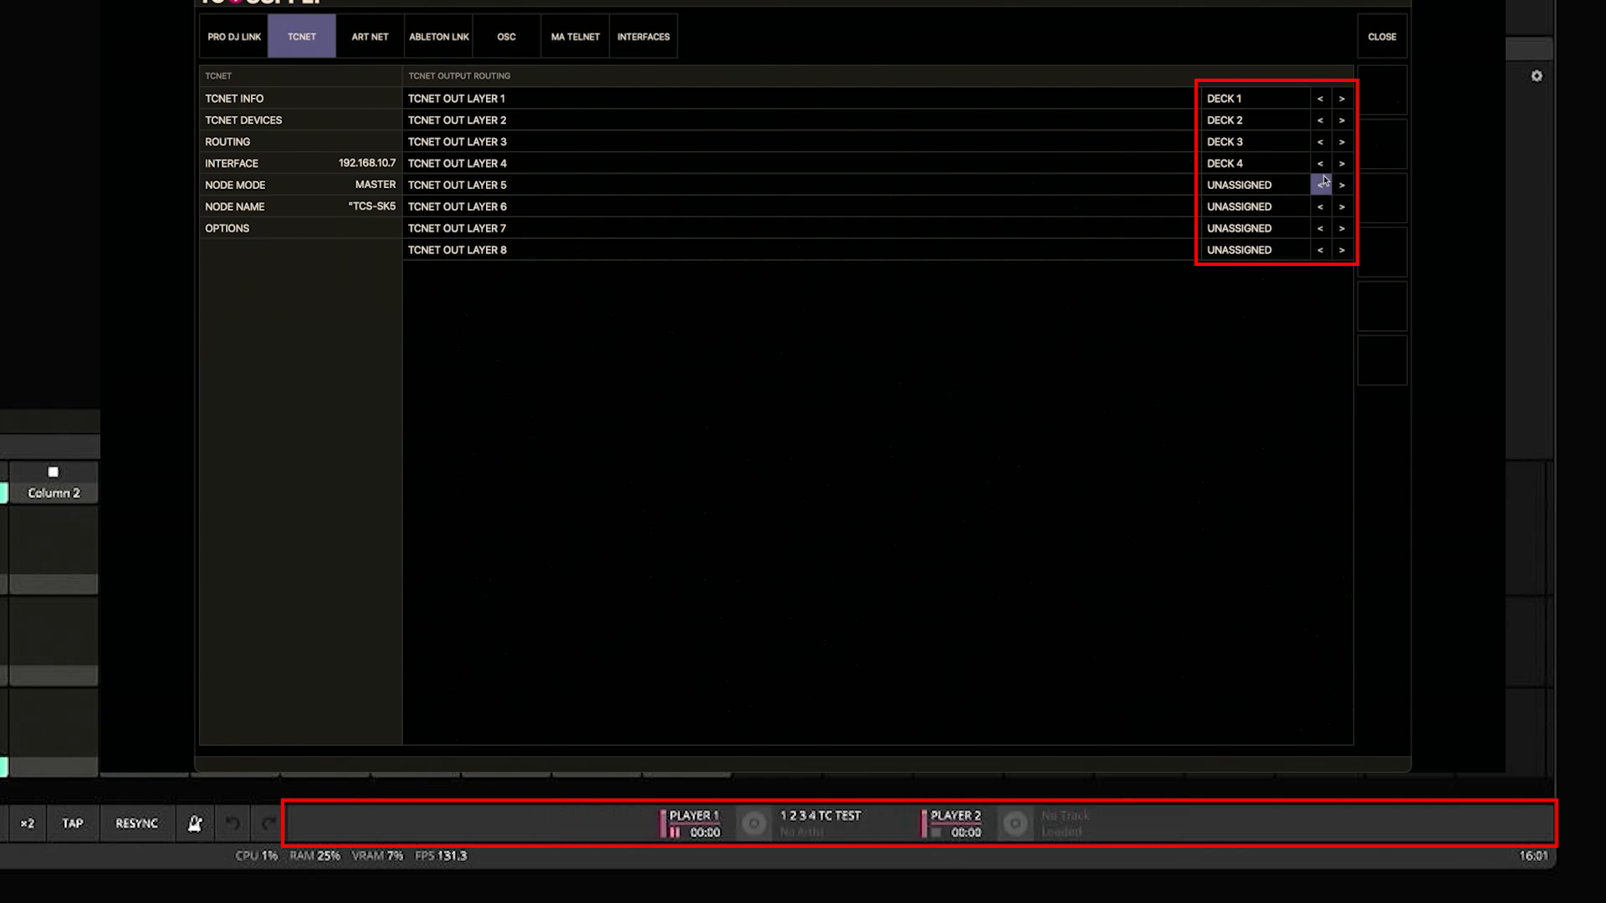
# - Set TCNet out layers 4, 3 and 2 to unassigned, keeping only layer 1 routed
pyautogui.click(1321, 164)
pyautogui.click(1321, 164)
pyautogui.click(1321, 164)
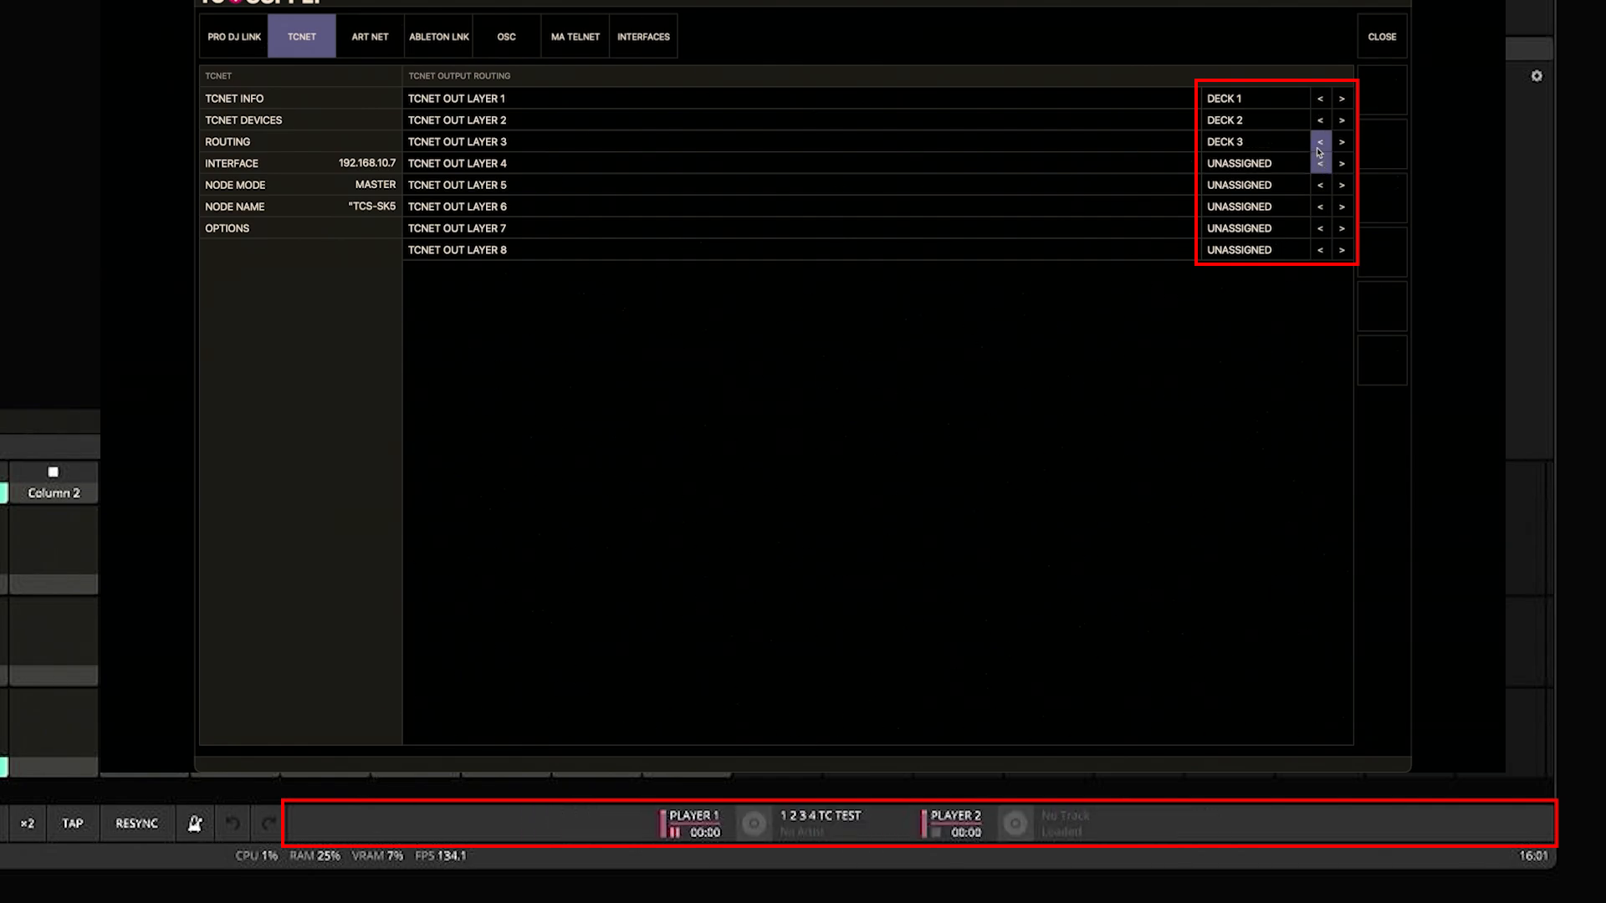
pyautogui.click(1319, 150)
pyautogui.click(1319, 151)
pyautogui.click(1319, 150)
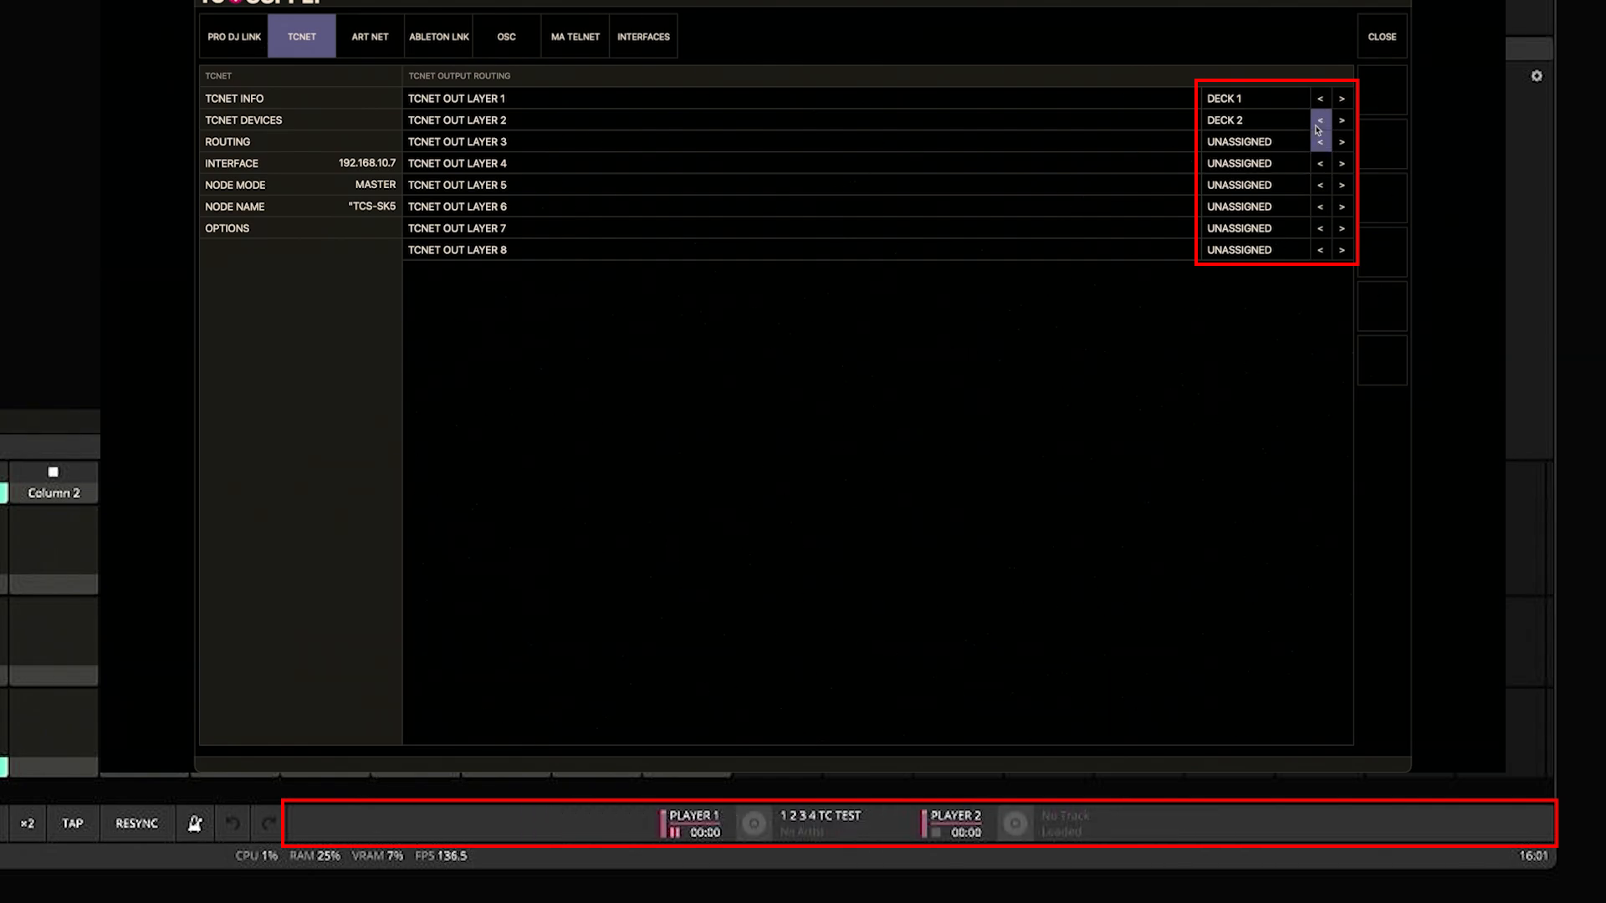
pyautogui.click(1319, 123)
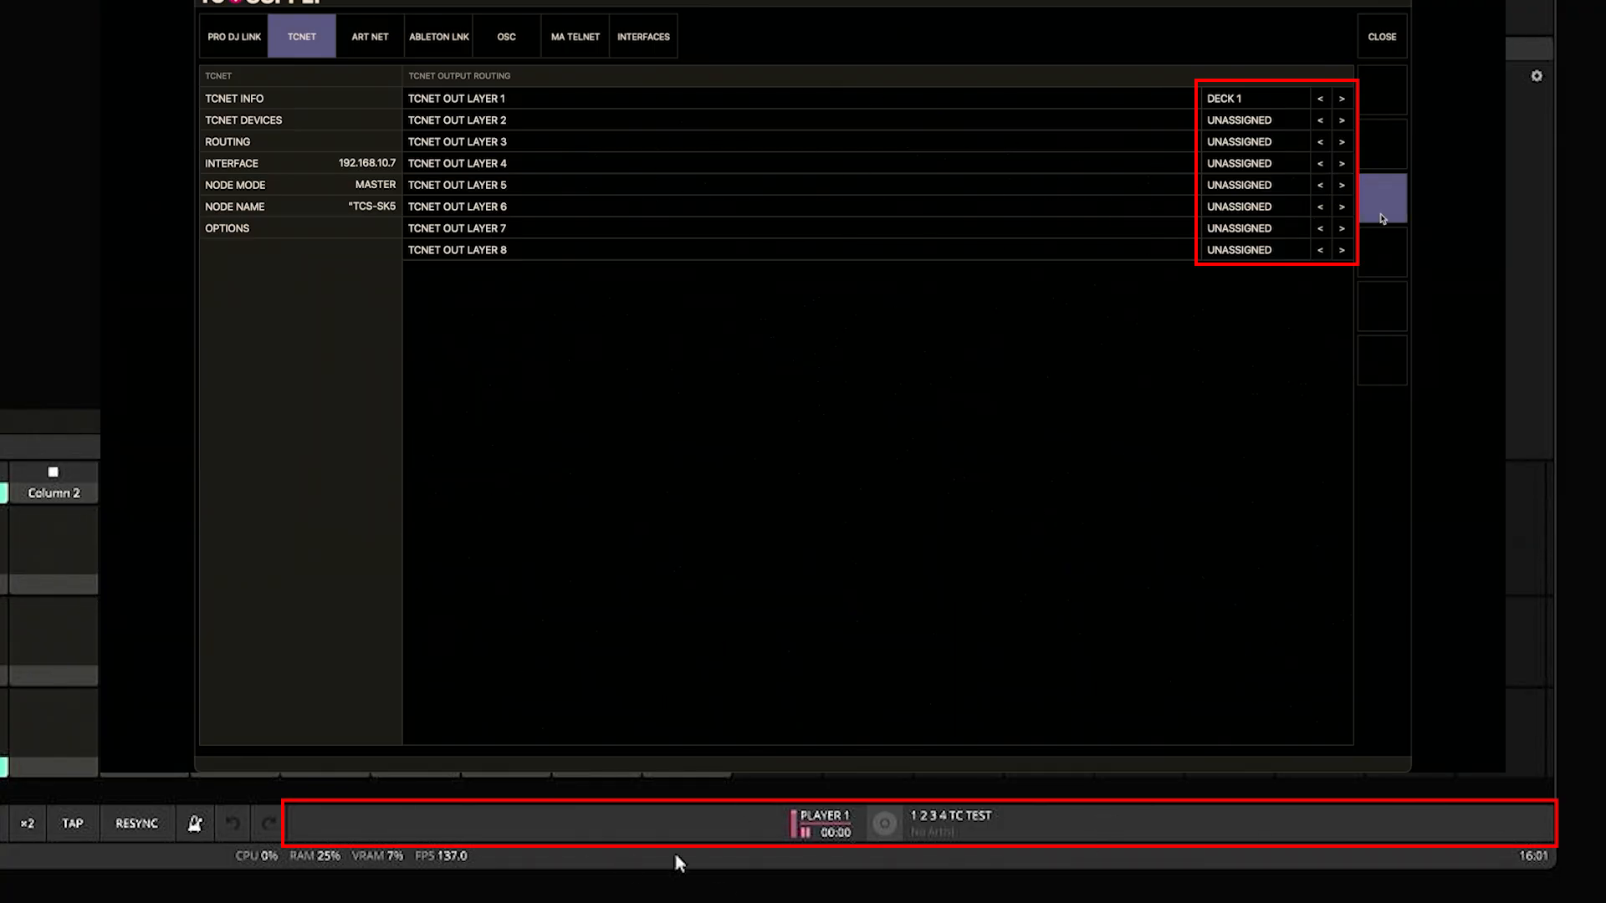
# - Route TCNet out layers 2, 3 and 4 to Deck 2, Deck 3 and Deck 4 respectively
pyautogui.click(1342, 124)
pyautogui.click(1344, 140)
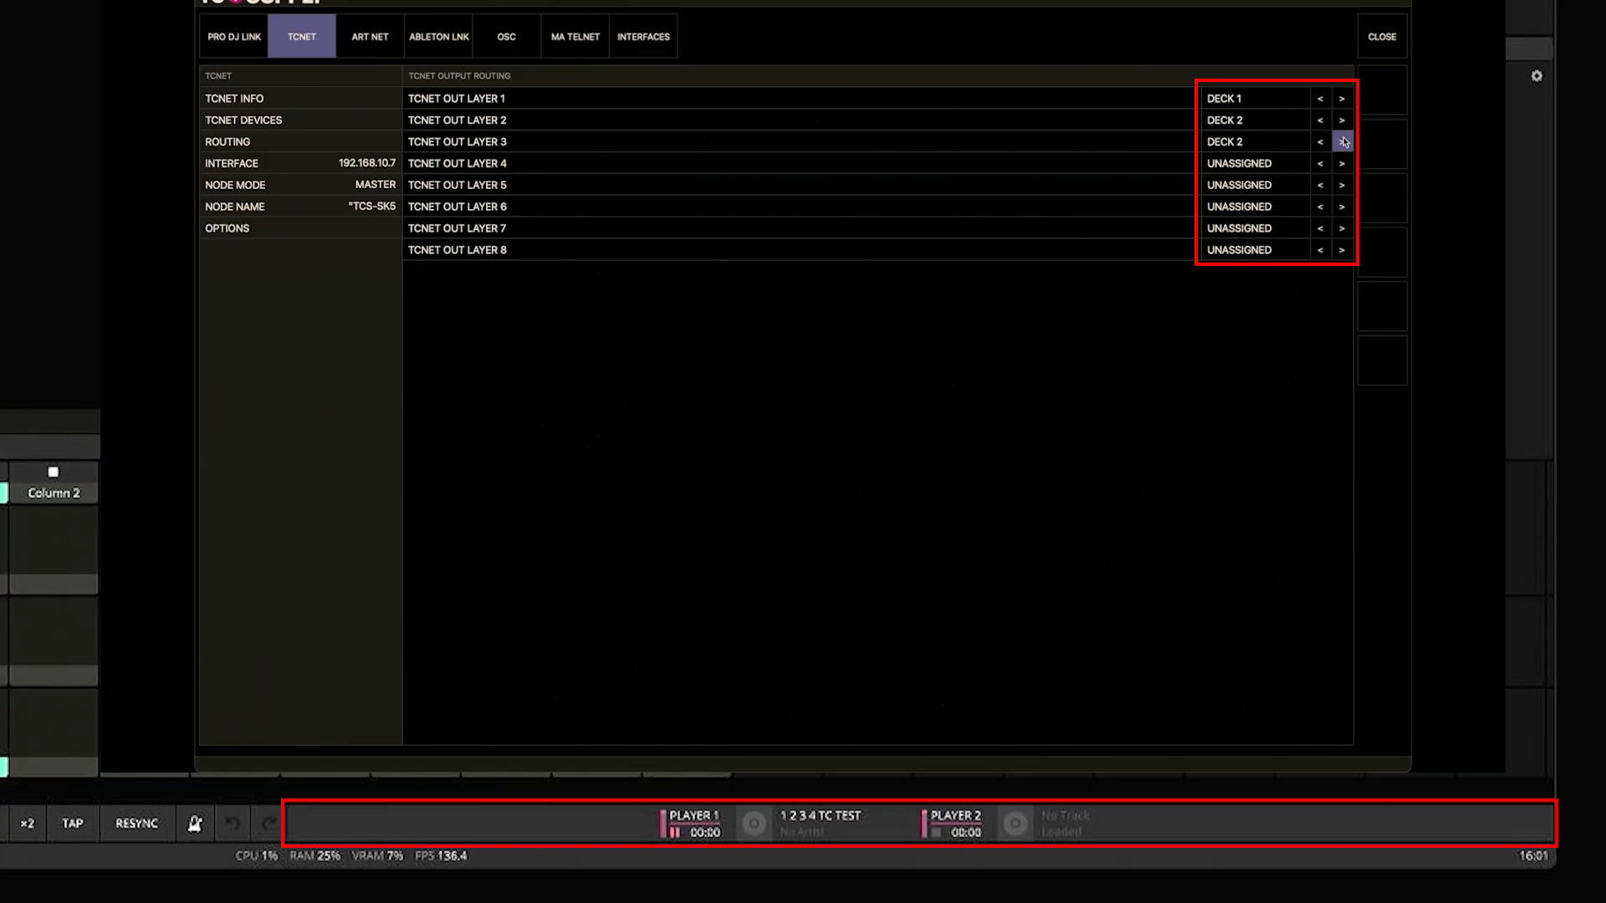
pyautogui.click(1344, 163)
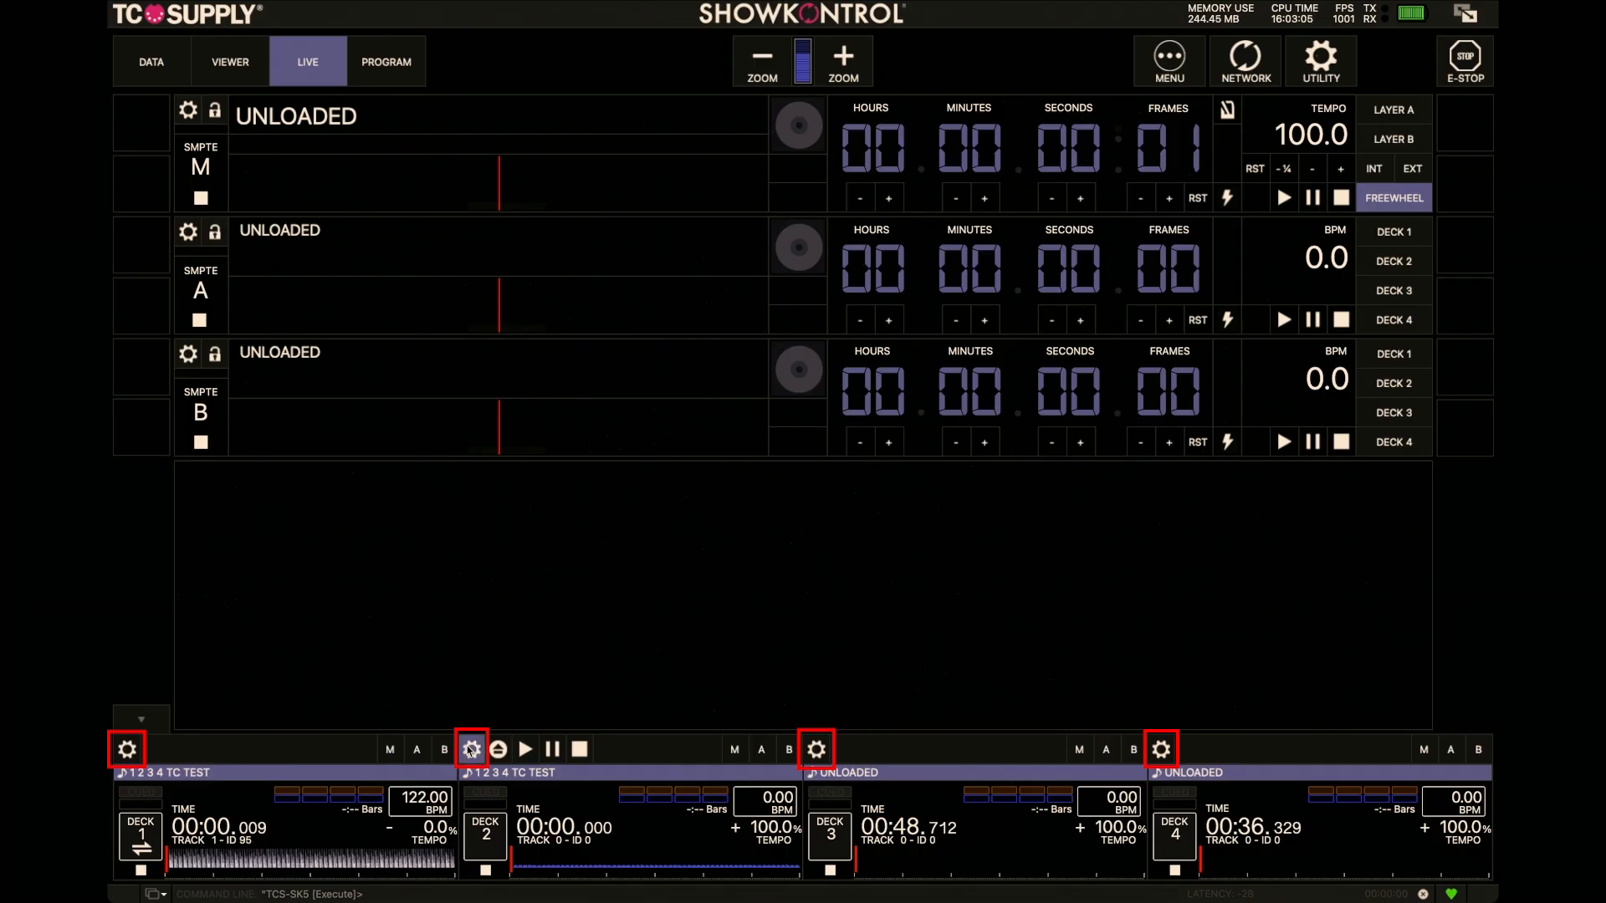
# - View Deck 2's source preferences, check the connected Pro DJ Link devices in the network settings and close them
pyautogui.click(472, 749)
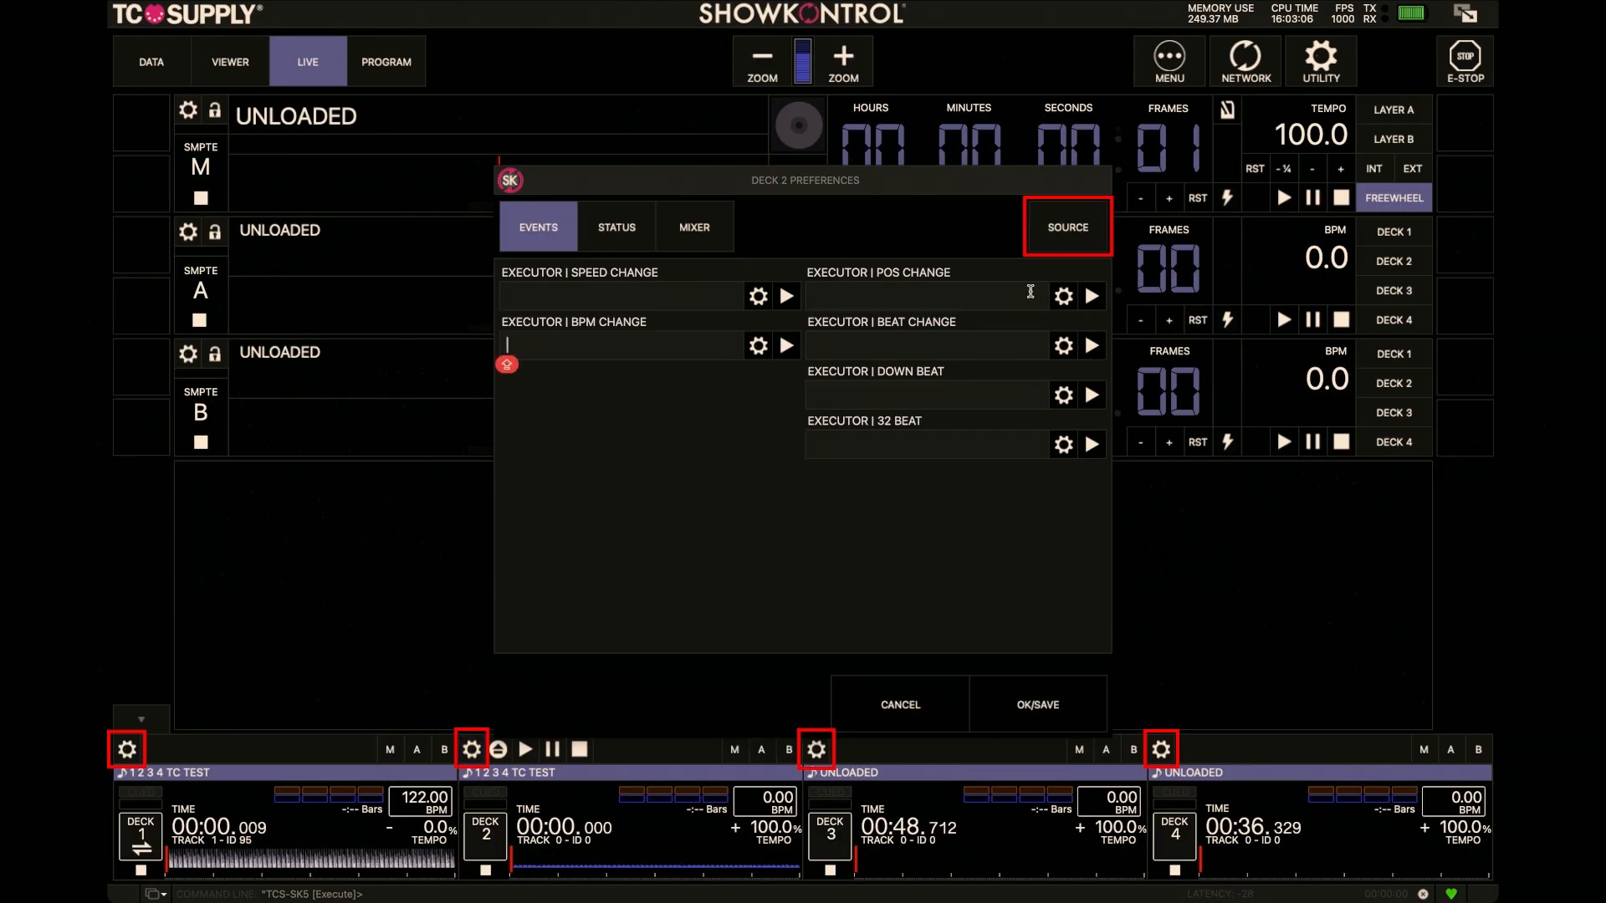
pyautogui.click(1079, 239)
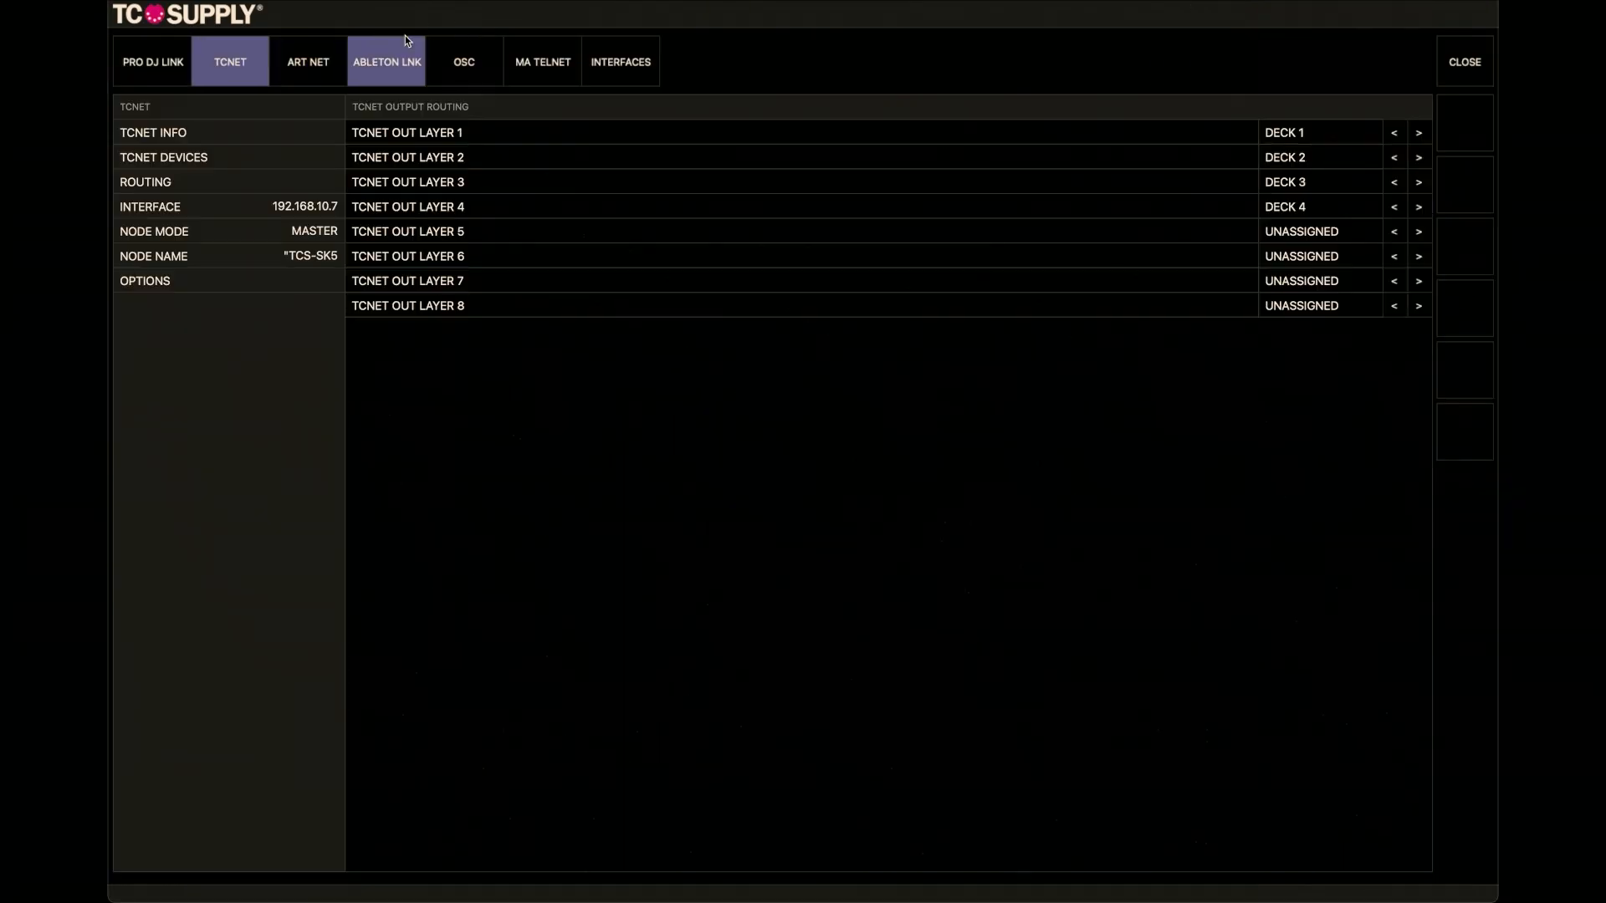
pyautogui.click(117, 57)
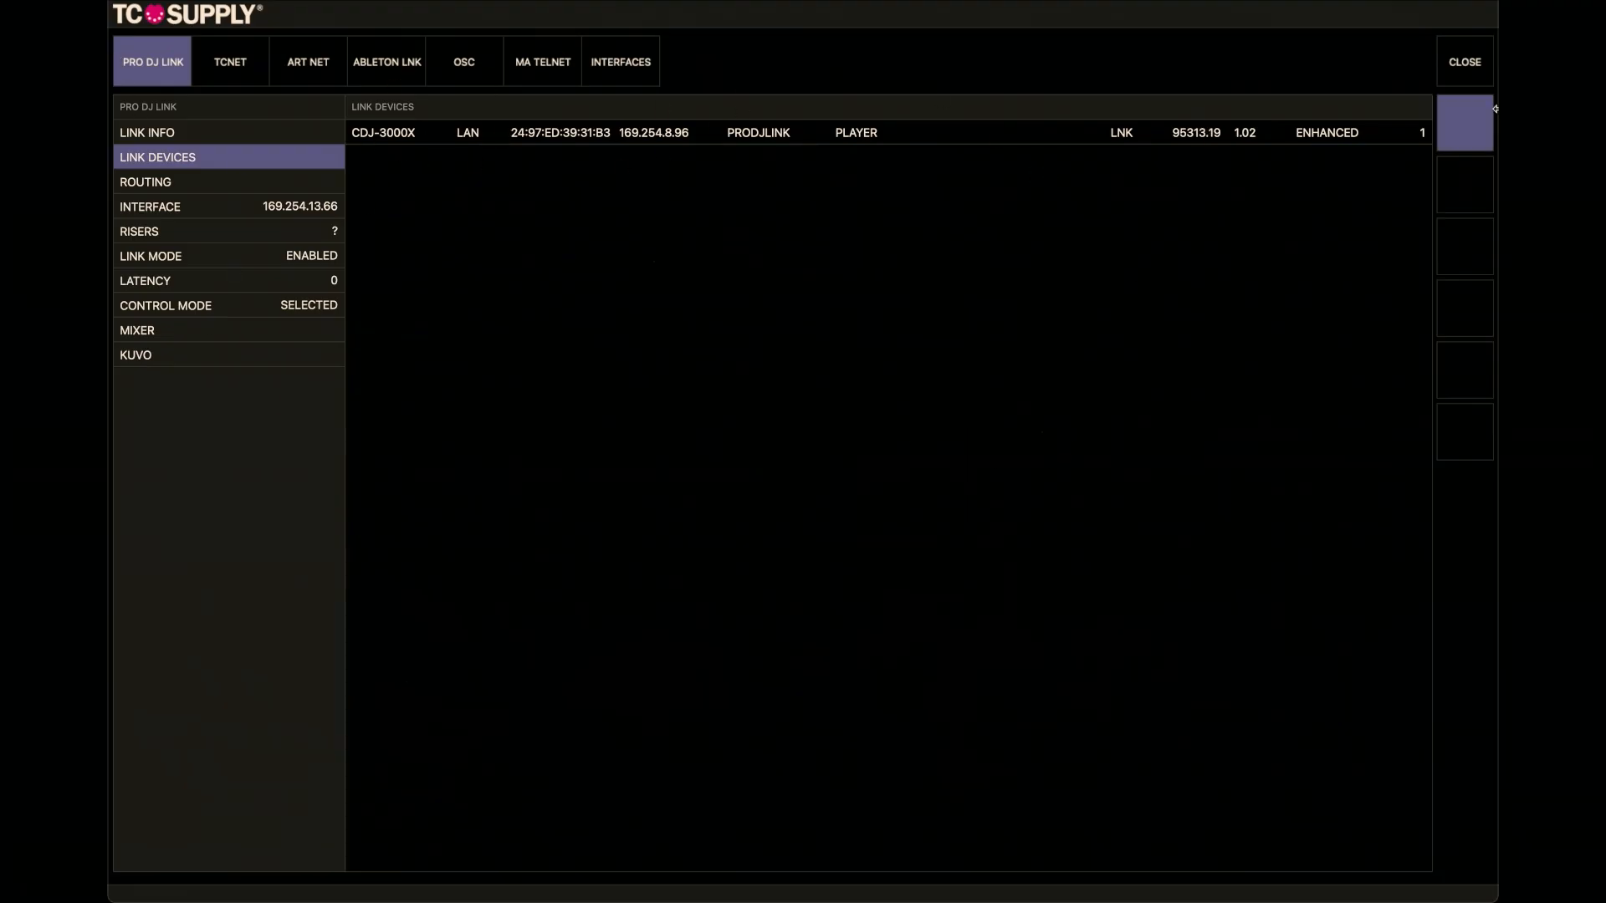
pyautogui.click(1474, 74)
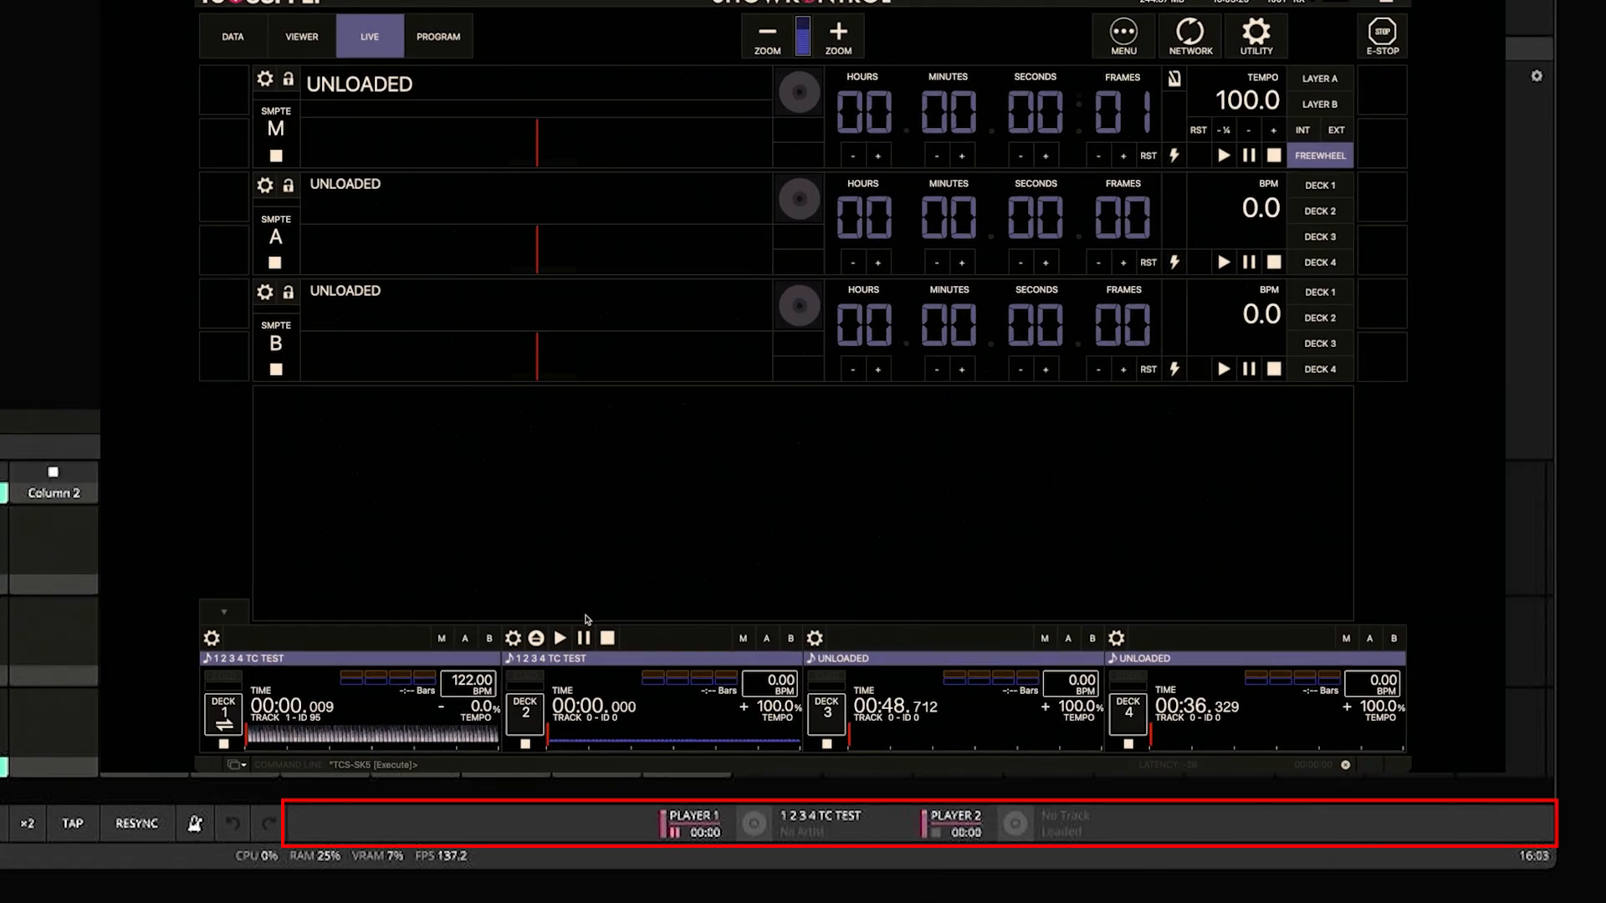
# - Set Deck 2's source to PRODJLINK, save the deck preferences and reopen the TCNet network settings
pyautogui.click(513, 638)
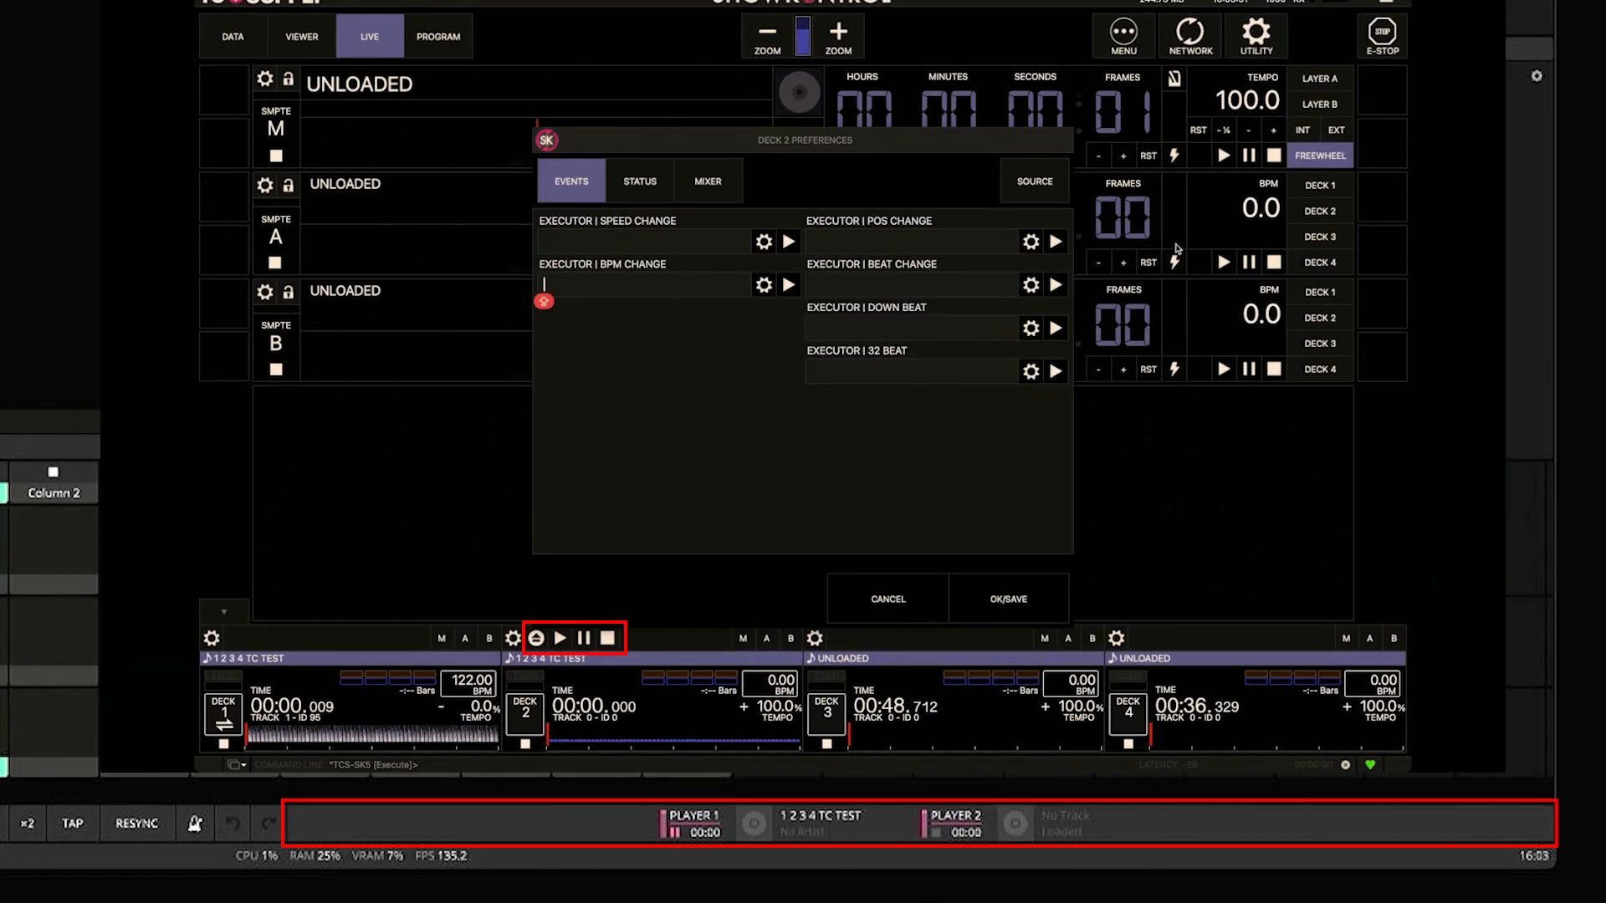
pyautogui.click(640, 181)
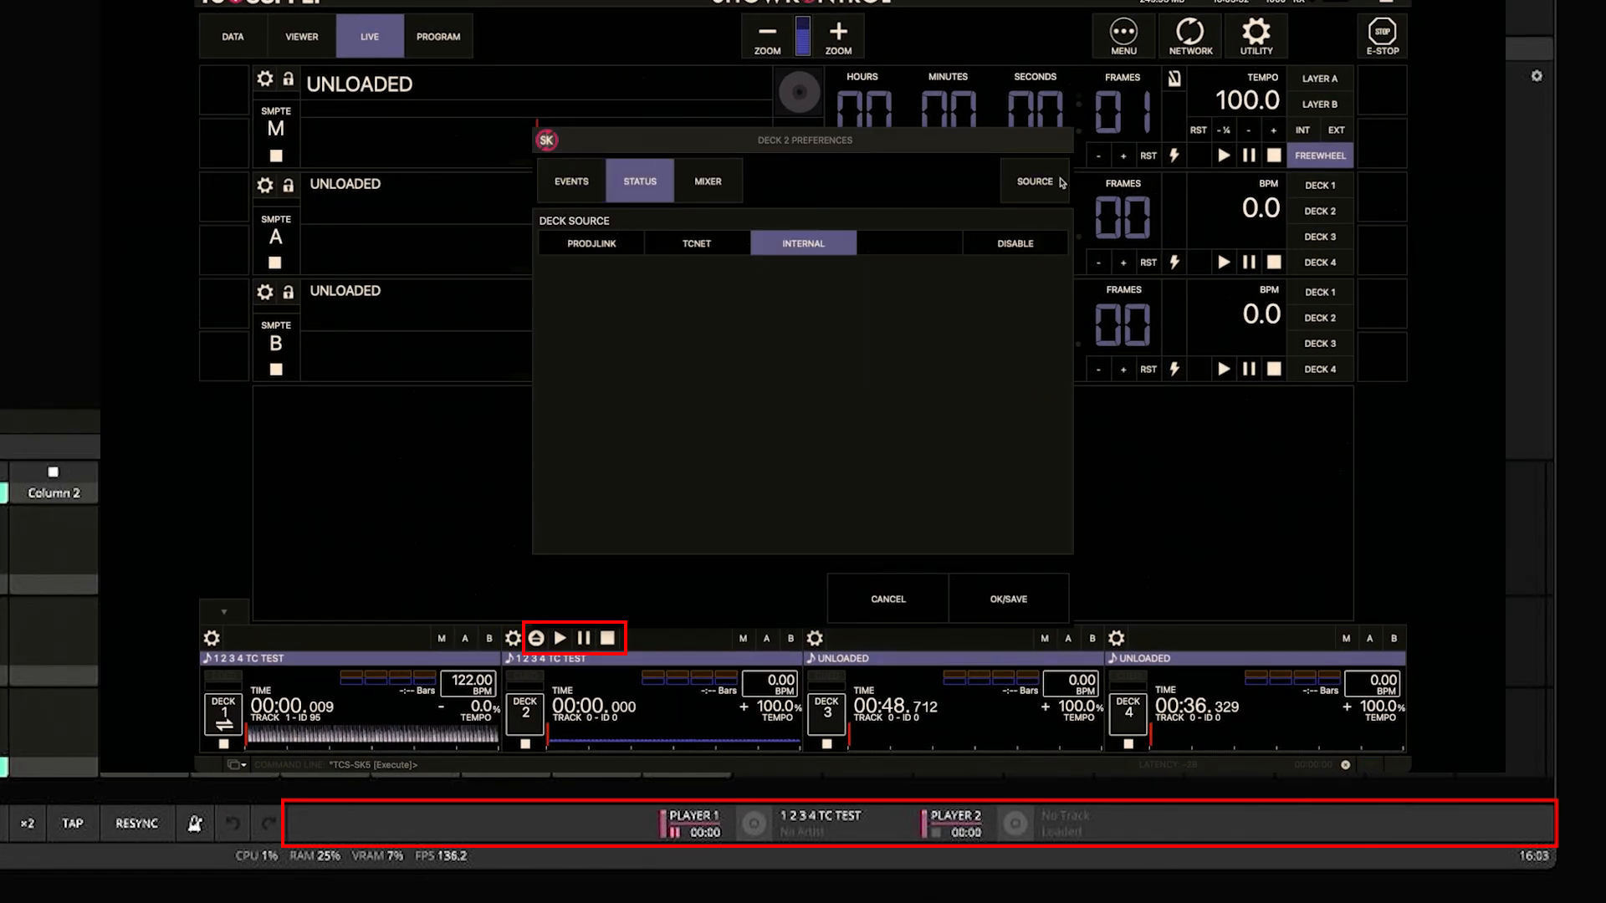
pyautogui.click(590, 249)
pyautogui.click(1008, 600)
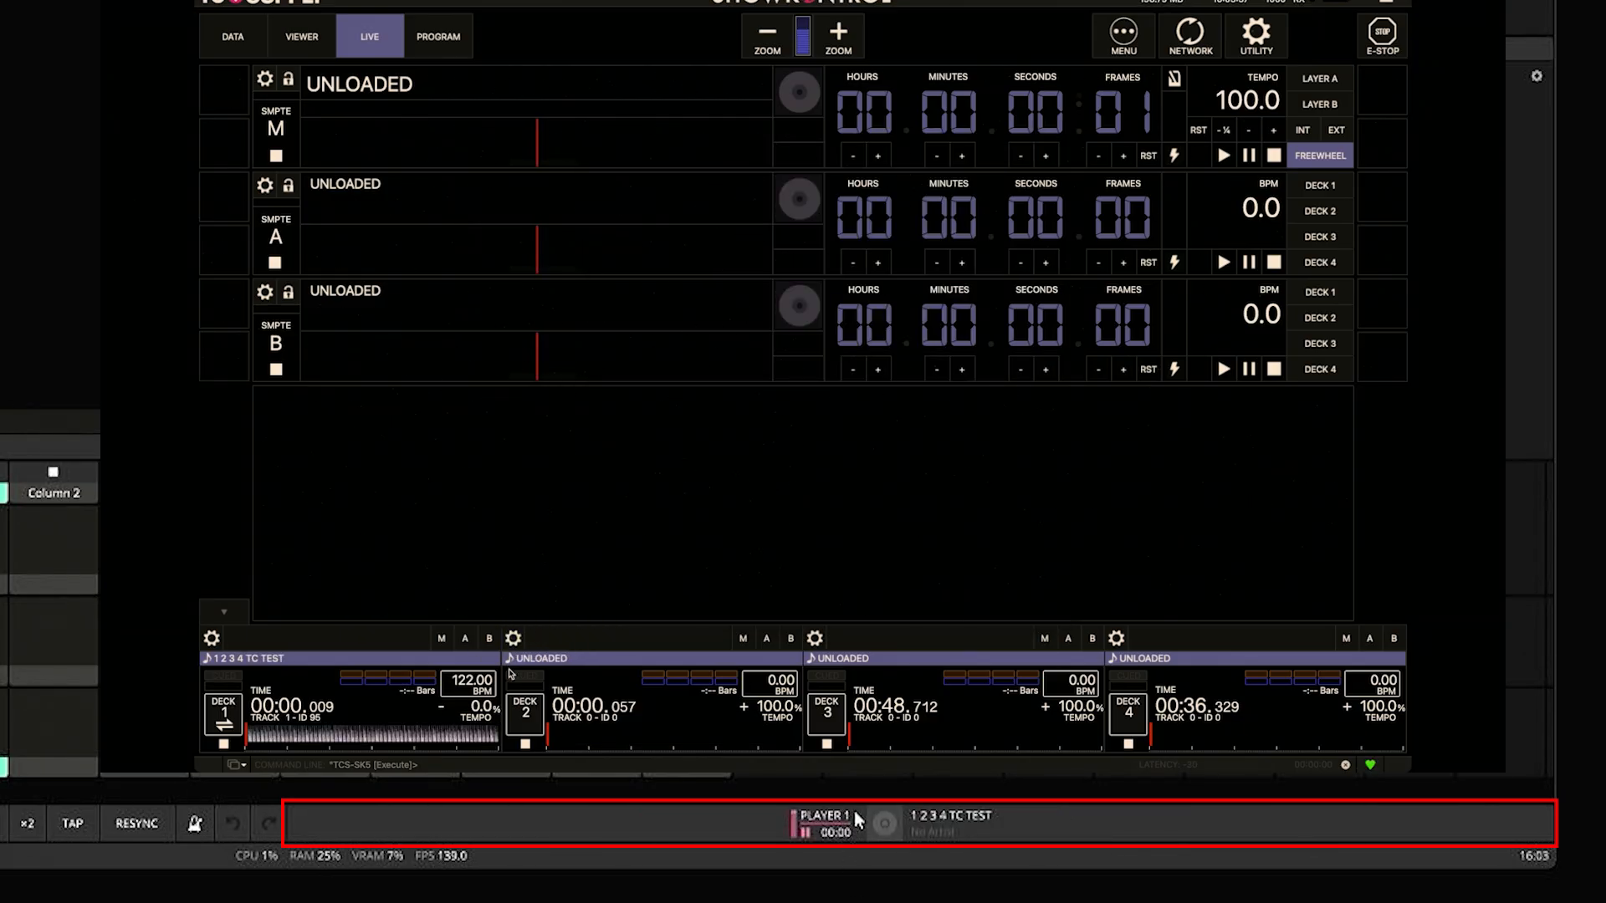
pyautogui.click(1207, 27)
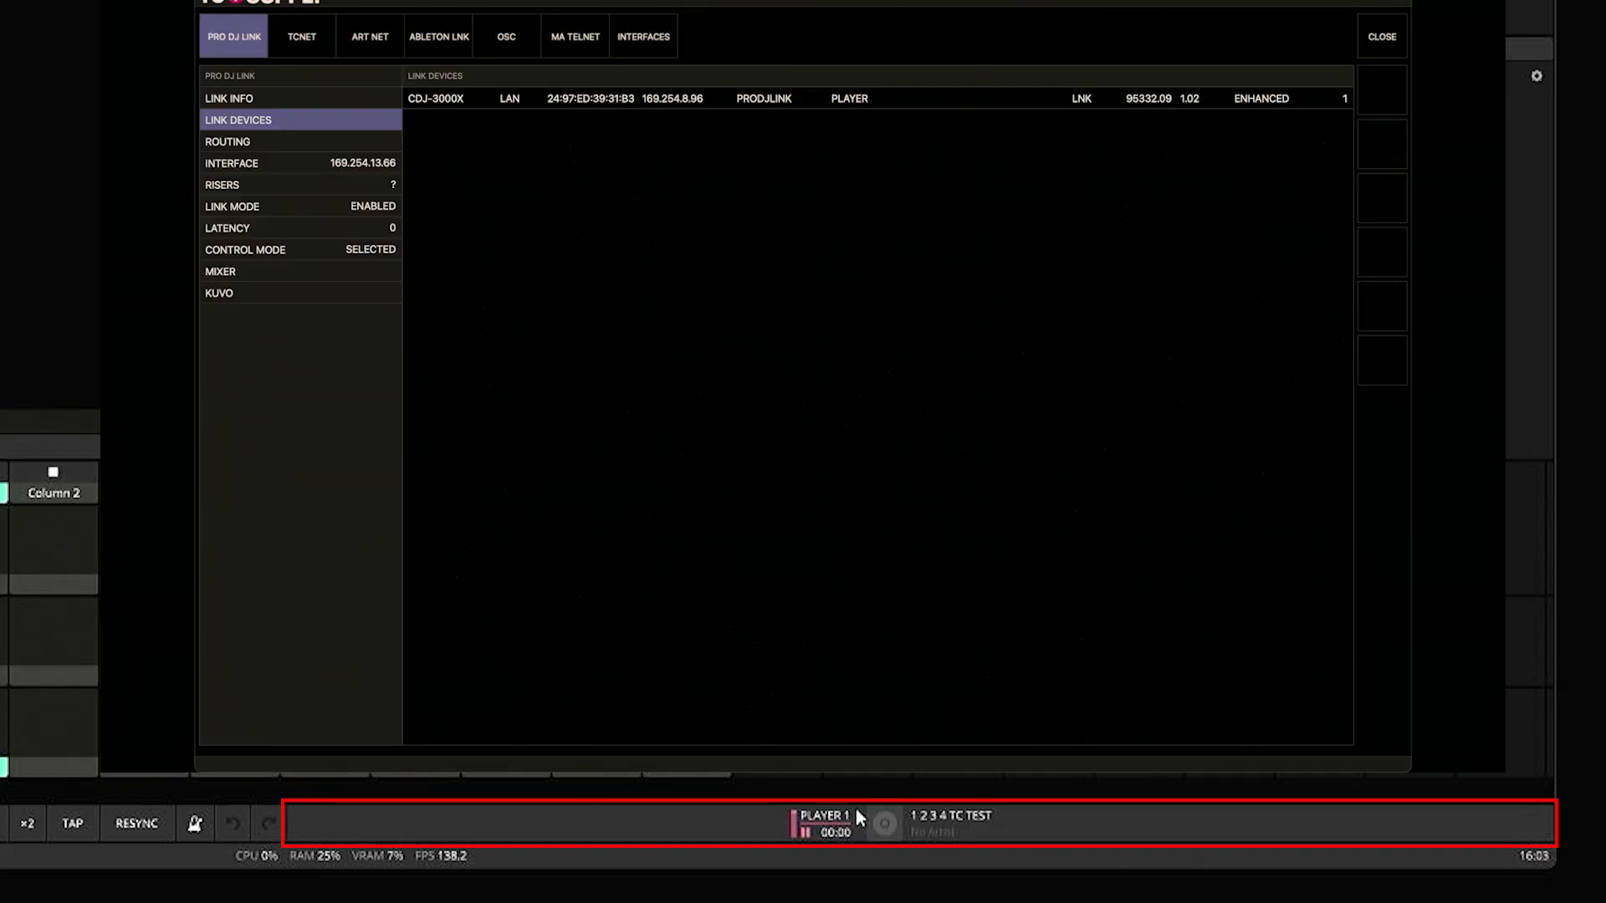
pyautogui.click(322, 49)
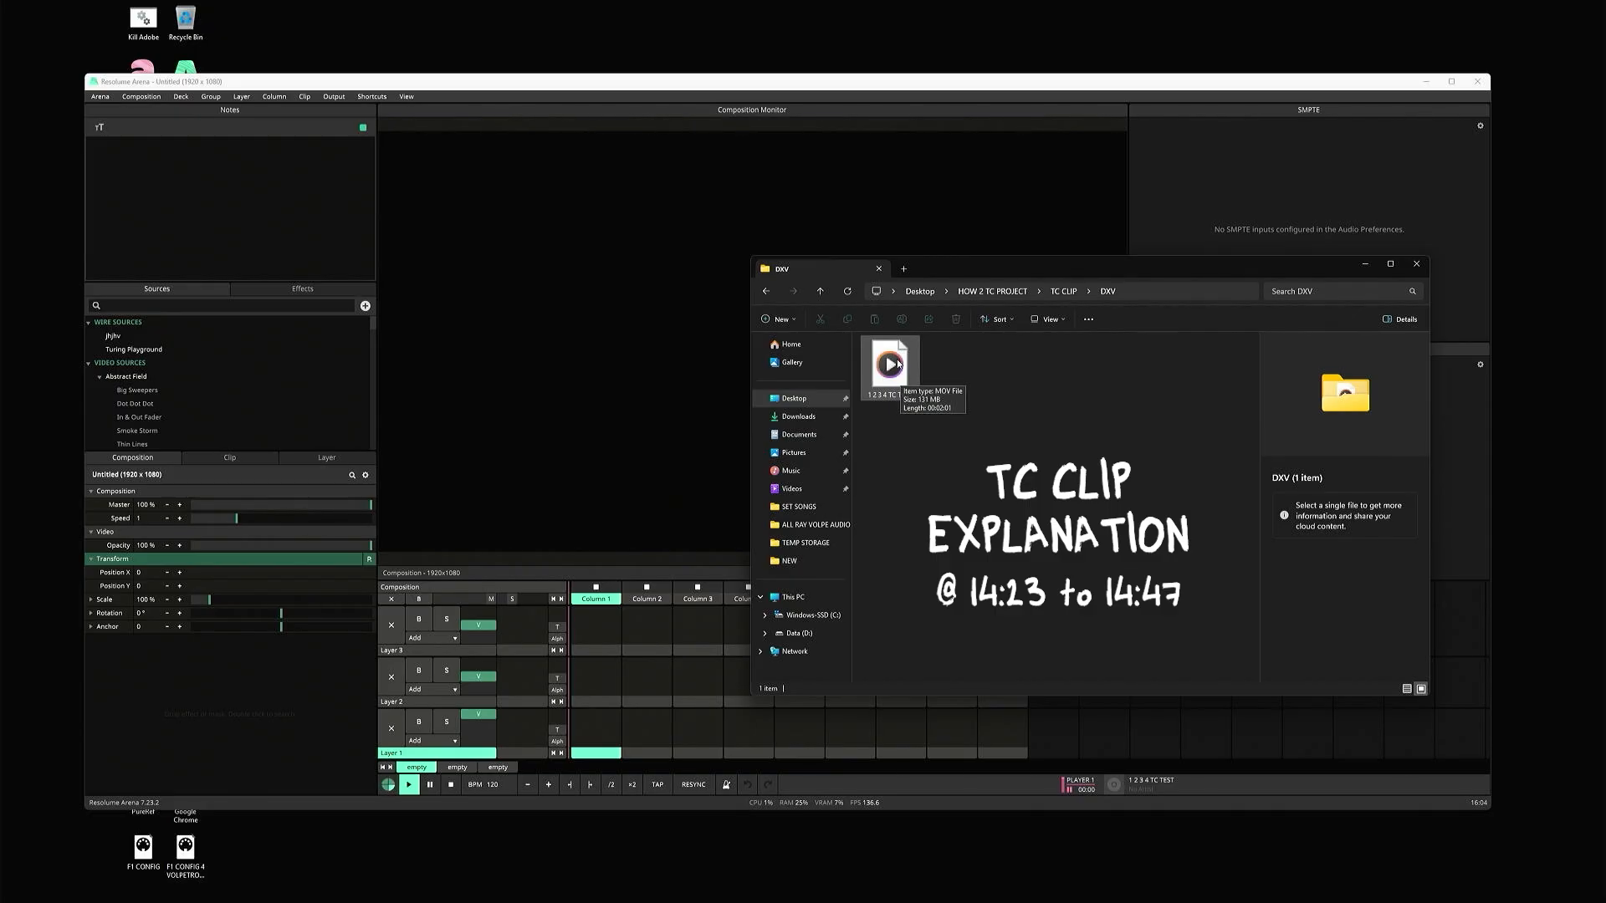
# - Add the 1 2 3 4 TC TEST clip from the DXV folder to Layer 2, Column 2 in Resolume Arena and trigger it
pyautogui.moveTo(898, 364); pyautogui.dragTo(661, 681)
pyautogui.click(661, 681)
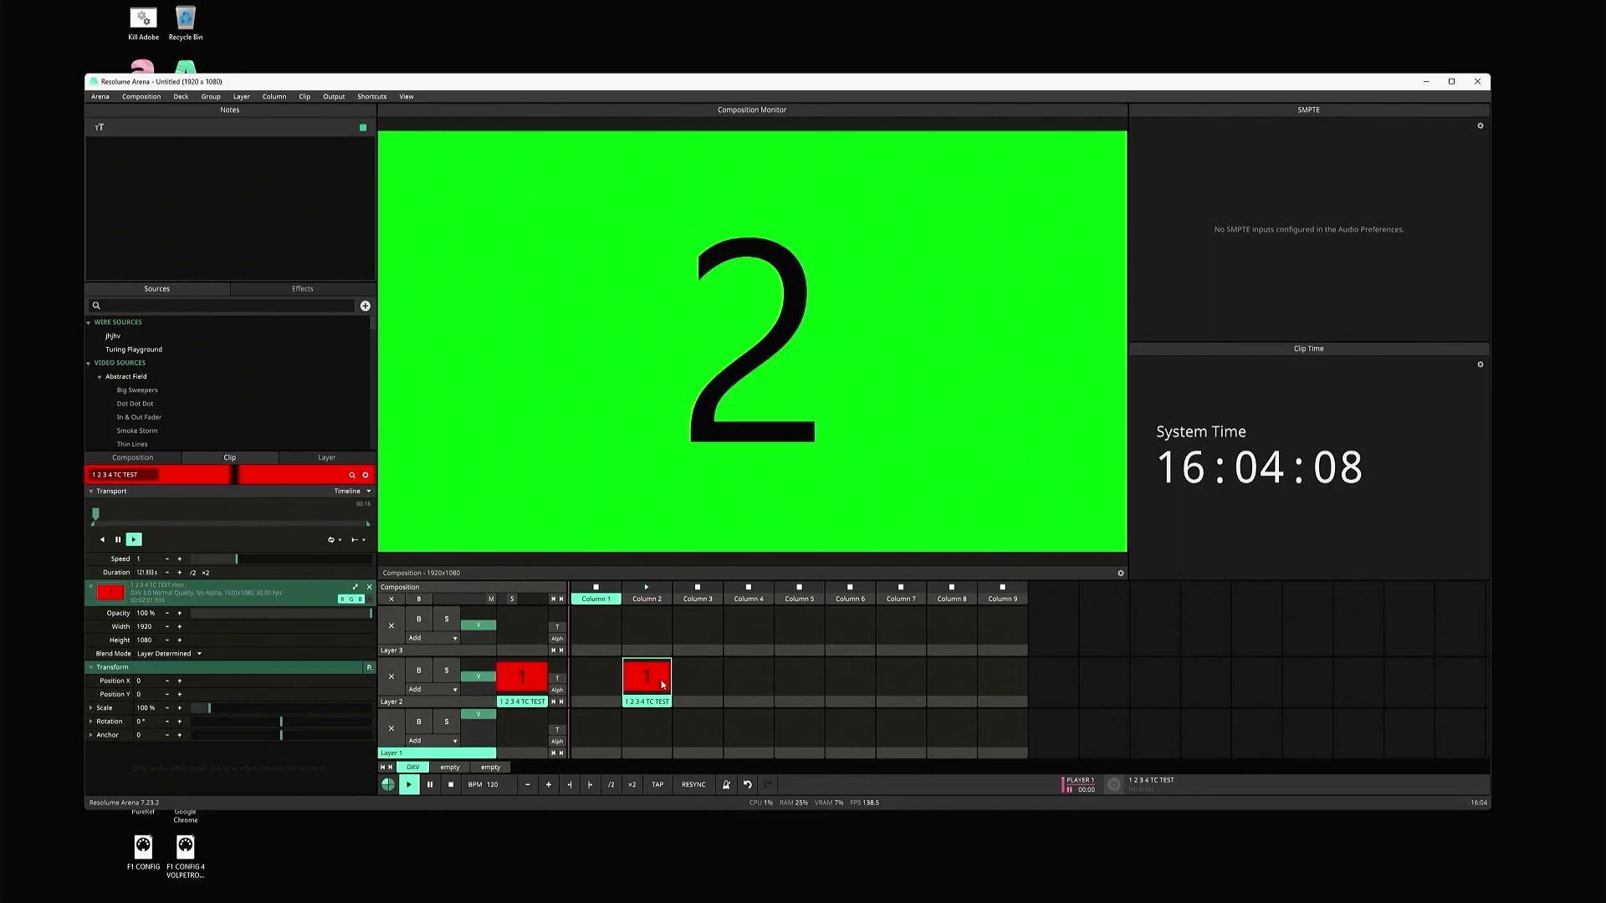
# - Stop the clip playing on Layer 2 and set the 1 2 3 4 TC TEST clip's transport to Pioneer DJ
pyautogui.click(866, 690)
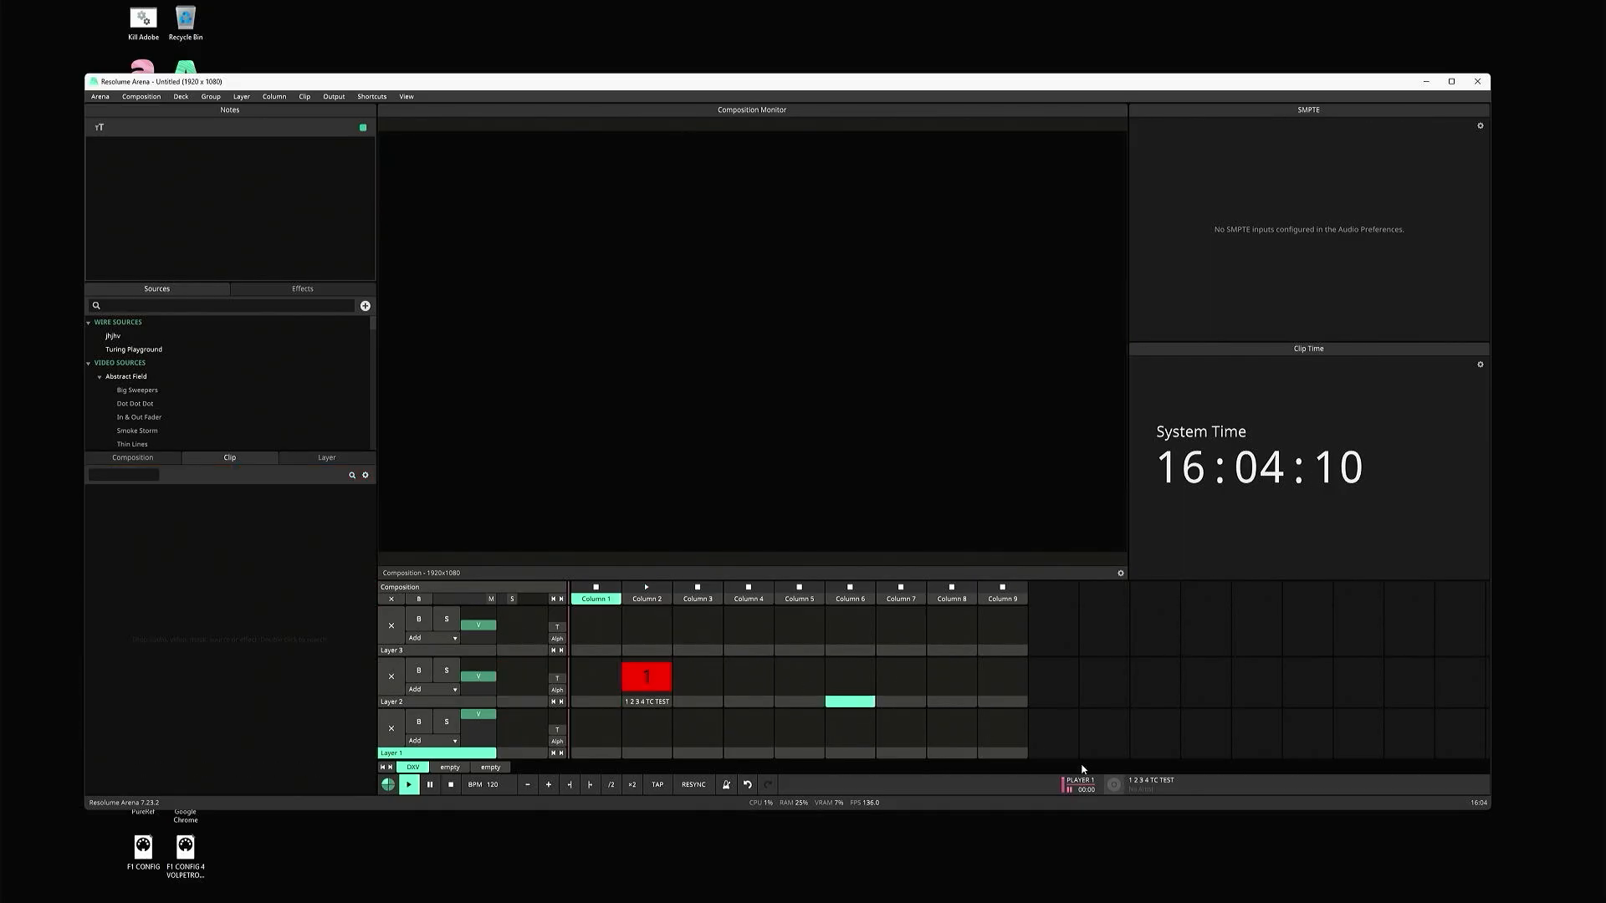
pyautogui.click(650, 705)
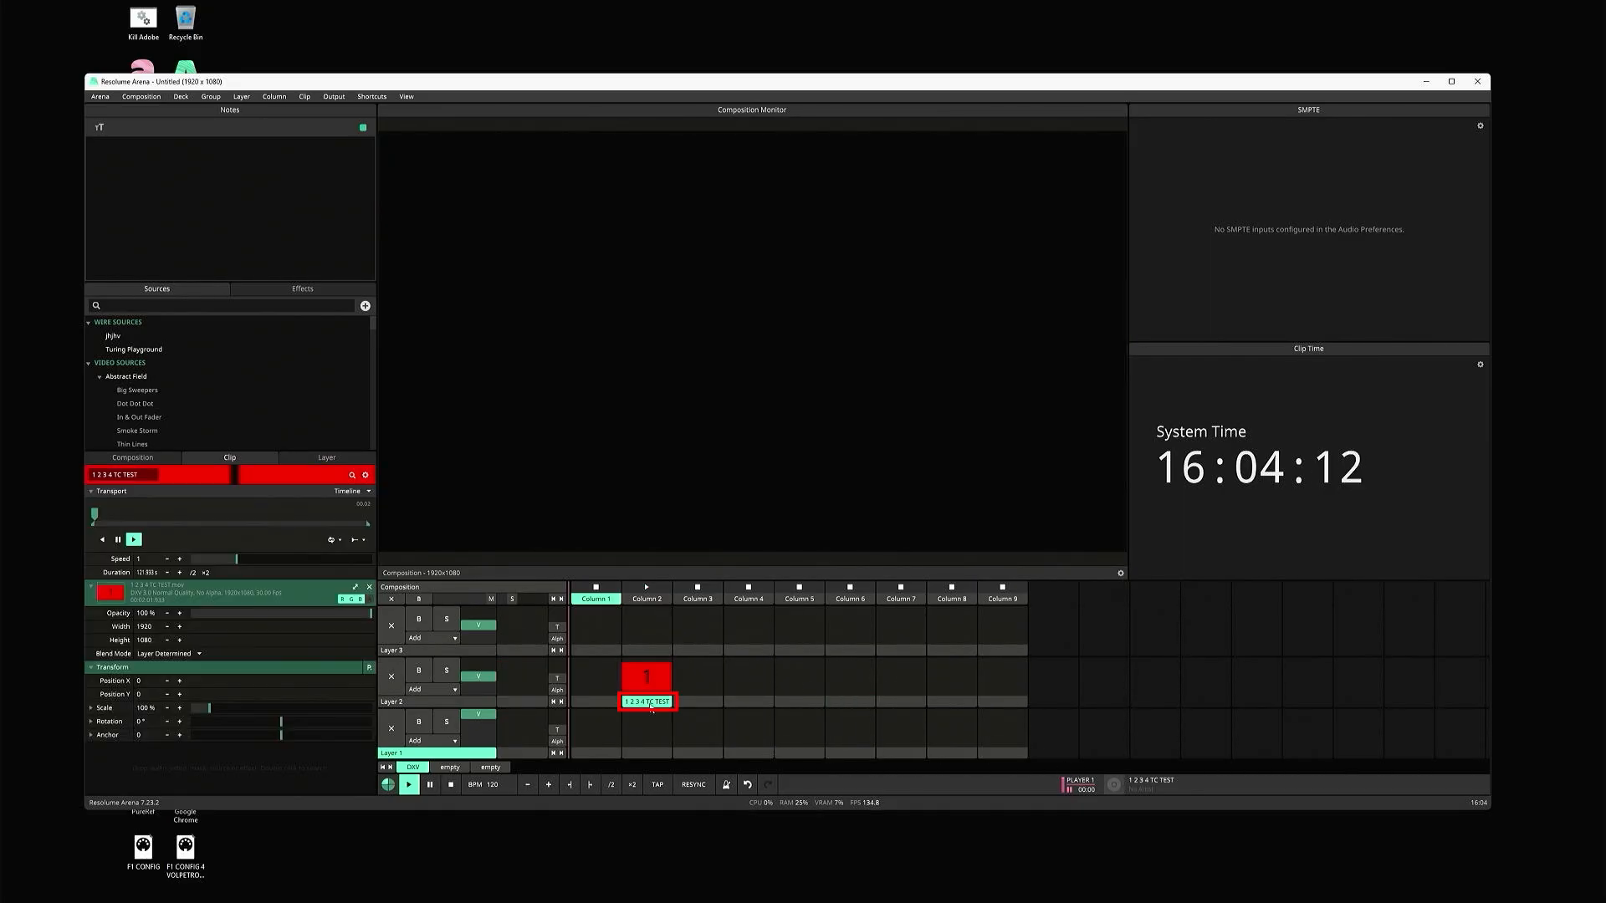
pyautogui.click(351, 493)
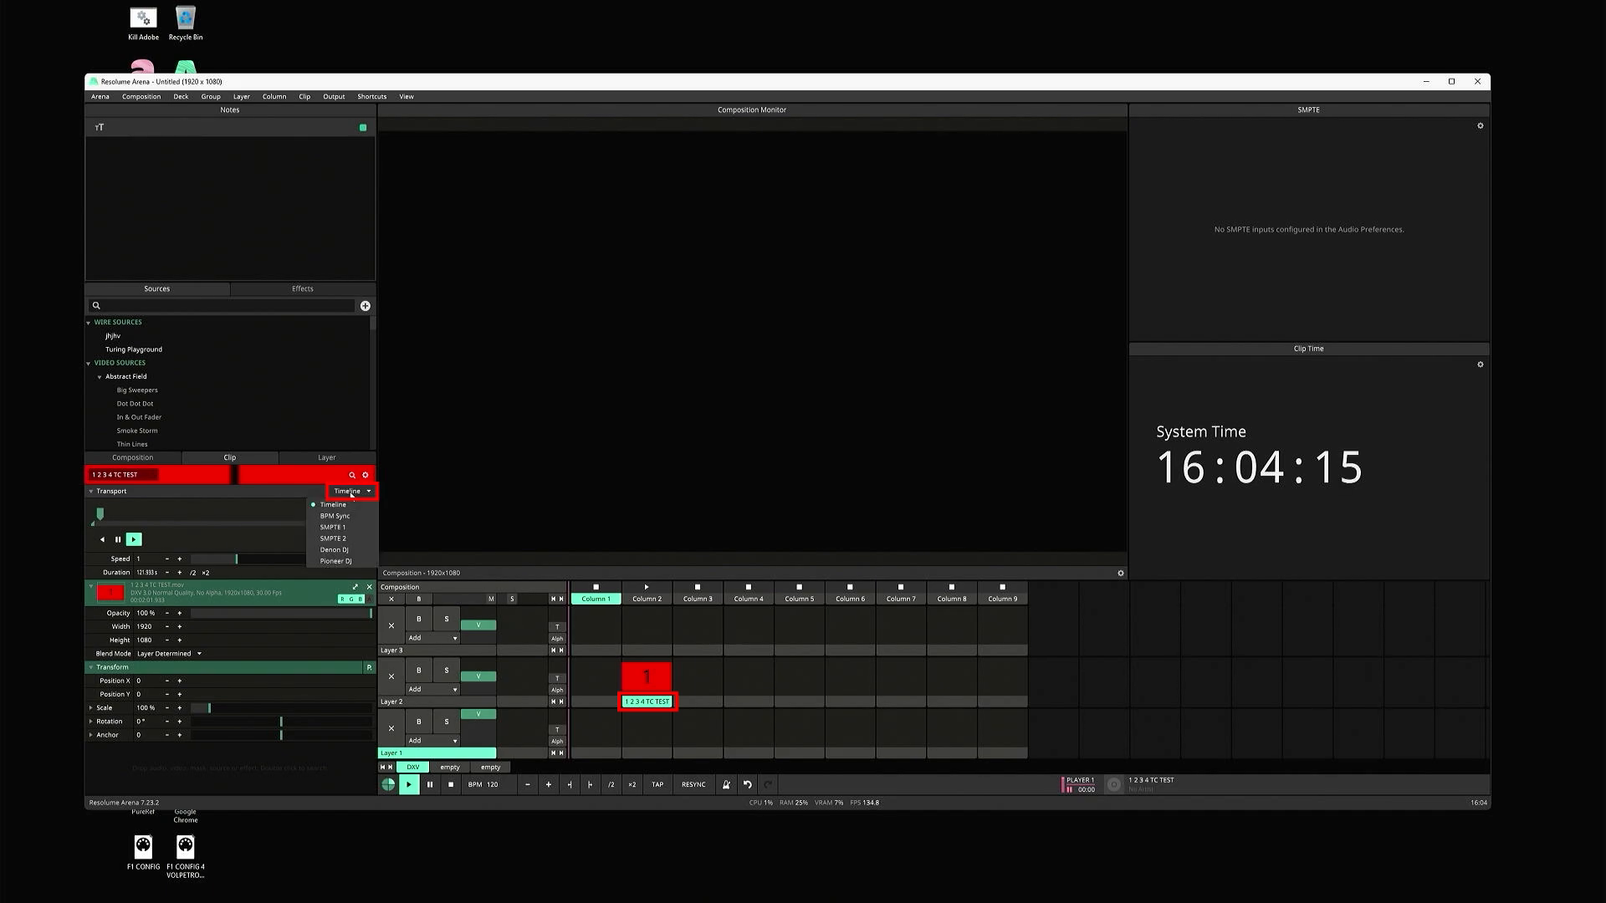
pyautogui.click(354, 562)
# - Return the clip's transport to Timeline and link the clip to Pioneer DJ by dropping Player 1's loaded track onto it
pyautogui.click(342, 492)
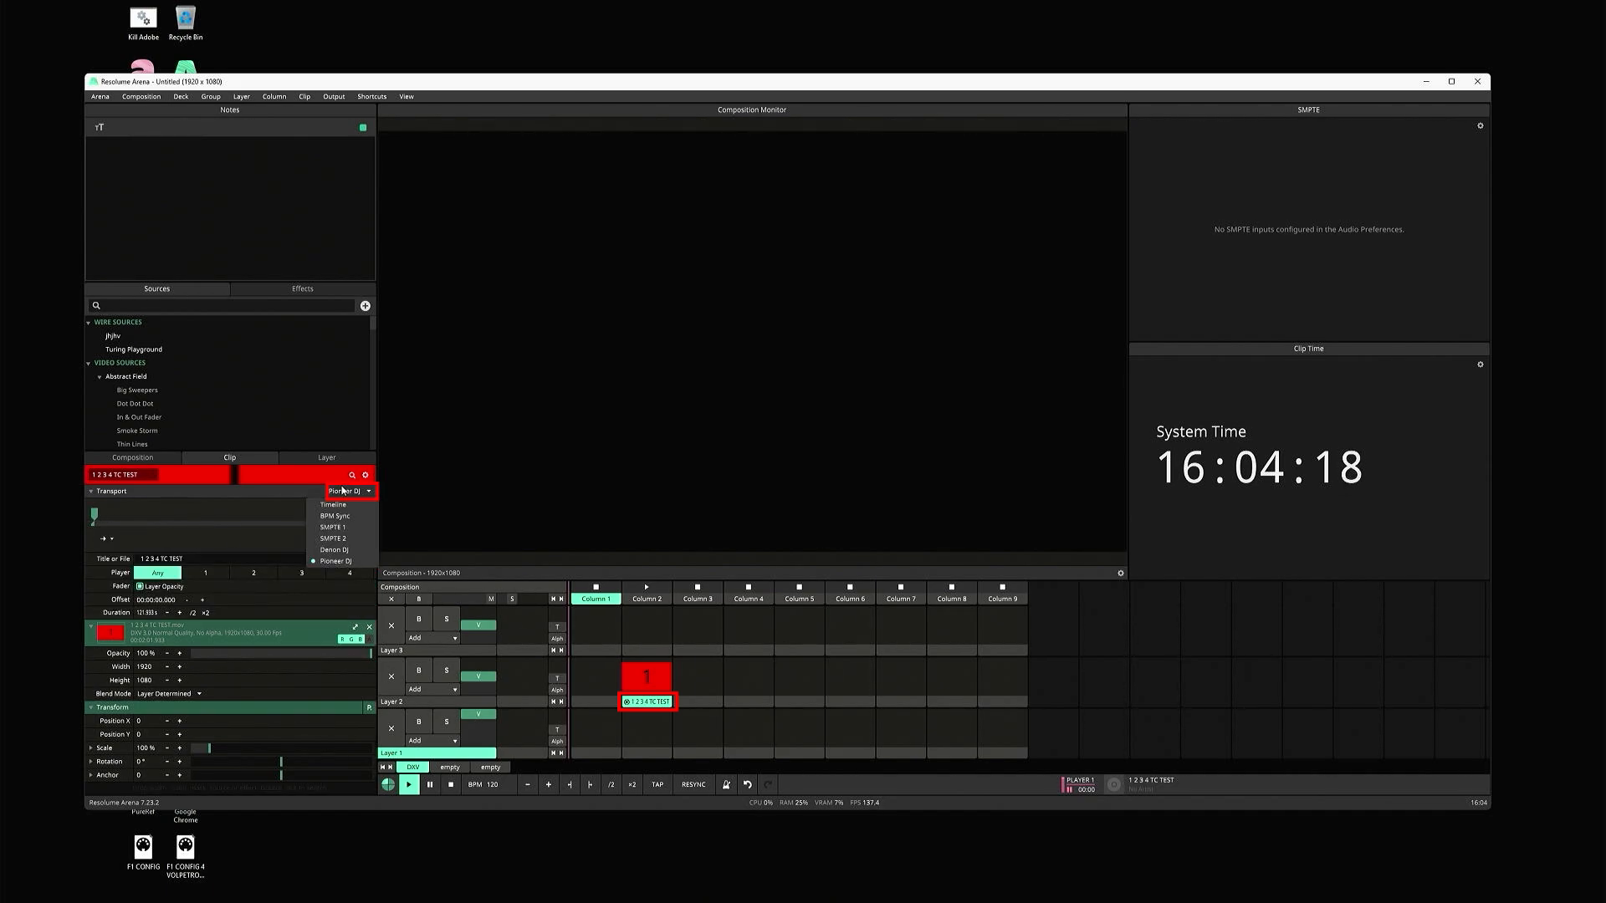
pyautogui.click(333, 505)
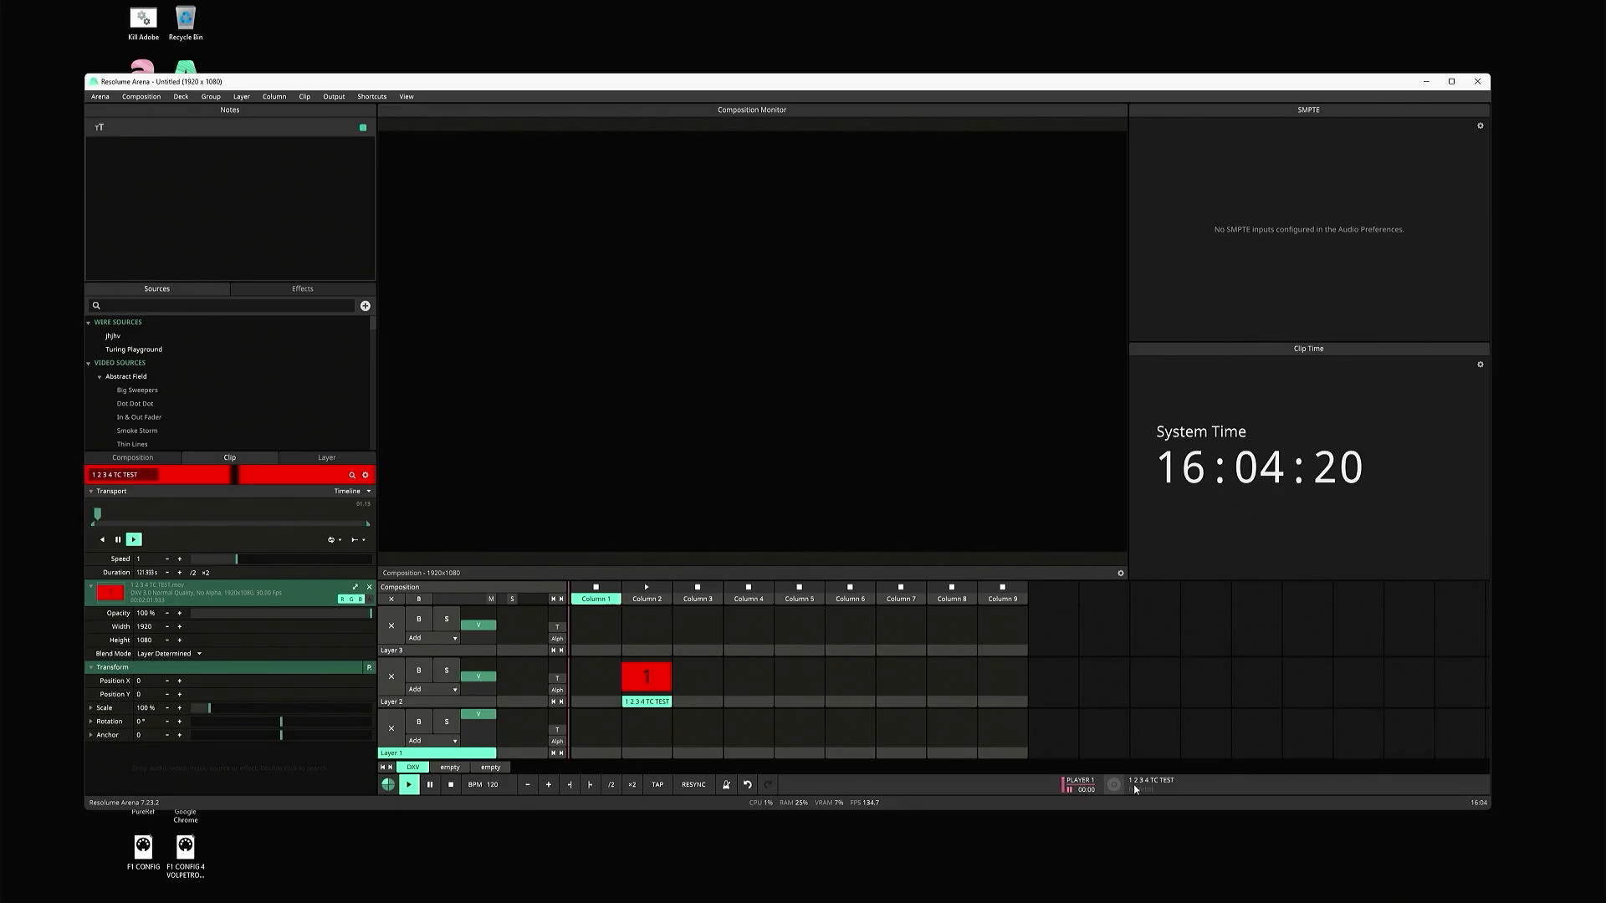
pyautogui.moveTo(1135, 789); pyautogui.dragTo(653, 678)
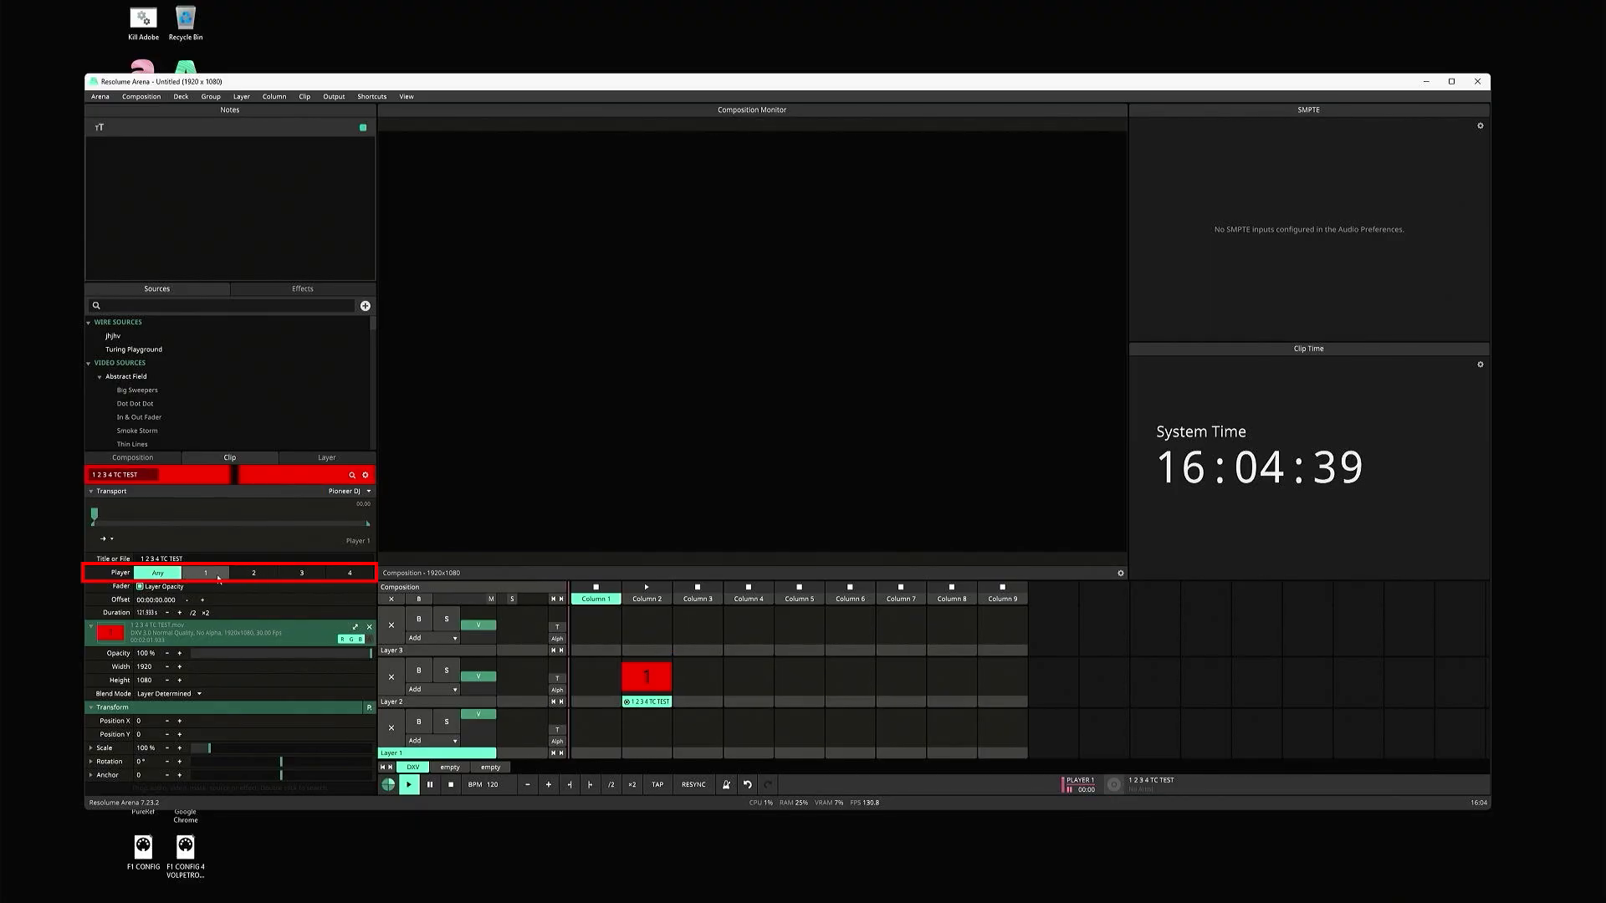
# - Try Player 2 and Player 4 as the clip's Pioneer DJ player and restore it to Any
pyautogui.click(253, 573)
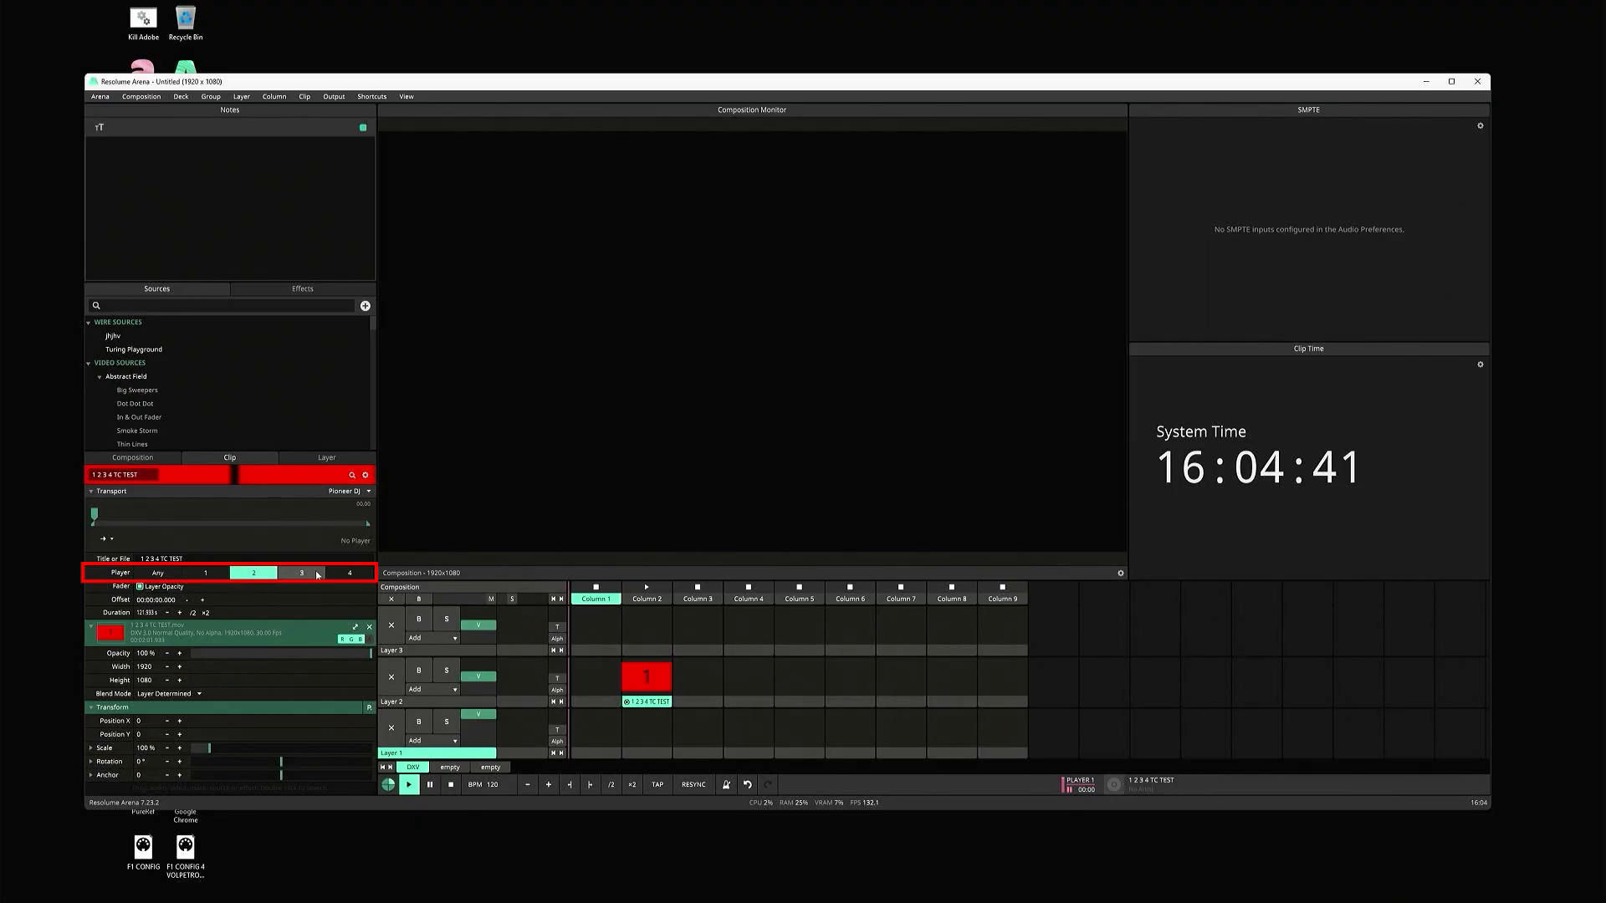
pyautogui.click(351, 574)
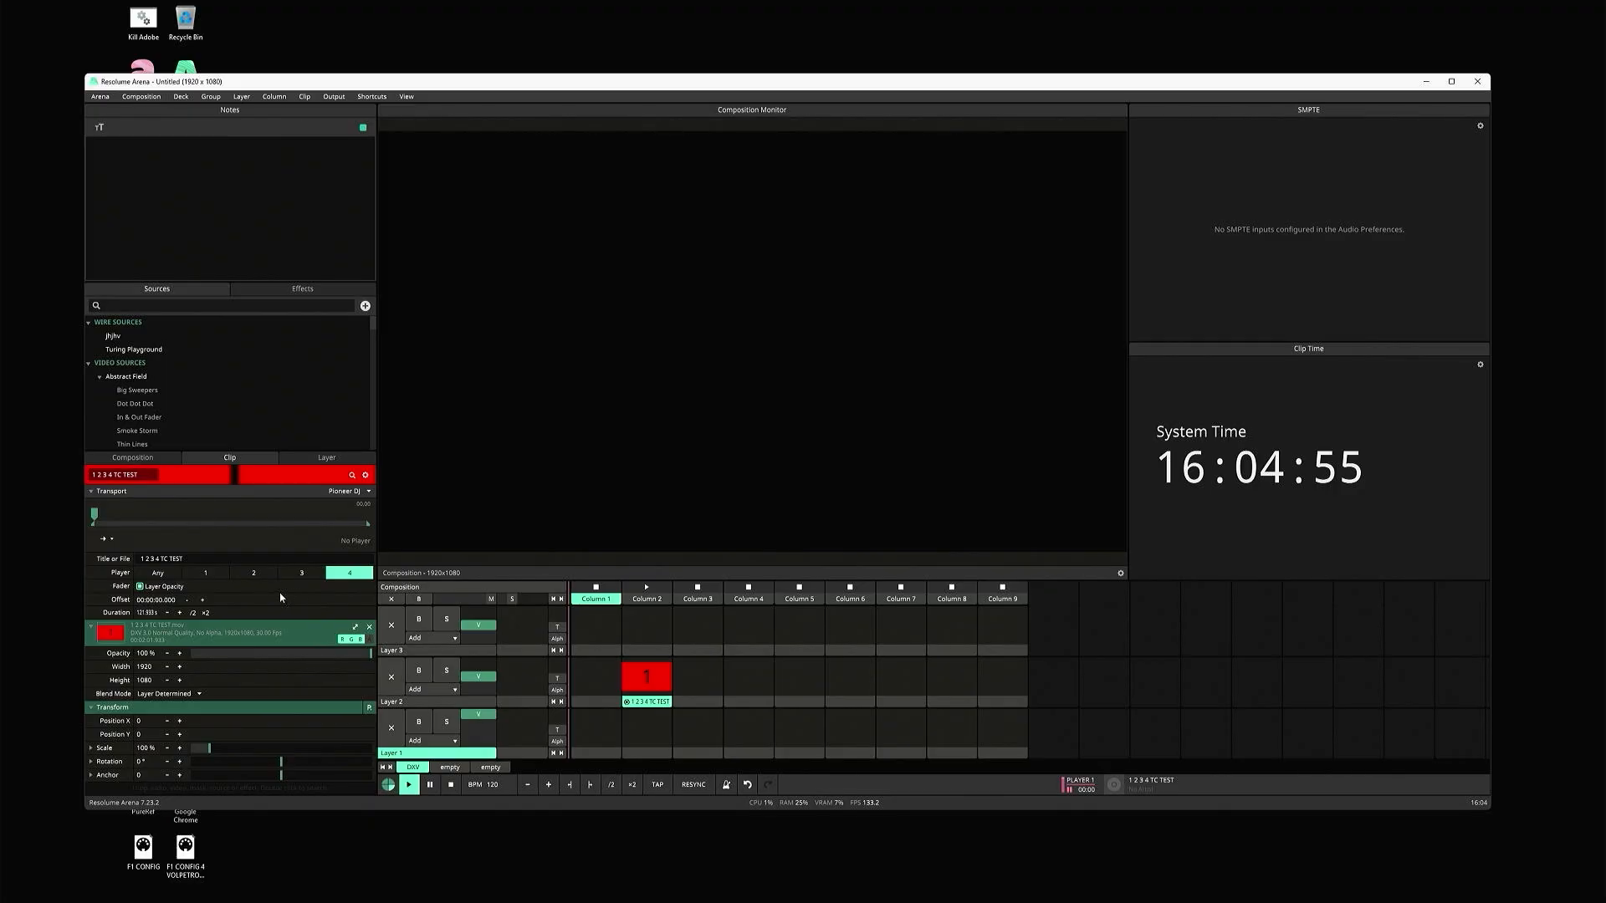
pyautogui.click(159, 573)
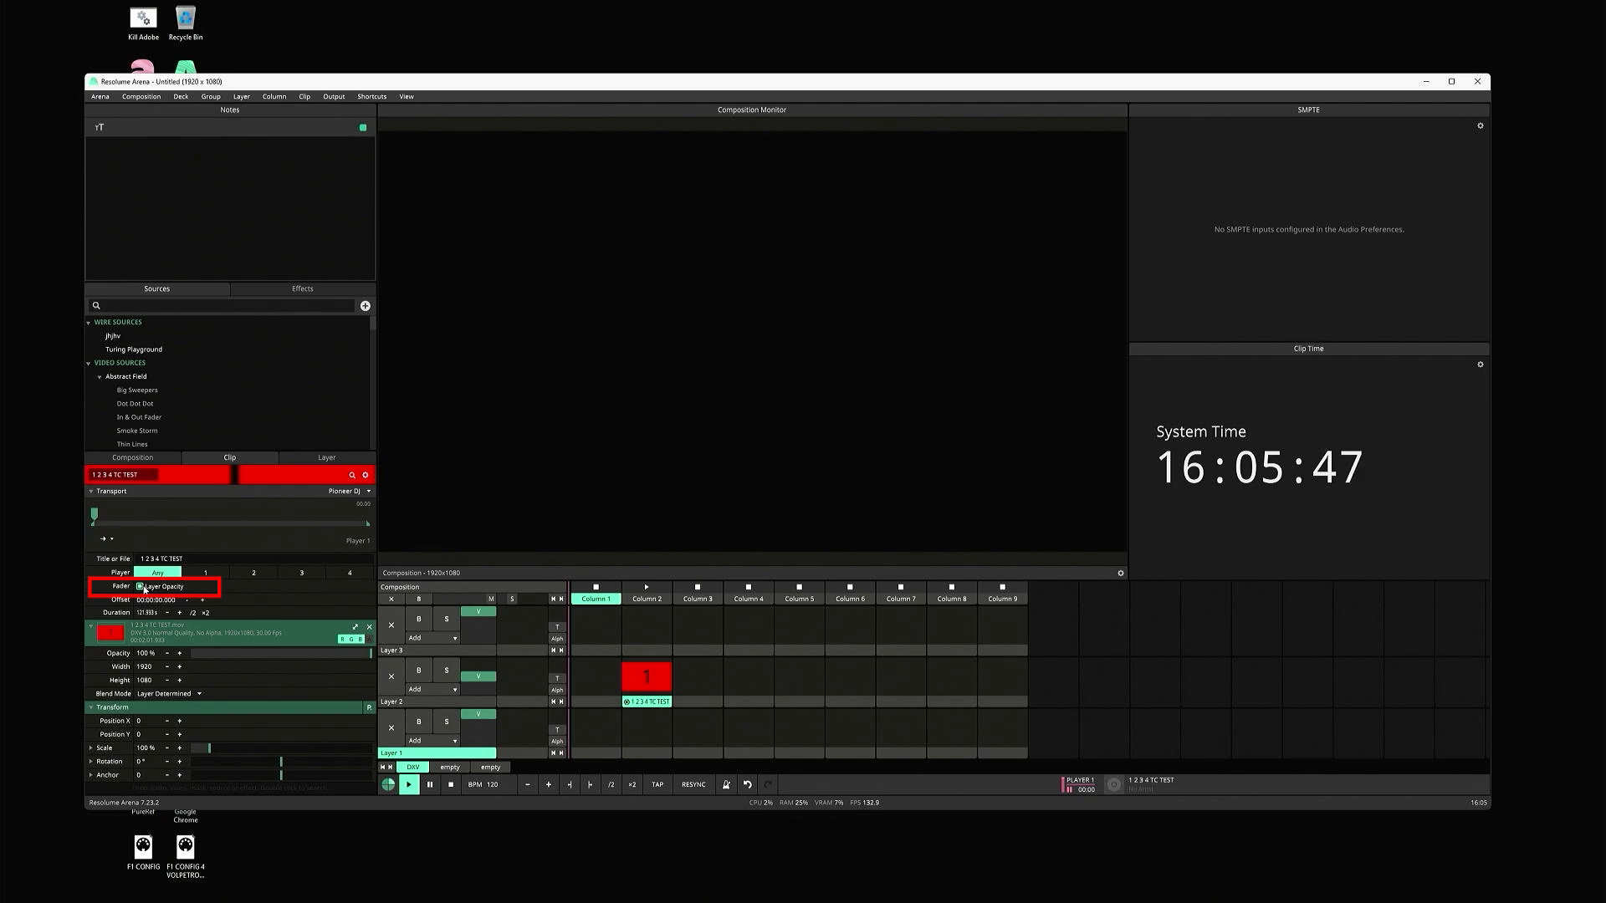
# - Raise Layer 2's video opacity fader to maximum and view the clip's Layer Opacity fader option and Title or File field
pyautogui.click(141, 586)
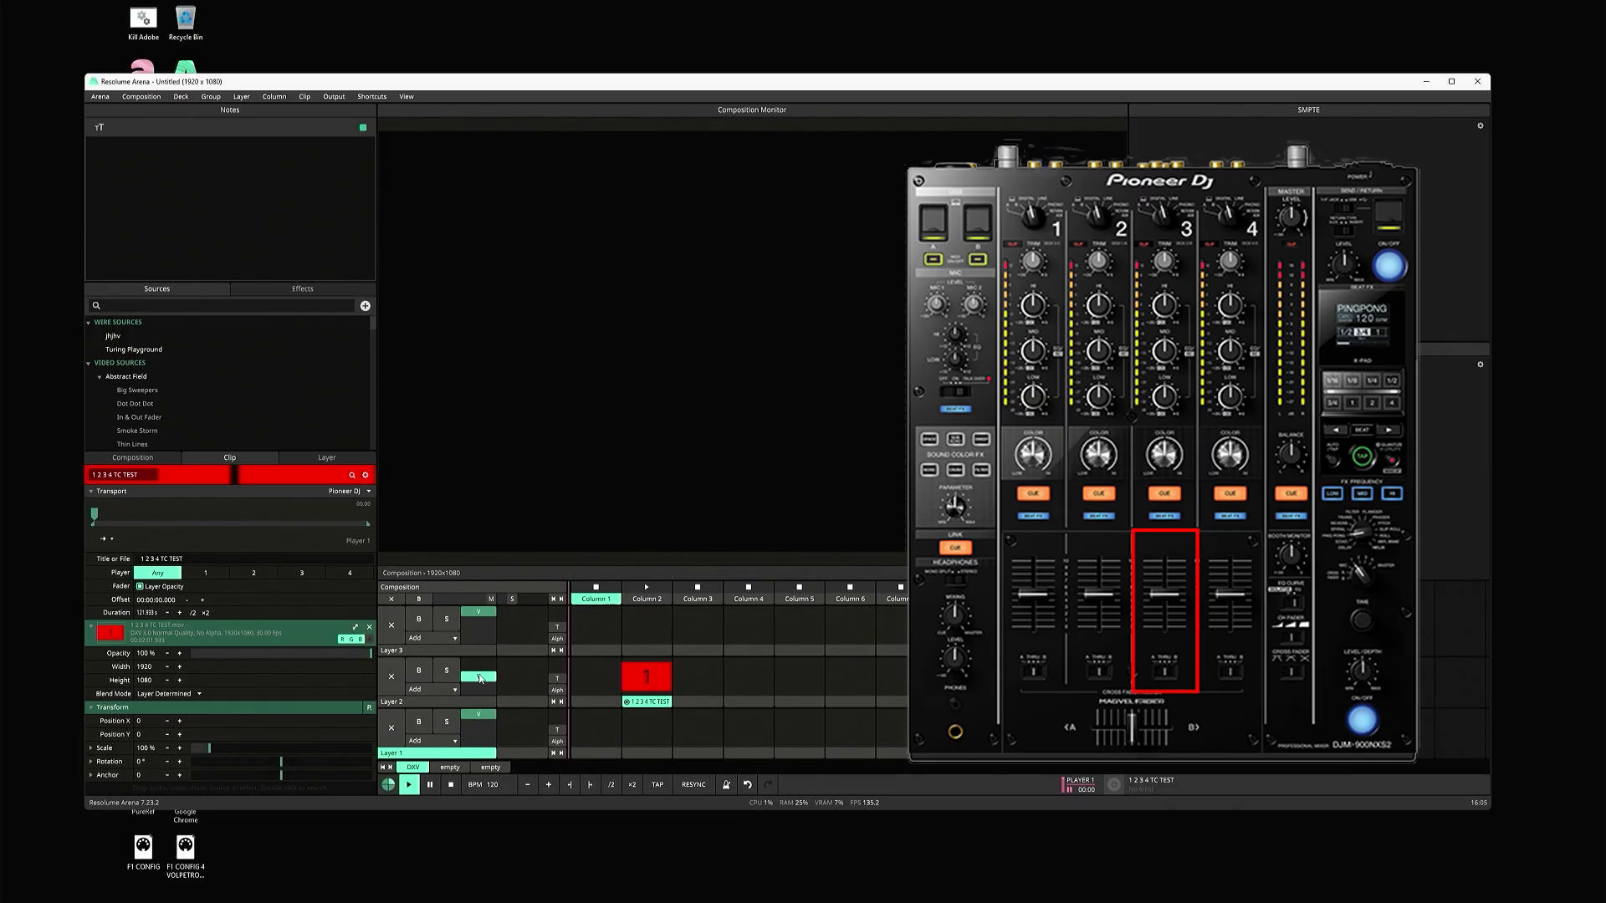
pyautogui.moveTo(480, 671)
pyautogui.mouseDown()
pyautogui.moveTo(483, 714)
pyautogui.moveTo(484, 659)
pyautogui.mouseUp()
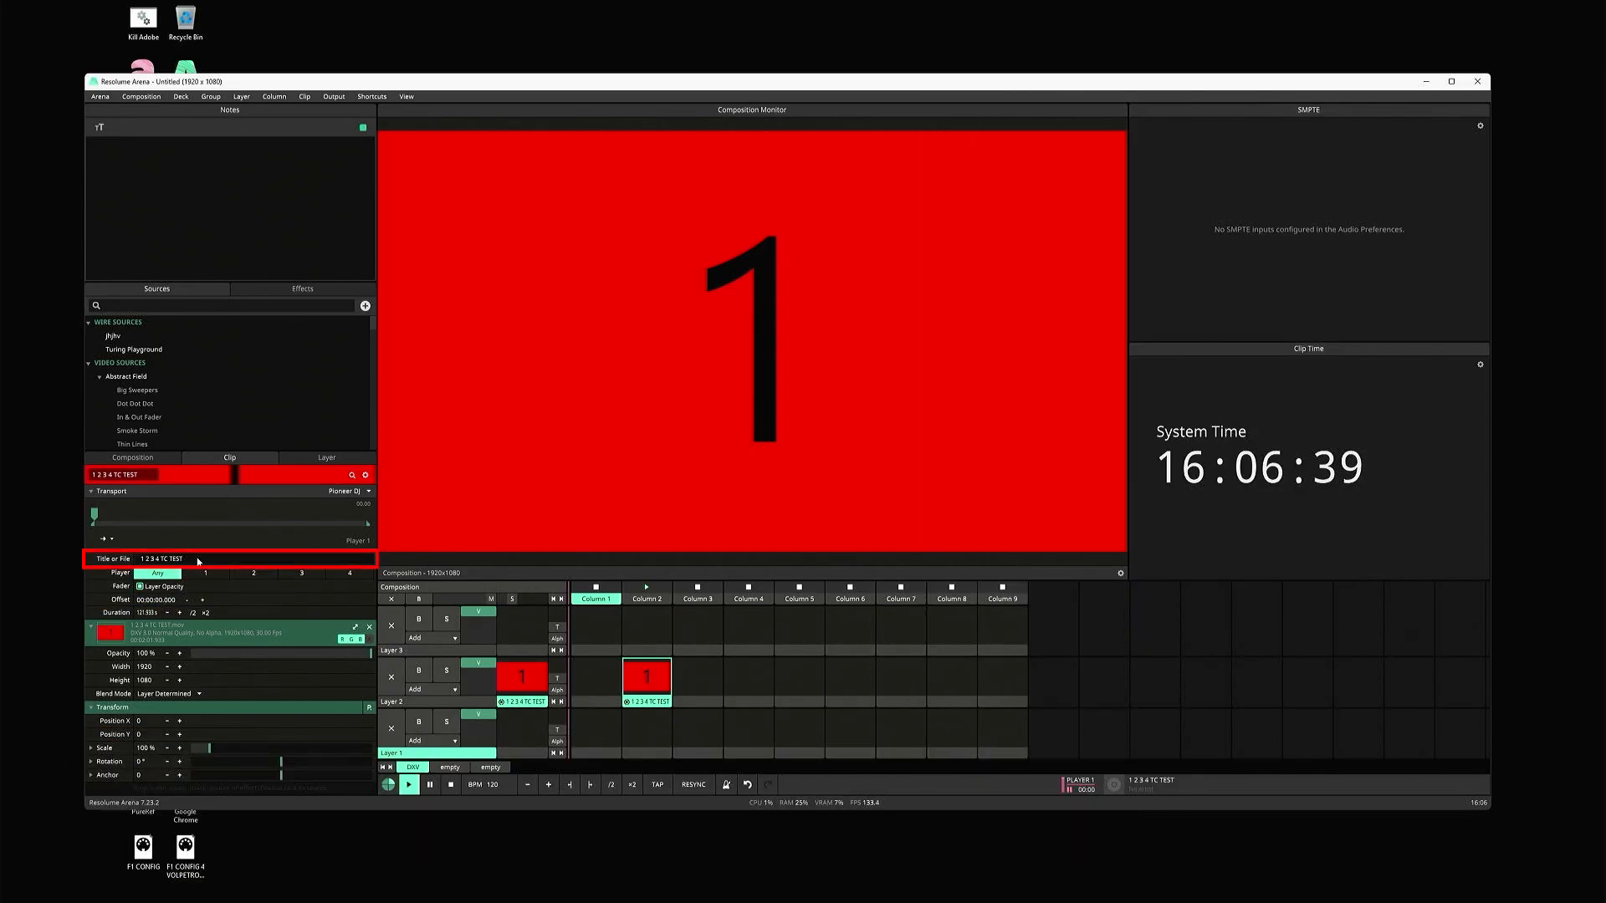
pyautogui.click(198, 557)
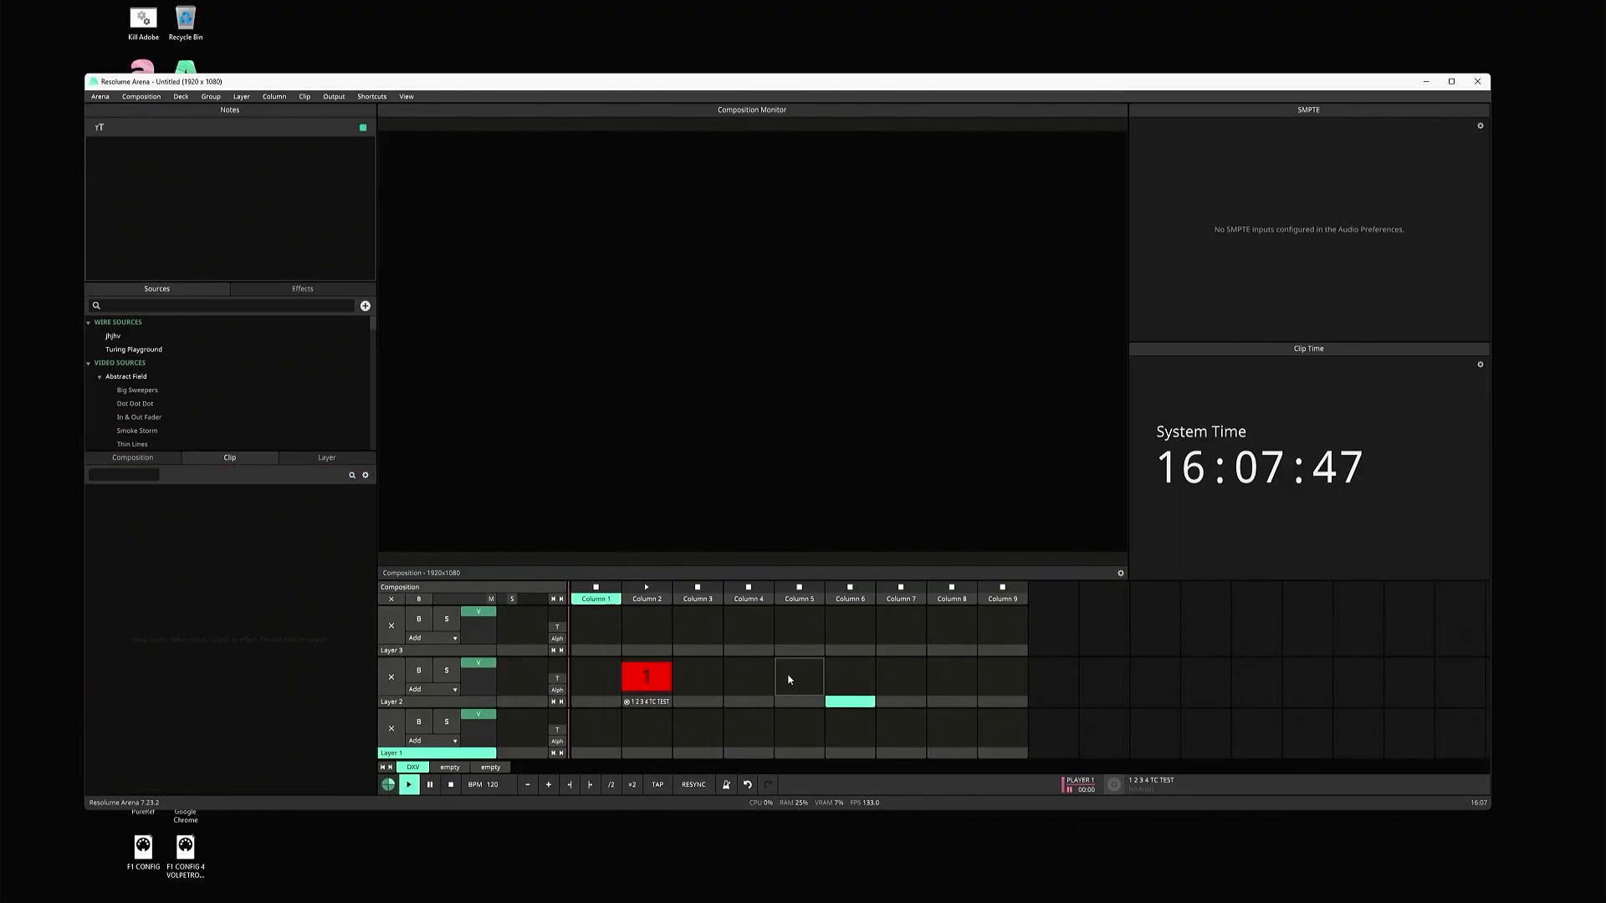
pyautogui.click(851, 721)
pyautogui.click(868, 681)
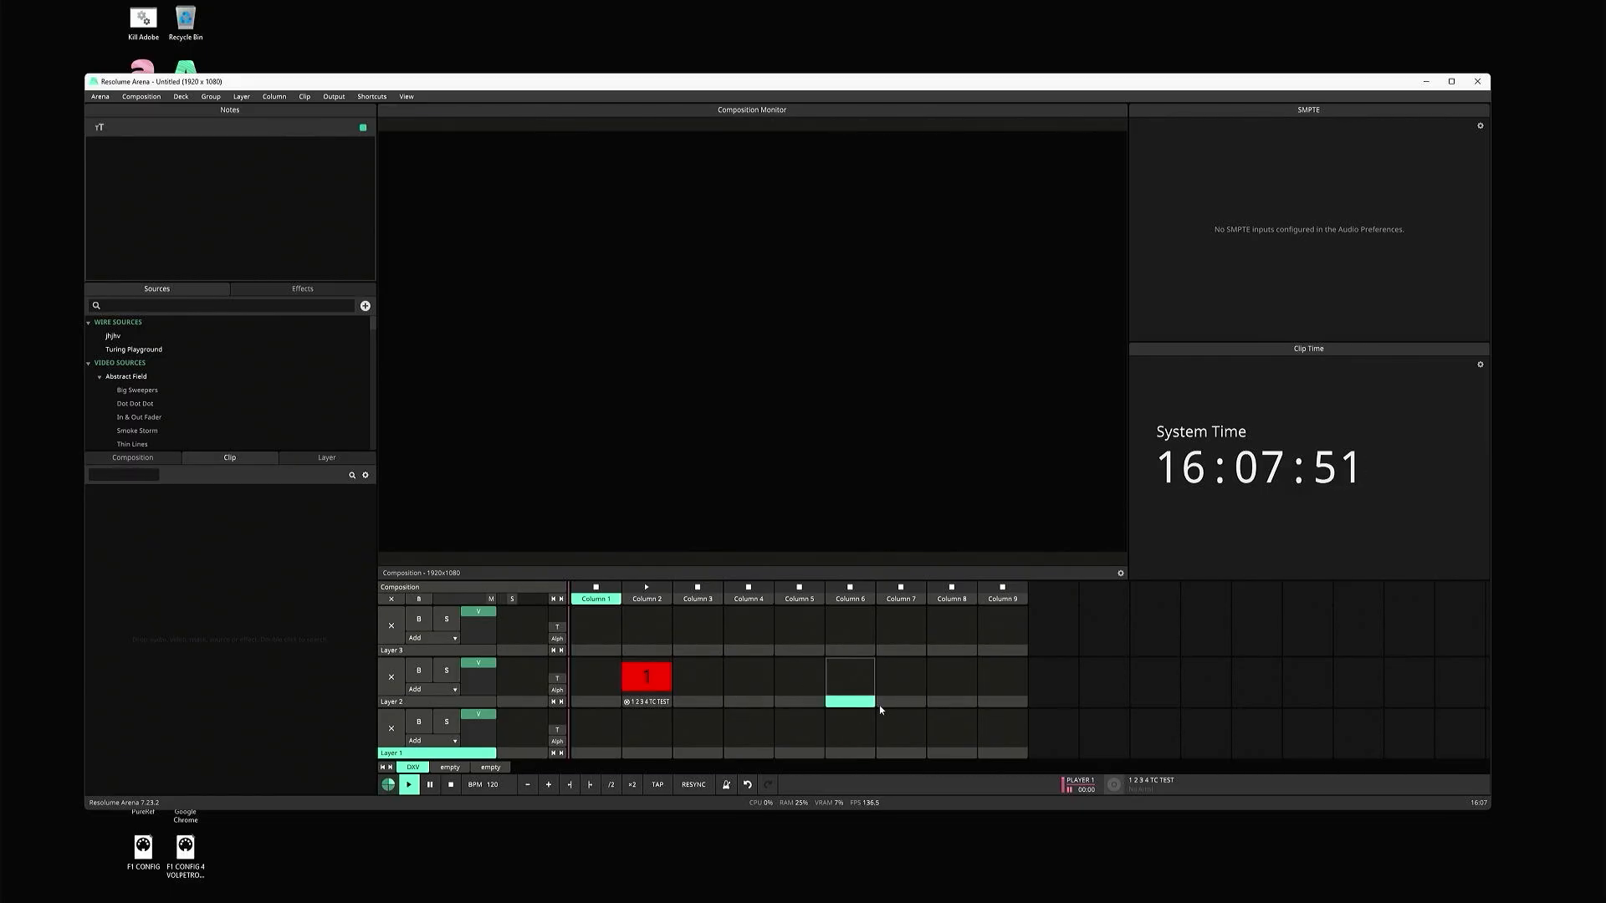
pyautogui.click(1006, 732)
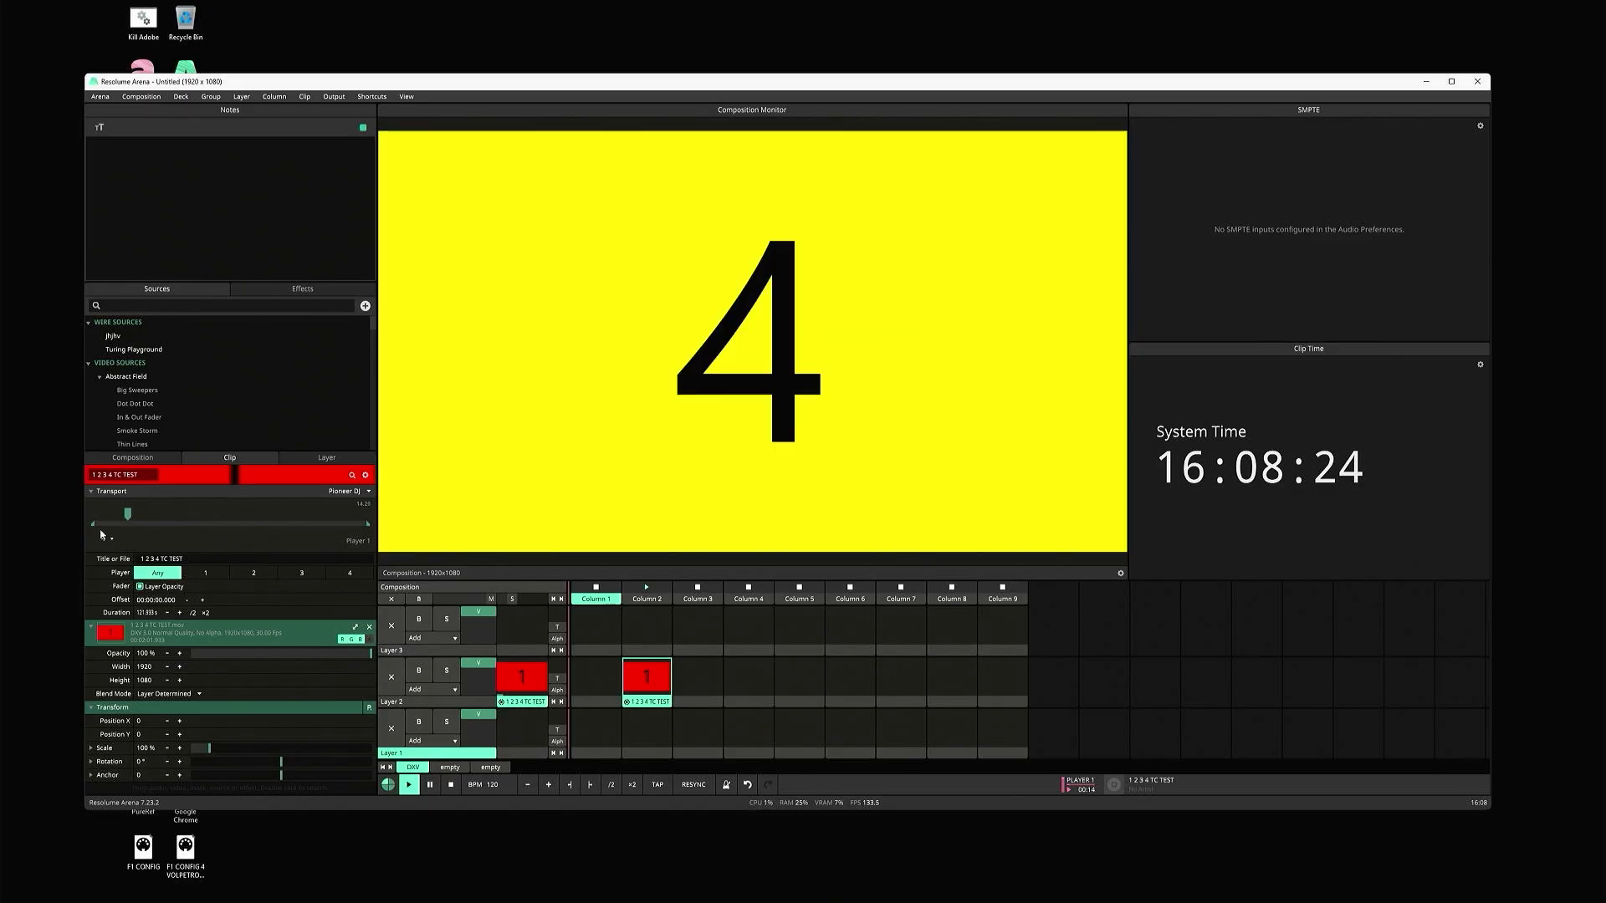
pyautogui.click(845, 729)
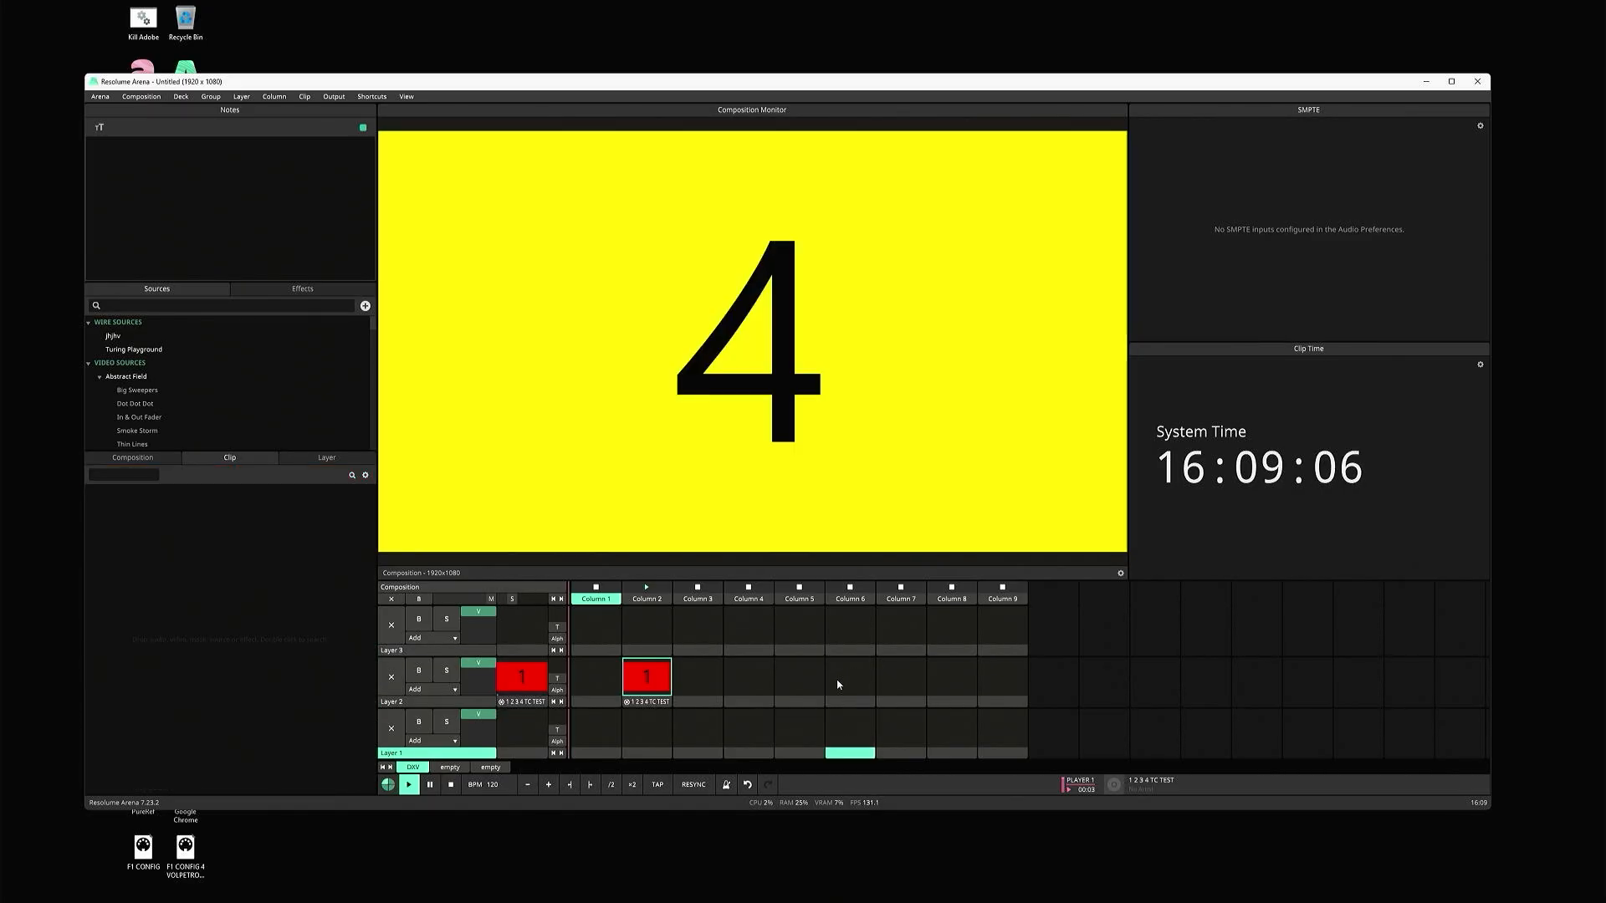
pyautogui.click(839, 685)
pyautogui.click(855, 623)
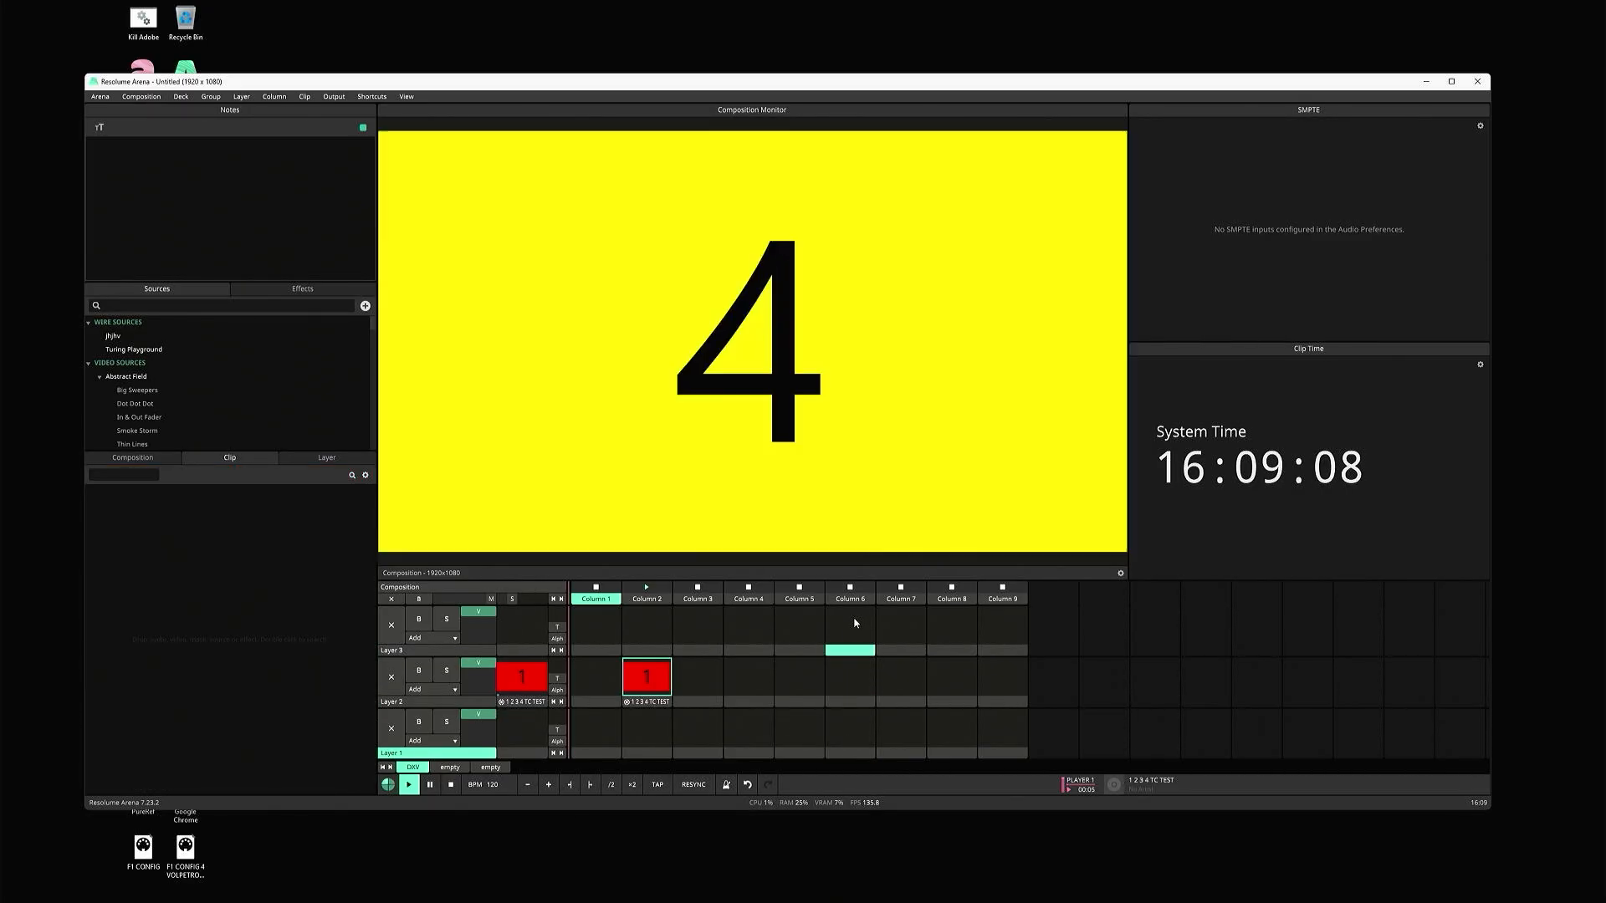
pyautogui.click(791, 676)
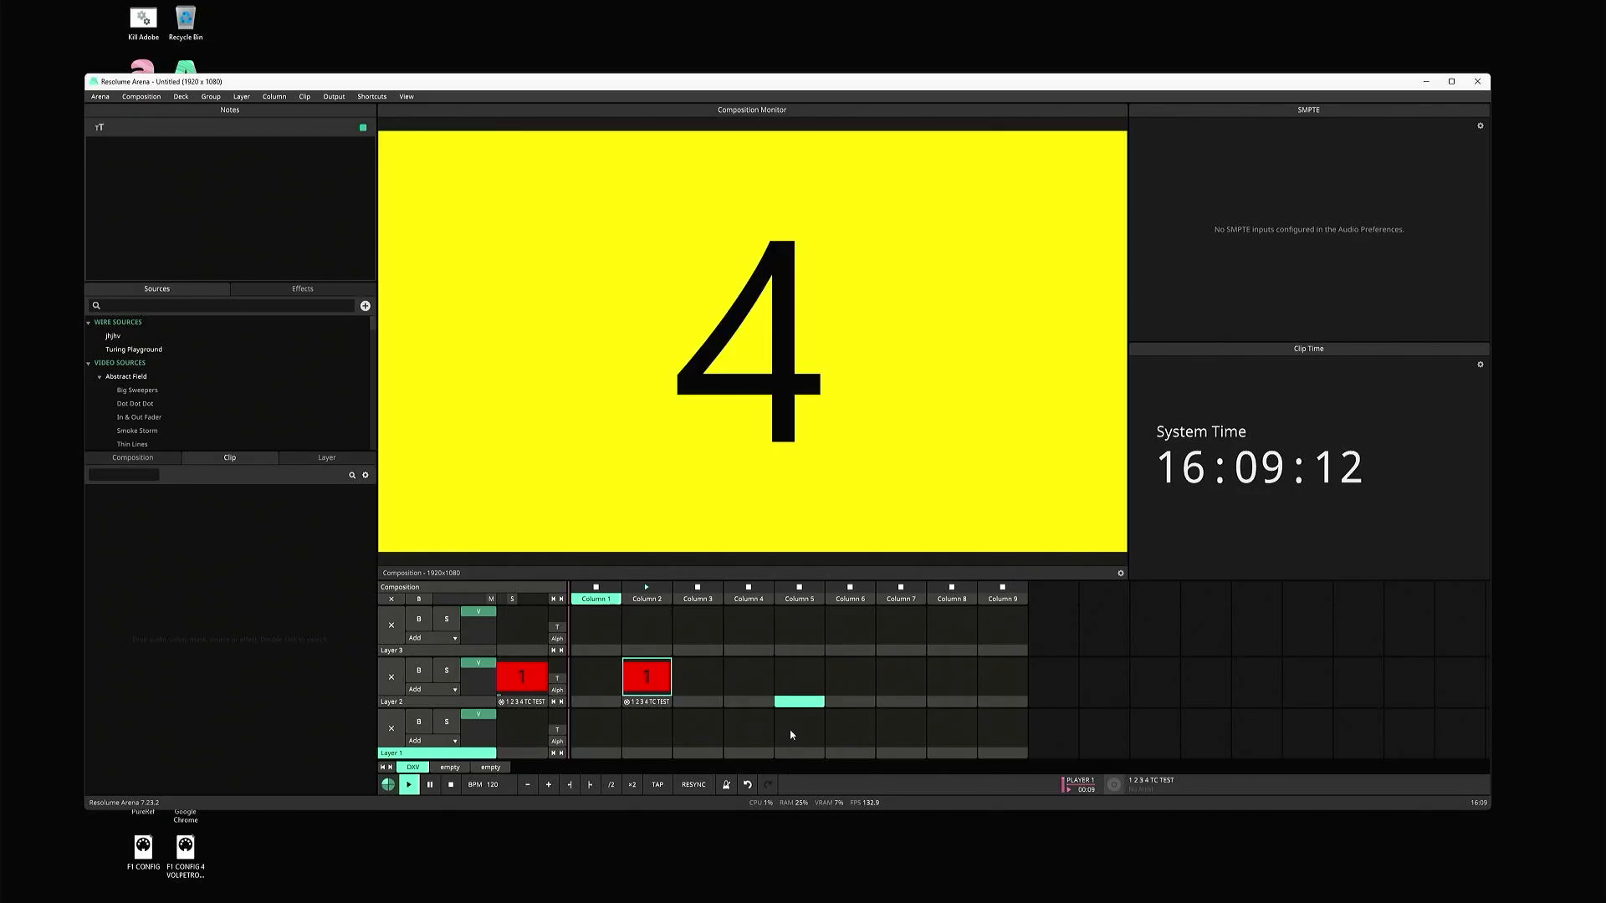
pyautogui.click(651, 705)
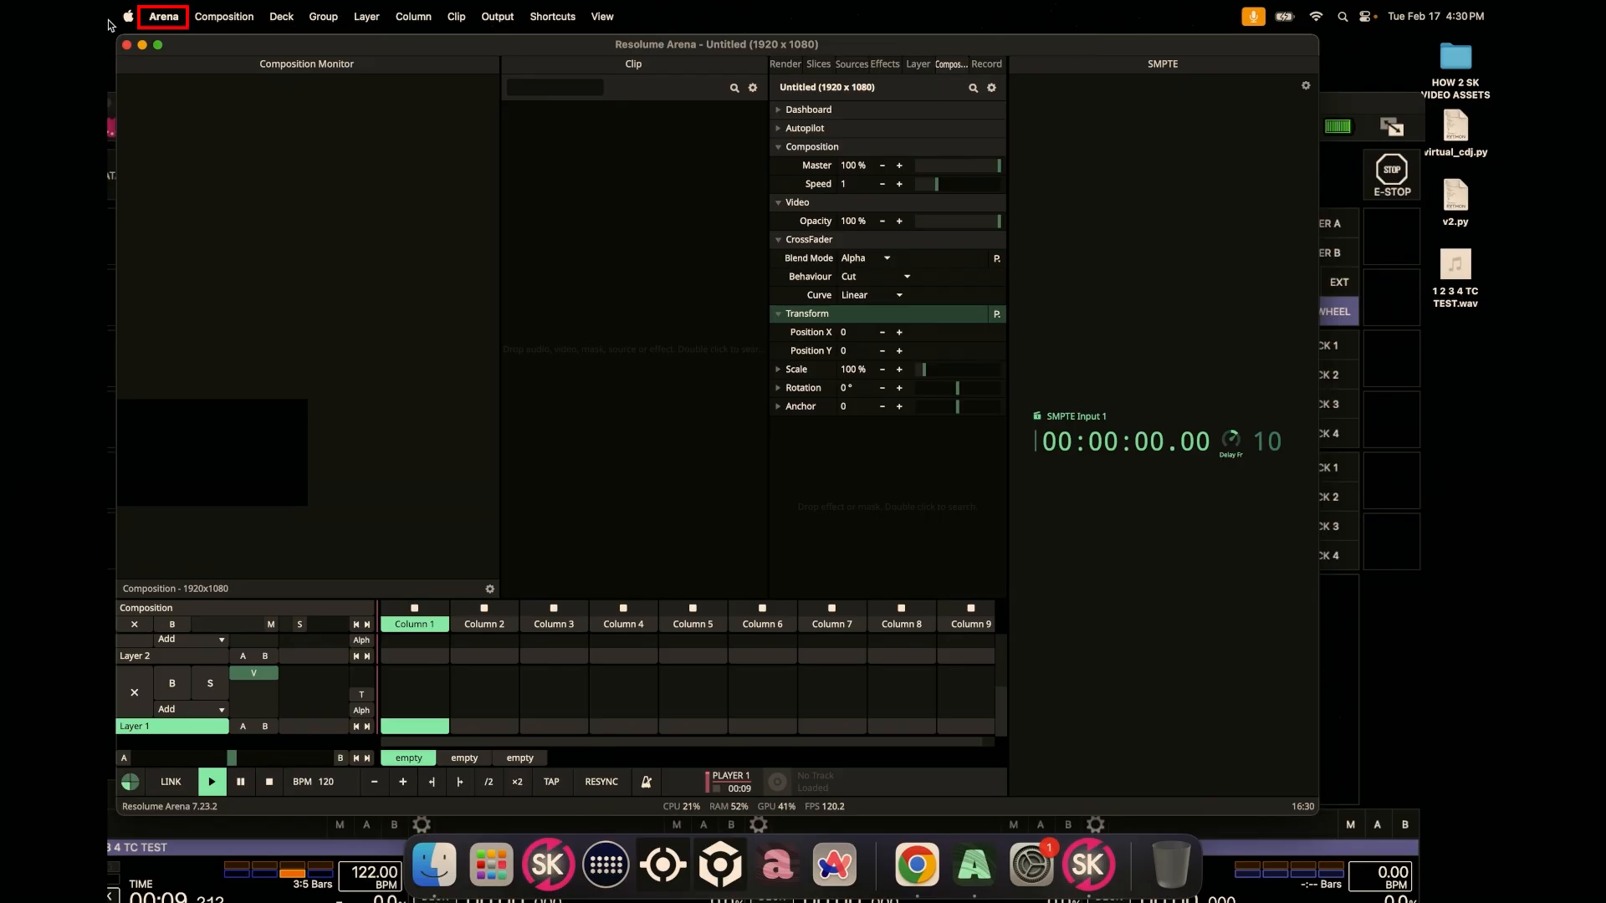
# - In the Mac's Resolume Arena general preferences, select Wi-Fi (192.168.1.63) as the Pioneer DJ network interface
pyautogui.press('super+comma')
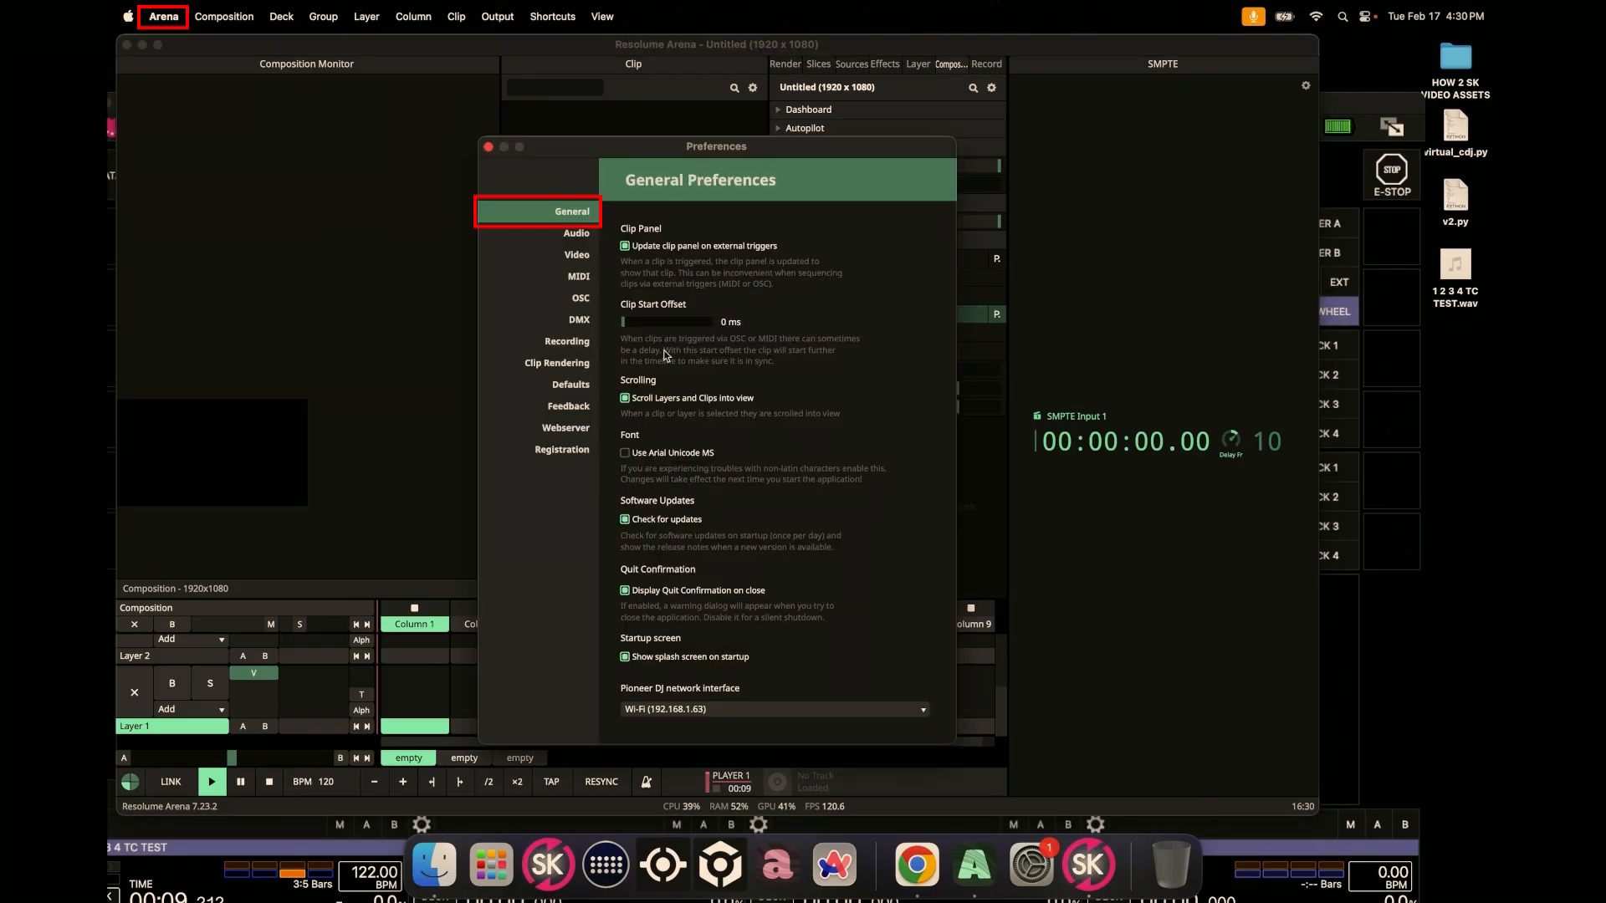
pyautogui.click(756, 710)
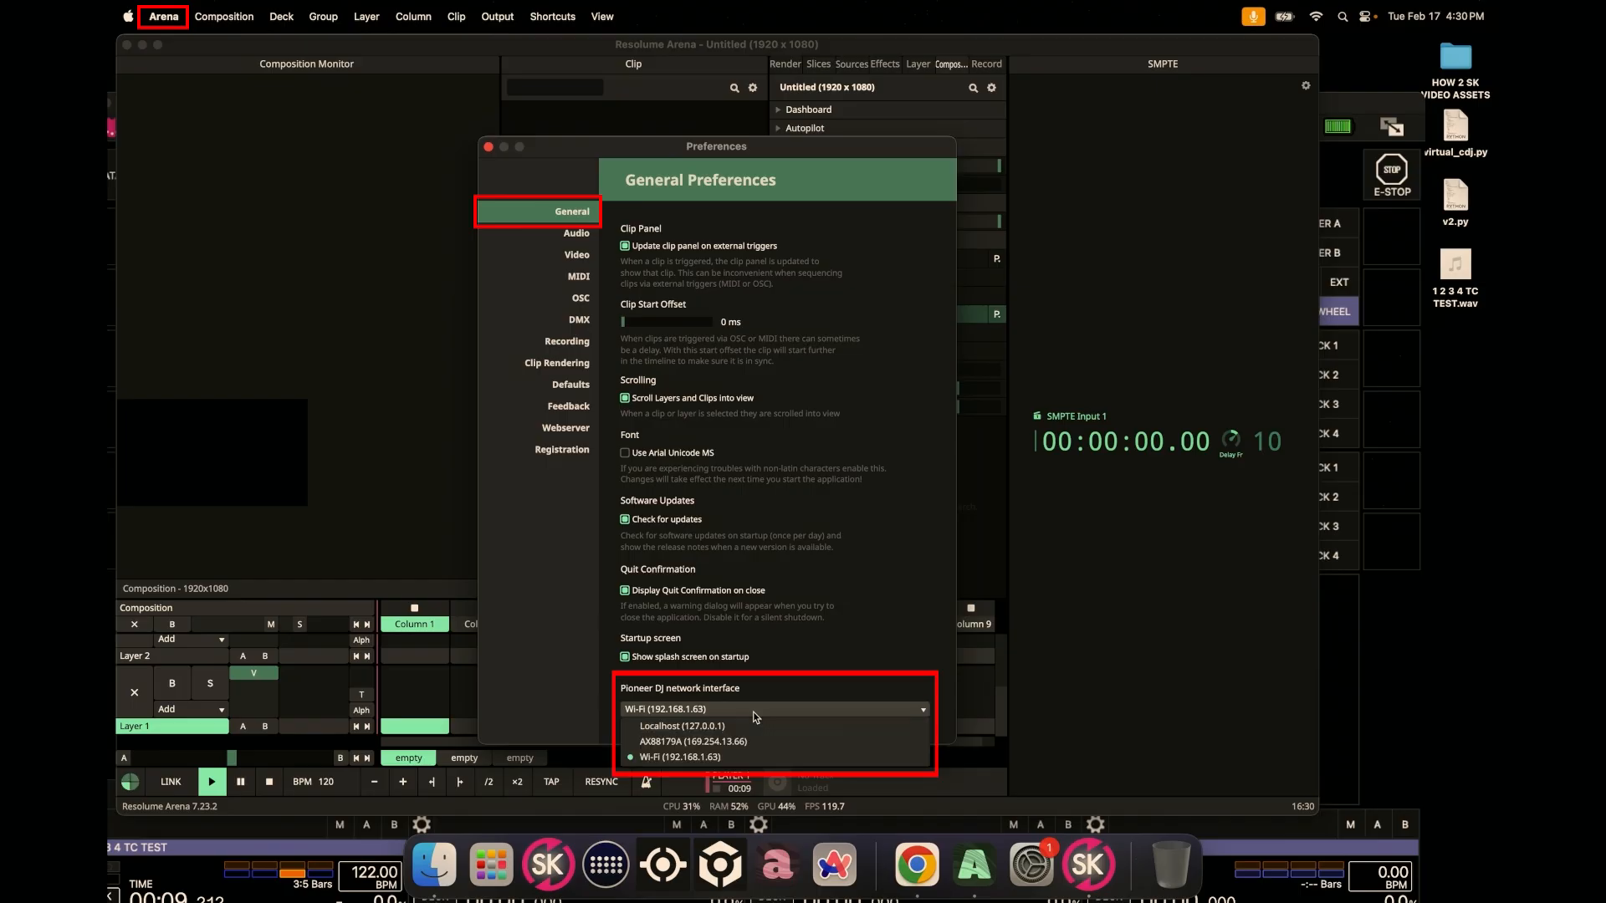
pyautogui.click(695, 757)
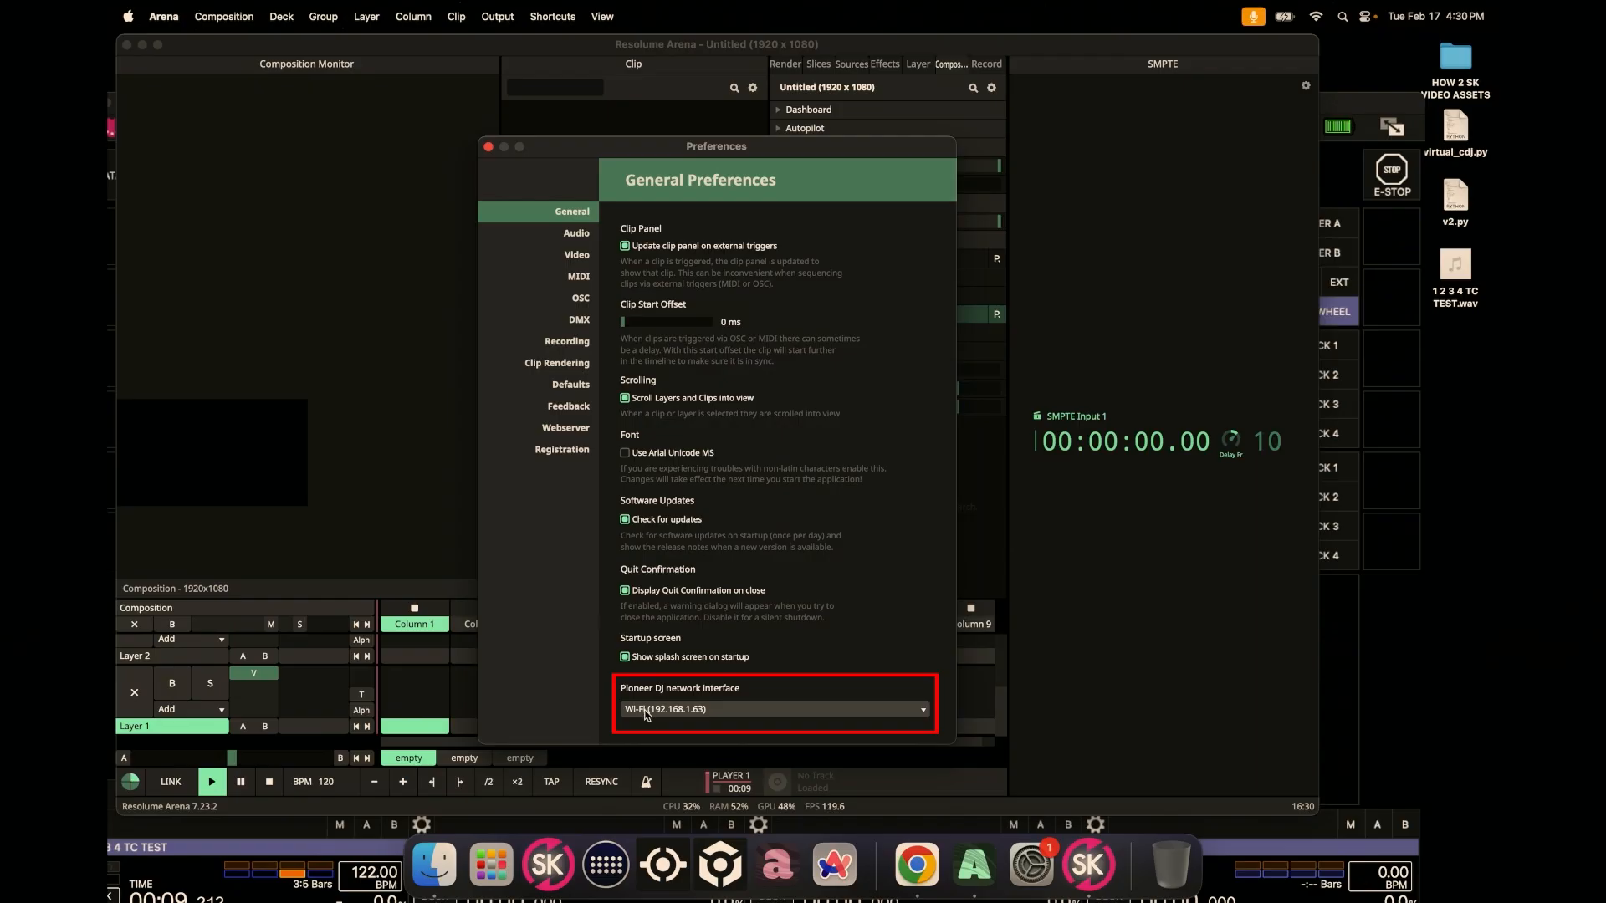
pyautogui.click(651, 709)
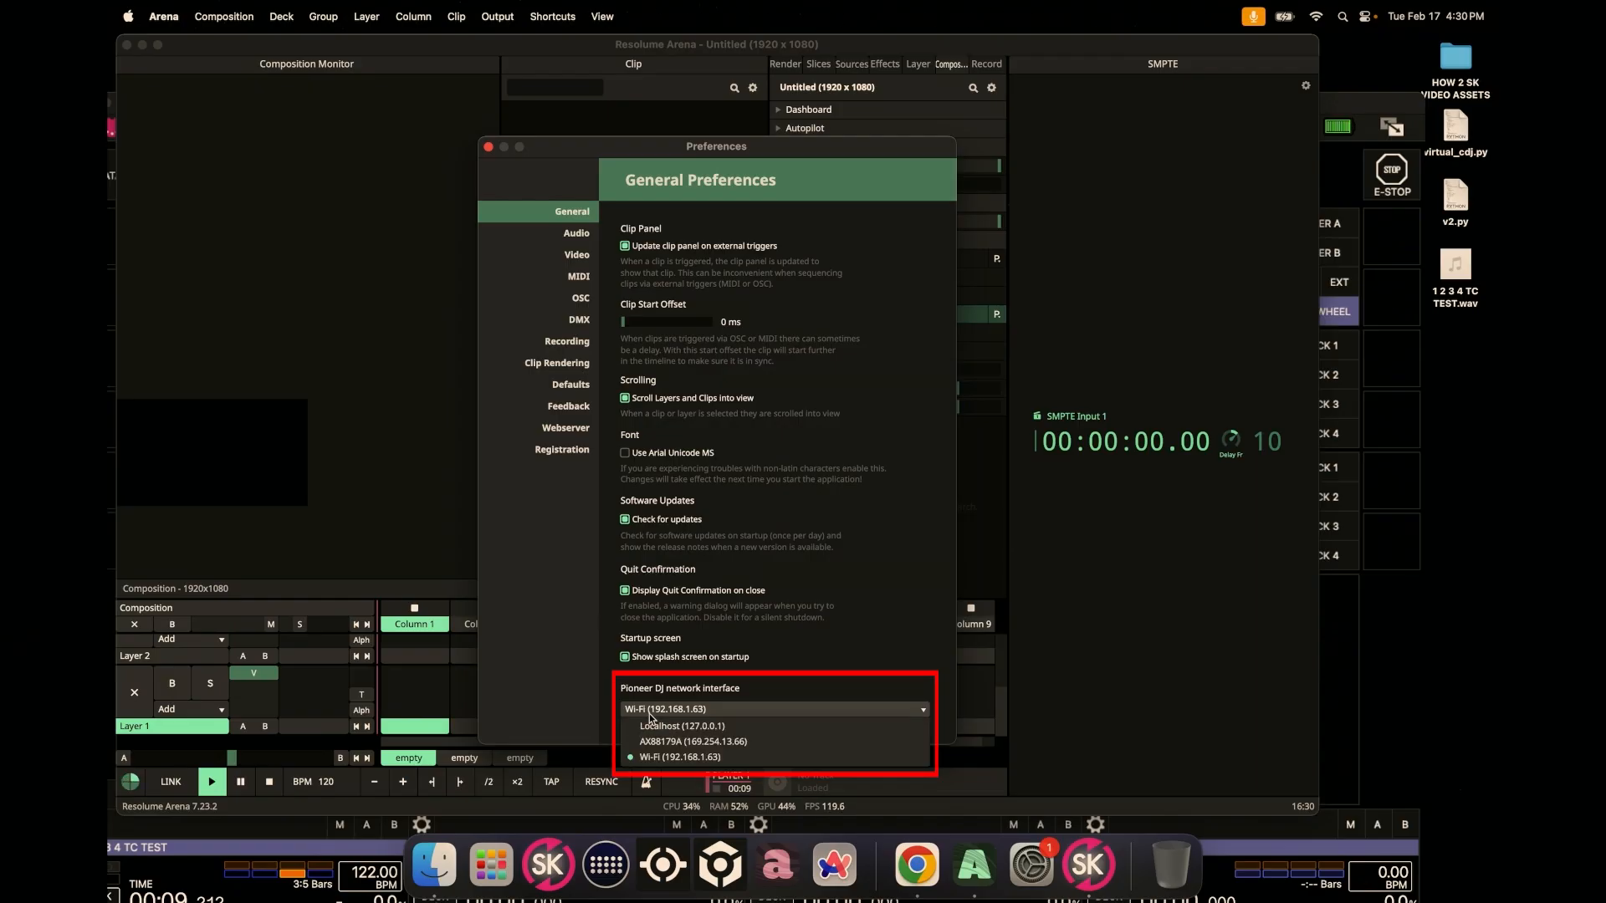
pyautogui.click(661, 757)
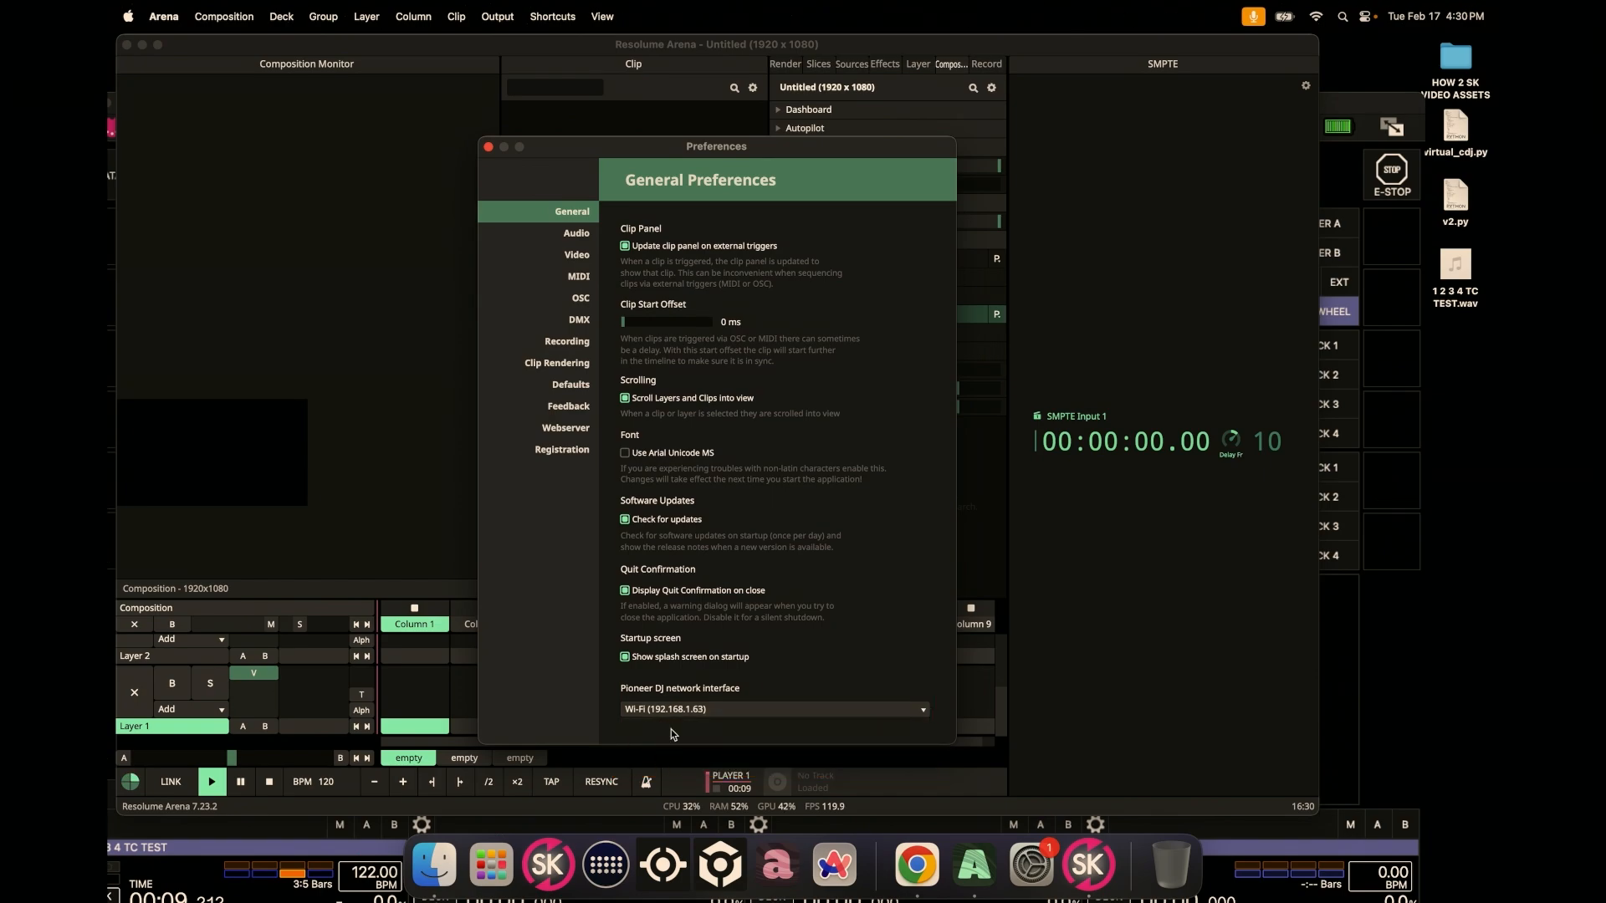
# - Close the preferences, check the TCNet interface in ShowKontrol's network settings and return to Resolume Arena
pyautogui.click(1392, 615)
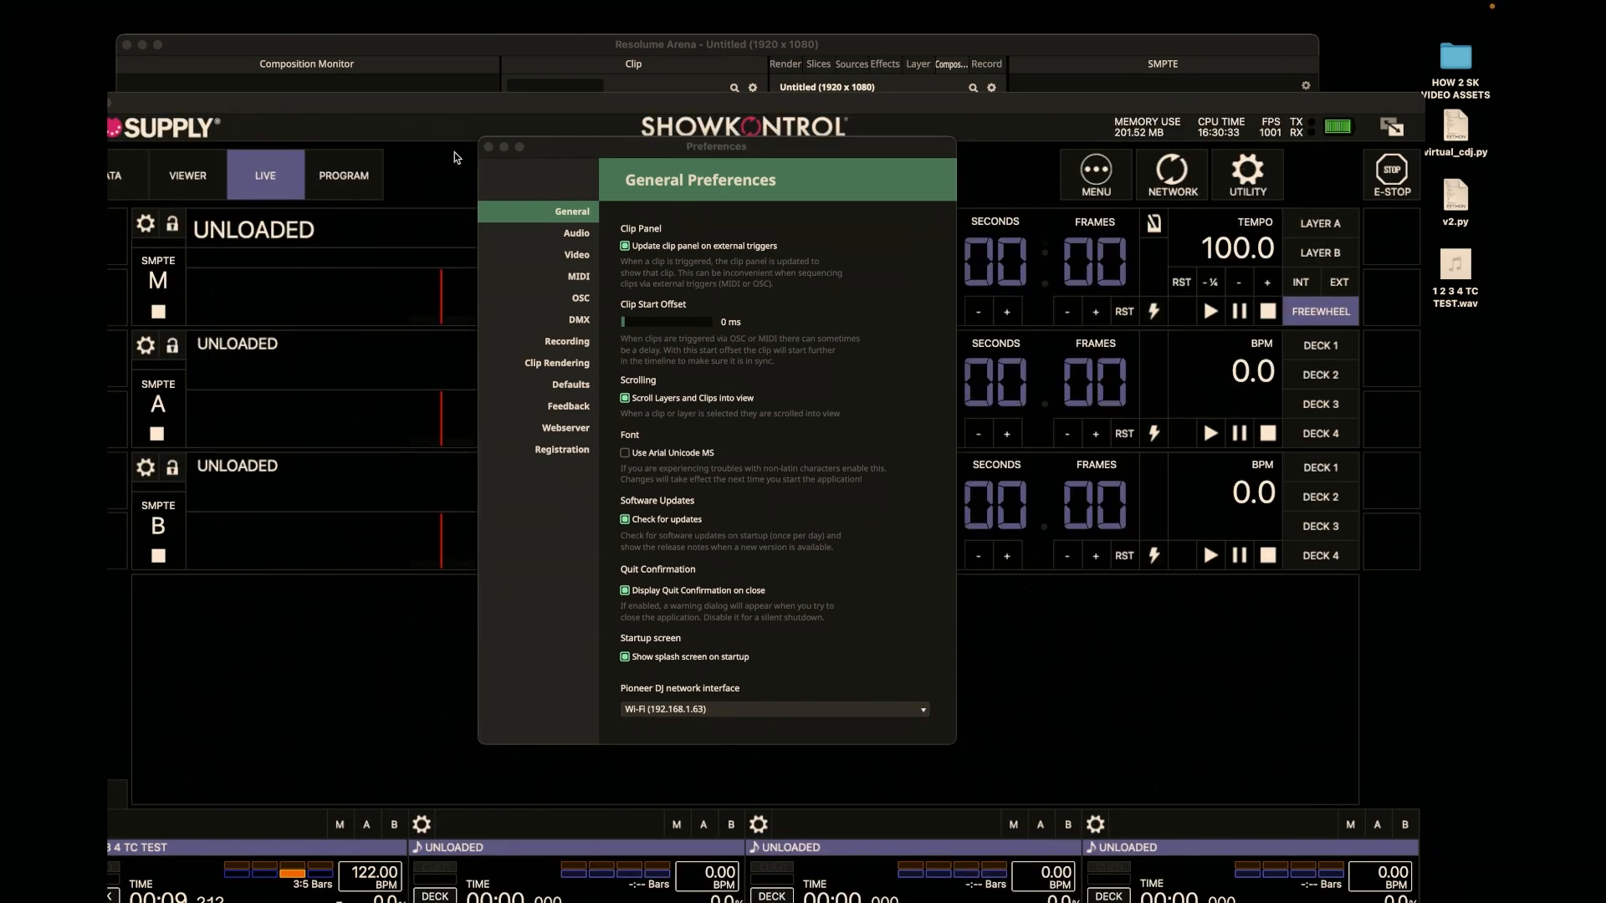
pyautogui.click(488, 147)
pyautogui.click(1148, 189)
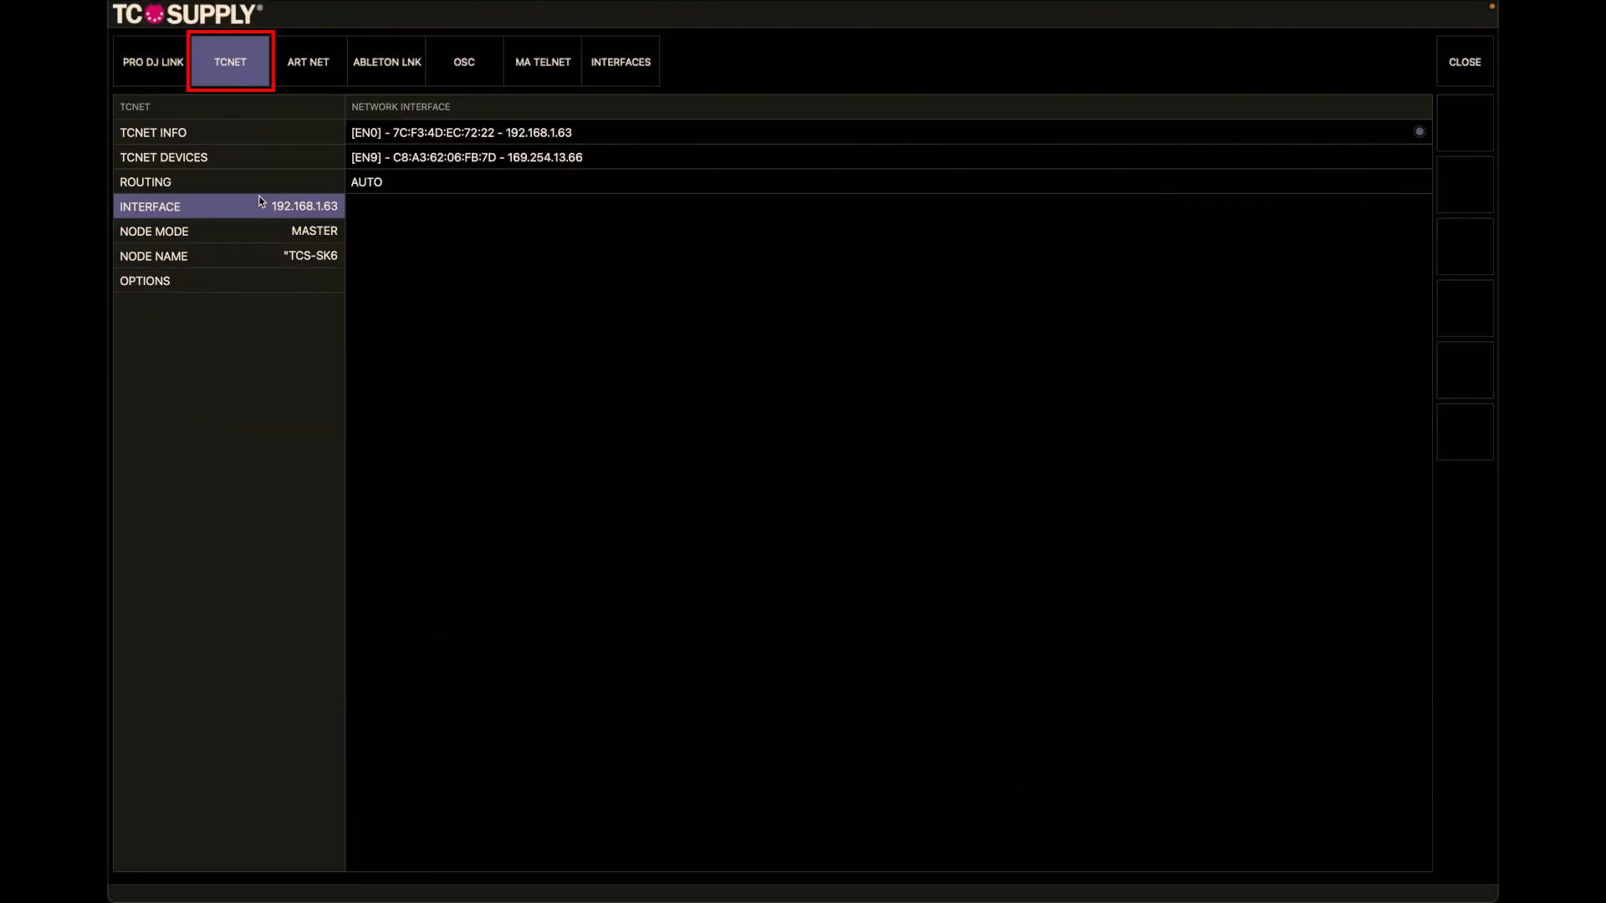
pyautogui.click(1483, 41)
pyautogui.click(1277, 43)
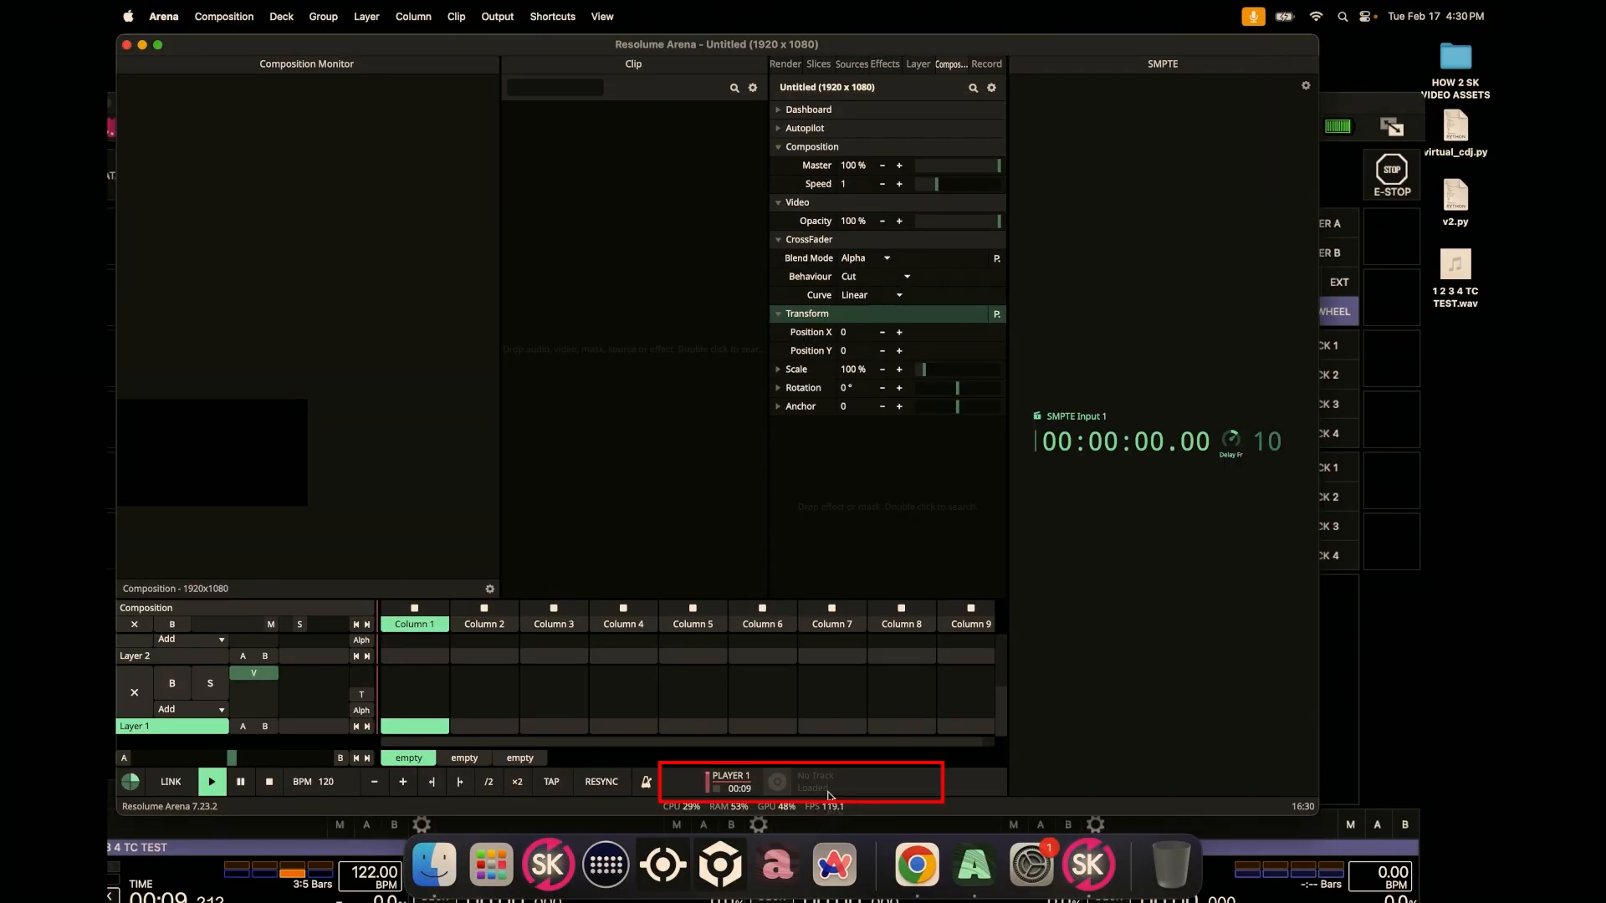
# - Reopen Arena's general preferences and review the available Pioneer DJ network interfaces
pyautogui.press('super+comma')
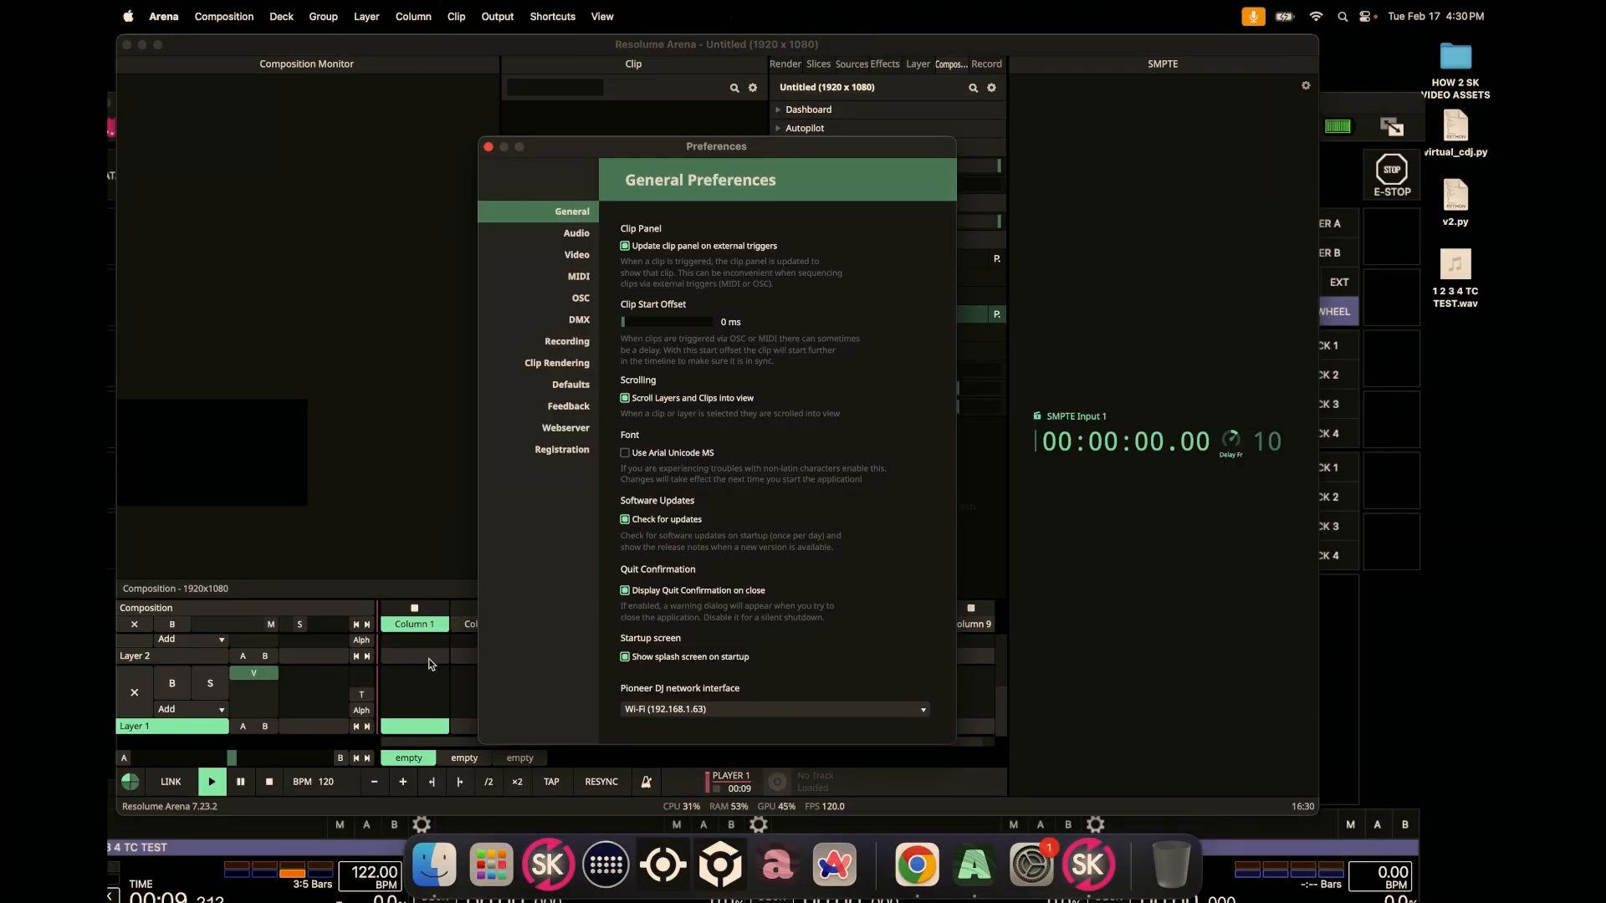
pyautogui.click(669, 709)
pyautogui.click(668, 733)
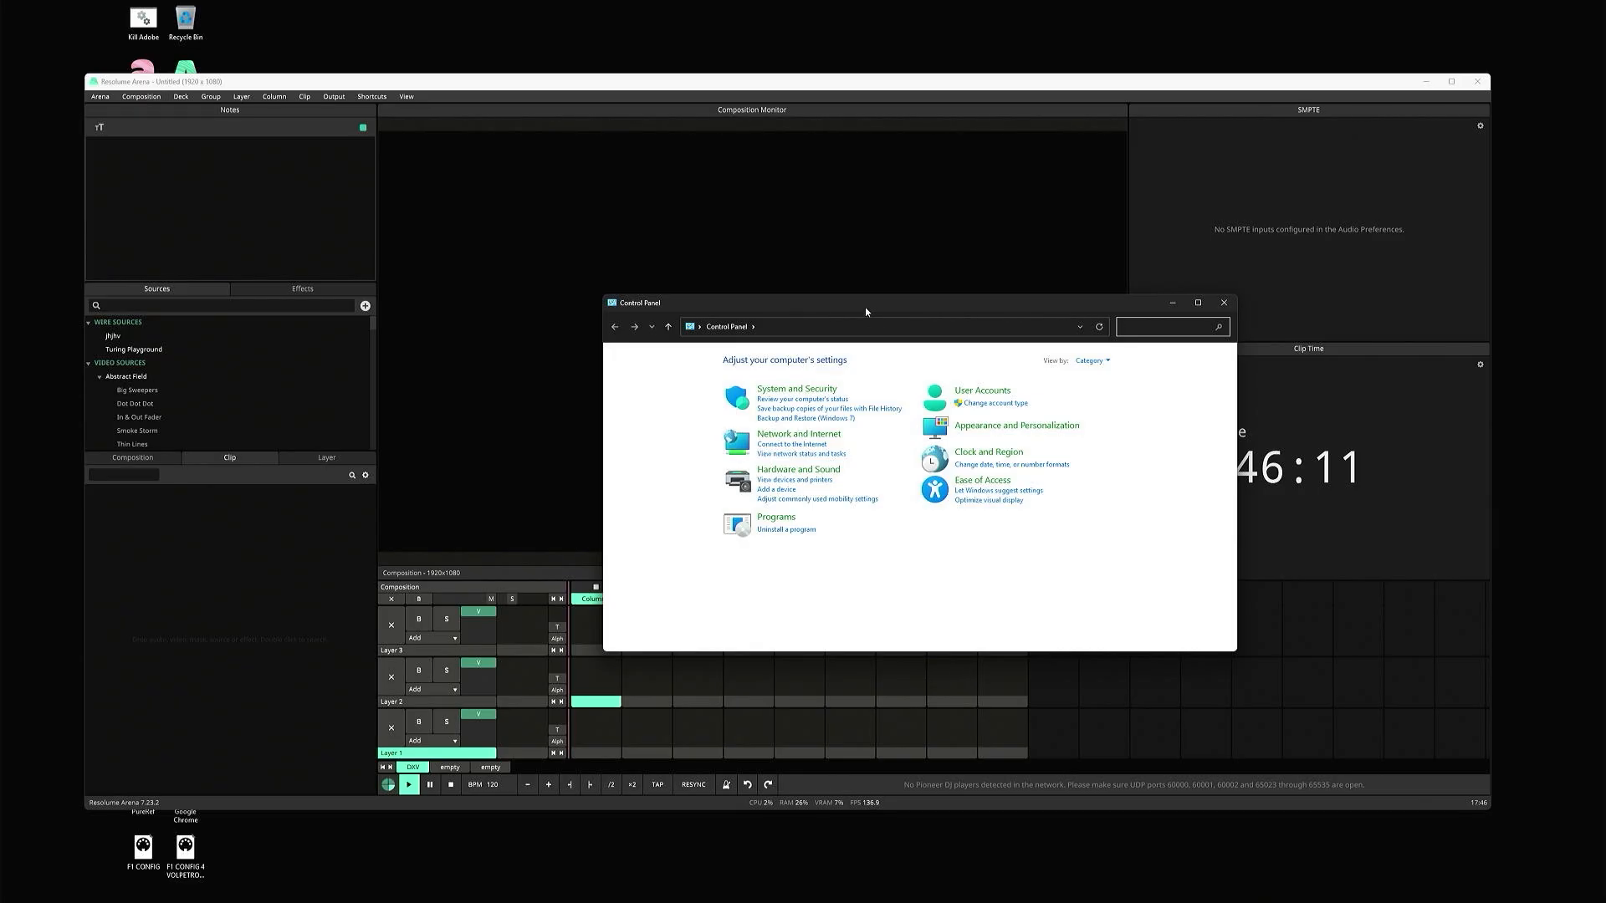
# - On the Windows computer, open the Ethernet adapter's Internet Protocol Version 4 properties through Control Panel to check its static IP address and subnet mask
pyautogui.moveTo(865, 308); pyautogui.dragTo(799, 345)
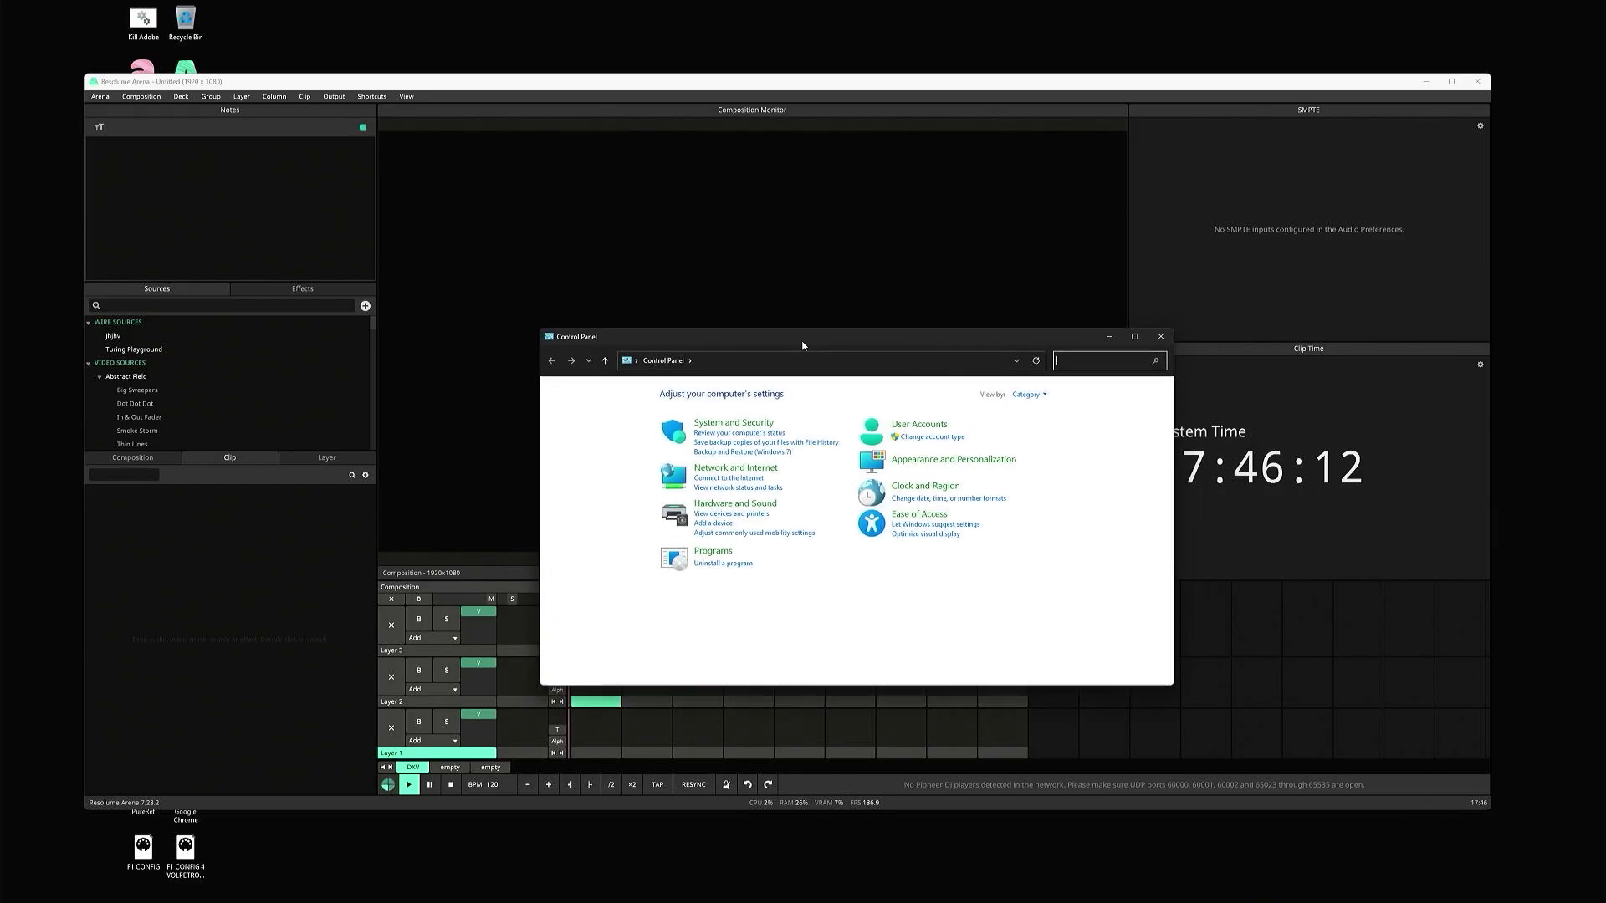
pyautogui.click(715, 476)
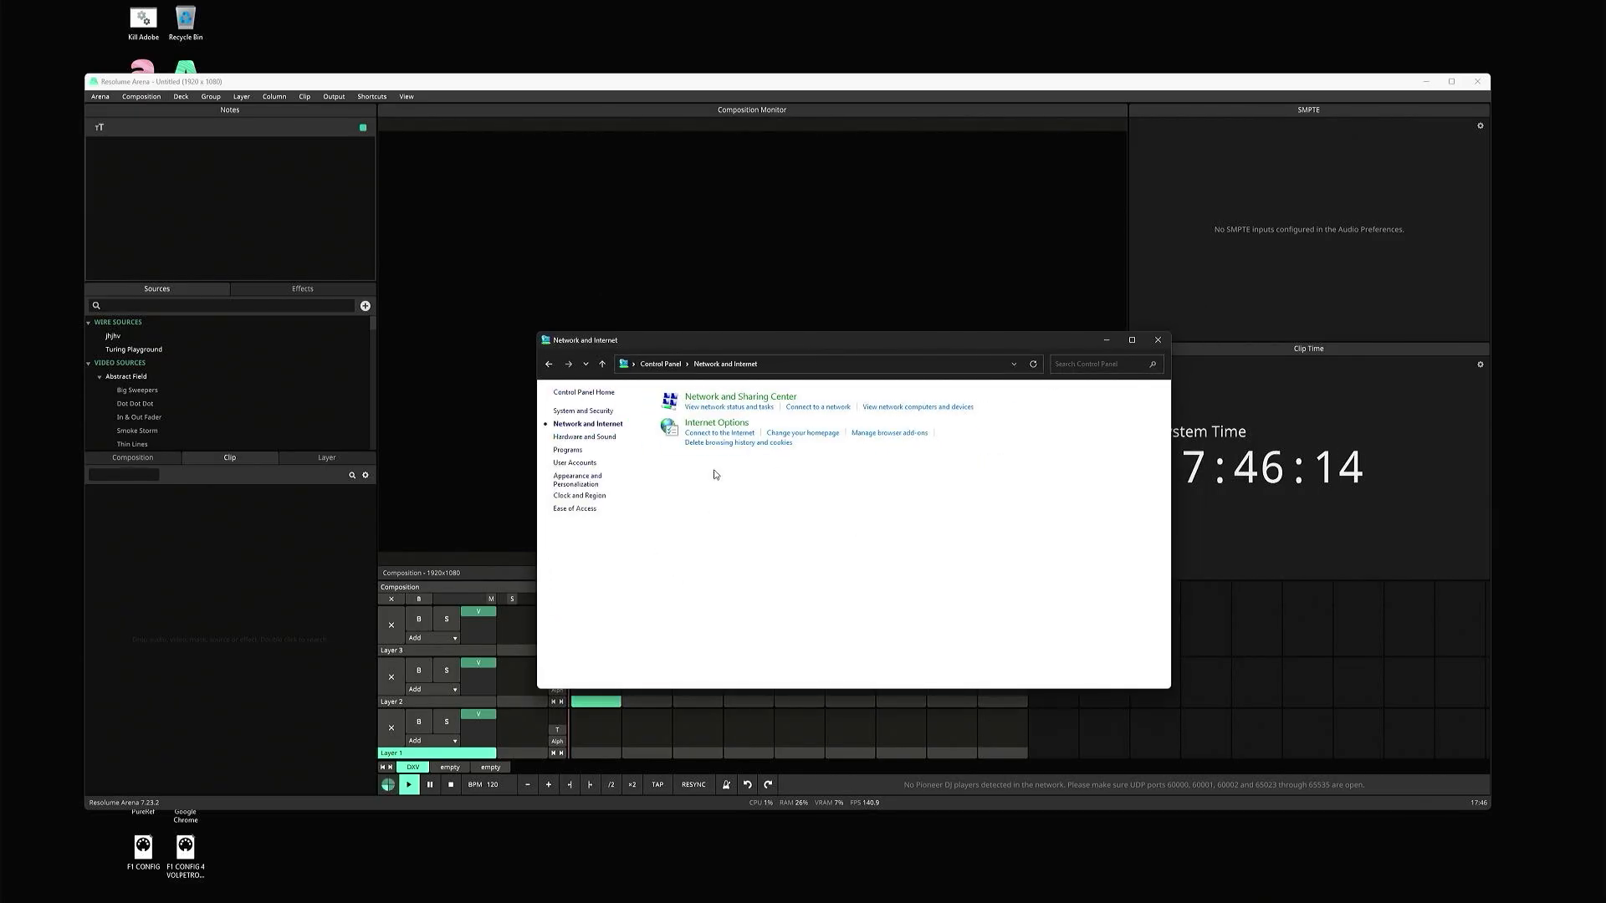
pyautogui.click(724, 400)
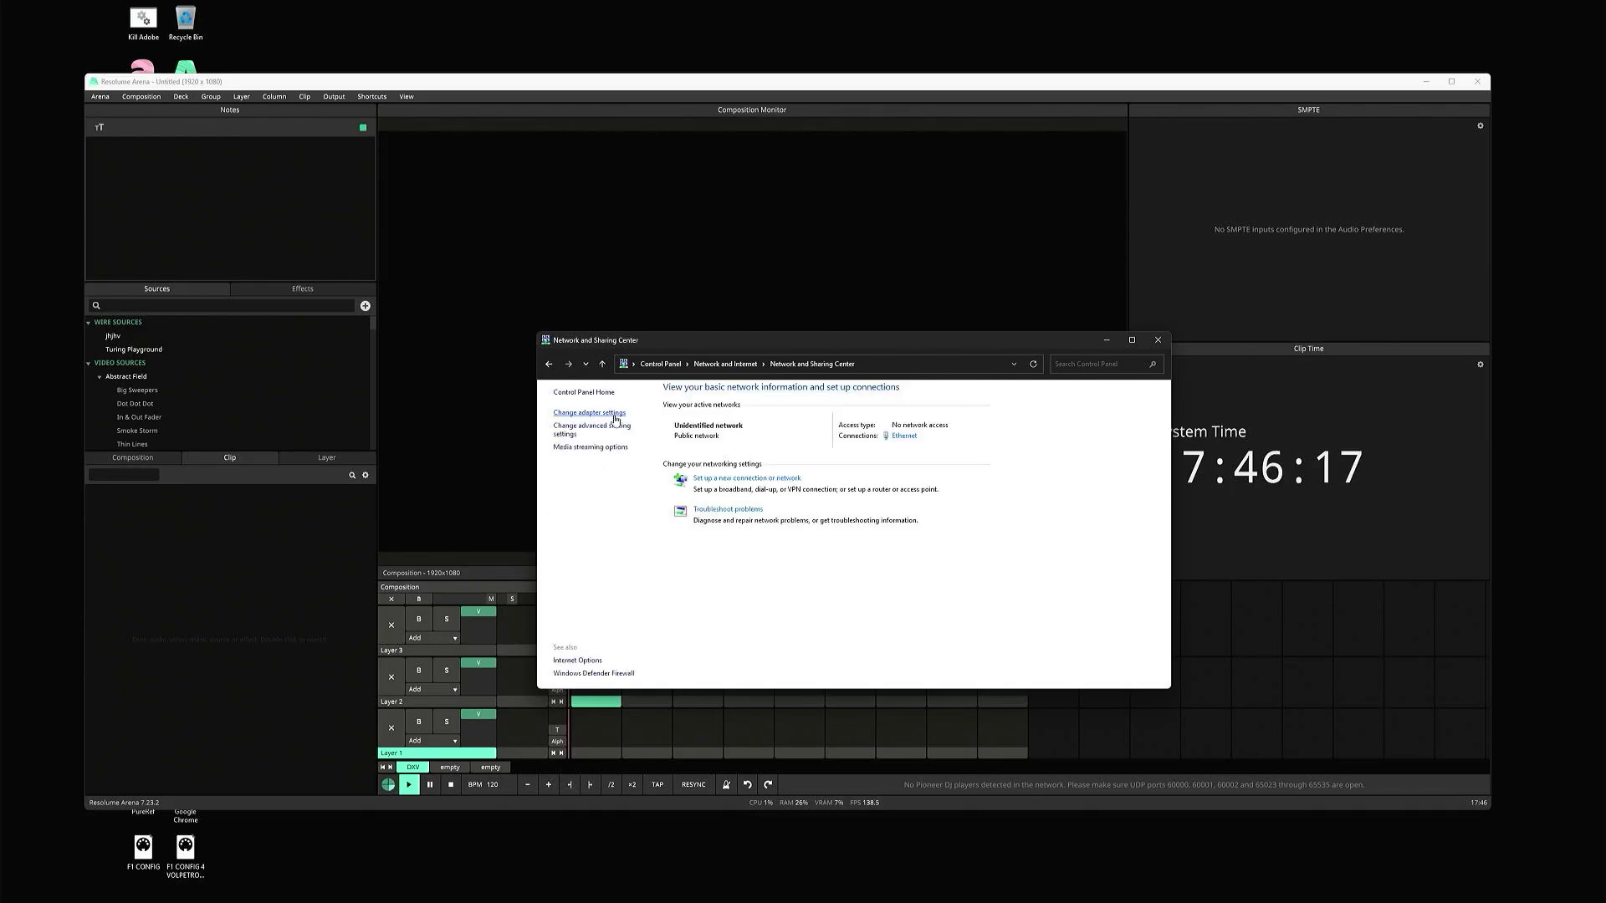
pyautogui.click(578, 413)
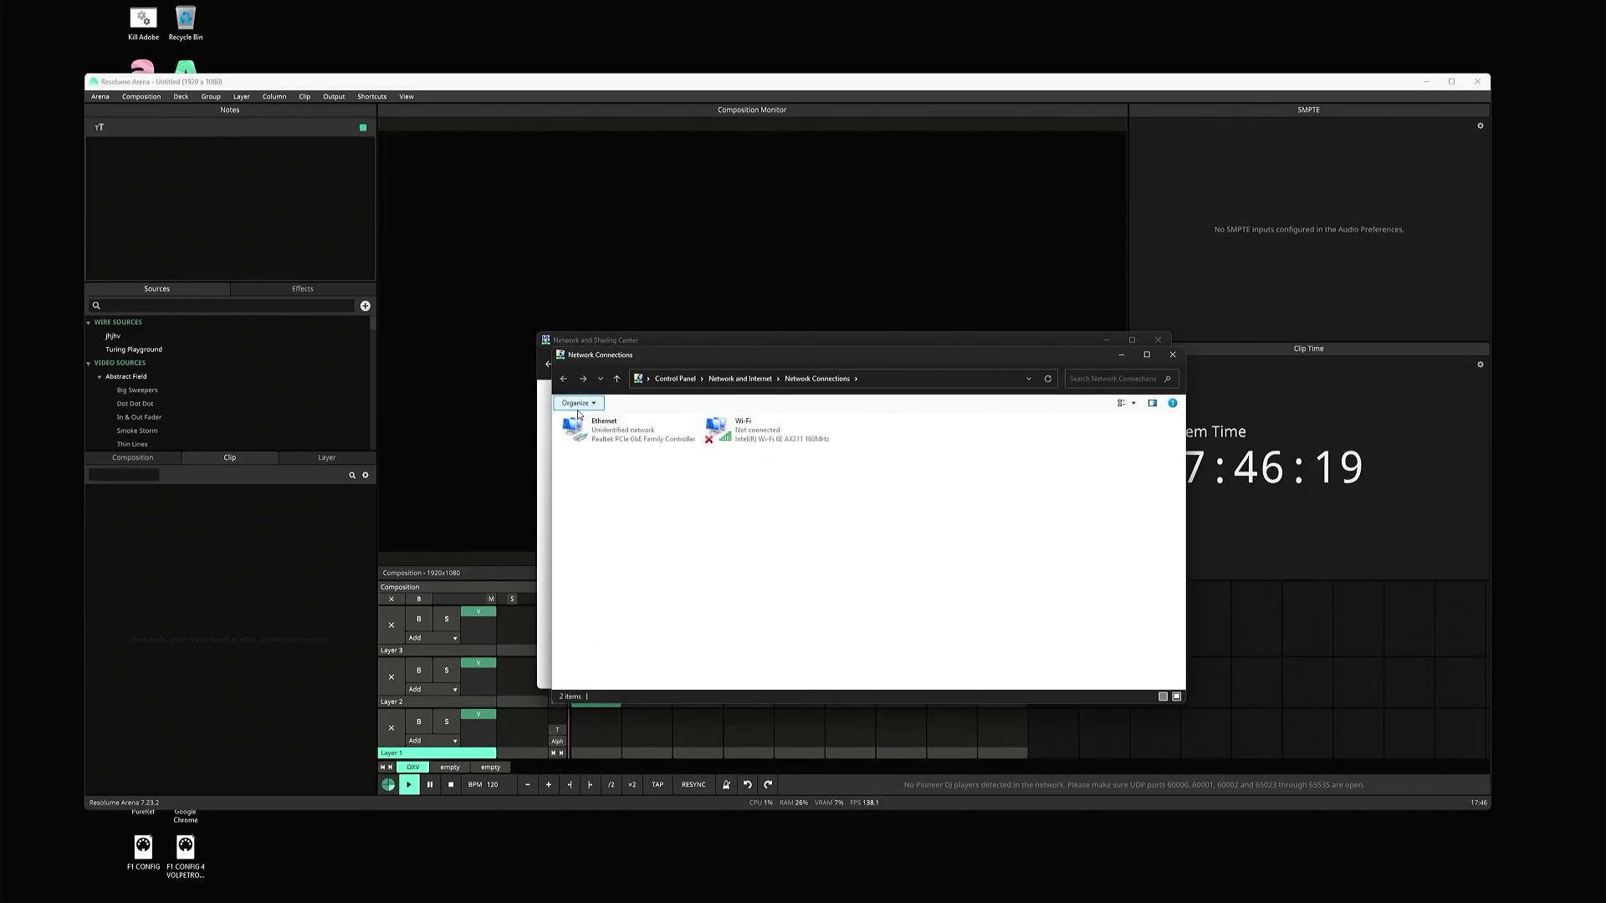
pyautogui.doubleClick(621, 439)
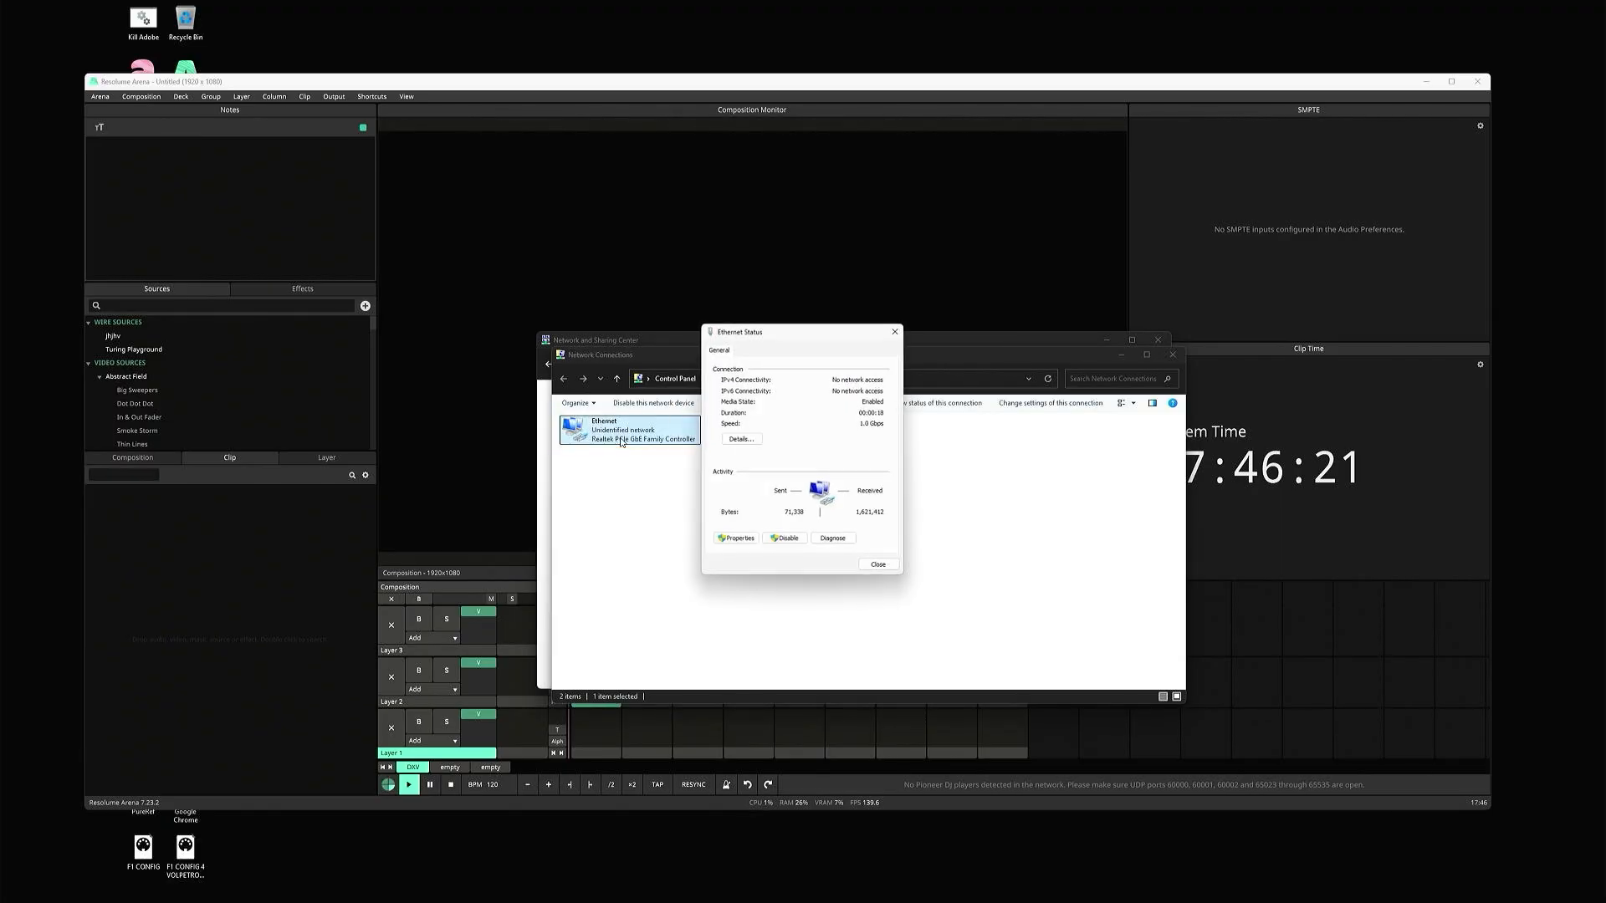
pyautogui.click(735, 540)
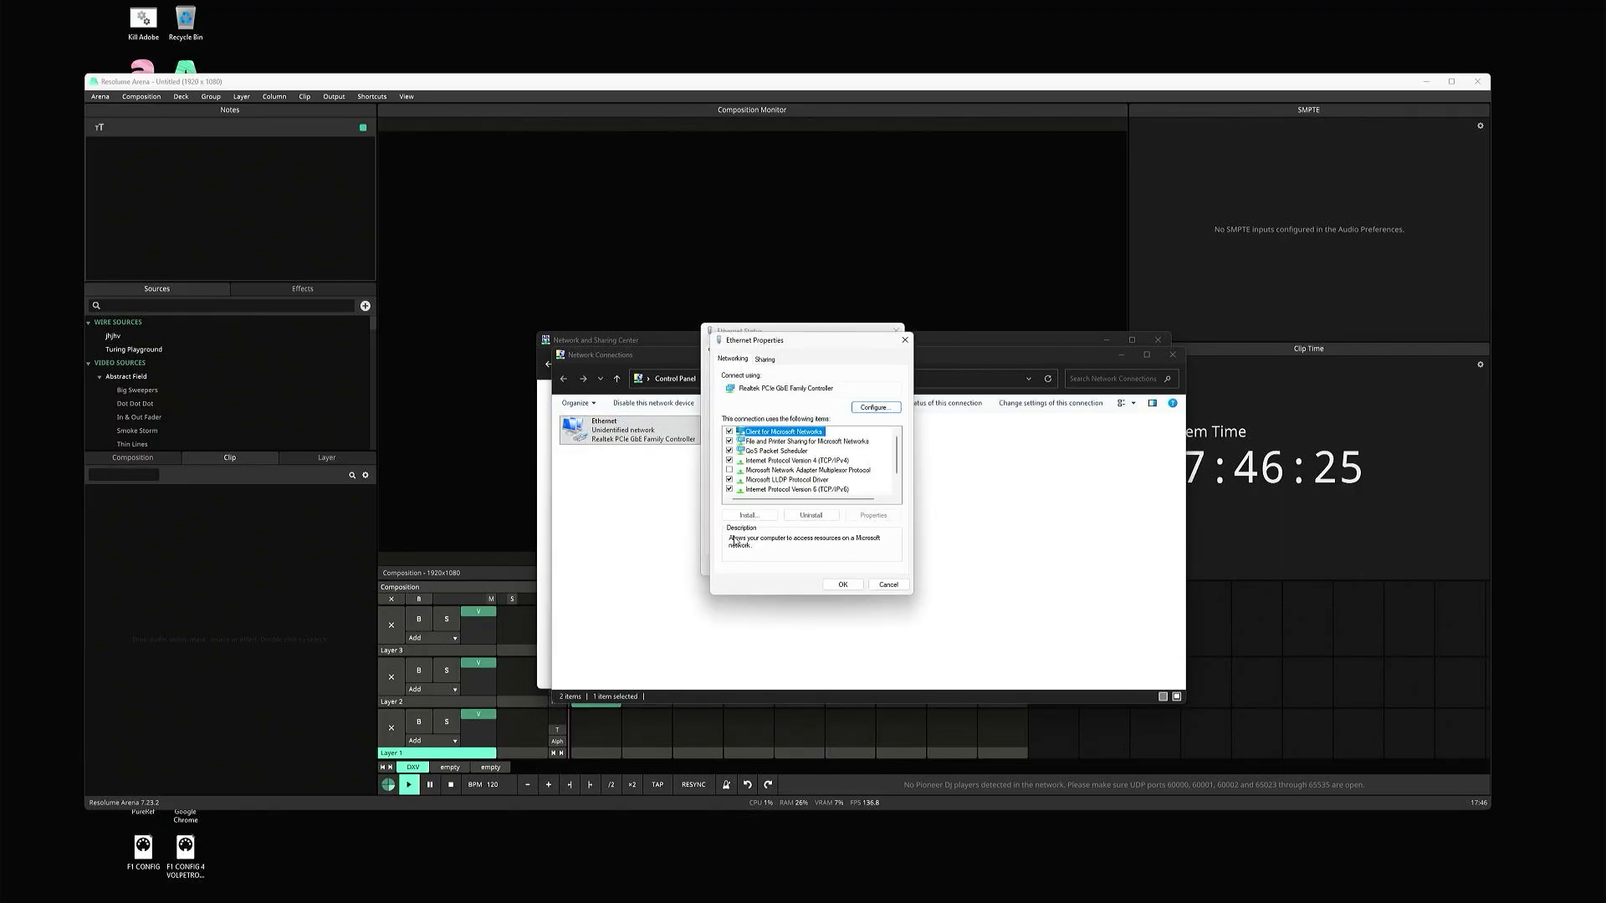
pyautogui.doubleClick(839, 461)
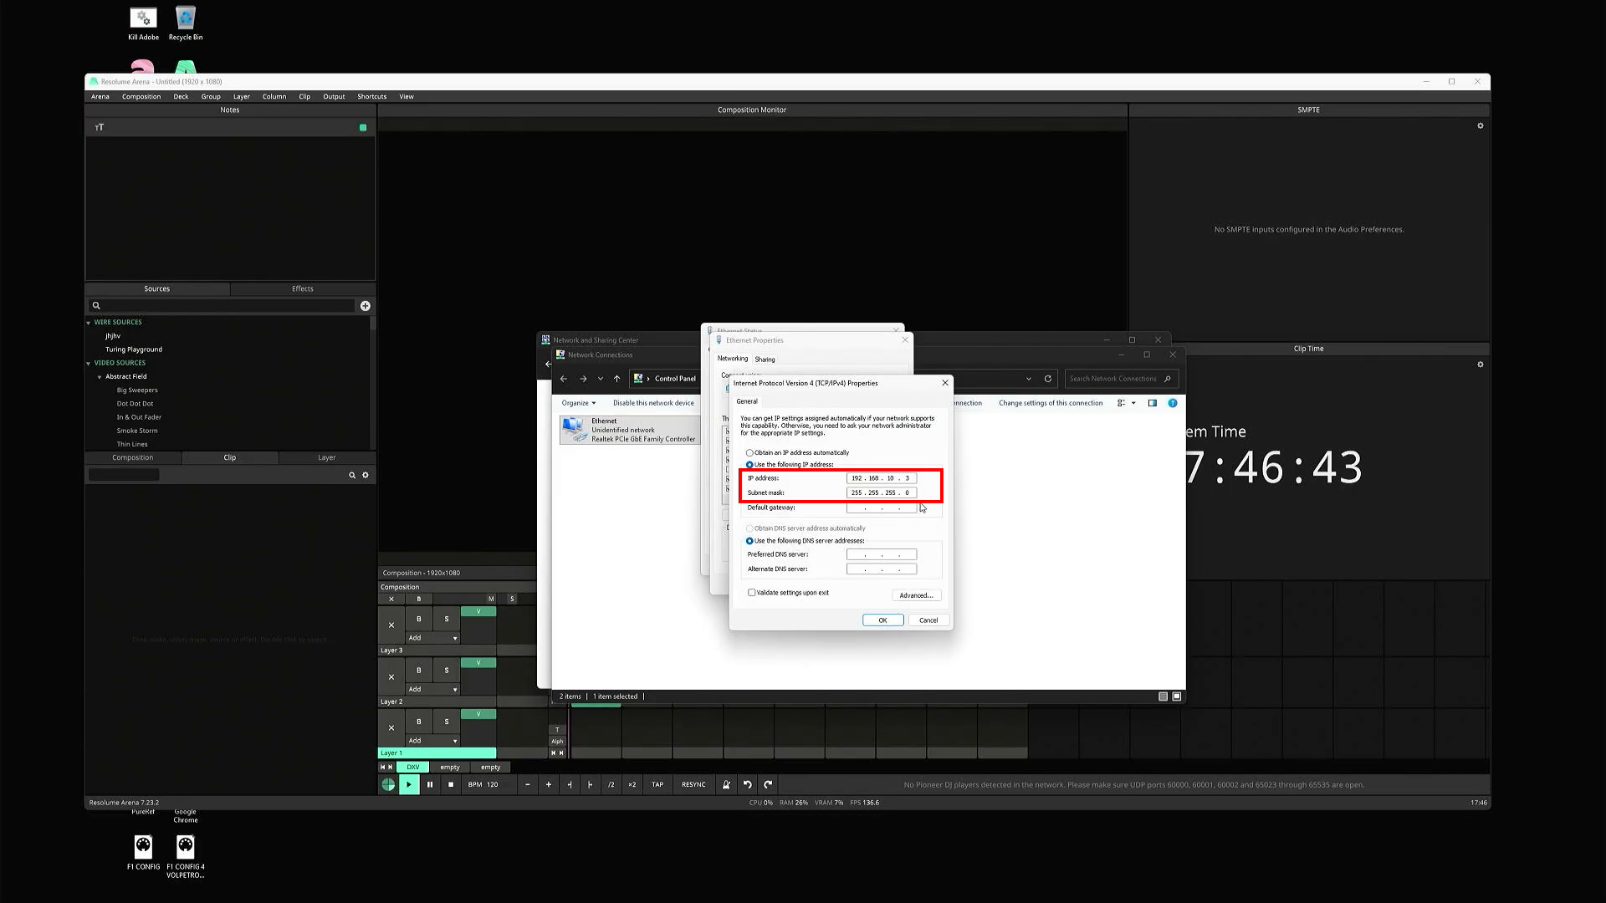
# - Confirm the Ethernet adapter's IPv4 settings and close all the Windows network windows
pyautogui.click(882, 620)
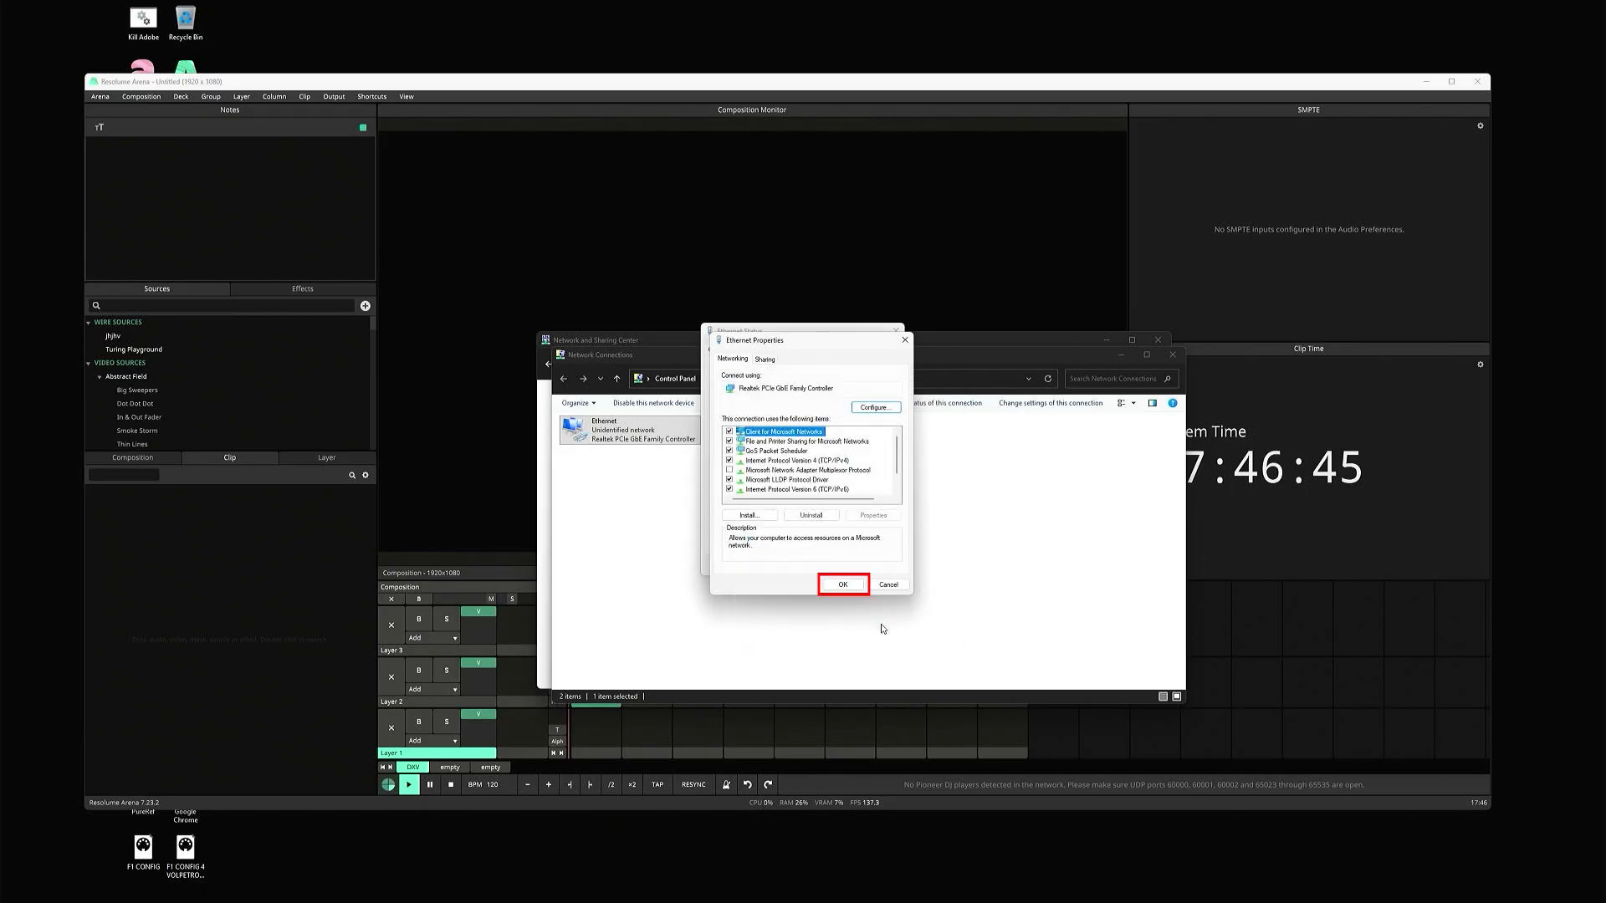
pyautogui.click(843, 585)
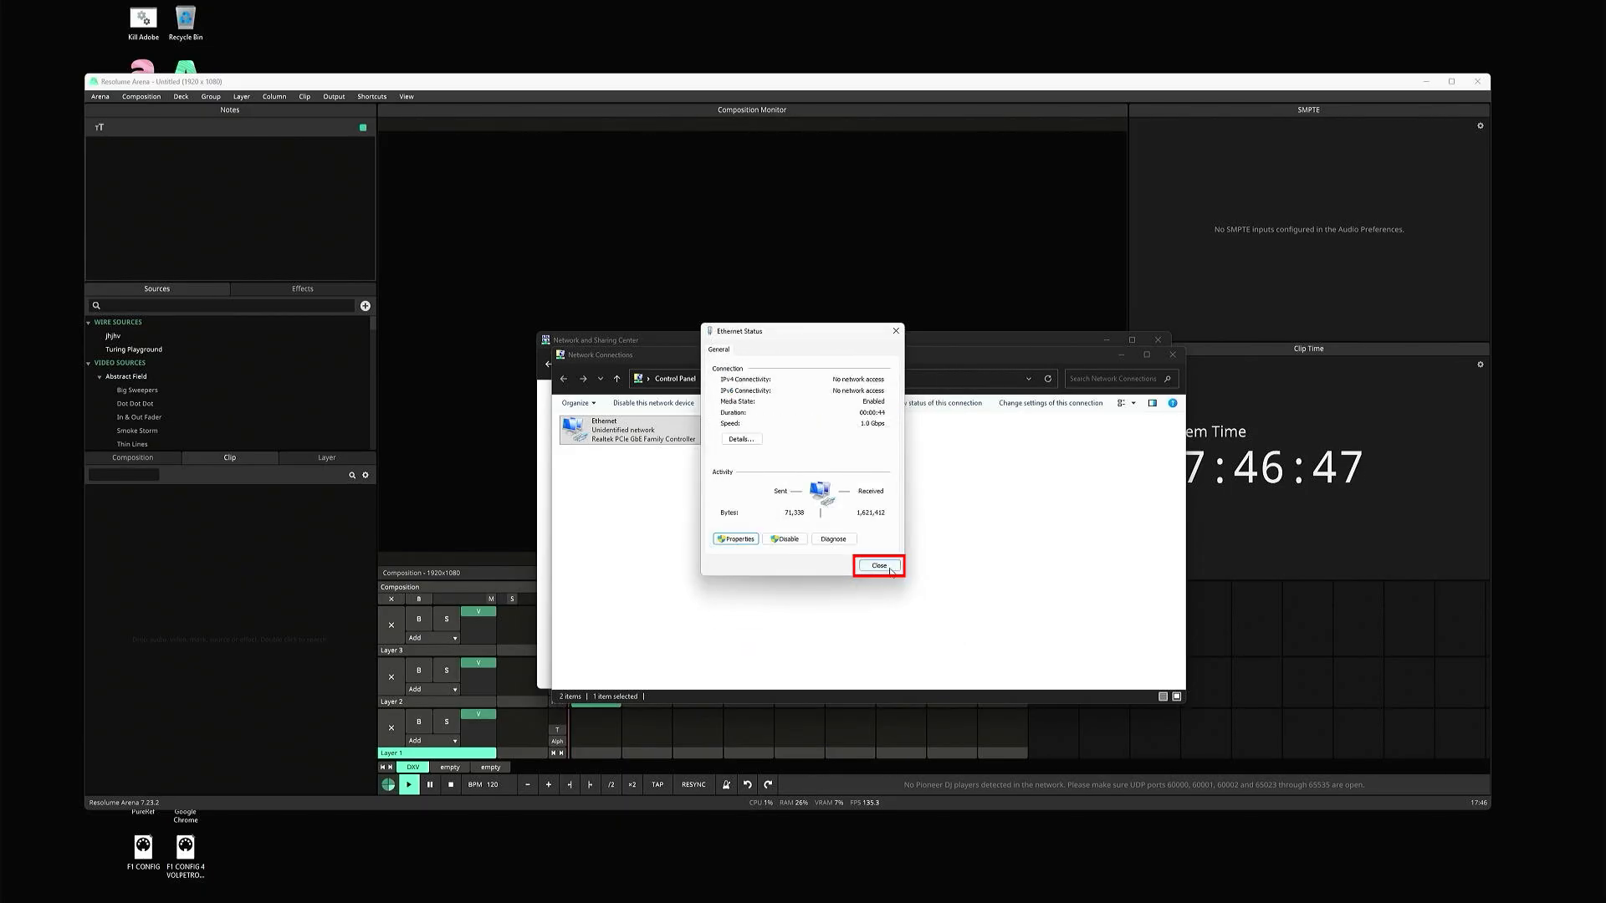
pyautogui.click(889, 569)
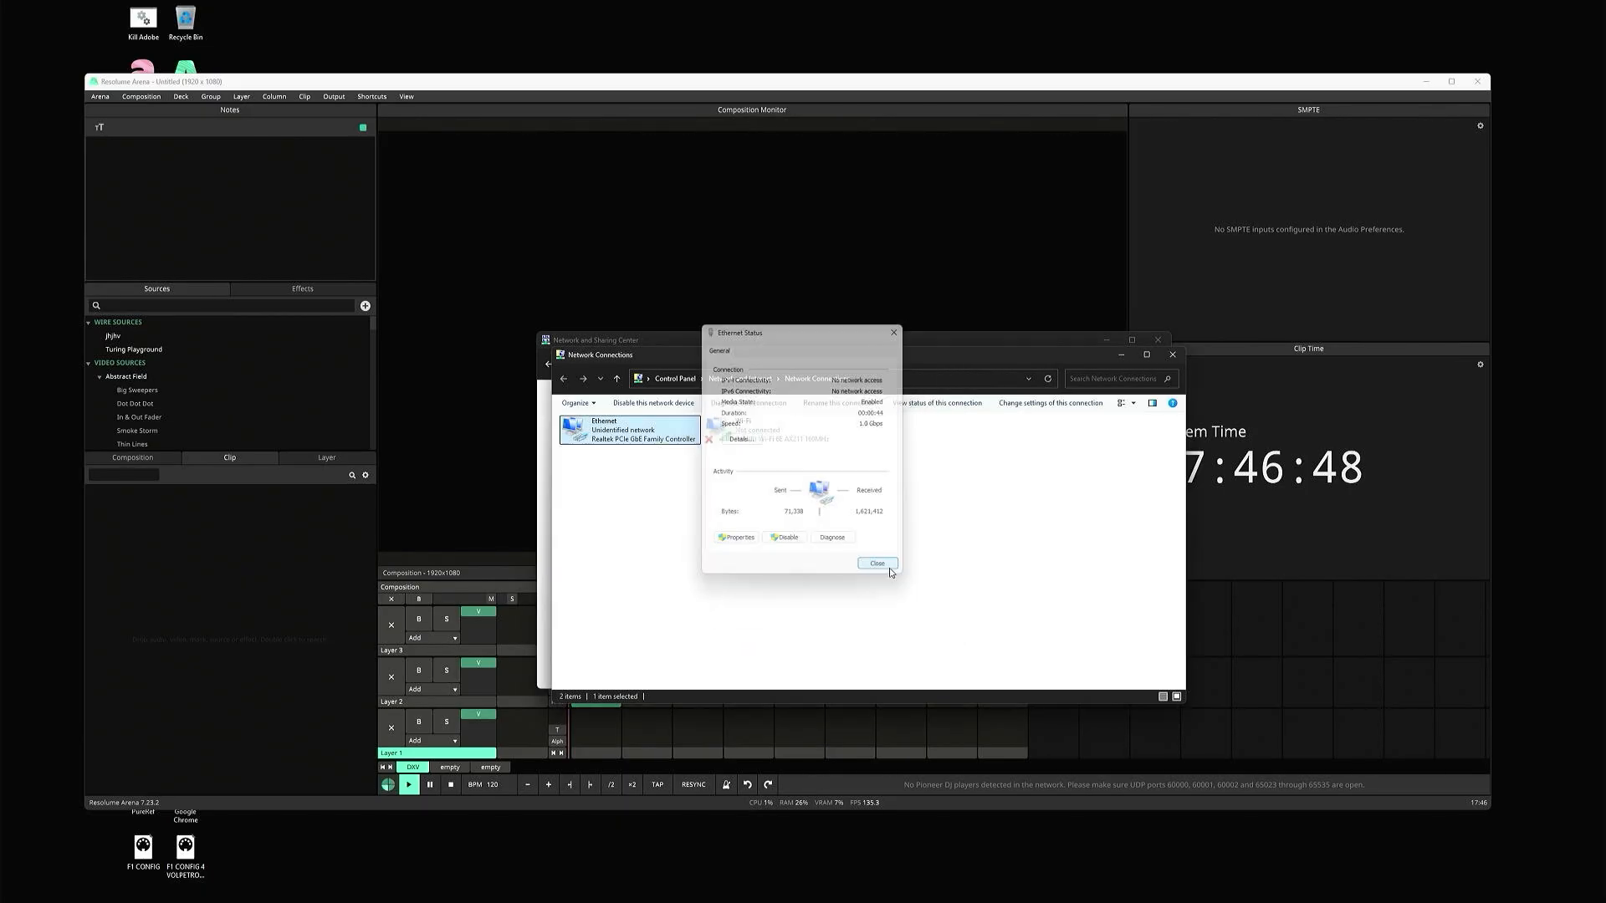
pyautogui.click(1172, 354)
pyautogui.click(1157, 340)
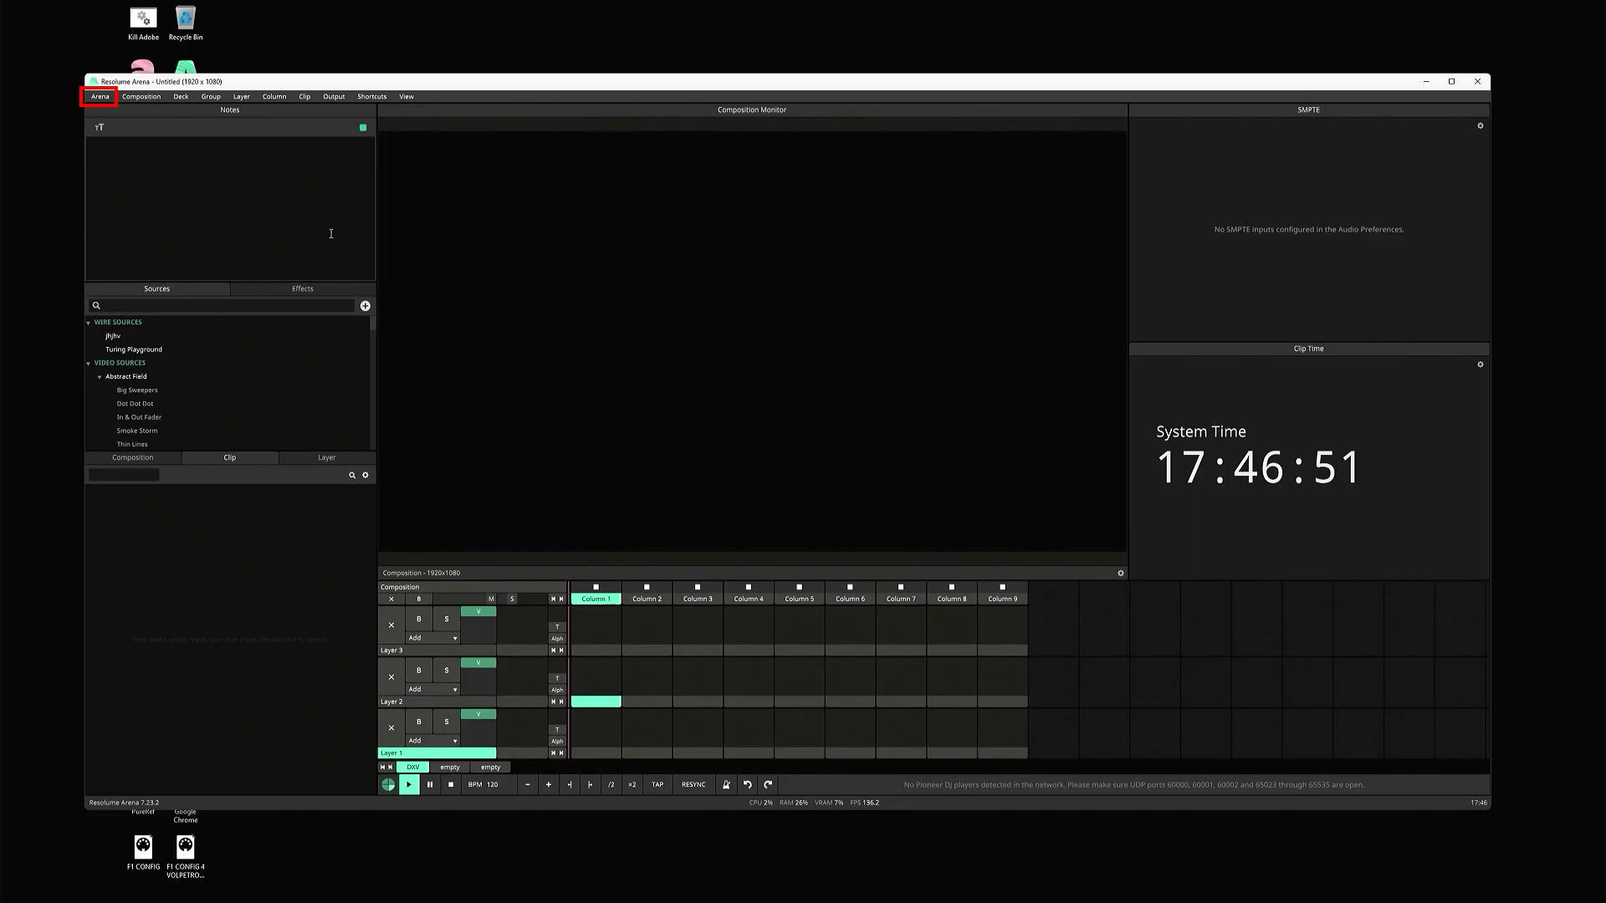
# - Check the OSC input and incoming port in Arena's OSC preferences and open the OSC monitor
pyautogui.hotkey('ctrl', ',')
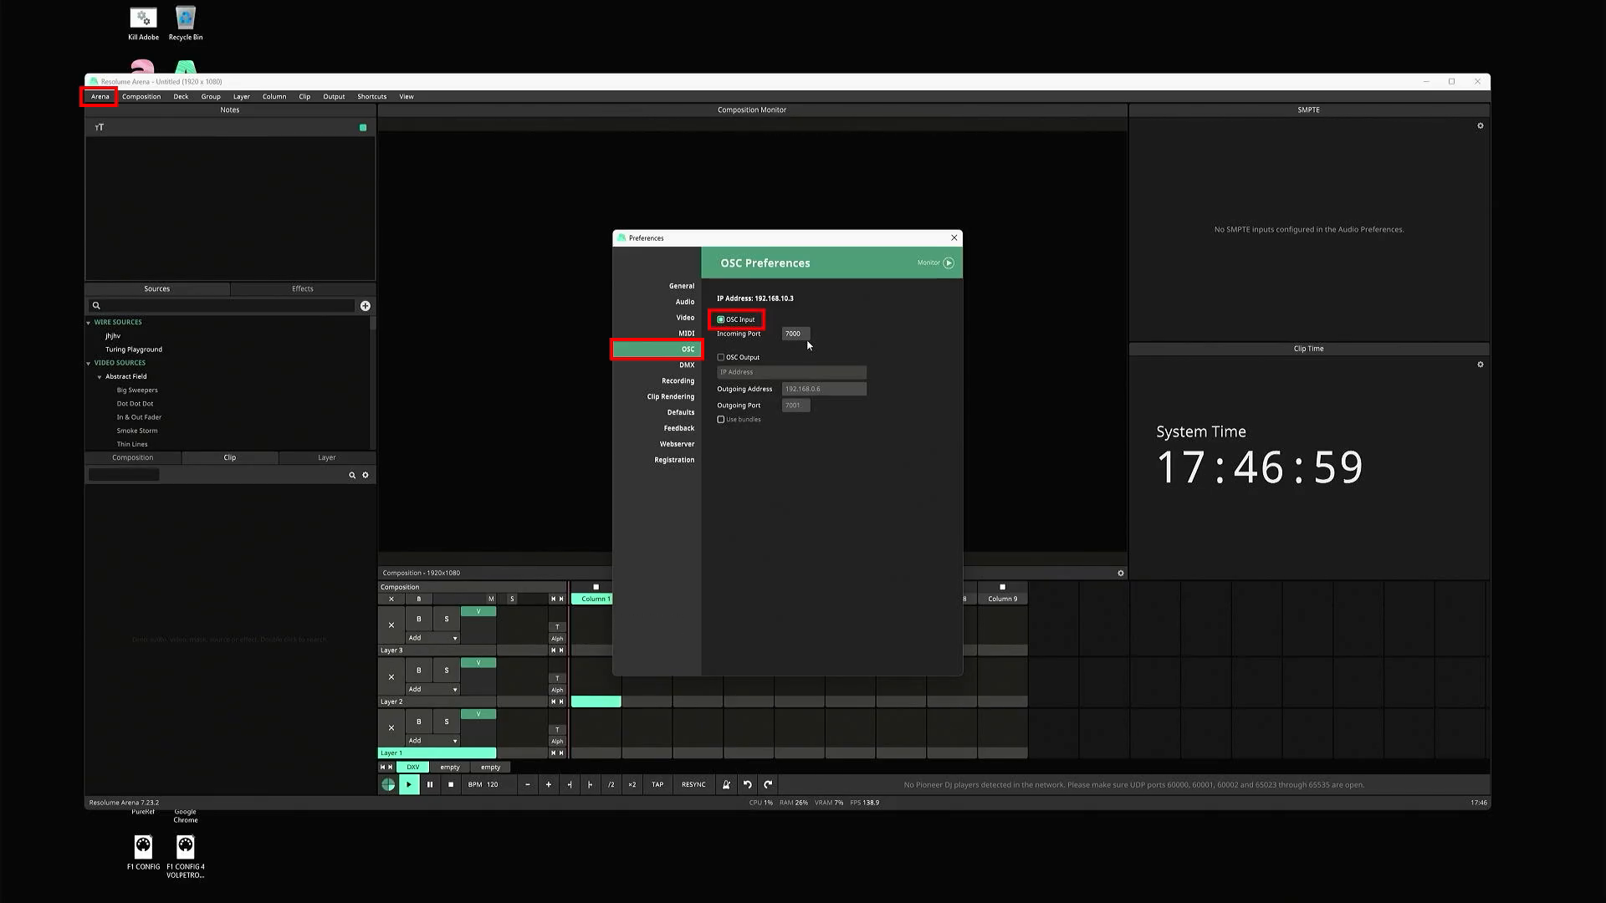
pyautogui.click(941, 264)
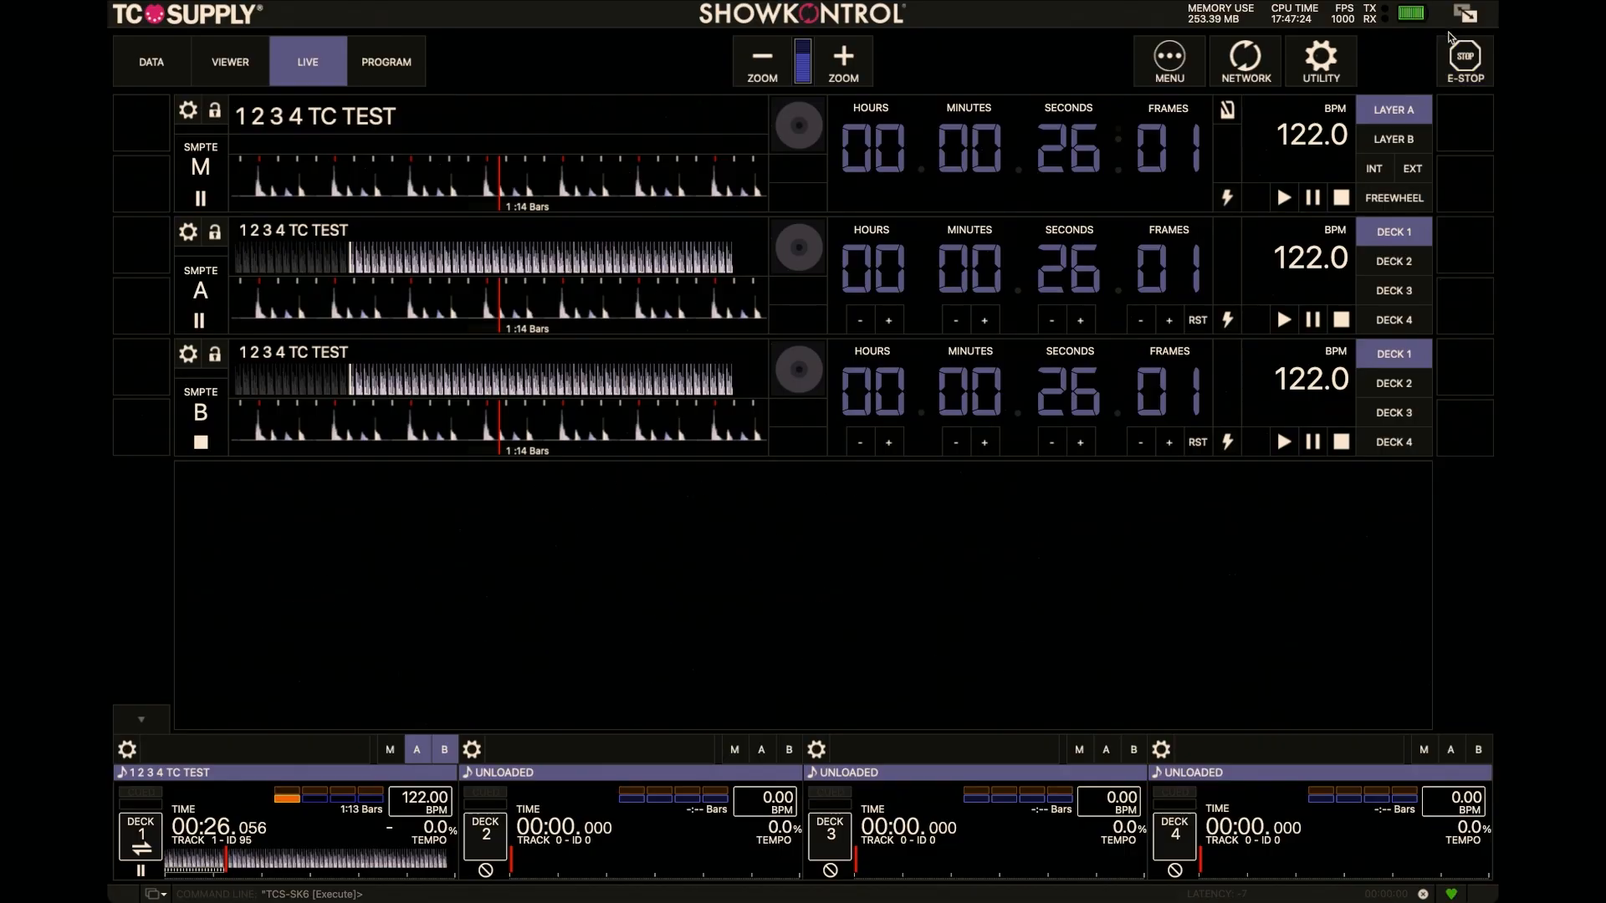
# - On the Mac, open System Settings and view the AX88179B network adapter
pyautogui.press('super+space')
pyautogui.write('sett')
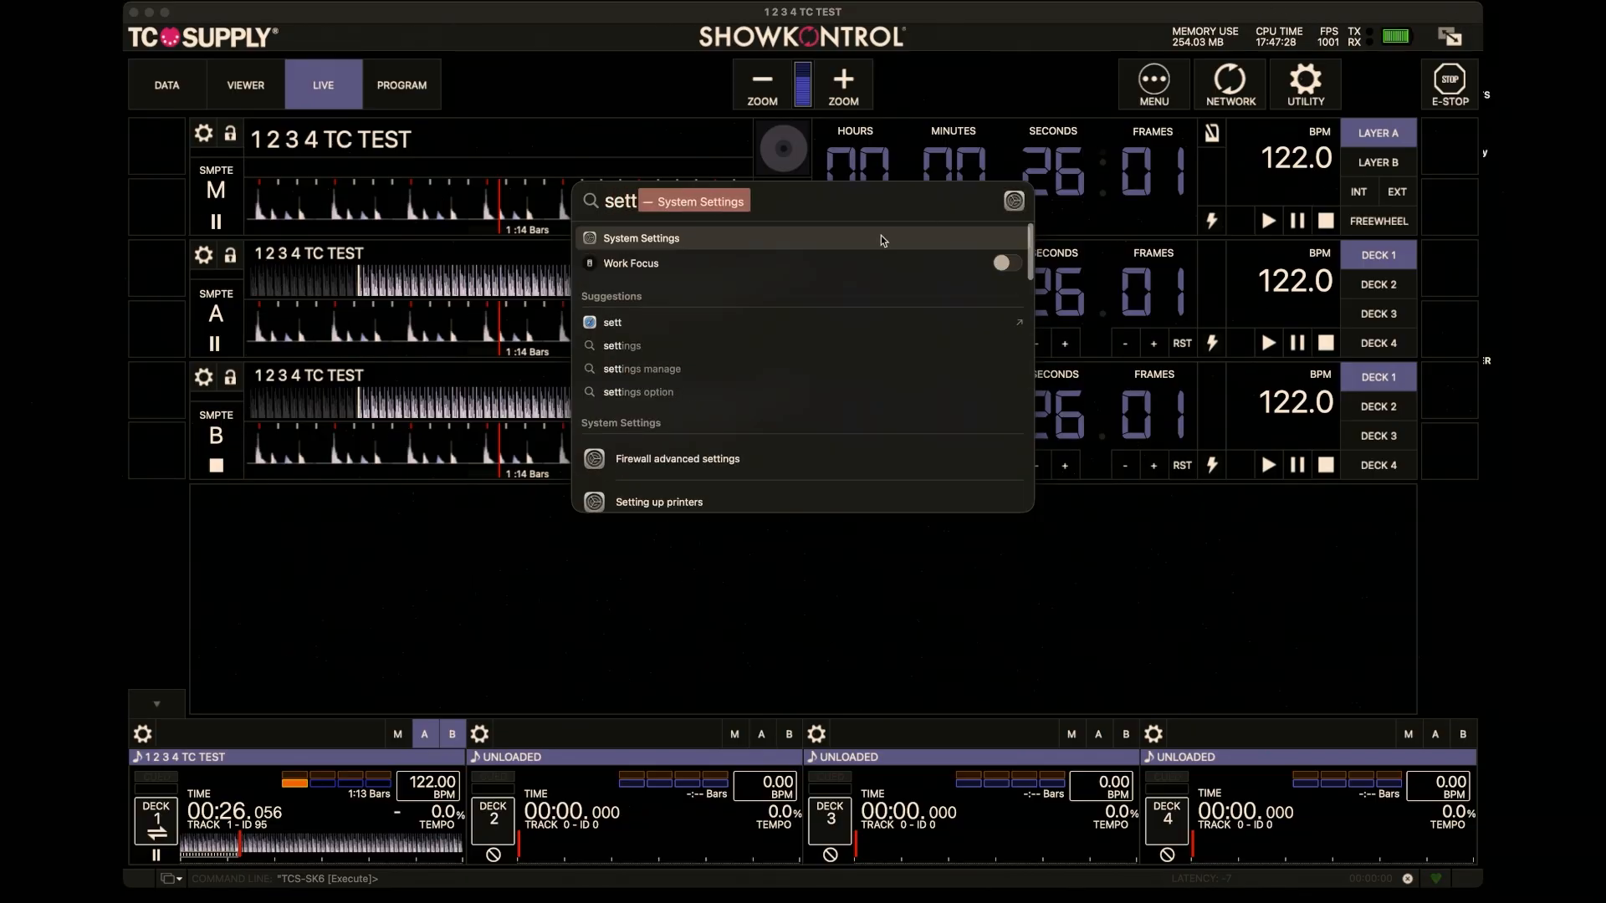
pyautogui.press('Return')
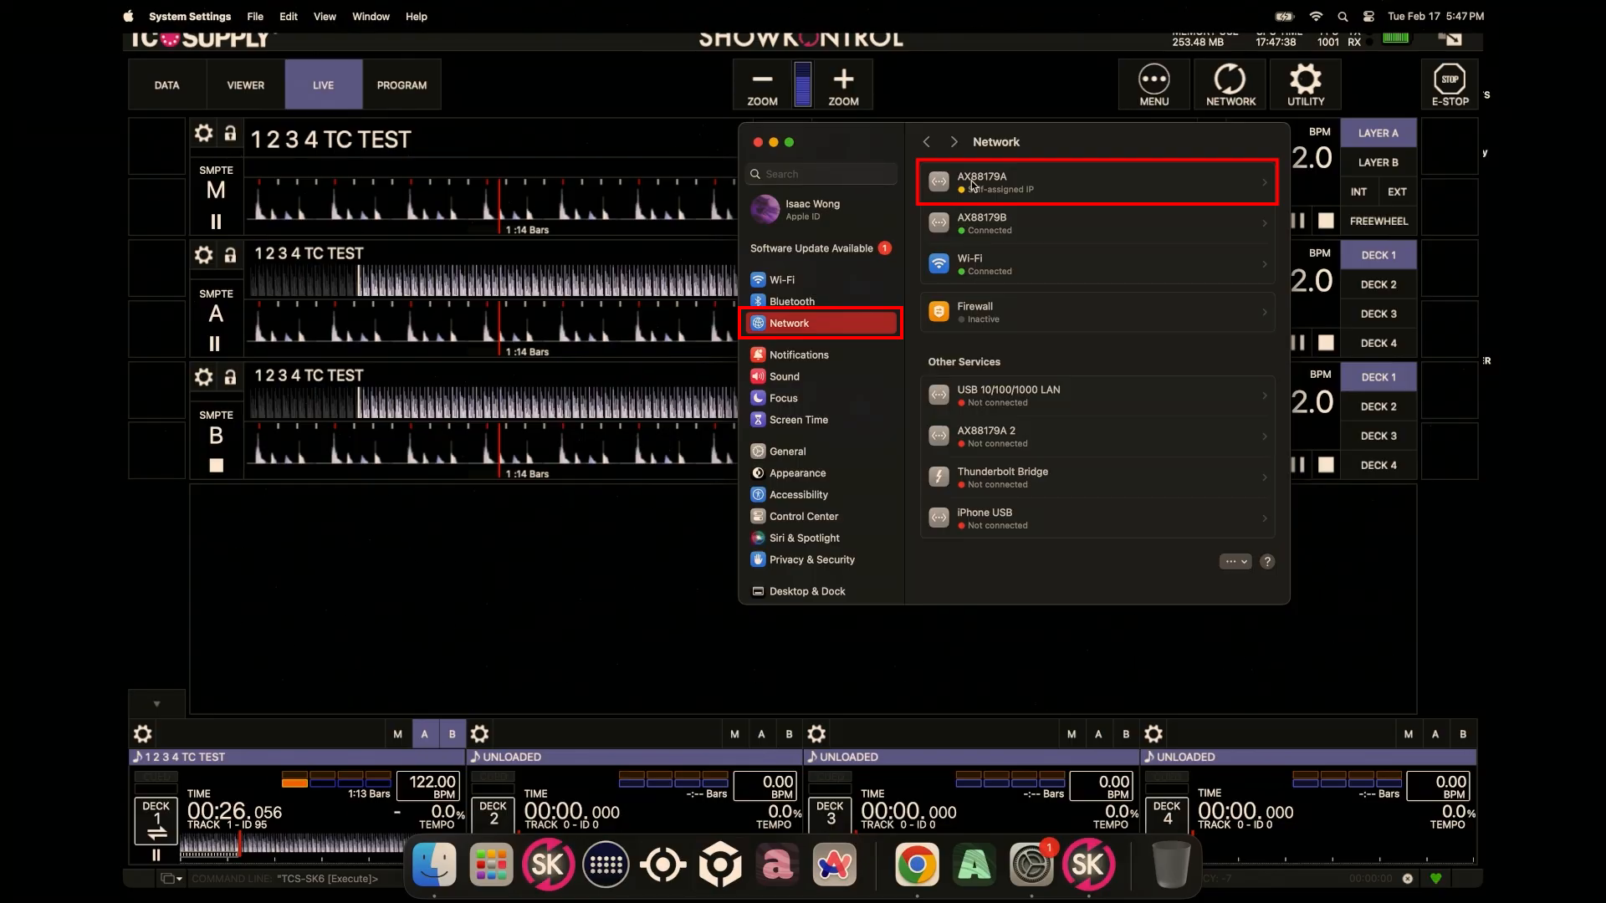
pyautogui.click(975, 232)
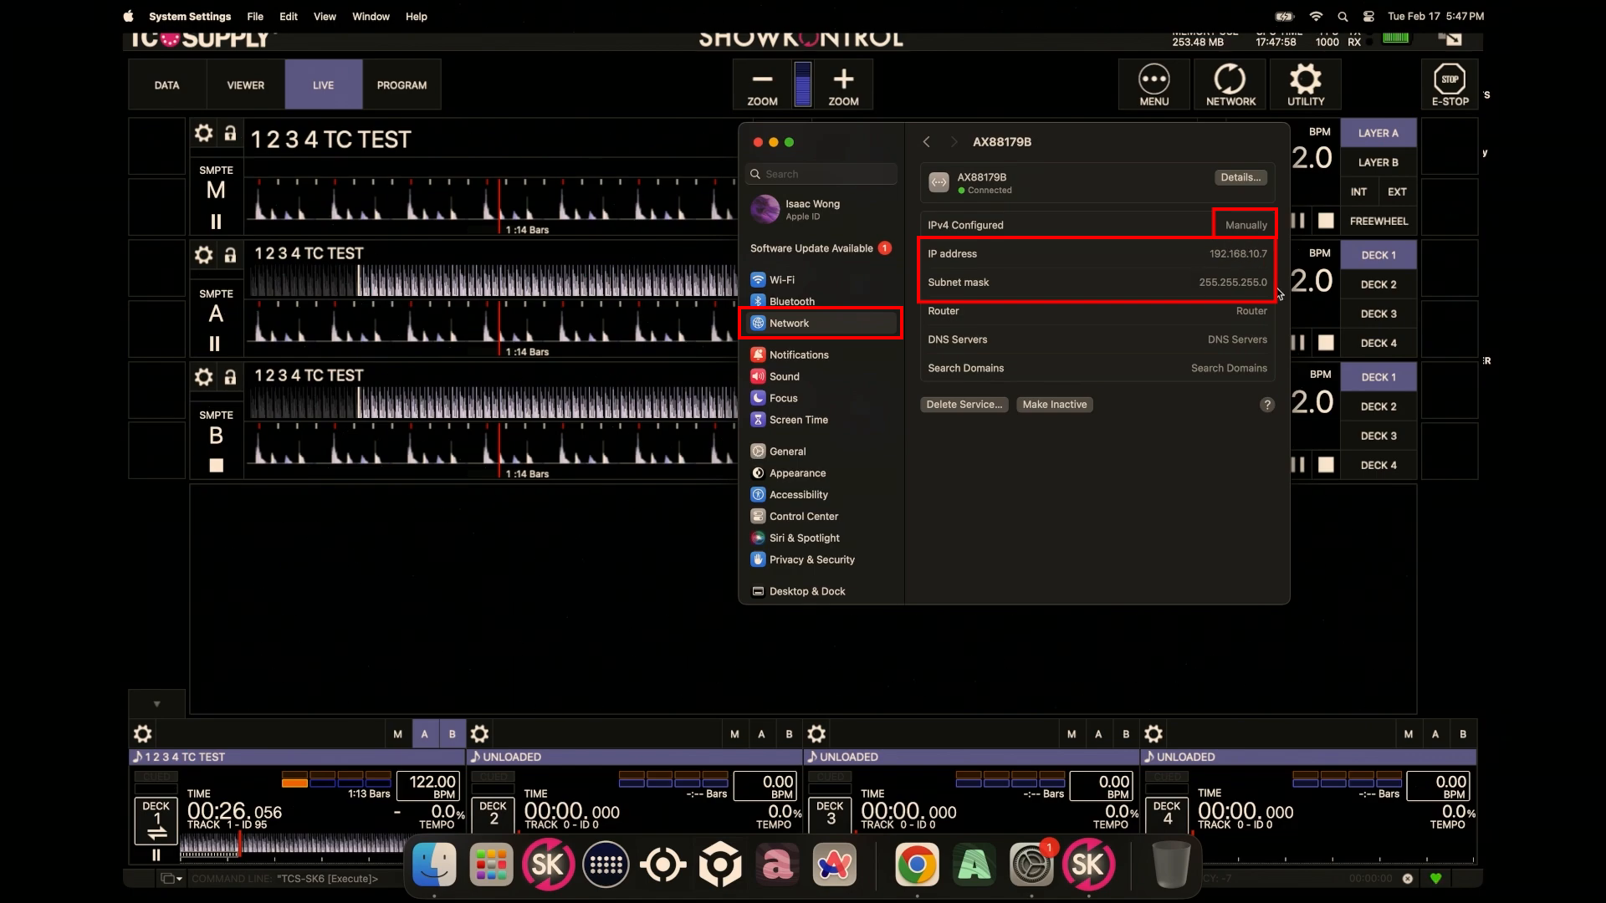
# - Review the AX88179B adapter's manual IPv4 address and subnet mask in its TCP/IP details, and accept the settings
pyautogui.click(1240, 177)
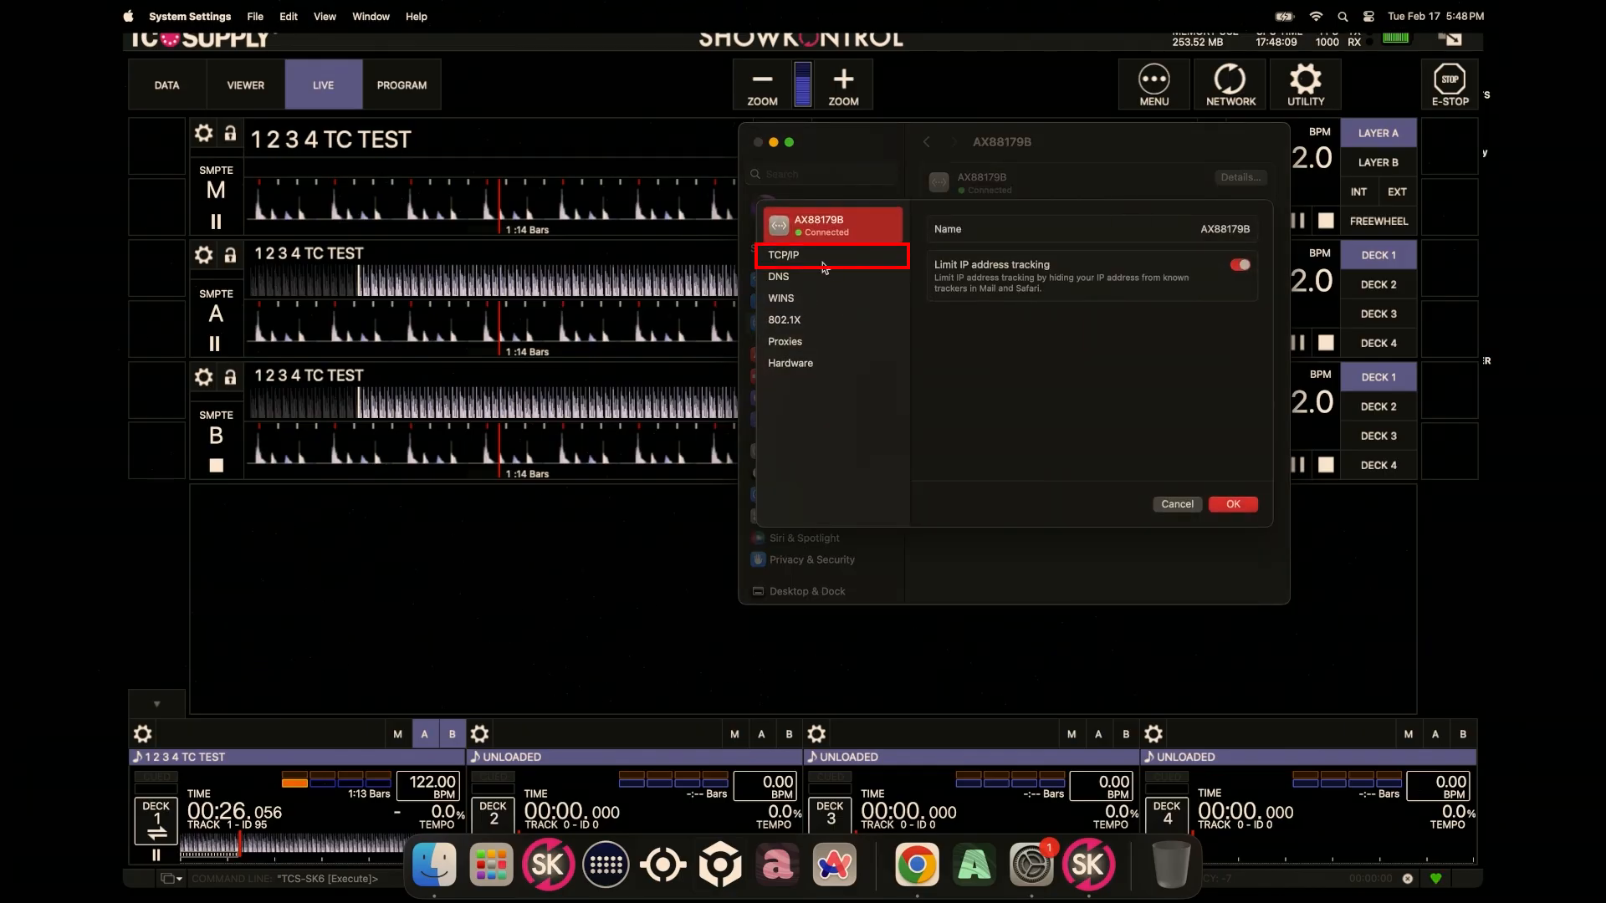
pyautogui.click(822, 260)
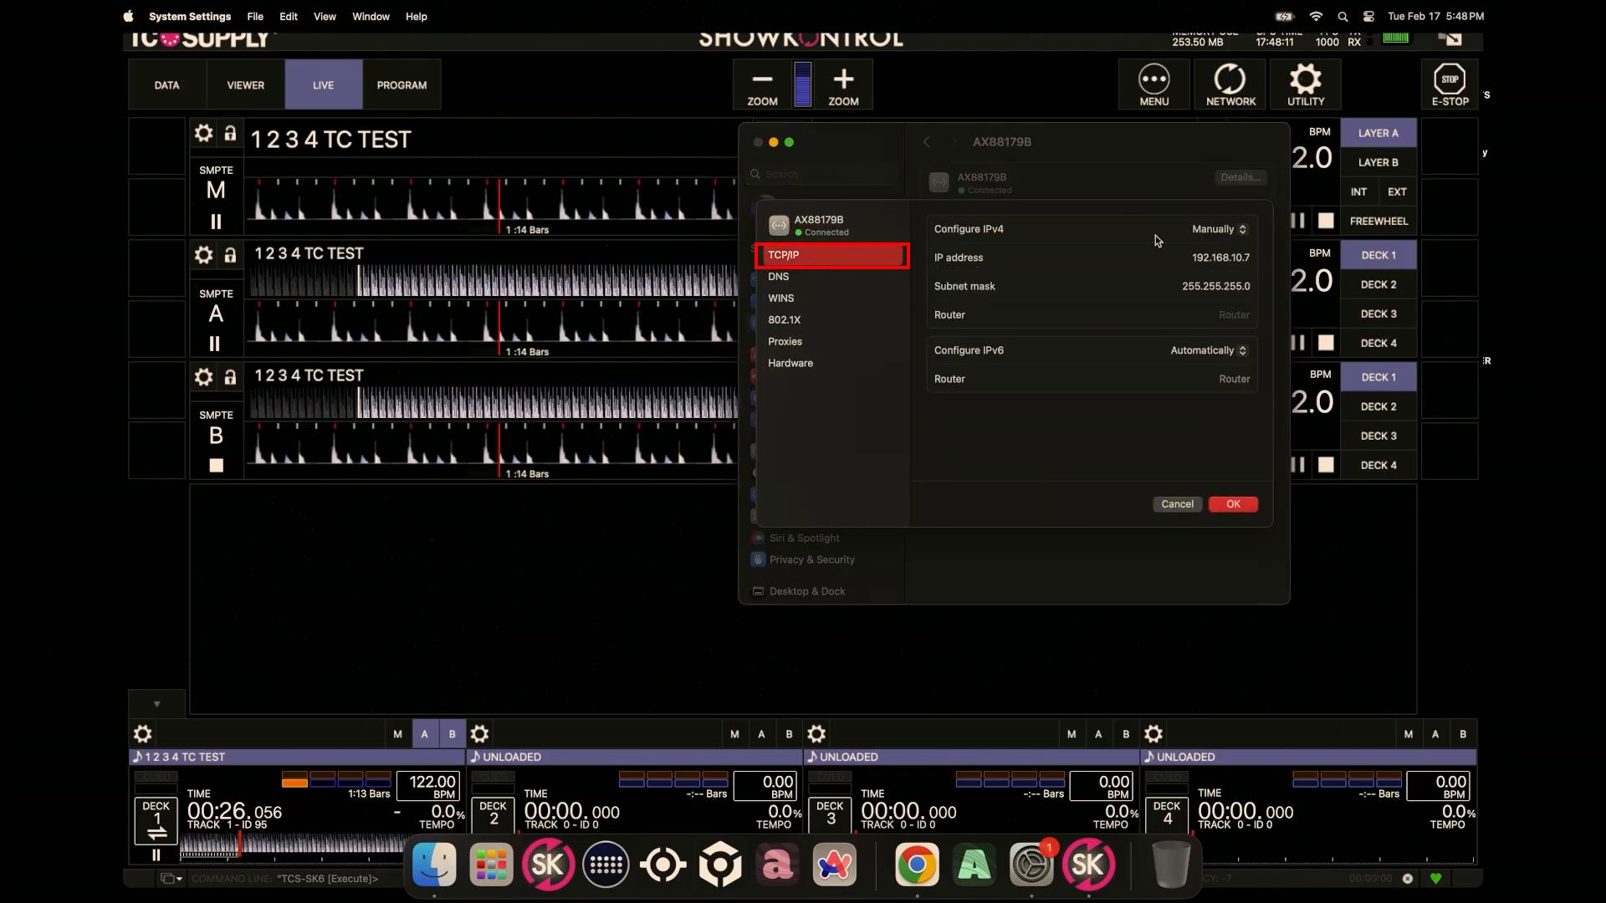
pyautogui.click(1197, 258)
pyautogui.click(1175, 287)
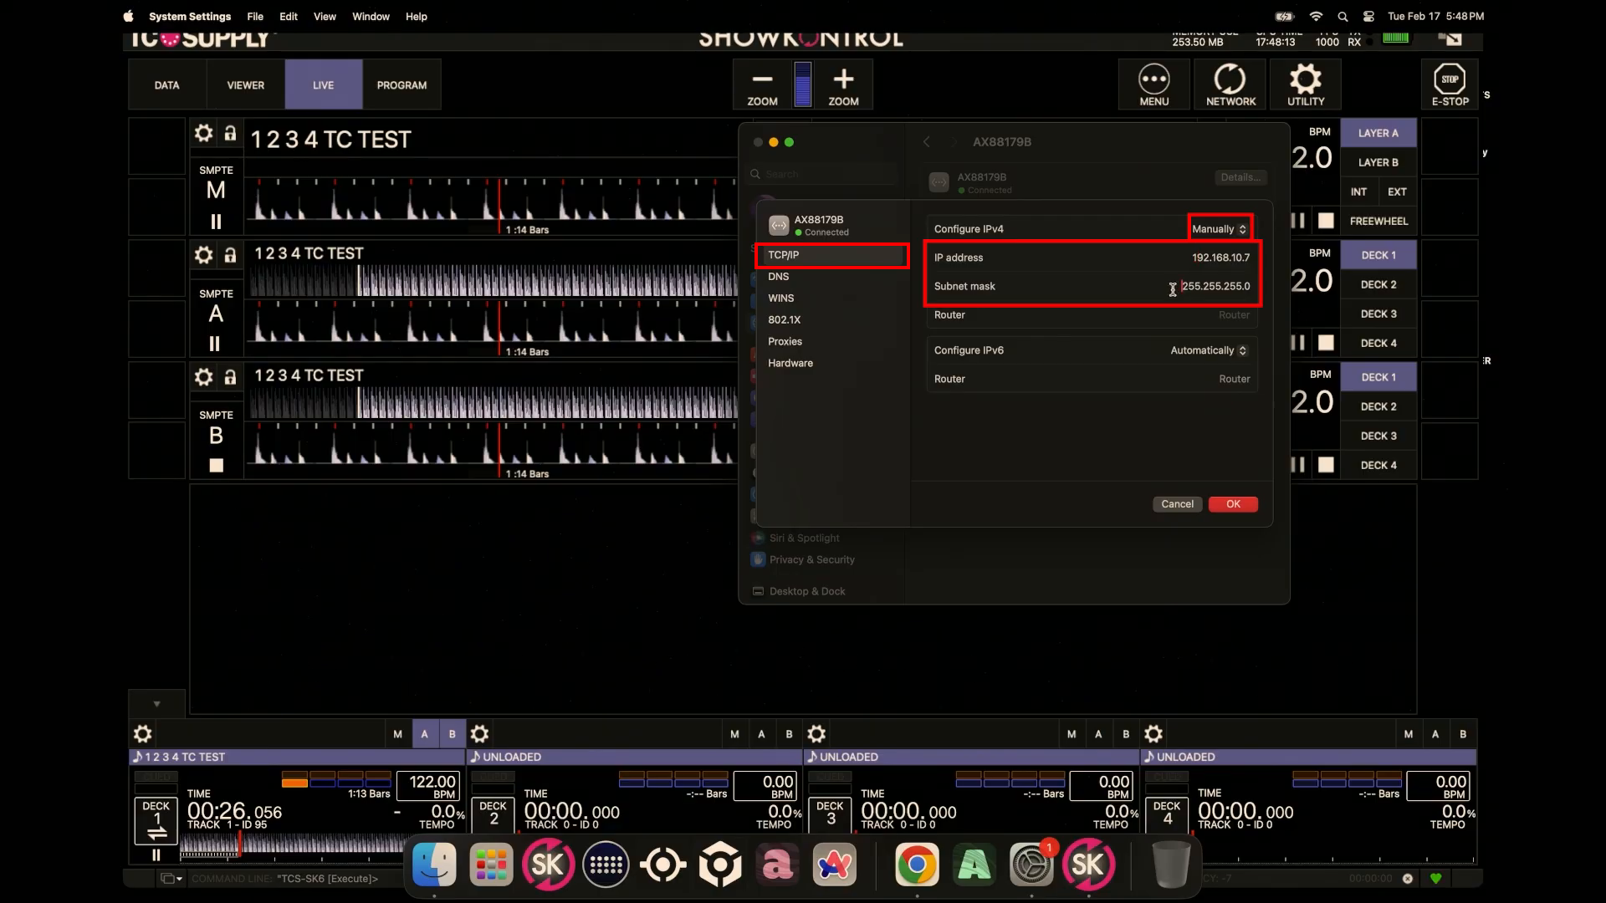
pyautogui.click(1232, 505)
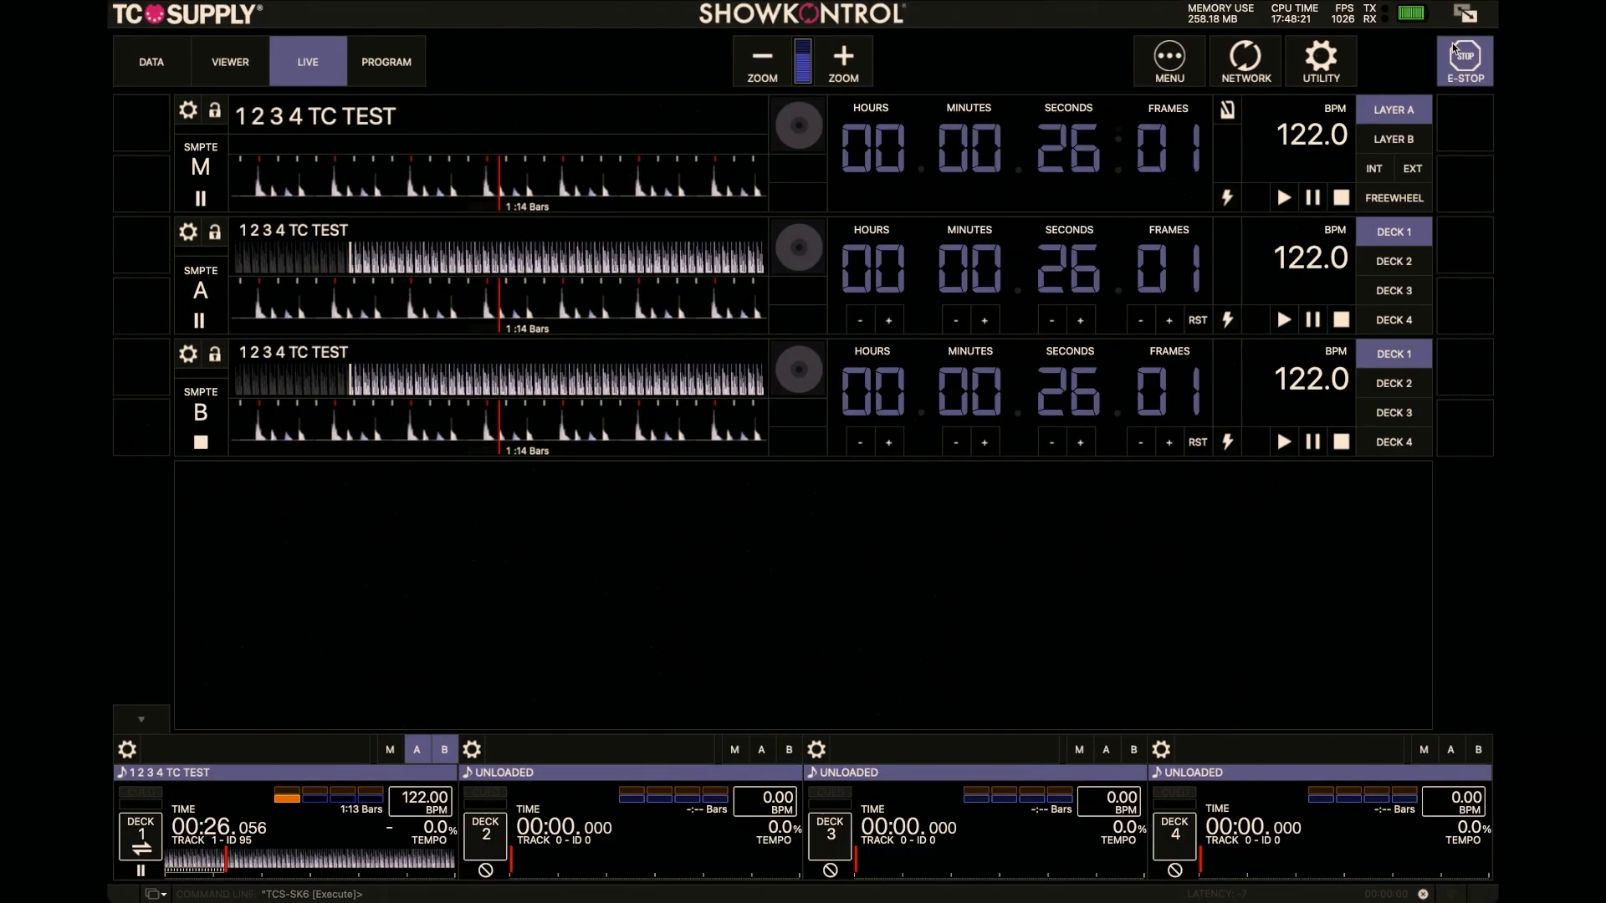
# - In ShowKontrol's network settings, set the OSC output's target IP to 192.168.10.3
pyautogui.click(1244, 63)
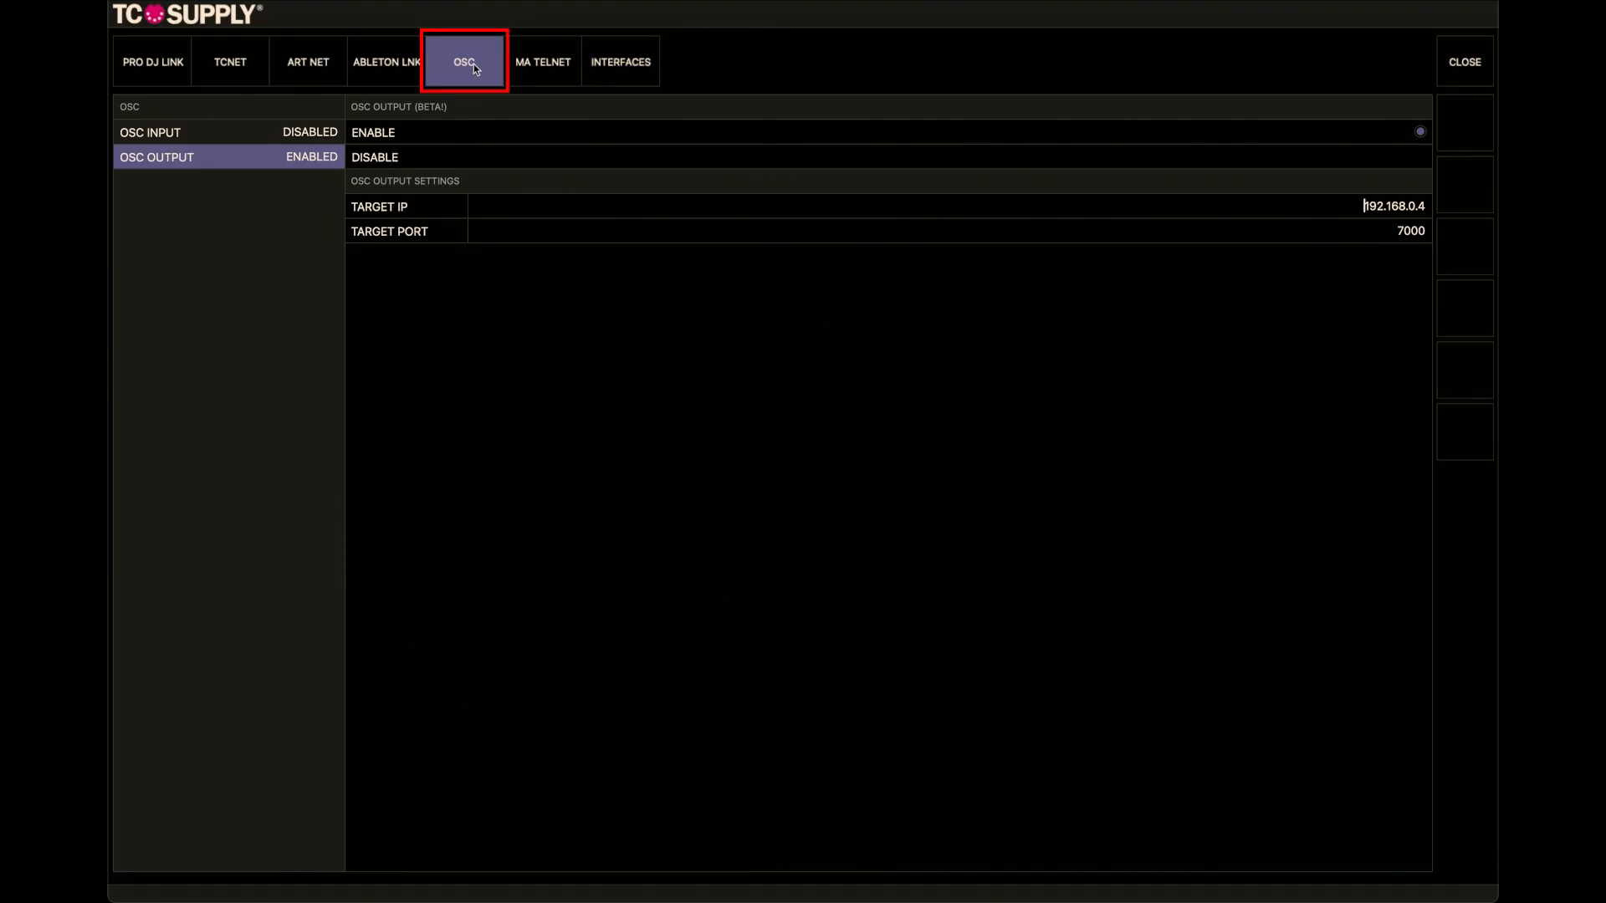
pyautogui.click(182, 167)
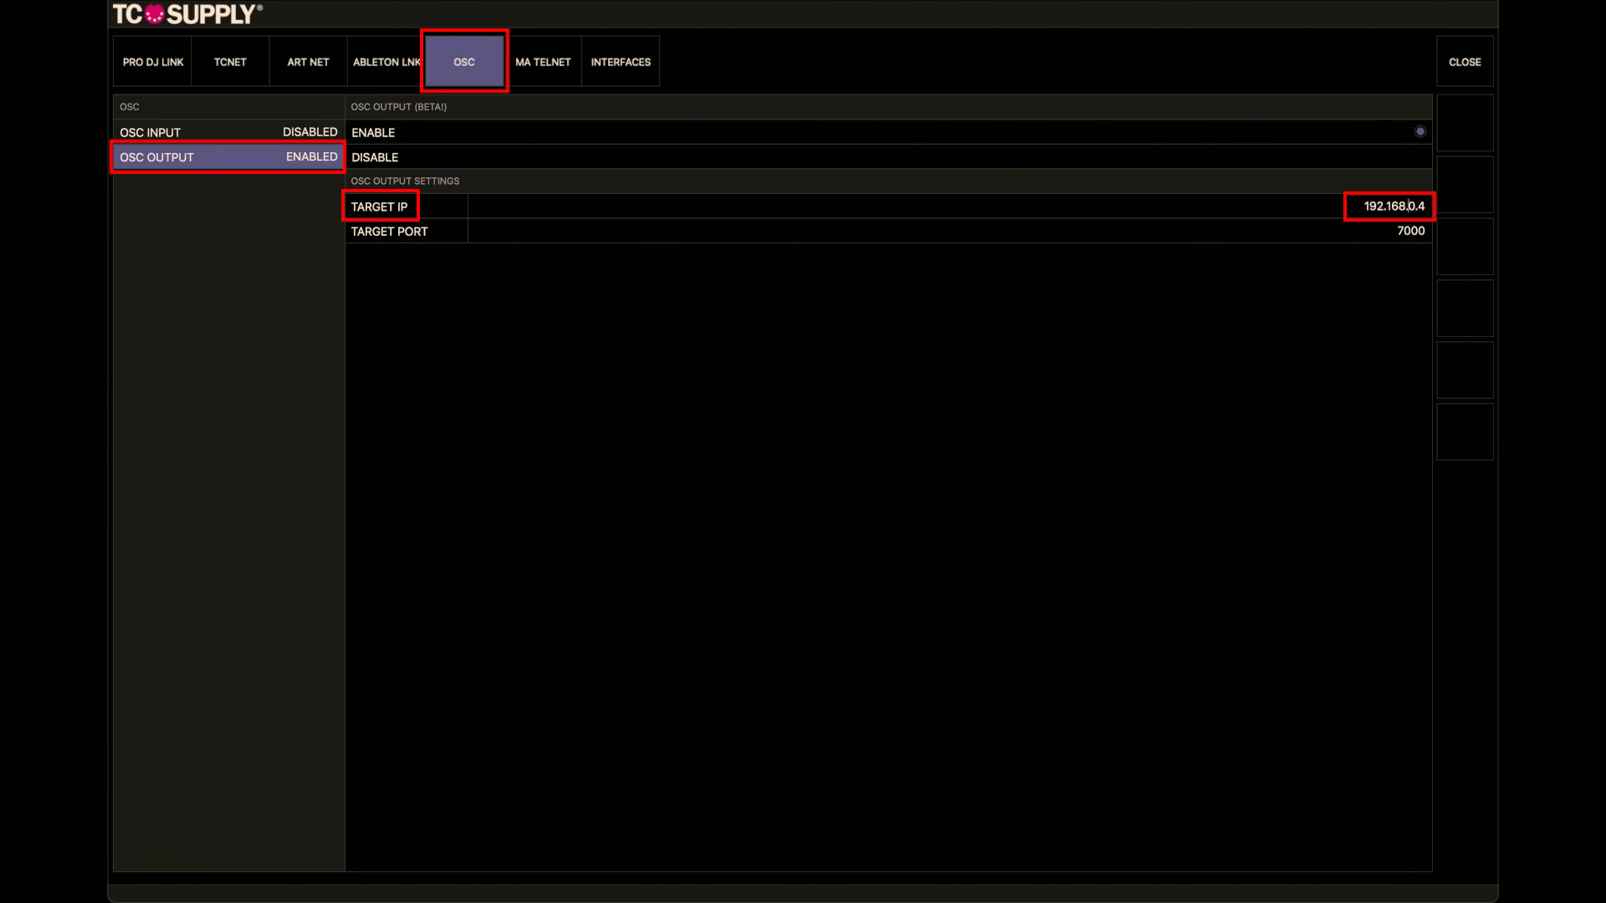
pyautogui.write('1')
pyautogui.press('BackSpace')
pyautogui.write('3')
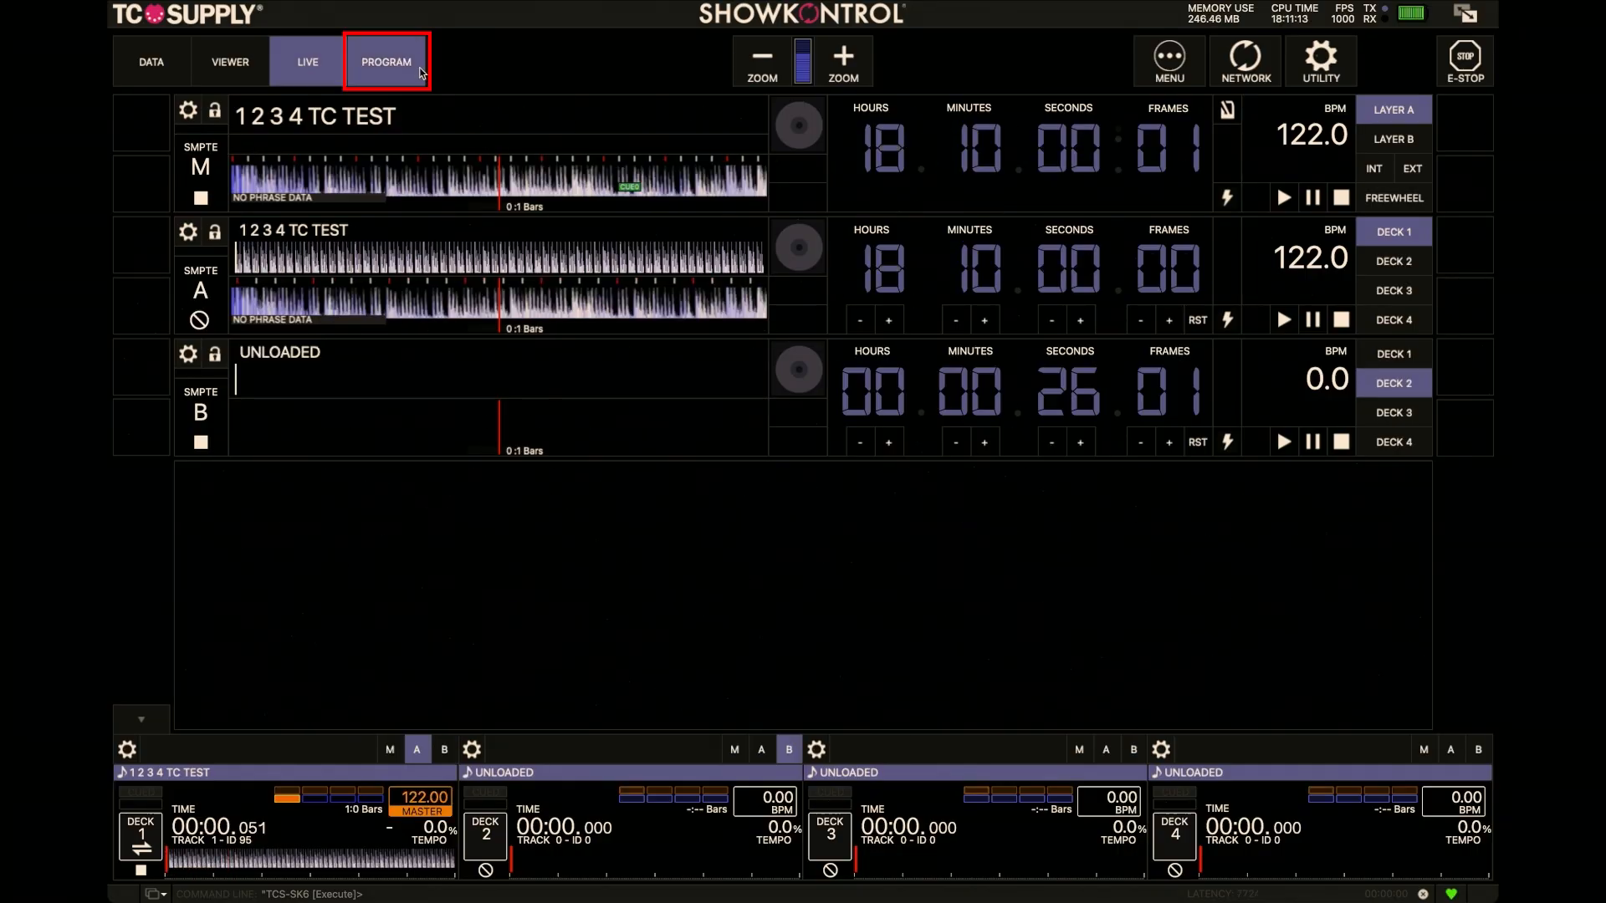
# - Add a new track to the program set list and open its entry for editing
pyautogui.click(420, 67)
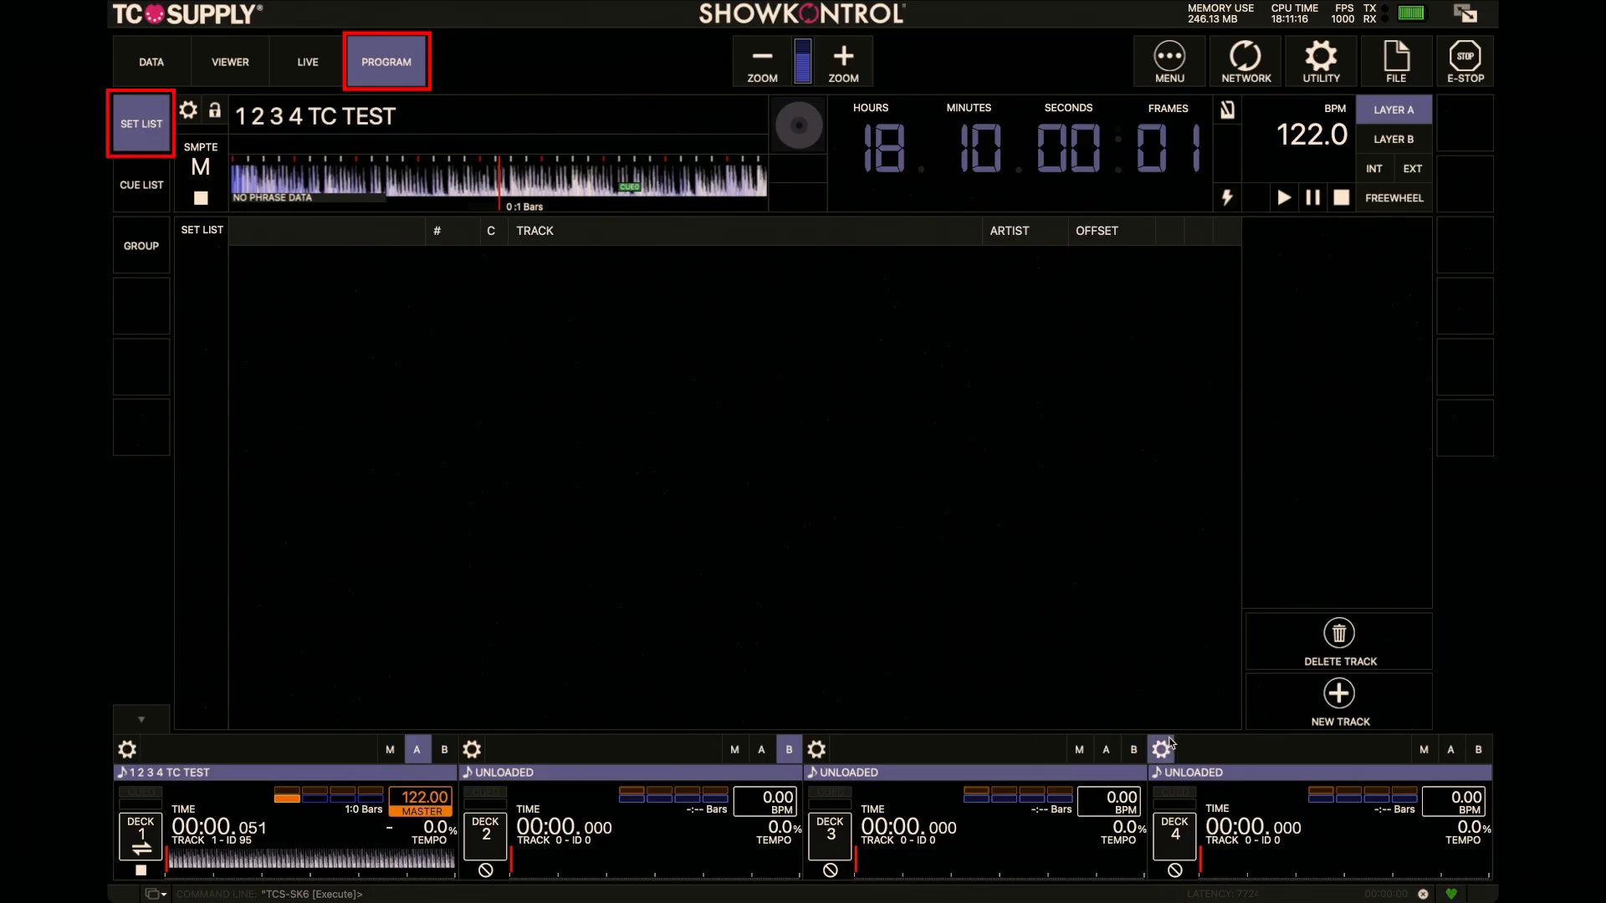
pyautogui.click(1339, 701)
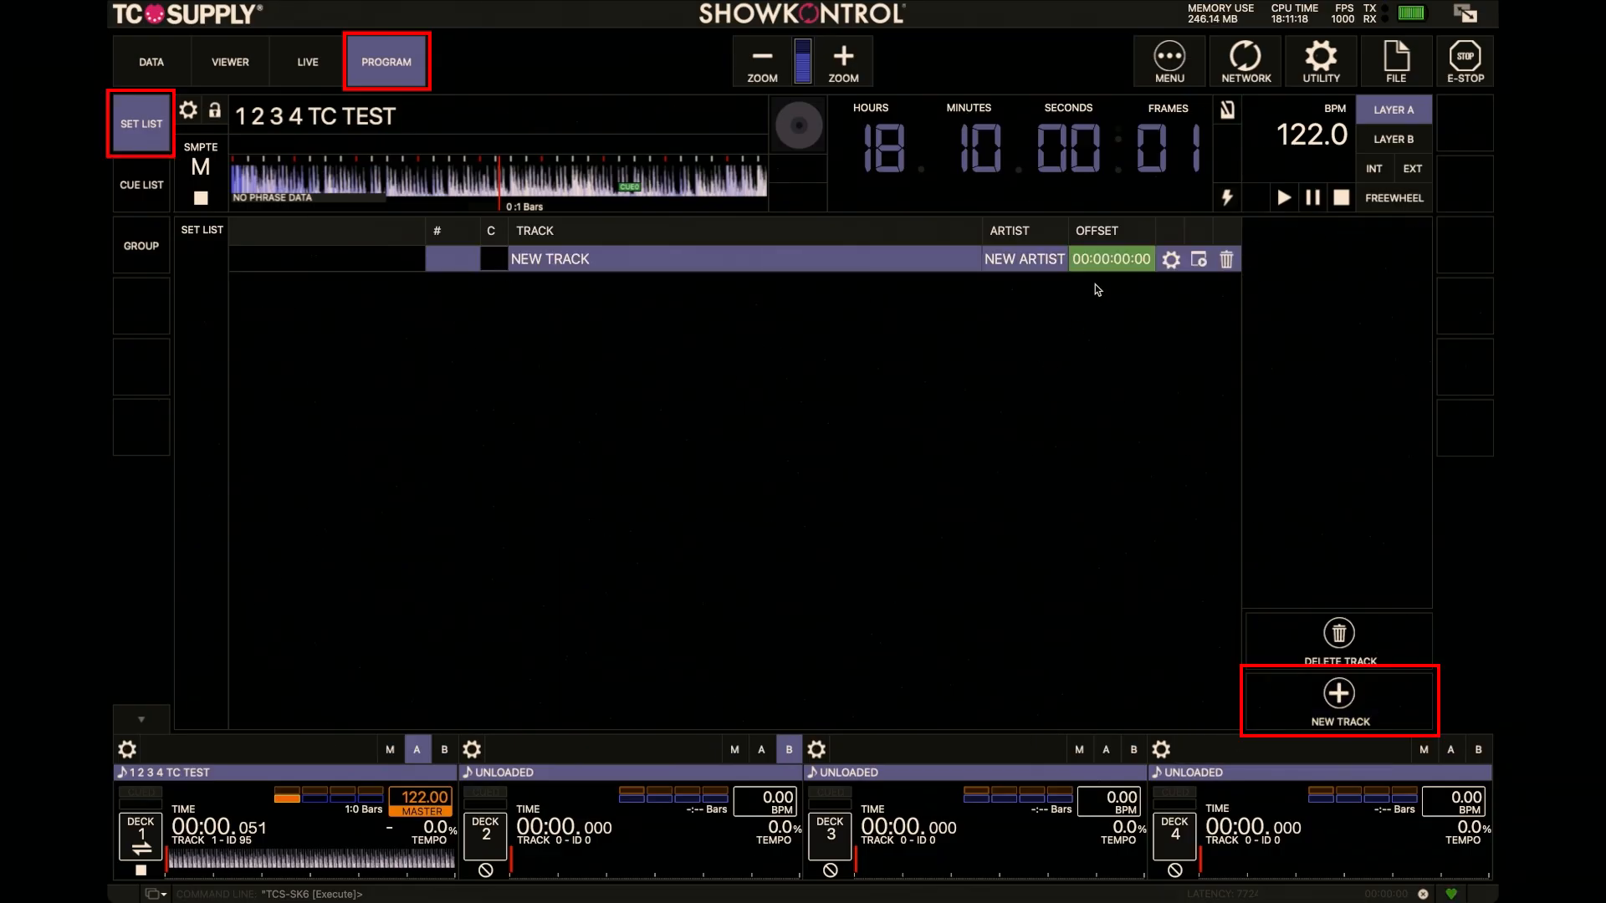
pyautogui.click(1171, 259)
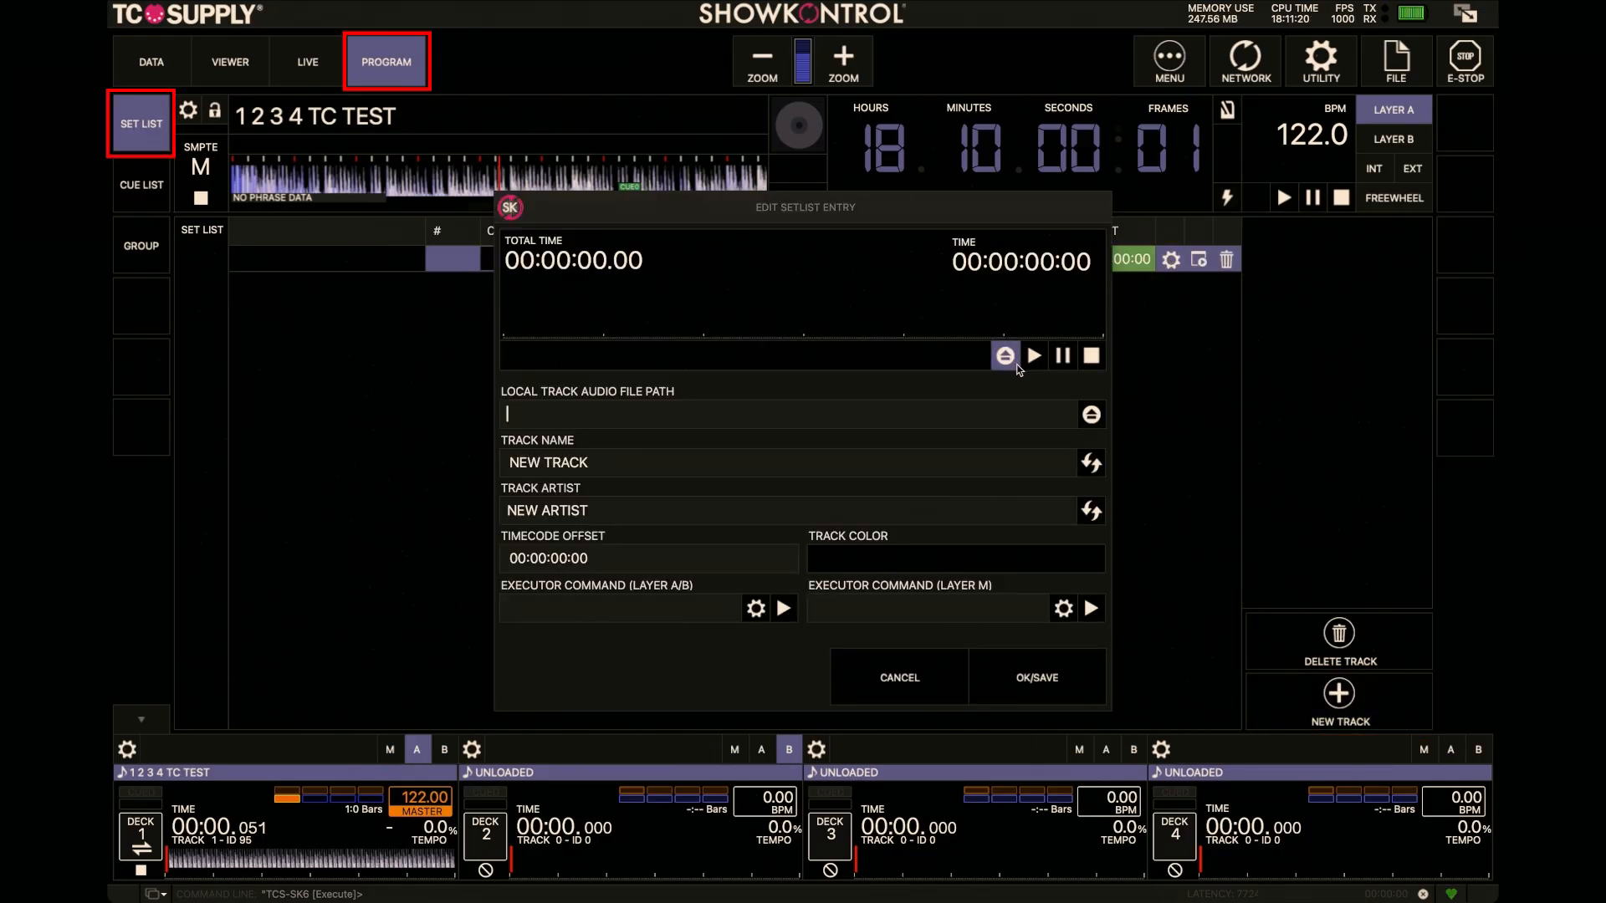
# - Load 1 2 3 4 TC TEST.wav from the Desktop into the set list entry, declining the metadata update
pyautogui.click(1012, 361)
pyautogui.click(753, 163)
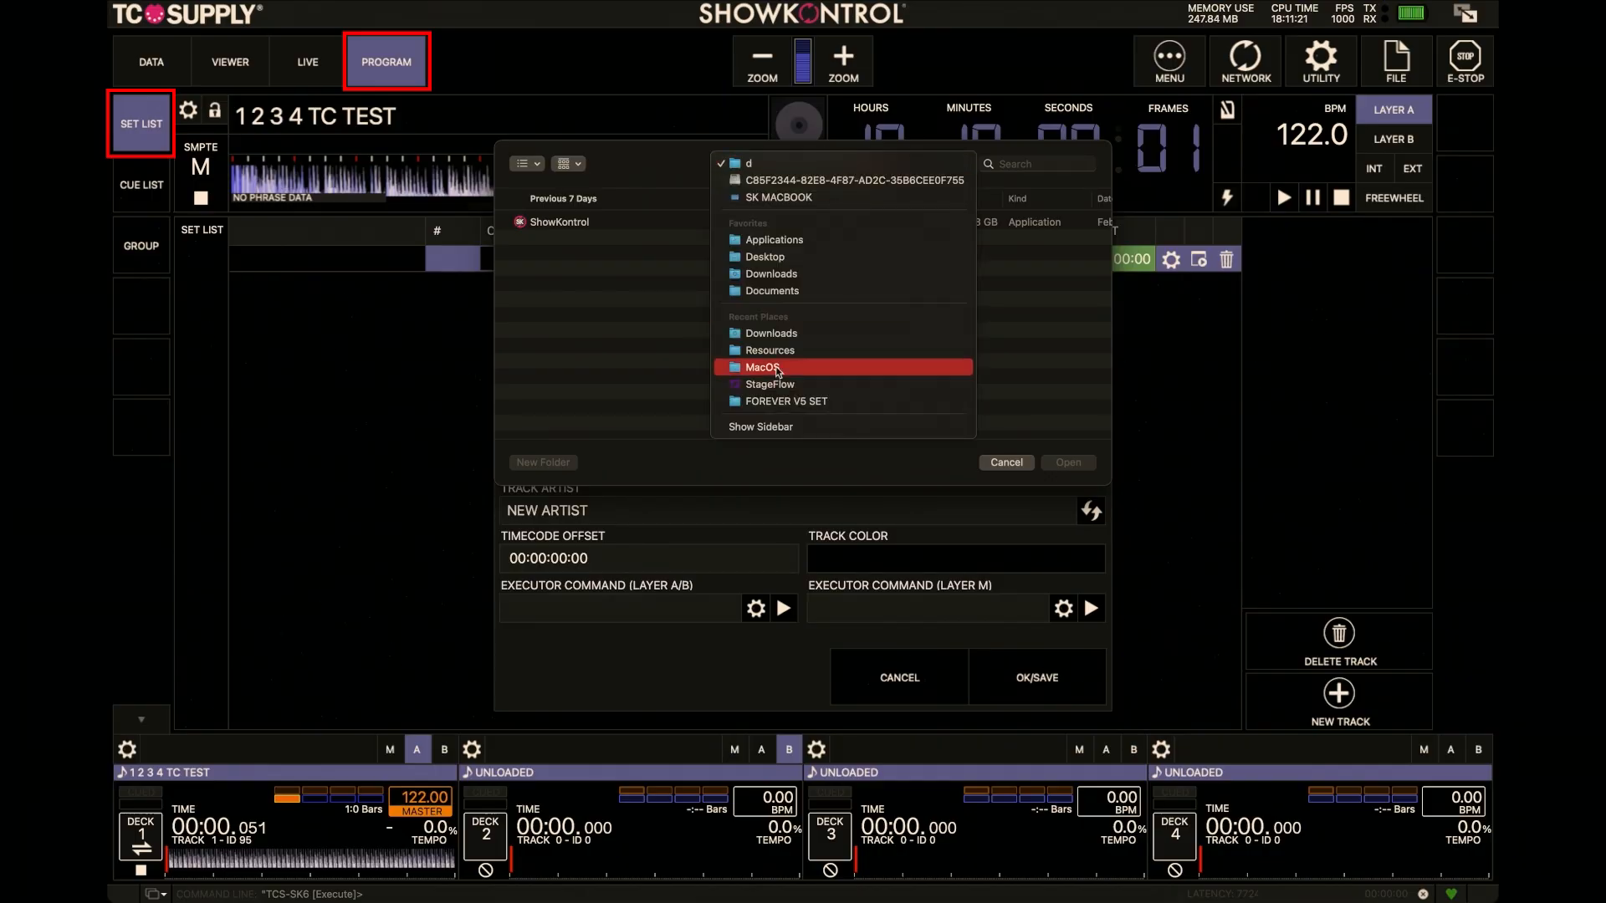
pyautogui.click(769, 257)
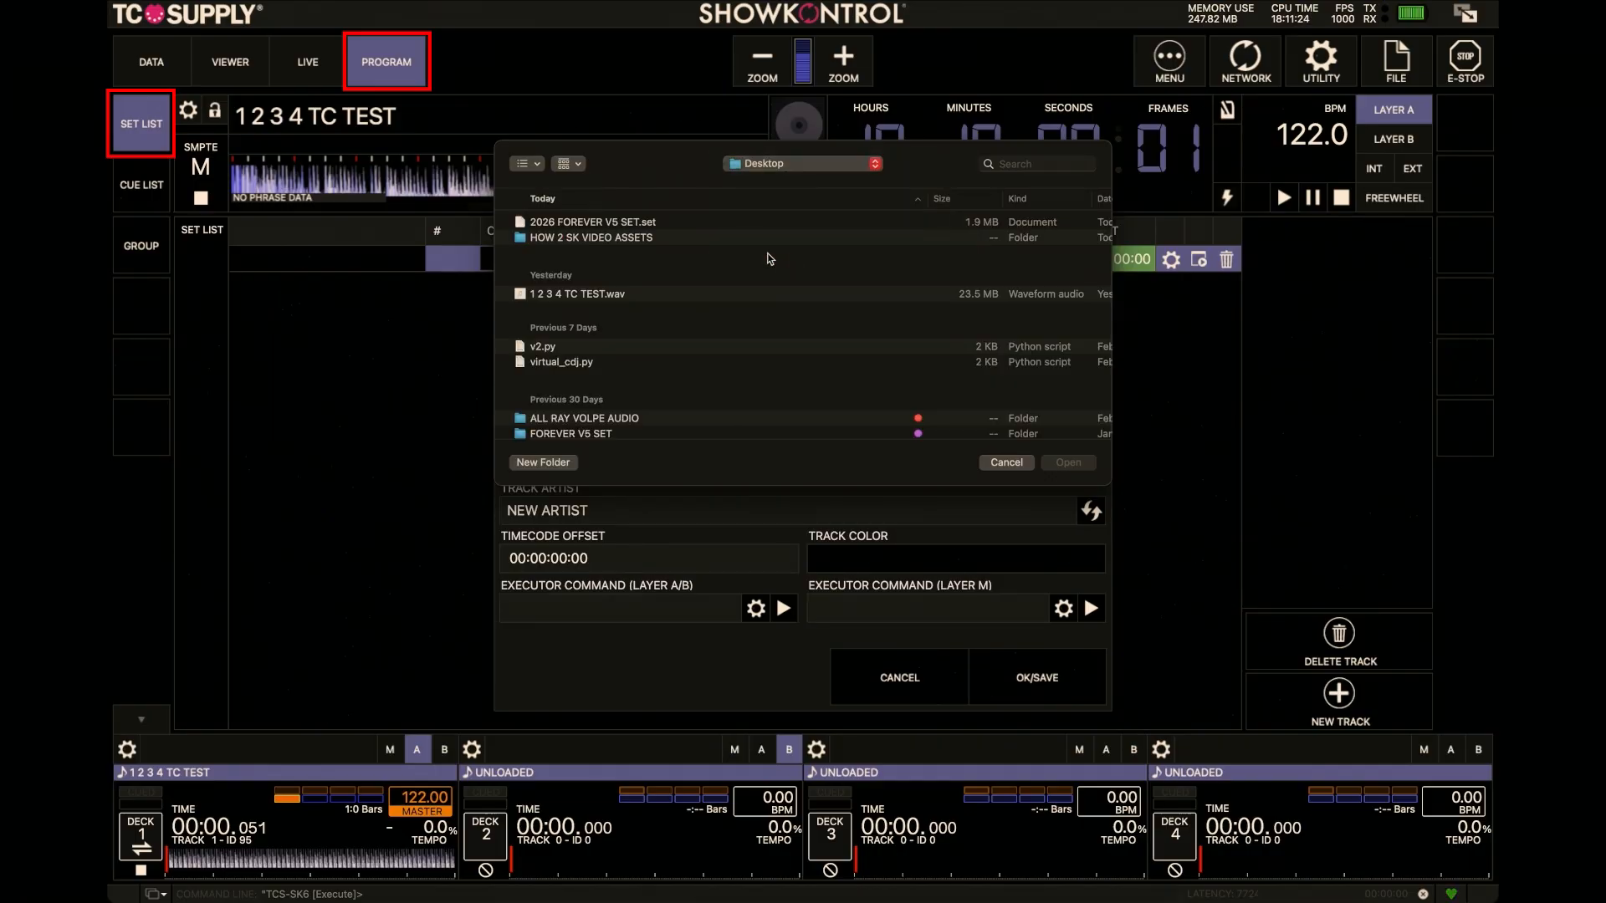
pyautogui.click(645, 225)
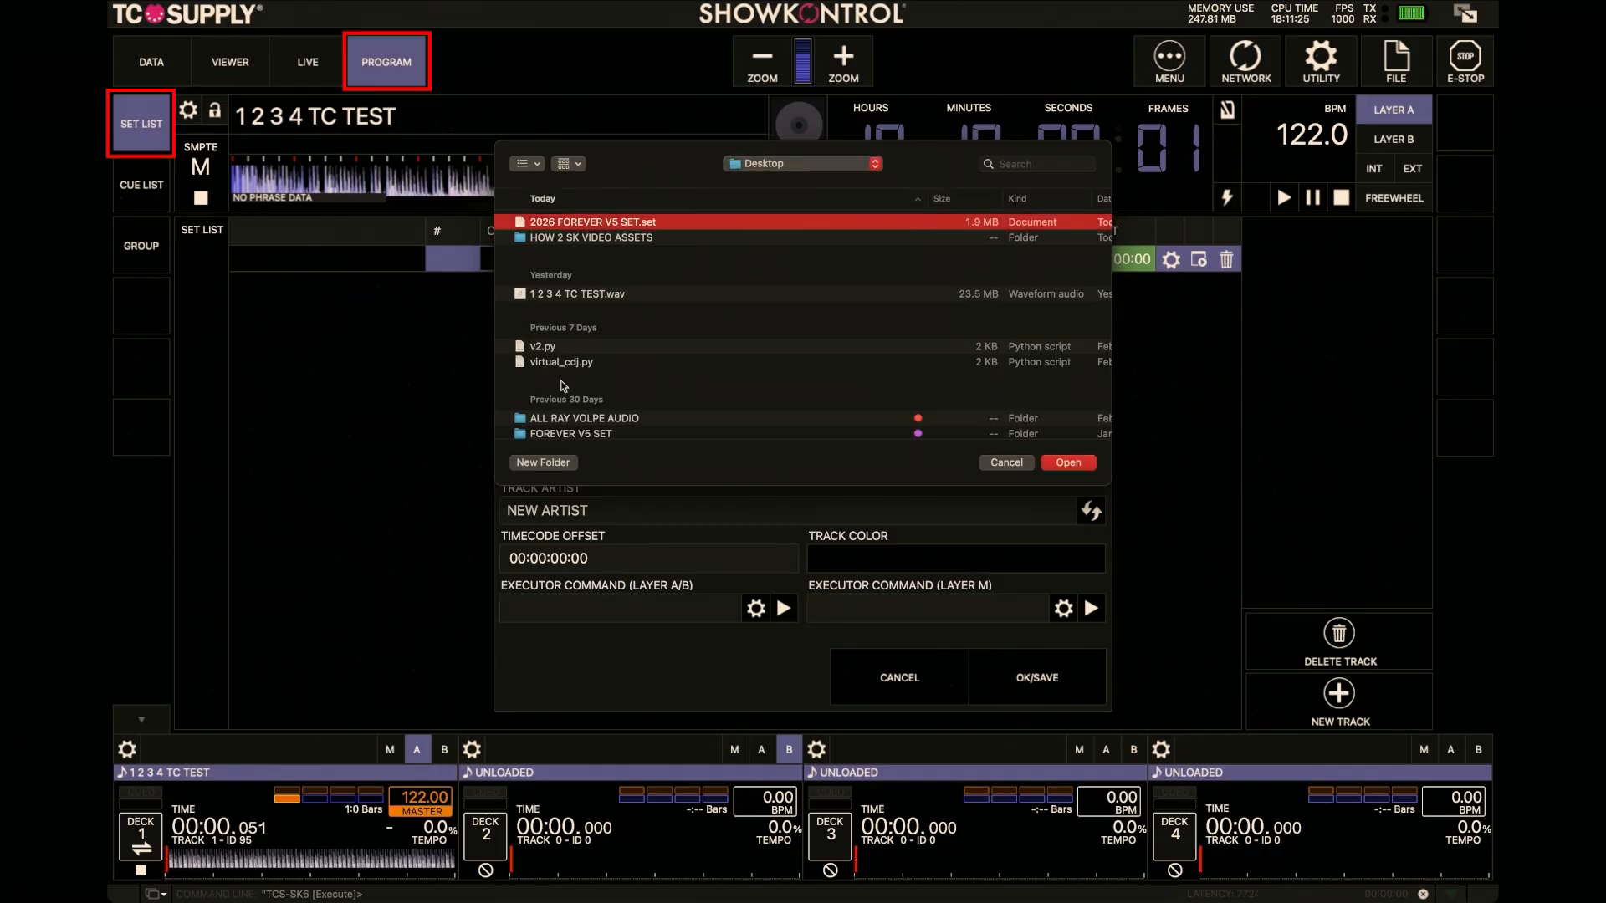
pyautogui.click(588, 294)
pyautogui.click(1070, 465)
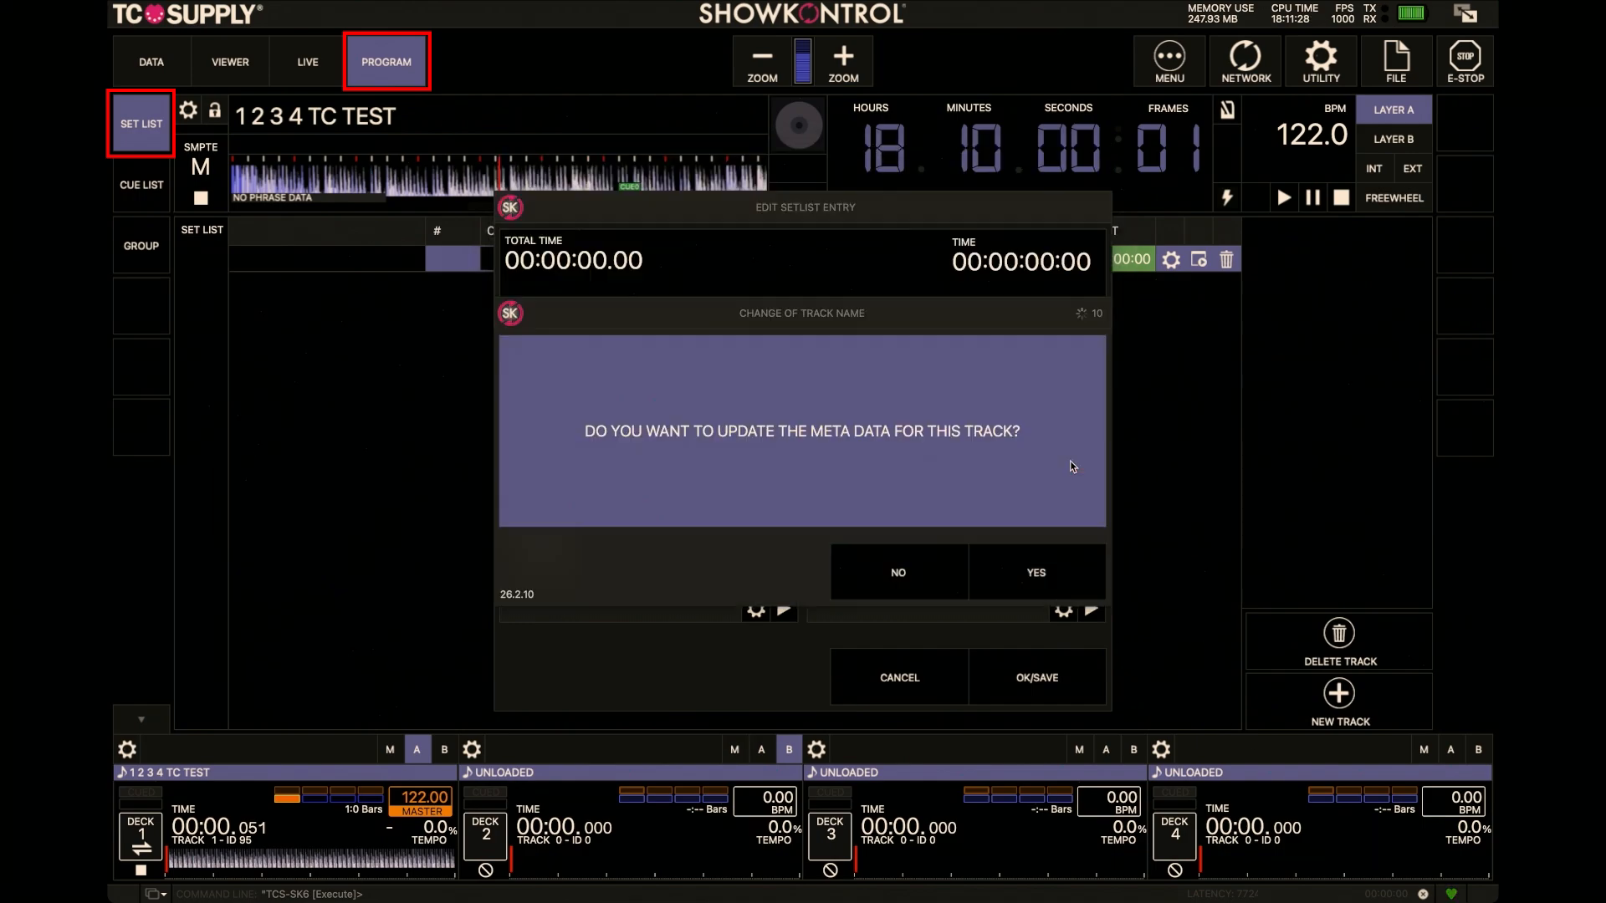
pyautogui.click(852, 557)
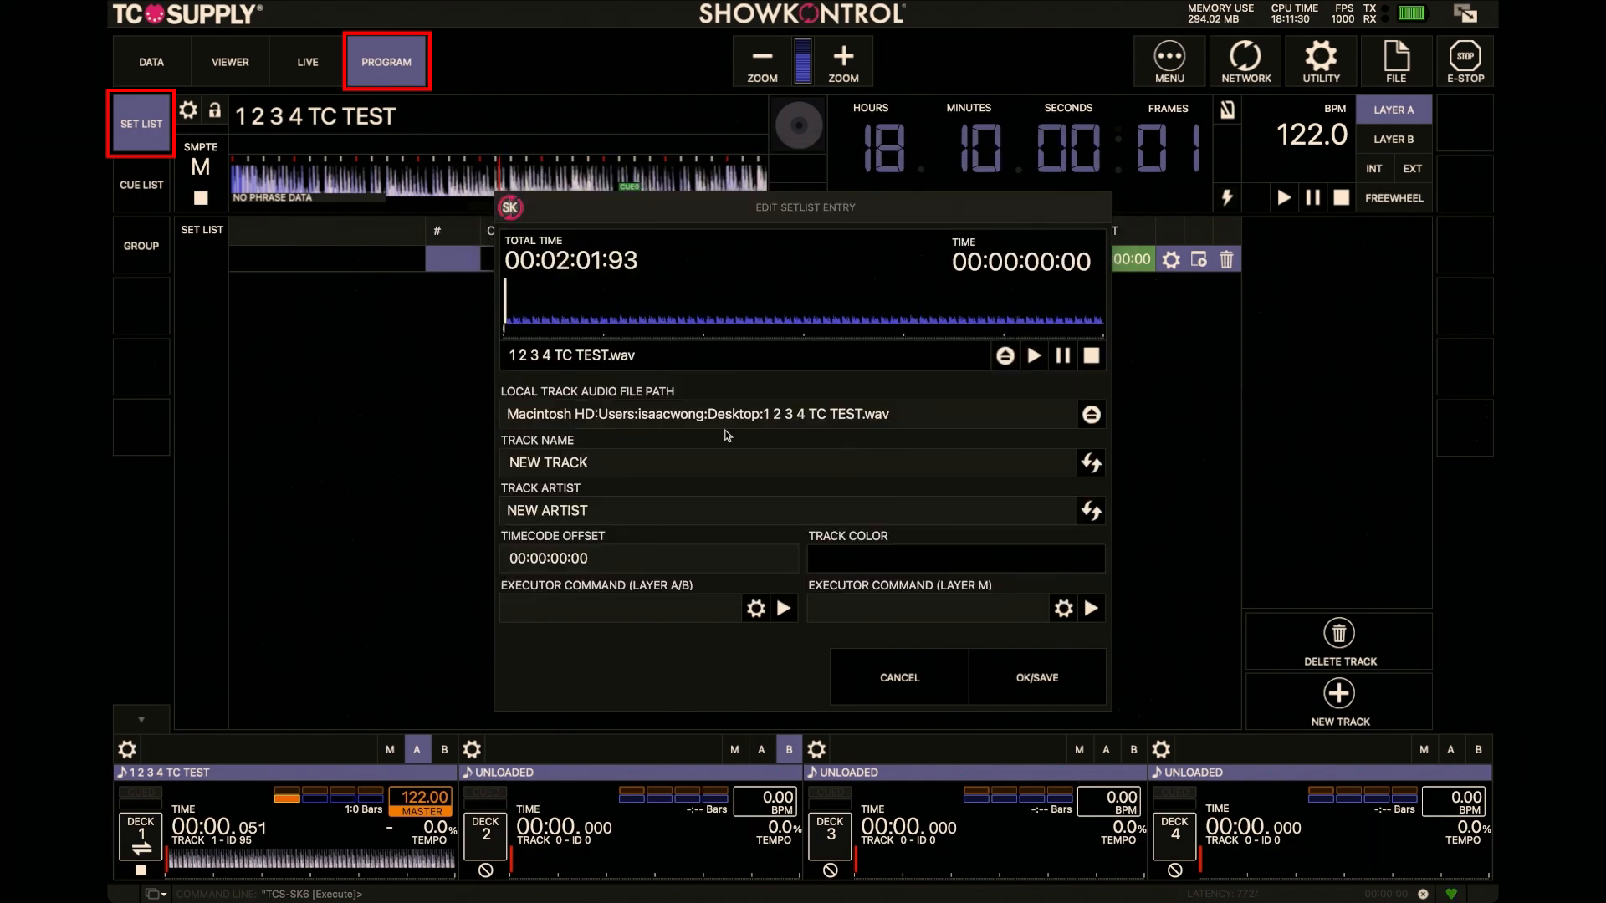
# - Set the entry's track name to 1 2 3 4 TC TEST, matching the audio file, and its artist to ARTIST
pyautogui.moveTo(764, 416); pyautogui.dragTo(864, 414)
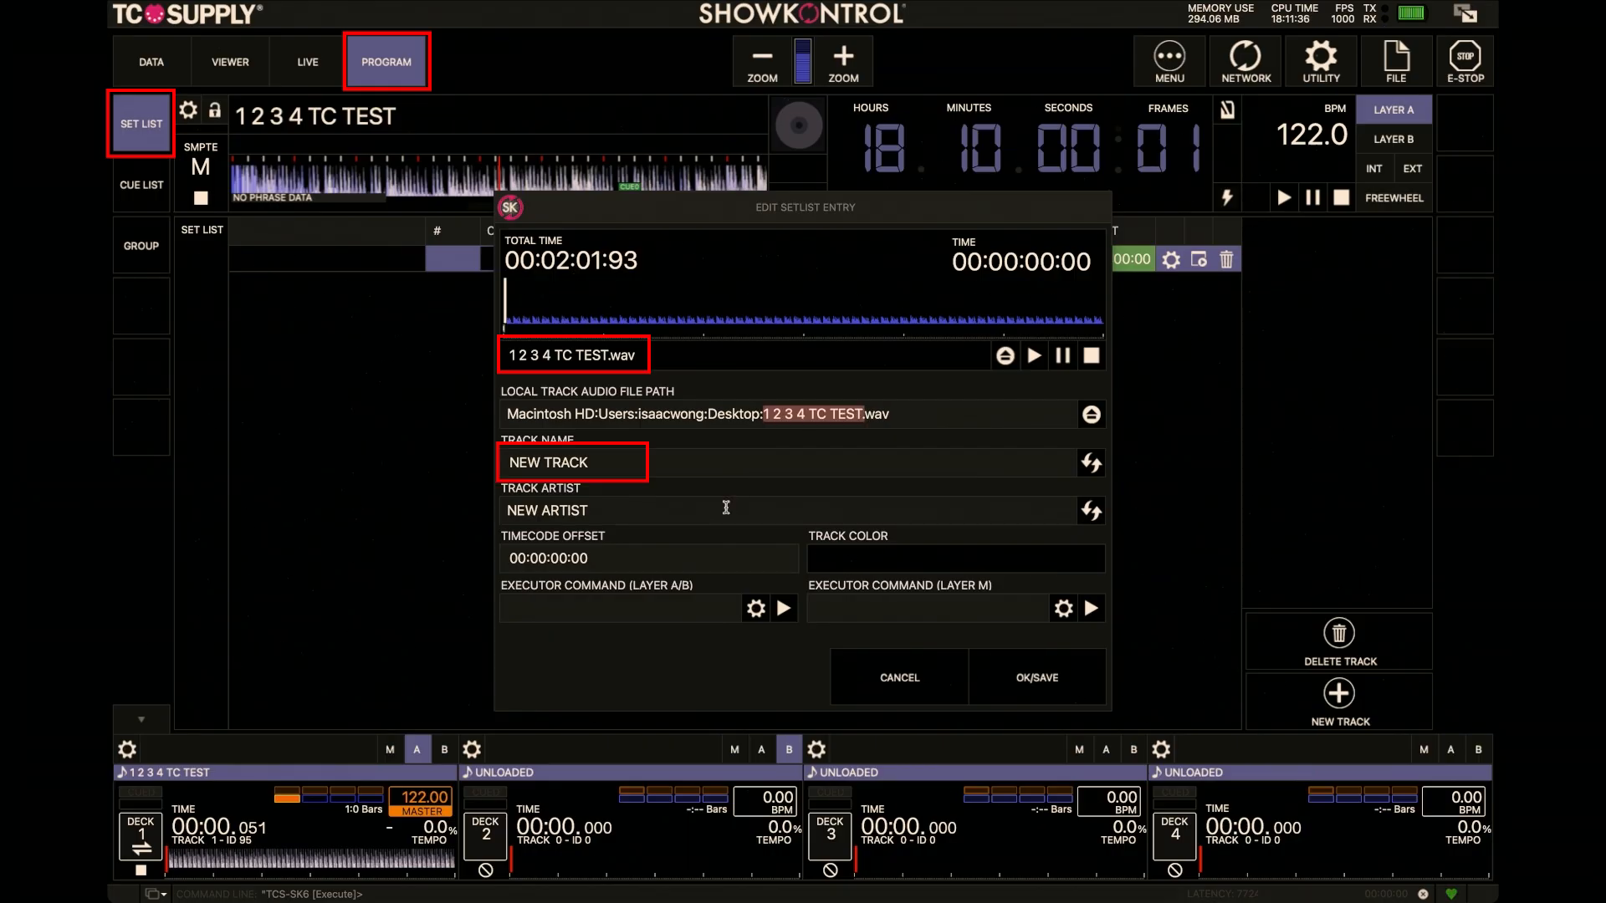
pyautogui.moveTo(603, 465); pyautogui.dragTo(487, 447)
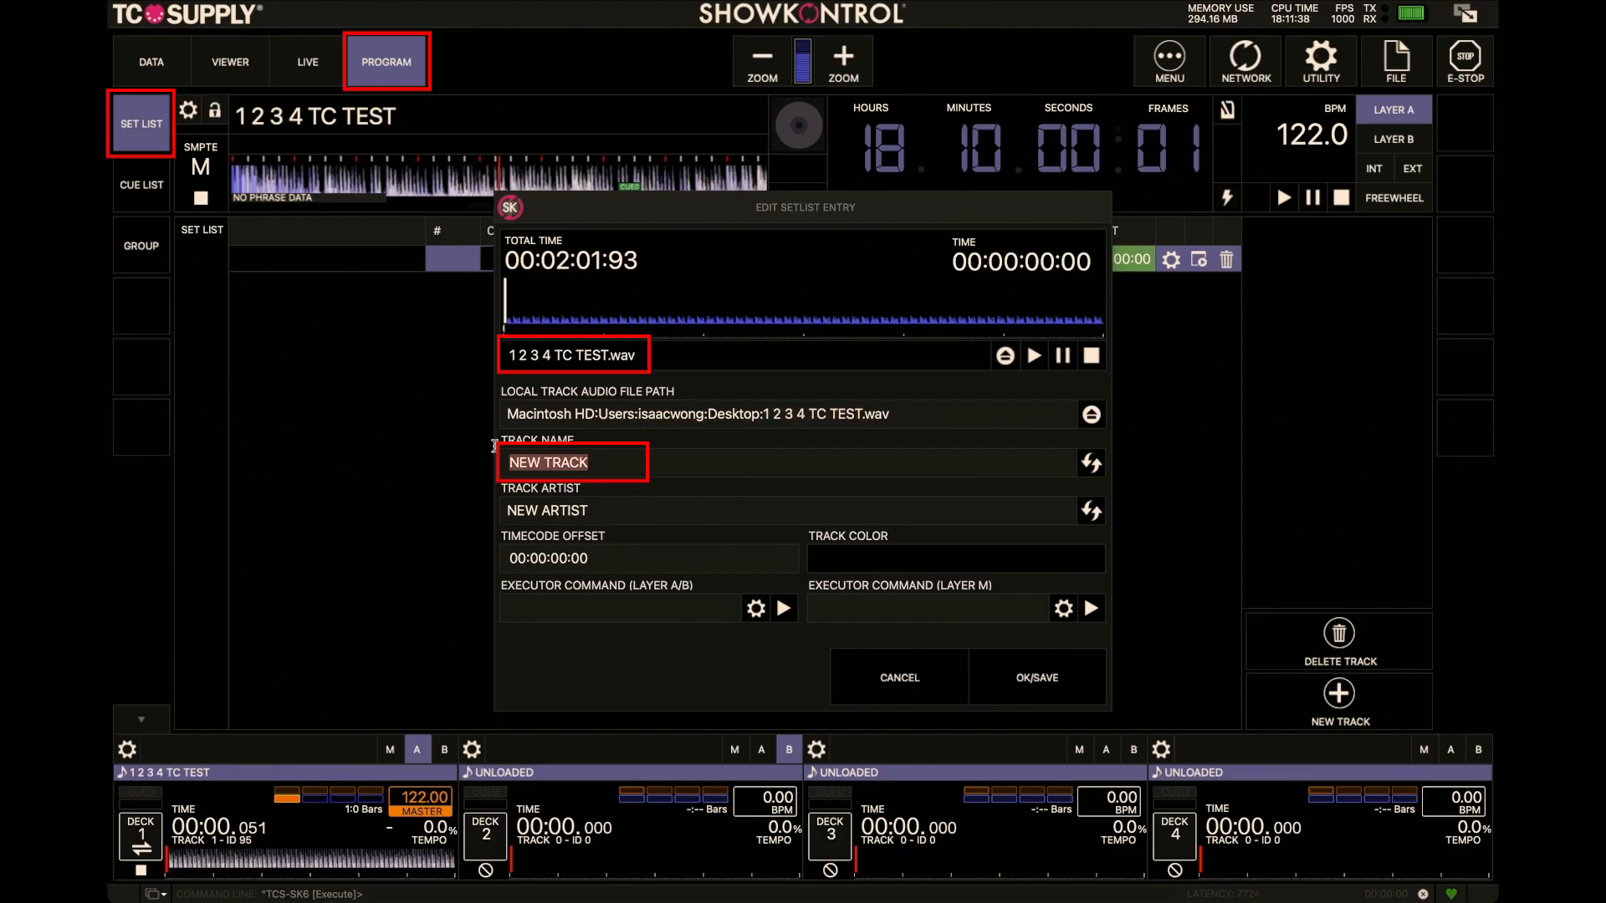
pyautogui.write('1 2 3 4 TC TEST.')
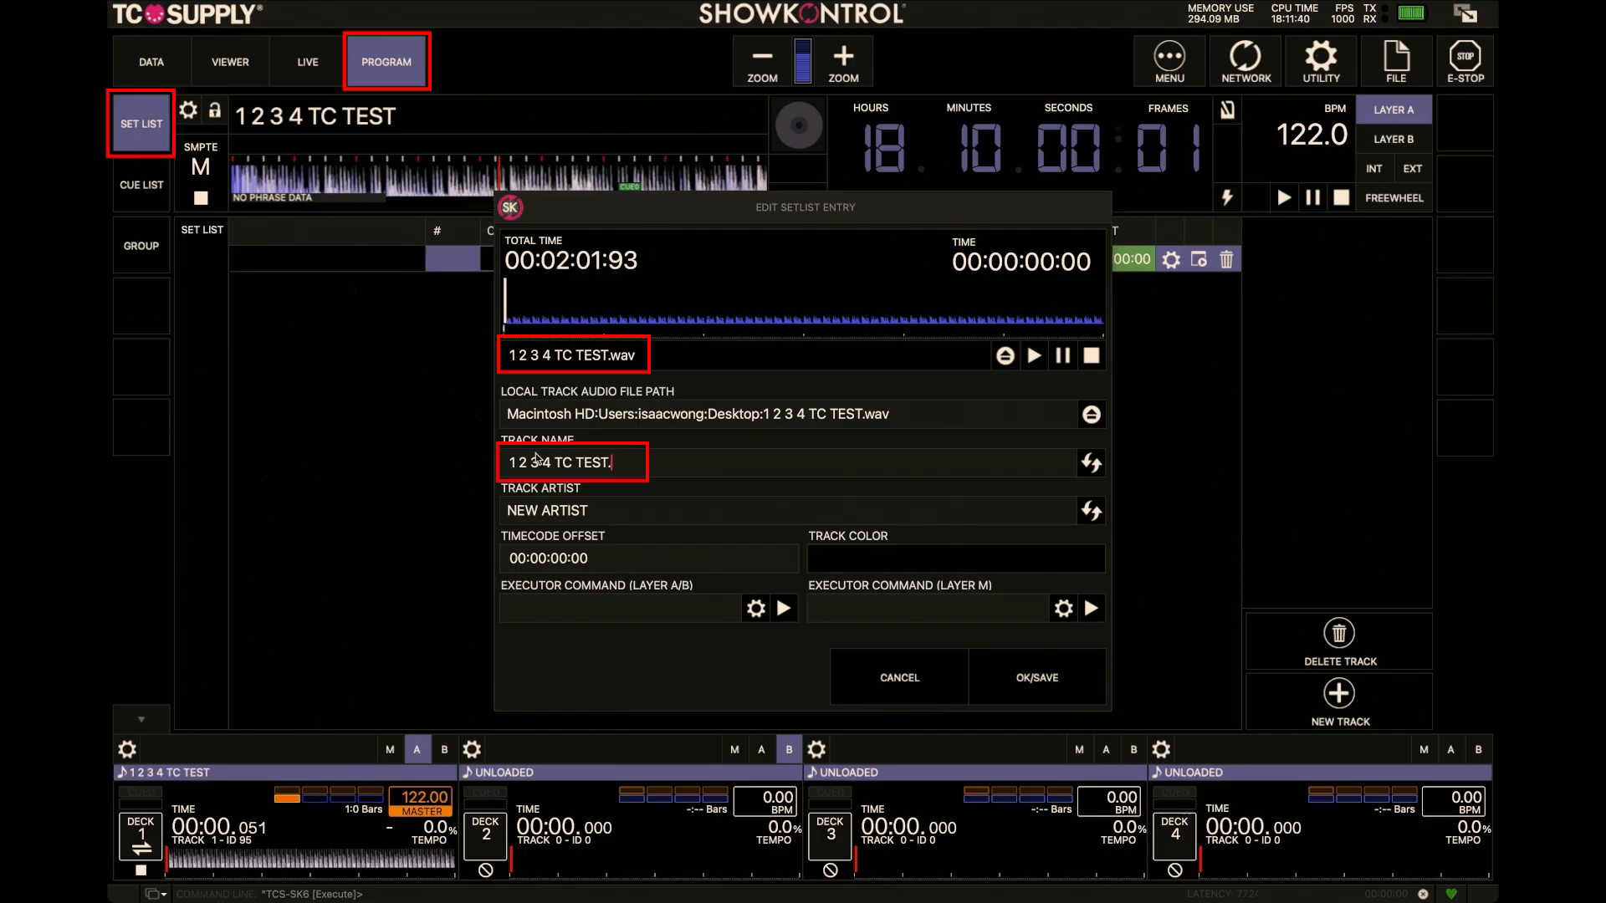
pyautogui.press('BackSpace')
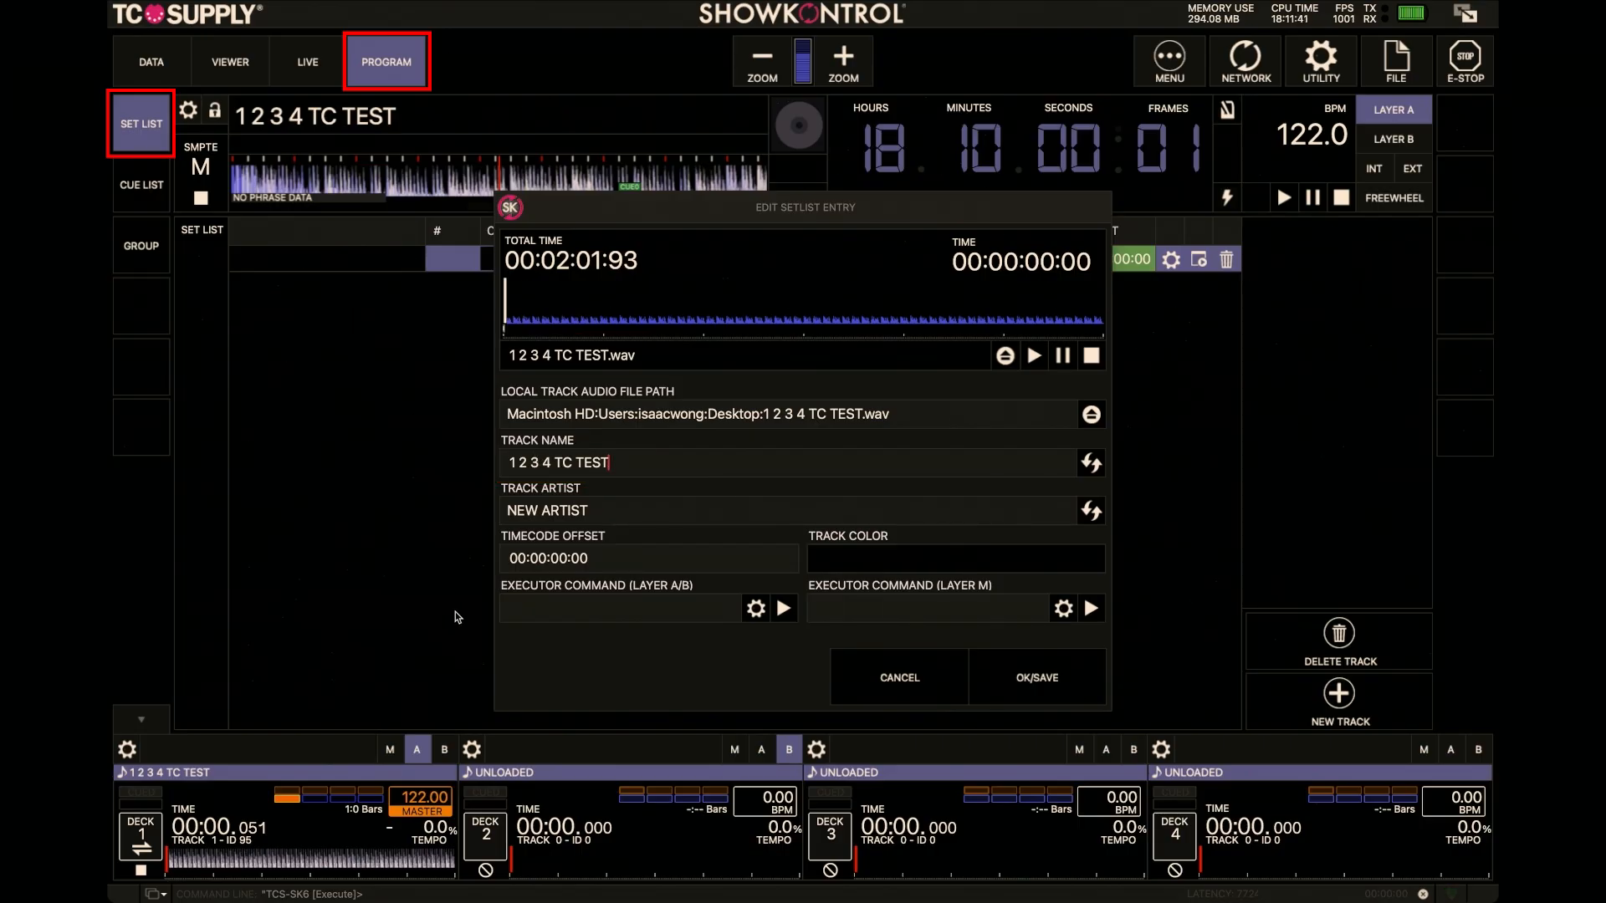
pyautogui.click(611, 502)
pyautogui.write('artist')
# - Enter 00:00:00;00 as the entry's timecode offset and choose bright green as its track color
pyautogui.click(613, 558)
pyautogui.press('BackSpace')
pyautogui.press('BackSpace')
pyautogui.press('BackSpace')
pyautogui.press('BackSpace')
pyautogui.press('BackSpace')
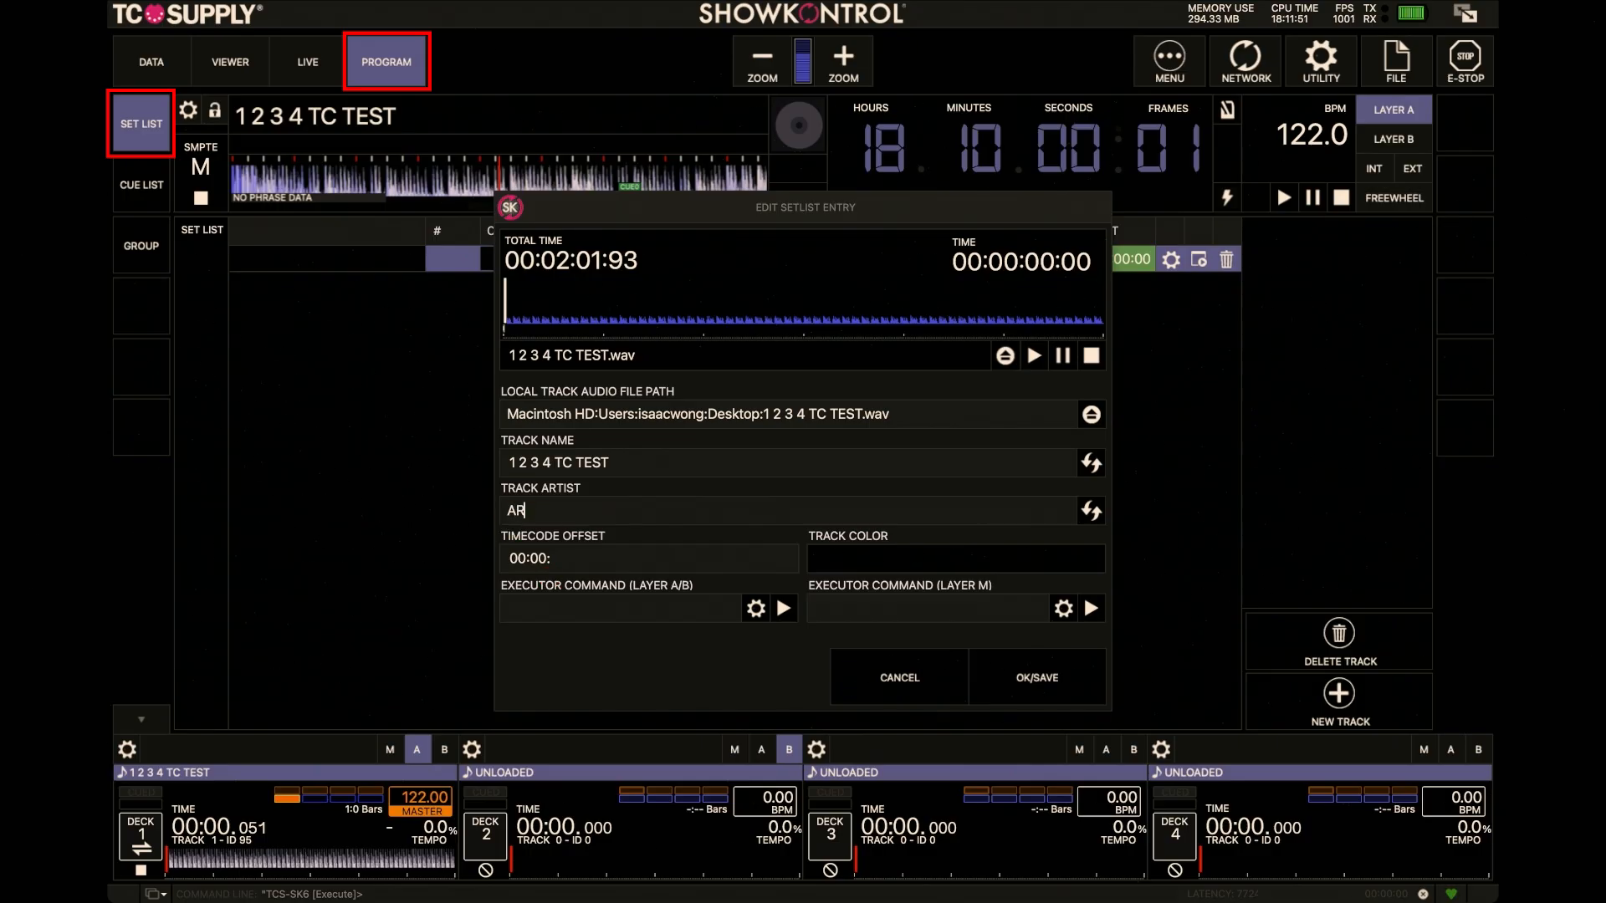
pyautogui.write('00:00;00')
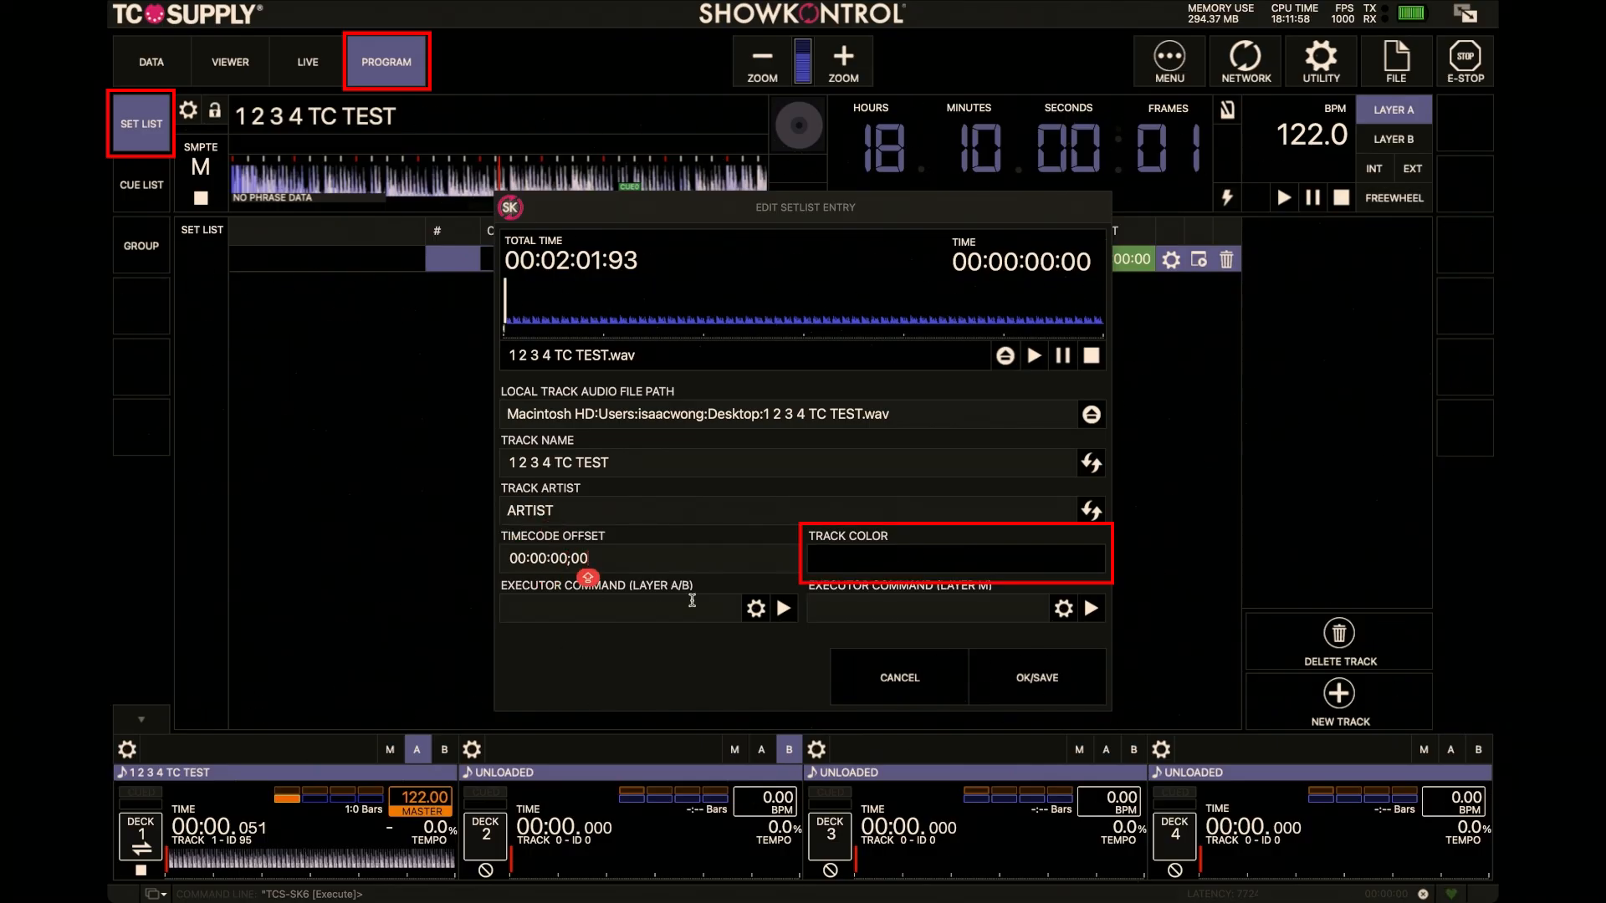
pyautogui.click(875, 562)
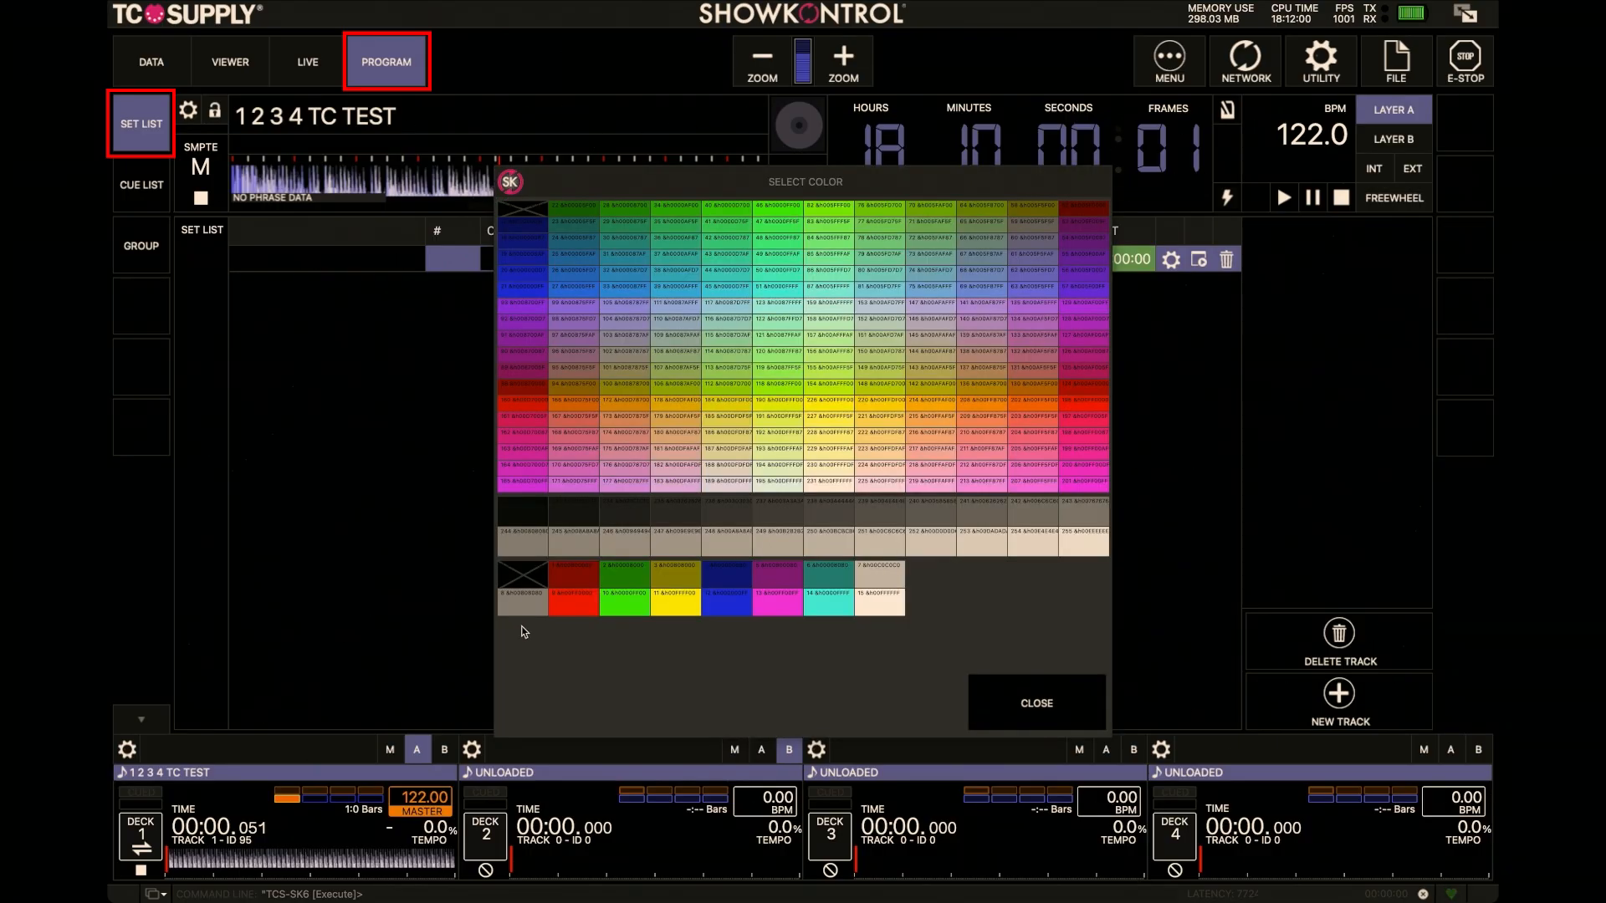
pyautogui.click(627, 601)
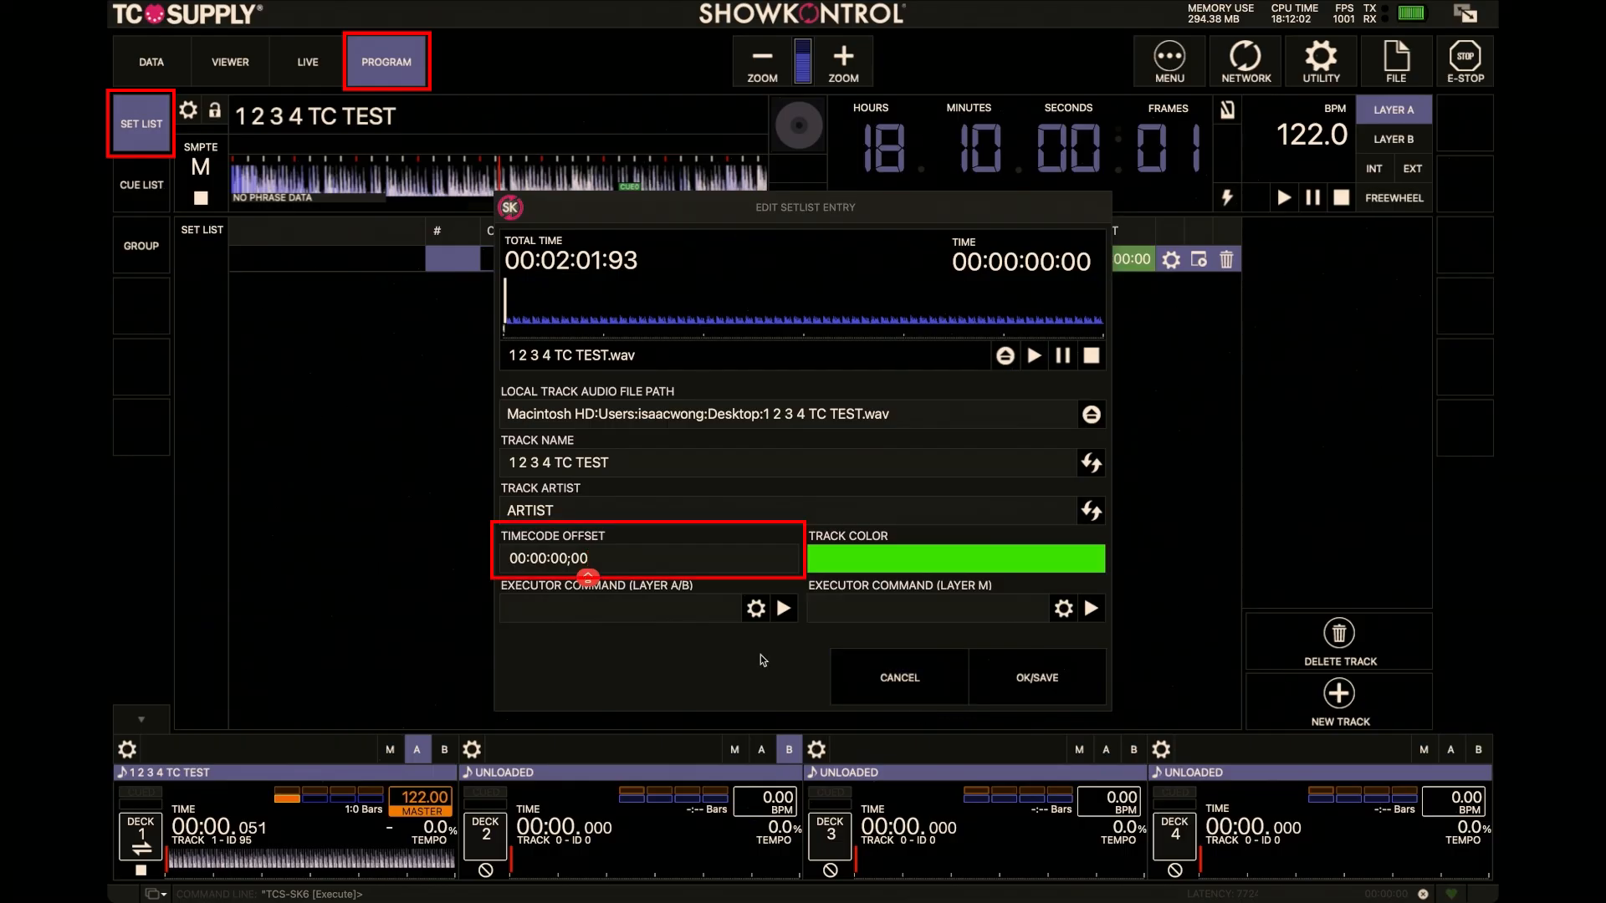
# - Try 01:00:00;00 as the timecode offset, reset it to zero and save the set list entry
pyautogui.click(515, 558)
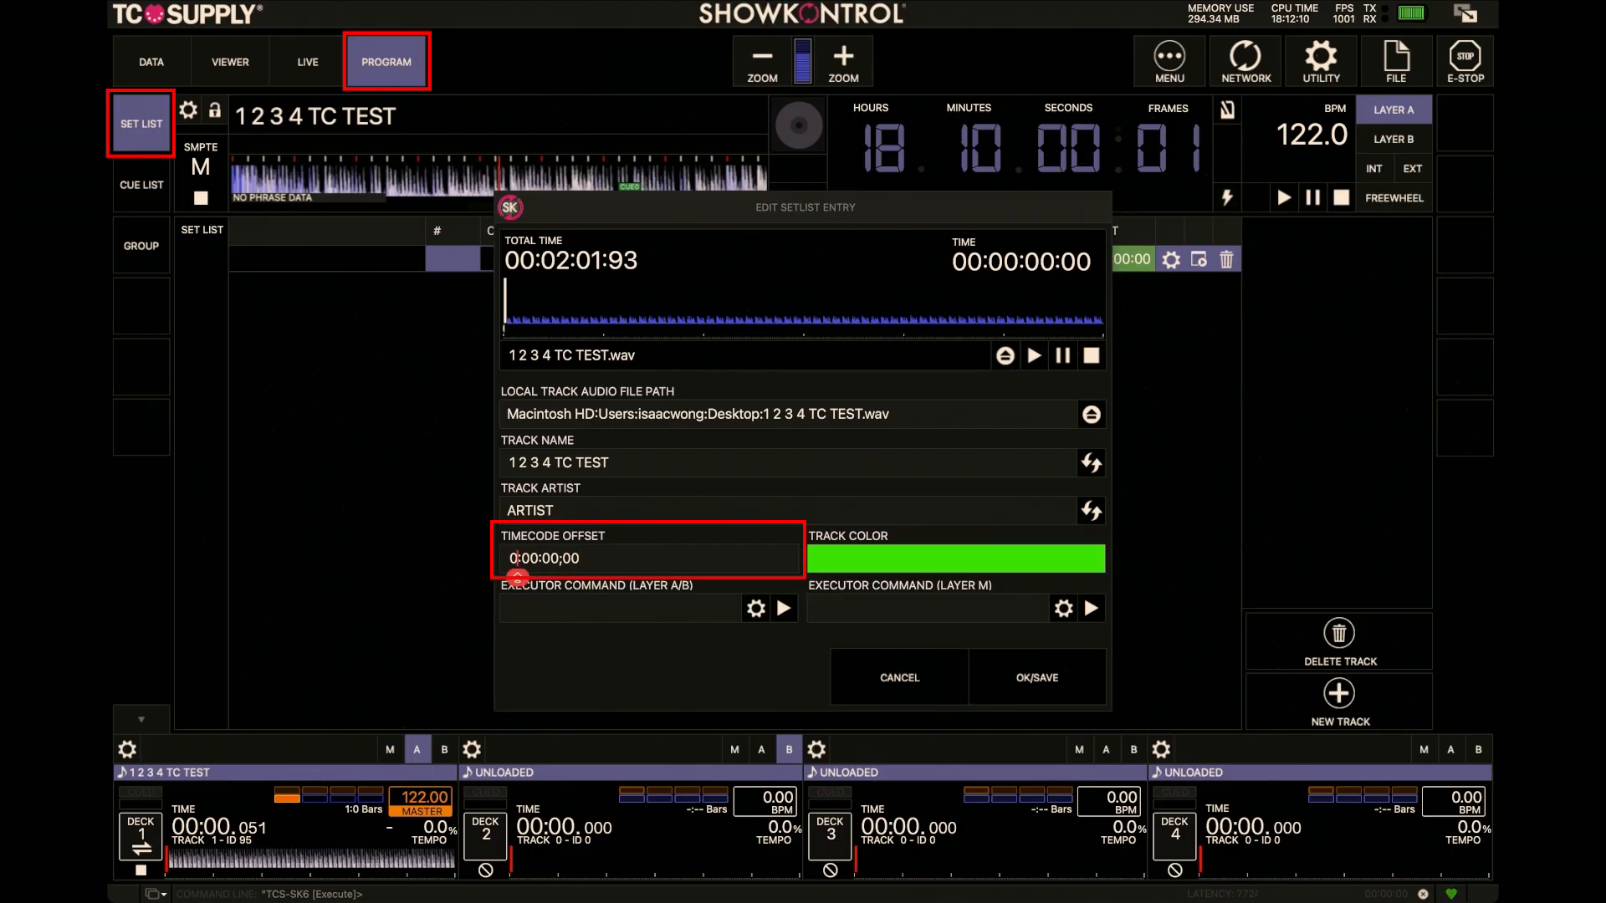
pyautogui.write('1')
pyautogui.press('BackSpace')
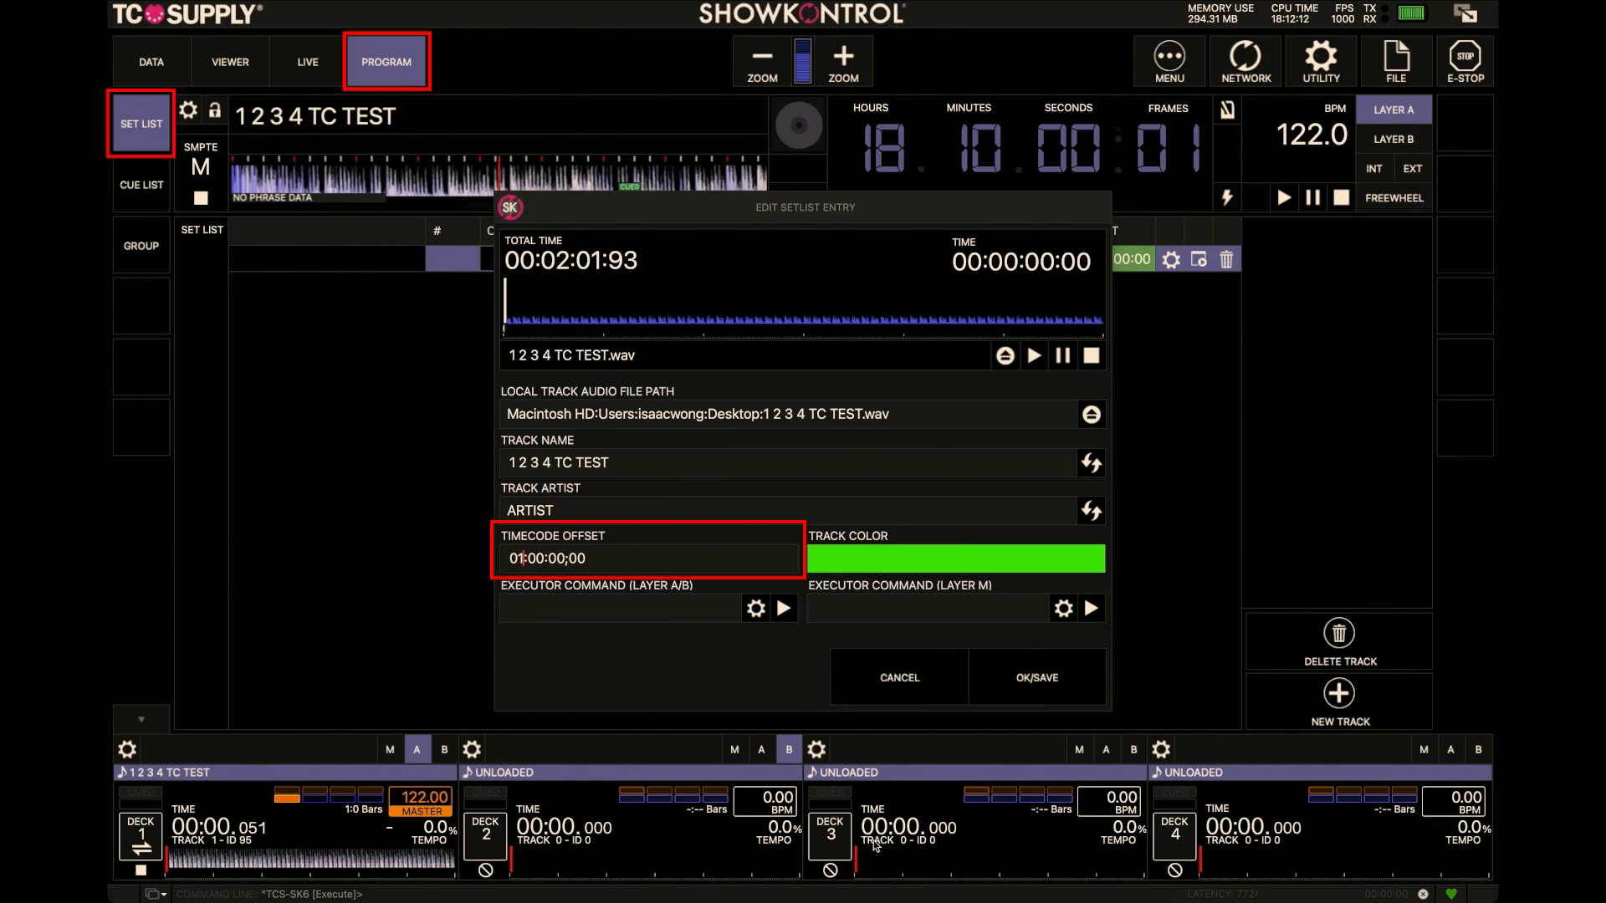
pyautogui.click(996, 684)
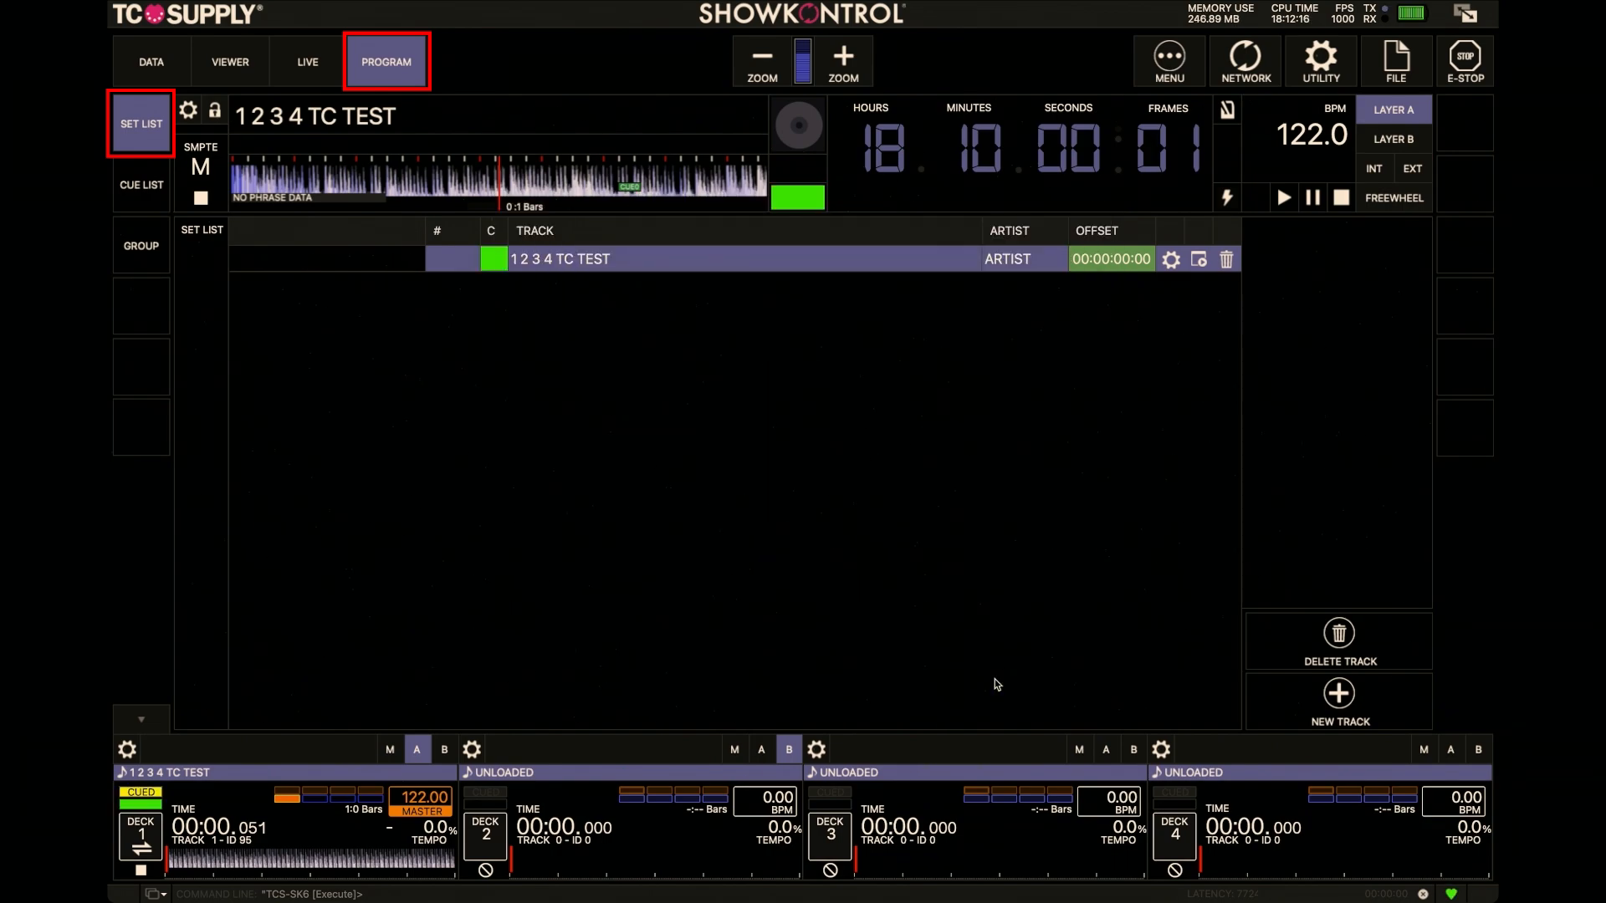
# - Open the 1 2 3 4 TC TEST cue list, create a new cue and add an OSC Out command to it
pyautogui.click(1198, 261)
pyautogui.click(139, 184)
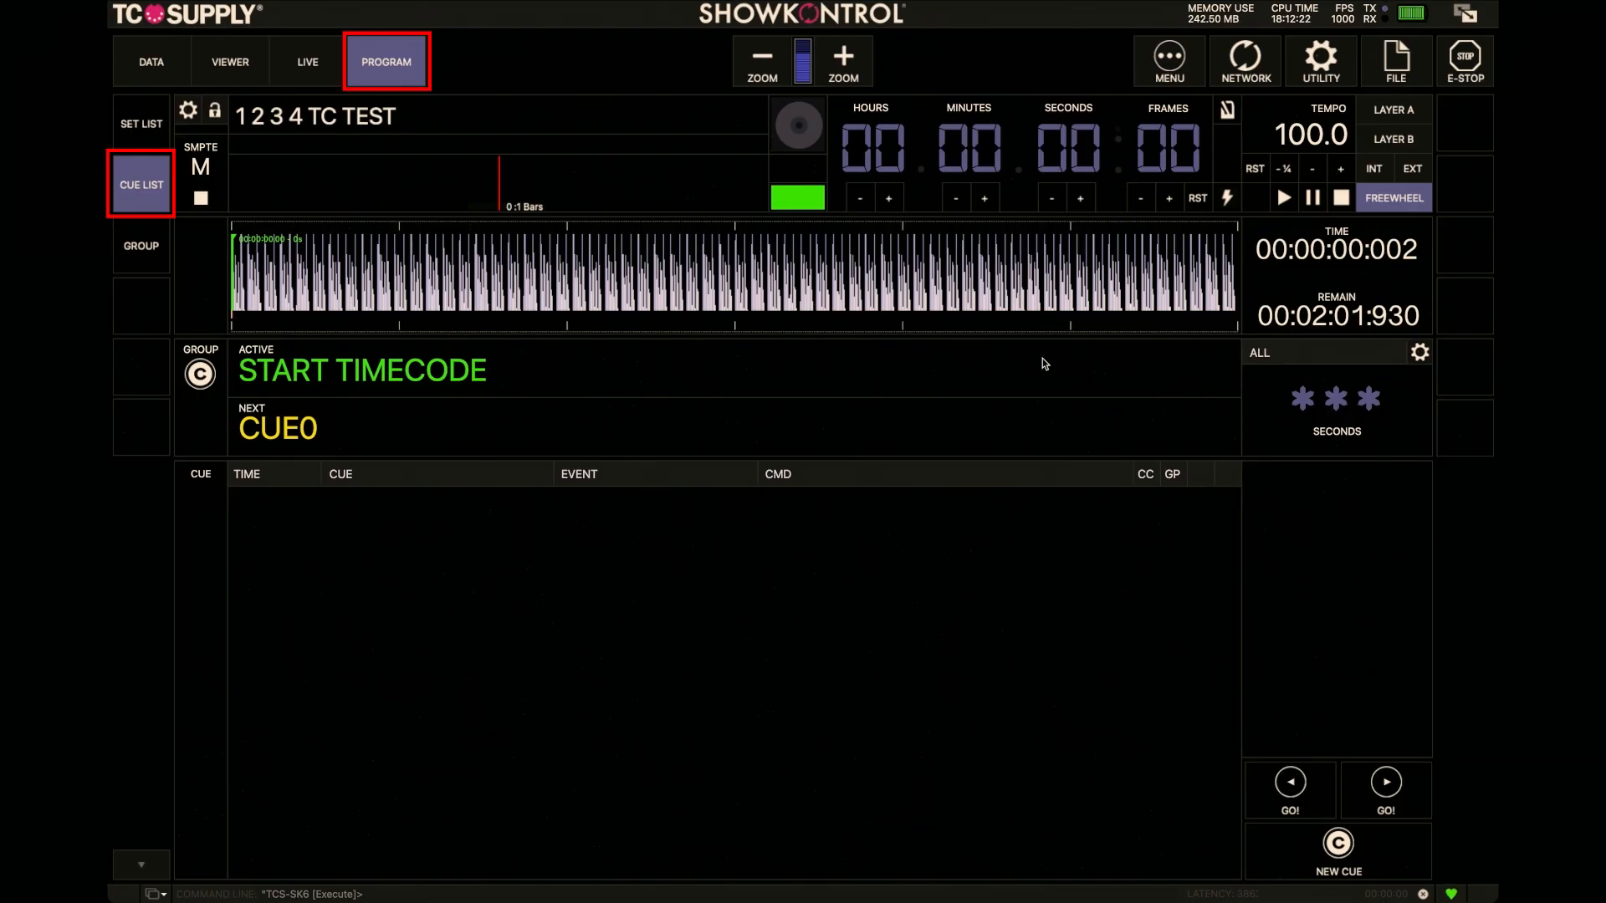
pyautogui.click(1338, 849)
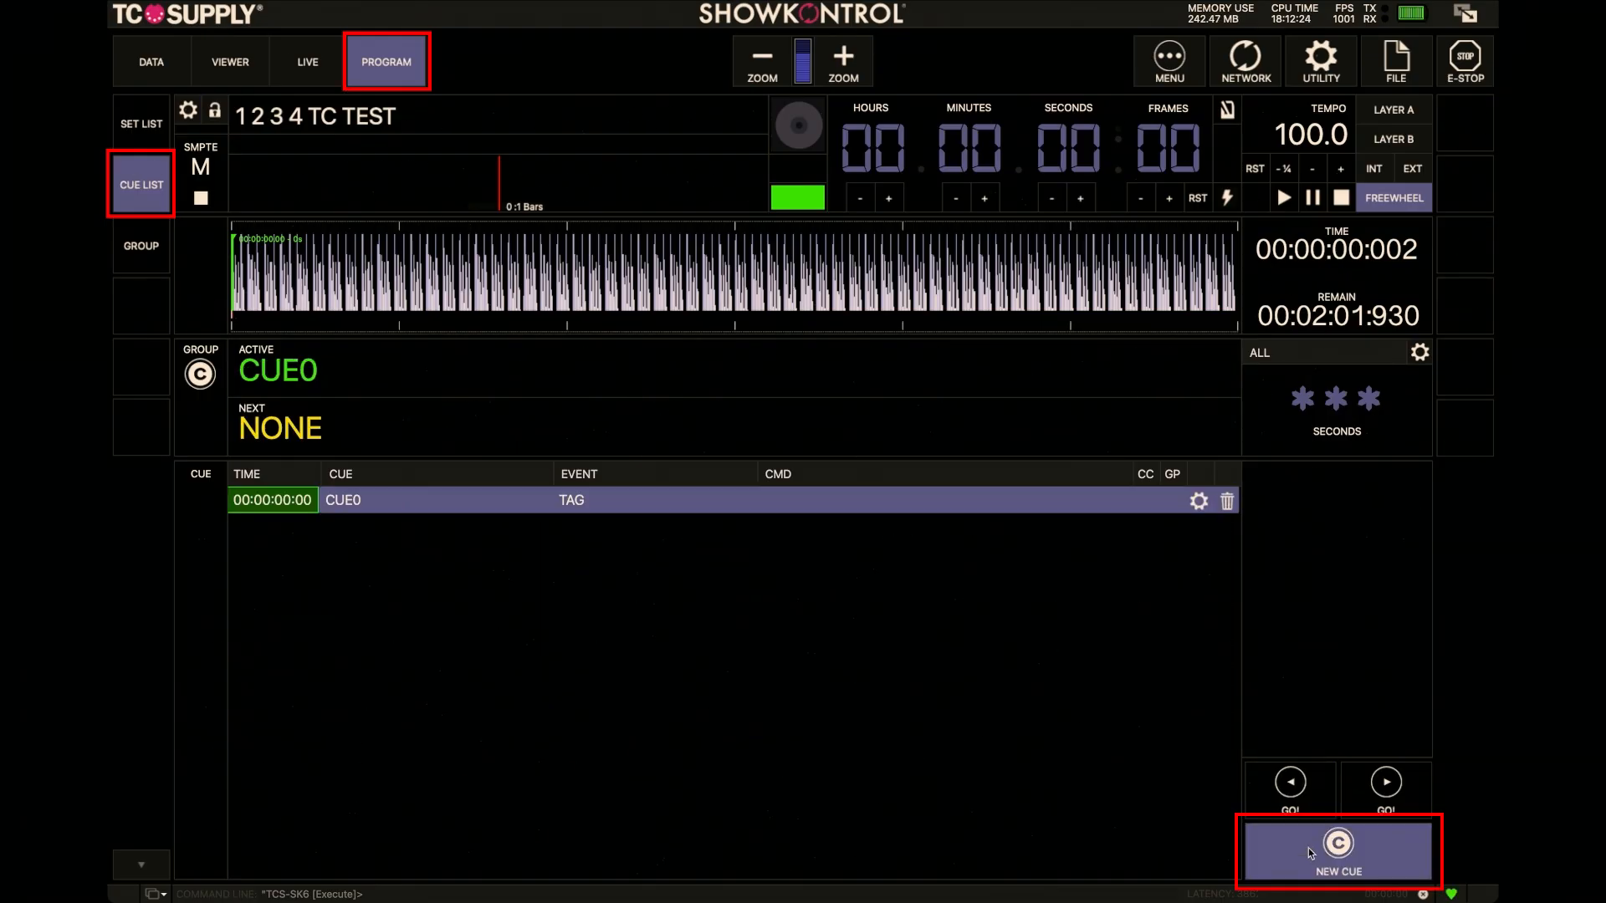
pyautogui.click(1200, 502)
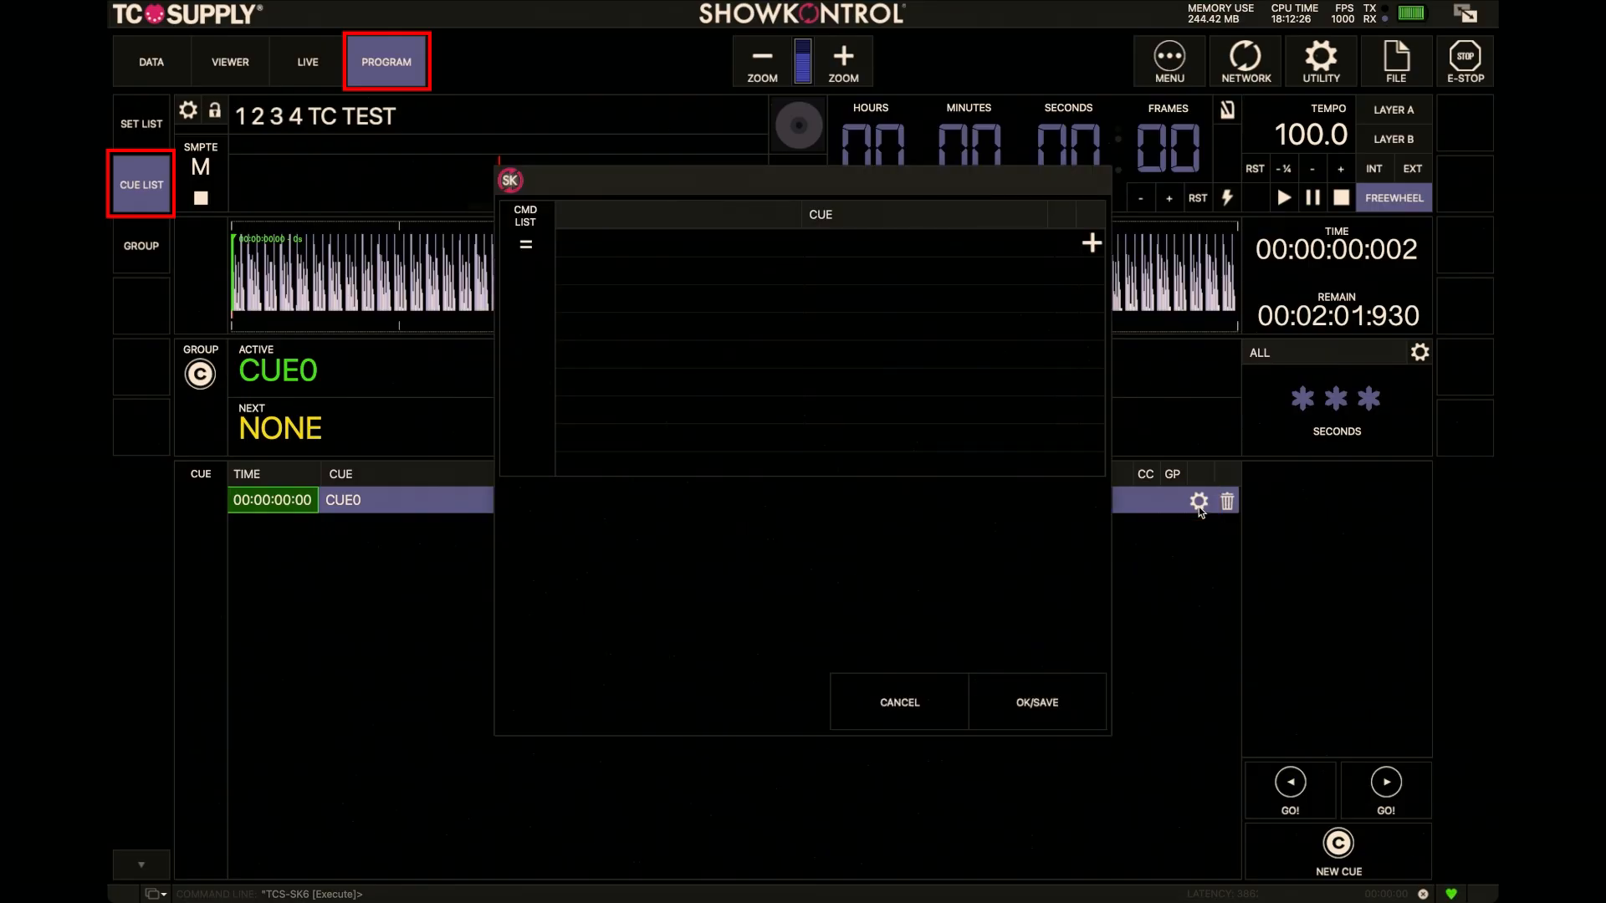
pyautogui.click(1092, 244)
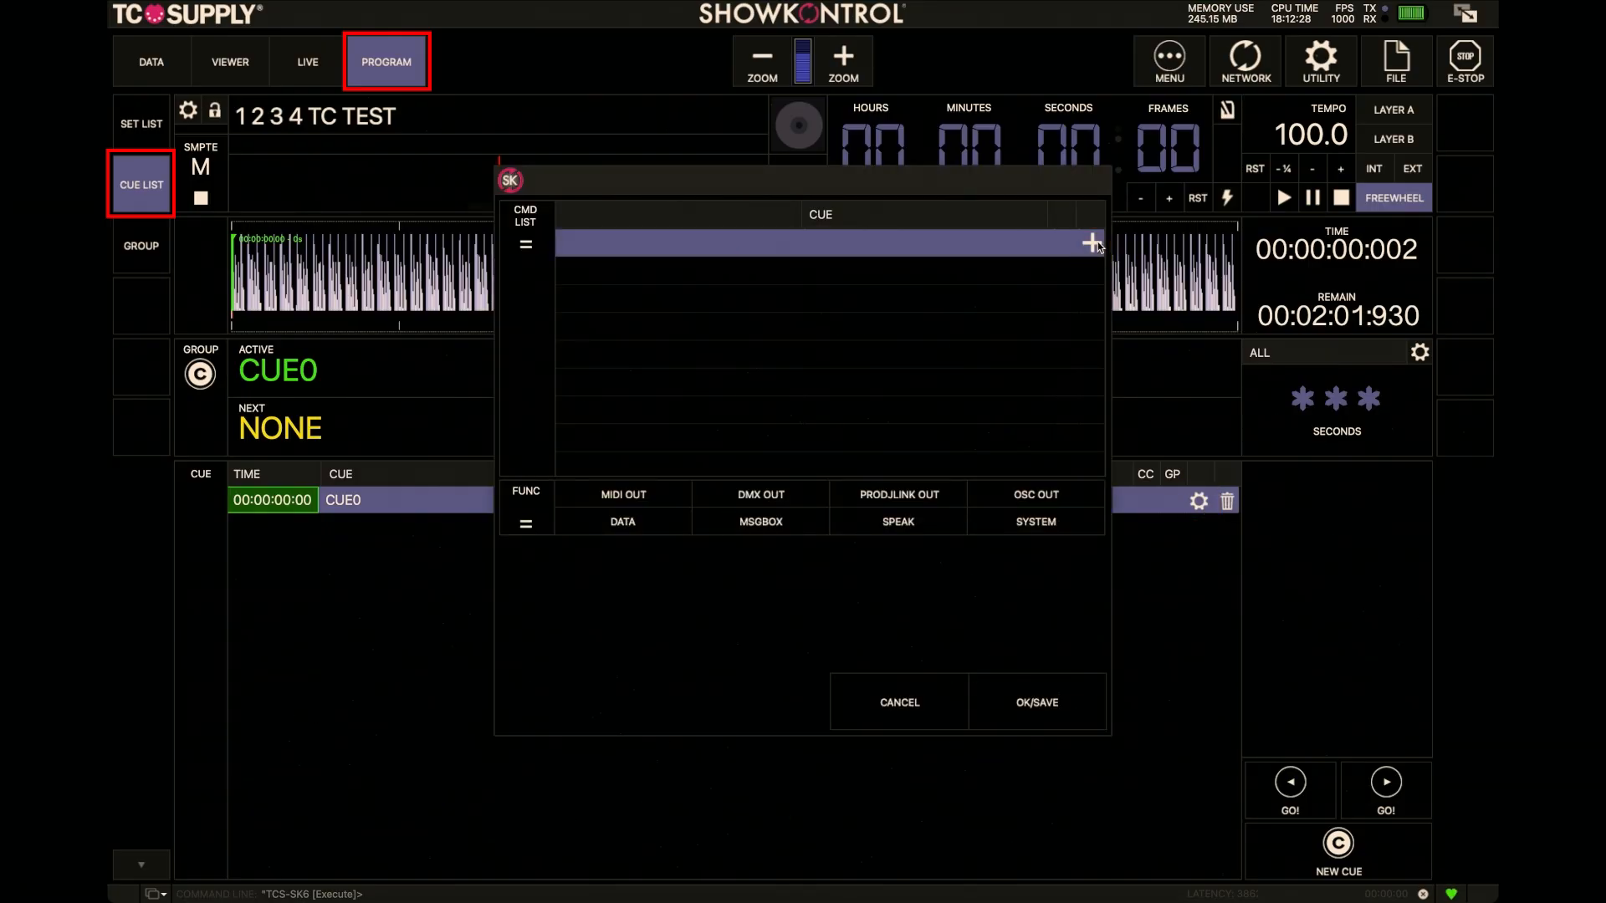
pyautogui.click(1027, 494)
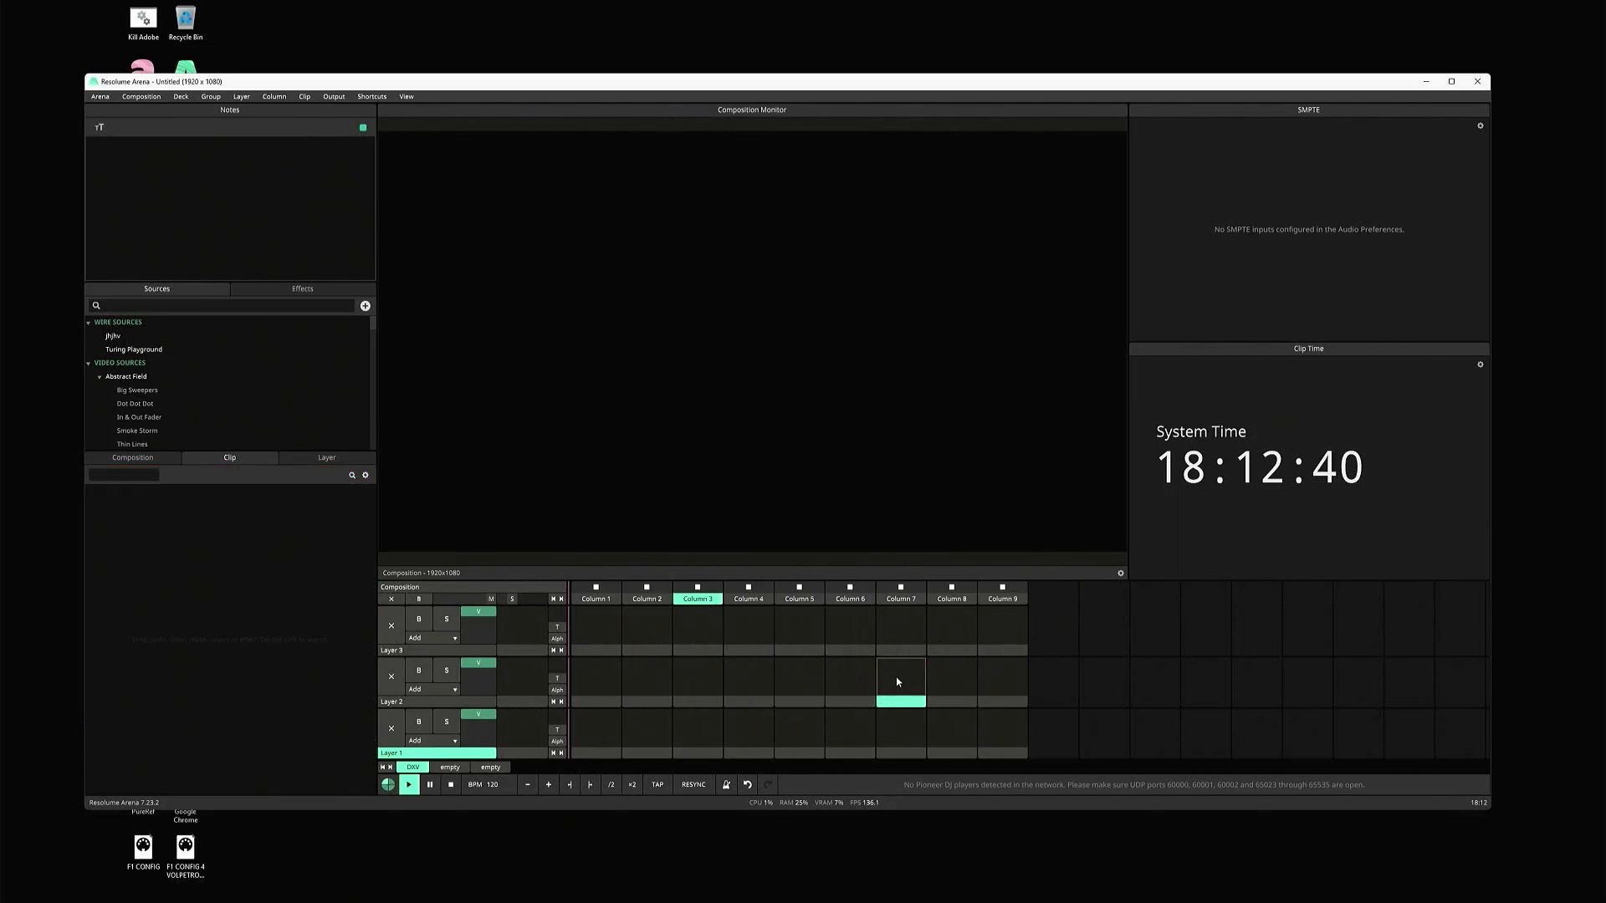
# - Look up Column 7's OSC address in Resolume and set the ShowKontrol command to /composition/columns/7/connect with float value 1
pyautogui.hotkey('ctrl', 'shift', 'o')
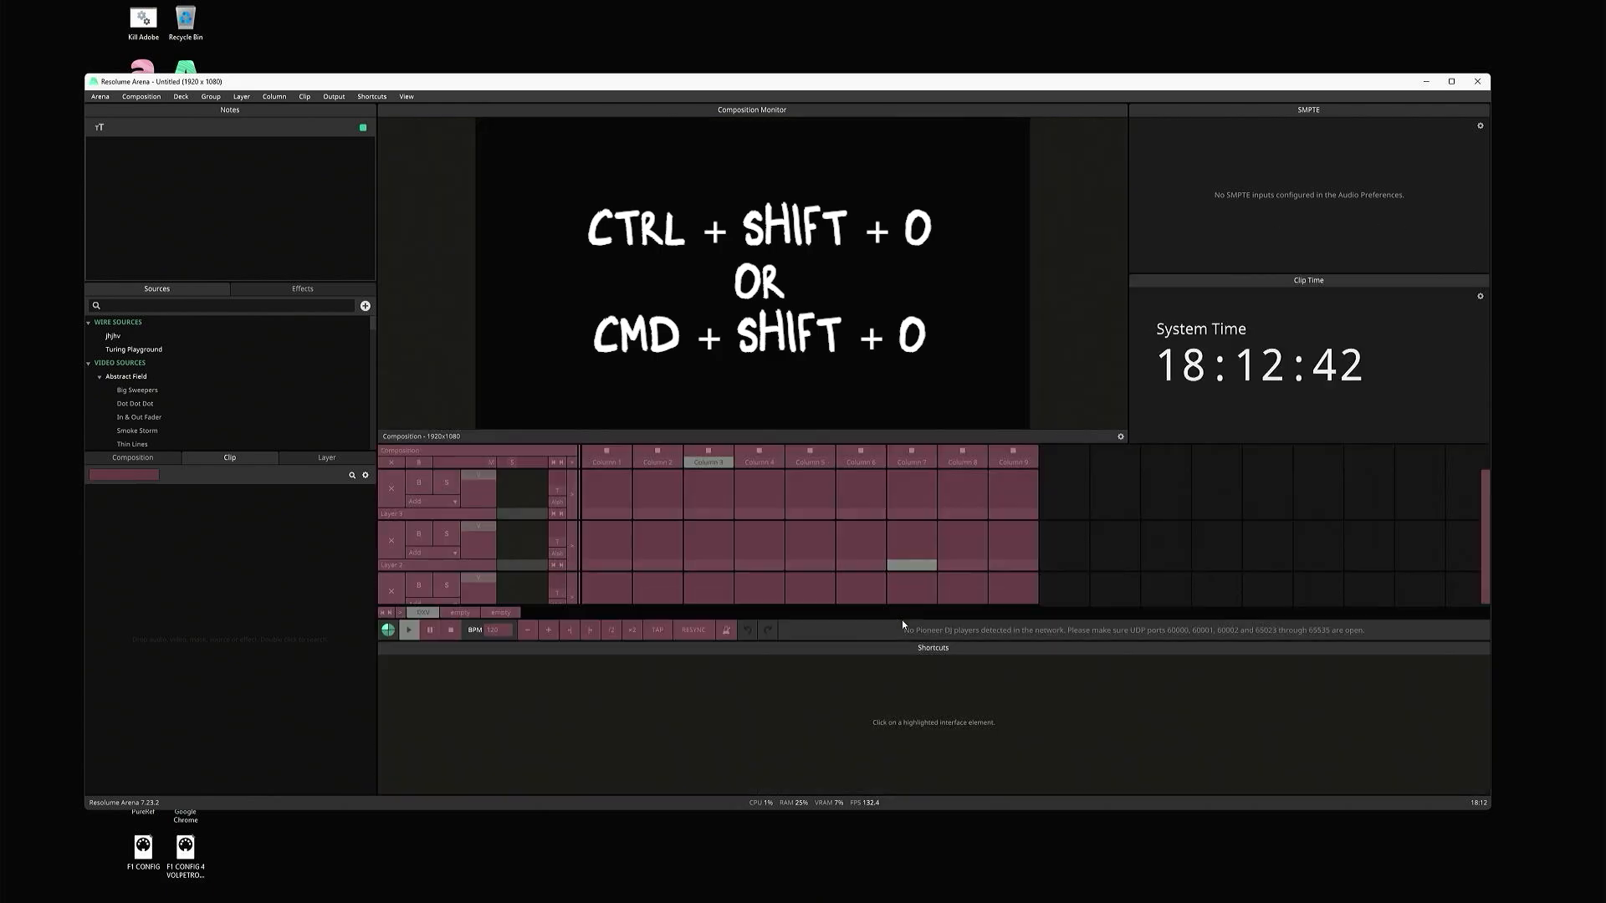
pyautogui.click(905, 460)
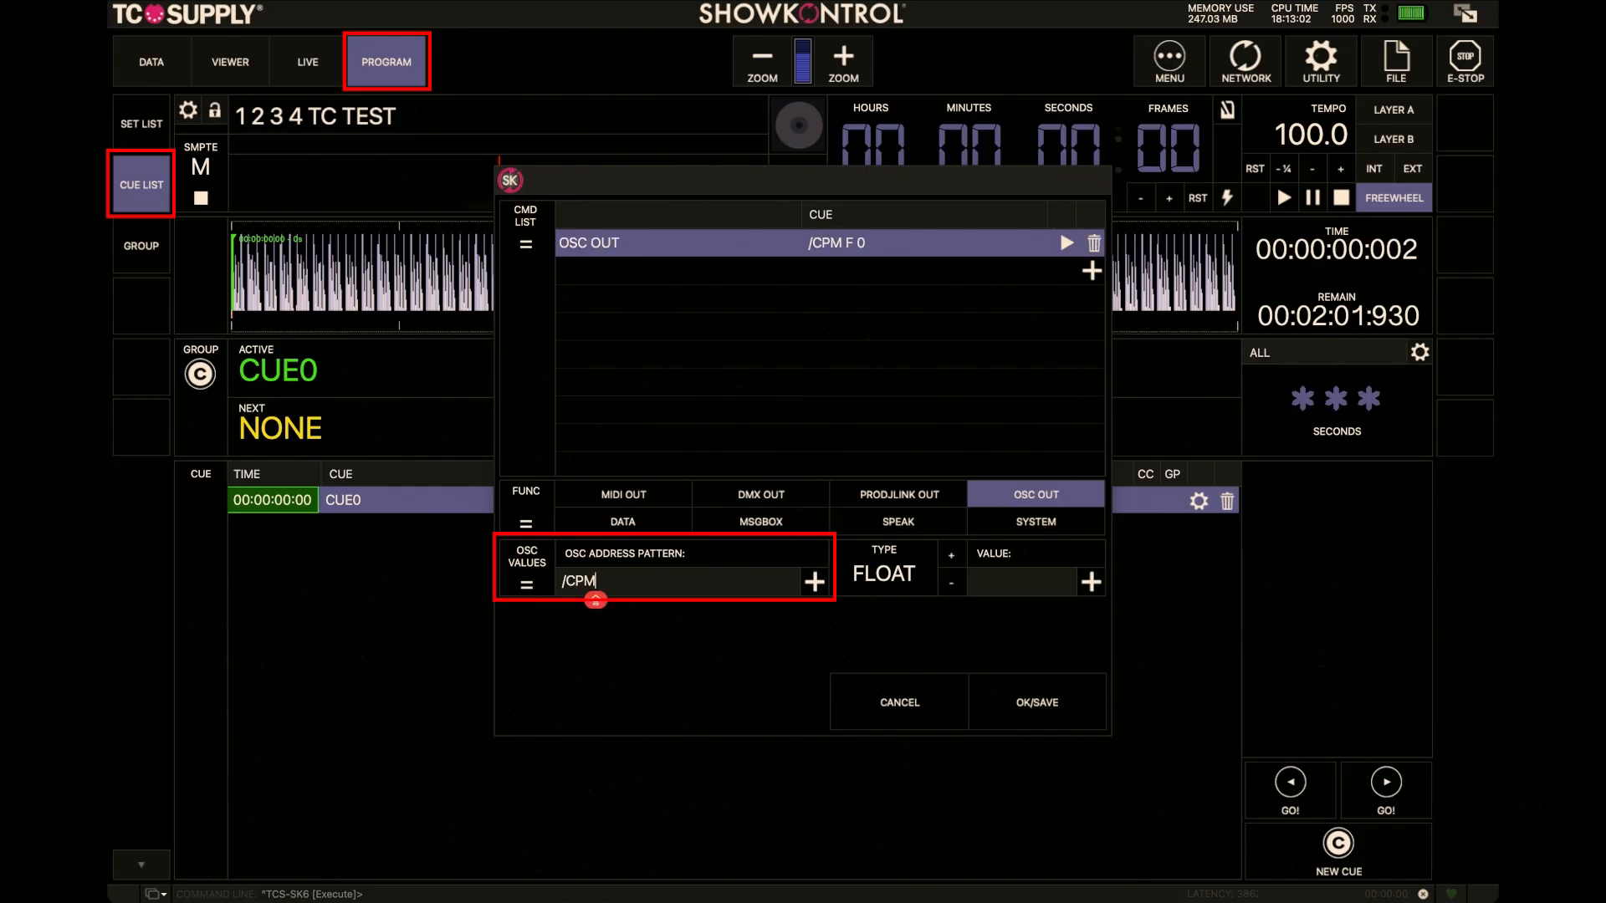
pyautogui.press('BackSpace')
pyautogui.press('BackSpace')
pyautogui.press('BackSpace')
pyautogui.write('compositi')
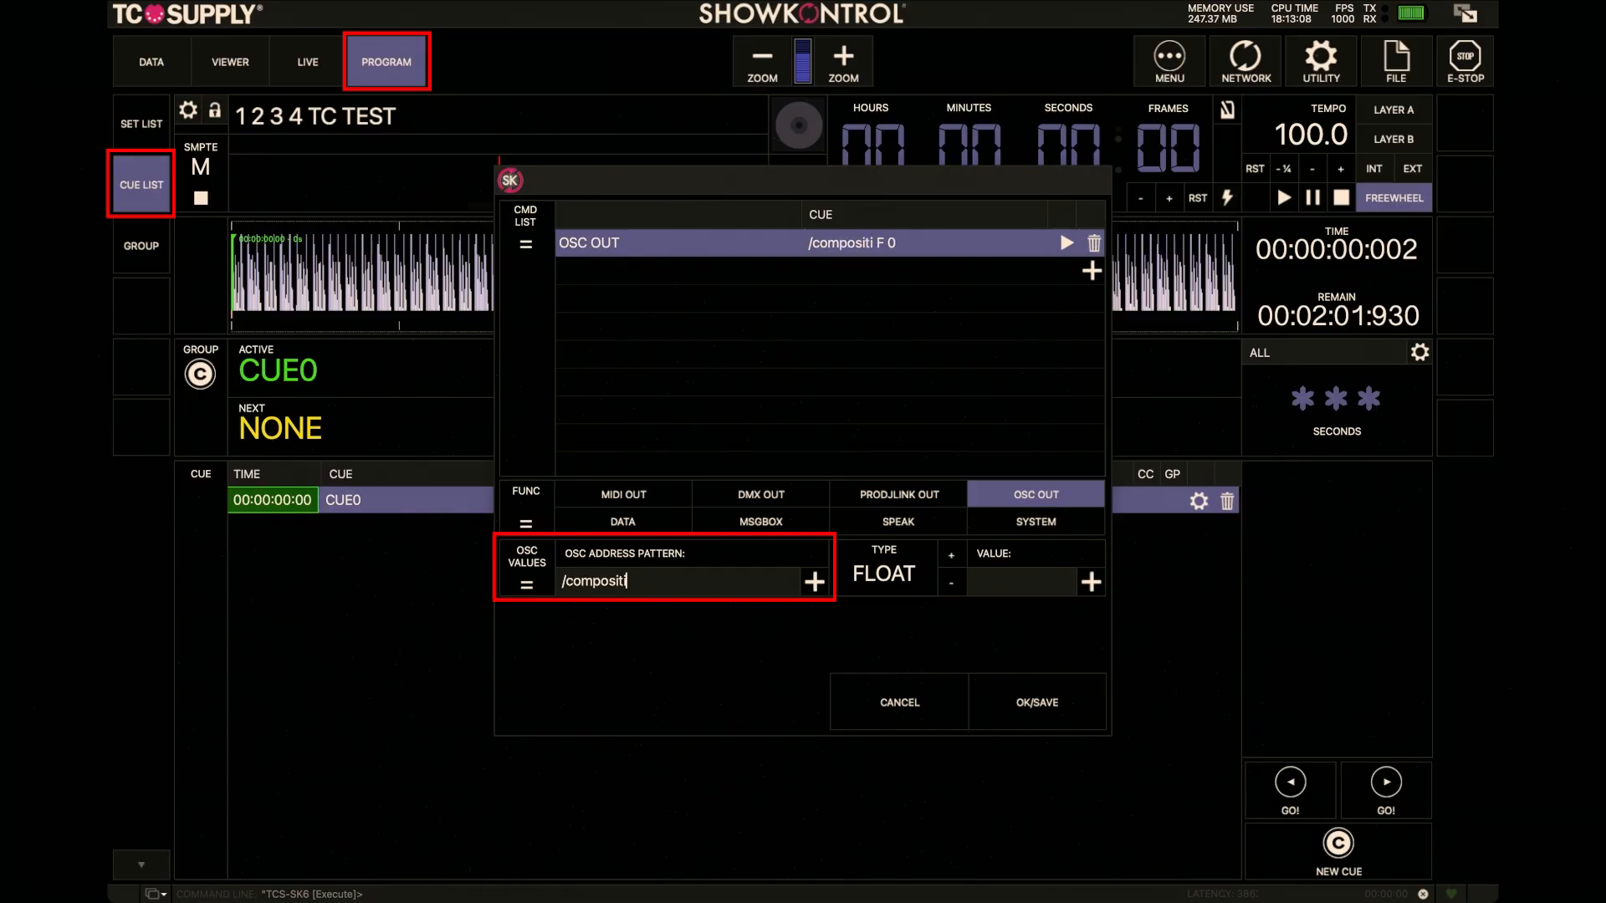
pyautogui.write('on/columns/7/co')
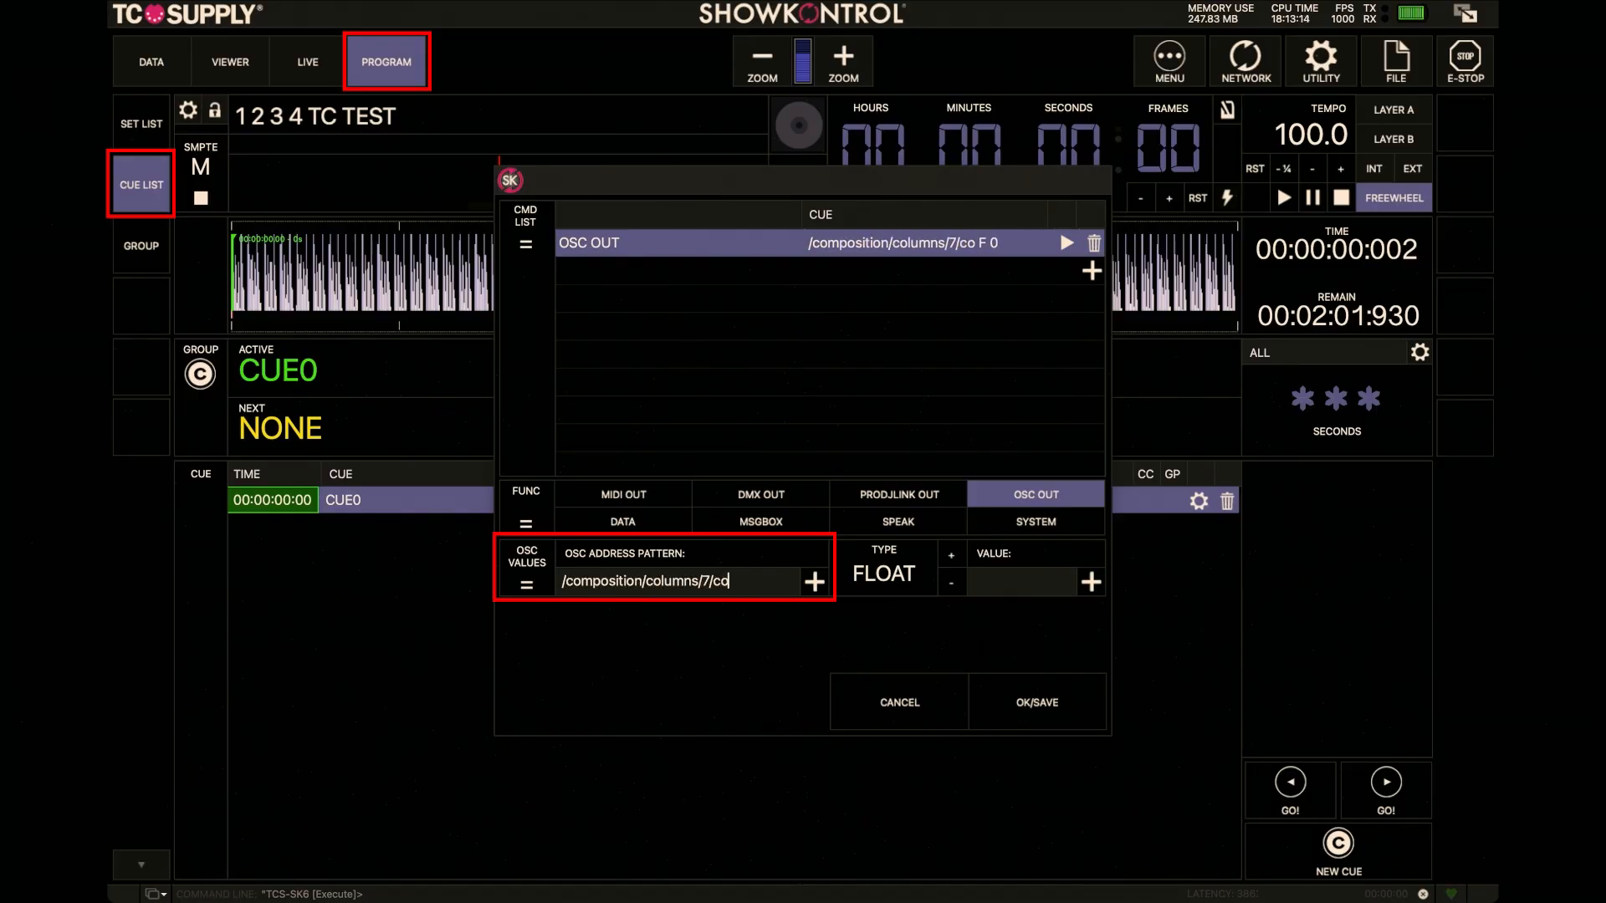
pyautogui.write('nnect')
pyautogui.press('Tab')
pyautogui.write('1')
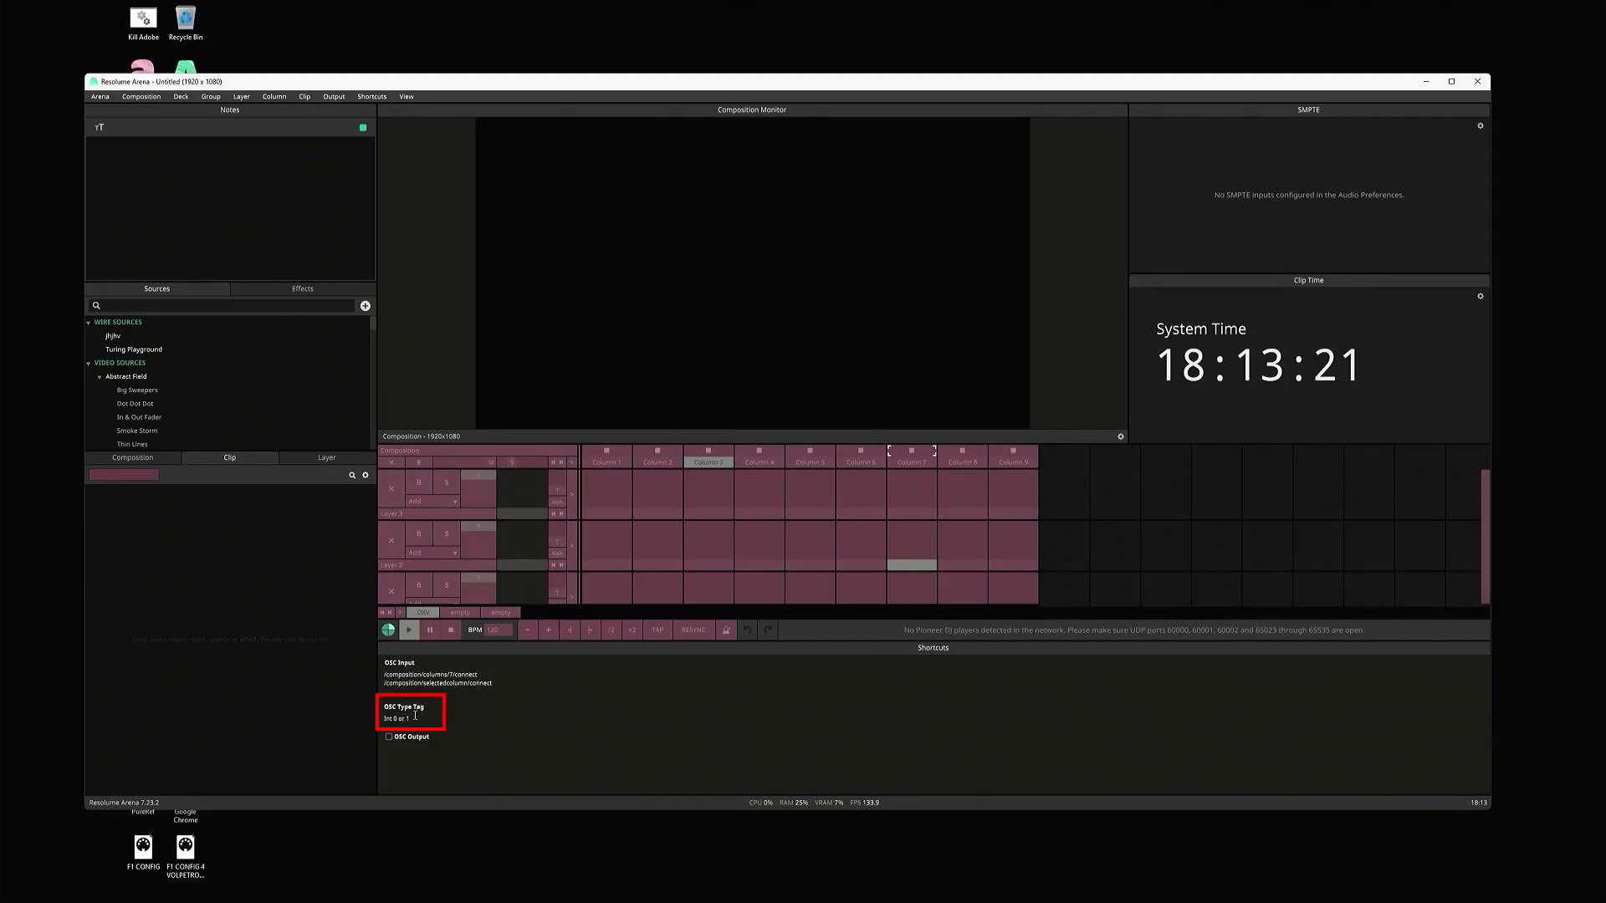
# - Check Column 7's OSC type tag in Resolume, and test-send the cue's OSC command from ShowKontrol
pyautogui.moveTo(414, 716); pyautogui.dragTo(385, 713)
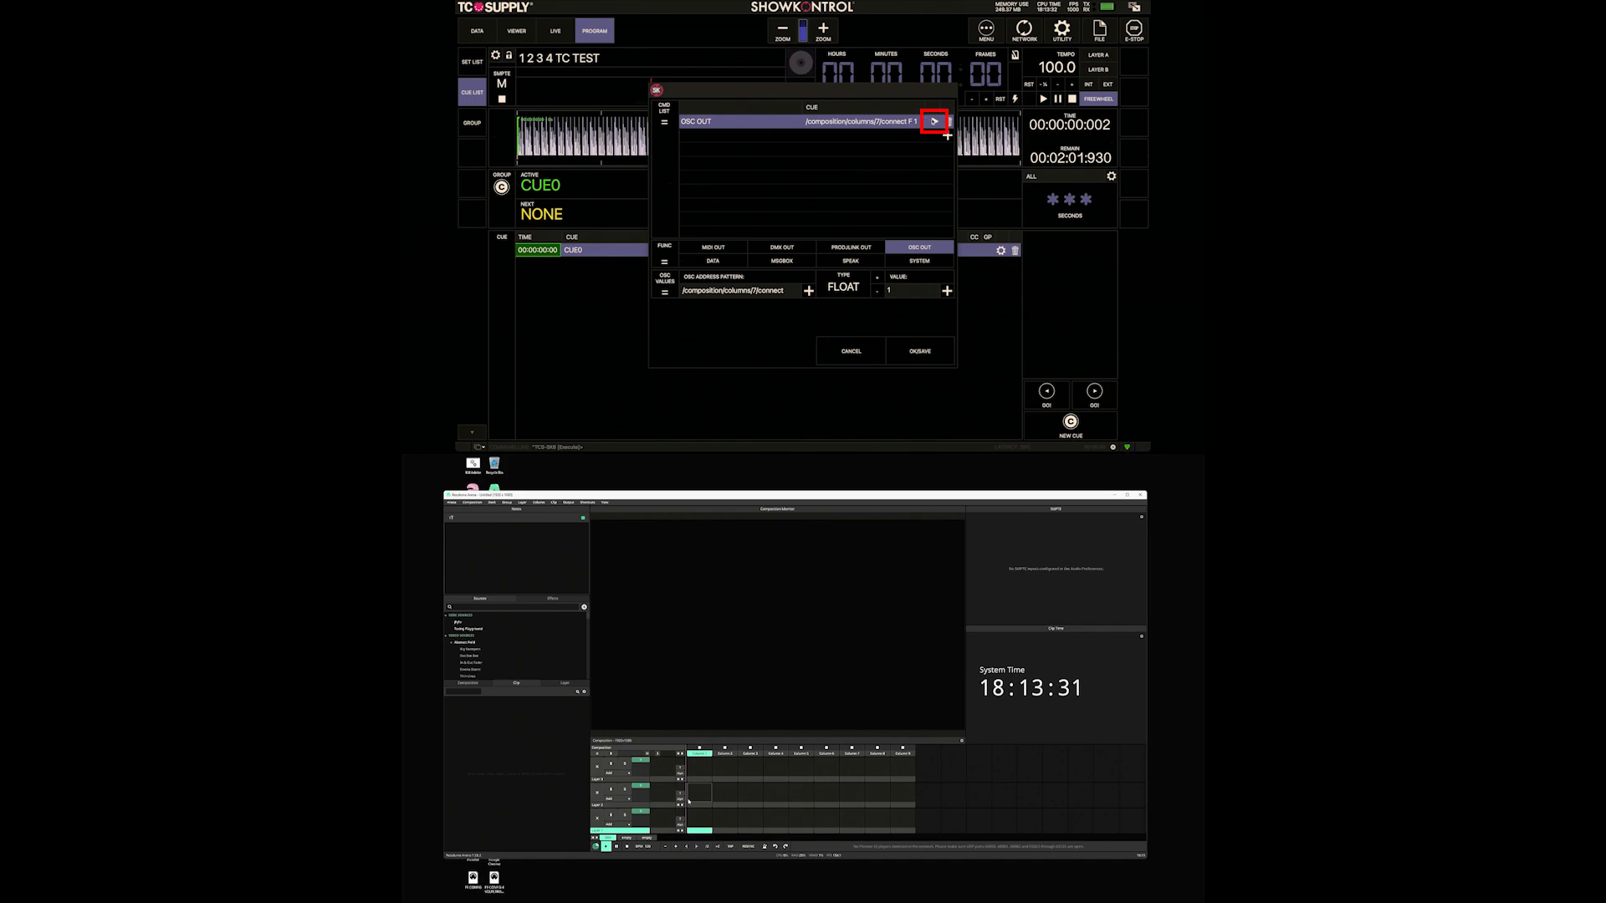
pyautogui.click(933, 122)
pyautogui.click(700, 748)
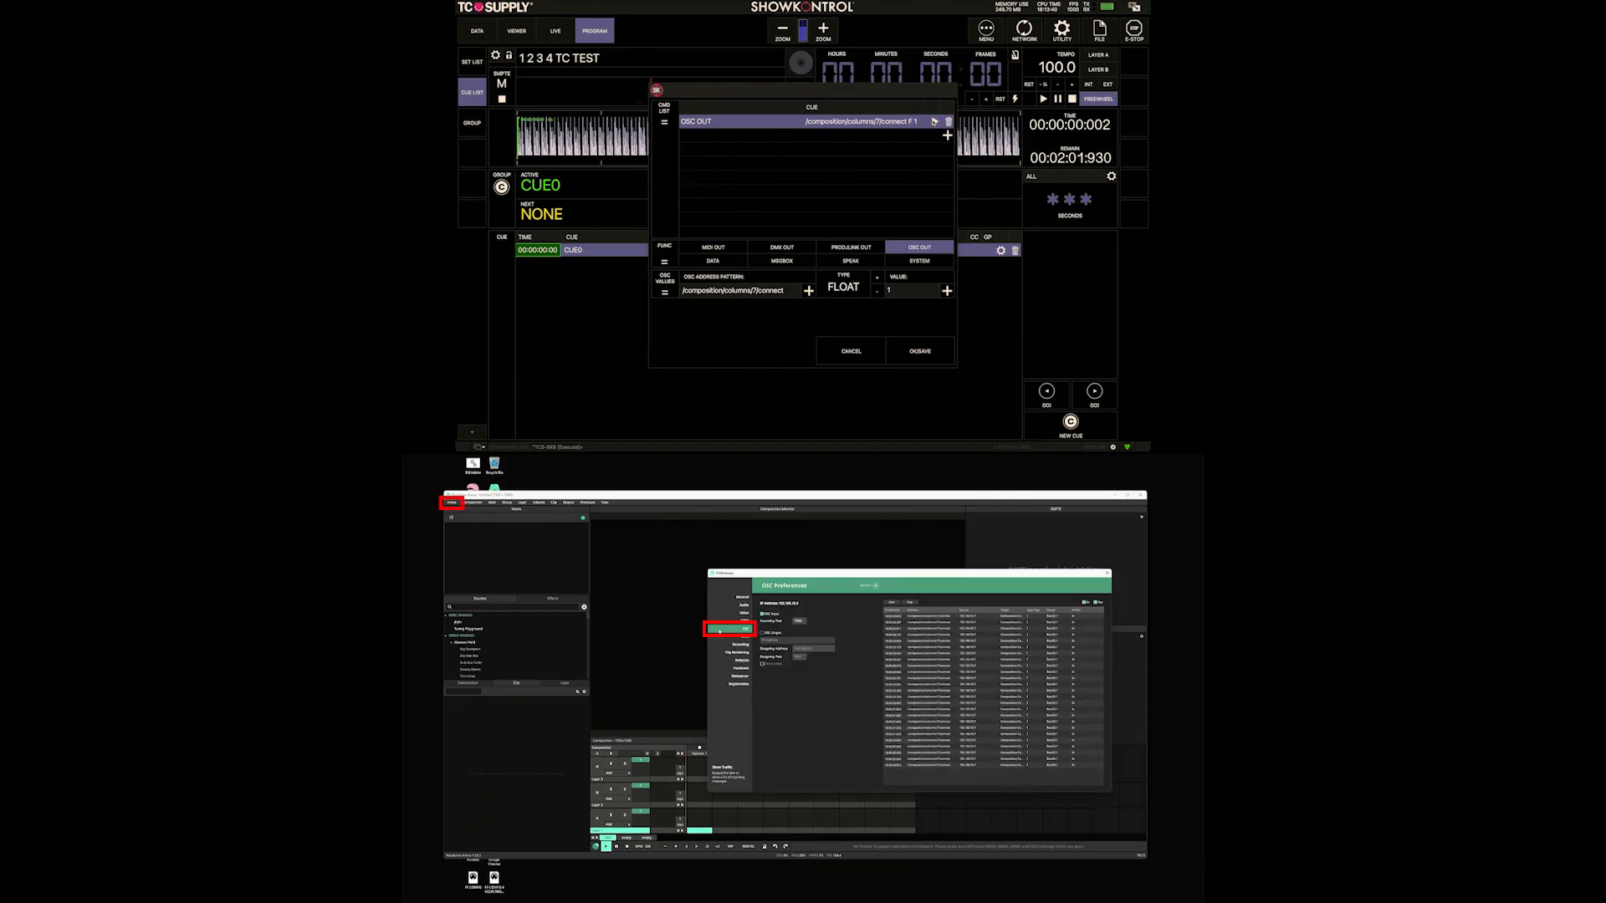
# - Show the OSC monitor in Resolume's OSC preferences and clear its logged messages
pyautogui.click(877, 587)
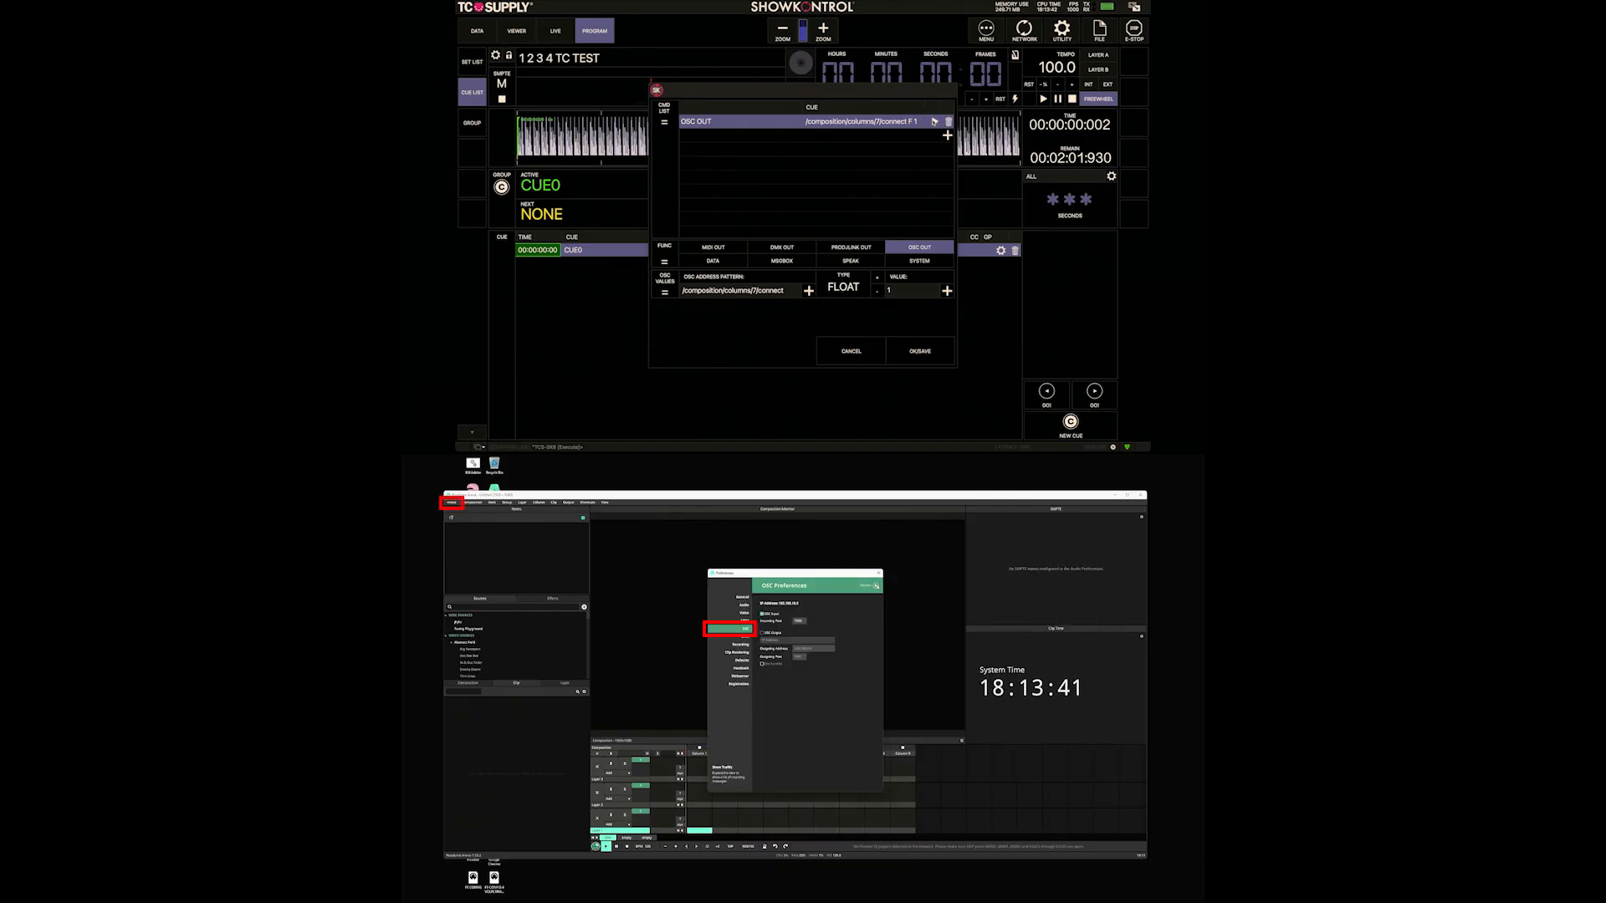
pyautogui.click(877, 587)
pyautogui.click(876, 586)
pyautogui.click(877, 587)
pyautogui.click(892, 603)
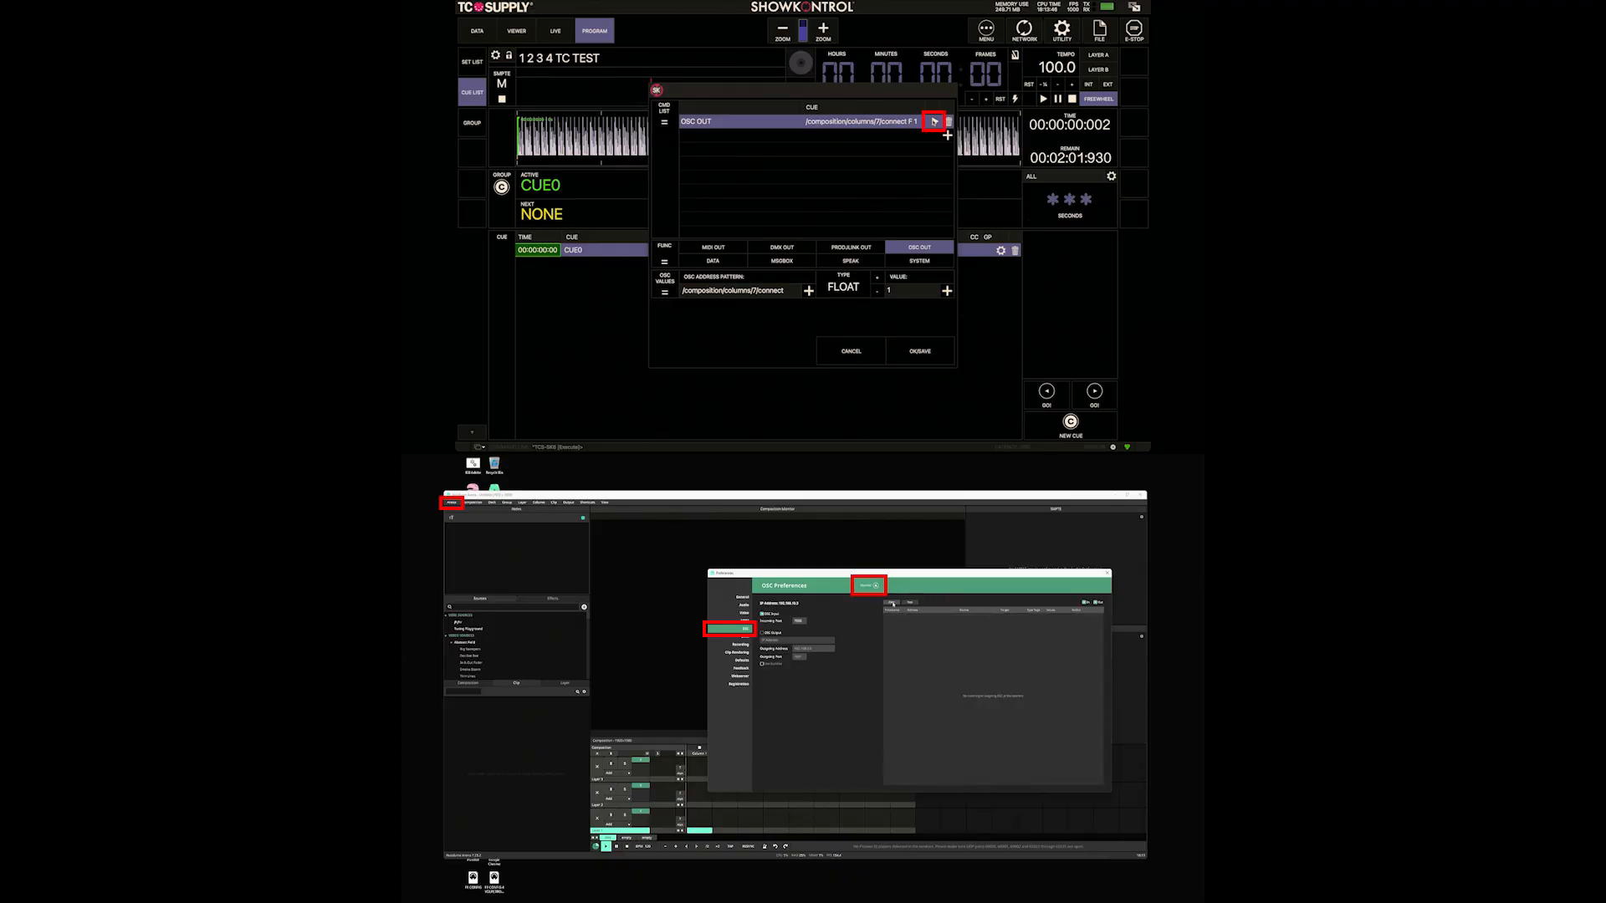
# - Send the ShowKontrol cue's OSC command repeatedly with Resolume's OSC monitor open to check incoming messages
pyautogui.click(934, 122)
pyautogui.click(934, 122)
pyautogui.click(934, 122)
pyautogui.click(934, 122)
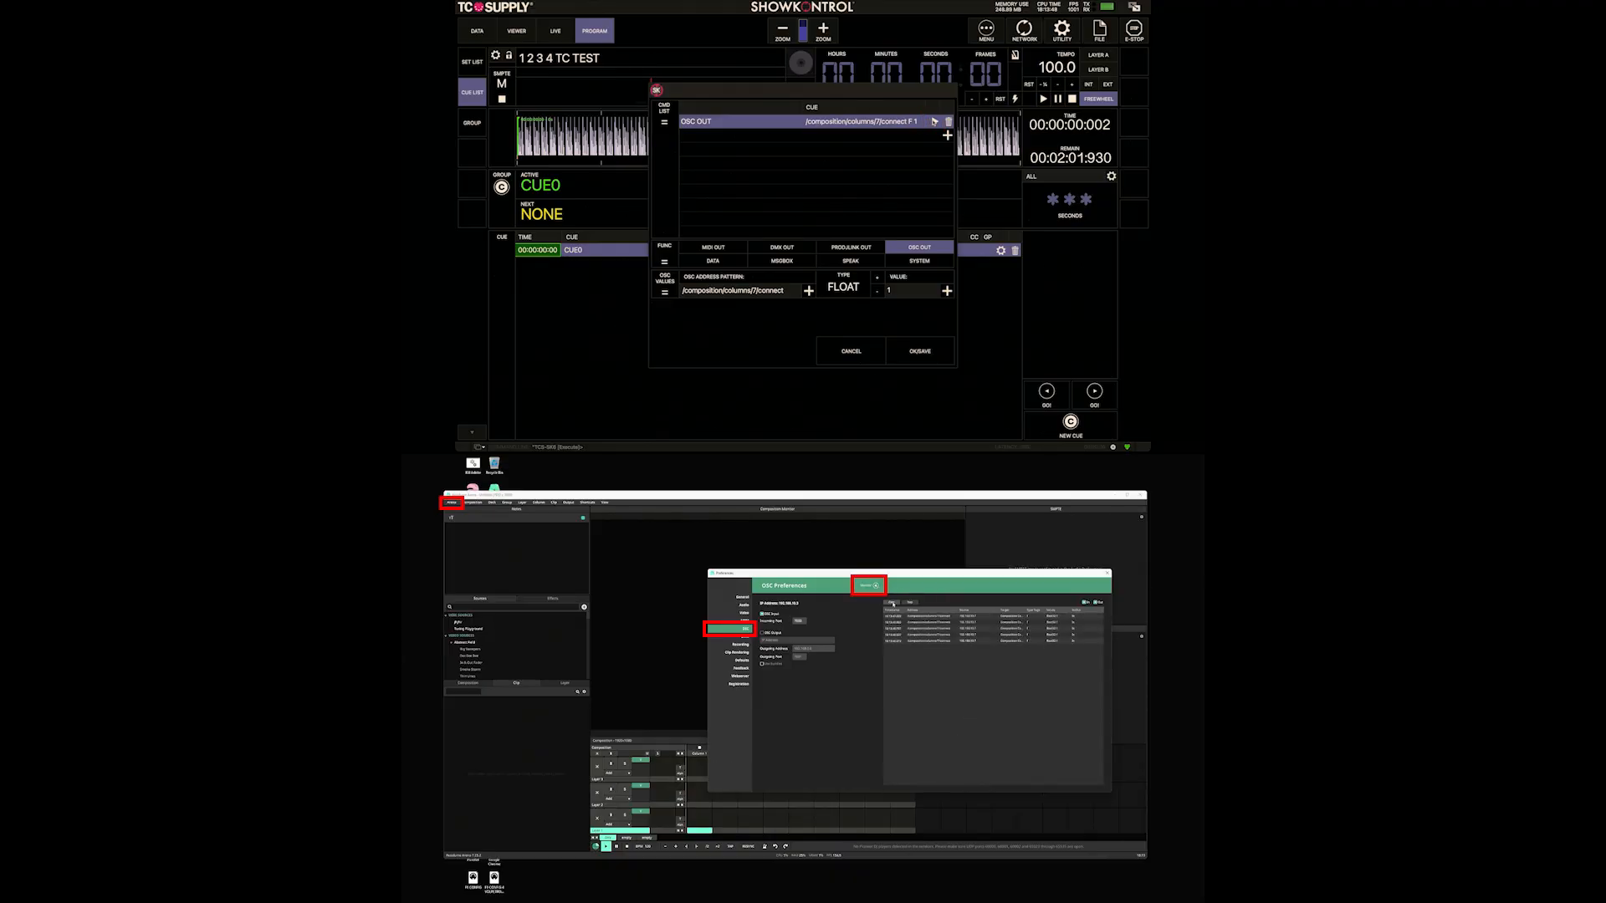
pyautogui.click(934, 122)
pyautogui.click(934, 122)
pyautogui.click(934, 122)
pyautogui.click(934, 122)
pyautogui.click(934, 122)
pyautogui.click(935, 122)
pyautogui.click(934, 122)
pyautogui.click(935, 122)
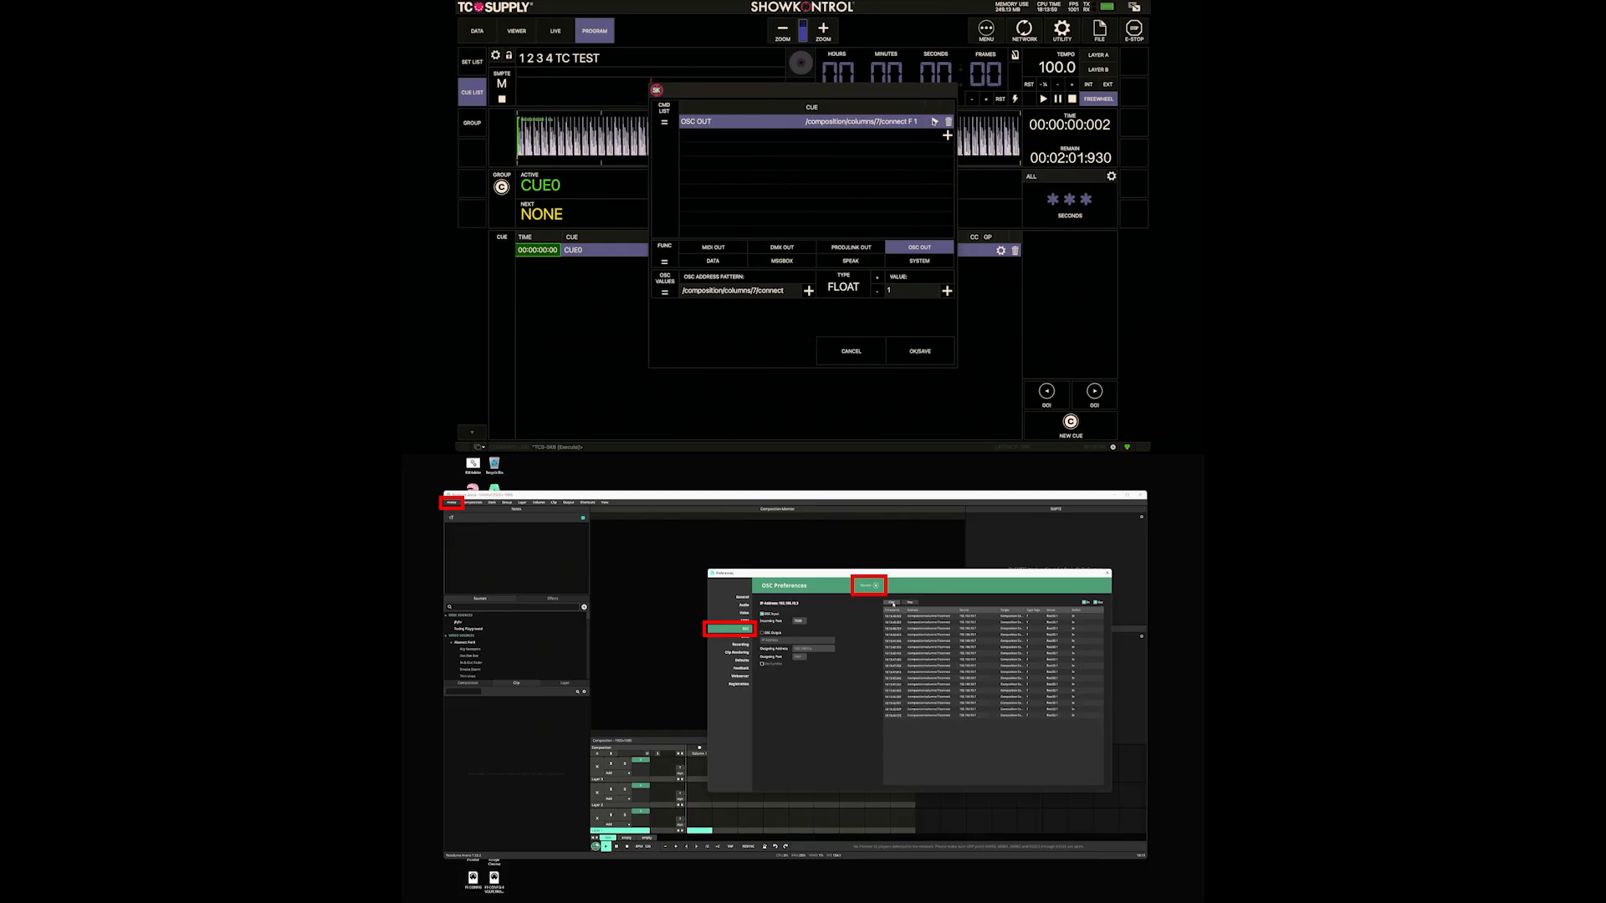
pyautogui.click(934, 122)
pyautogui.click(934, 122)
pyautogui.click(934, 122)
pyautogui.click(935, 122)
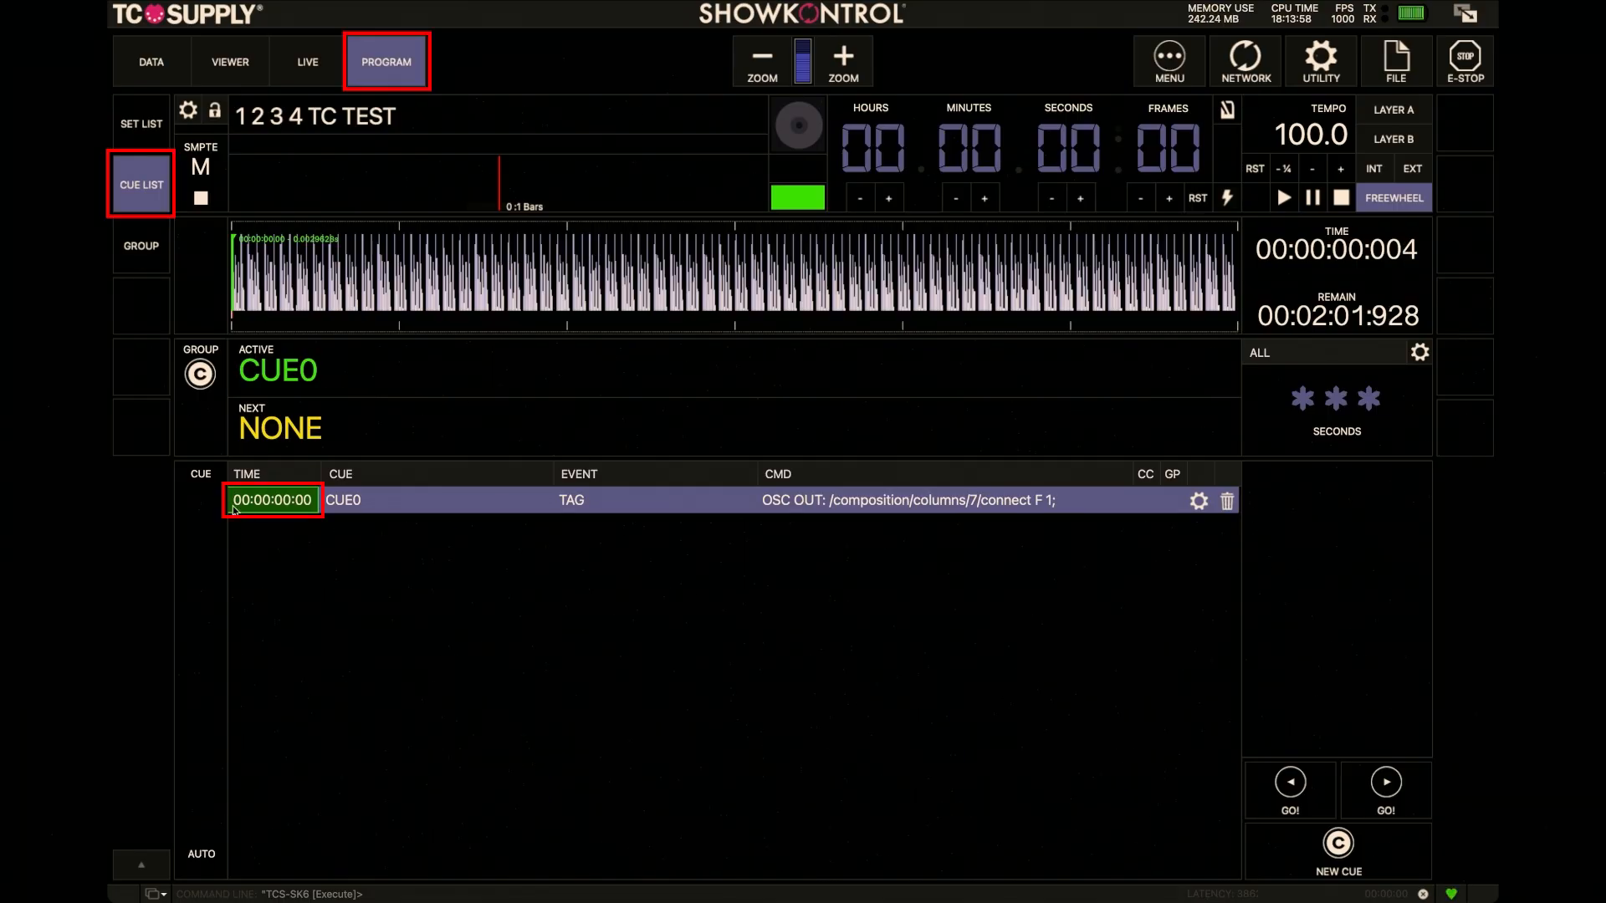
# - Set the time of the column 7 cue, CUE0, to 00:00:10:00
pyautogui.click(279, 501)
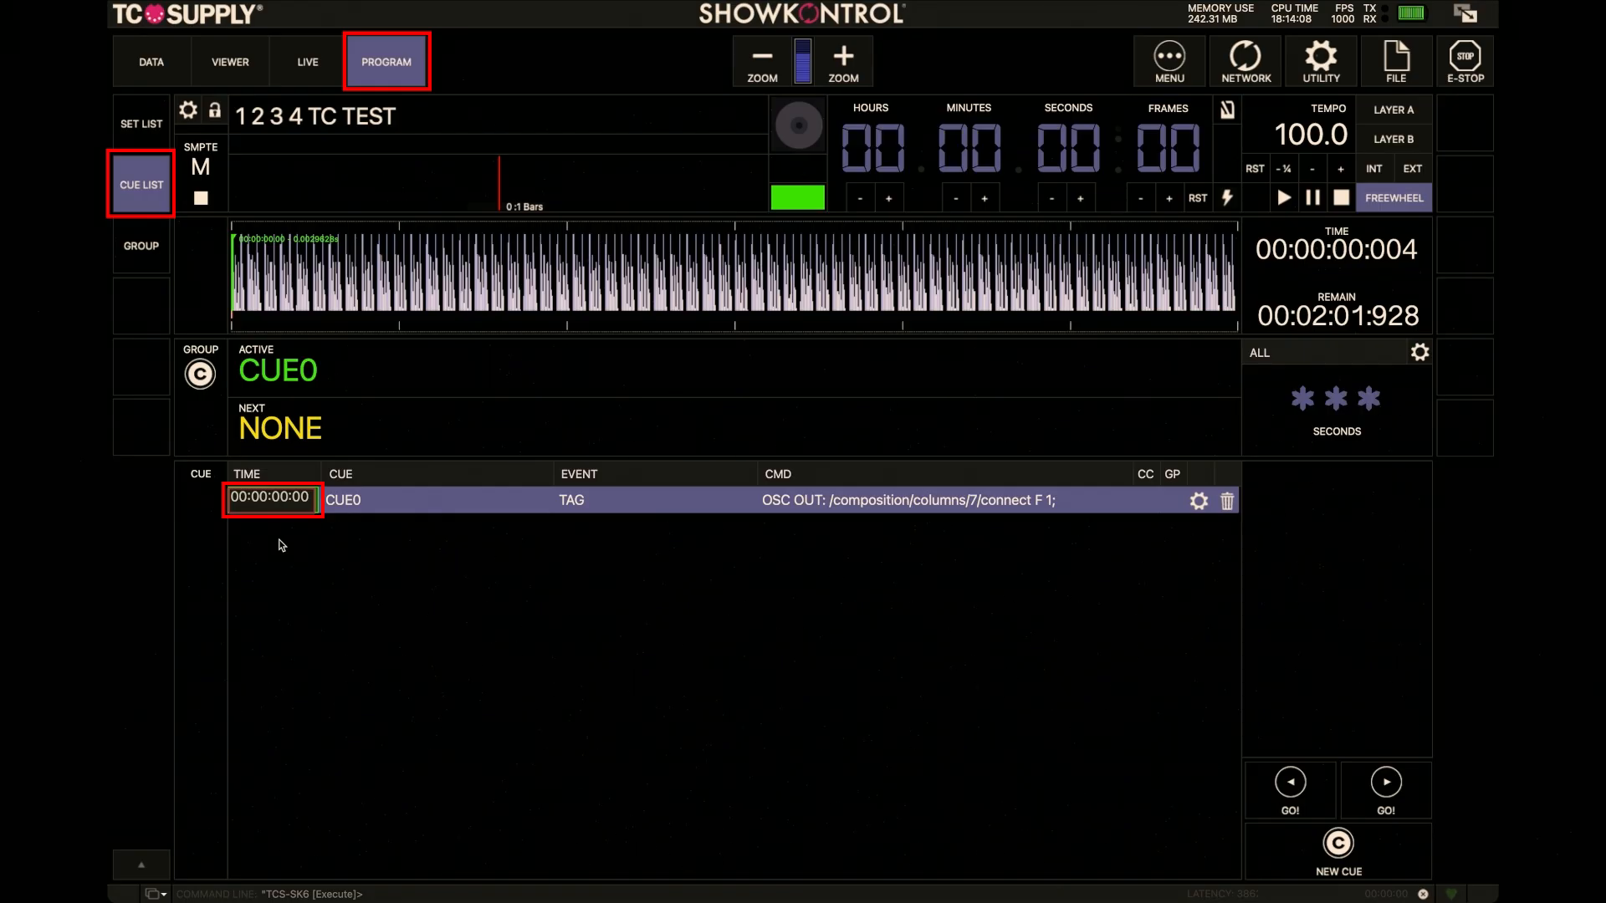
pyautogui.write('1')
pyautogui.press('Return')
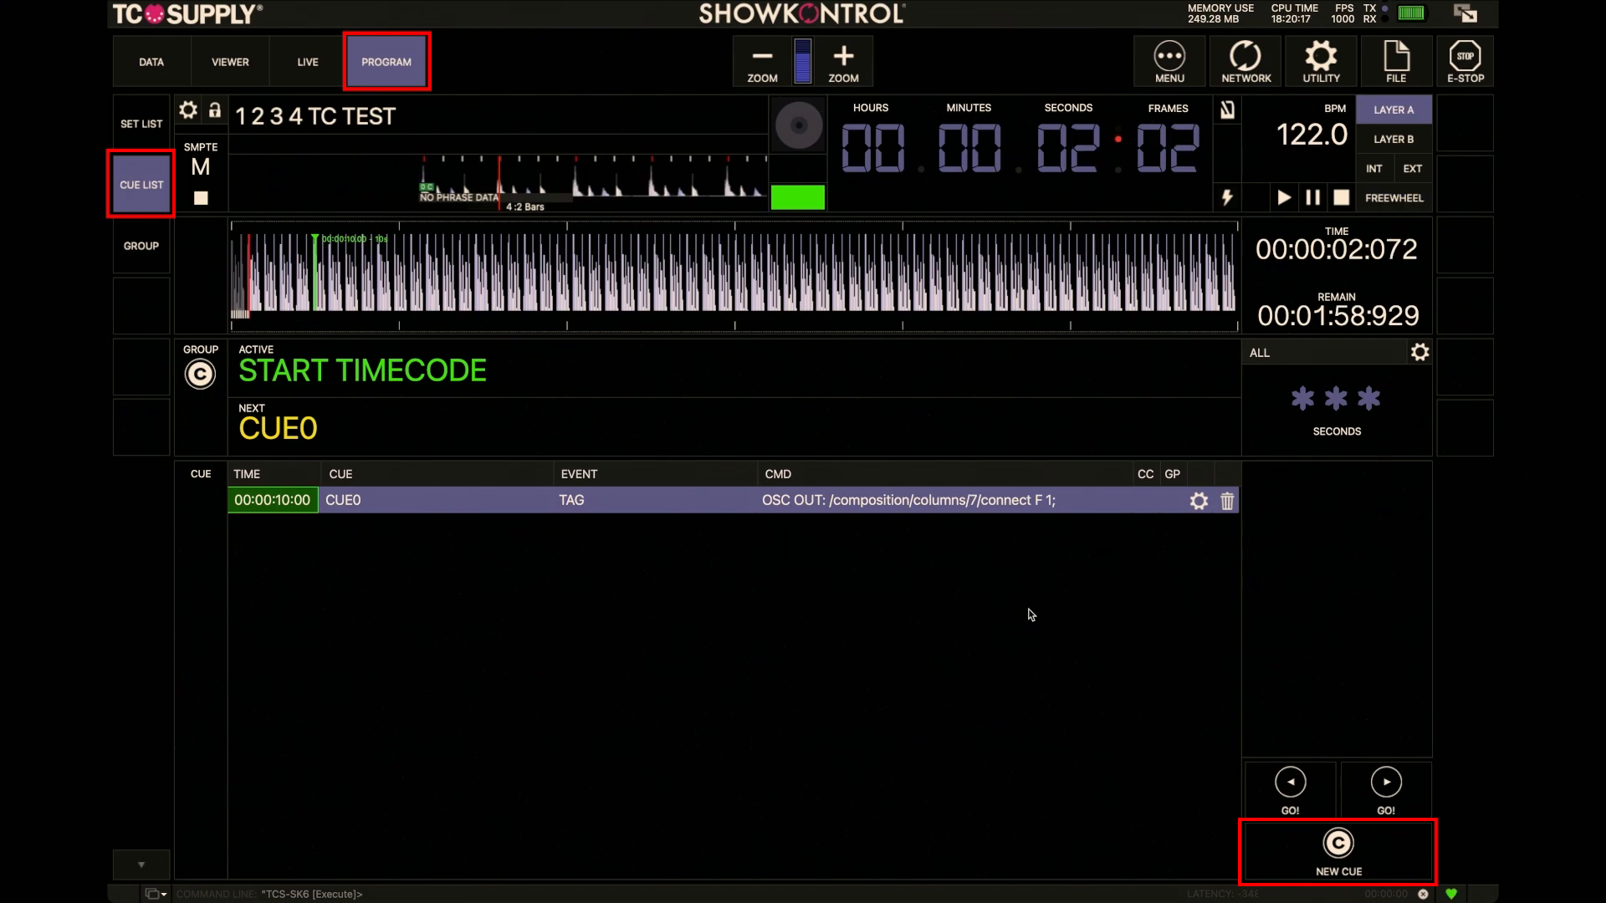
# - Add another cue to the list and set its time to 00:00:00:00
pyautogui.click(1339, 847)
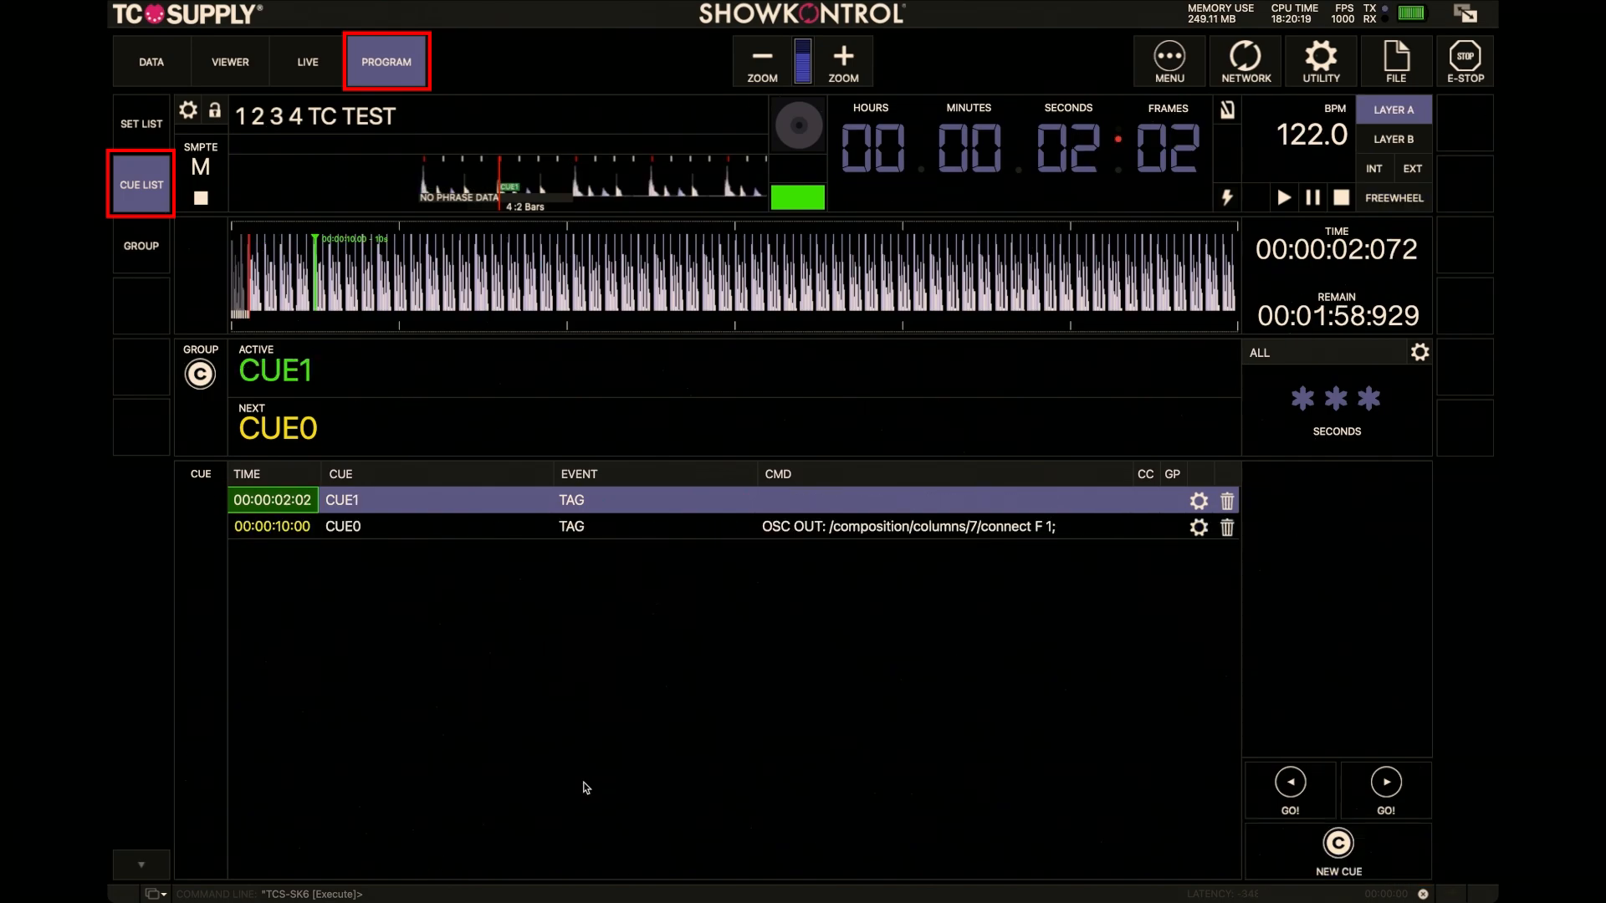
pyautogui.doubleClick(293, 506)
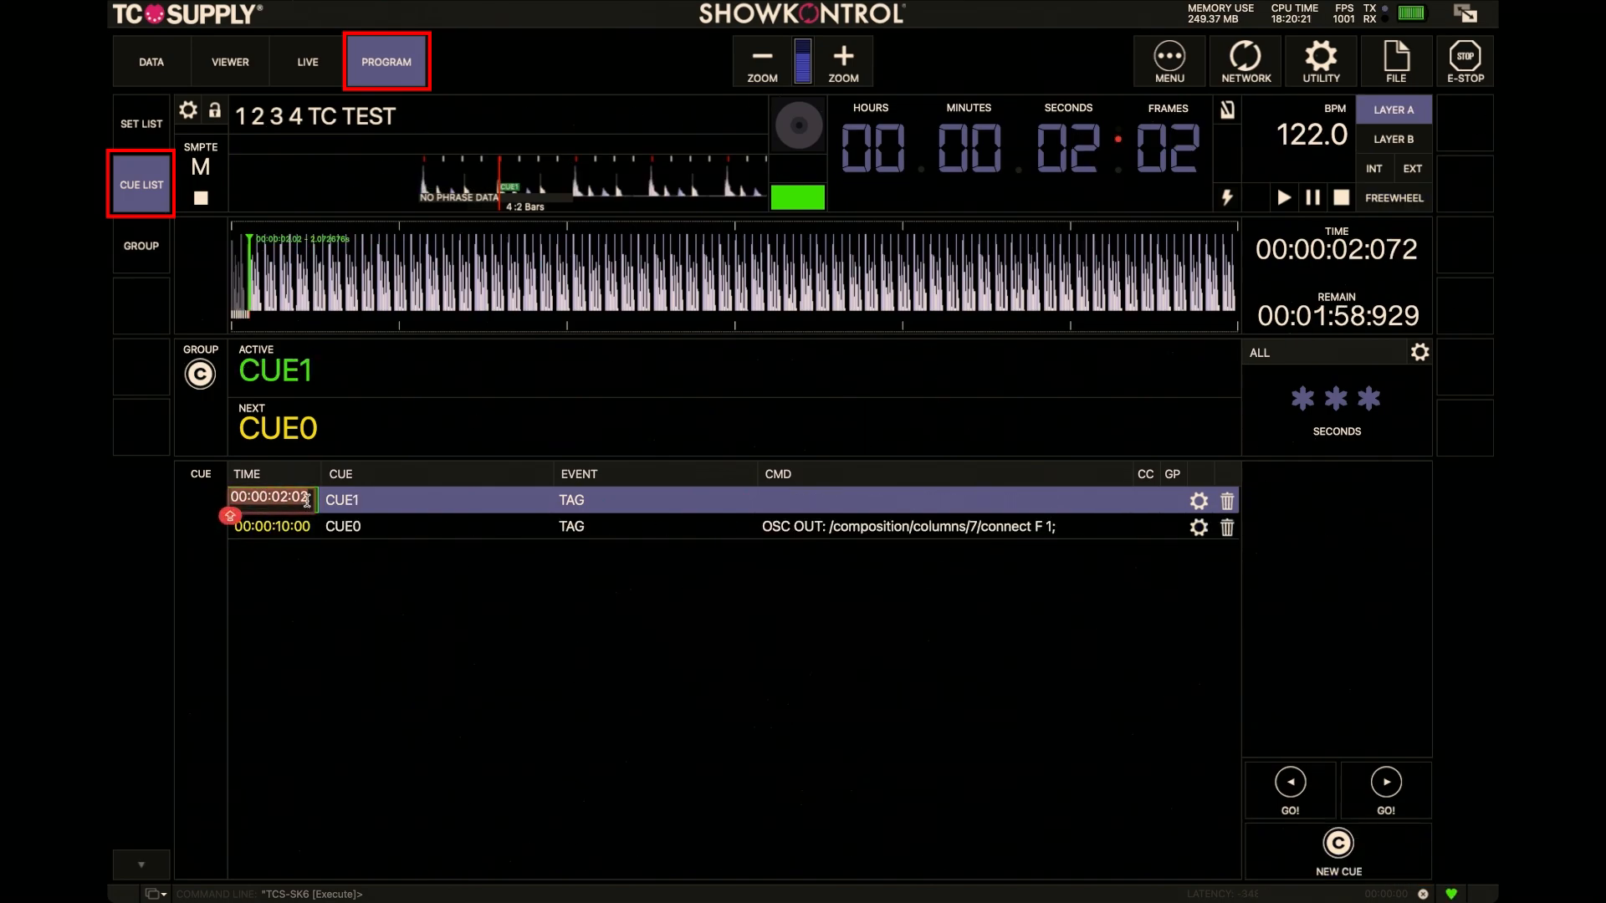
pyautogui.click(307, 500)
pyautogui.press('BackSpace')
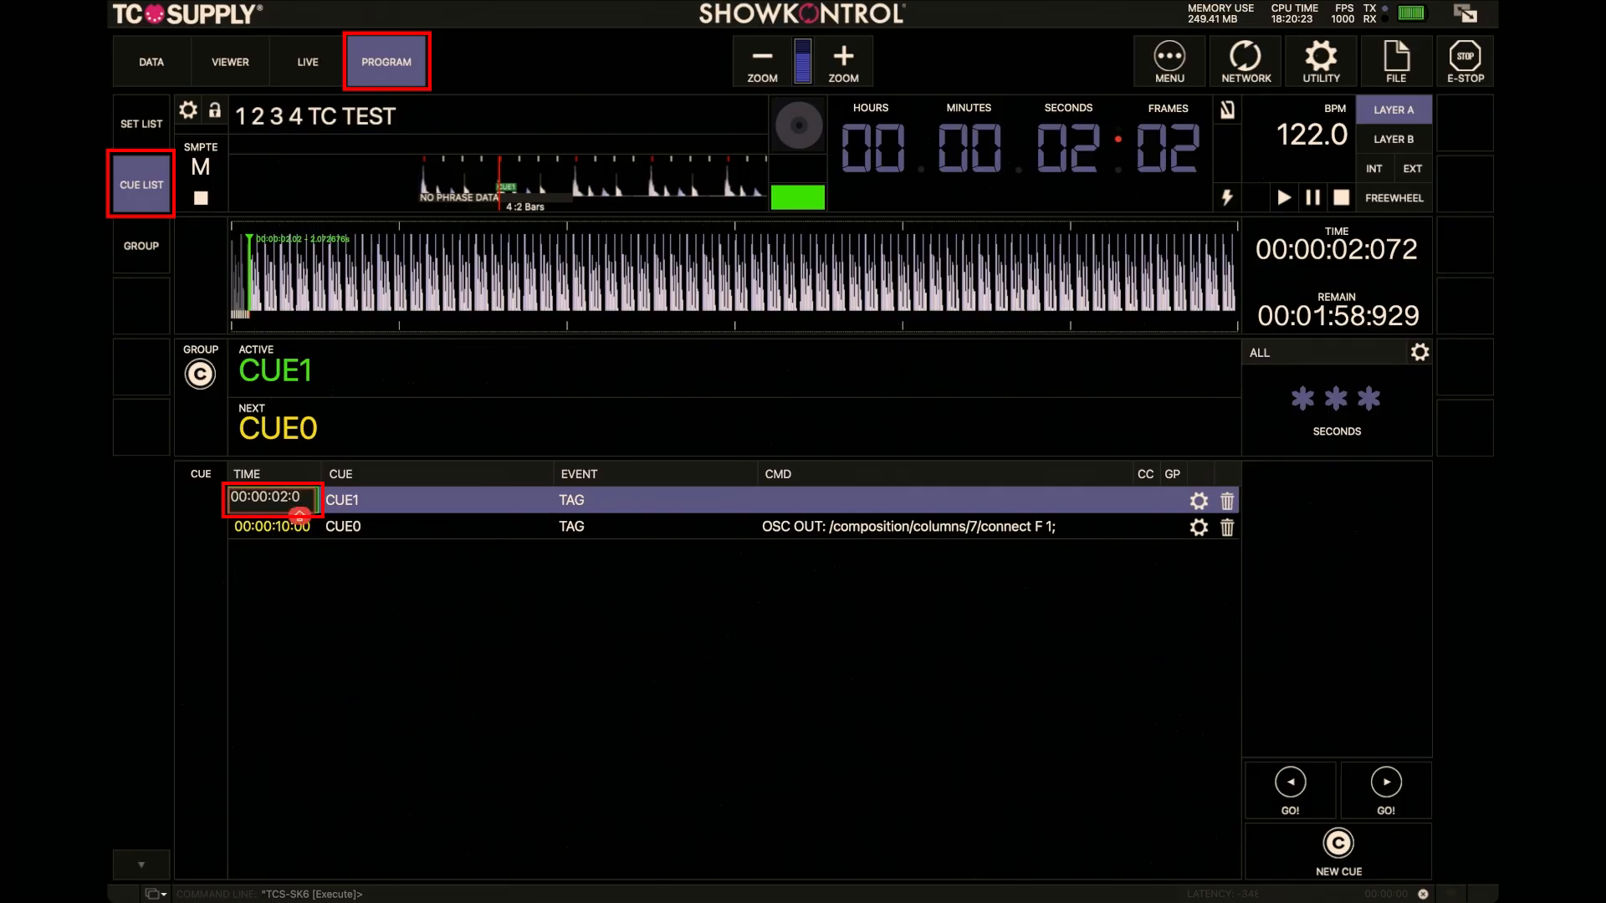
pyautogui.write('0')
pyautogui.press('Left')
pyautogui.press('Left')
pyautogui.press('Left')
pyautogui.press('BackSpace')
pyautogui.write('0')
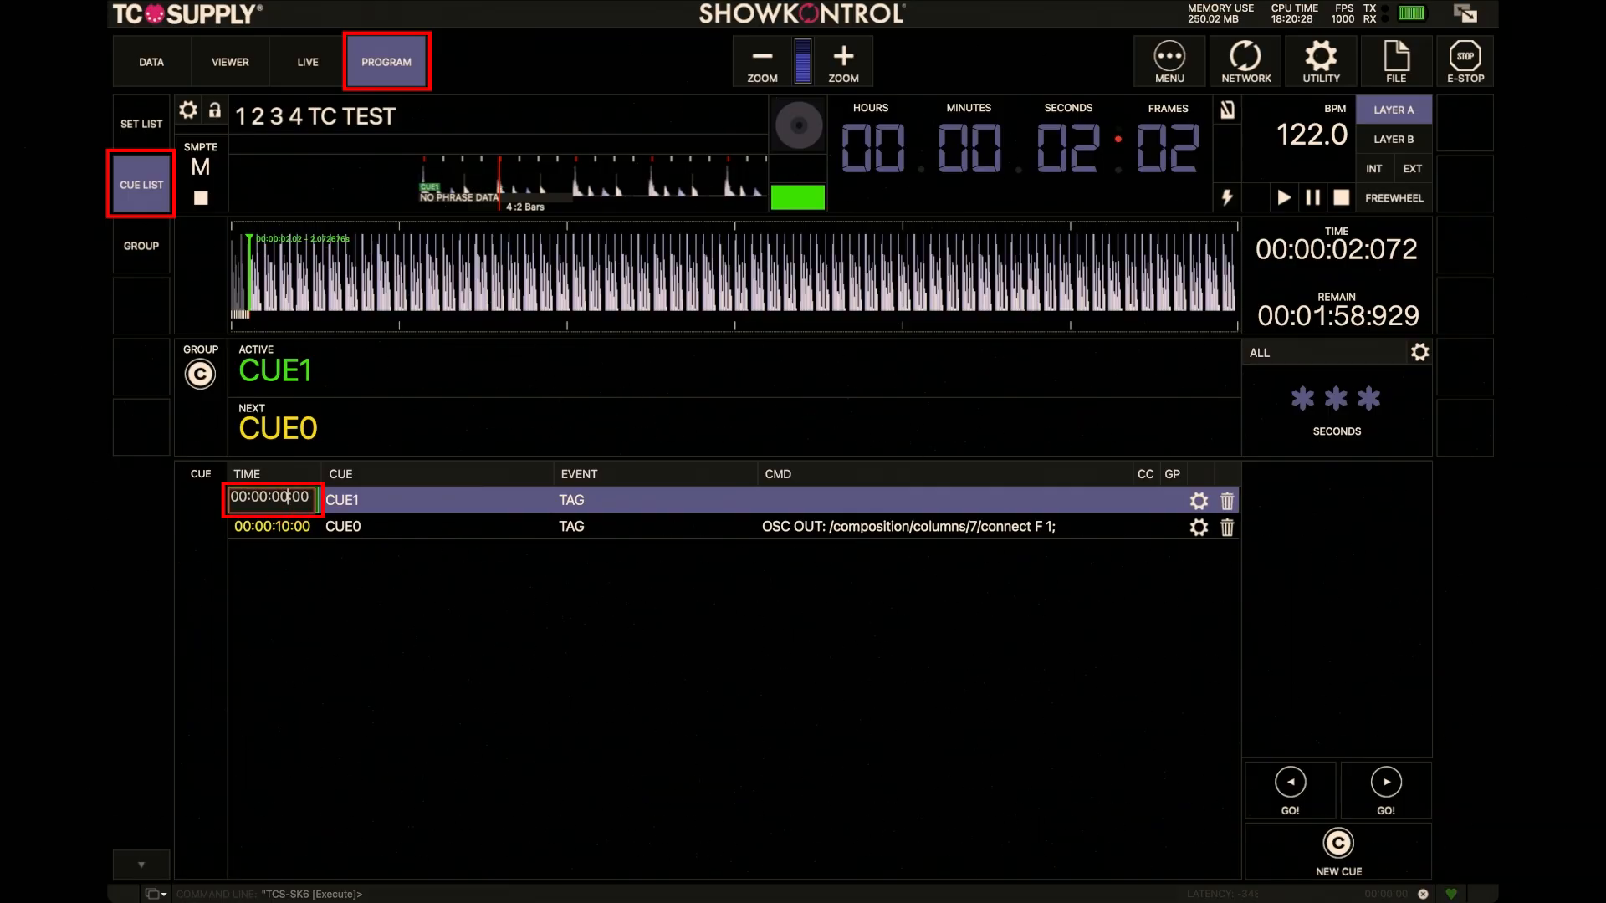
pyautogui.press('Return')
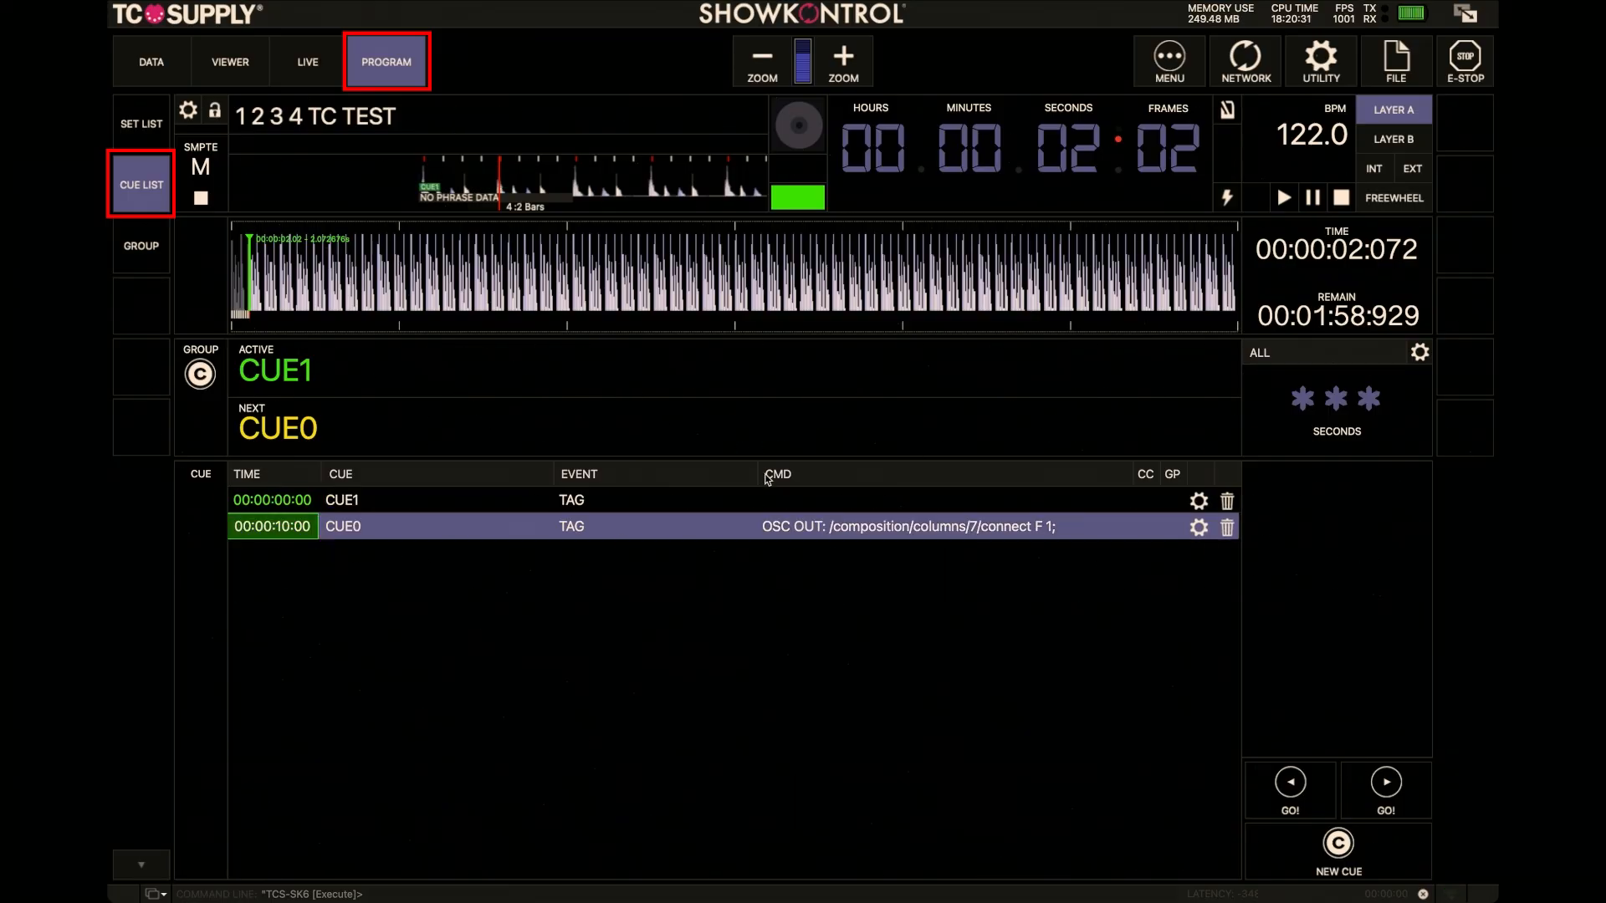
# - Select CUE1 and CUE0 alternately to compare their waveform positions, and check the live view before returning to the cue list
pyautogui.click(793, 499)
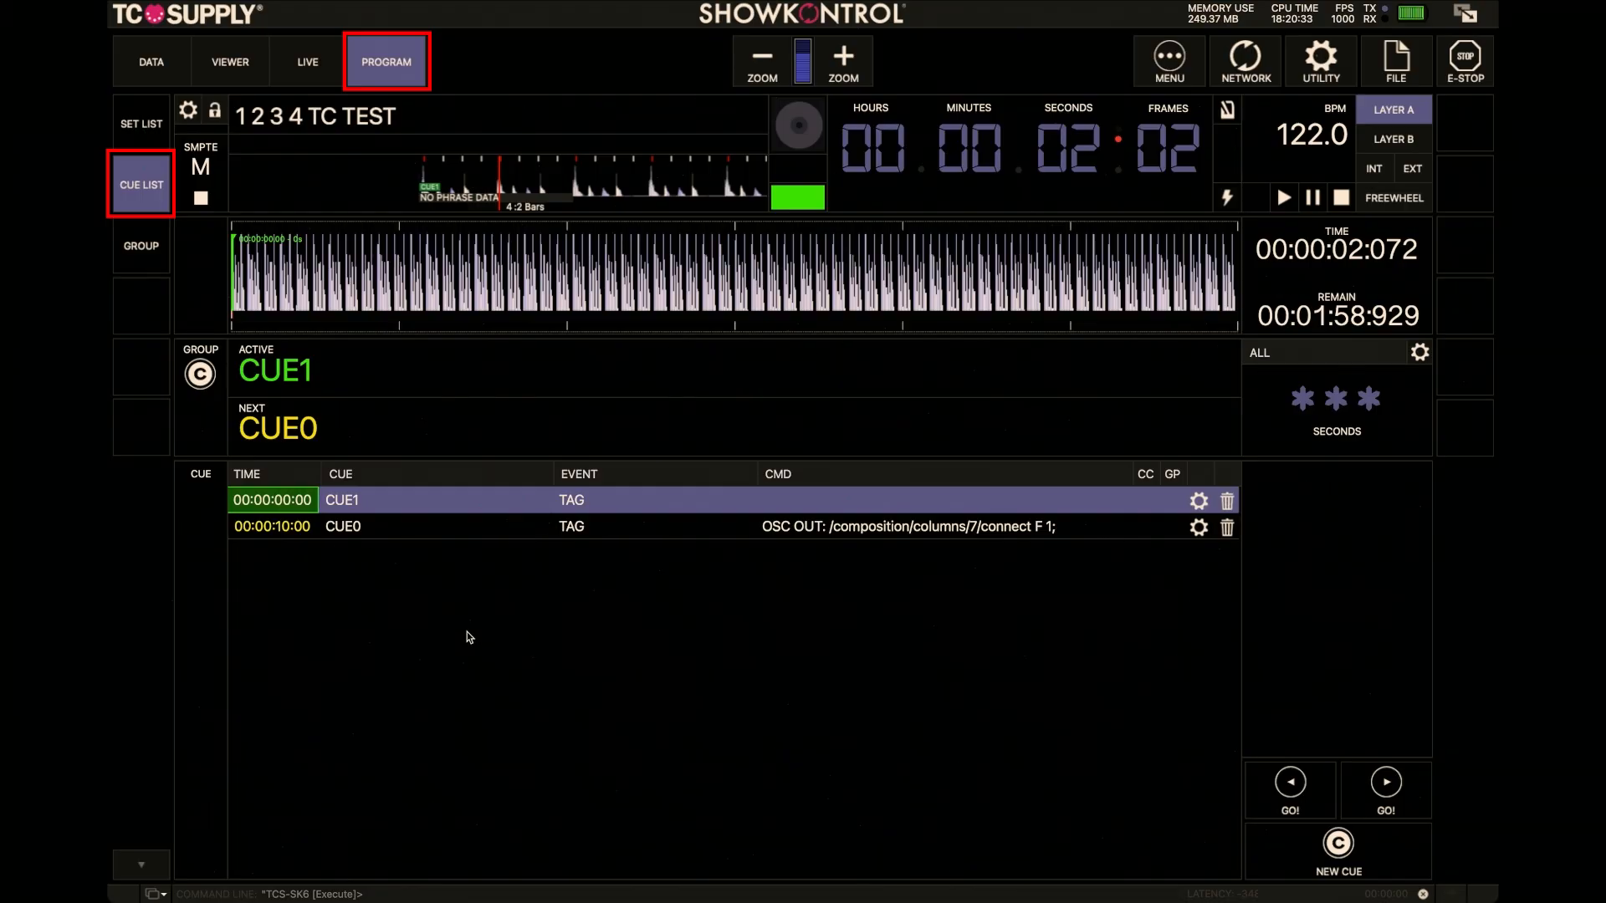
pyautogui.click(362, 529)
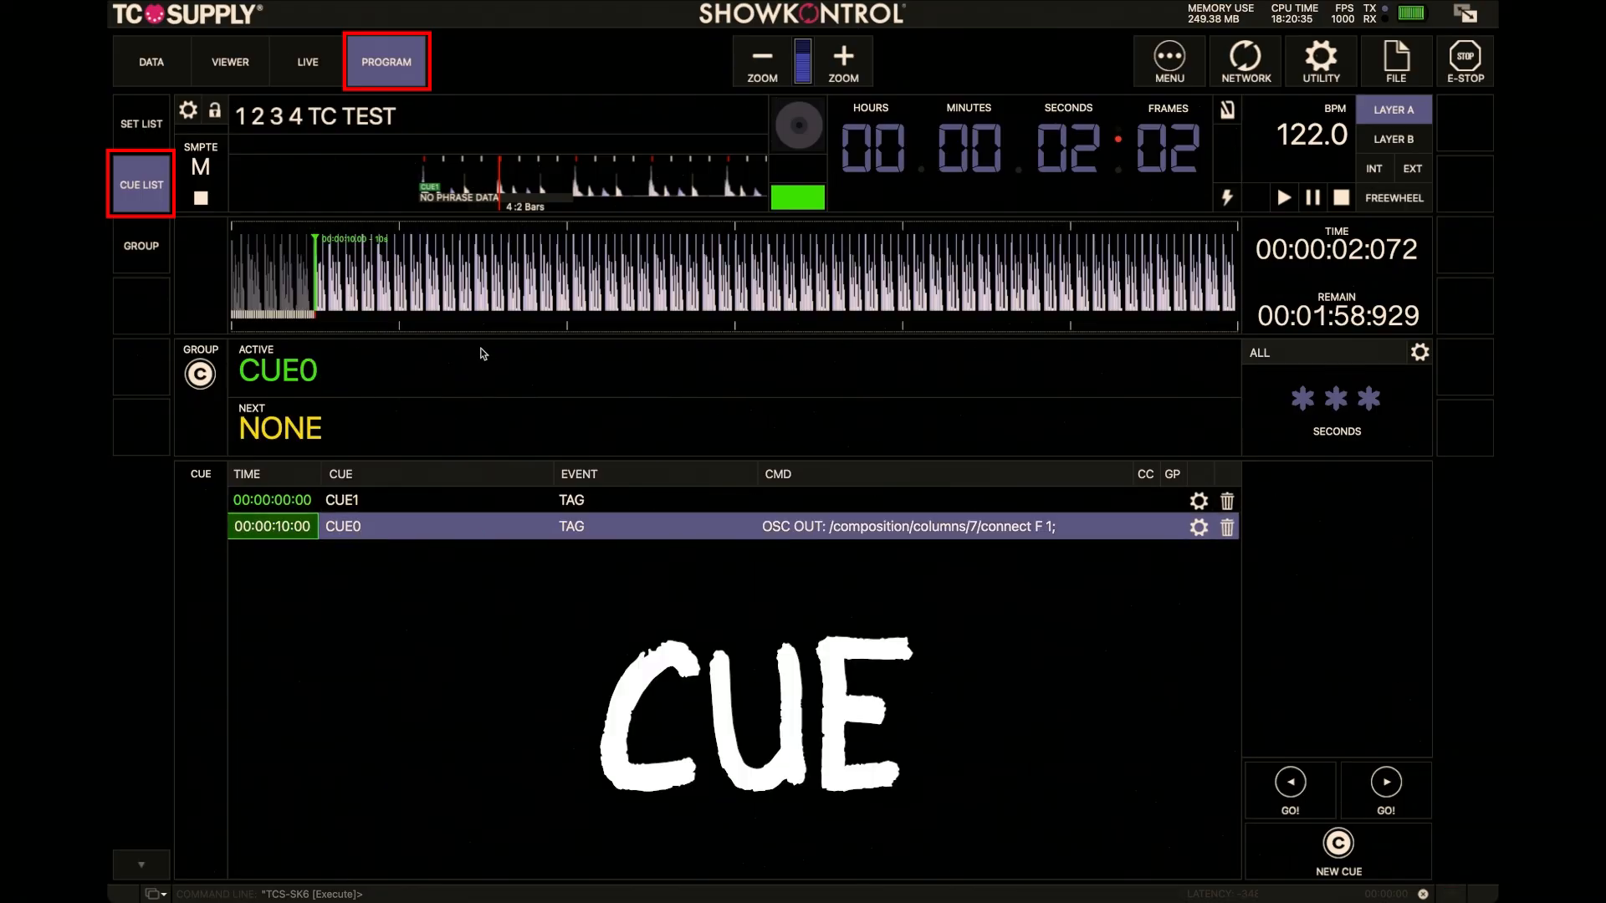
pyautogui.click(332, 498)
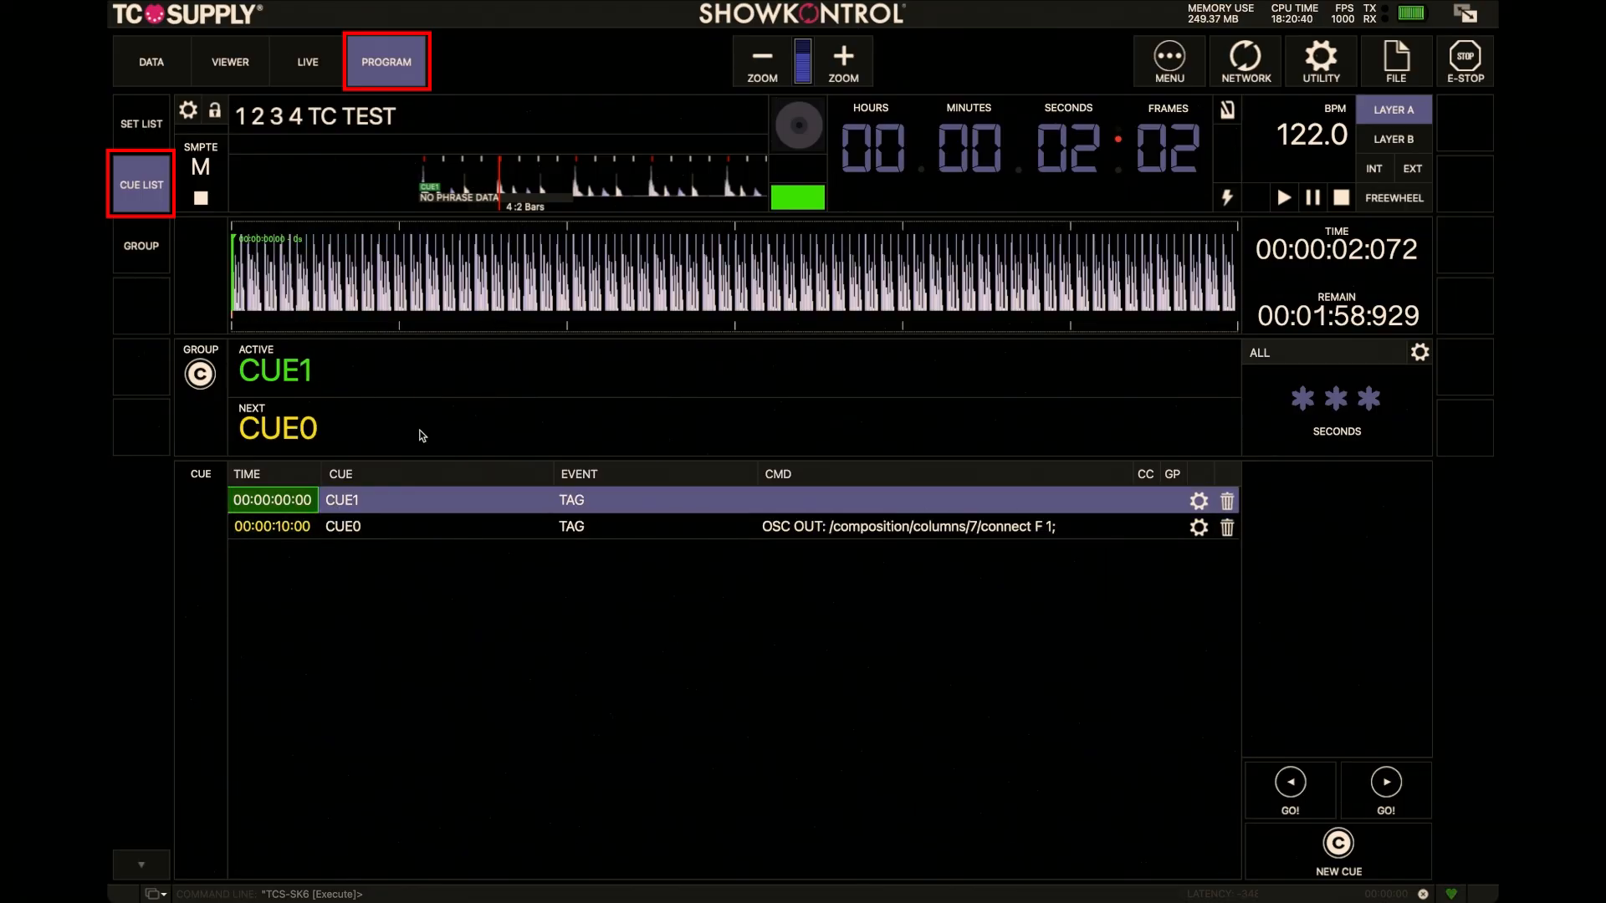
pyautogui.click(299, 46)
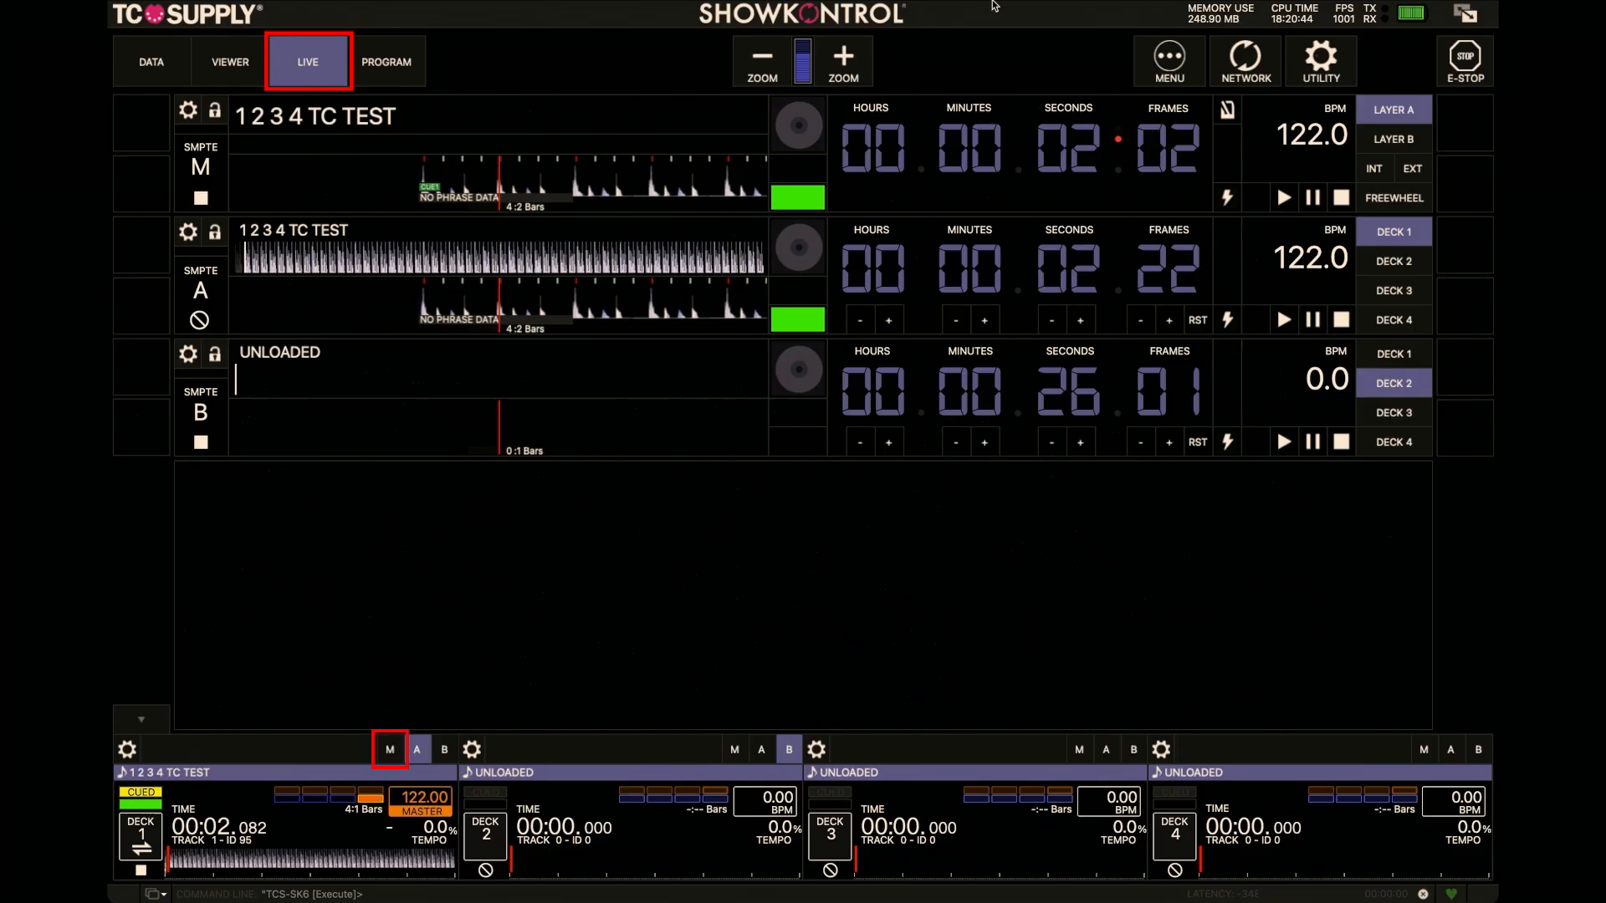
pyautogui.click(387, 62)
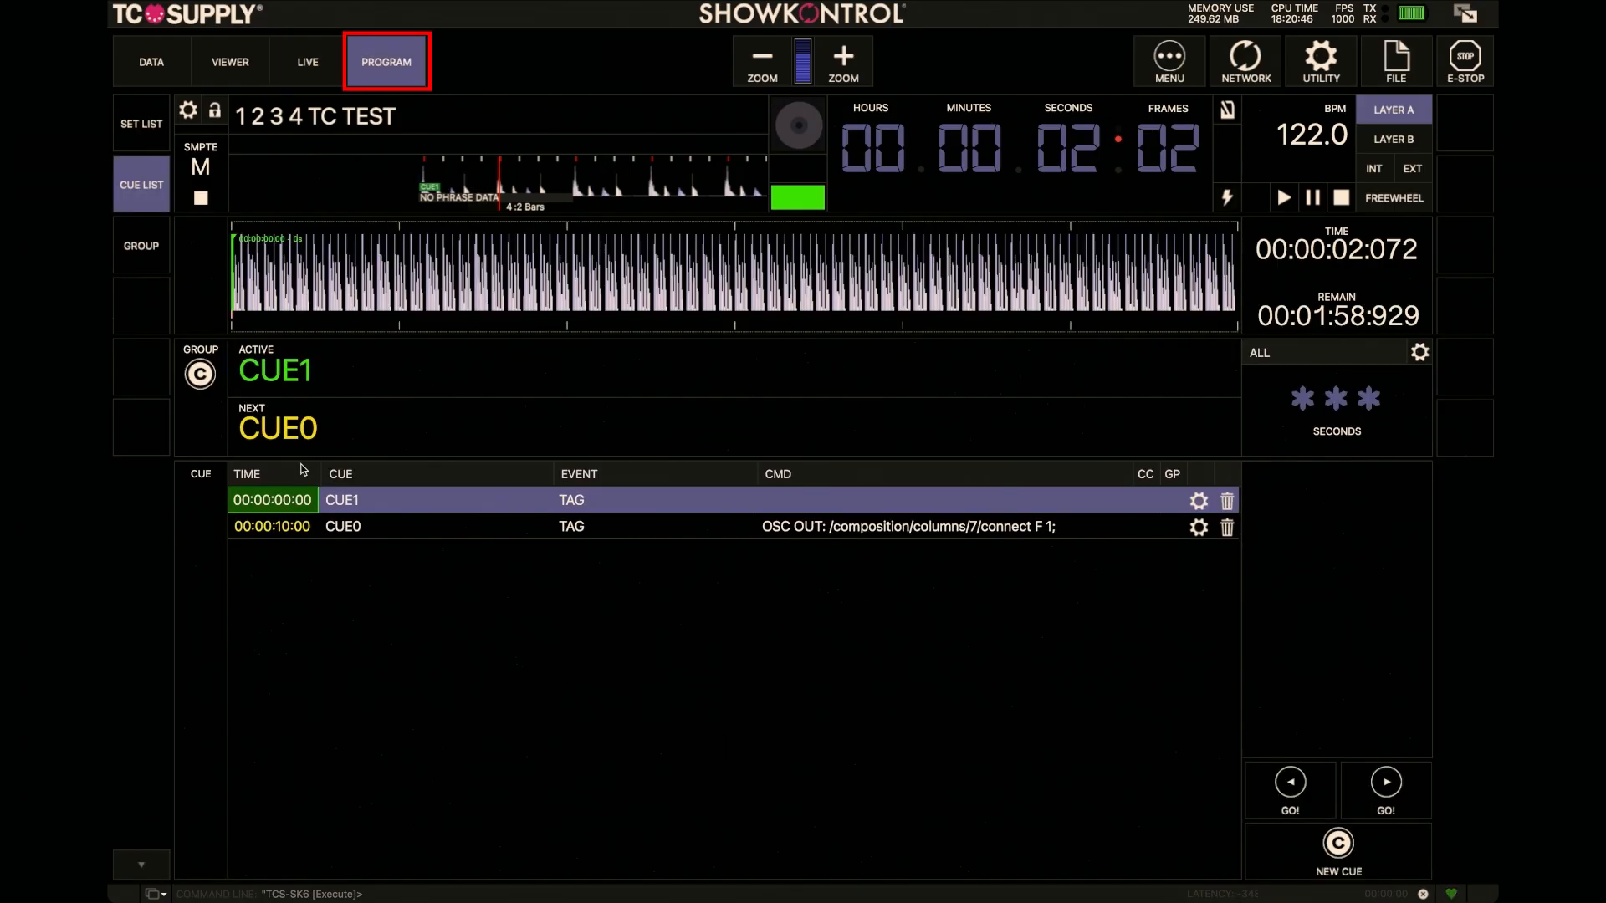
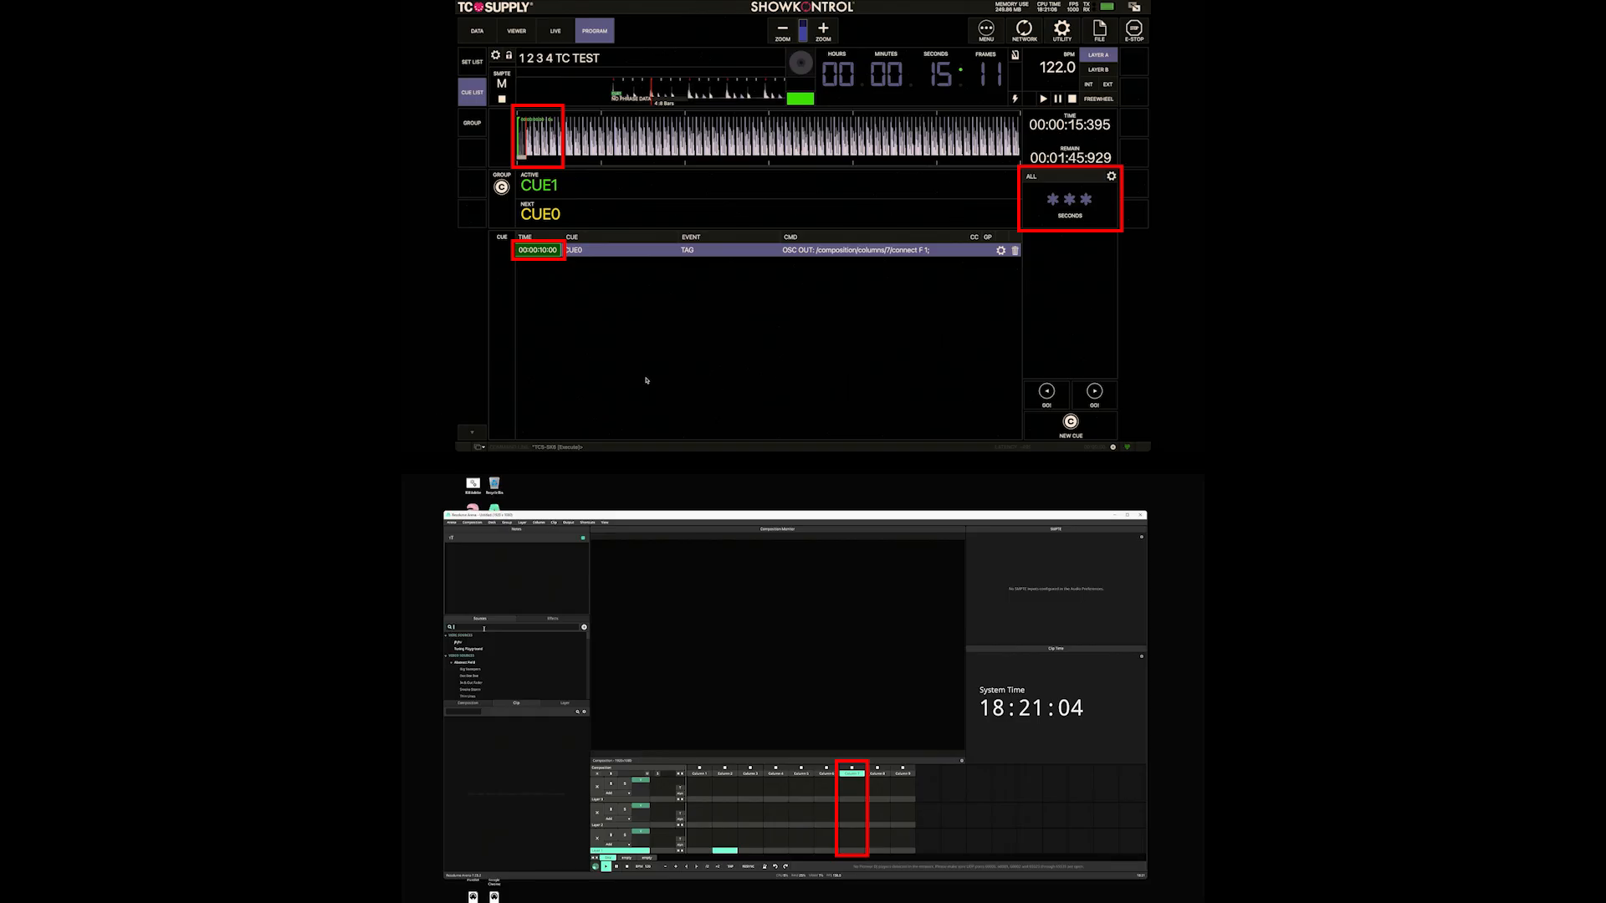
# - Place a Solid Color source in Layer 2 of Resolume's Column 7 and trigger the layer's empty slots in Columns 8 and 2
pyautogui.write('solid')
pyautogui.moveTo(457, 635); pyautogui.dragTo(854, 814)
pyautogui.click(878, 811)
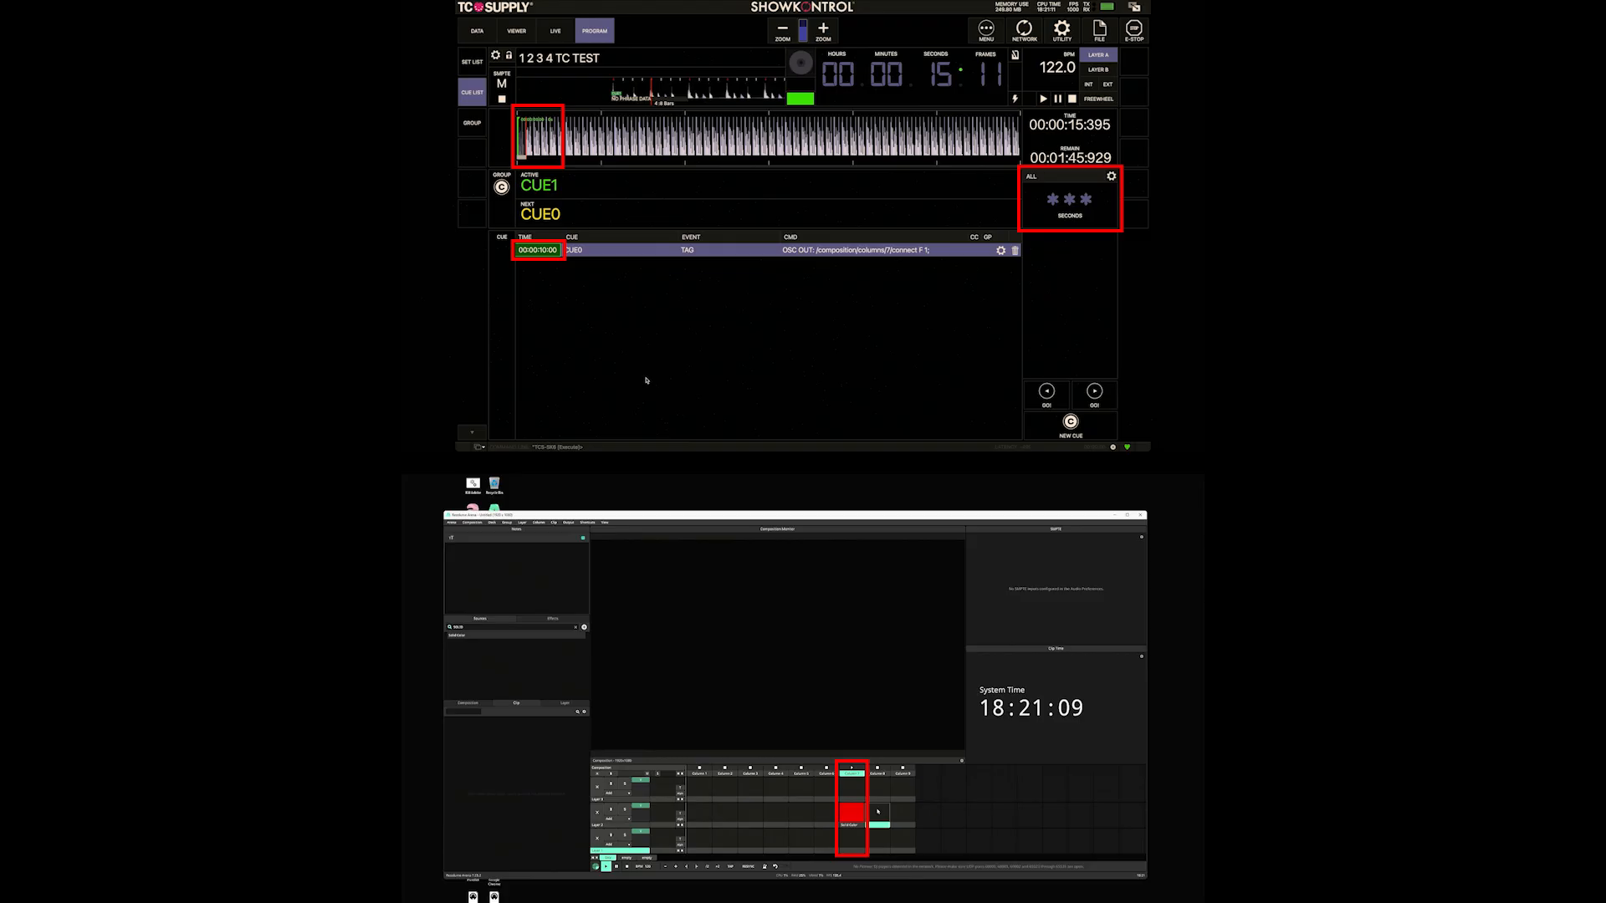
pyautogui.click(718, 815)
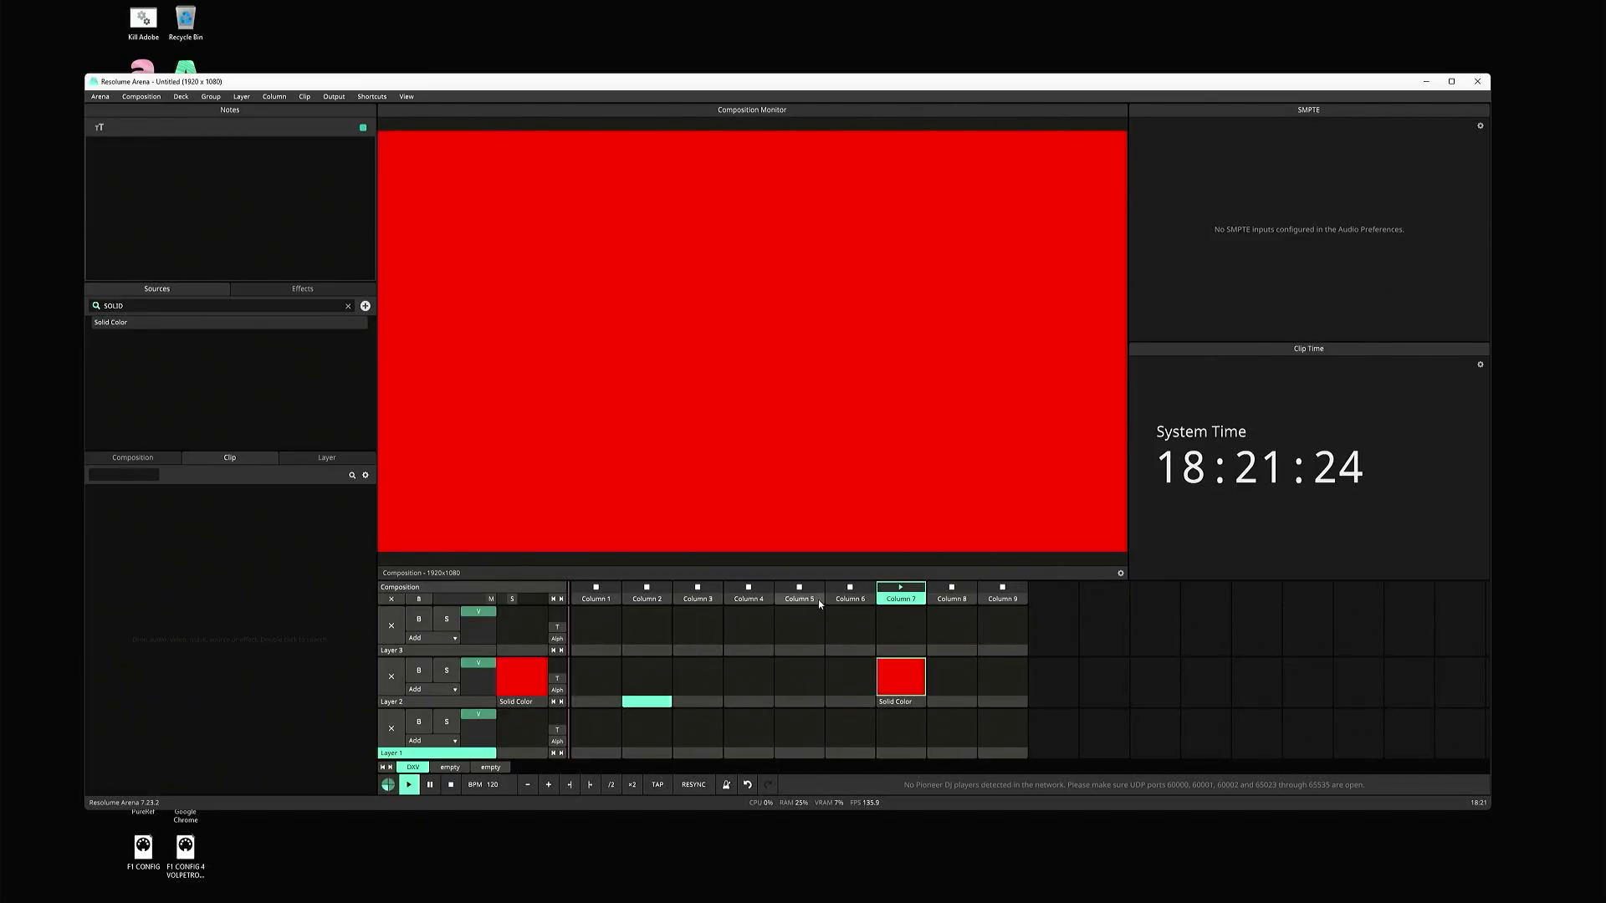
# - View Resolume's OSC shortcut mapping over the clip grid and return to the normal view
pyautogui.hotkey('ctrl', 'shift', 'o')
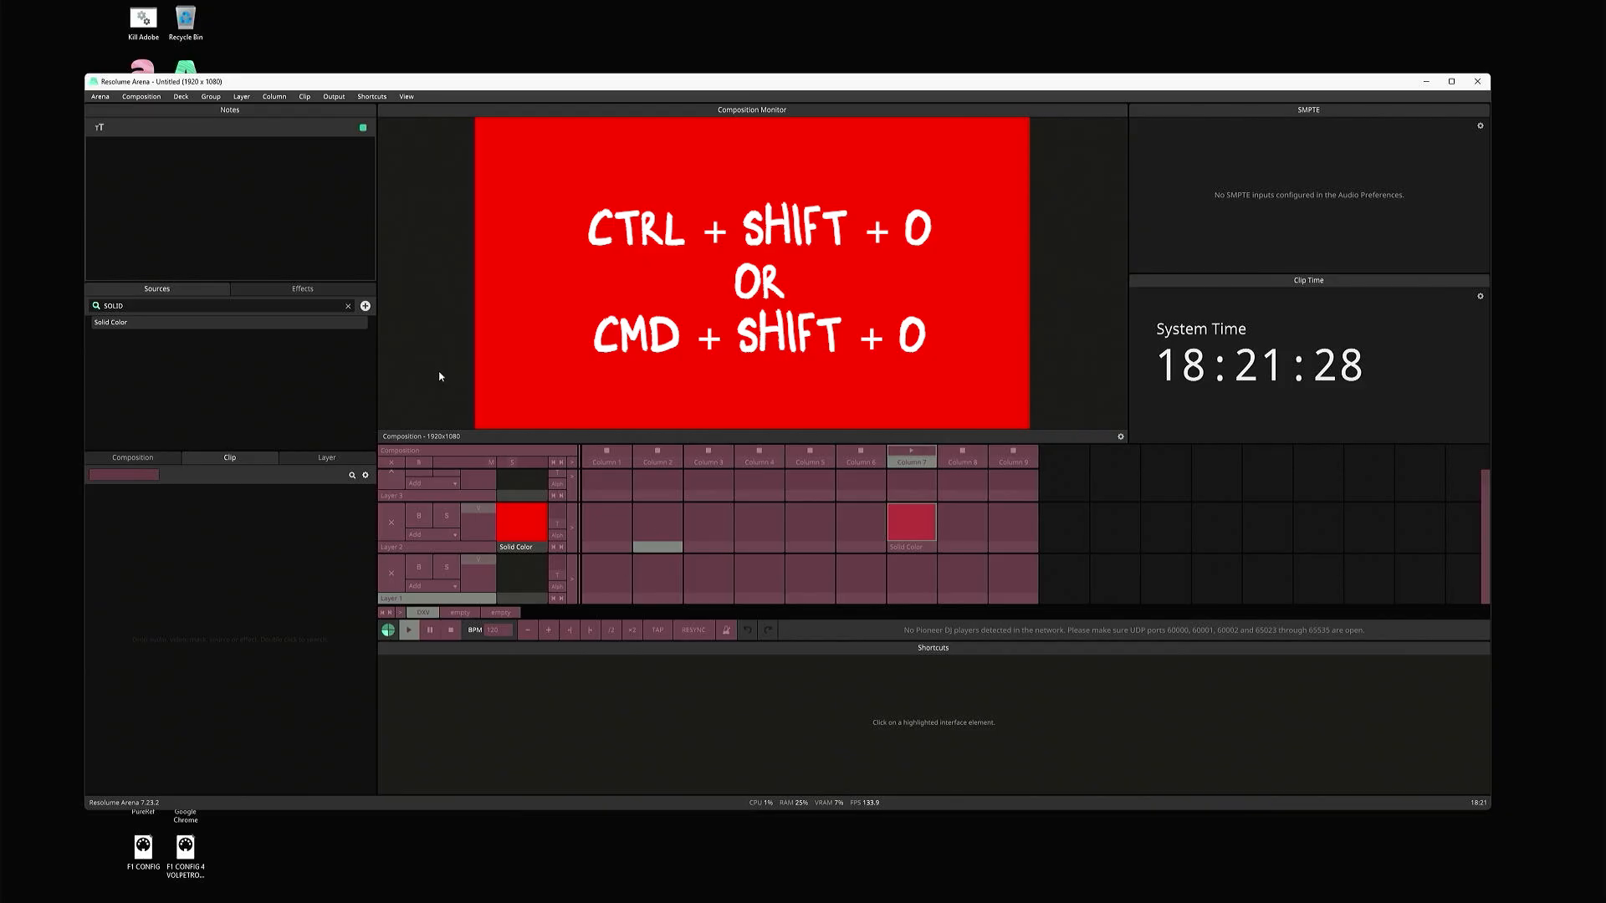
pyautogui.scroll(2, 641, 530)
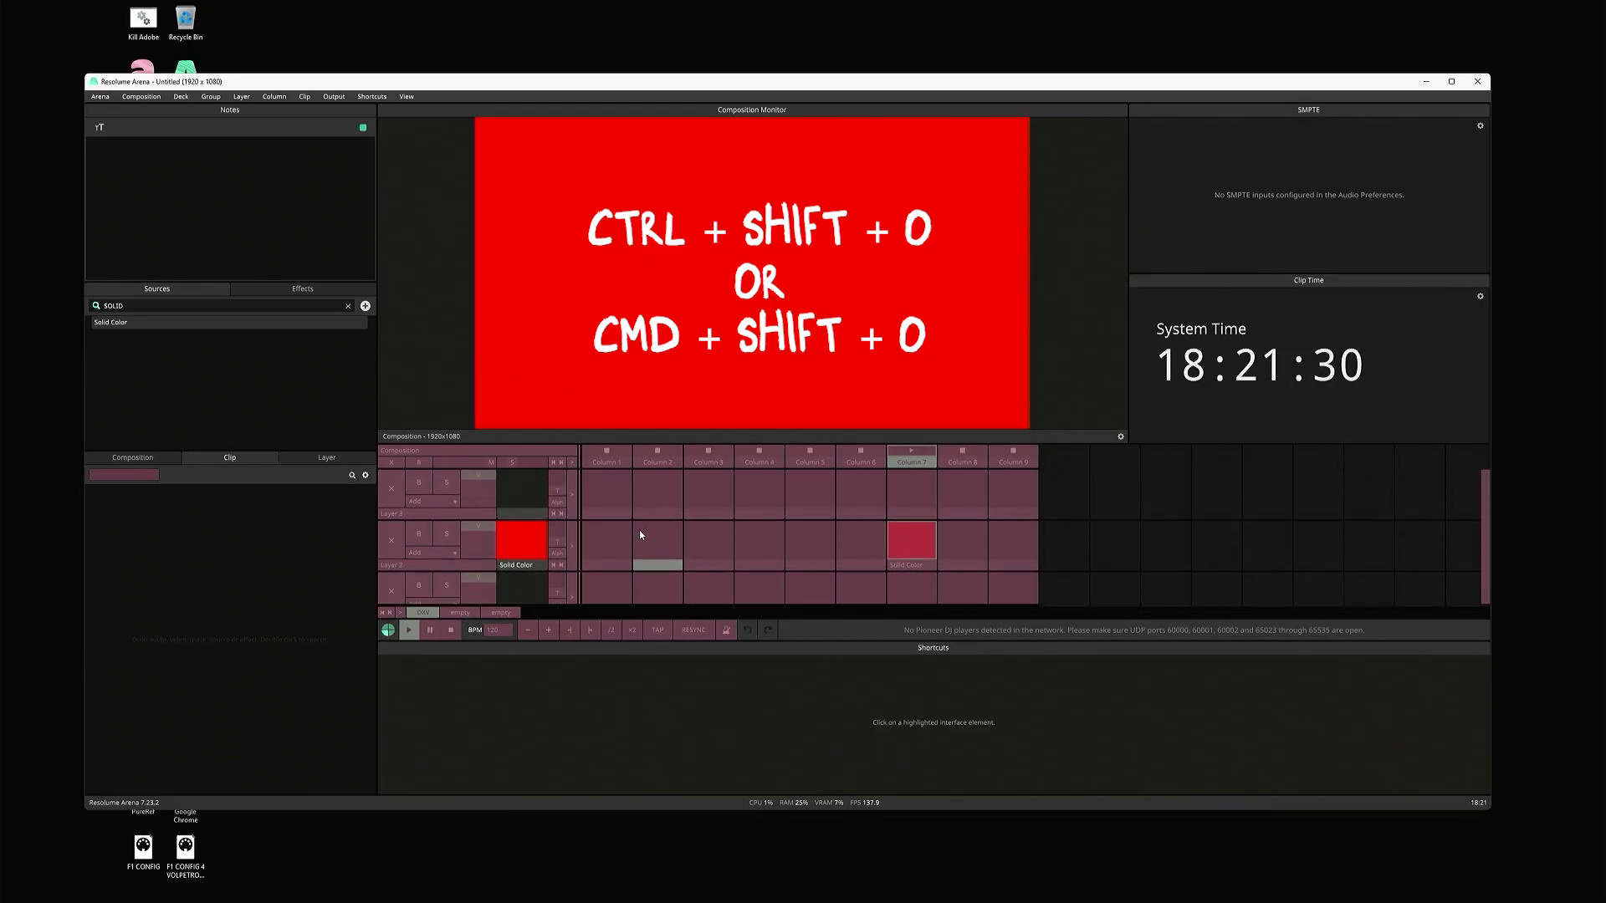
pyautogui.hotkey('ctrl', 'shift', 'o')
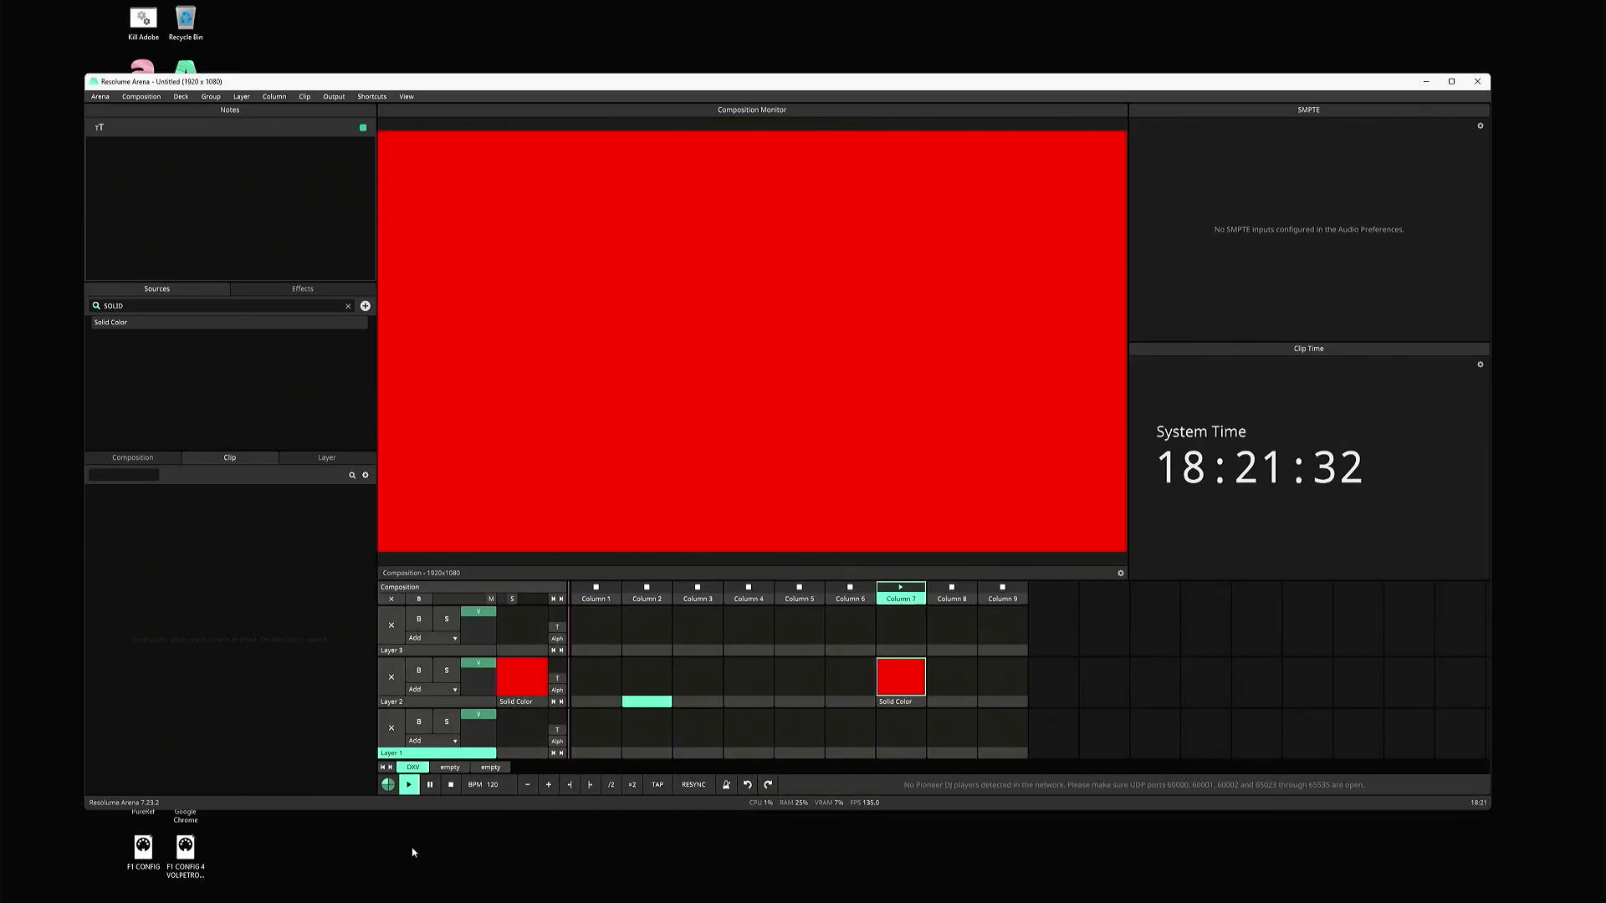
# - Place the 1 2 3 4 TC TEST video from the DXV folder in Layer 2 of Column 2, then clear the layer's output
pyautogui.moveTo(311, 888)
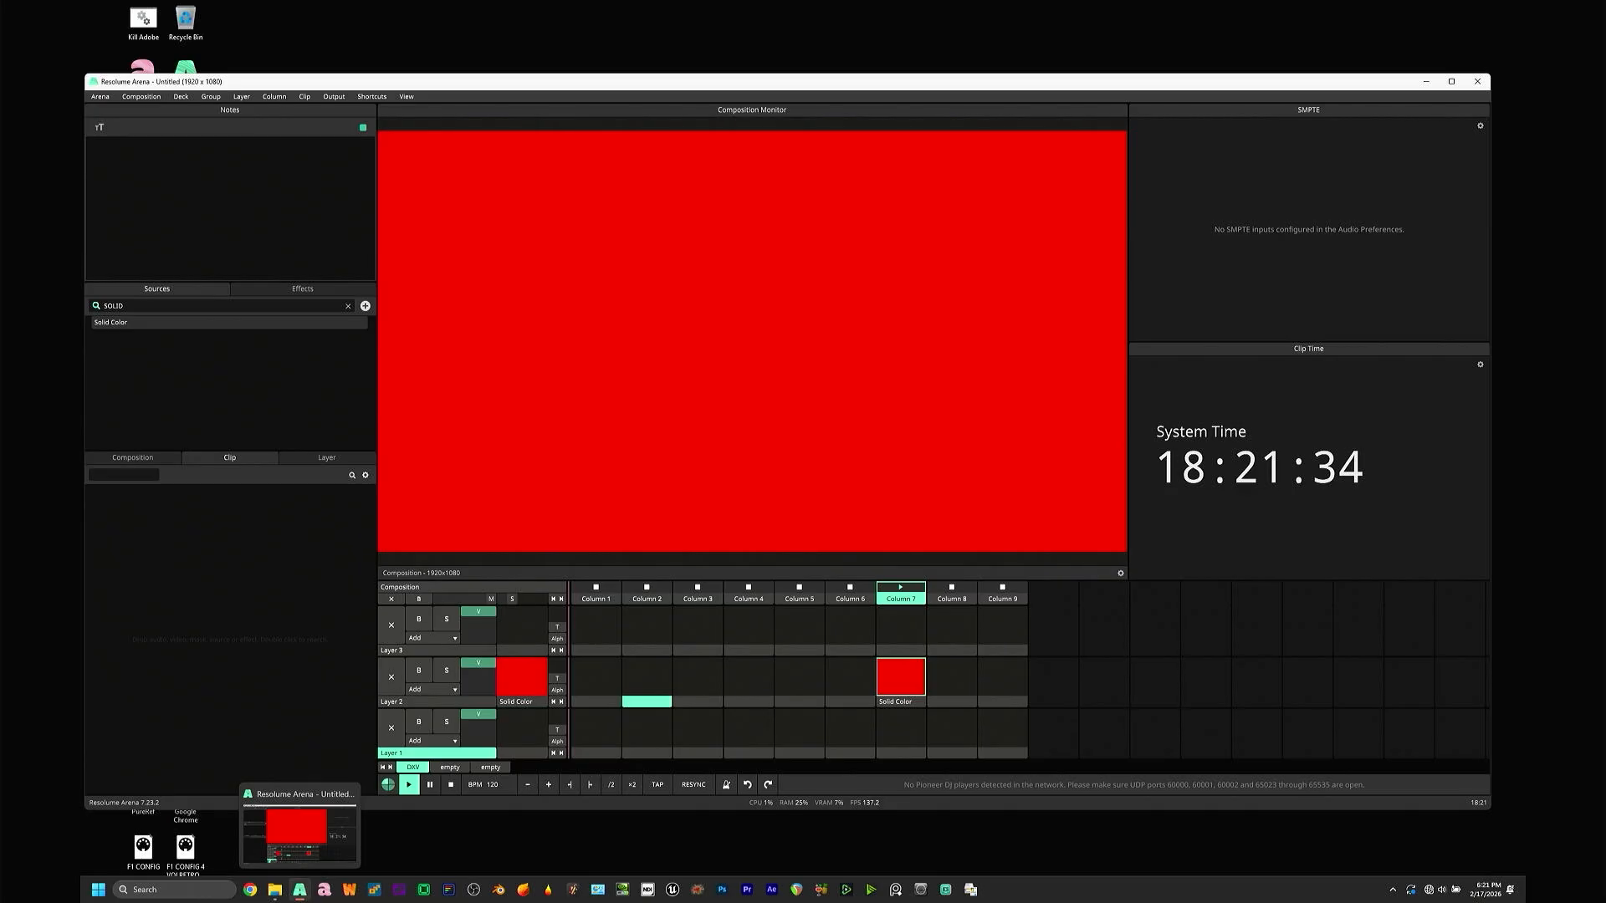
pyautogui.click(274, 889)
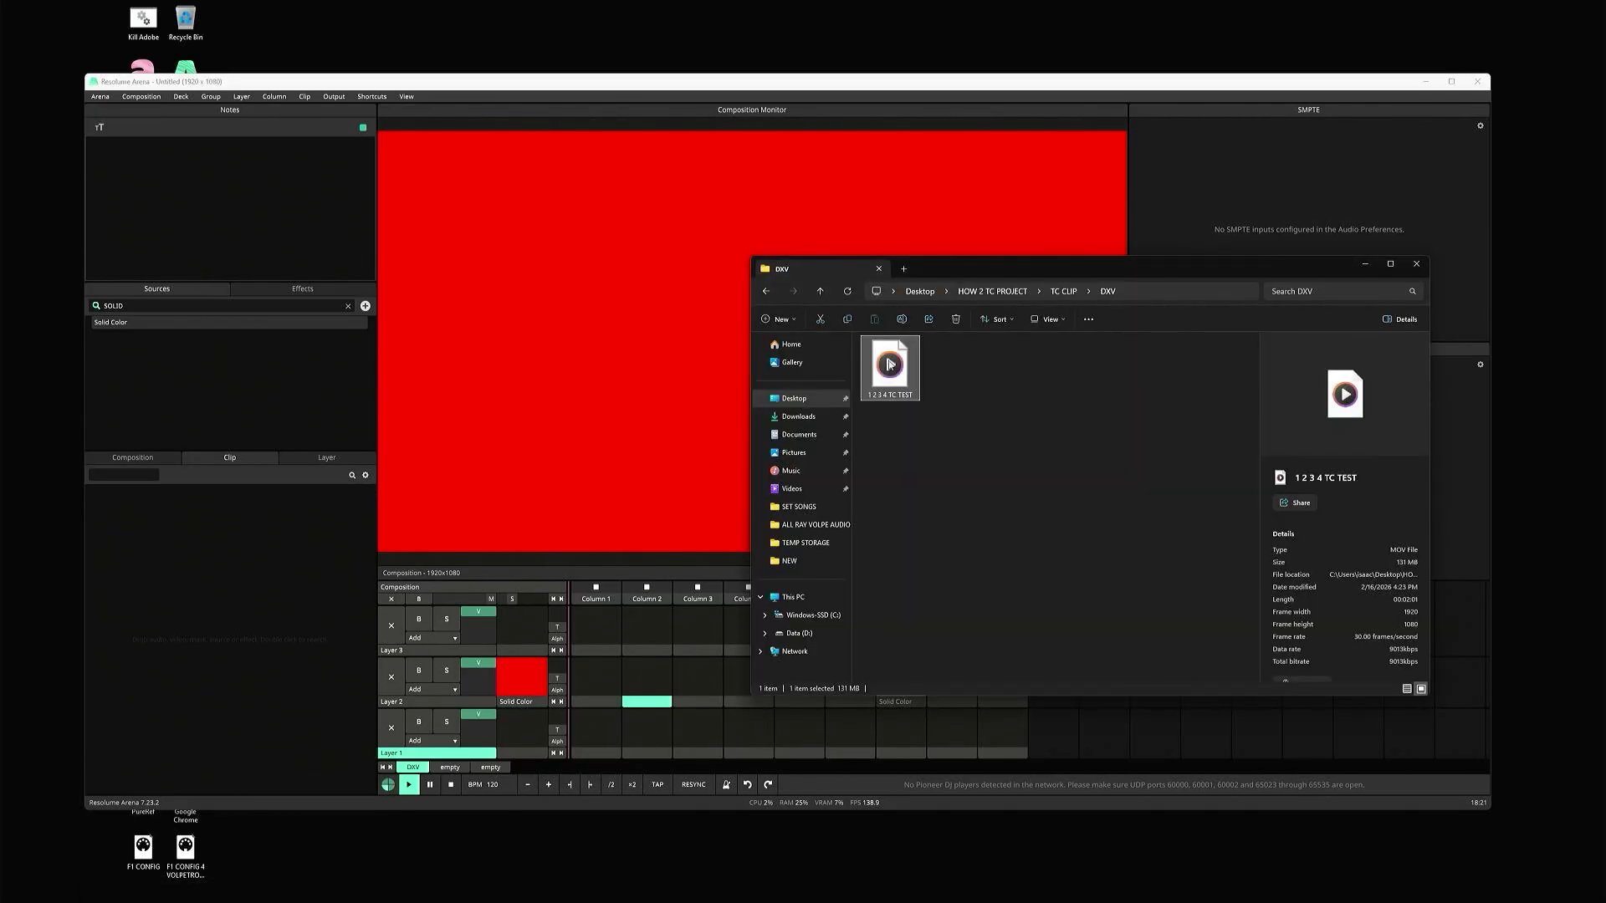
pyautogui.moveTo(659, 669); pyautogui.dragTo(657, 671)
pyautogui.click(658, 670)
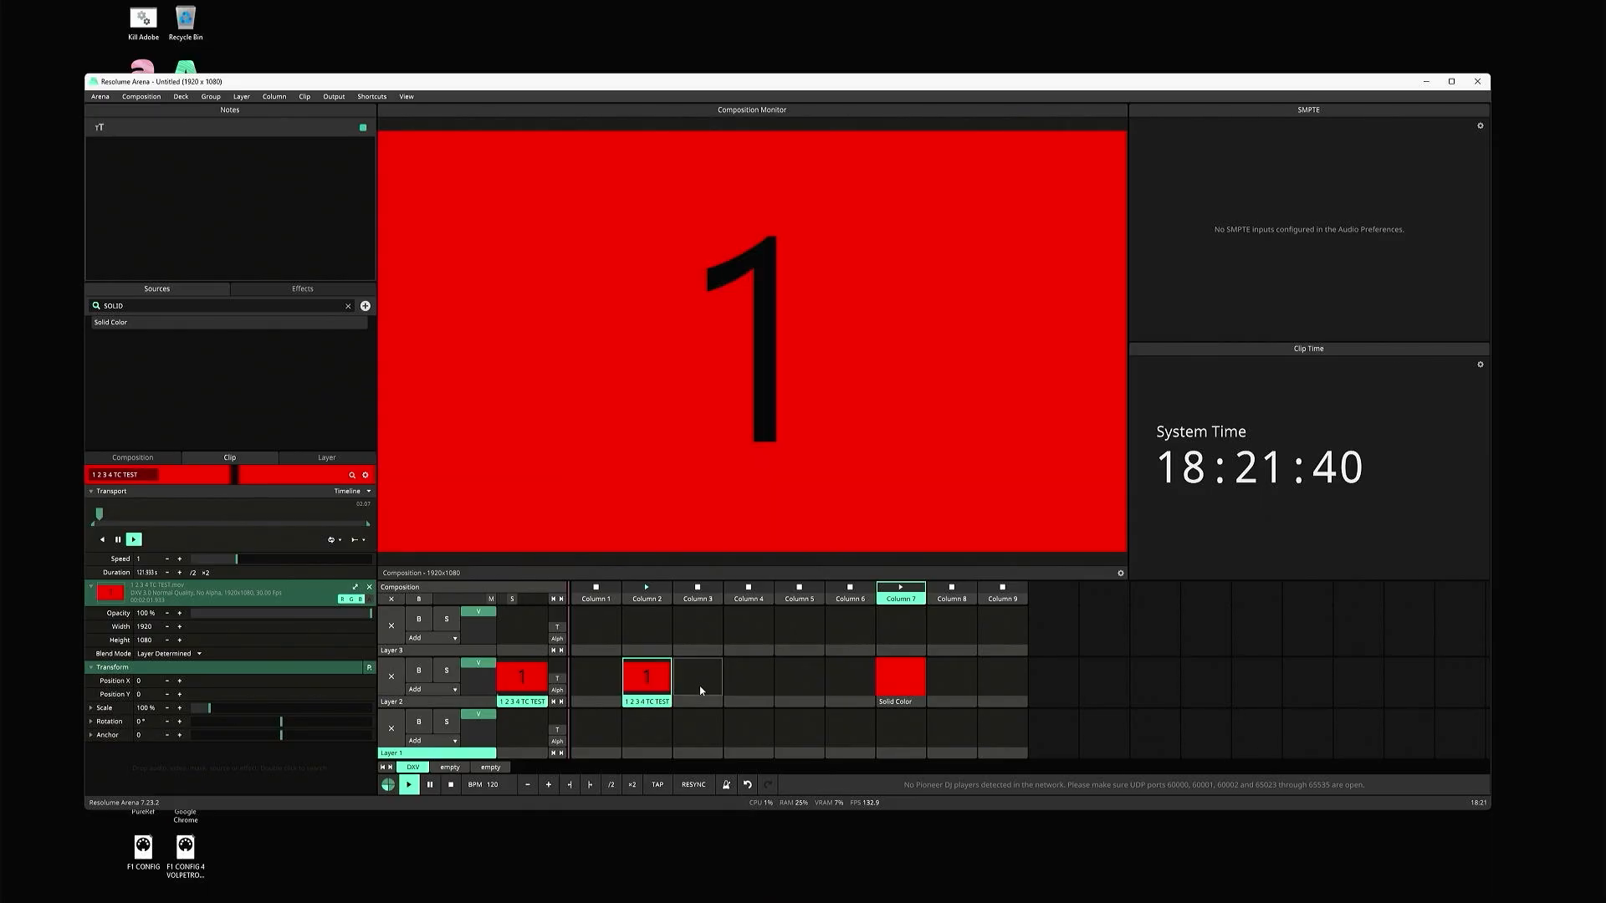
pyautogui.click(701, 690)
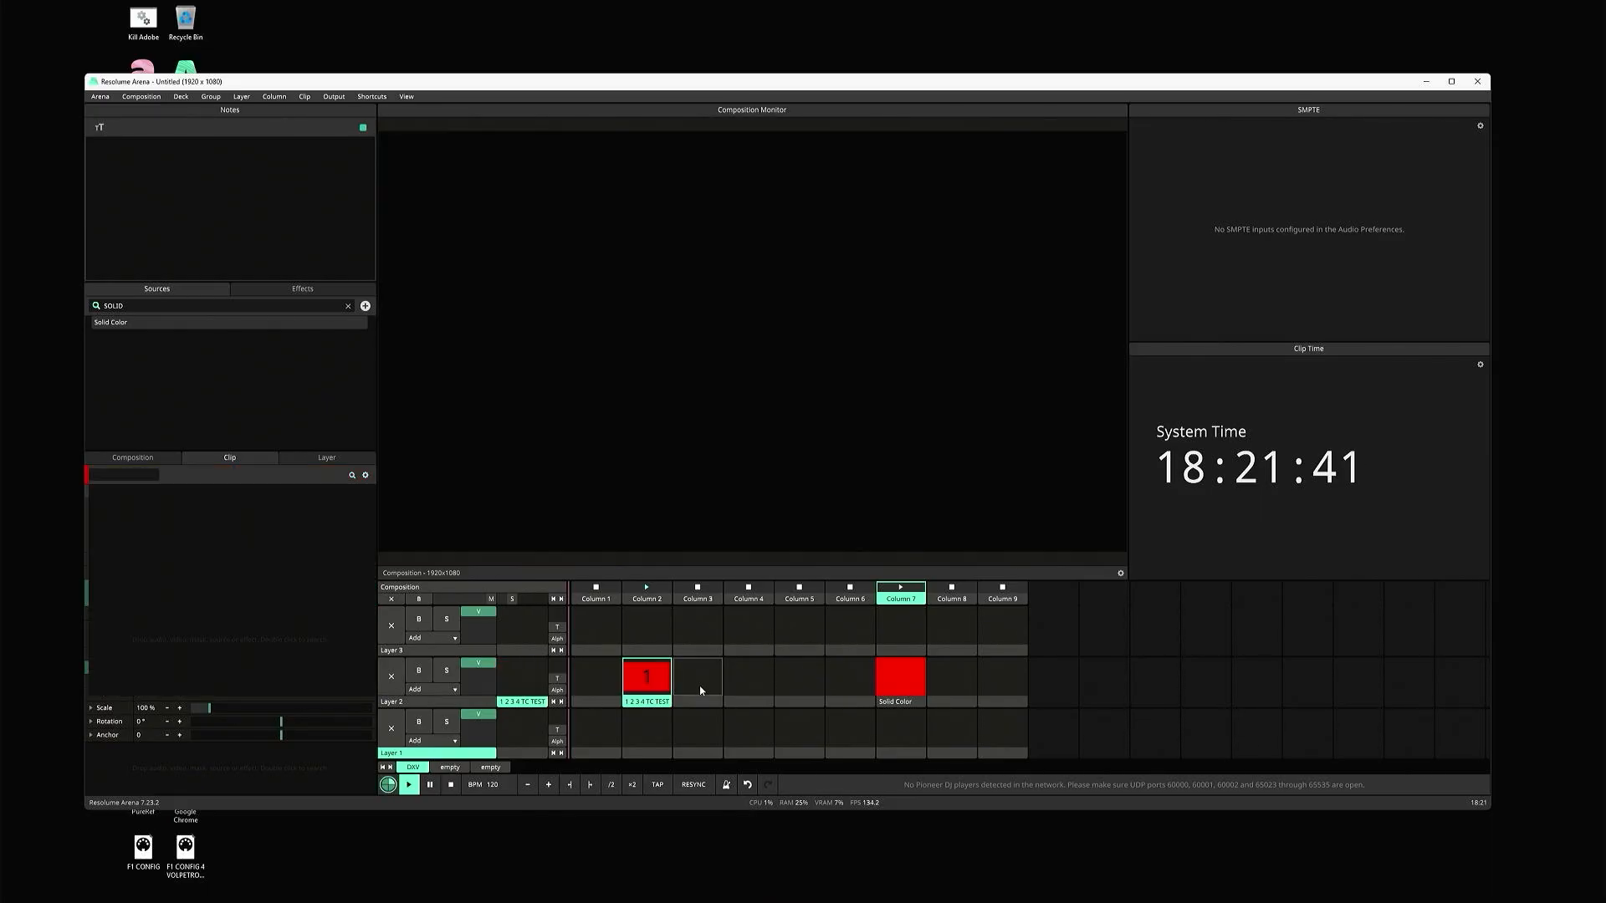
# - Trigger Column 7's Solid Color, add a Text Animator effect clip above it in Layer 3, and set its text to 1
pyautogui.click(902, 674)
pyautogui.click(284, 290)
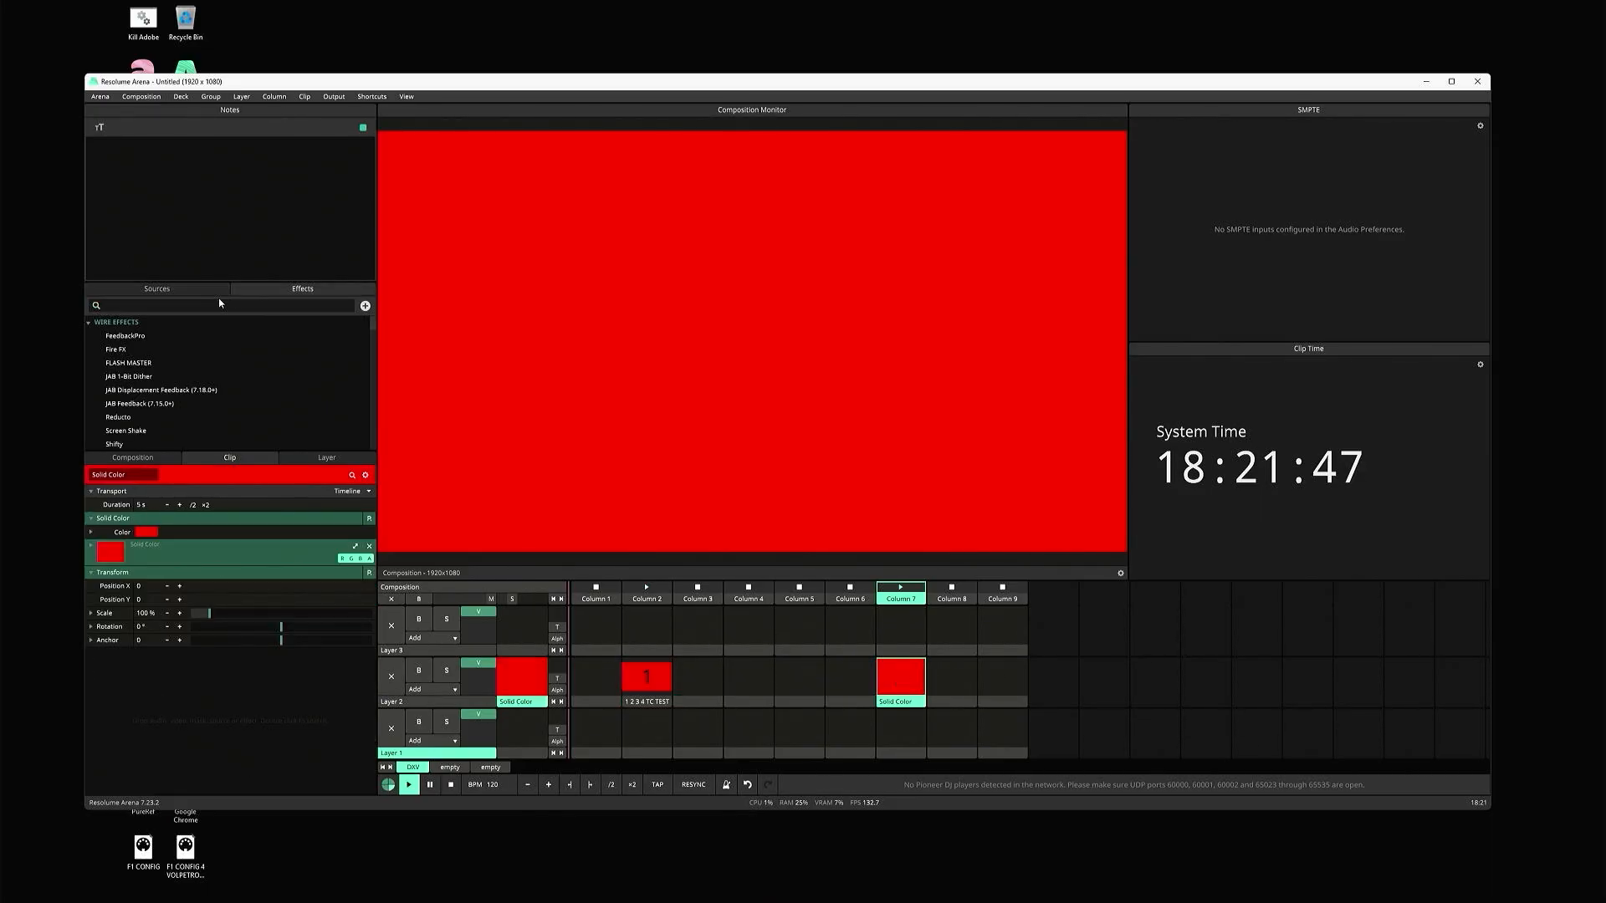
pyautogui.click(205, 304)
pyautogui.write('text')
pyautogui.moveTo(159, 323); pyautogui.dragTo(900, 627)
pyautogui.doubleClick(159, 657)
pyautogui.write('1')
# - Make the Column 7 Text Animator's text black and enlarge it to size 7.23
pyautogui.click(147, 722)
pyautogui.click(137, 752)
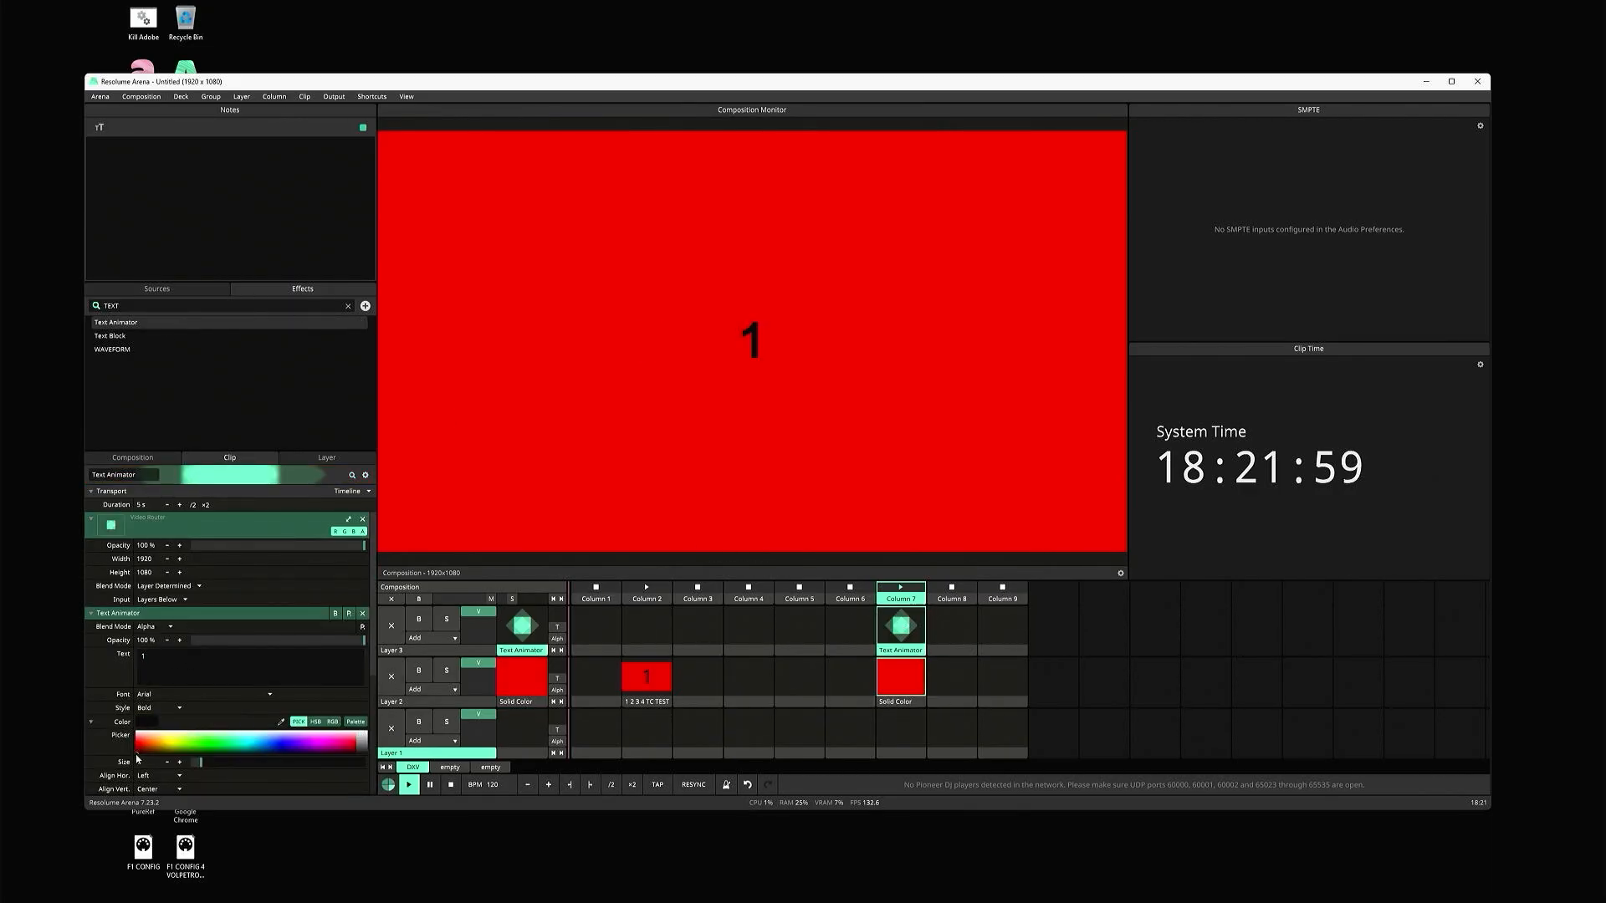
pyautogui.moveTo(201, 762); pyautogui.dragTo(313, 763)
pyautogui.click(901, 701)
pyautogui.click(902, 648)
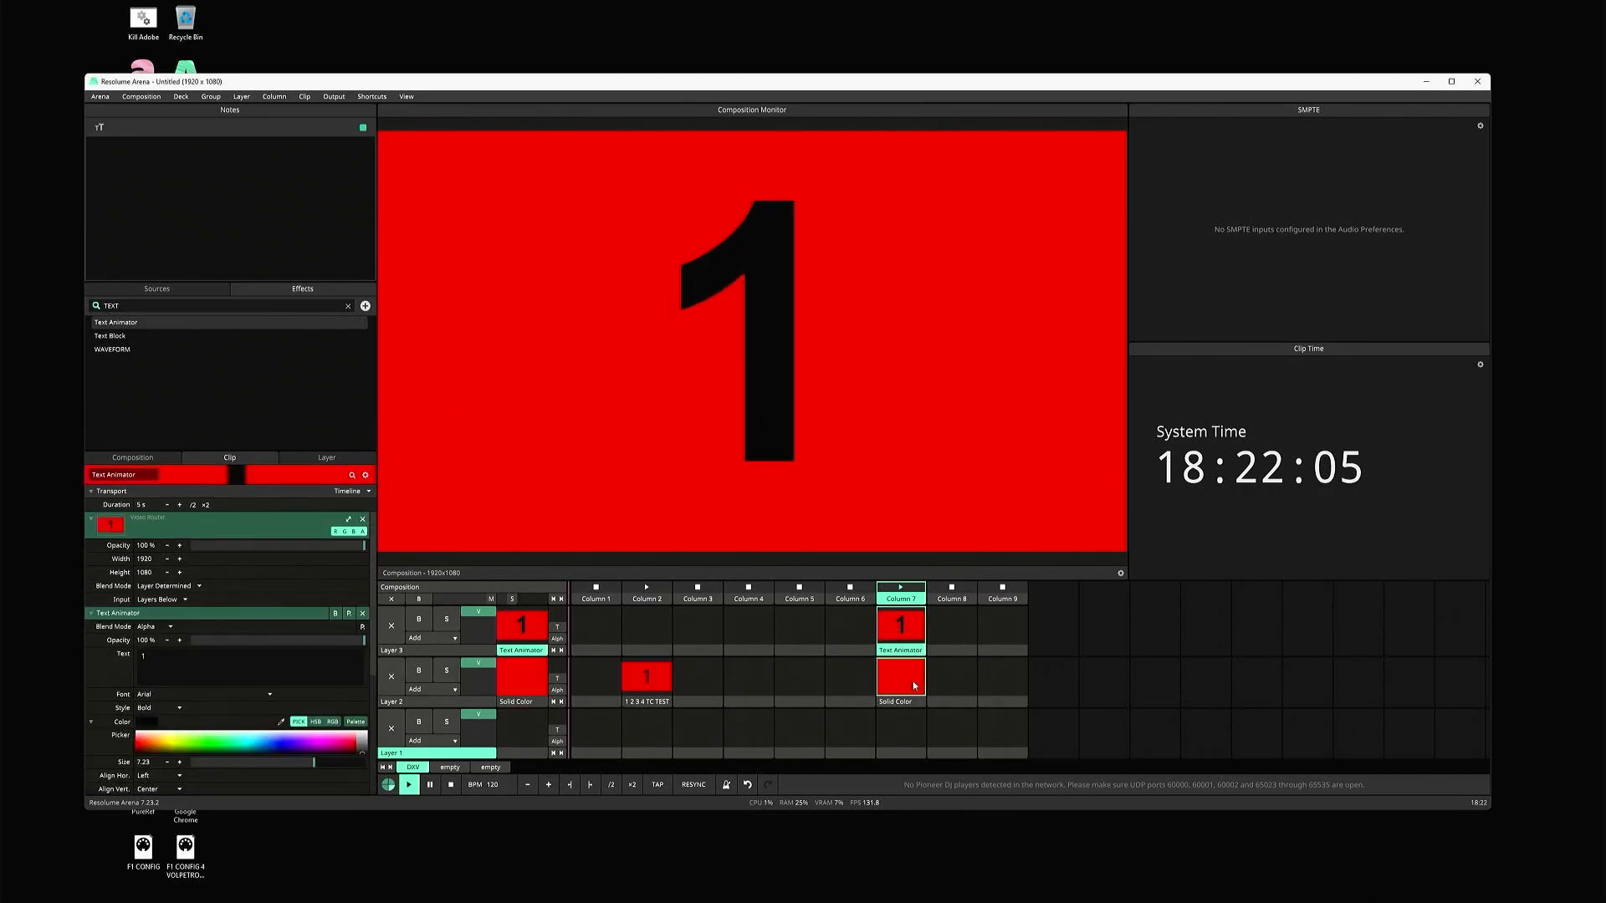
# - Duplicate Column 7's Text Animator and Solid Color clips together into Columns 8, 9 and 10
pyautogui.click(951, 678)
pyautogui.click(901, 650)
pyautogui.click(901, 701)
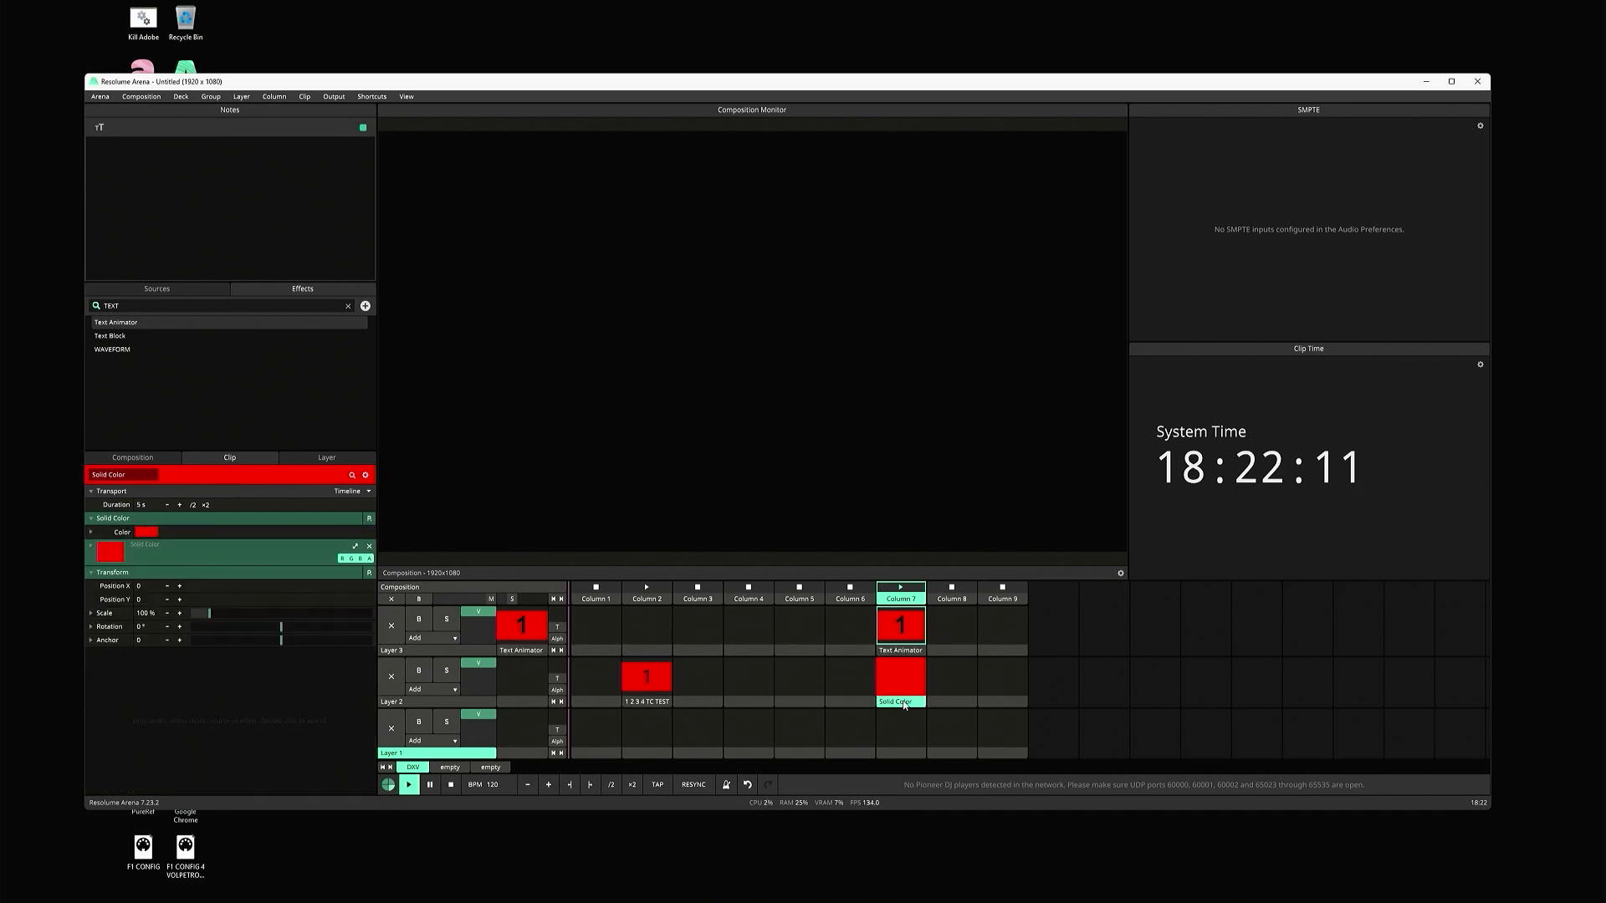
pyautogui.keyDown('shift'); pyautogui.click(901, 650); pyautogui.keyUp('shift')
pyautogui.hotkey('ctrl', 'd')
pyautogui.hotkey('ctrl', 'd')
pyautogui.hotkey('ctrl', 'd')
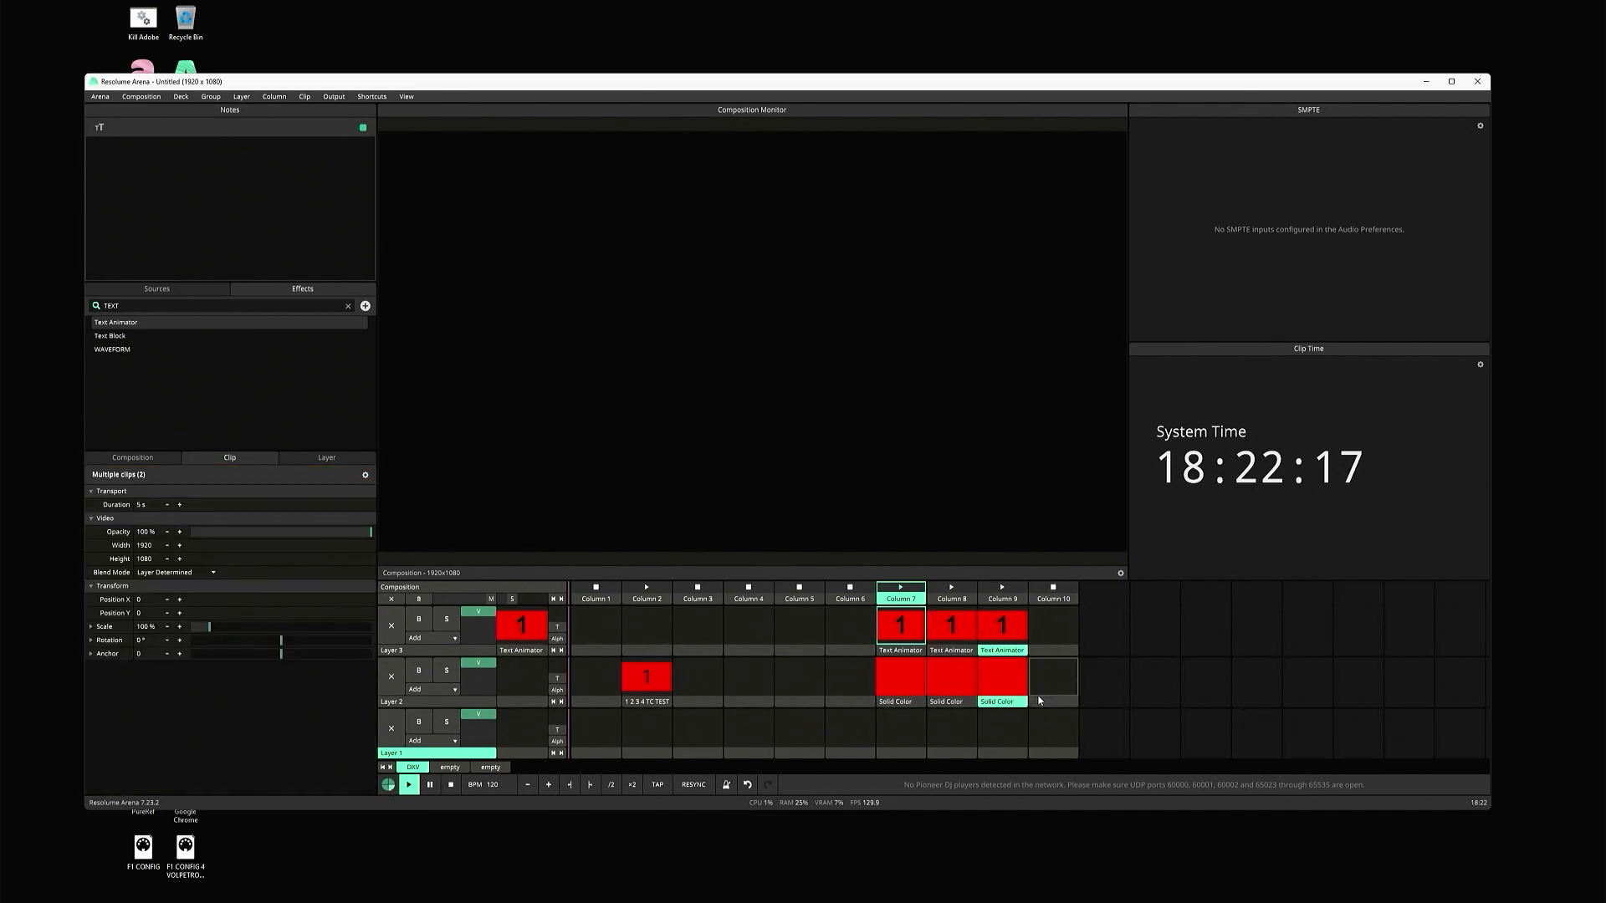
# - Trigger Column 8's duplicated clips and change its Text Animator text to 2
pyautogui.click(943, 636)
pyautogui.click(951, 675)
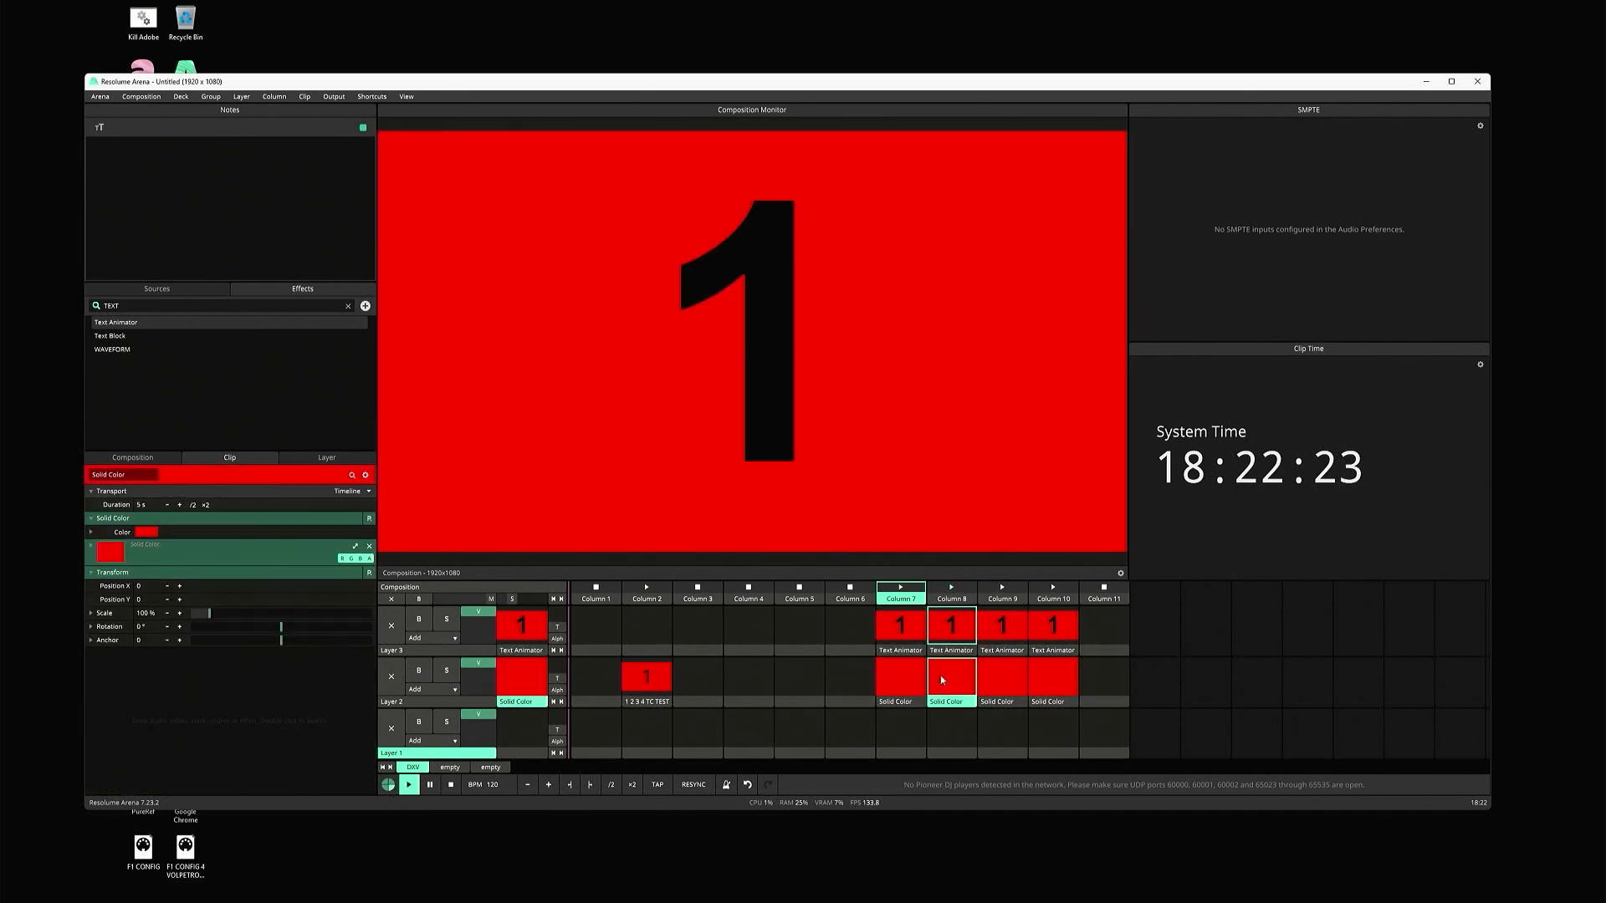
pyautogui.click(179, 662)
pyautogui.press('BackSpace')
pyautogui.write('2')
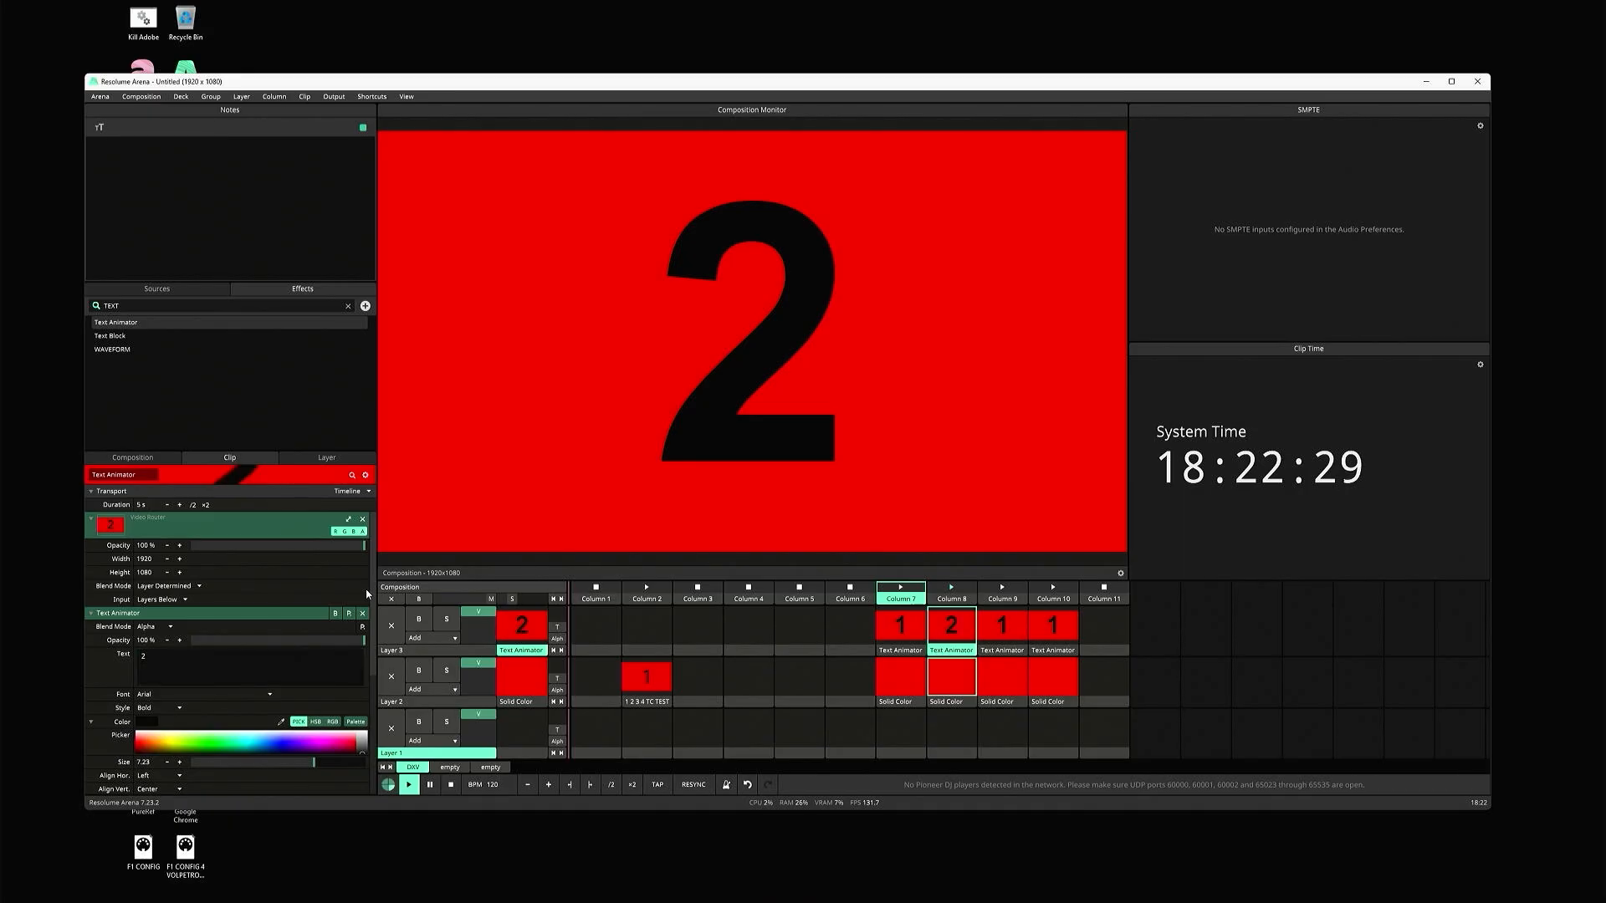
# - Change the Text Animator text to 3 in Column 9 and to 4 in Column 10
pyautogui.click(1002, 626)
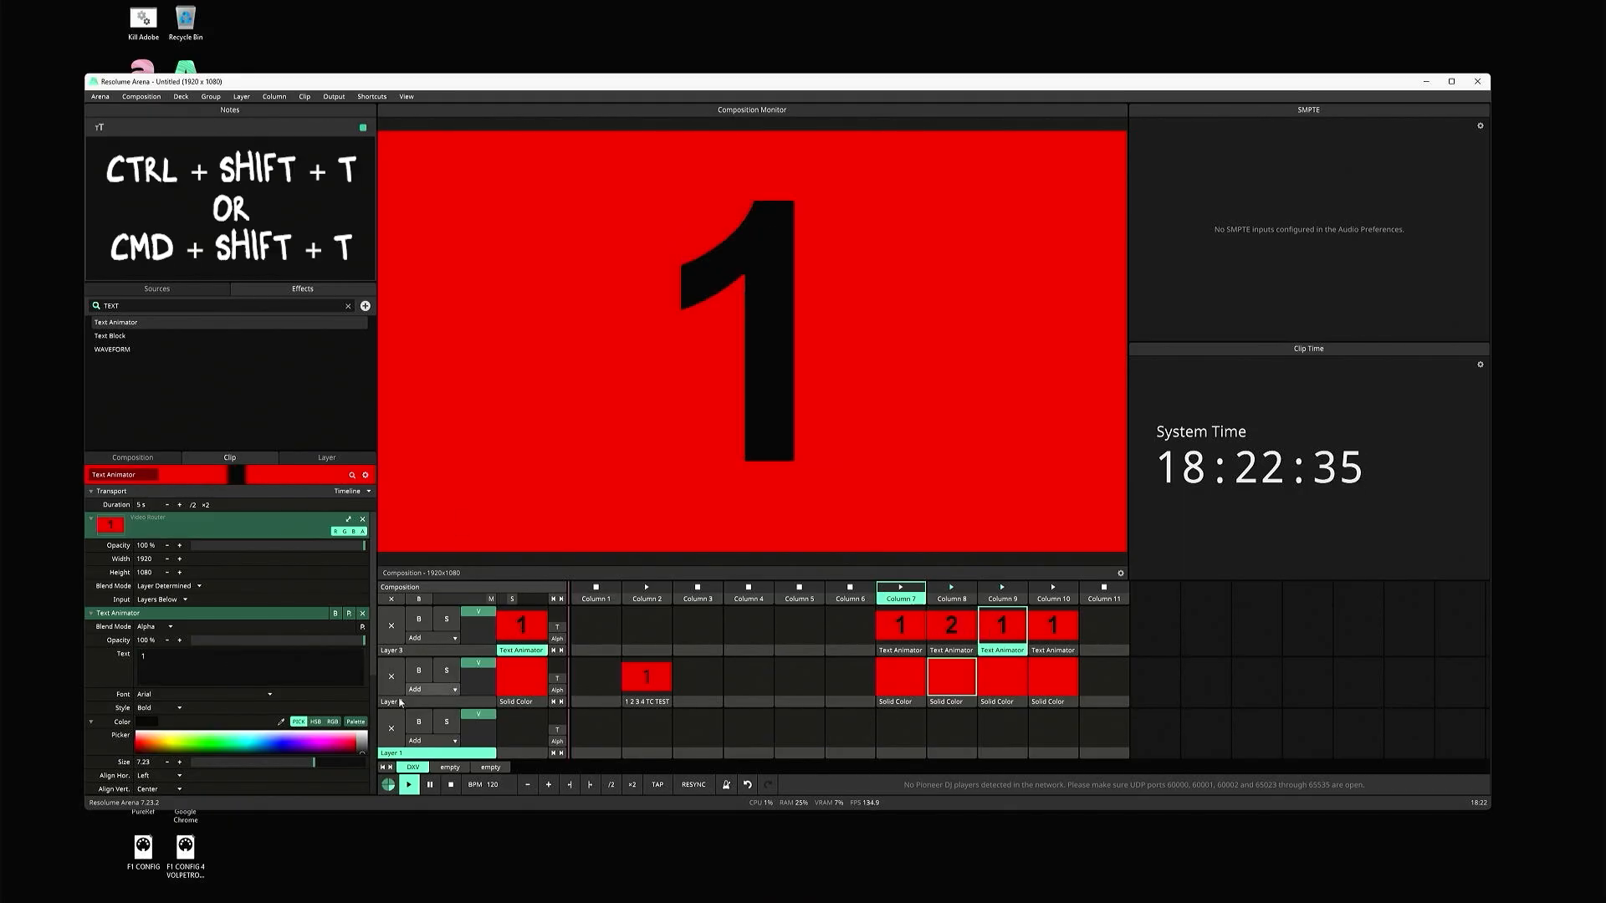
pyautogui.click(179, 662)
pyautogui.press('BackSpace')
pyautogui.write('3')
pyautogui.click(1053, 627)
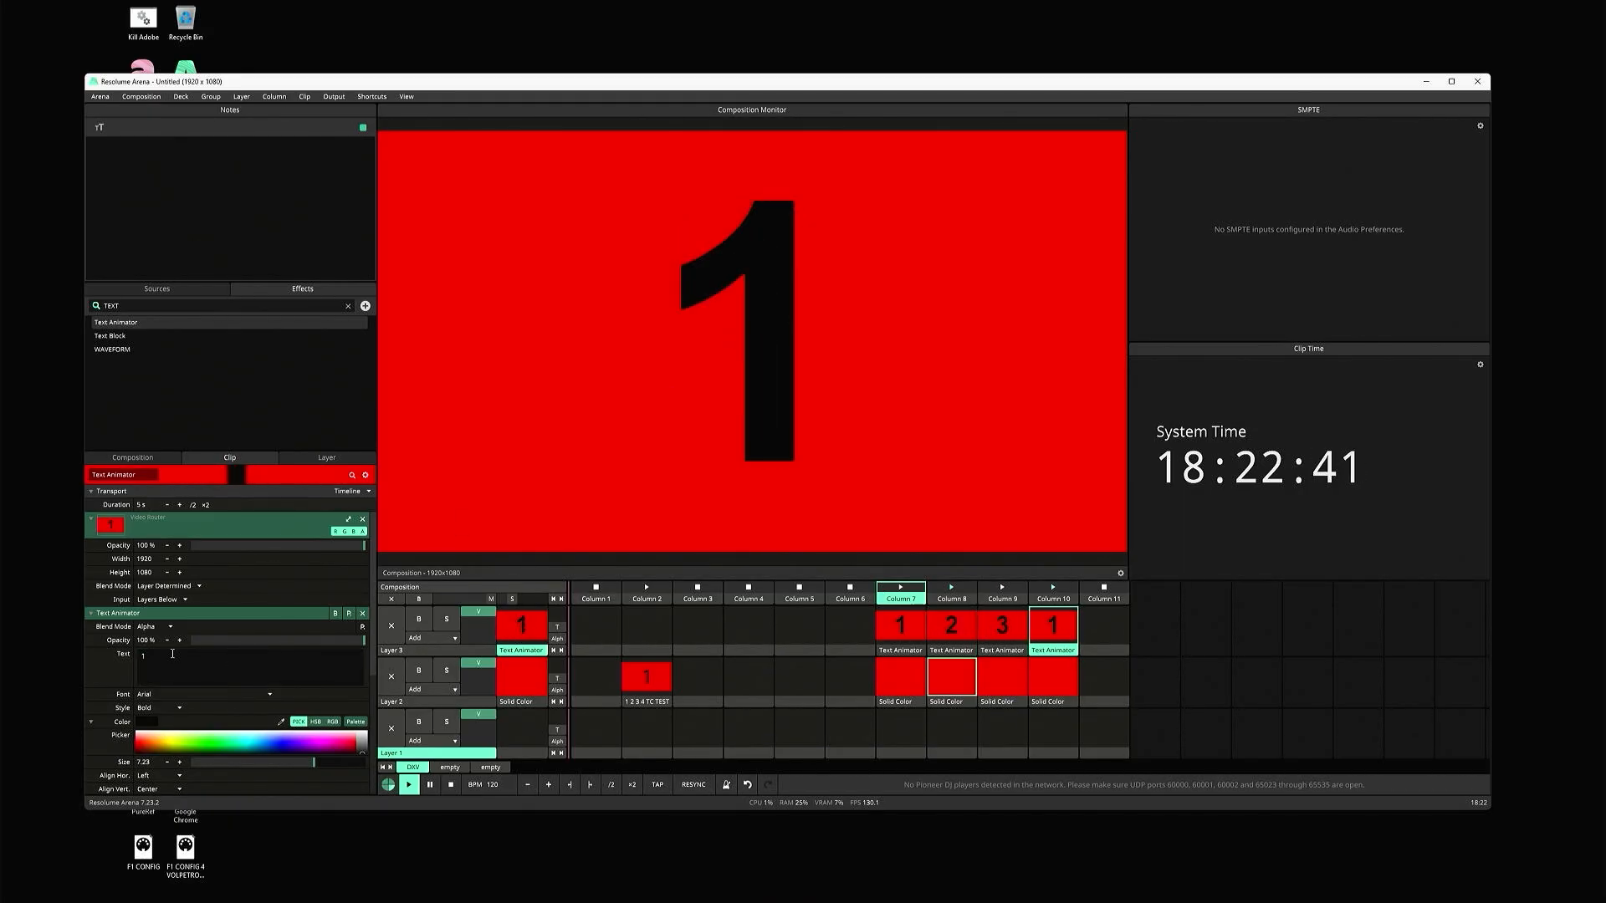
pyautogui.click(179, 662)
pyautogui.press('BackSpace')
pyautogui.write('4')
# - Recolor the Solid Color clips green in Column 8 and turquoise in Column 9
pyautogui.click(522, 672)
pyautogui.click(144, 533)
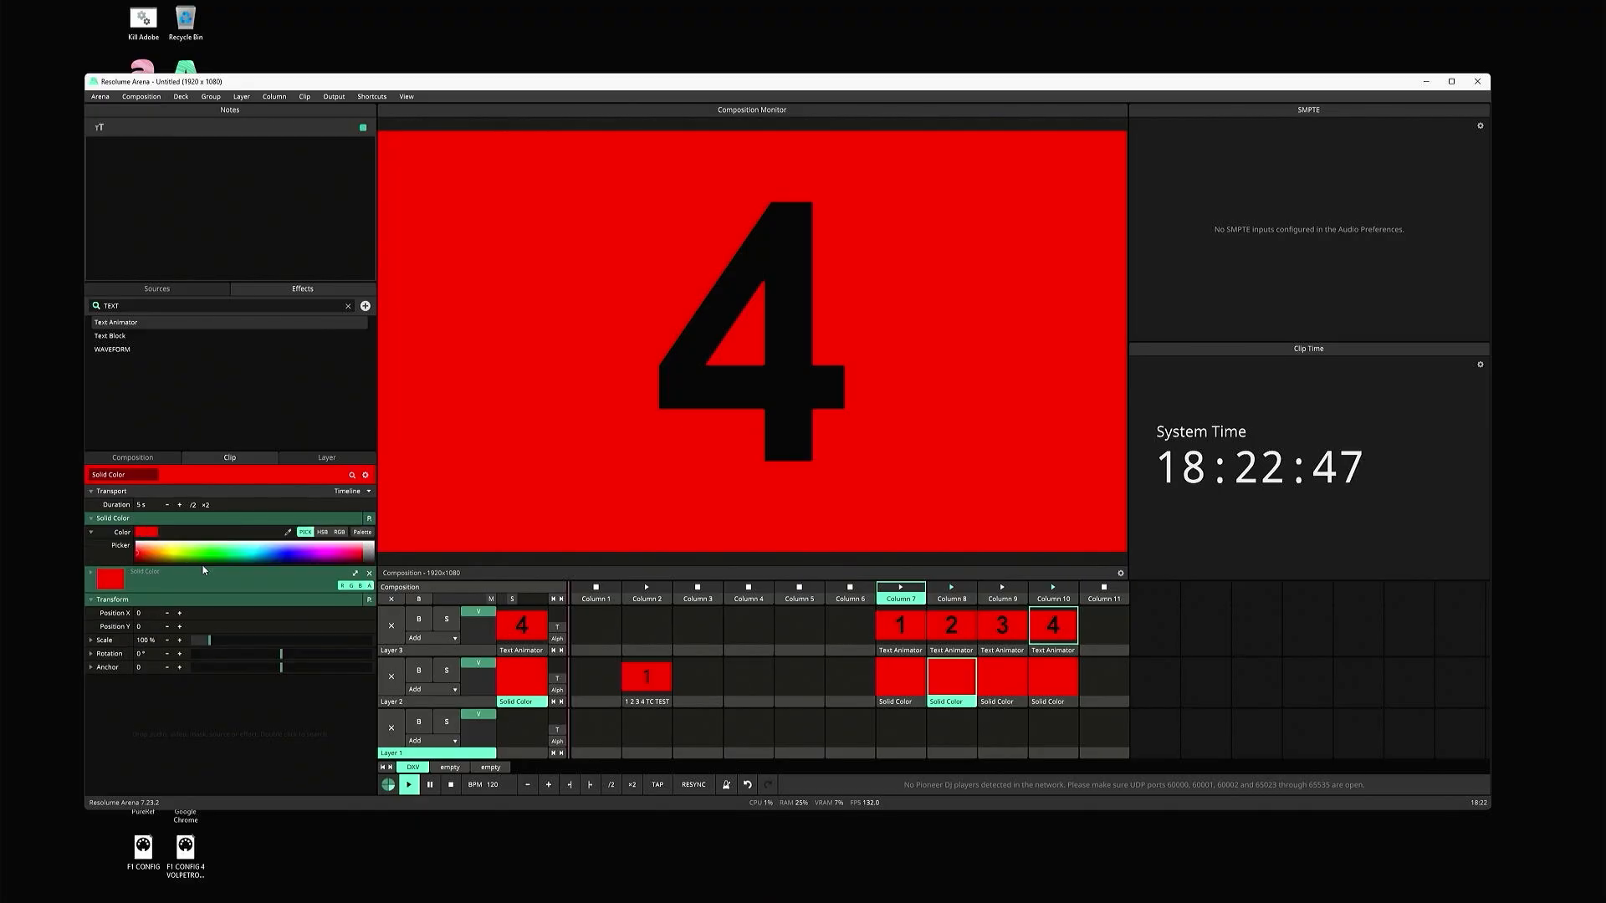
pyautogui.moveTo(203, 553); pyautogui.dragTo(209, 555)
pyautogui.click(1002, 676)
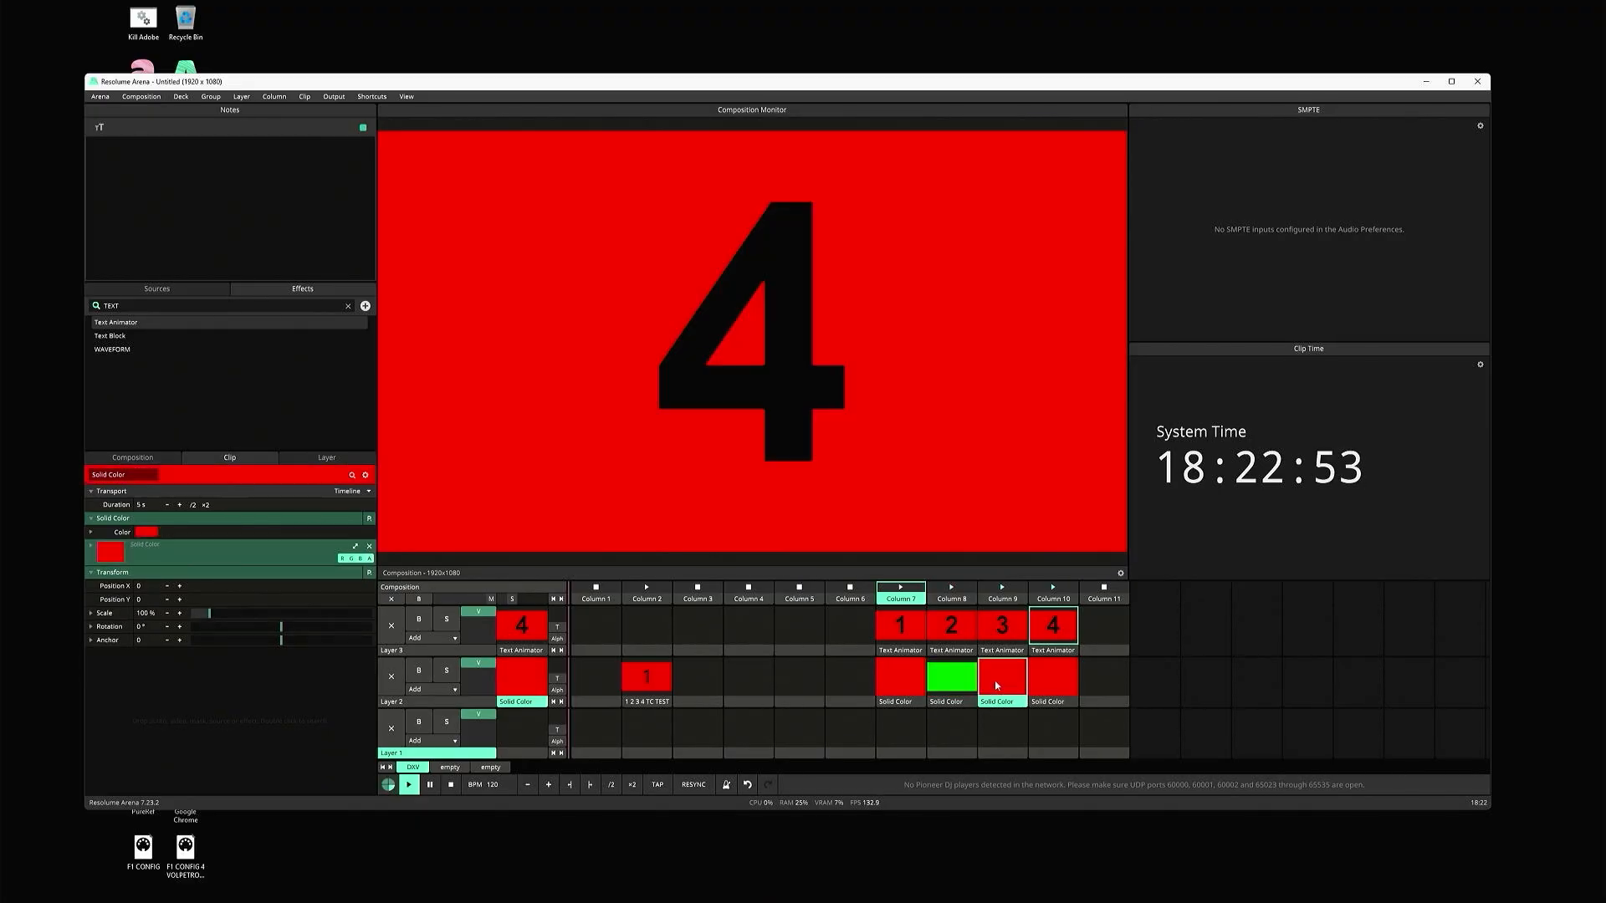
pyautogui.click(144, 533)
pyautogui.click(246, 556)
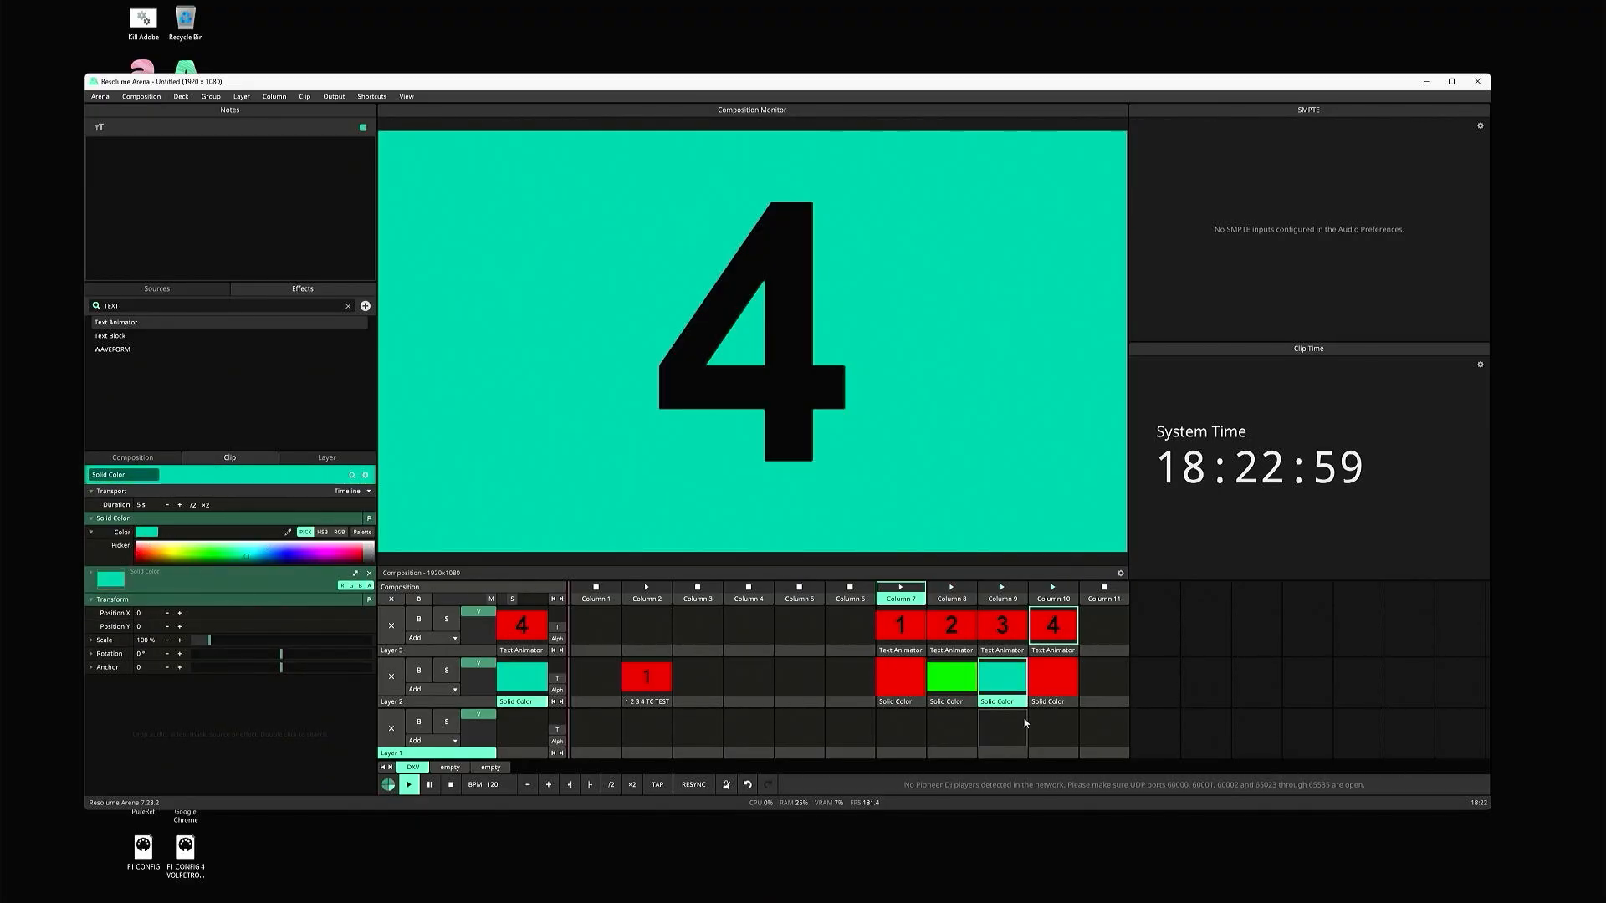
# - Recolor Column 10's Solid Color clip yellow
pyautogui.click(1053, 676)
pyautogui.click(145, 533)
pyautogui.moveTo(178, 556); pyautogui.dragTo(165, 556)
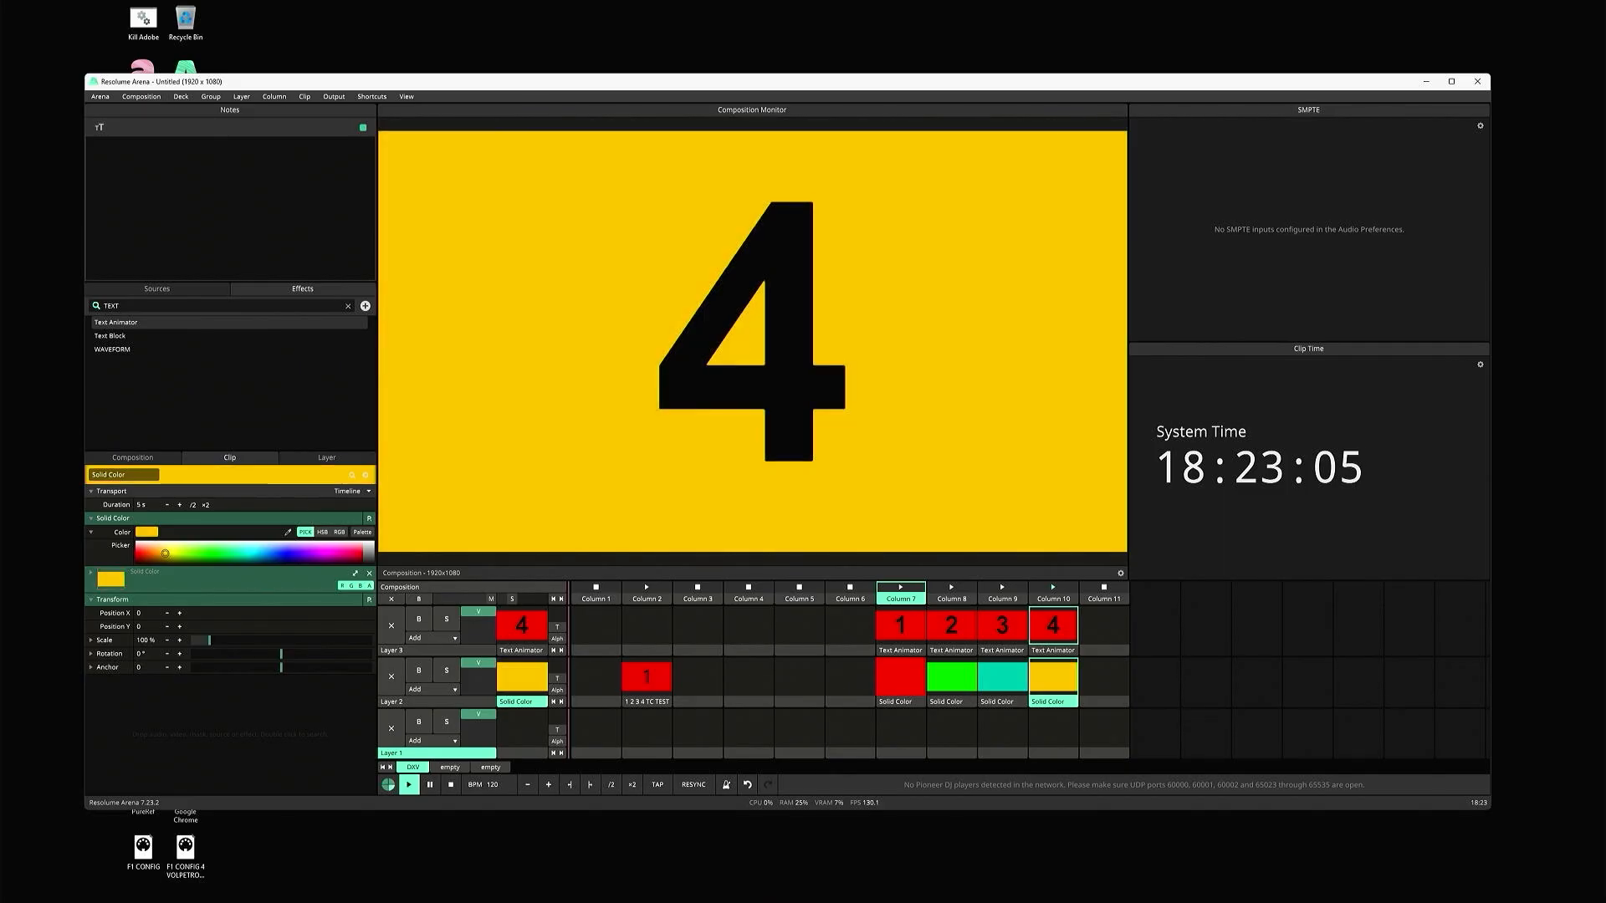
# - Trigger the number and color clips of Columns 9 and 8 to preview each combination
pyautogui.click(1003, 632)
pyautogui.click(1003, 677)
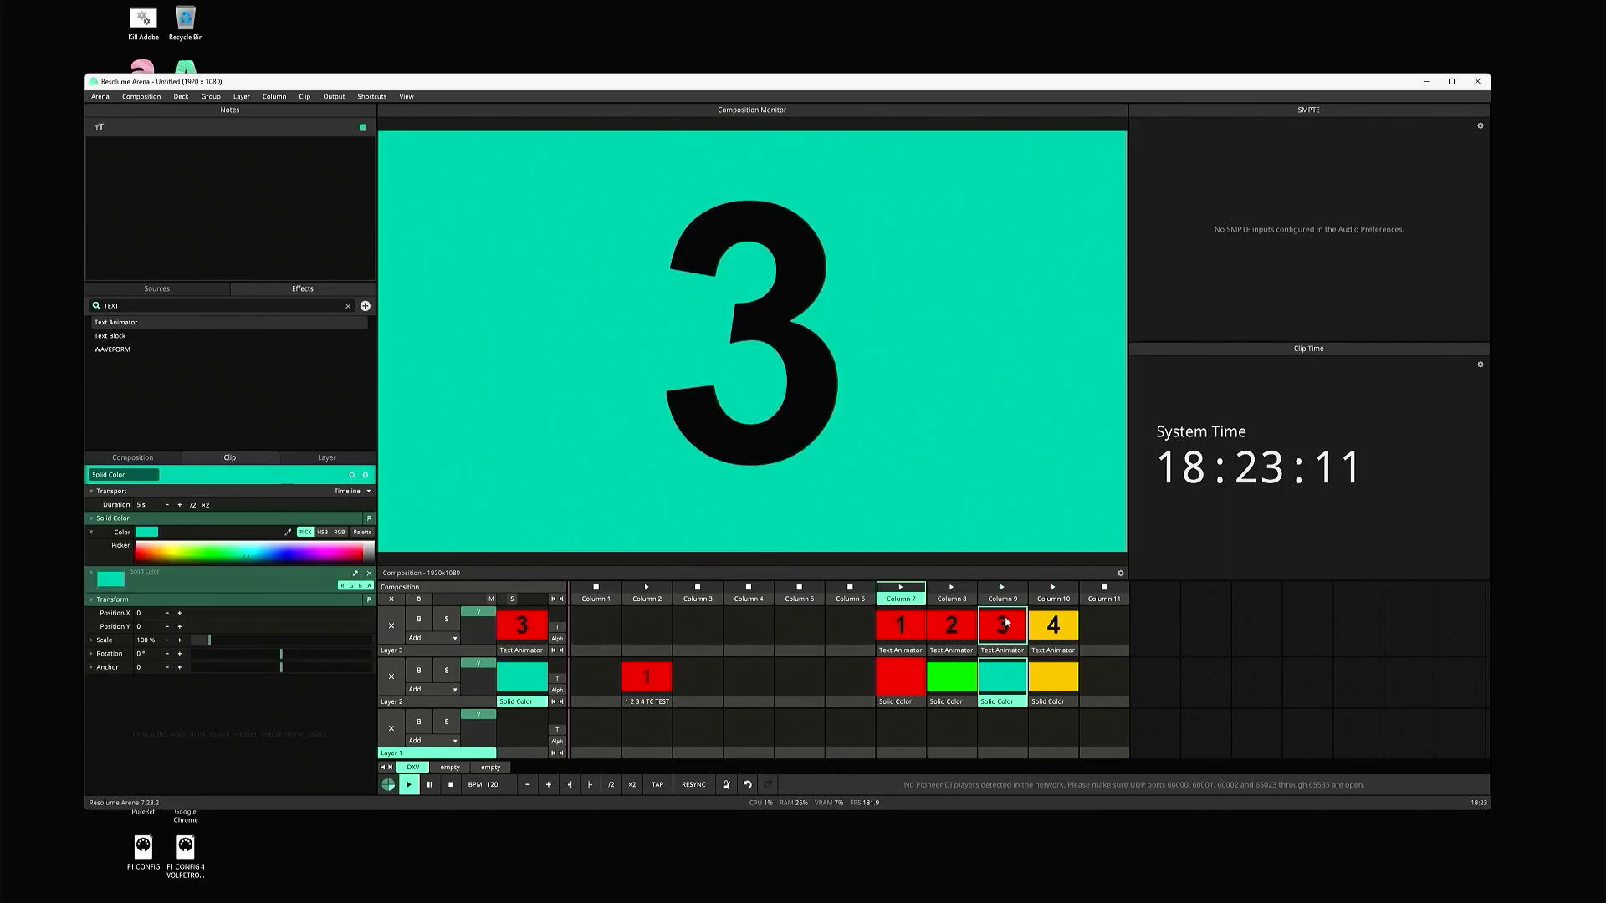
pyautogui.click(1002, 629)
pyautogui.click(951, 677)
pyautogui.click(960, 633)
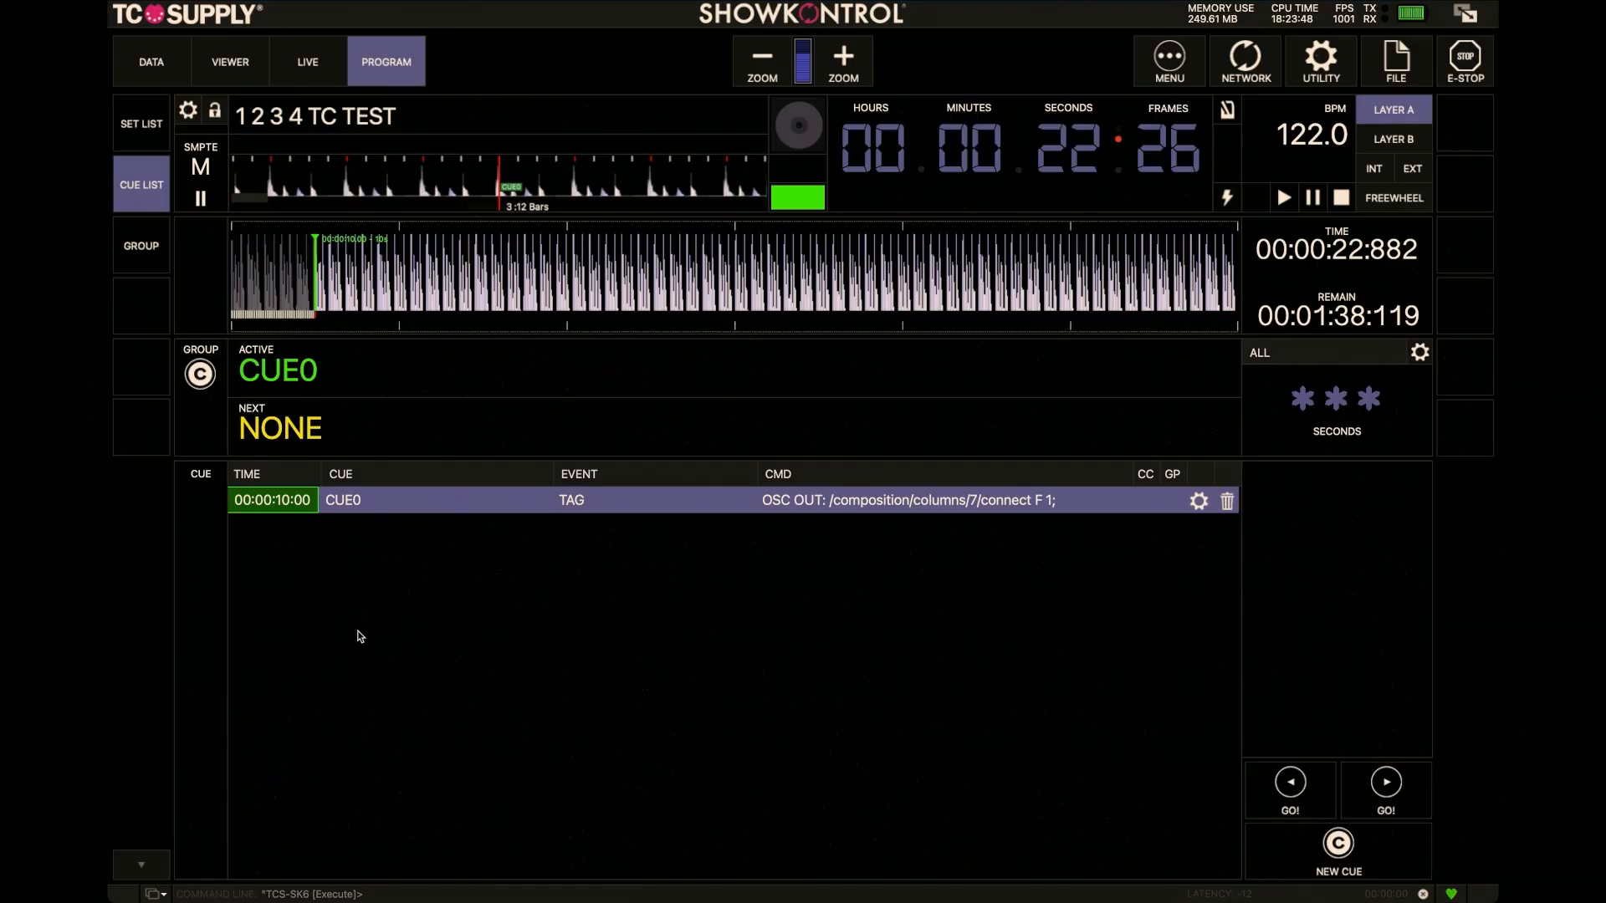
# - In ShowKontrol's cue list, enter 00:00:10:00 as CUE0's time
pyautogui.click(280, 522)
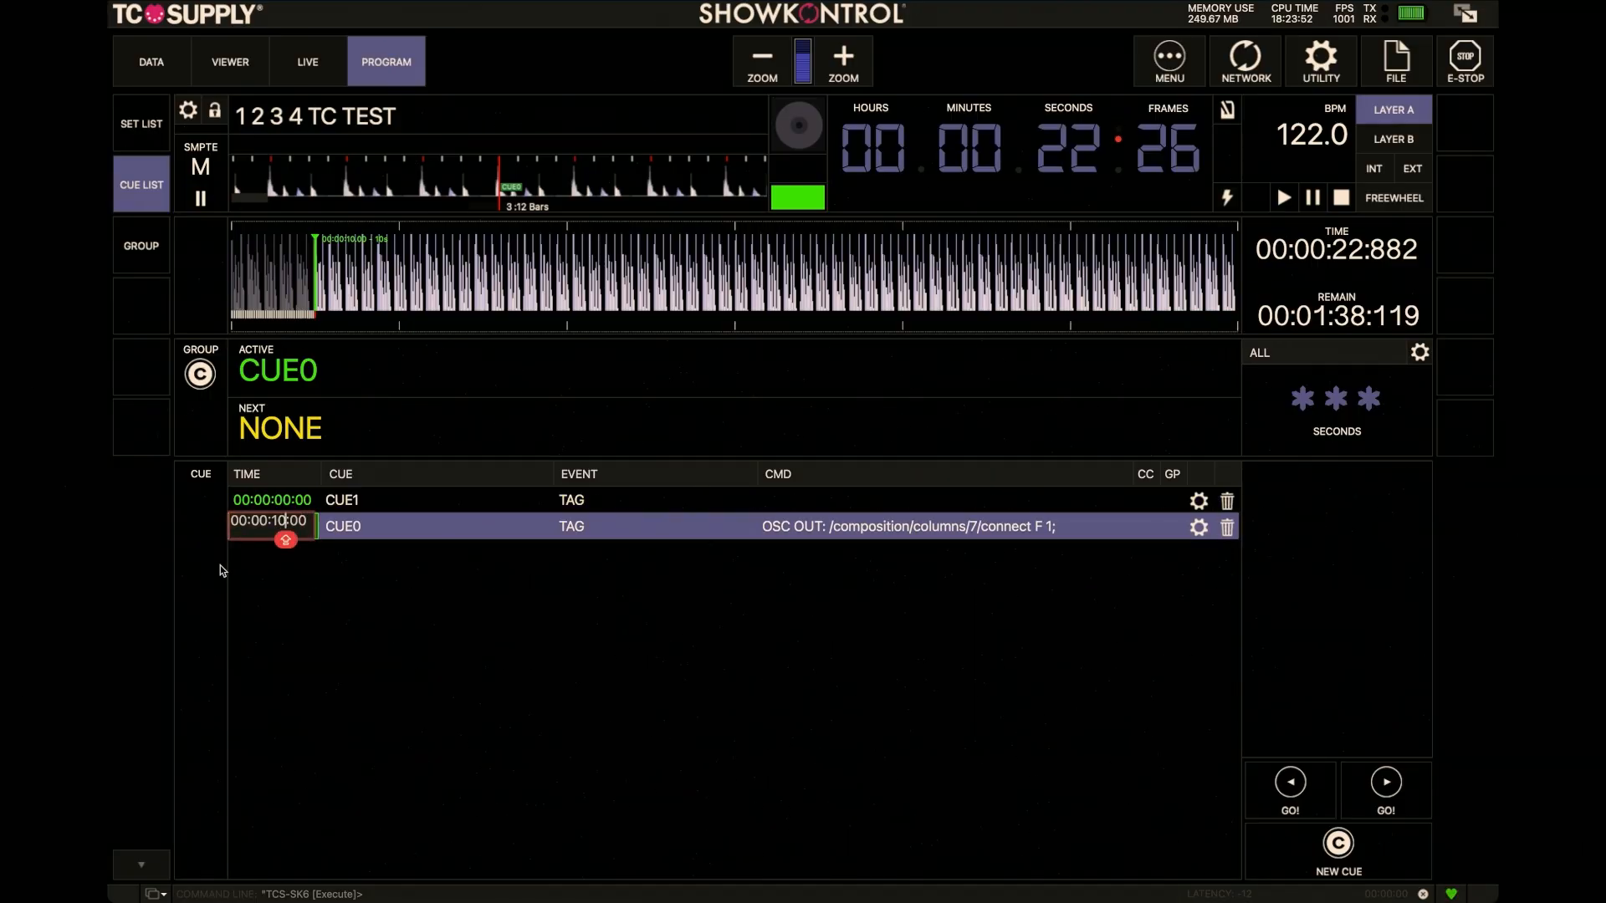
pyautogui.press('BackSpace')
pyautogui.press('BackSpace')
pyautogui.write('2')
pyautogui.press('BackSpace')
pyautogui.write('10')
pyautogui.press('Return')
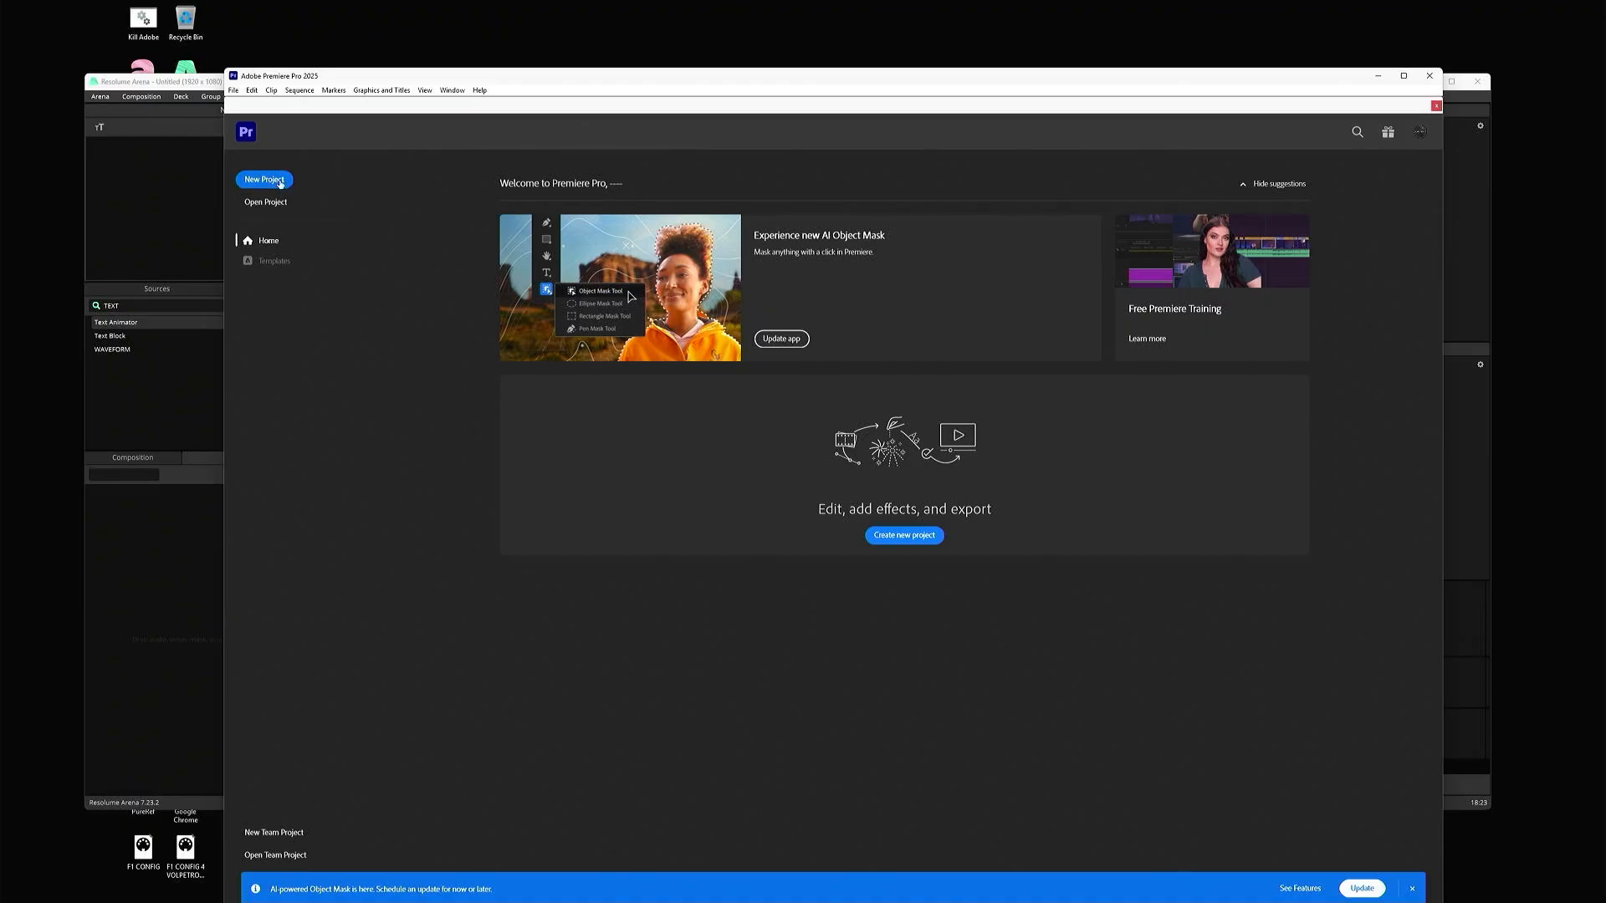
# - Create a new Premiere Pro project named TOSS AFTER USE on the Desktop
pyautogui.click(280, 181)
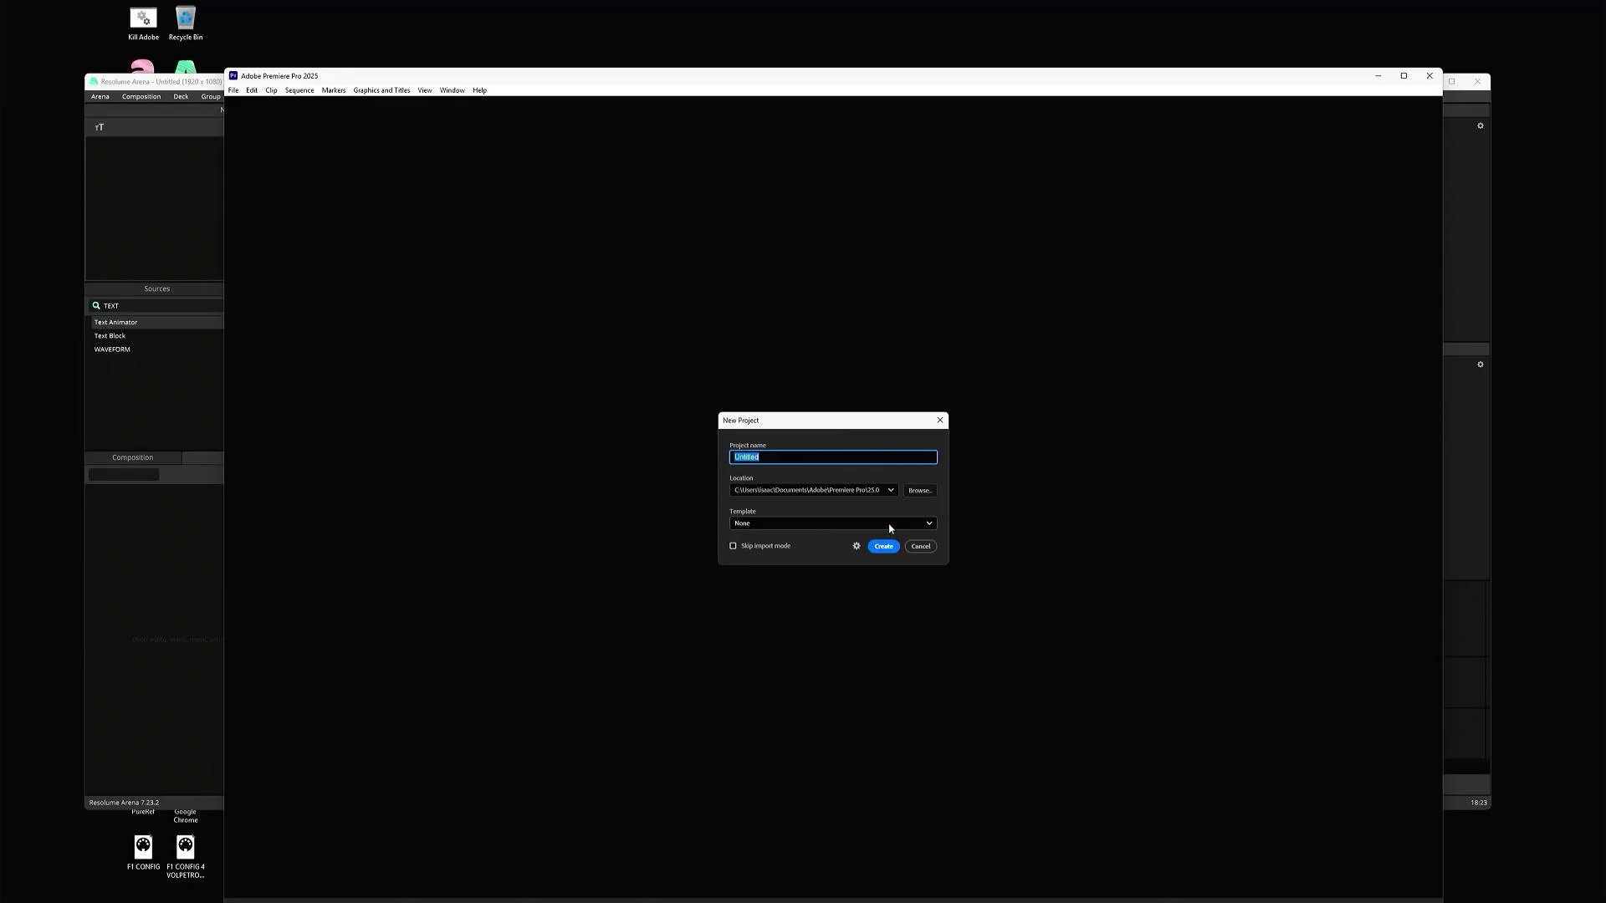
pyautogui.click(920, 491)
pyautogui.write('TOSS A')
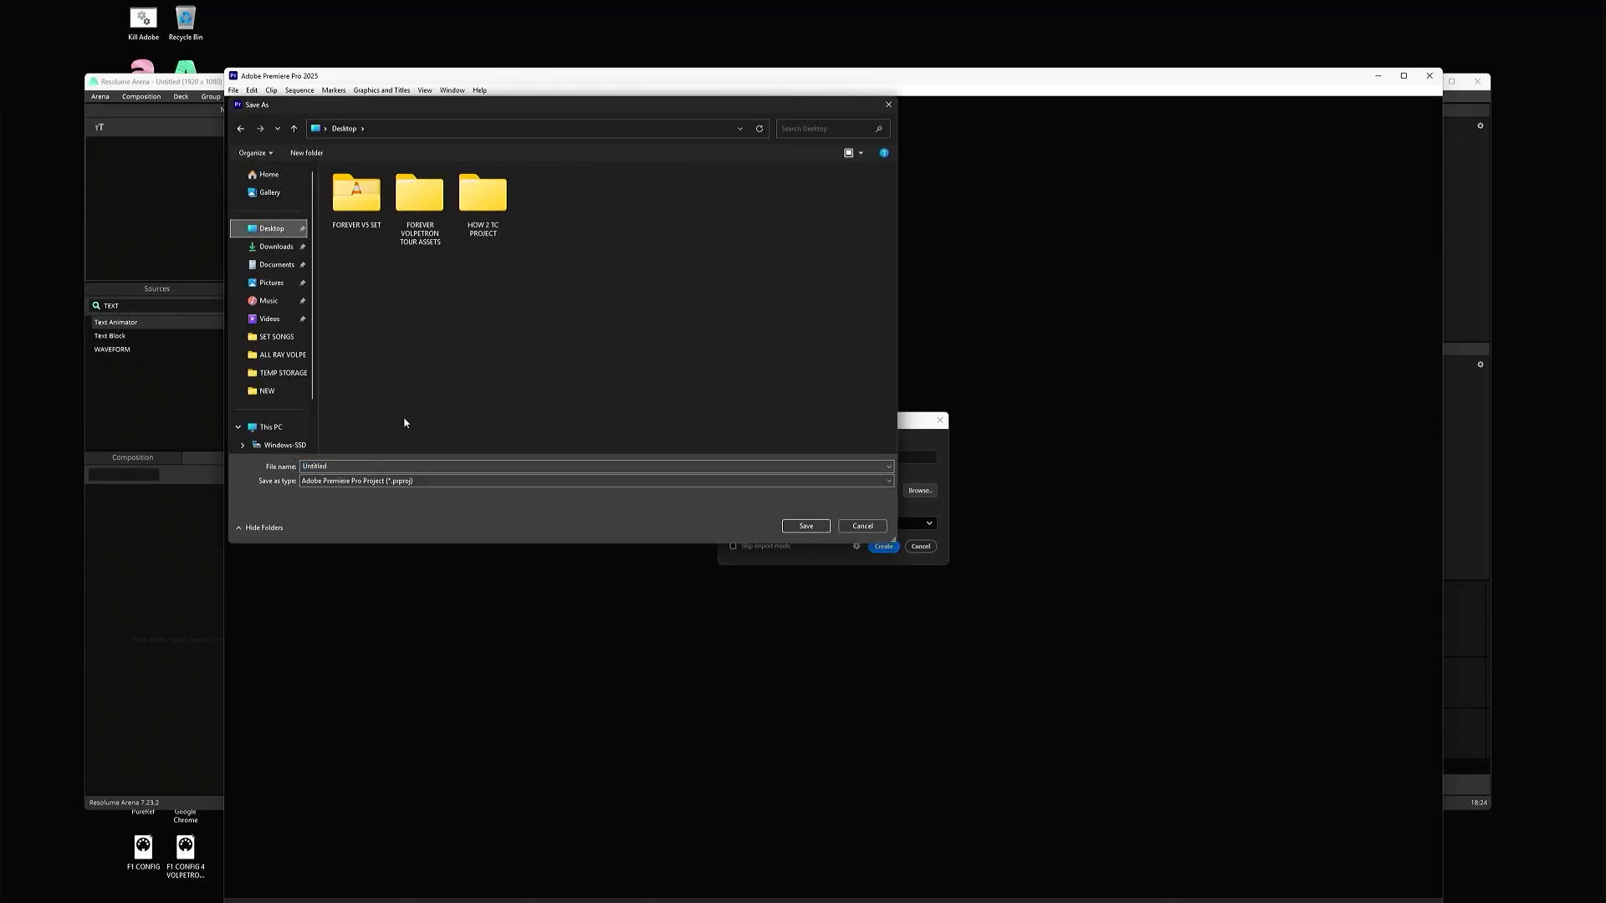
pyautogui.write('FTER USE')
pyautogui.click(806, 526)
pyautogui.click(884, 547)
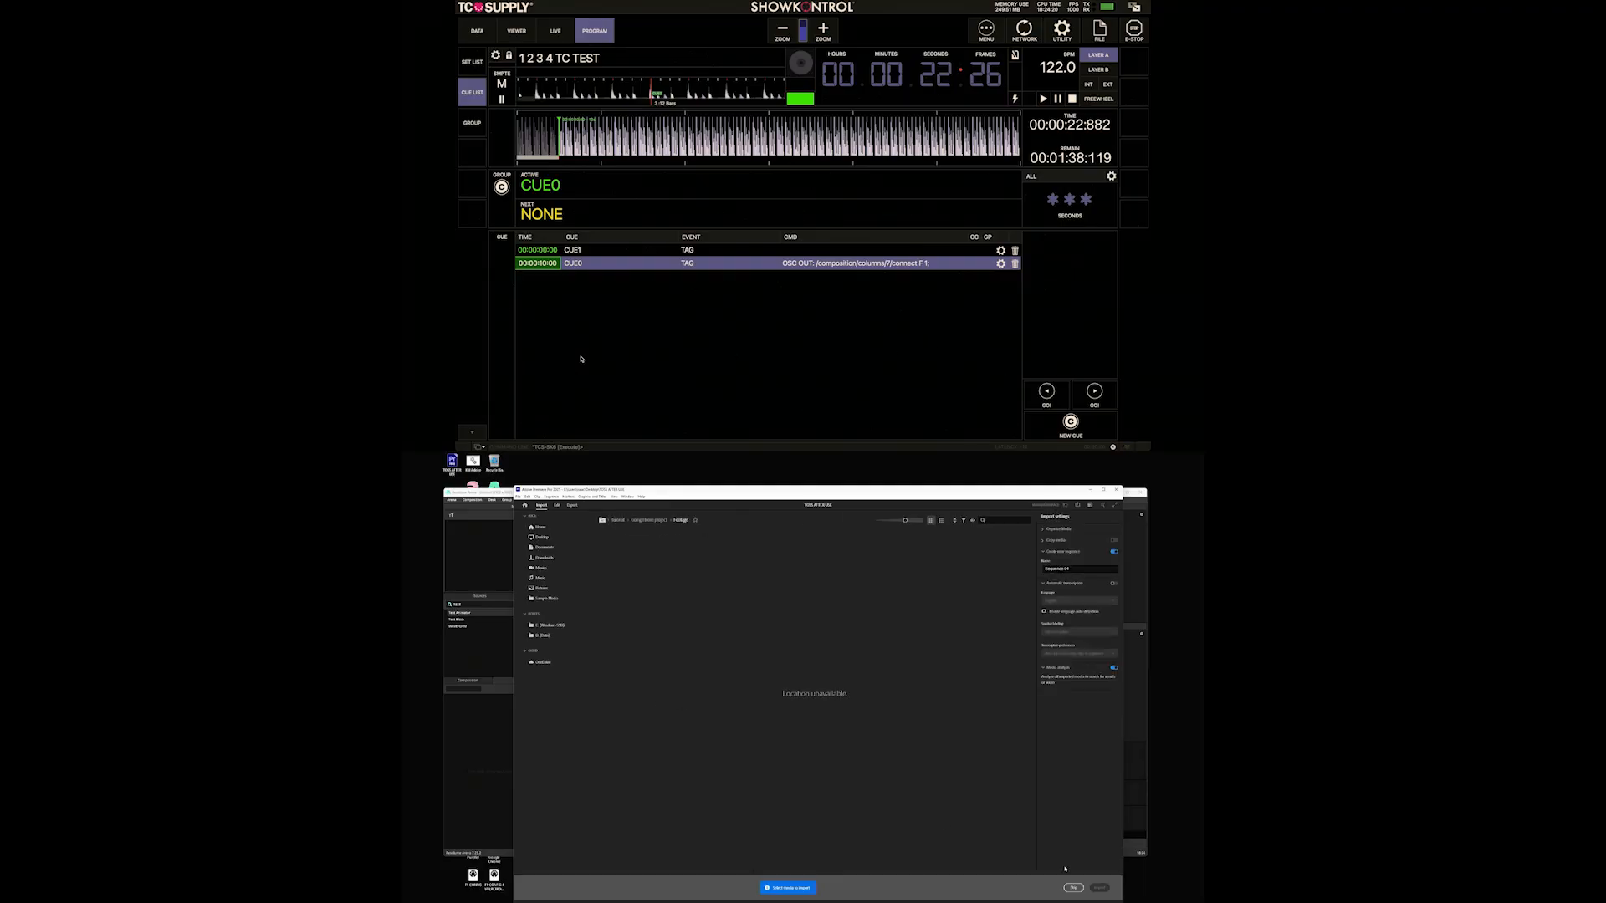
# - Import the 1 2 3 4 TC TEST audio file from the HOW 2 TC PROJECT folder into the project as a sequence
pyautogui.click(725, 897)
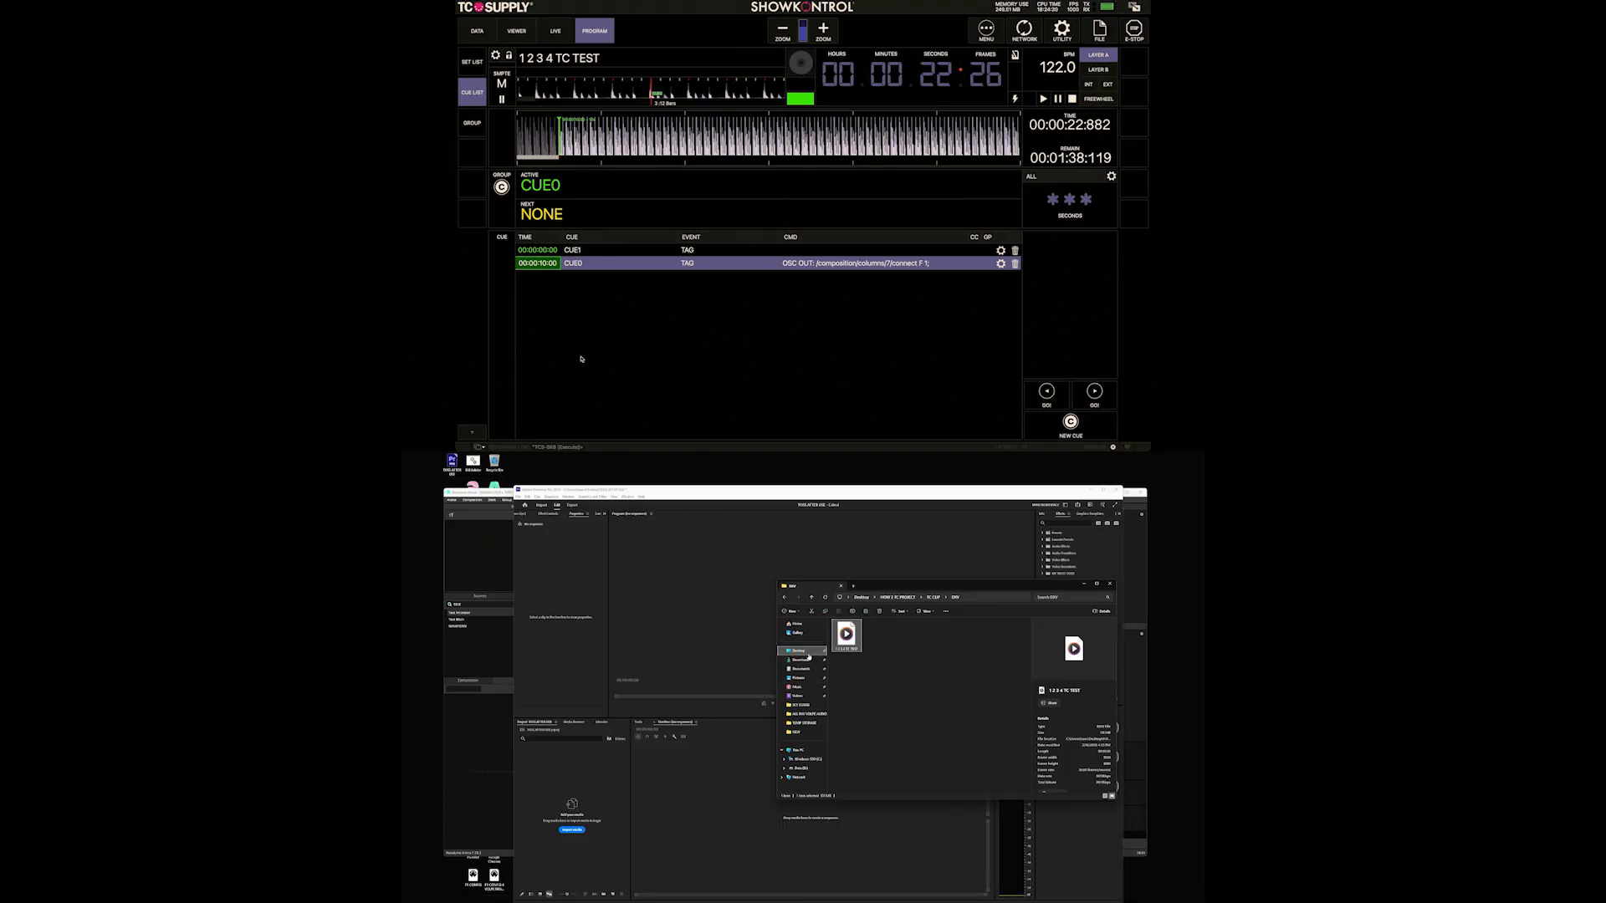
pyautogui.click(800, 651)
pyautogui.doubleClick(848, 711)
pyautogui.doubleClick(850, 630)
pyautogui.moveTo(850, 630); pyautogui.dragTo(729, 786)
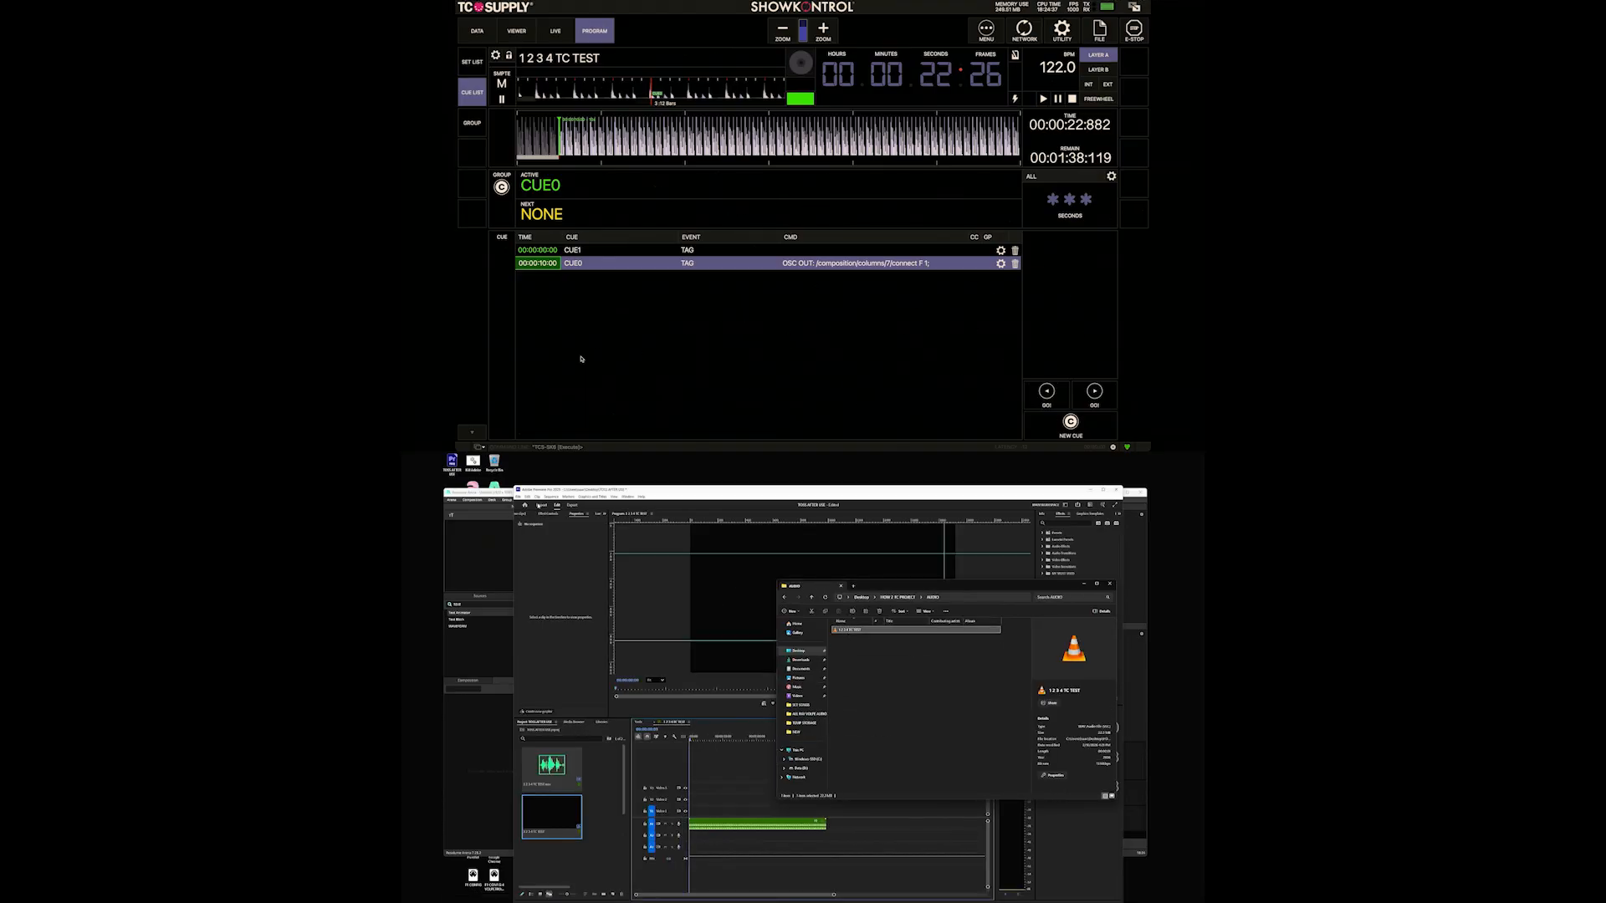
# - Apply the timecode Display Format in the sequence's settings and move the playhead to 00:00:00:02
pyautogui.click(552, 497)
pyautogui.click(569, 505)
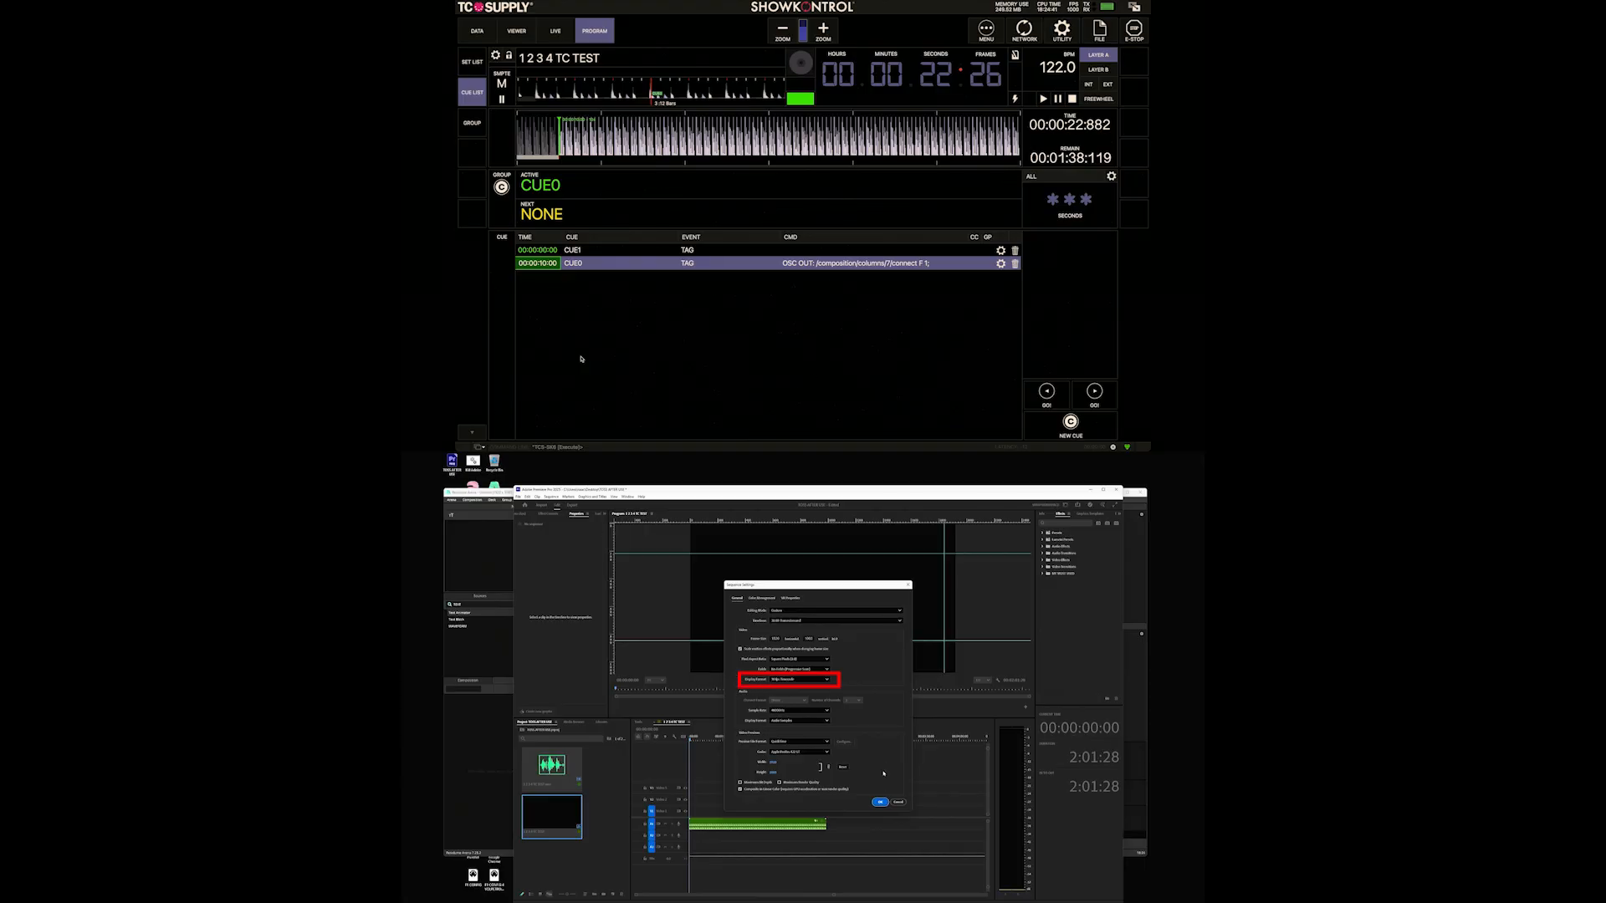
pyautogui.click(879, 802)
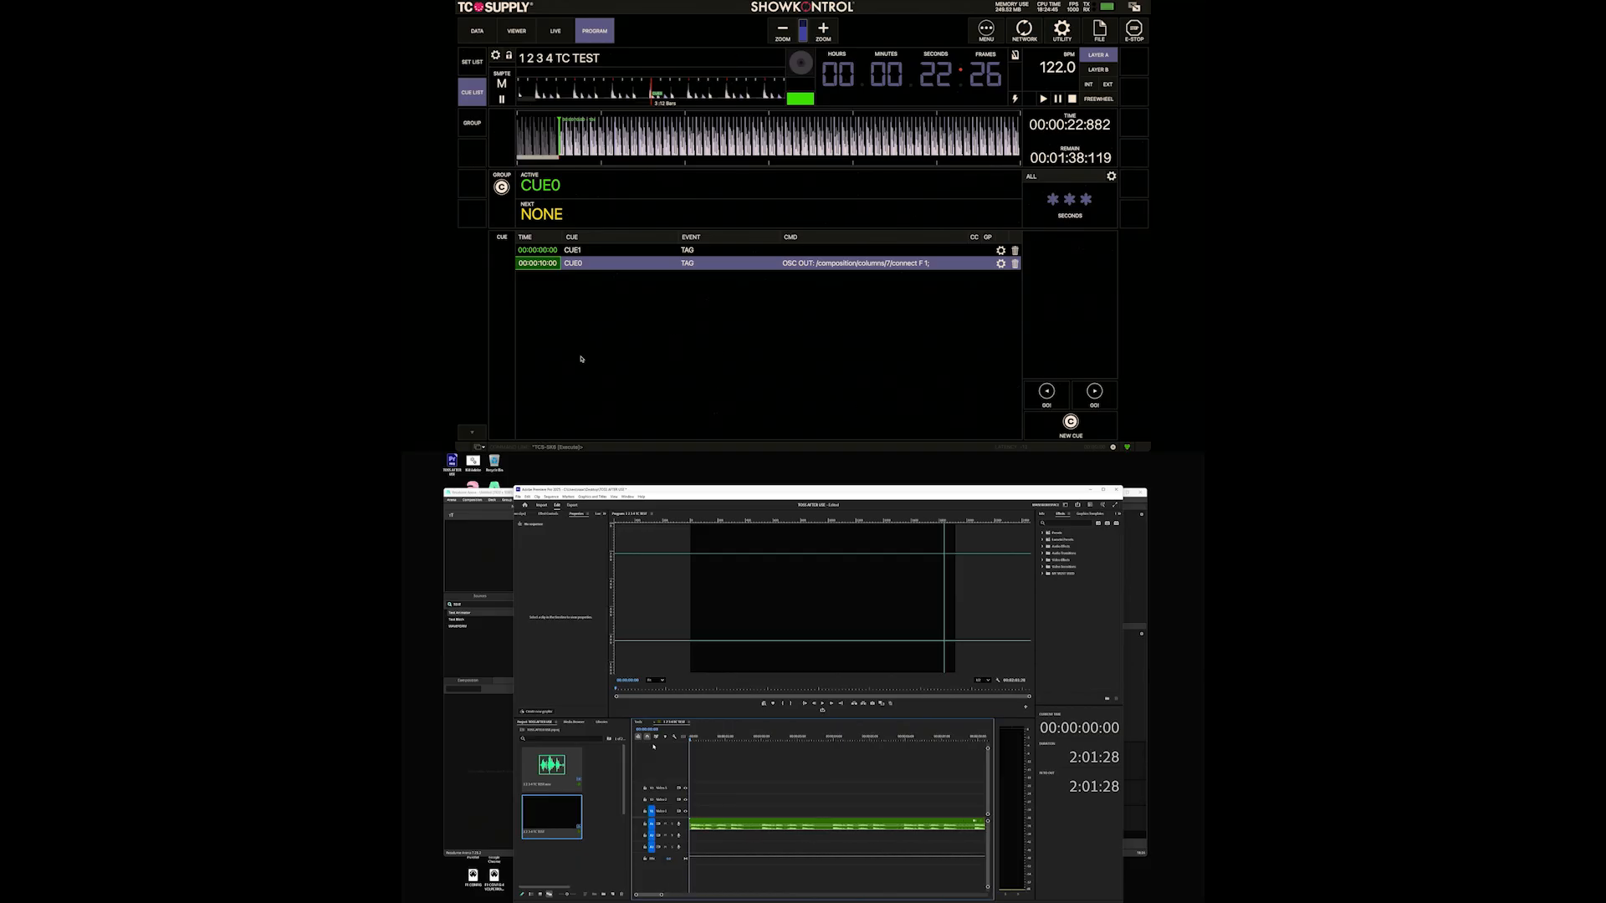
pyautogui.press('space')
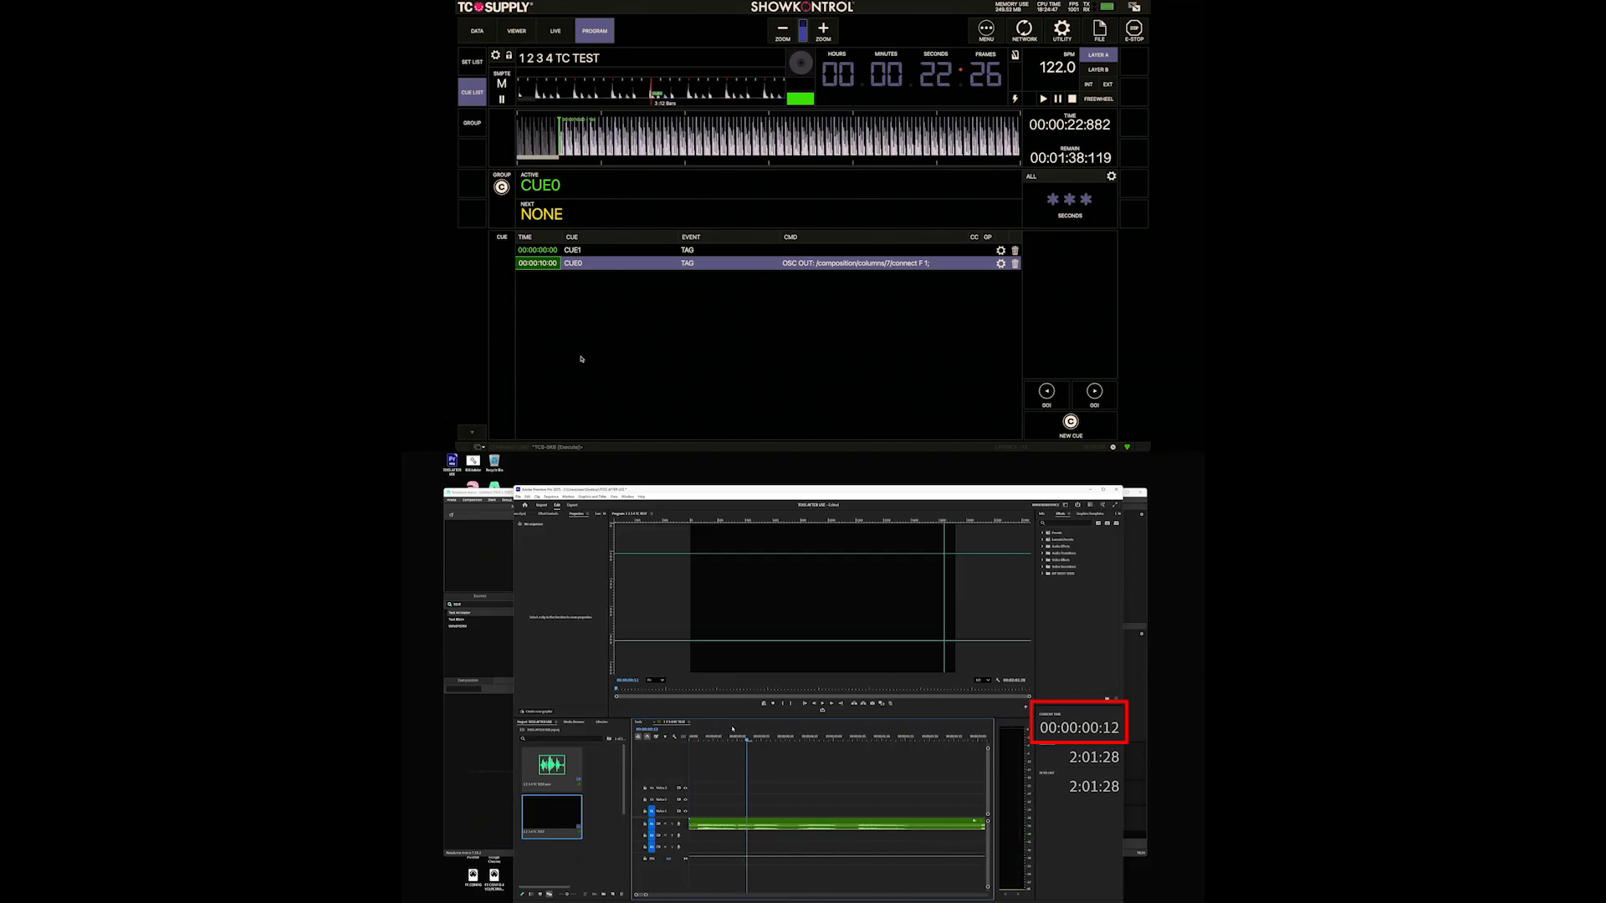
pyautogui.moveTo(700, 738); pyautogui.dragTo(699, 740)
# - In ShowKontrol's cue list, rename CUE1 as ZERO CUE and CUE0 as 1
pyautogui.click(580, 251)
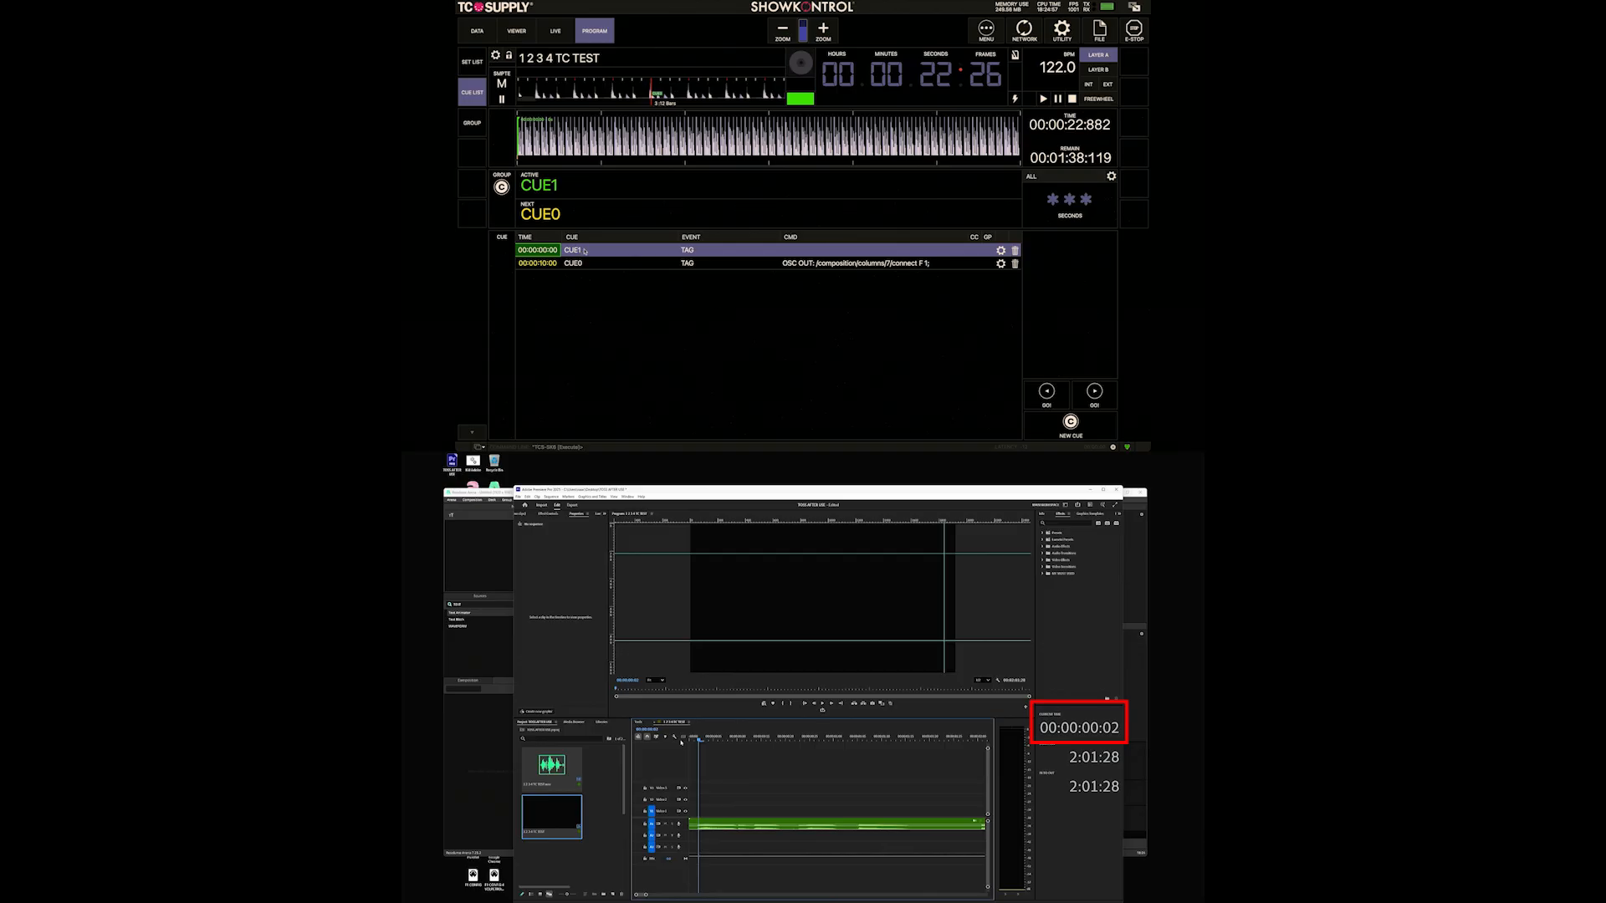
pyautogui.doubleClick(638, 250)
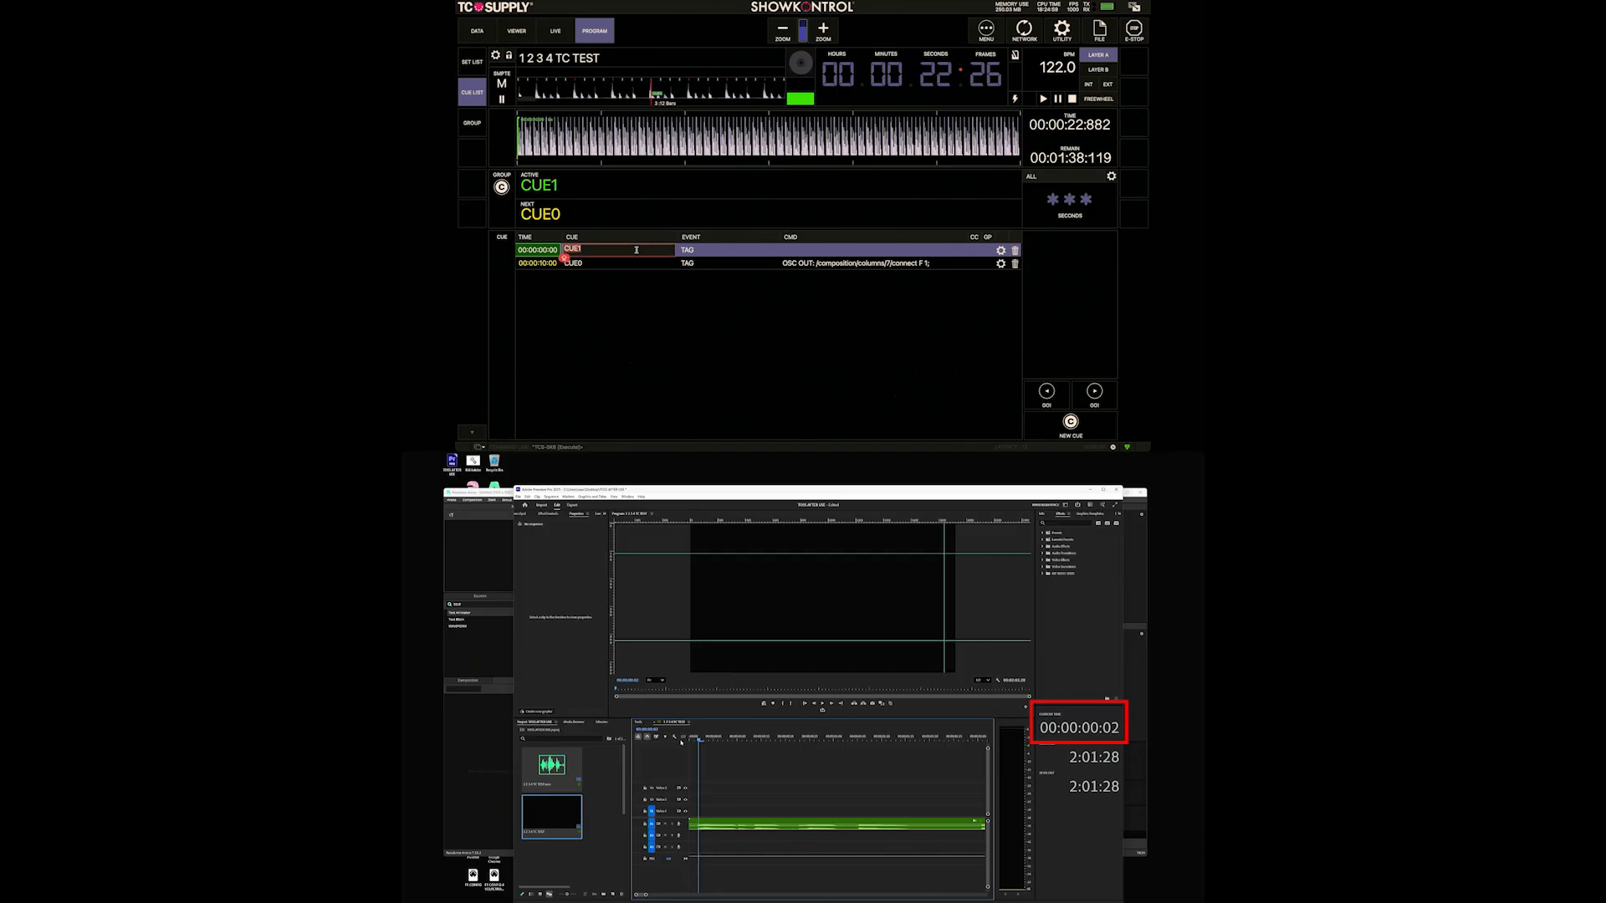
pyautogui.write('ZERO')
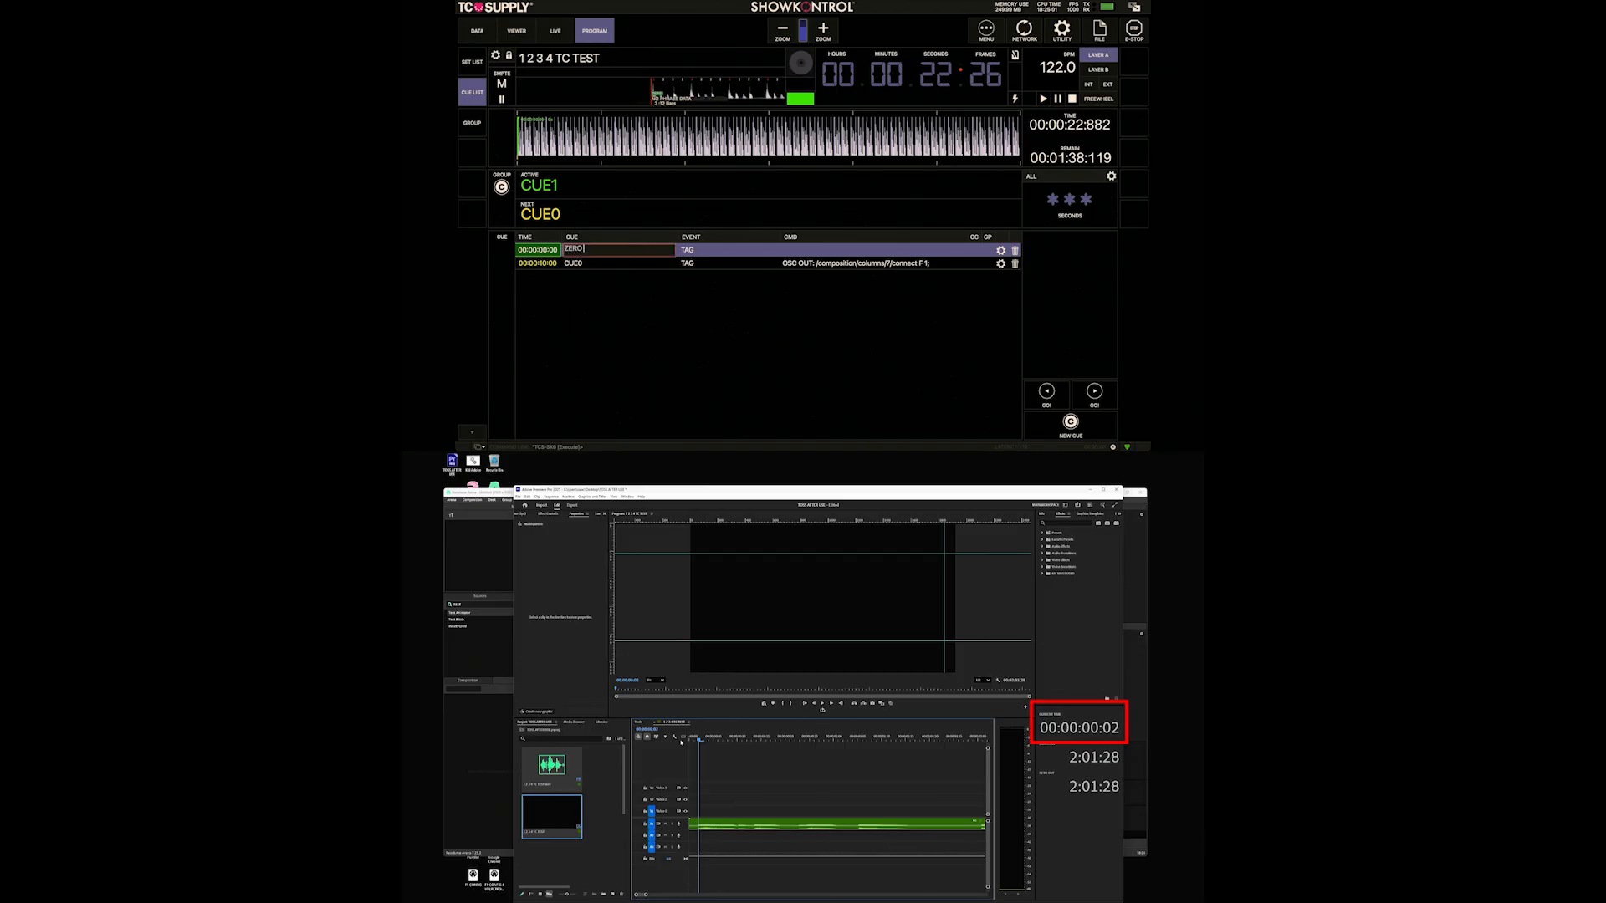
pyautogui.press('Return')
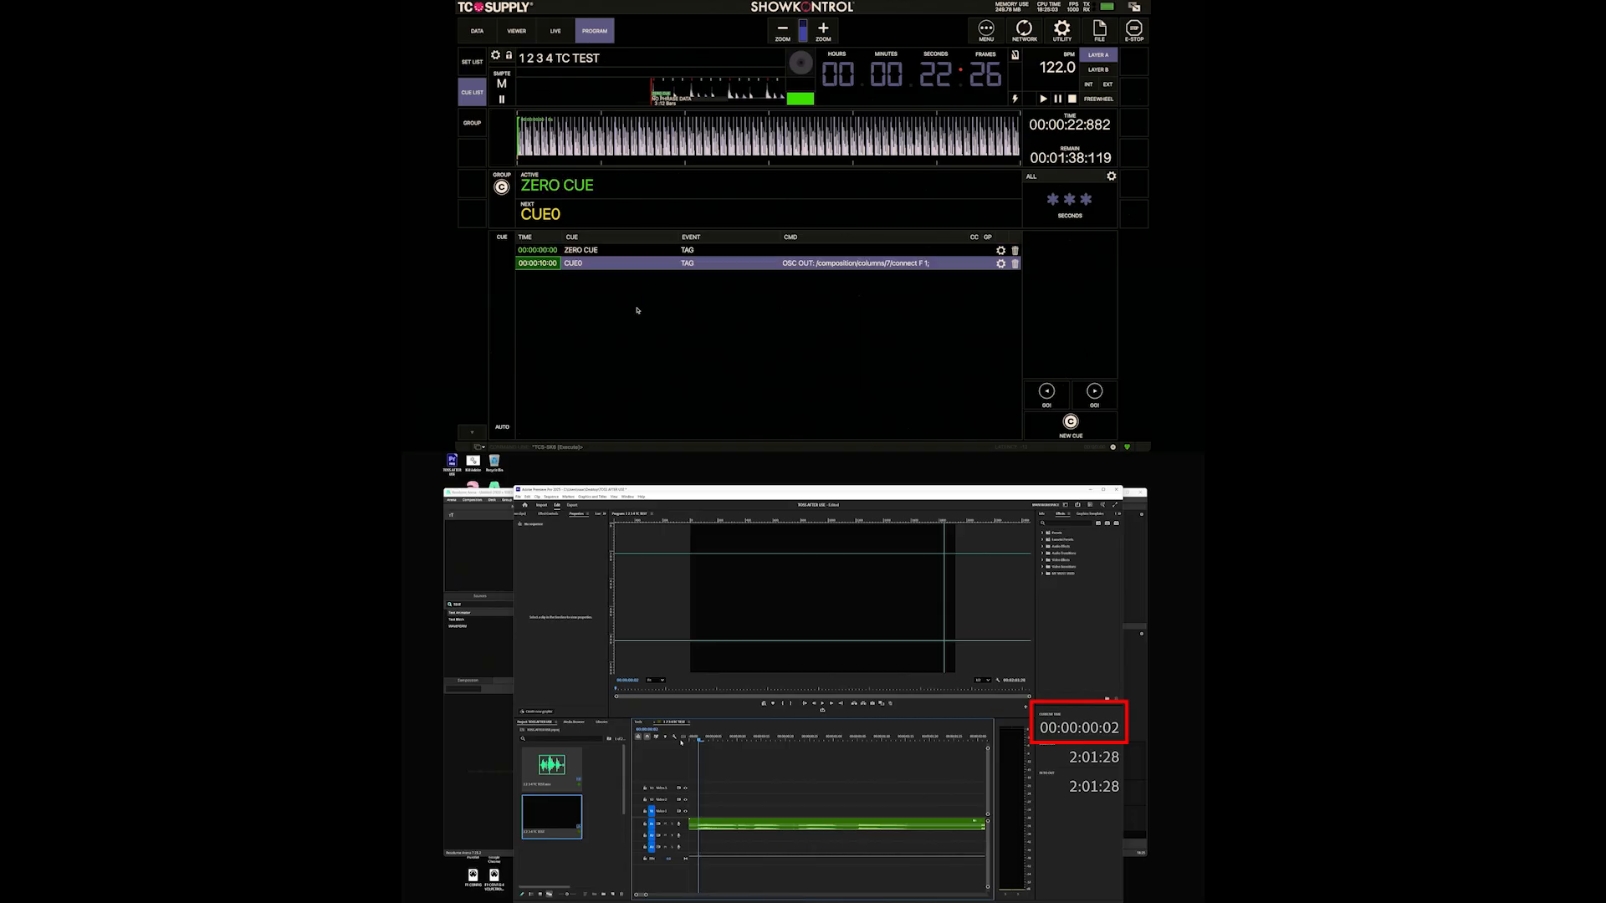
pyautogui.doubleClick(589, 265)
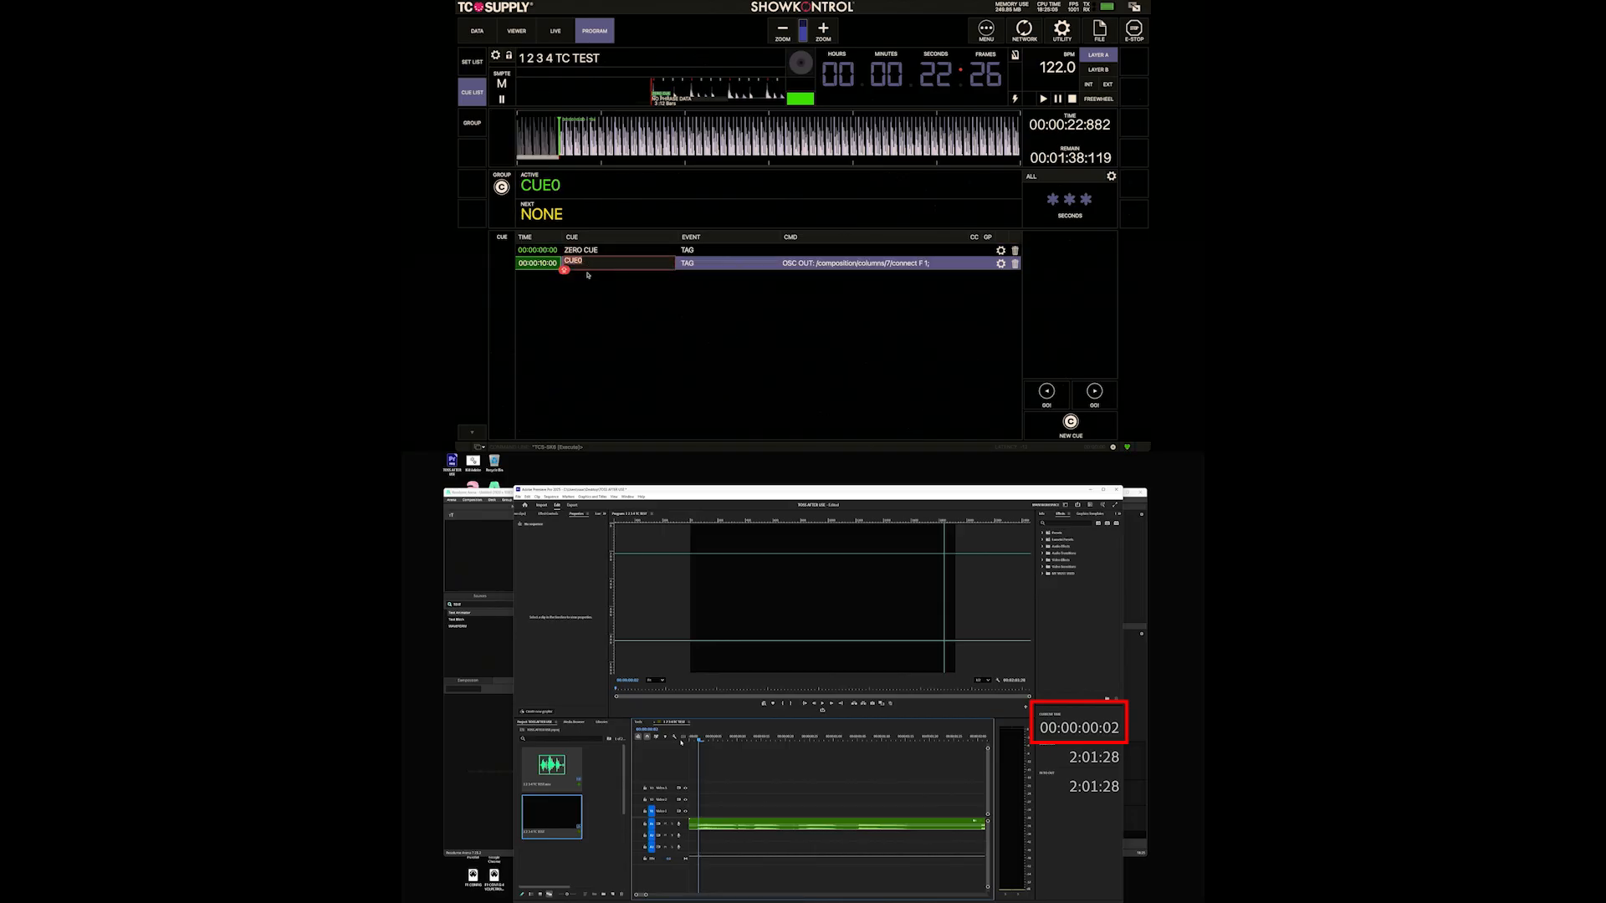
pyautogui.write('1')
pyautogui.press('Return')
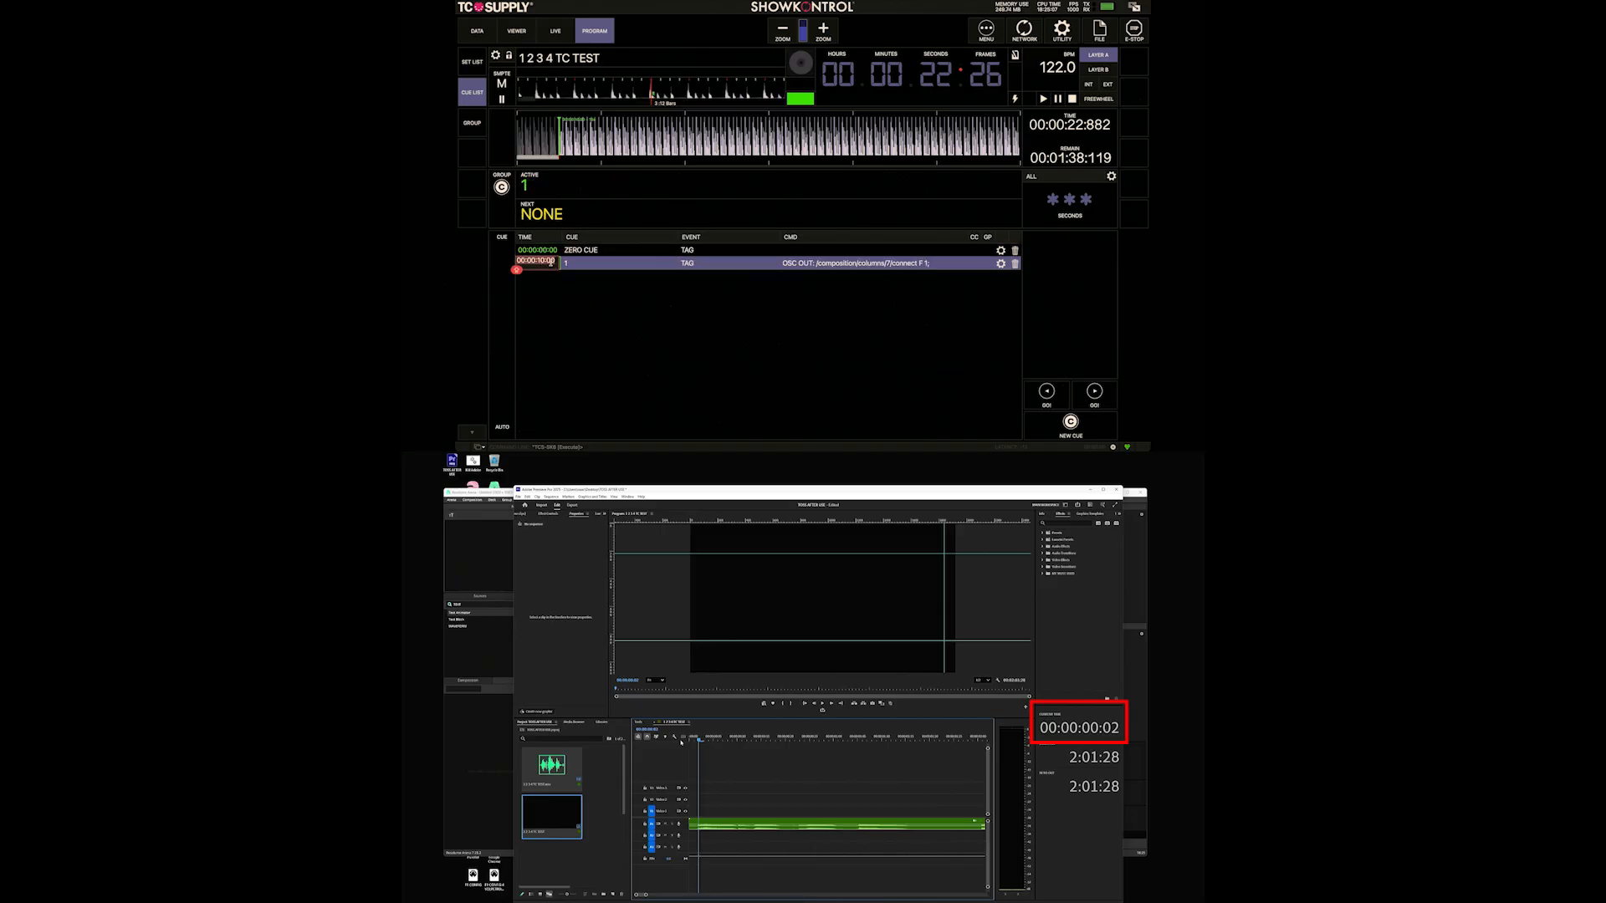
# - Retime cue 1 to the 2-frame mark and copy the /composition/columns/7/connect address from its OSC Out command
pyautogui.doubleClick(552, 260)
pyautogui.press('Return')
pyautogui.click(1002, 264)
pyautogui.click(946, 135)
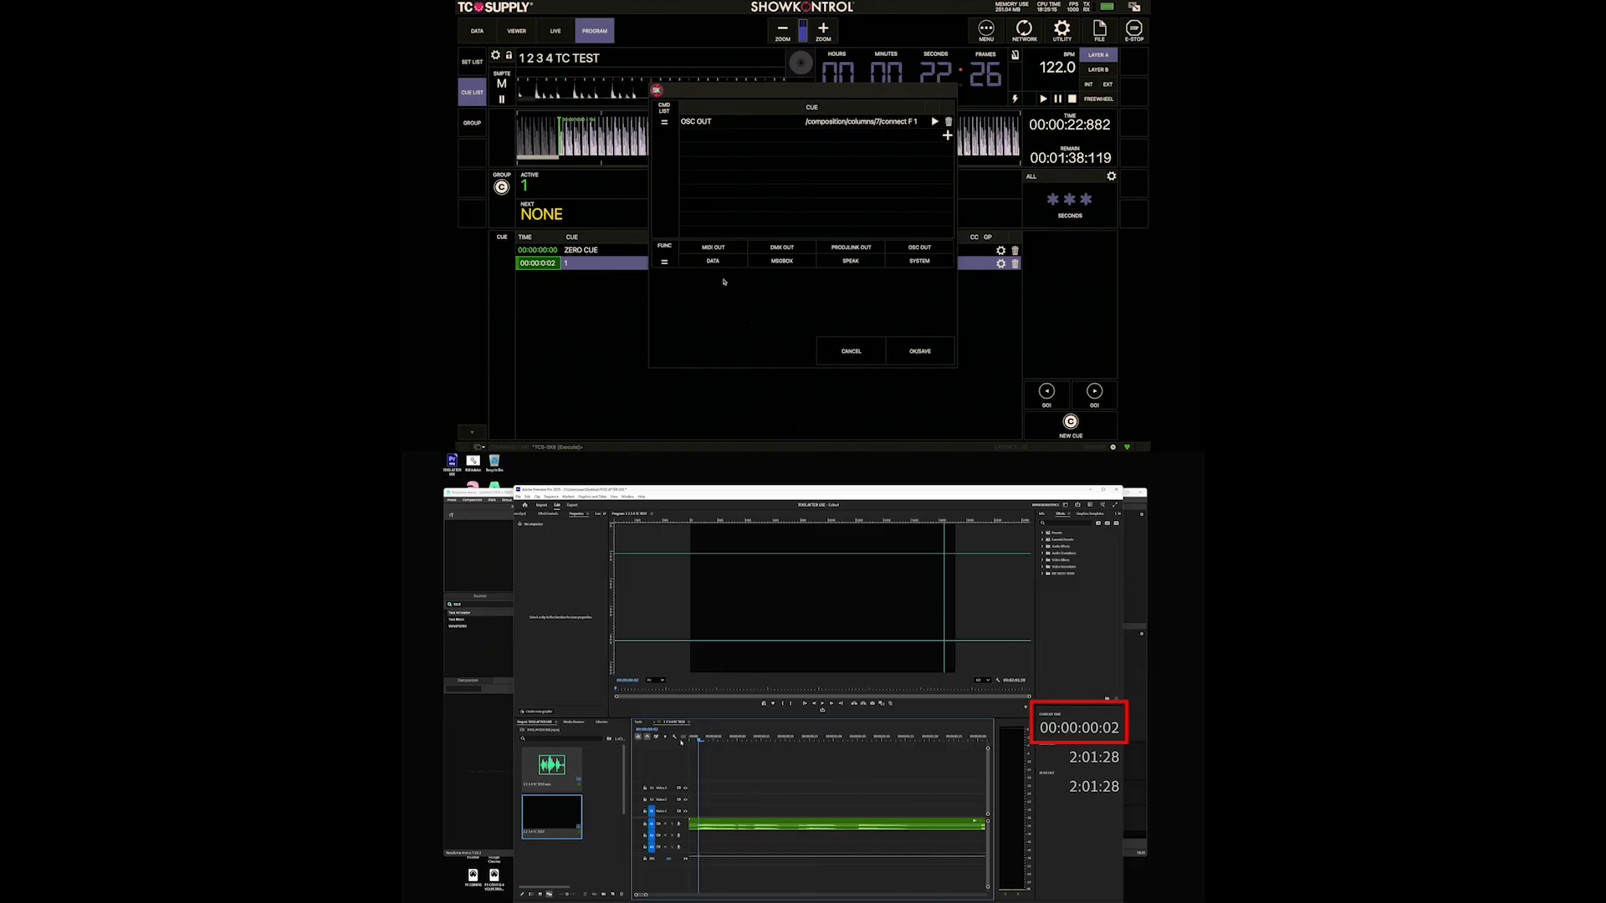
pyautogui.click(834, 125)
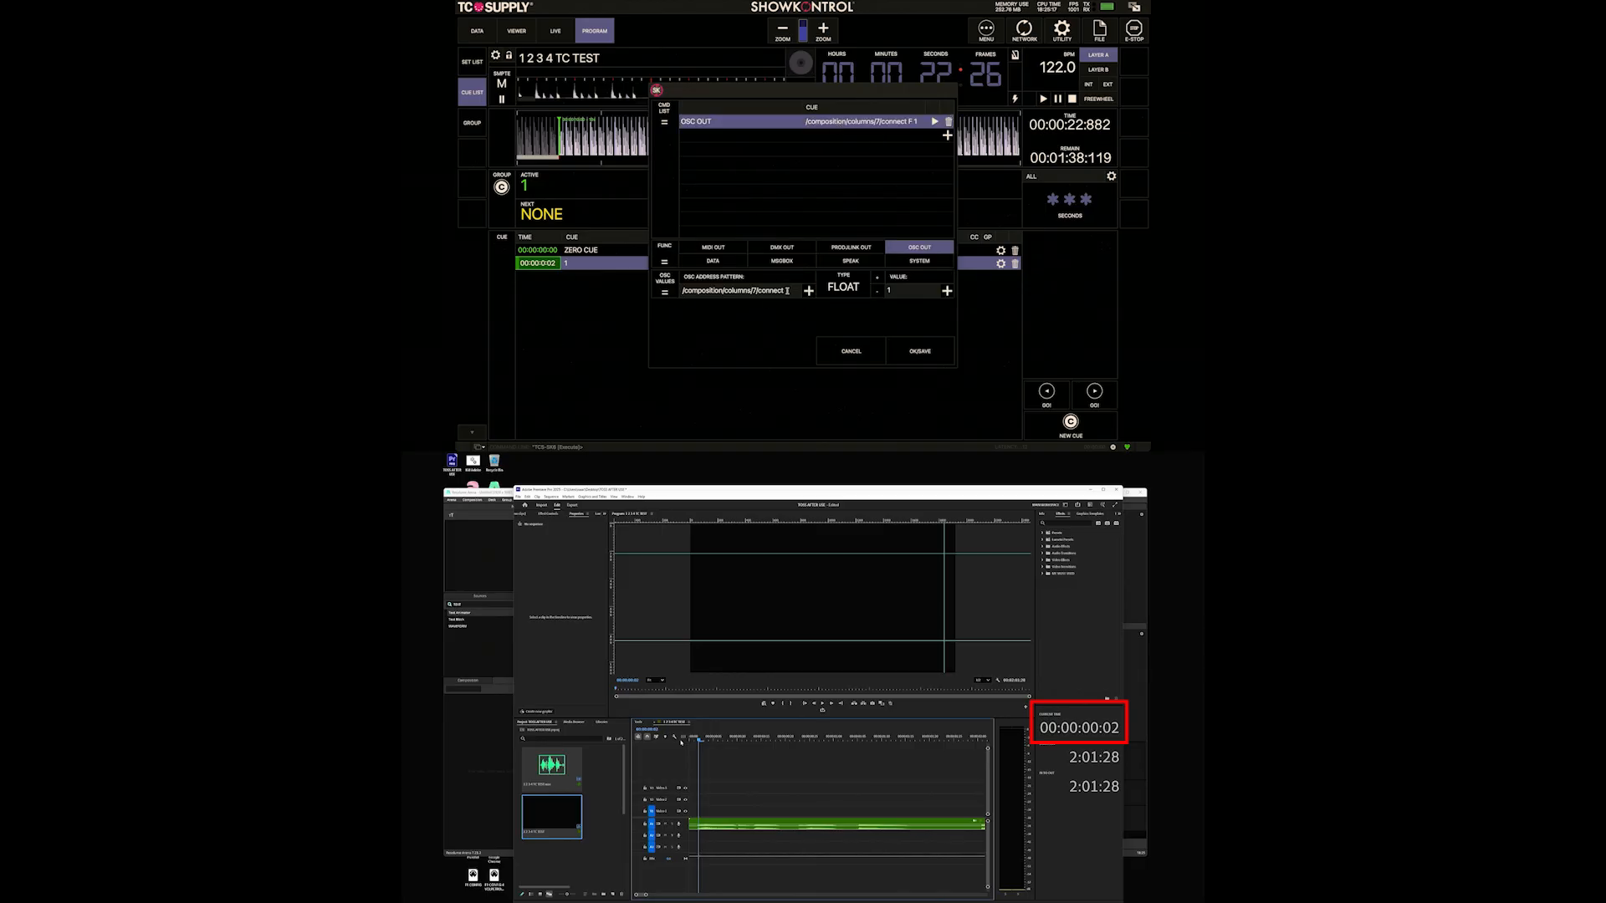
pyautogui.moveTo(787, 291); pyautogui.dragTo(669, 286)
pyautogui.hotkey('ctrl', 'c')
pyautogui.click(920, 351)
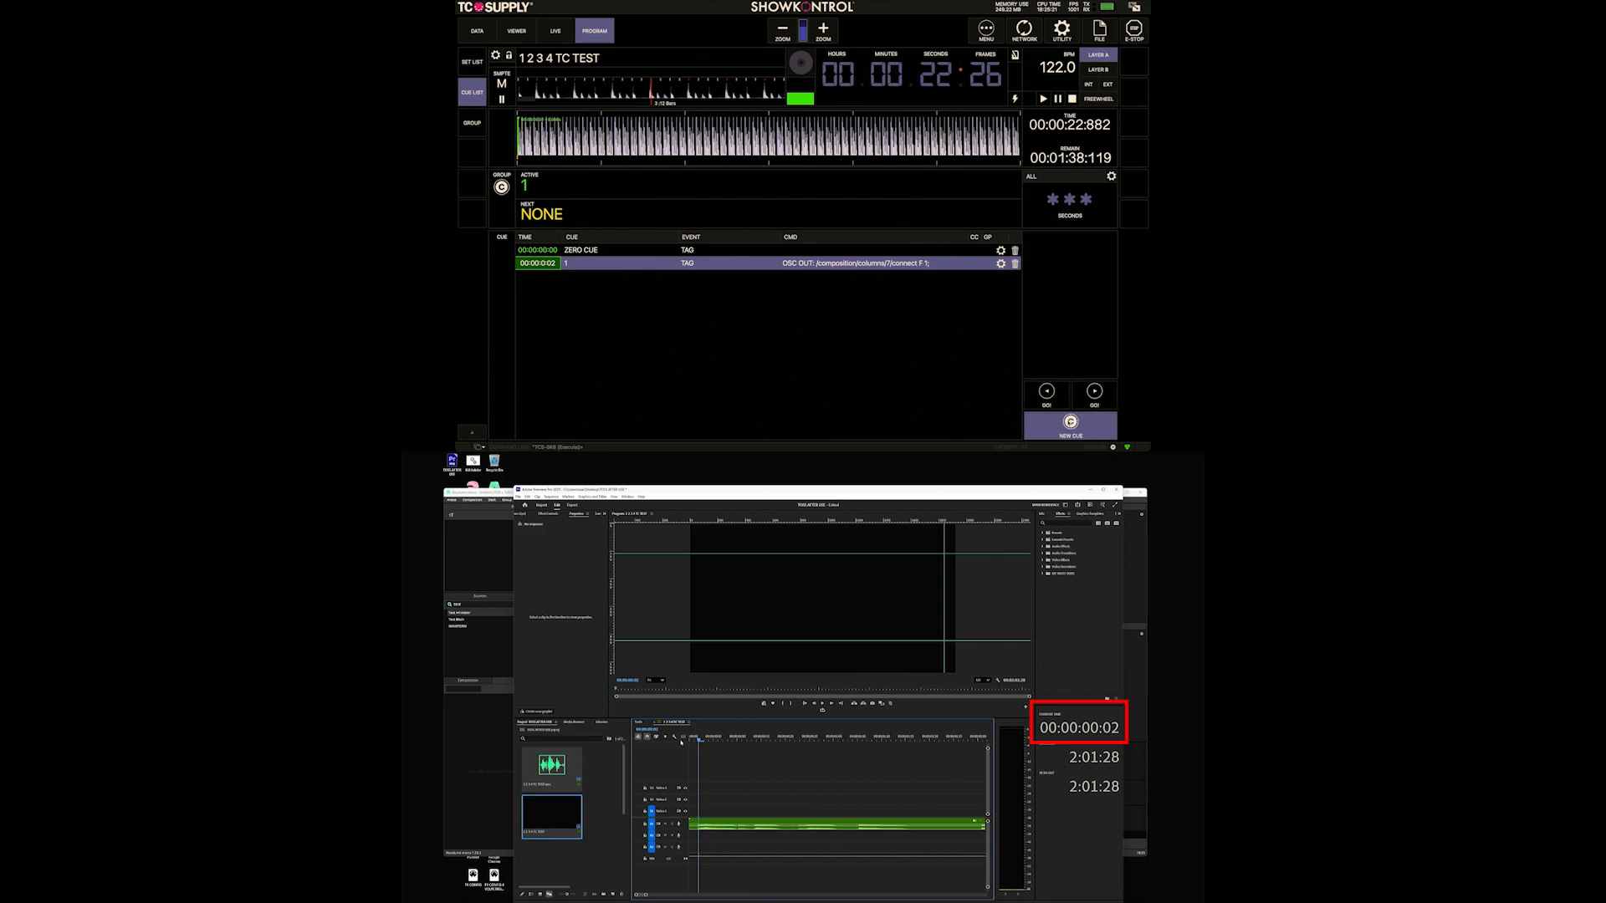
# - Add a new cue with an OSC Out command to /composition/columns/8/connect, type float, value 1
pyautogui.click(1070, 424)
pyautogui.click(1000, 264)
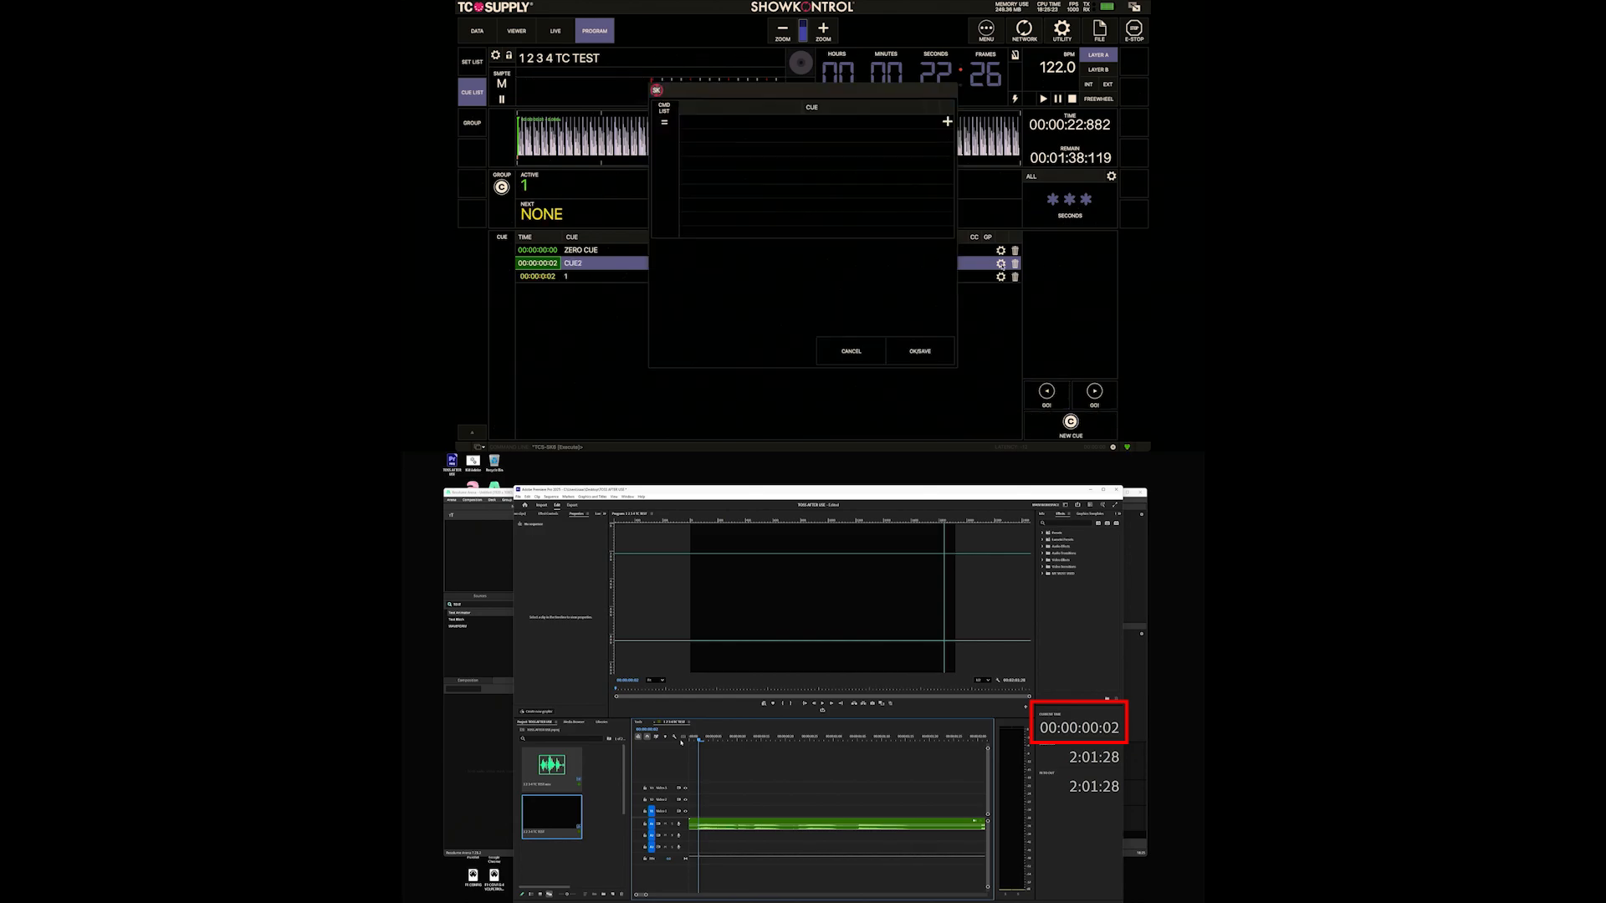
pyautogui.click(947, 122)
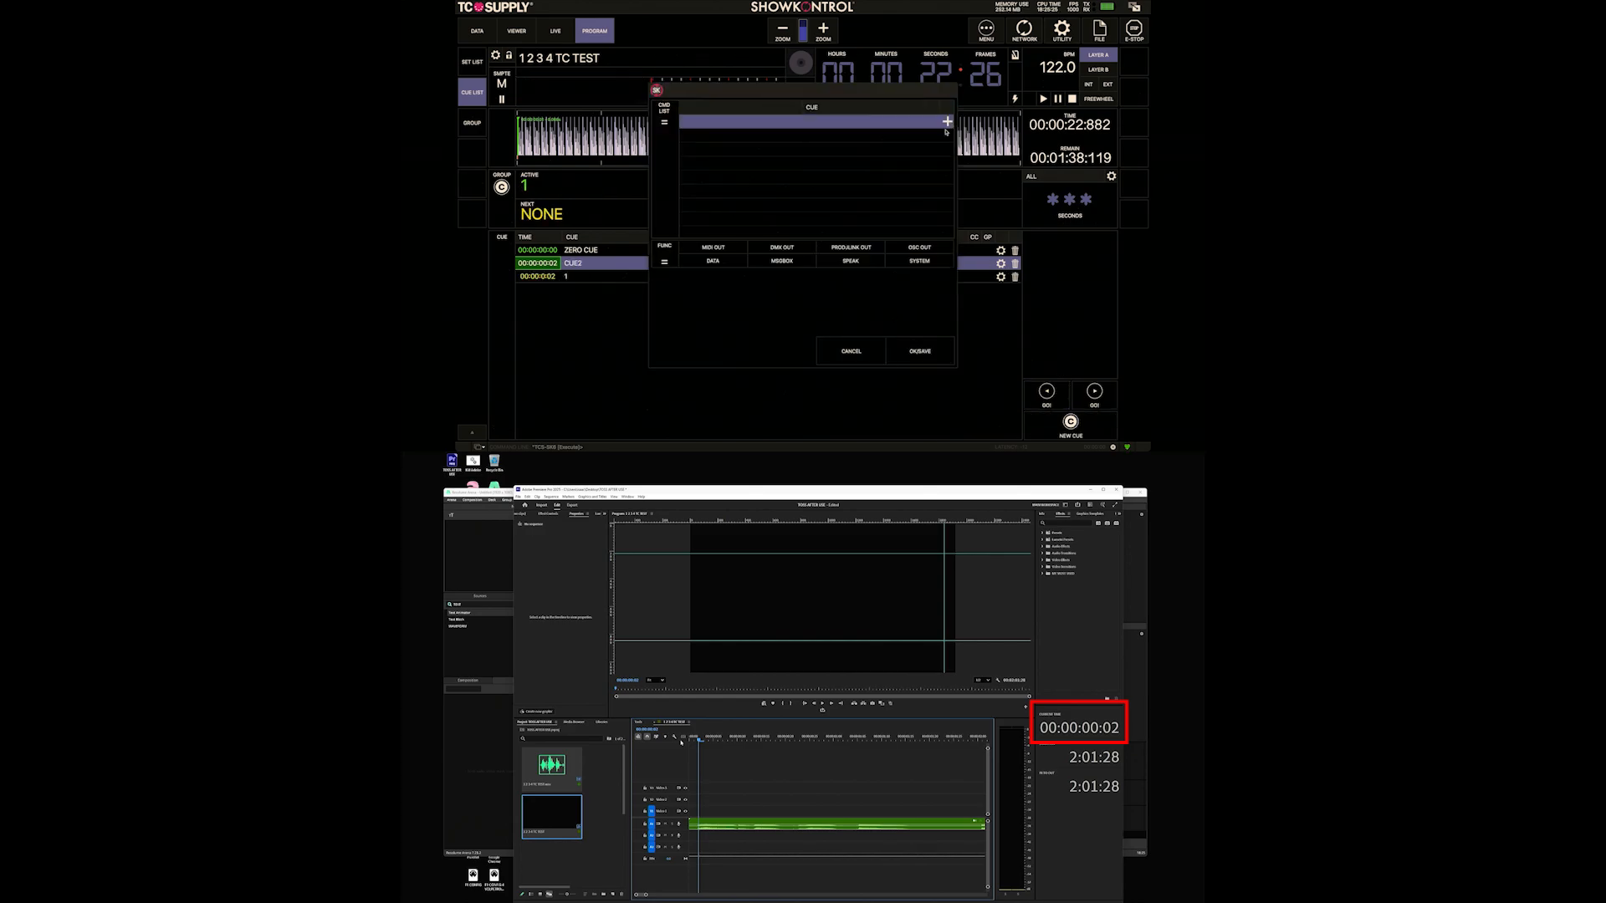
pyautogui.click(920, 248)
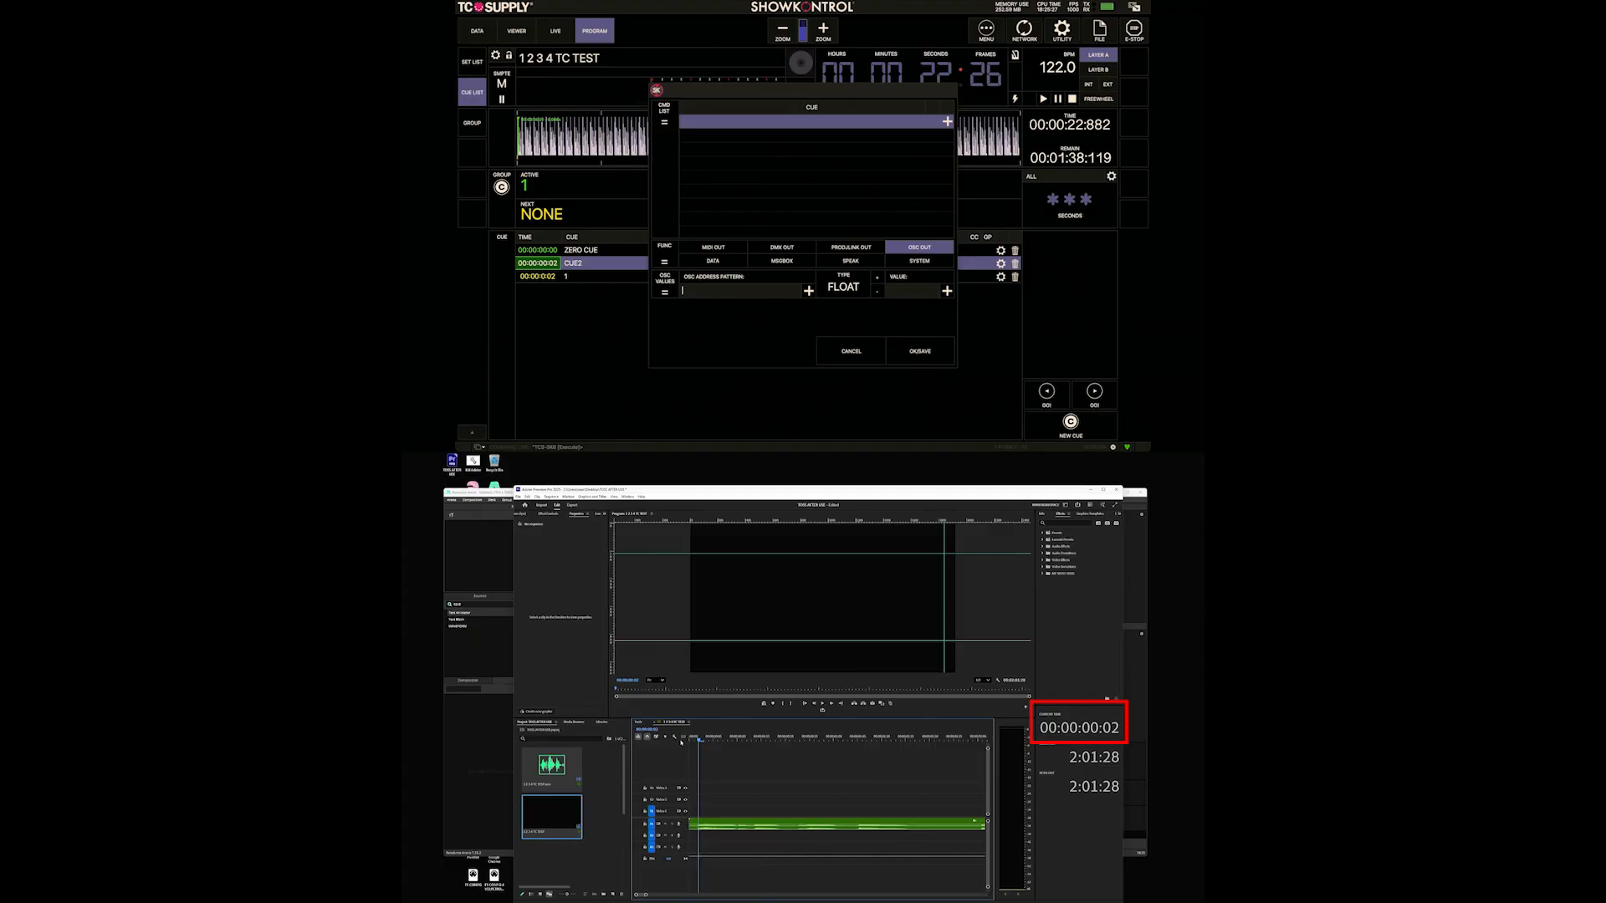
pyautogui.hotkey('ctrl', 'v')
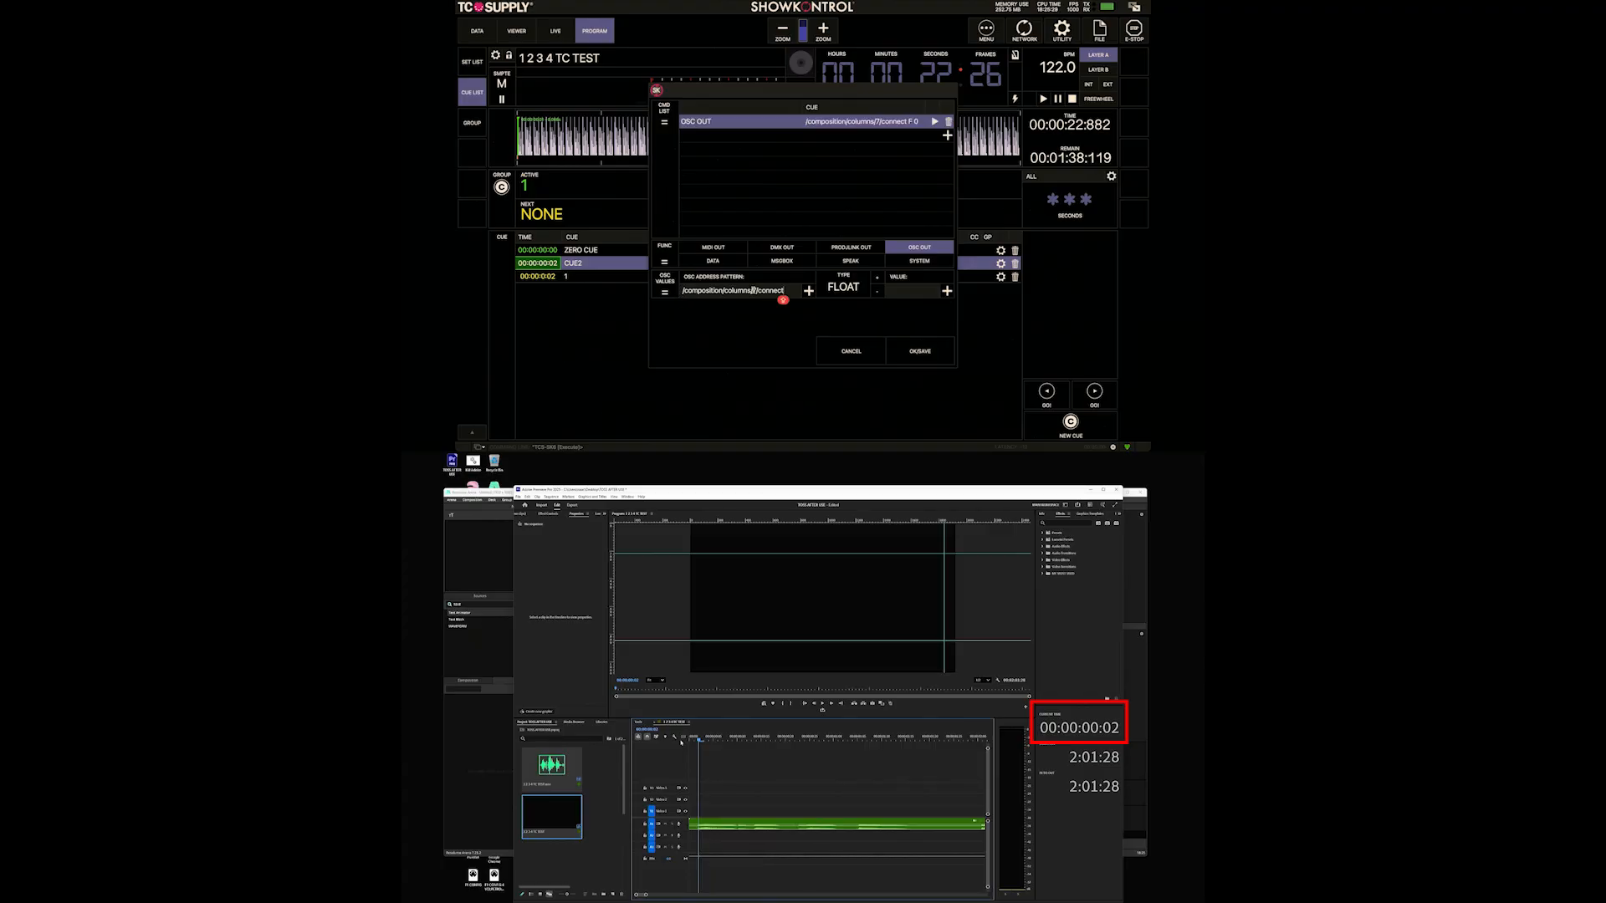
pyautogui.press('BackSpace')
pyautogui.write('1')
pyautogui.click(920, 352)
# - Rename CUE2 as 2
pyautogui.doubleClick(588, 262)
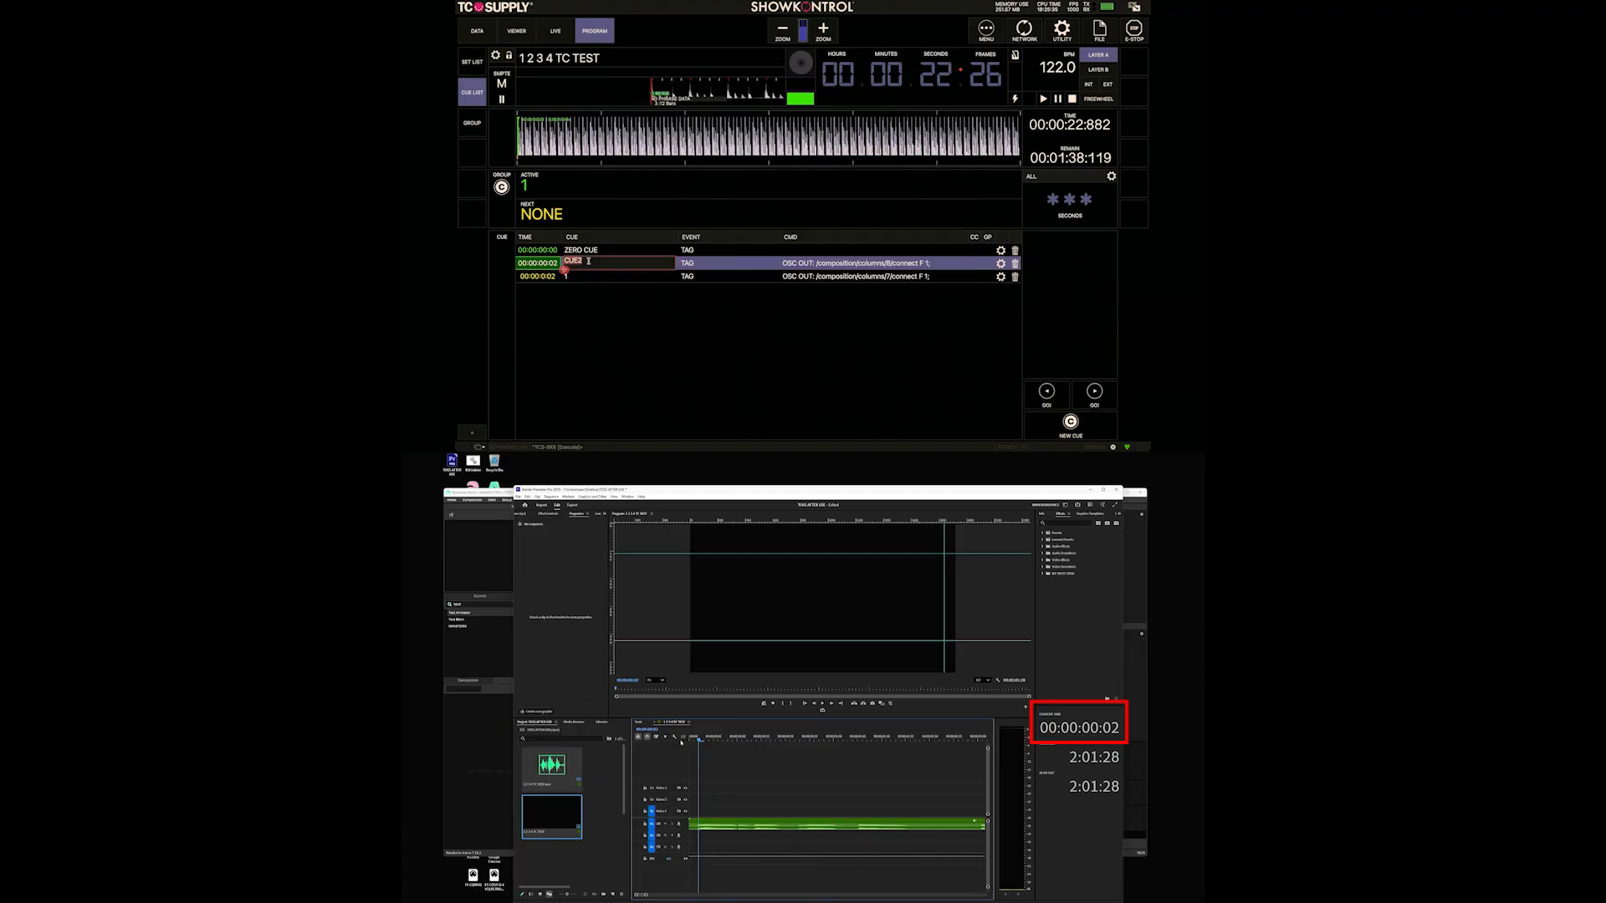
pyautogui.write('2')
pyautogui.press('Return')
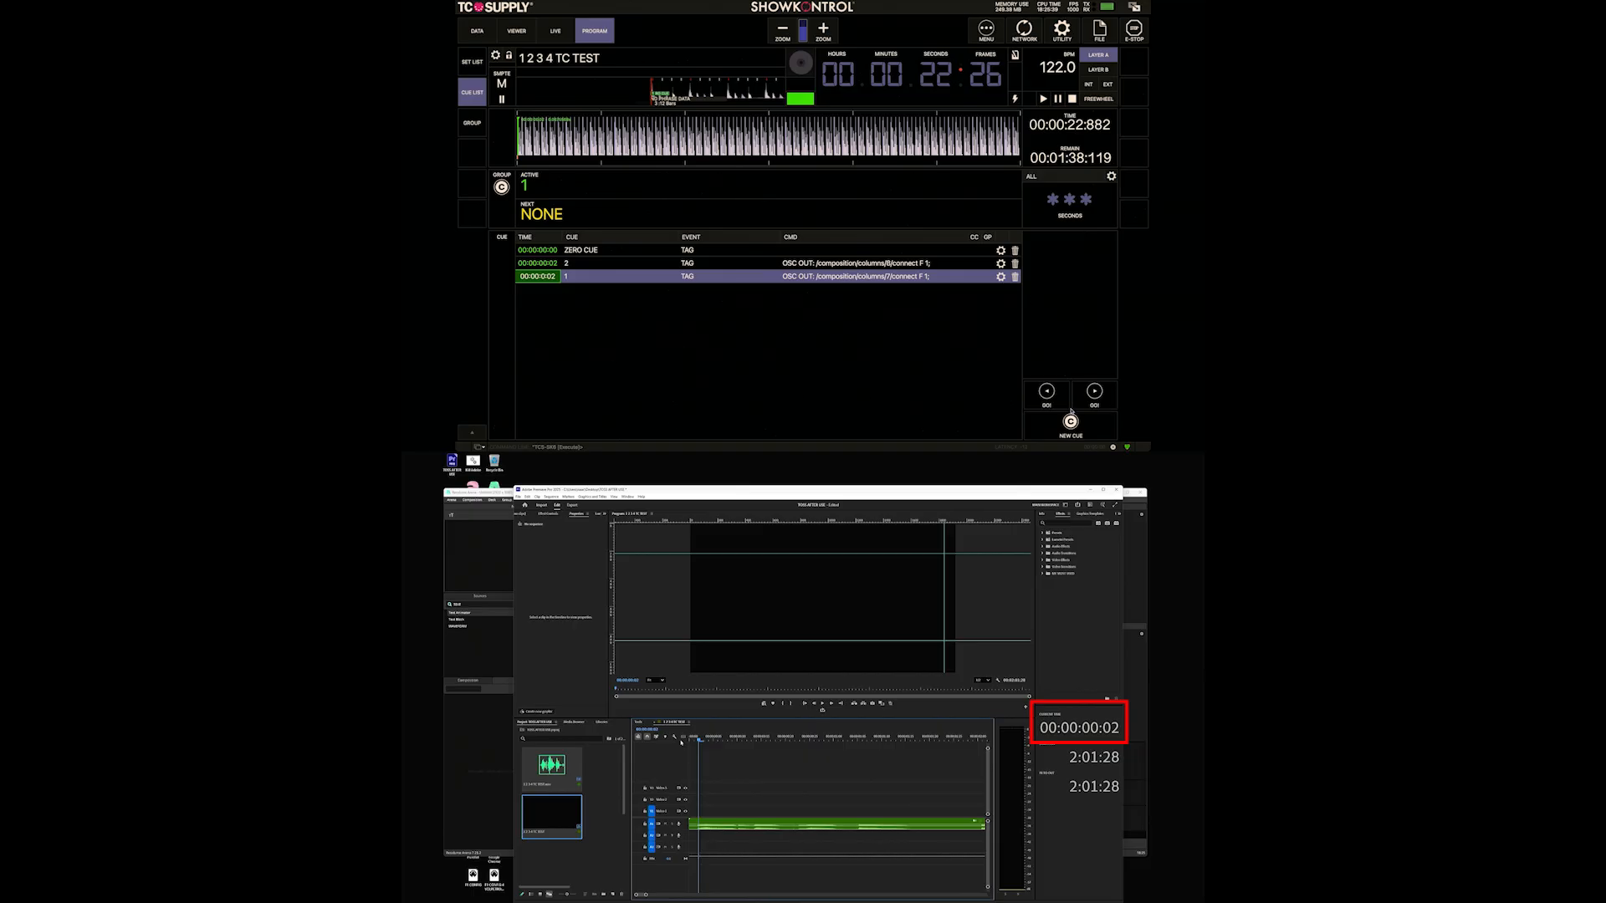
# - Add another cue with an OSC Out command that uses the copied /composition/columns/7/connect address
pyautogui.click(1072, 412)
pyautogui.click(999, 276)
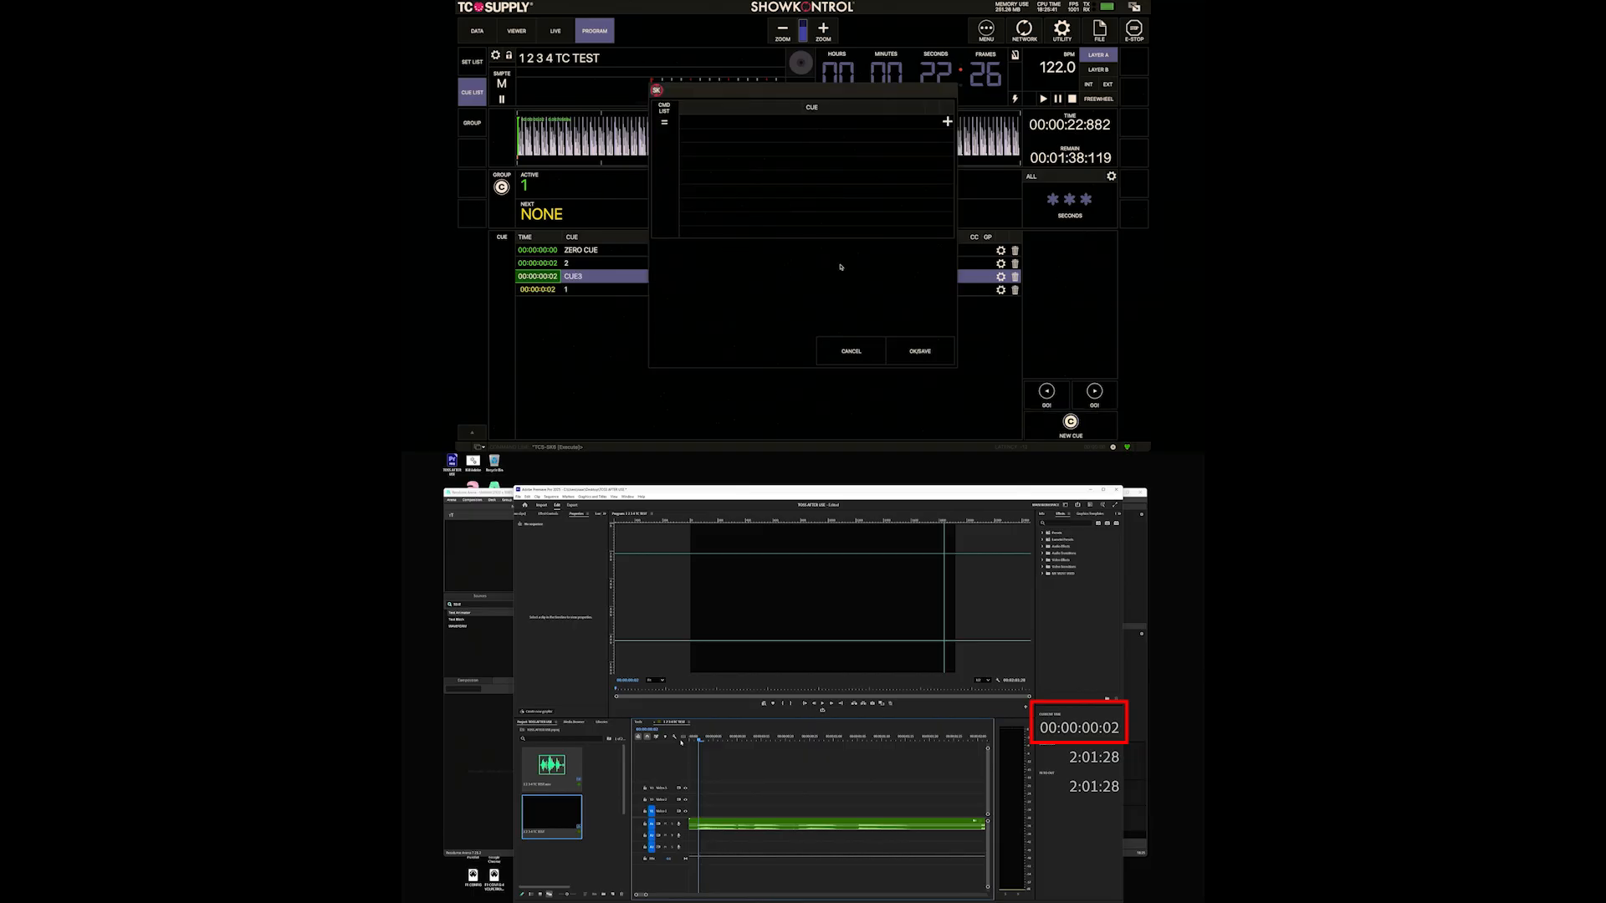
pyautogui.click(914, 248)
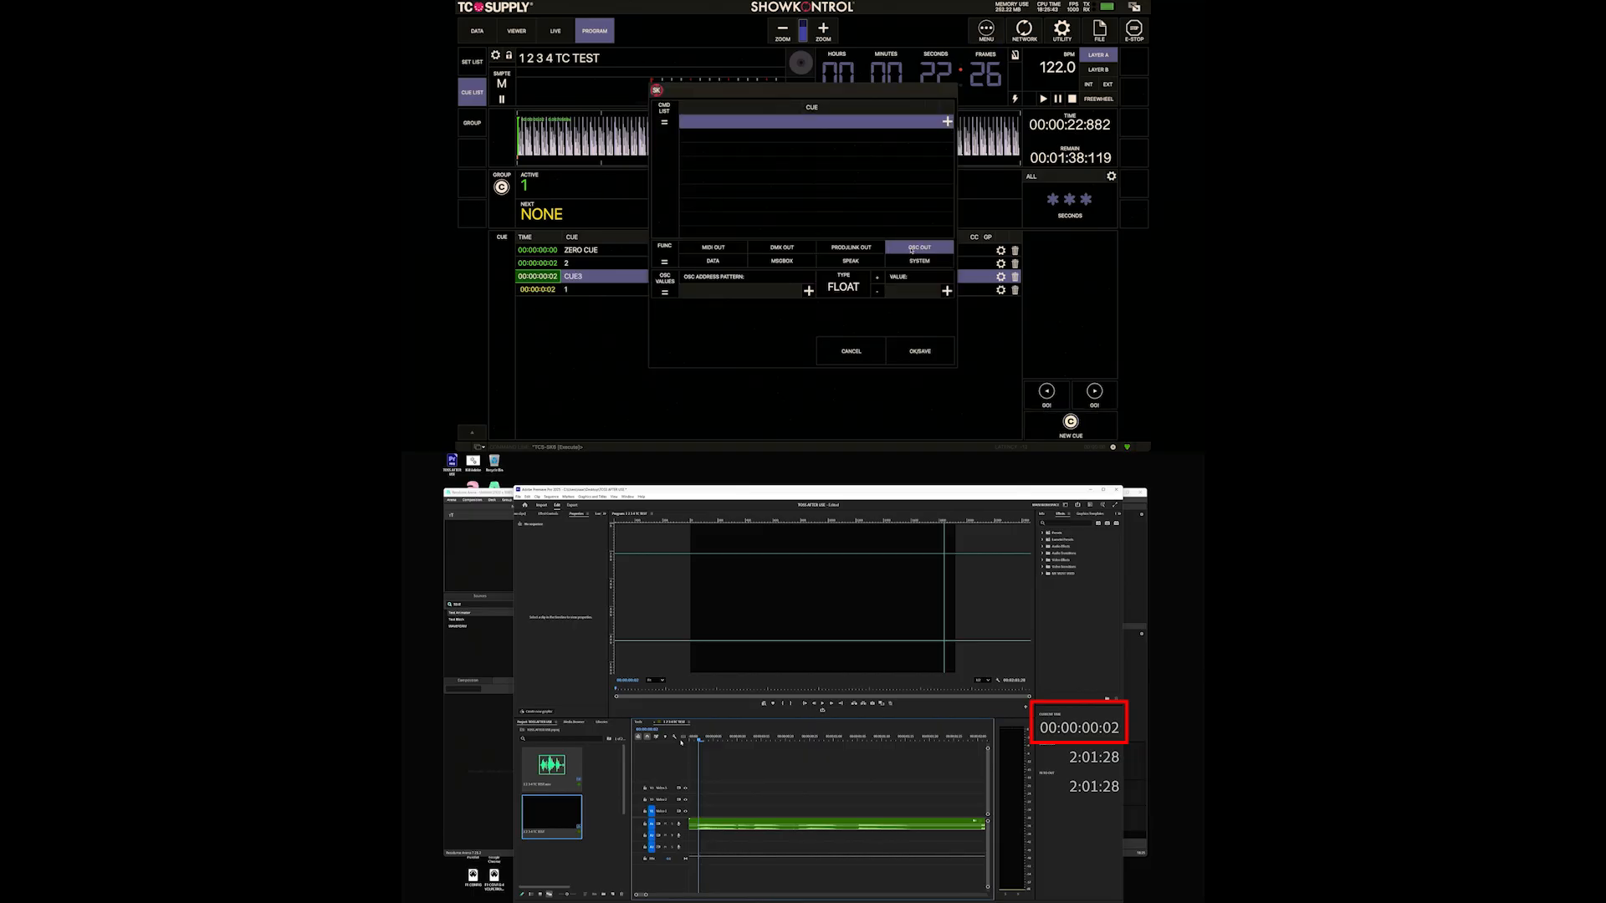
pyautogui.click(761, 292)
pyautogui.hotkey('ctrl', 'v')
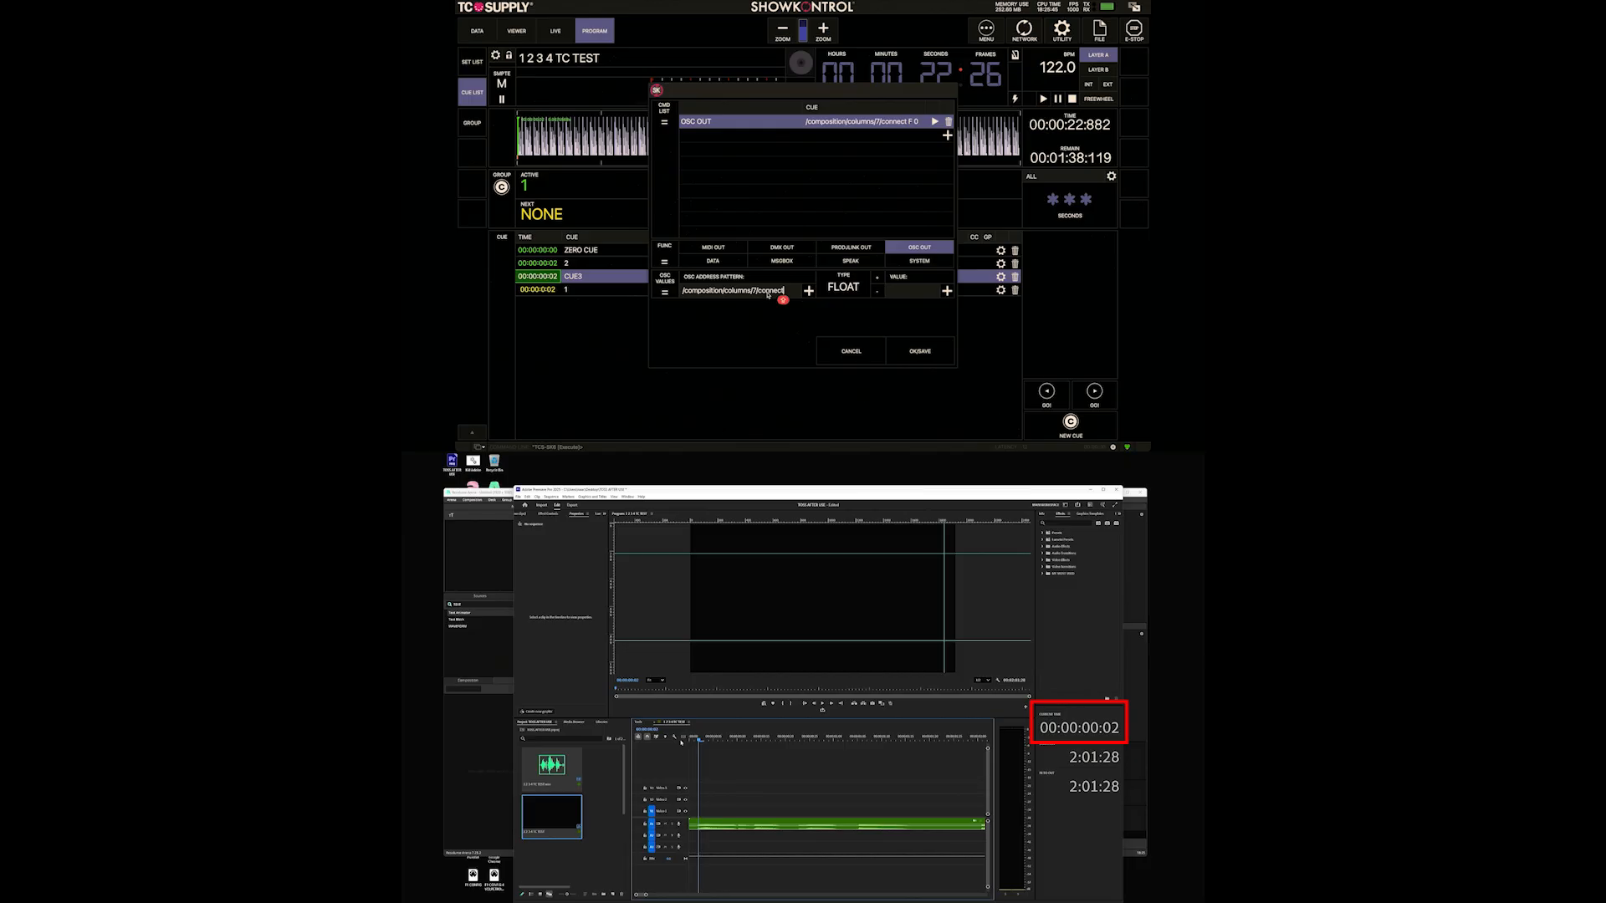
# - Change the new cue's OSC address to /composition/columns/9/connect with value 1 and save the command
pyautogui.press('Left')
pyautogui.press('Left')
pyautogui.press('Left')
pyautogui.press('Left')
pyautogui.press('Left')
pyautogui.press('Left')
pyautogui.press('Left')
pyautogui.press('Left')
pyautogui.press('BackSpace')
pyautogui.write('9')
pyautogui.click(903, 289)
pyautogui.write('1')
pyautogui.click(911, 349)
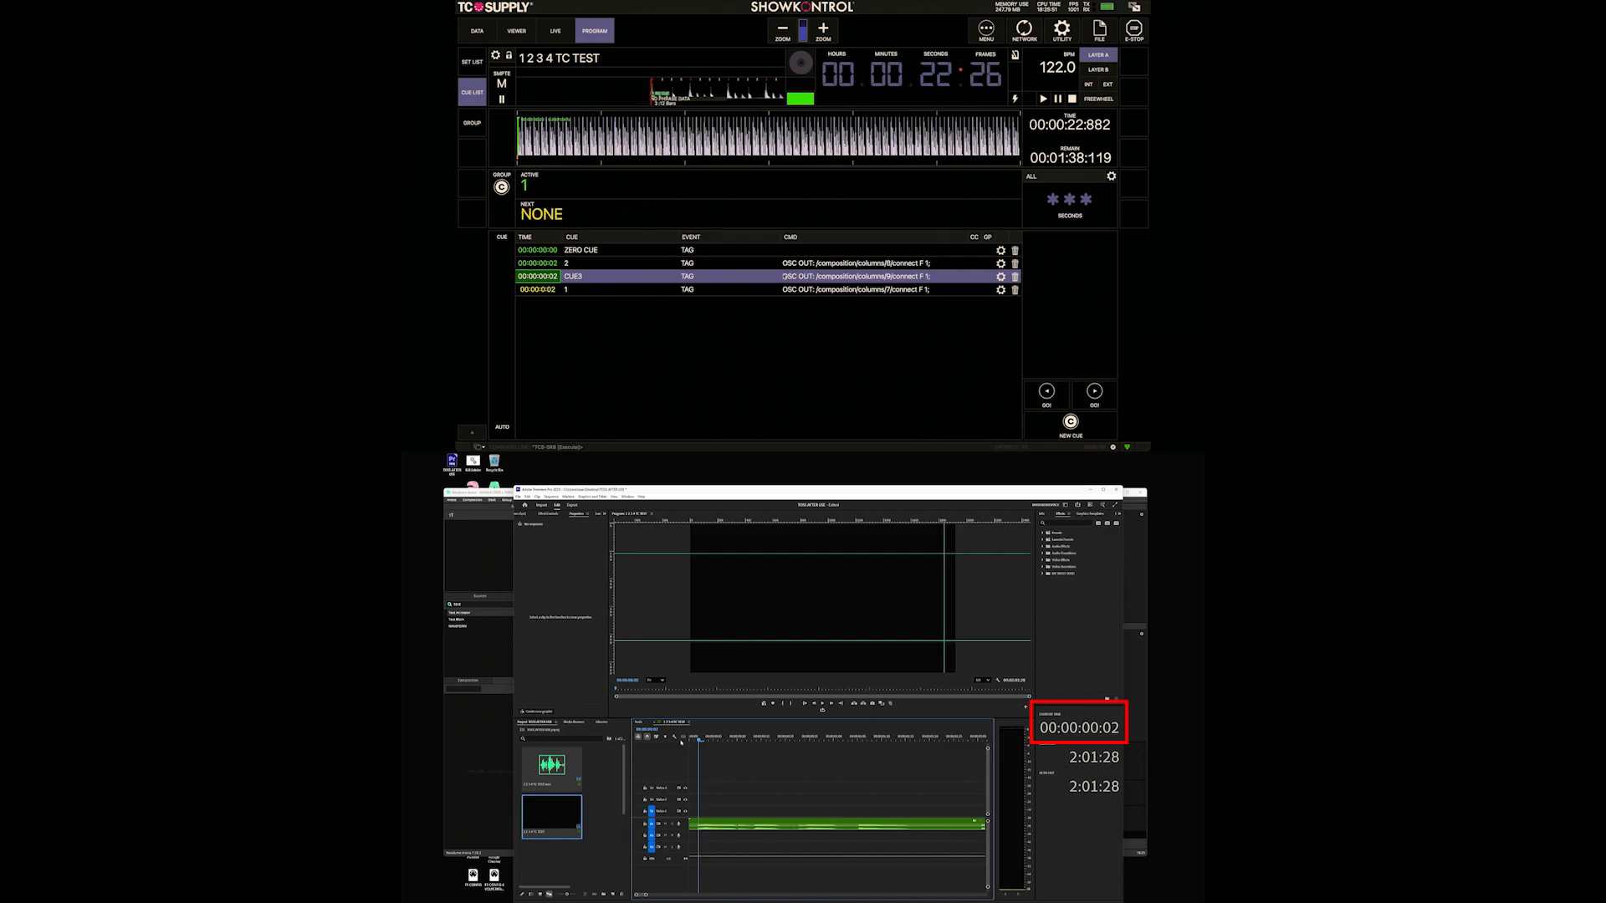
# - Rename CUE3 as 3
pyautogui.doubleClick(580, 277)
pyautogui.write('3')
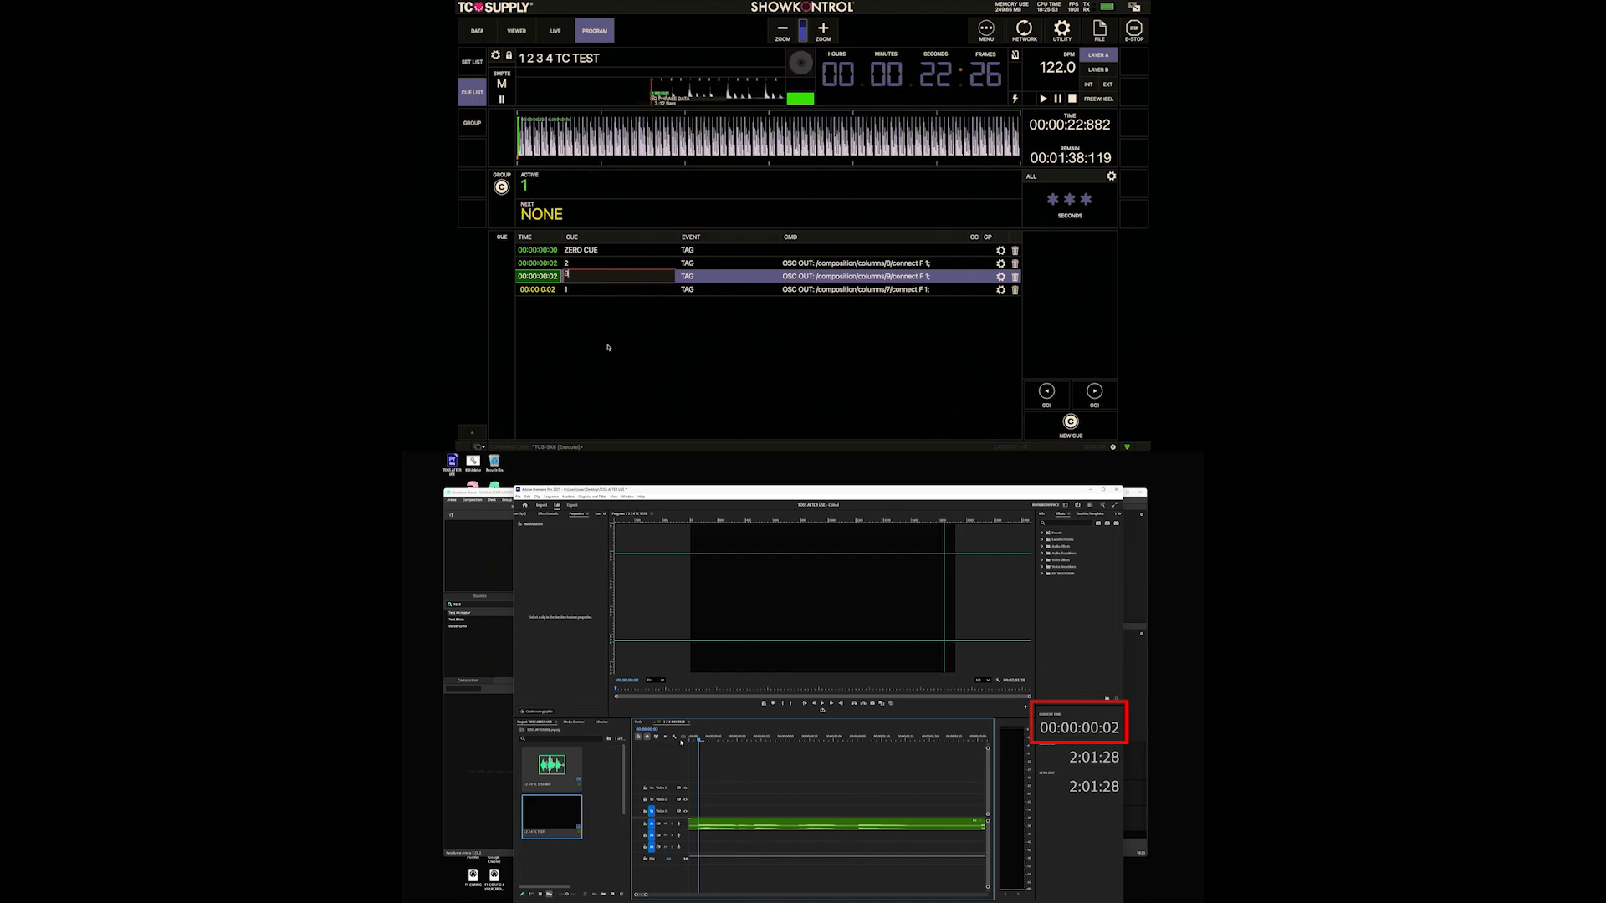
pyautogui.press('Return')
# - Add a fourth numbered cue with an OSC Out command to /composition/columns/10/connect, type float, value 1
pyautogui.click(1070, 423)
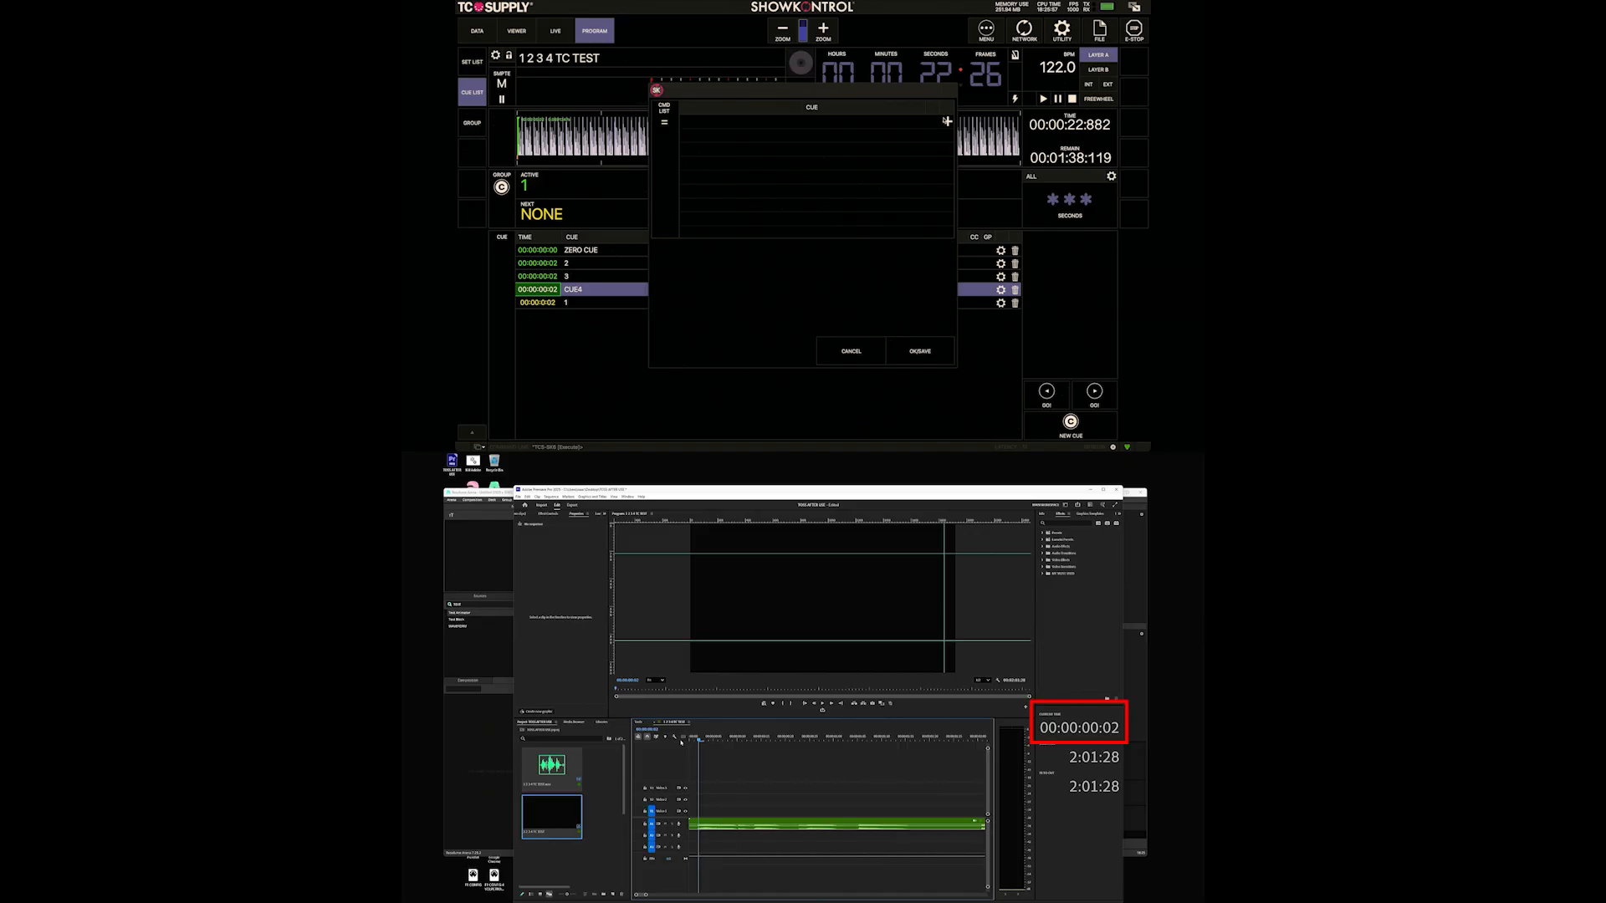
pyautogui.click(947, 121)
pyautogui.click(919, 247)
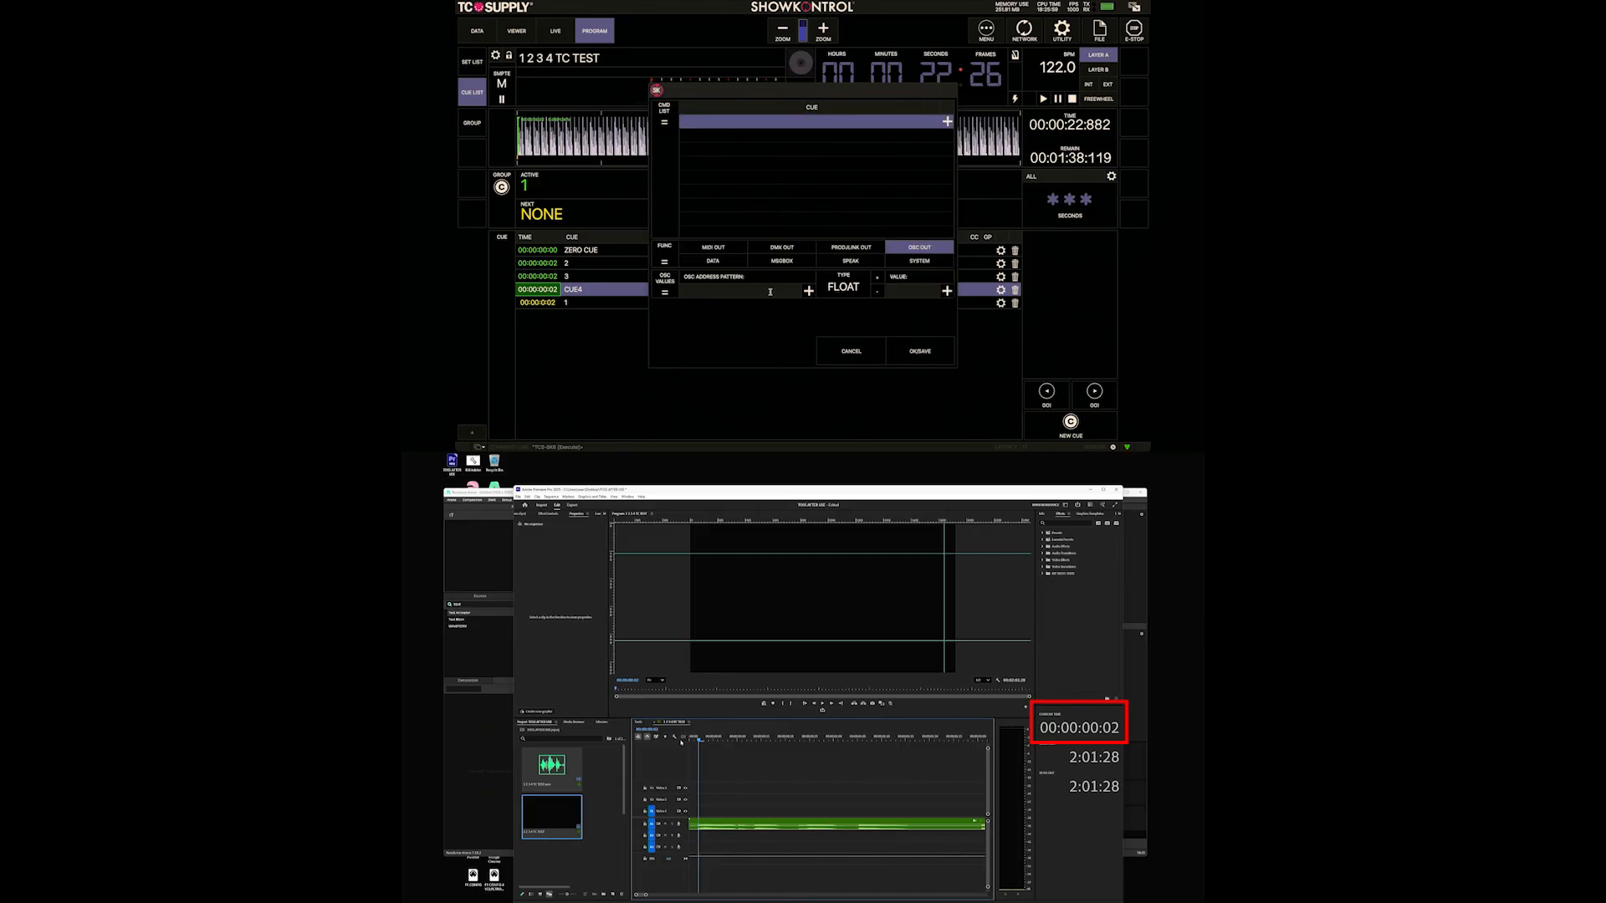
pyautogui.click(770, 291)
pyautogui.hotkey('ctrl', 'v')
pyautogui.click(887, 293)
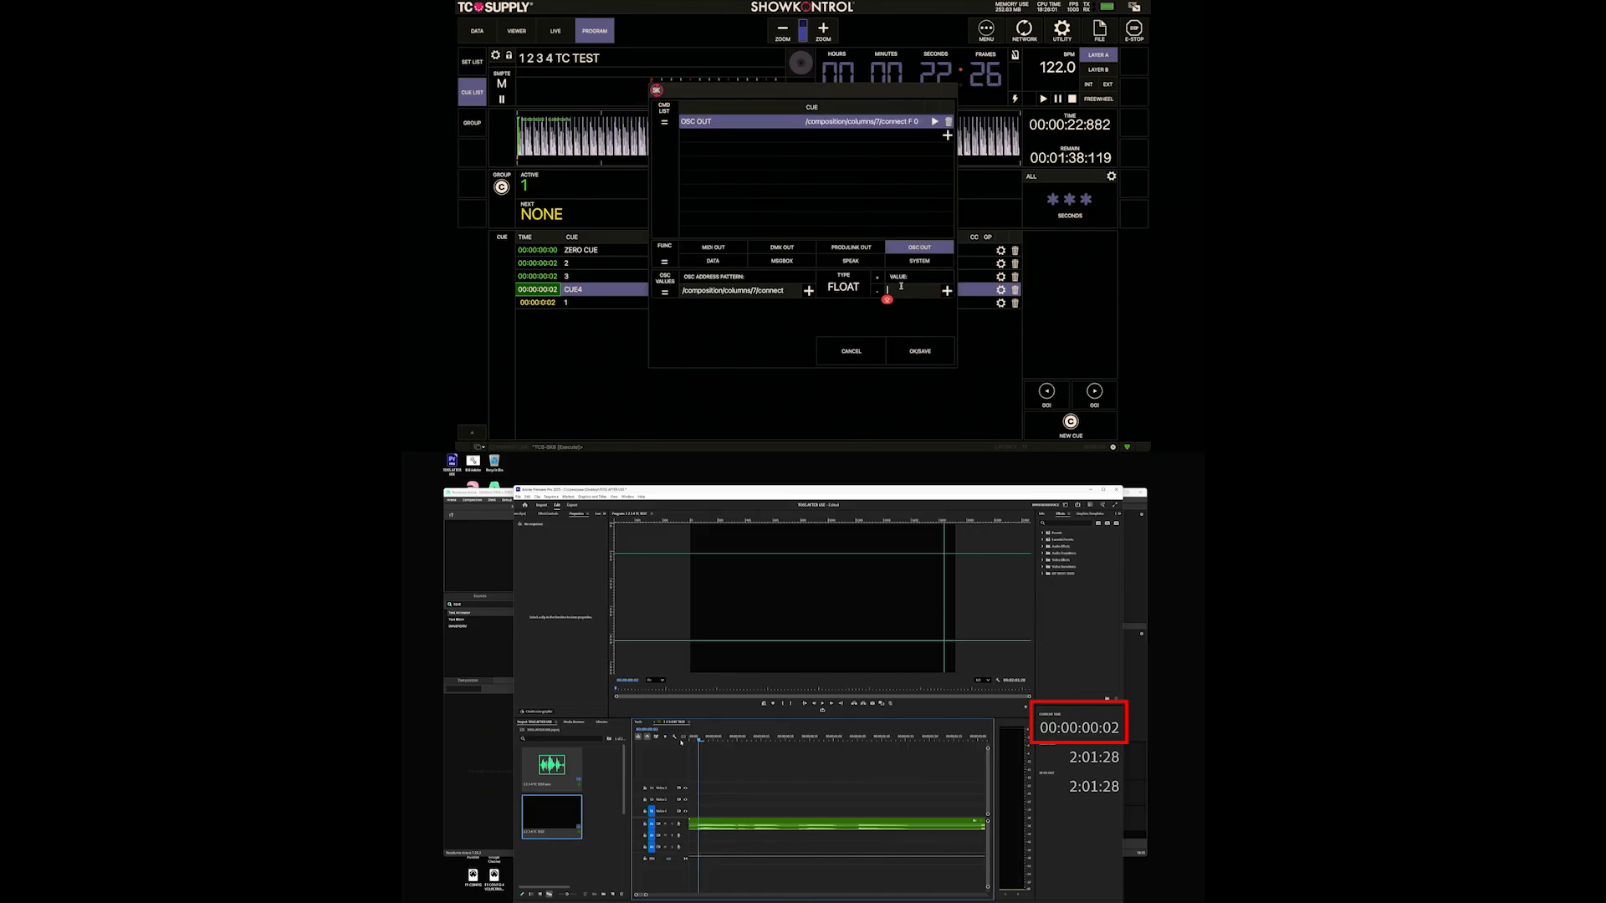
pyautogui.write('1')
pyautogui.click(755, 293)
pyautogui.press('BackSpace')
pyautogui.write('10')
pyautogui.press('Return')
pyautogui.click(682, 299)
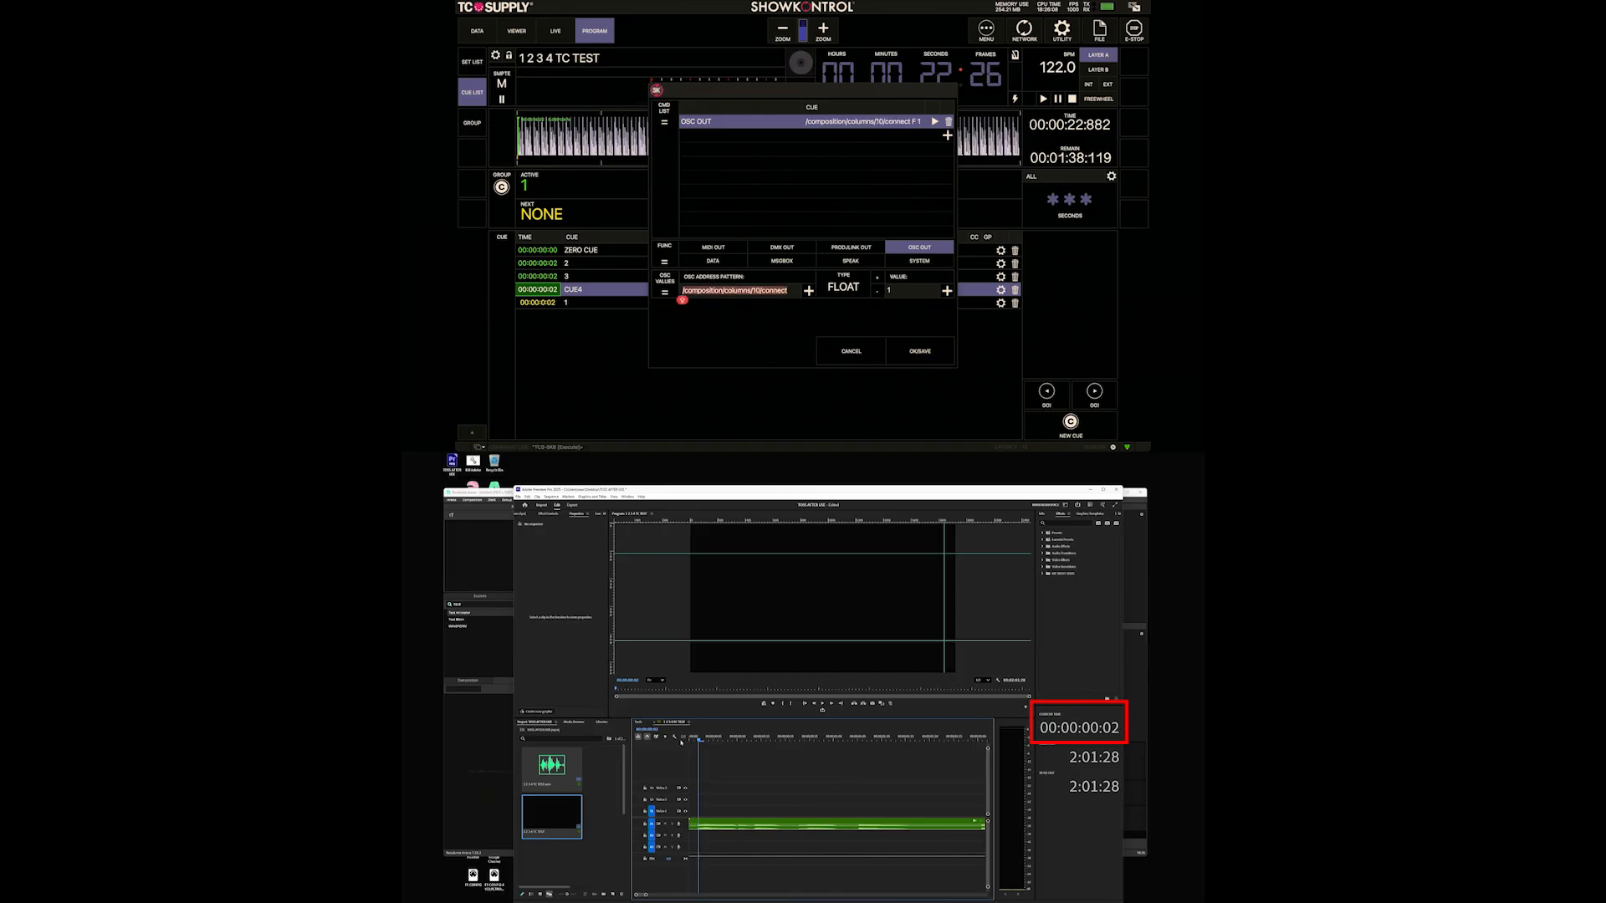
pyautogui.click(919, 352)
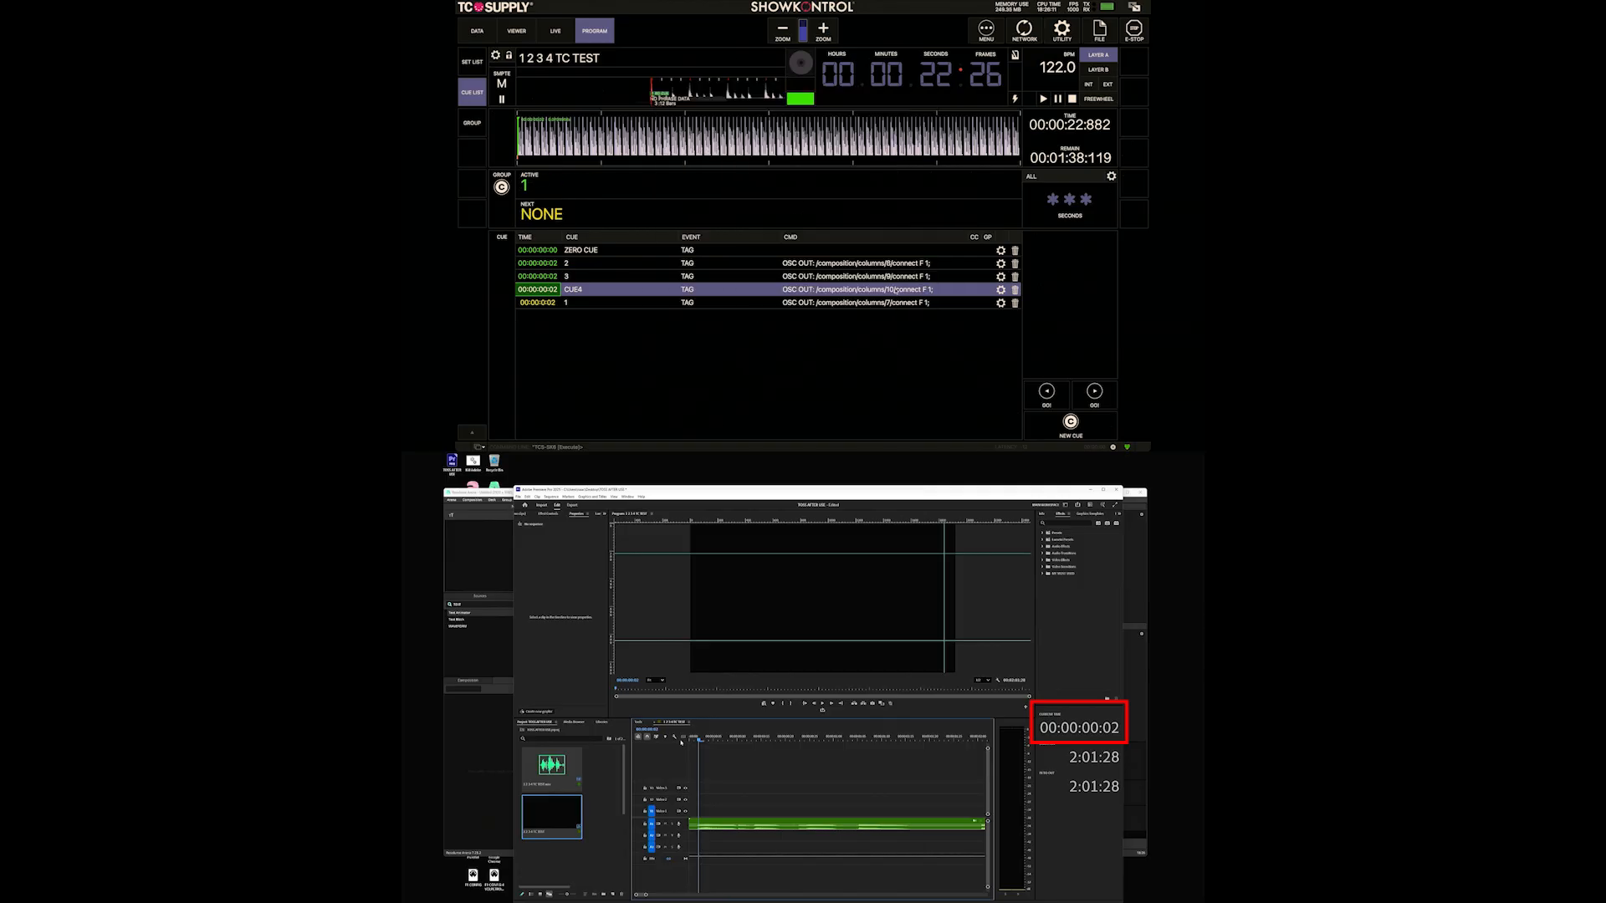
# - Rename CUE4 as 4
pyautogui.doubleClick(566, 295)
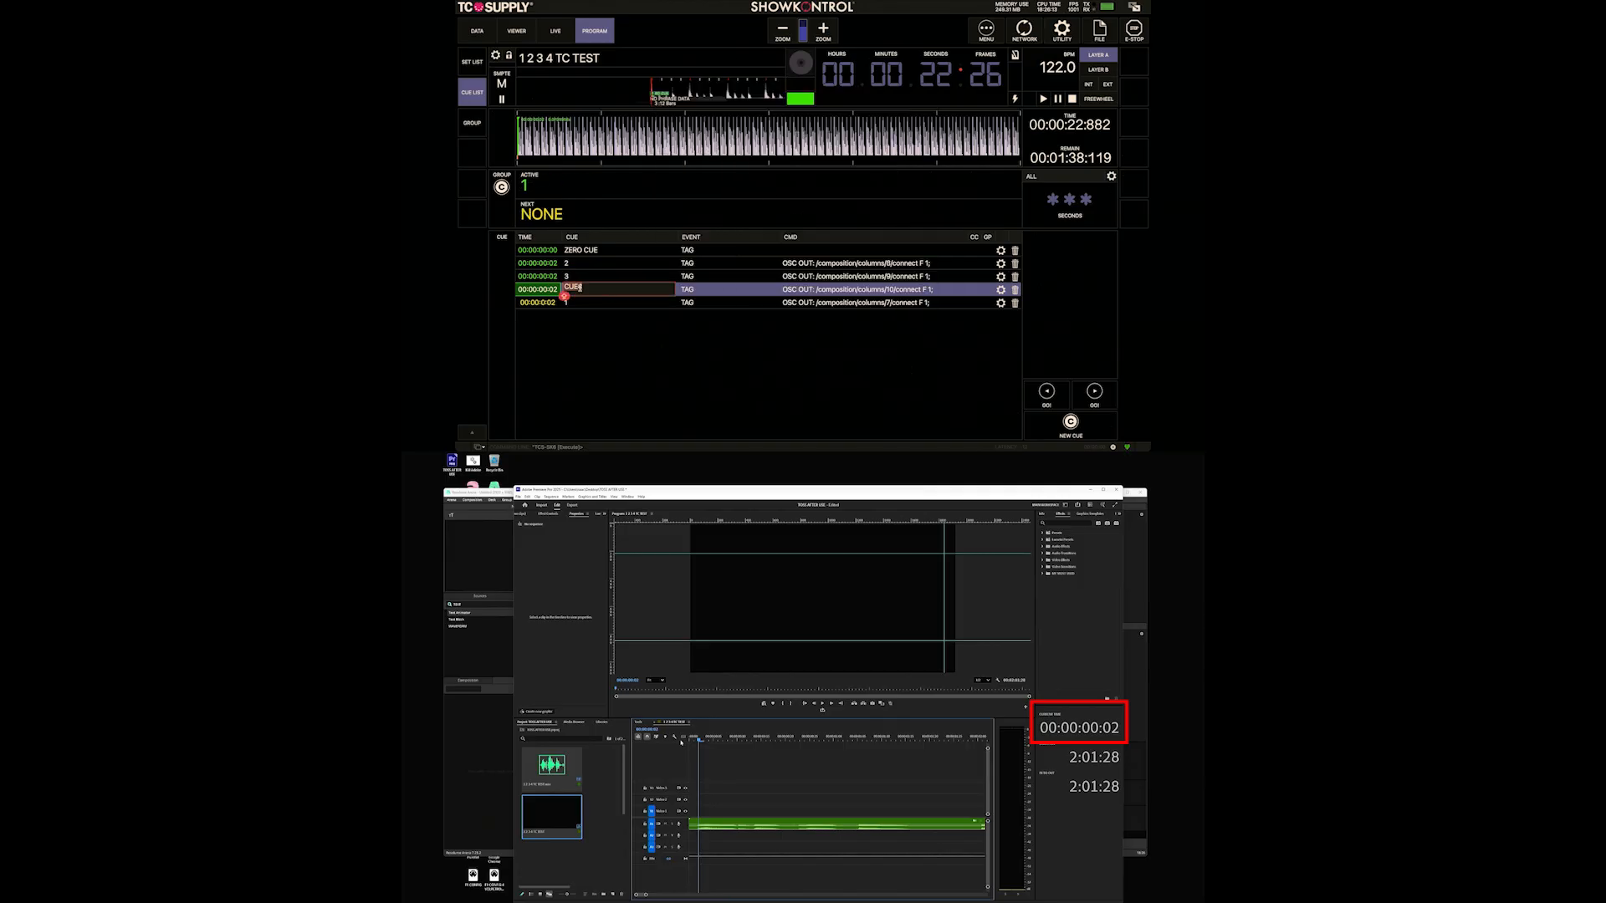
pyautogui.write('4')
pyautogui.press('Return')
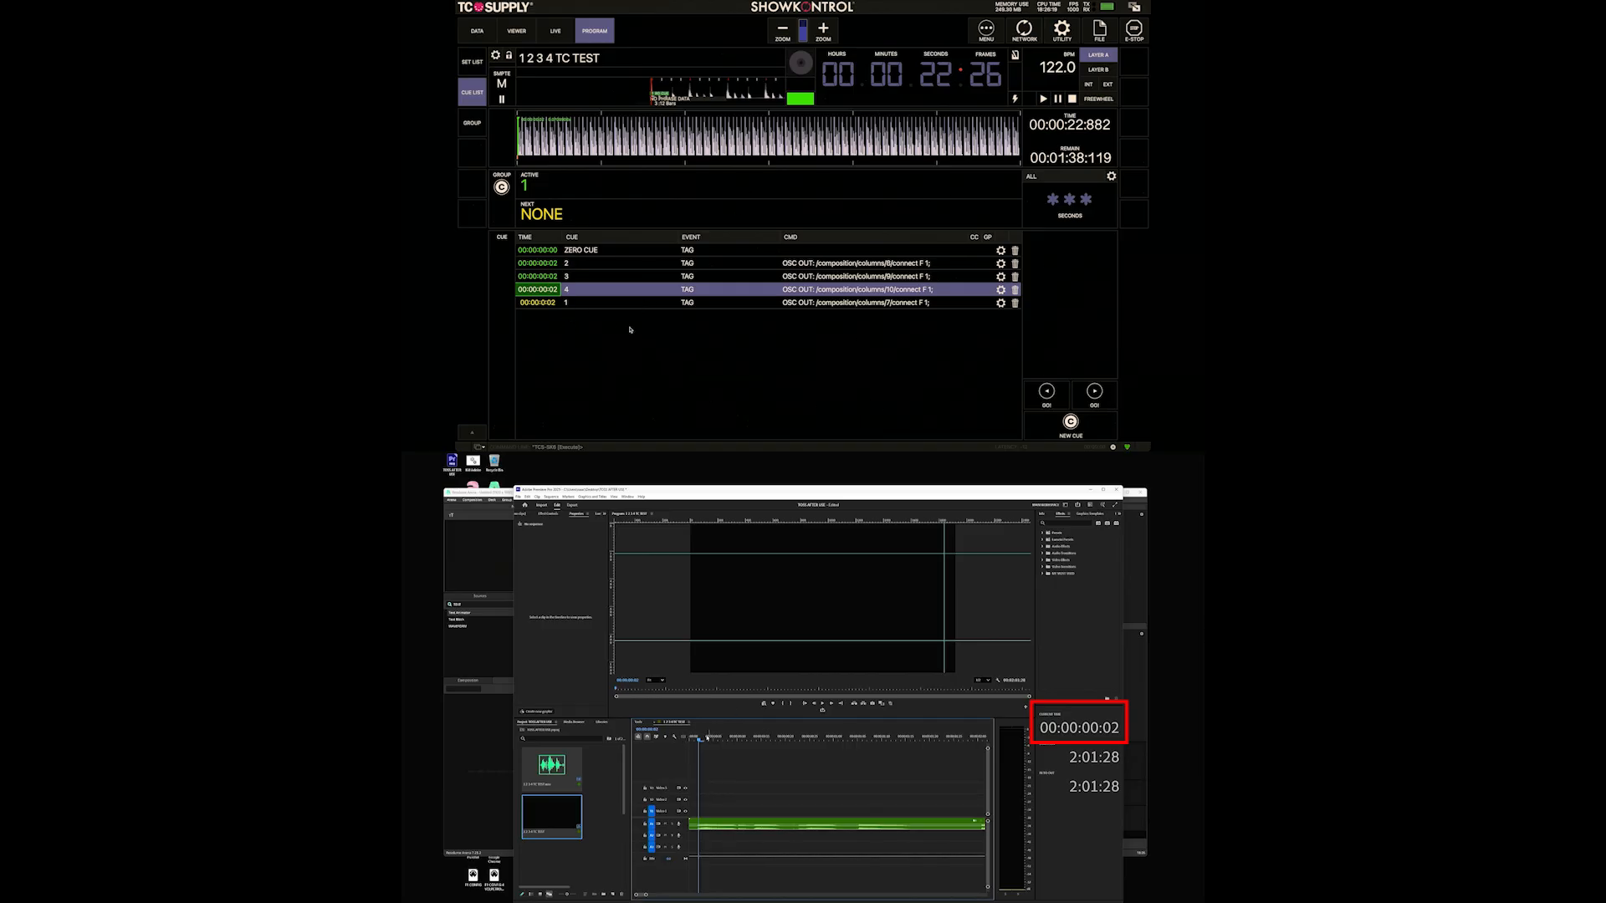
# - In Premiere Pro, play and scrub the audio to park the playhead on the second beat at 00:00:00:13
pyautogui.press('space')
pyautogui.click(761, 737)
pyautogui.press('space')
pyautogui.press('space')
pyautogui.rightClick(762, 736)
pyautogui.click(747, 737)
pyautogui.moveTo(761, 741); pyautogui.dragTo(751, 739)
pyautogui.press('space')
pyautogui.press('space')
pyautogui.click(752, 739)
pyautogui.click(756, 740)
pyautogui.press('space')
pyautogui.press('space')
pyautogui.click(752, 739)
# - In ShowKontrol, set cue 2's time to 00:00:00:13
pyautogui.click(539, 265)
pyautogui.click(539, 262)
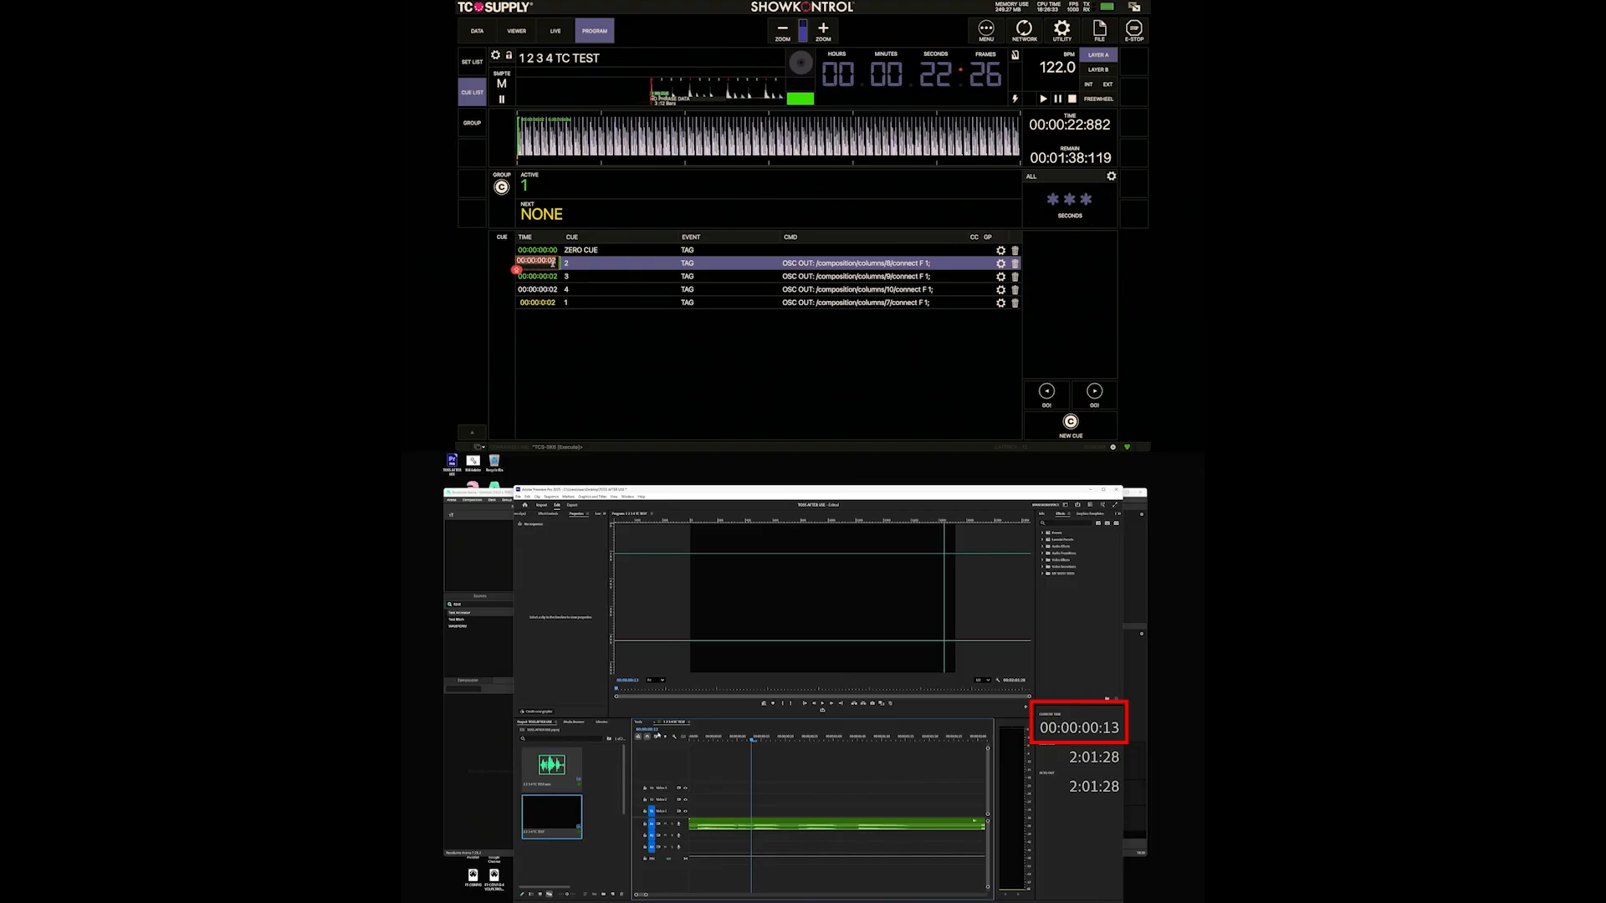
pyautogui.press('BackSpace')
pyautogui.press('BackSpace')
pyautogui.write('13')
pyautogui.click(533, 365)
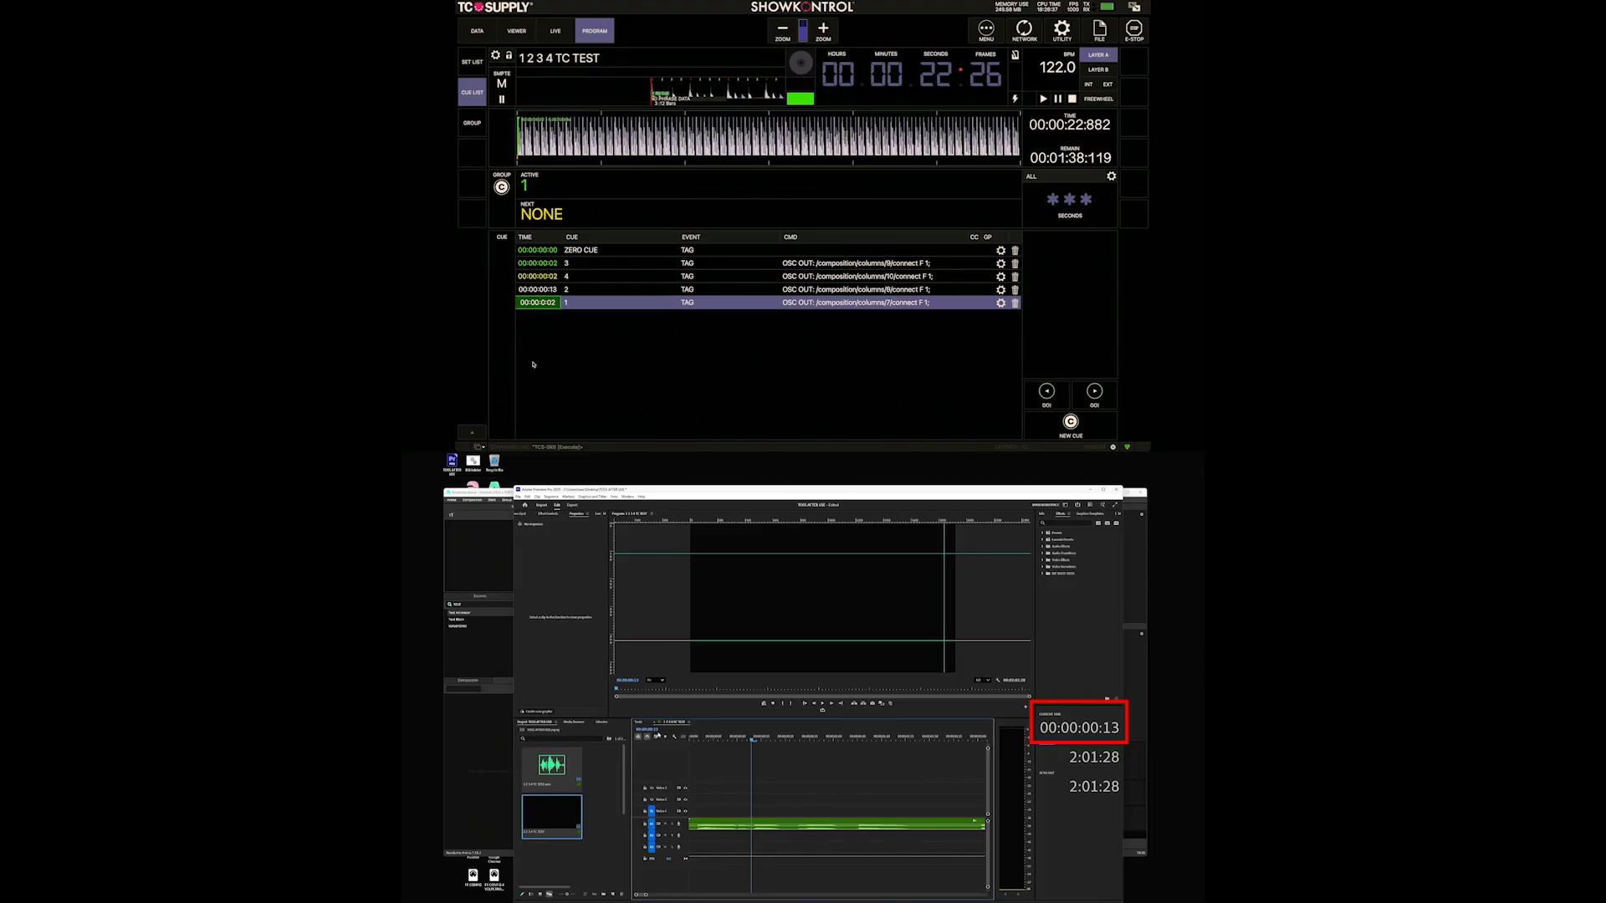
# - In Premiere Pro, play and scrub on to park the playhead on the third beat at 00:00:00:23
pyautogui.press('space')
pyautogui.press('space')
pyautogui.moveTo(795, 741); pyautogui.dragTo(801, 743)
pyautogui.press('space')
pyautogui.press('space')
pyautogui.click(800, 742)
# - In ShowKontrol, set cue 3's time to 00:00:00:23
pyautogui.doubleClick(536, 263)
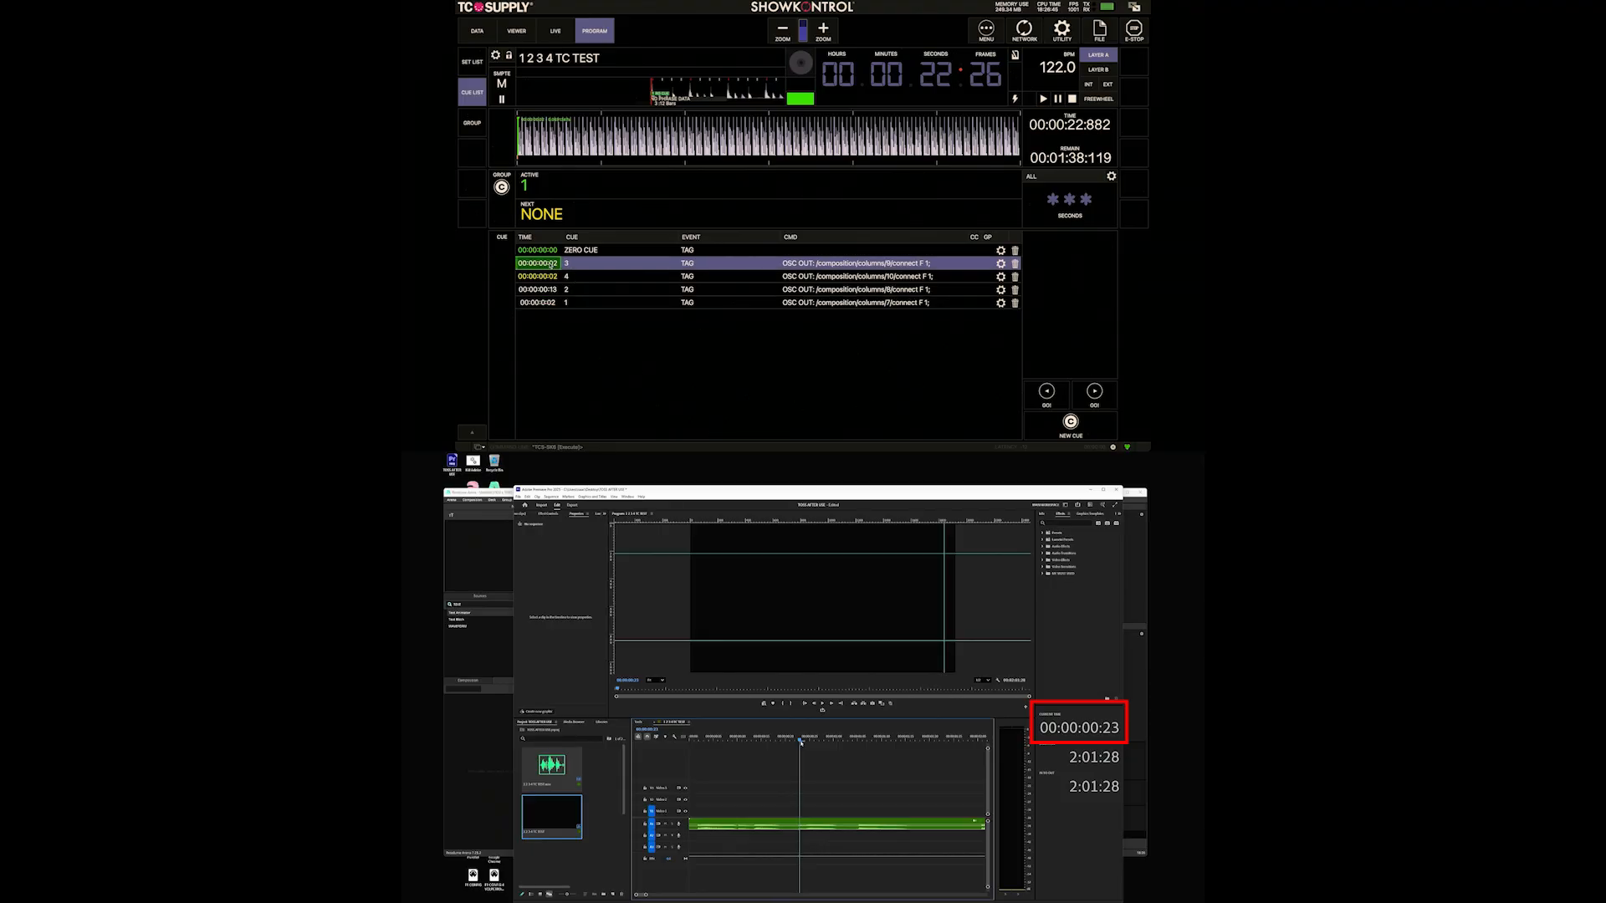
pyautogui.click(554, 265)
pyautogui.press('BackSpace')
pyautogui.press('BackSpace')
pyautogui.write('23')
pyautogui.press('Return')
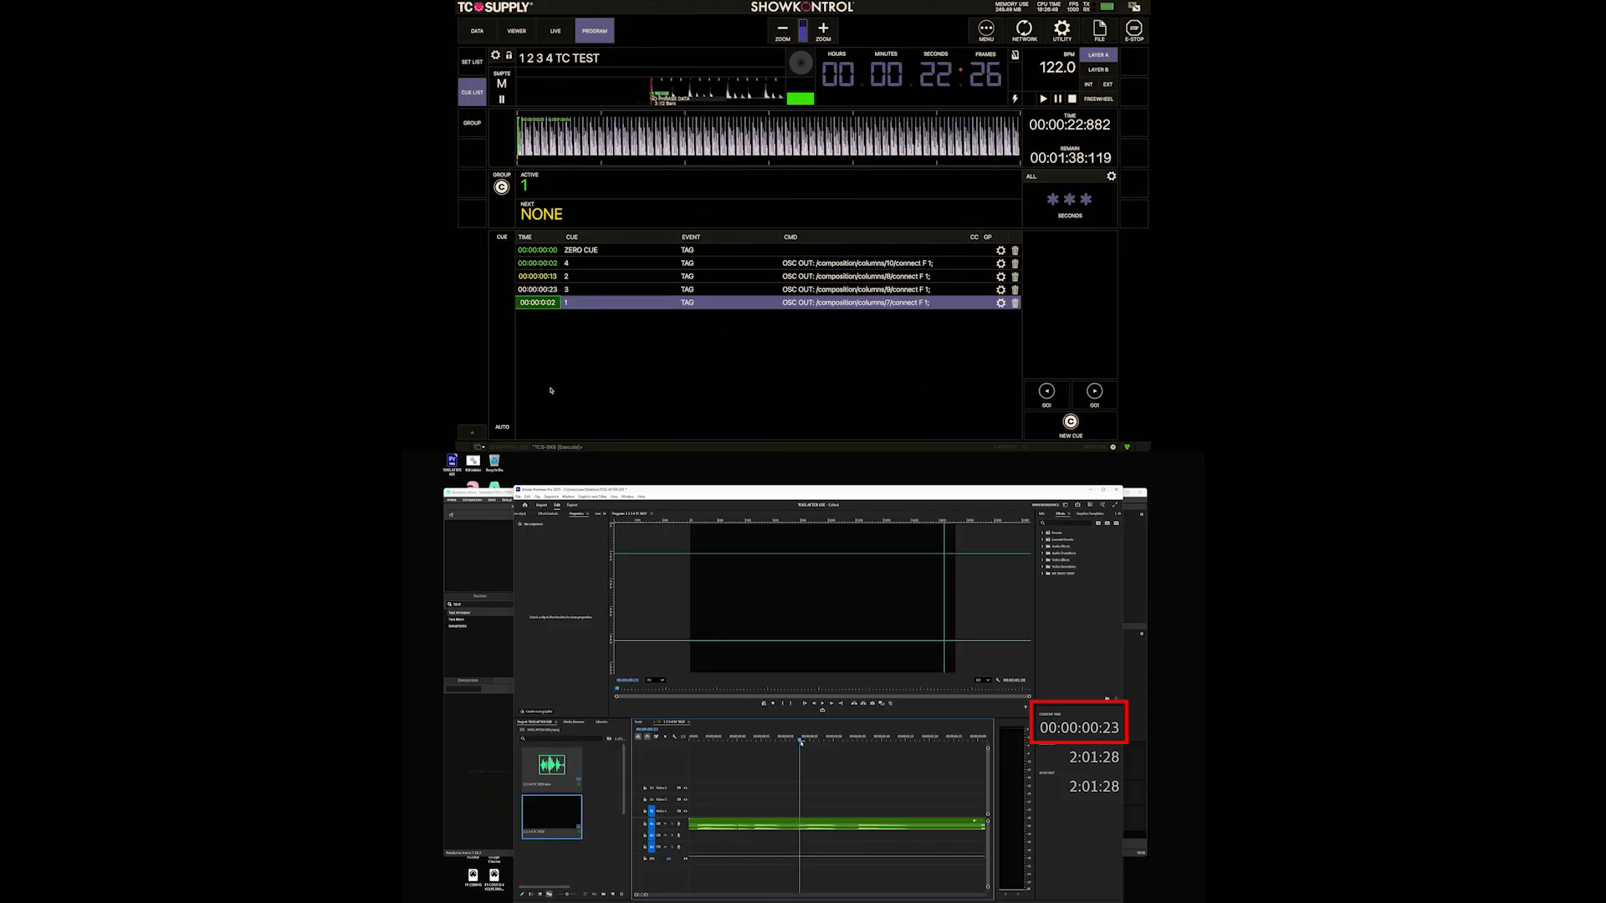
# - Find the fourth beat at 00:00:01:05 in Premiere Pro and set ShowKontrol cue 4 to that time
pyautogui.press('space')
pyautogui.press('space')
pyautogui.moveTo(860, 737); pyautogui.dragTo(858, 739)
pyautogui.click(544, 264)
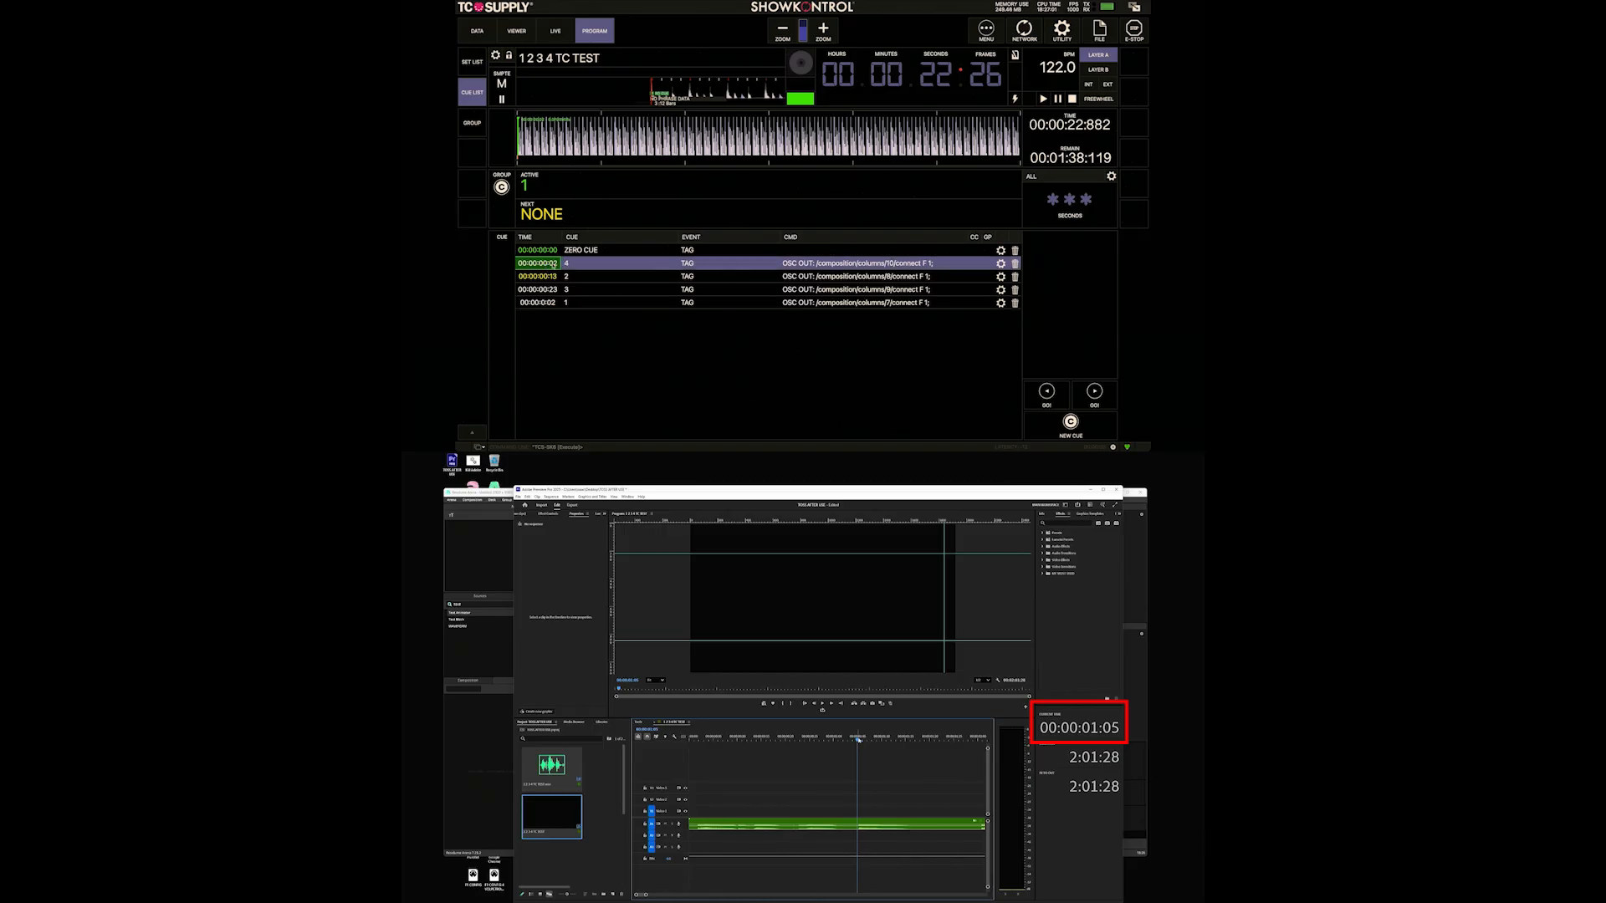
pyautogui.doubleClick(553, 264)
pyautogui.press('BackSpace')
pyautogui.press('Return')
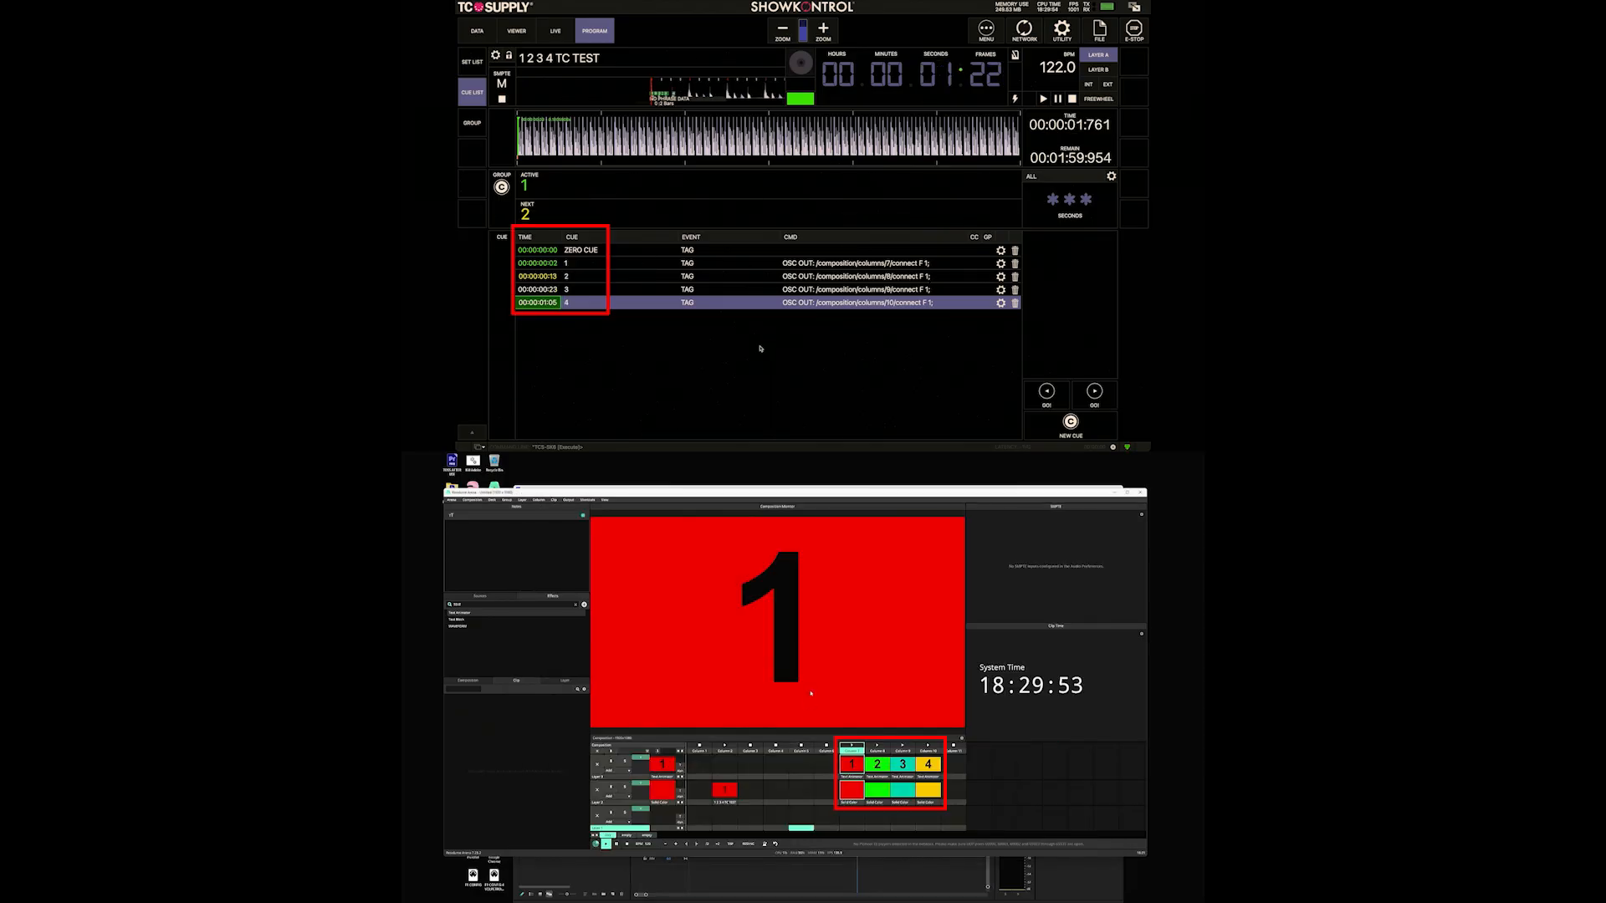
pyautogui.click(823, 750)
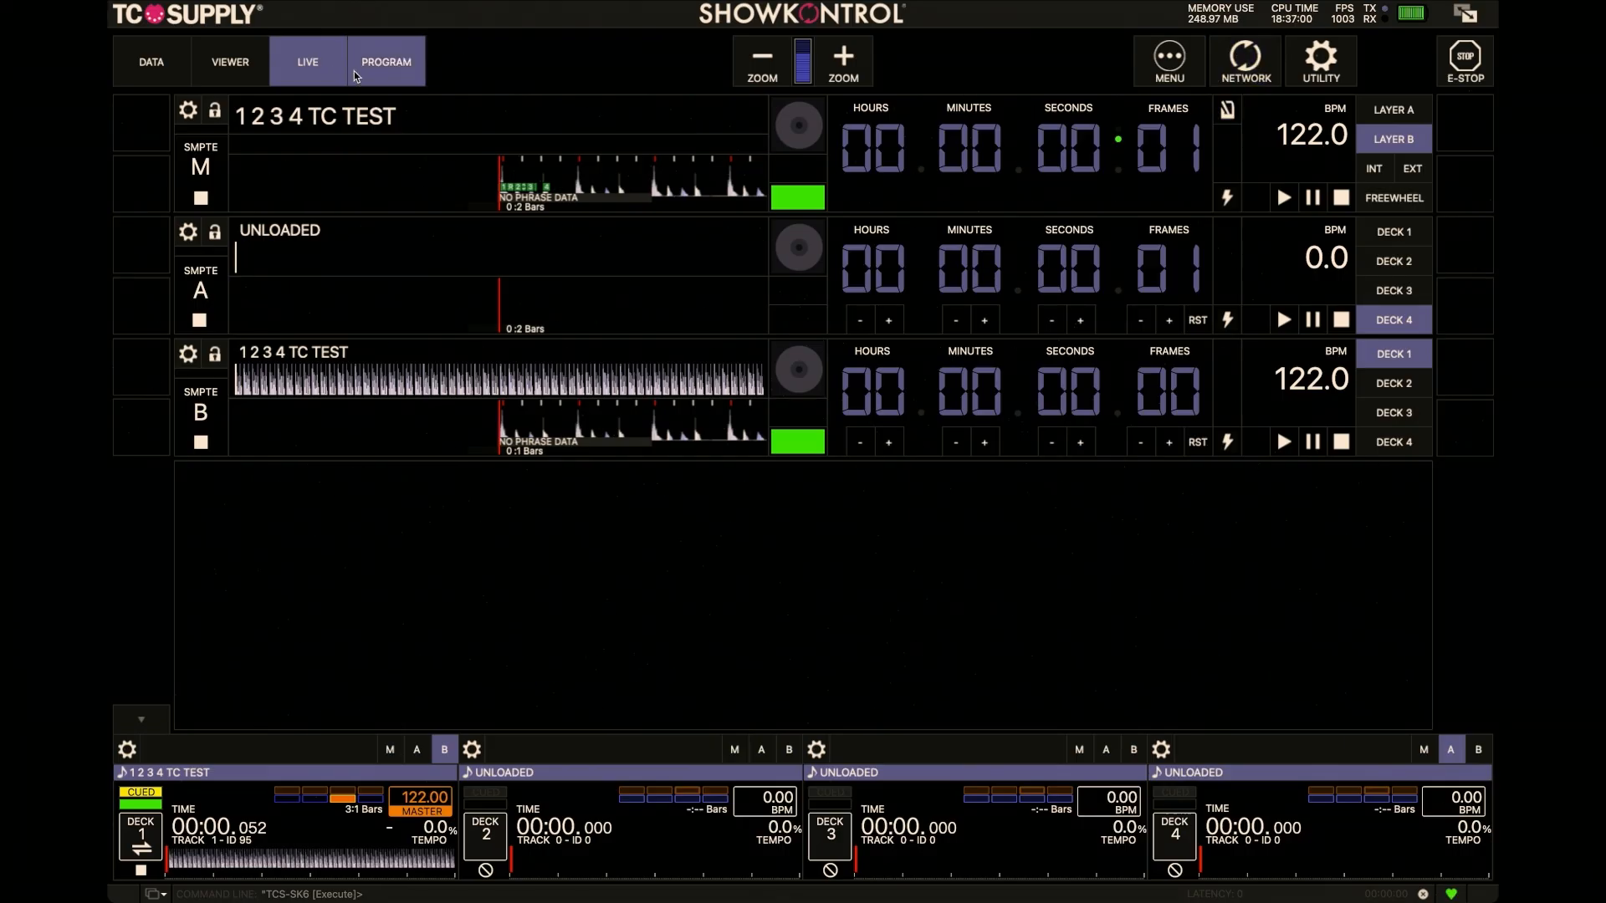
# - Delete ZERO CUE and cues 1 to 4 from the 1 2 3 4 TC TEST cue list in ShowKontrol
pyautogui.click(355, 75)
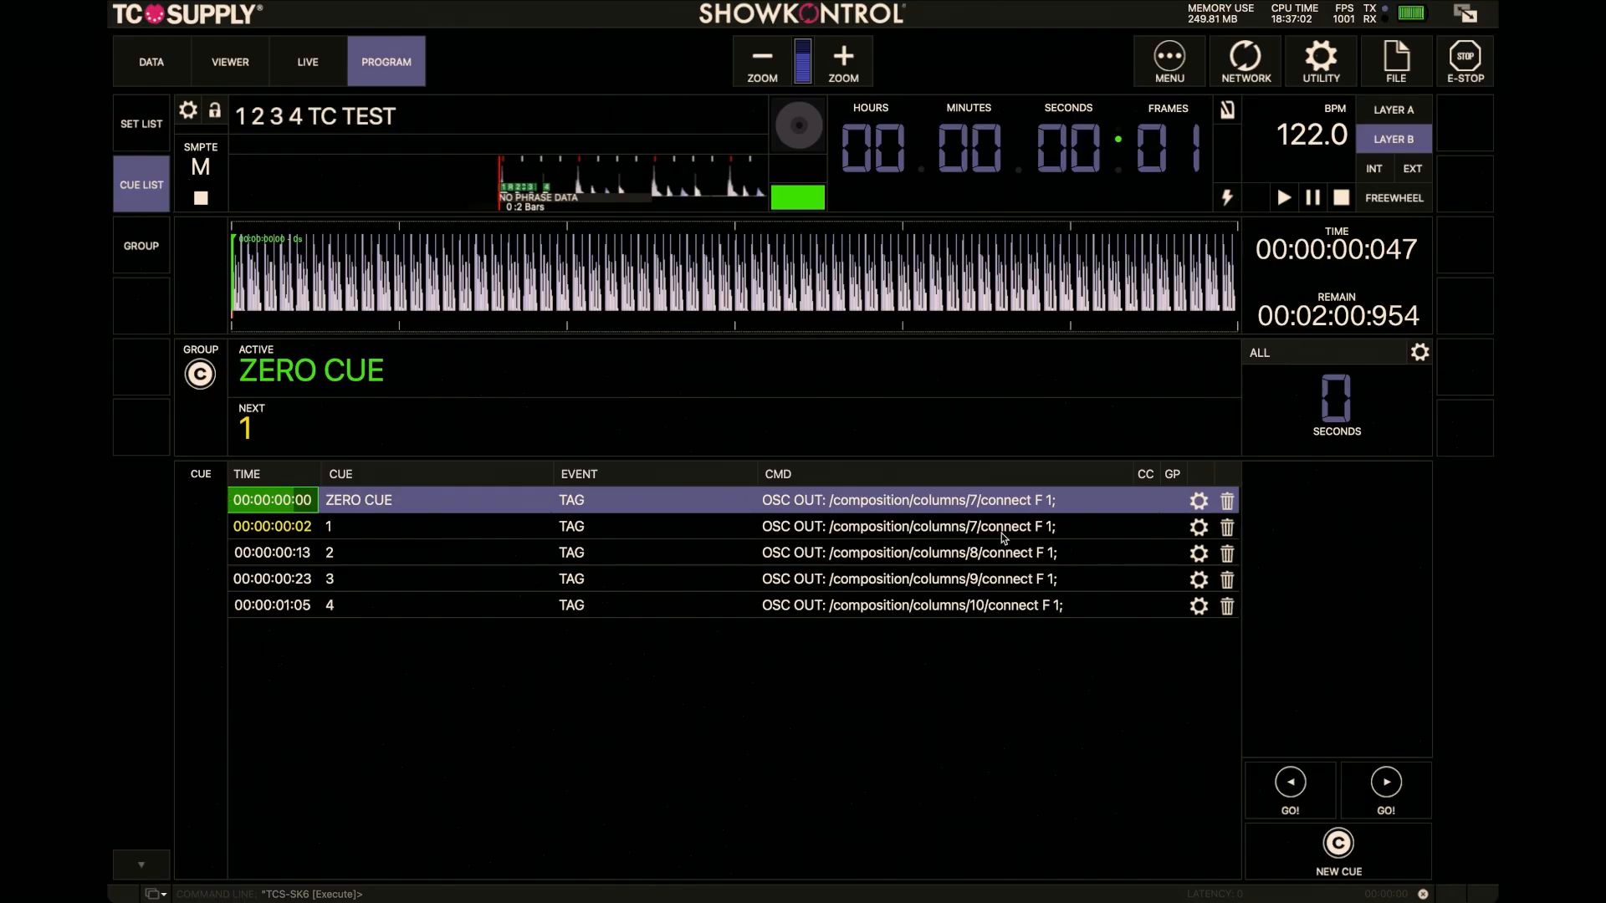
pyautogui.click(1226, 501)
pyautogui.click(1226, 501)
pyautogui.click(1226, 501)
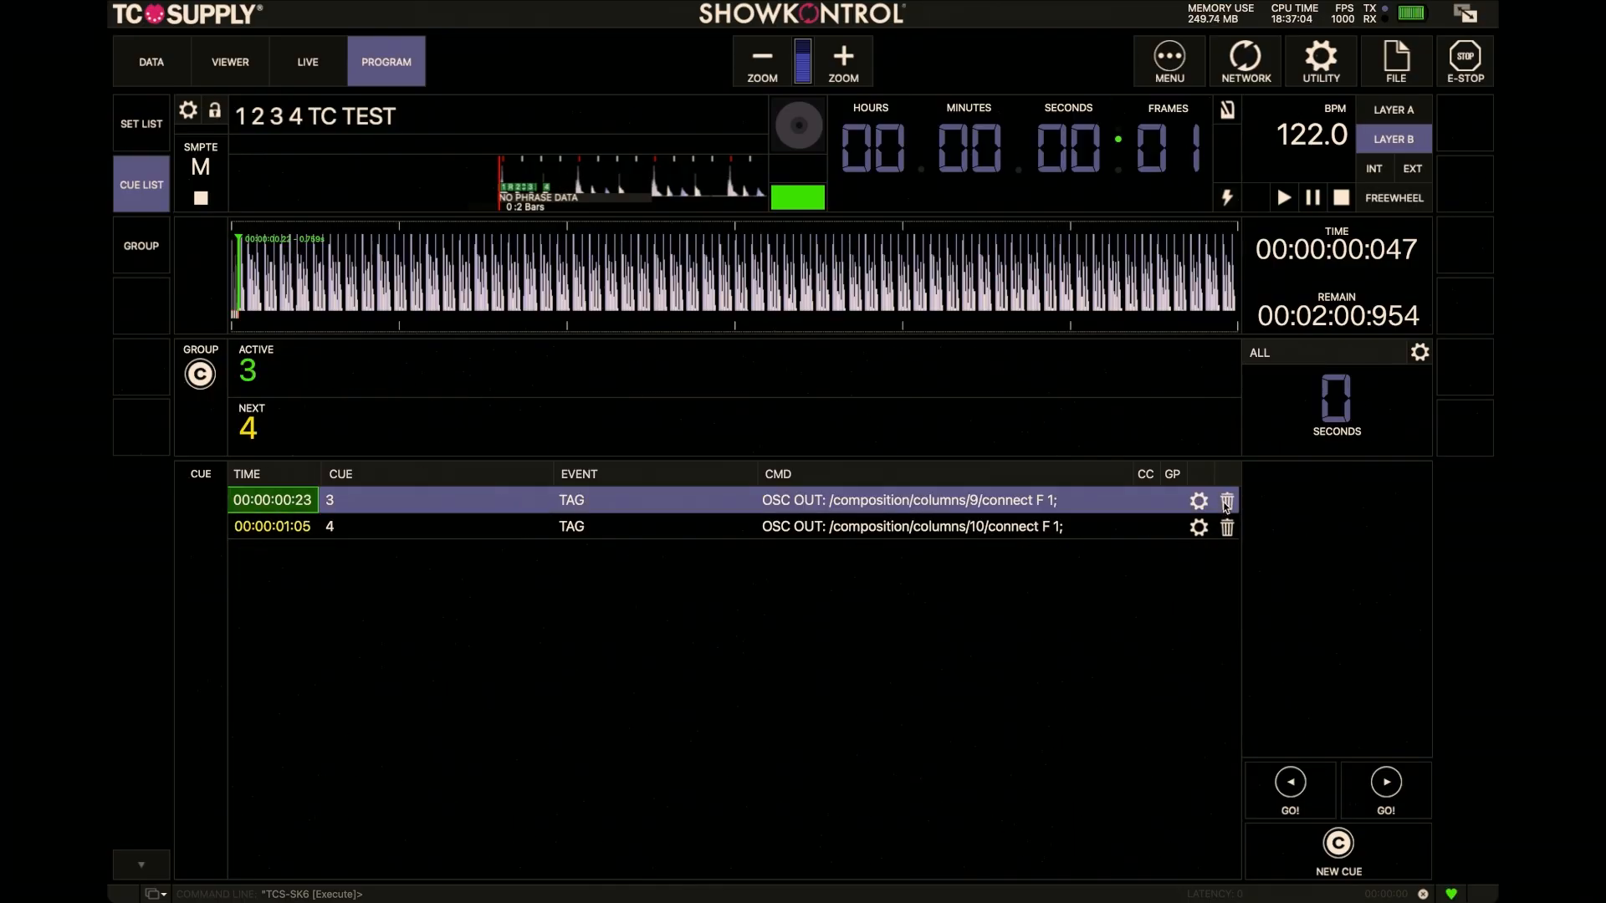
pyautogui.click(1226, 501)
pyautogui.click(1227, 501)
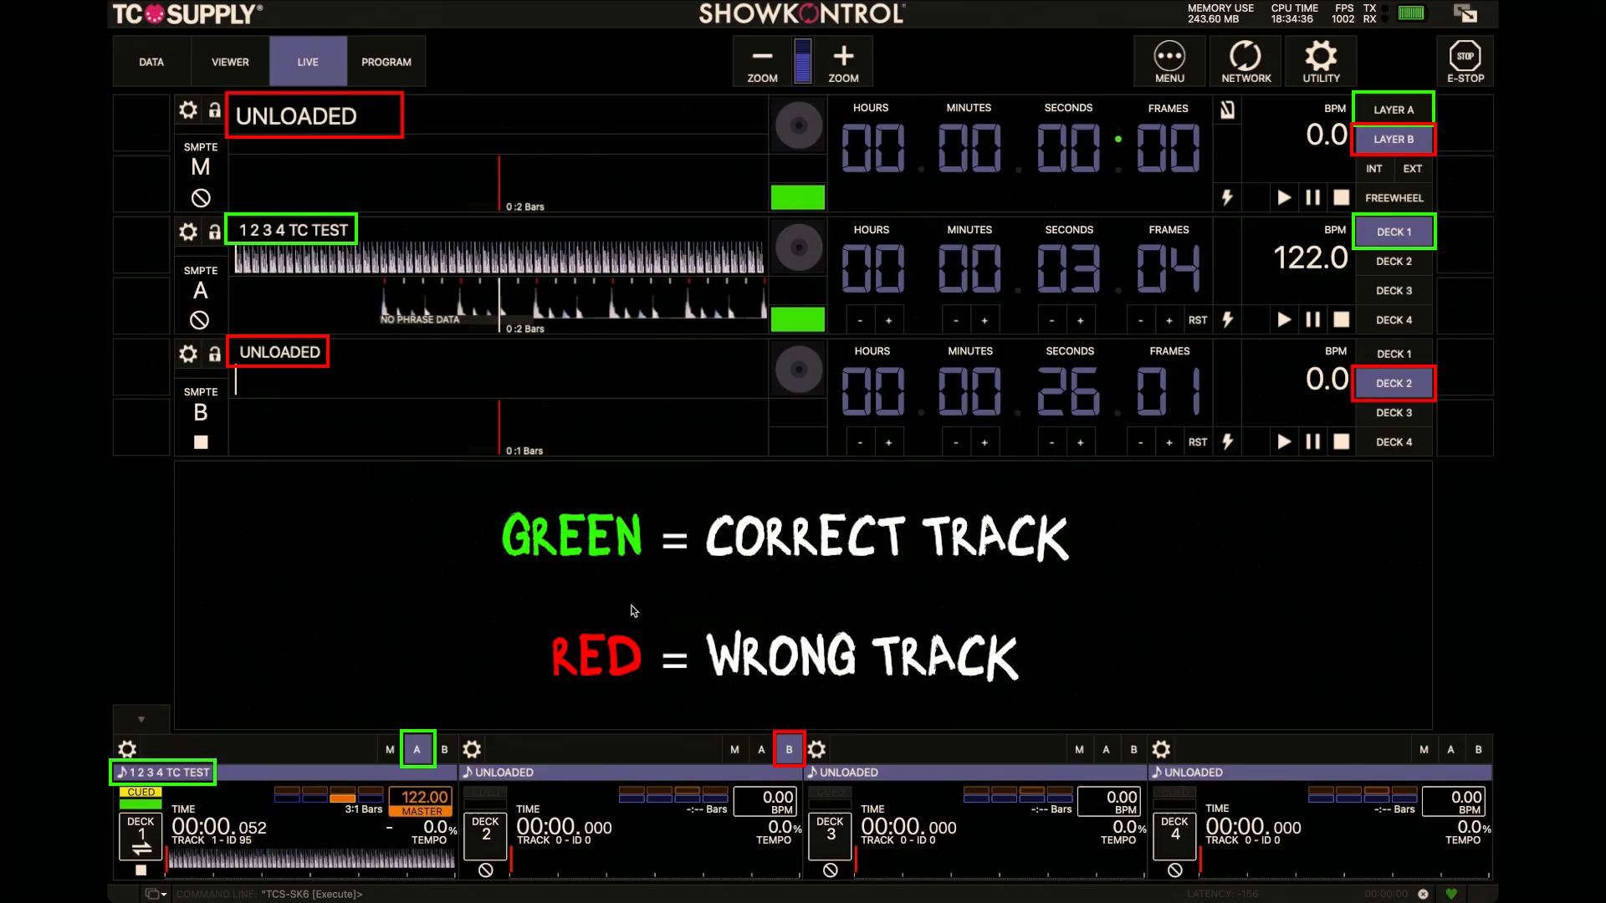
# - Assign deck 1's 1 2 3 4 TC TEST track to the master SMPTE layer
pyautogui.click(389, 750)
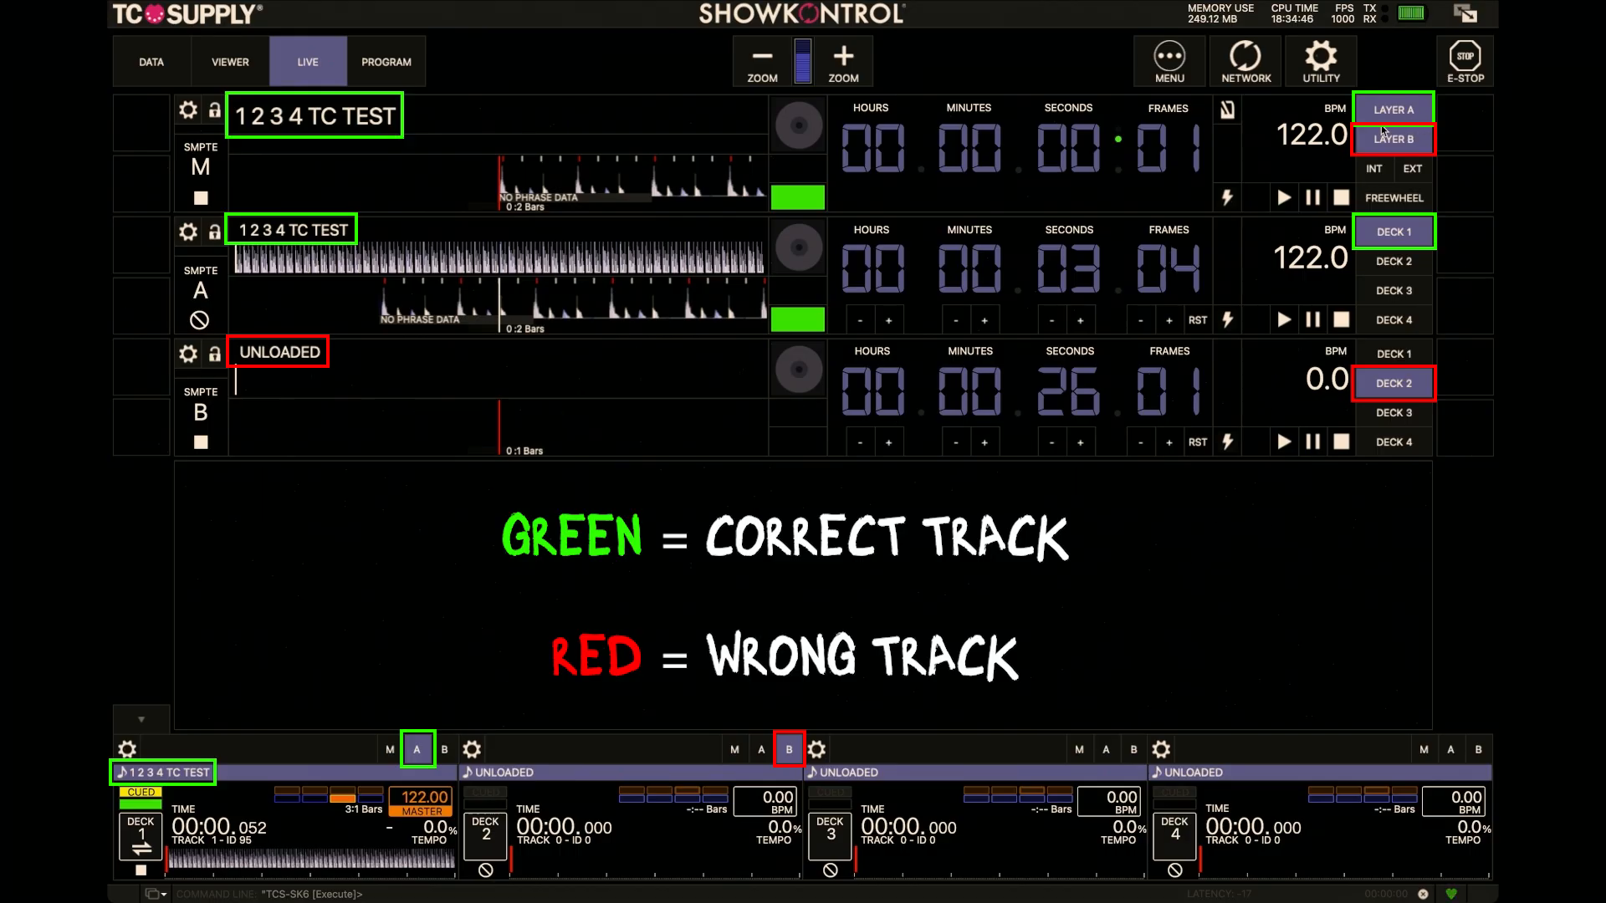
# - Check the Auto Master option in ShowKontrol's global utility settings
pyautogui.click(1320, 60)
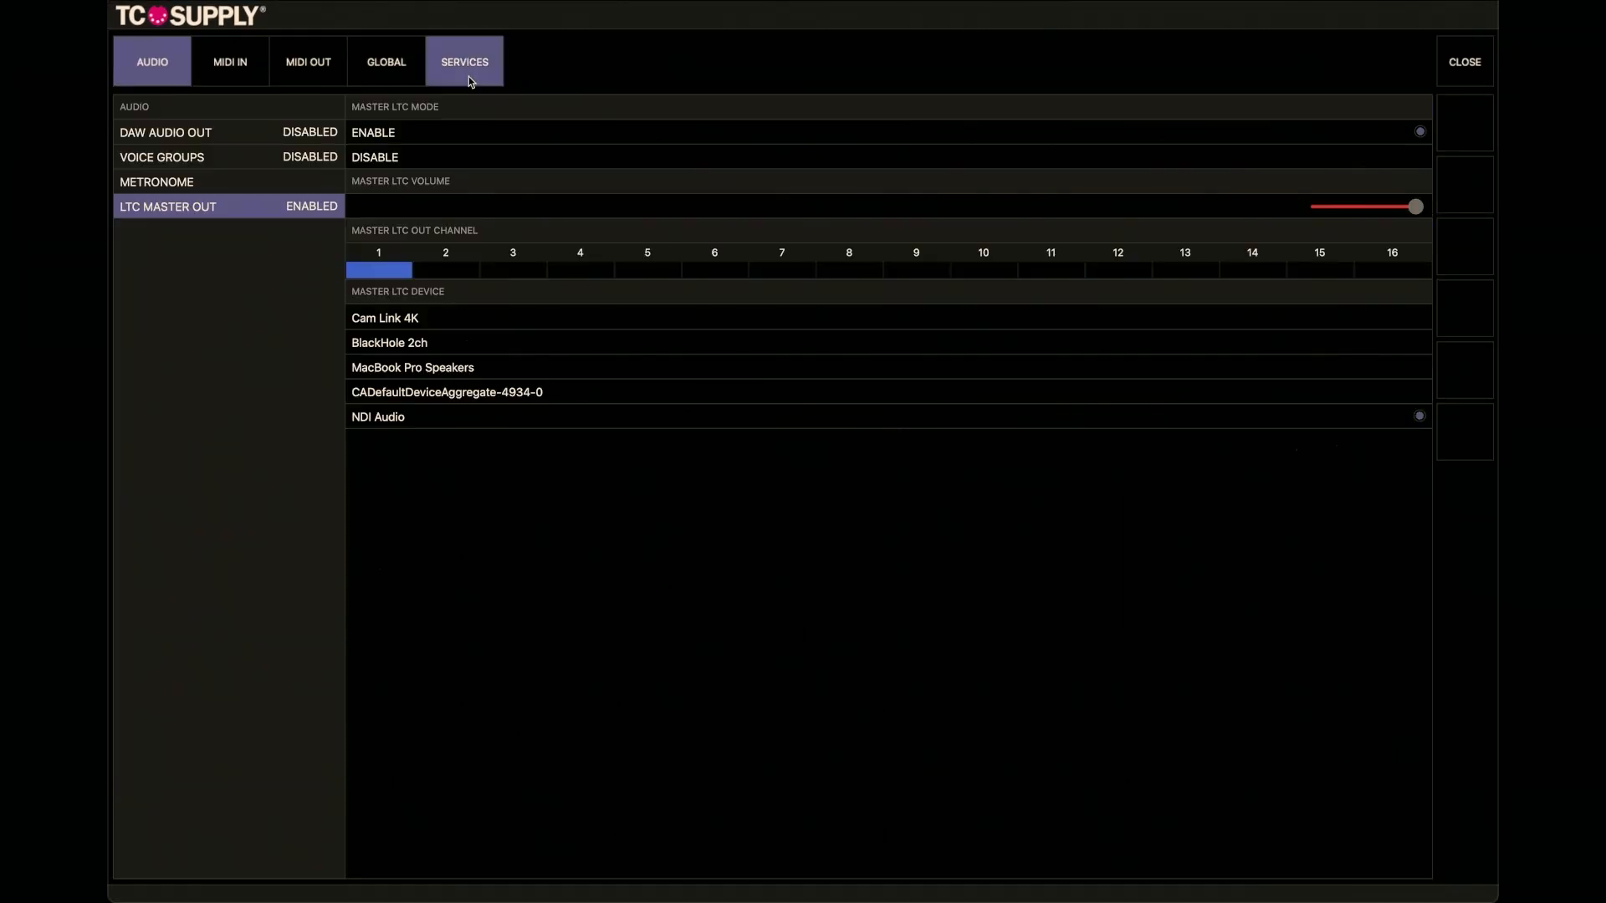
pyautogui.click(377, 62)
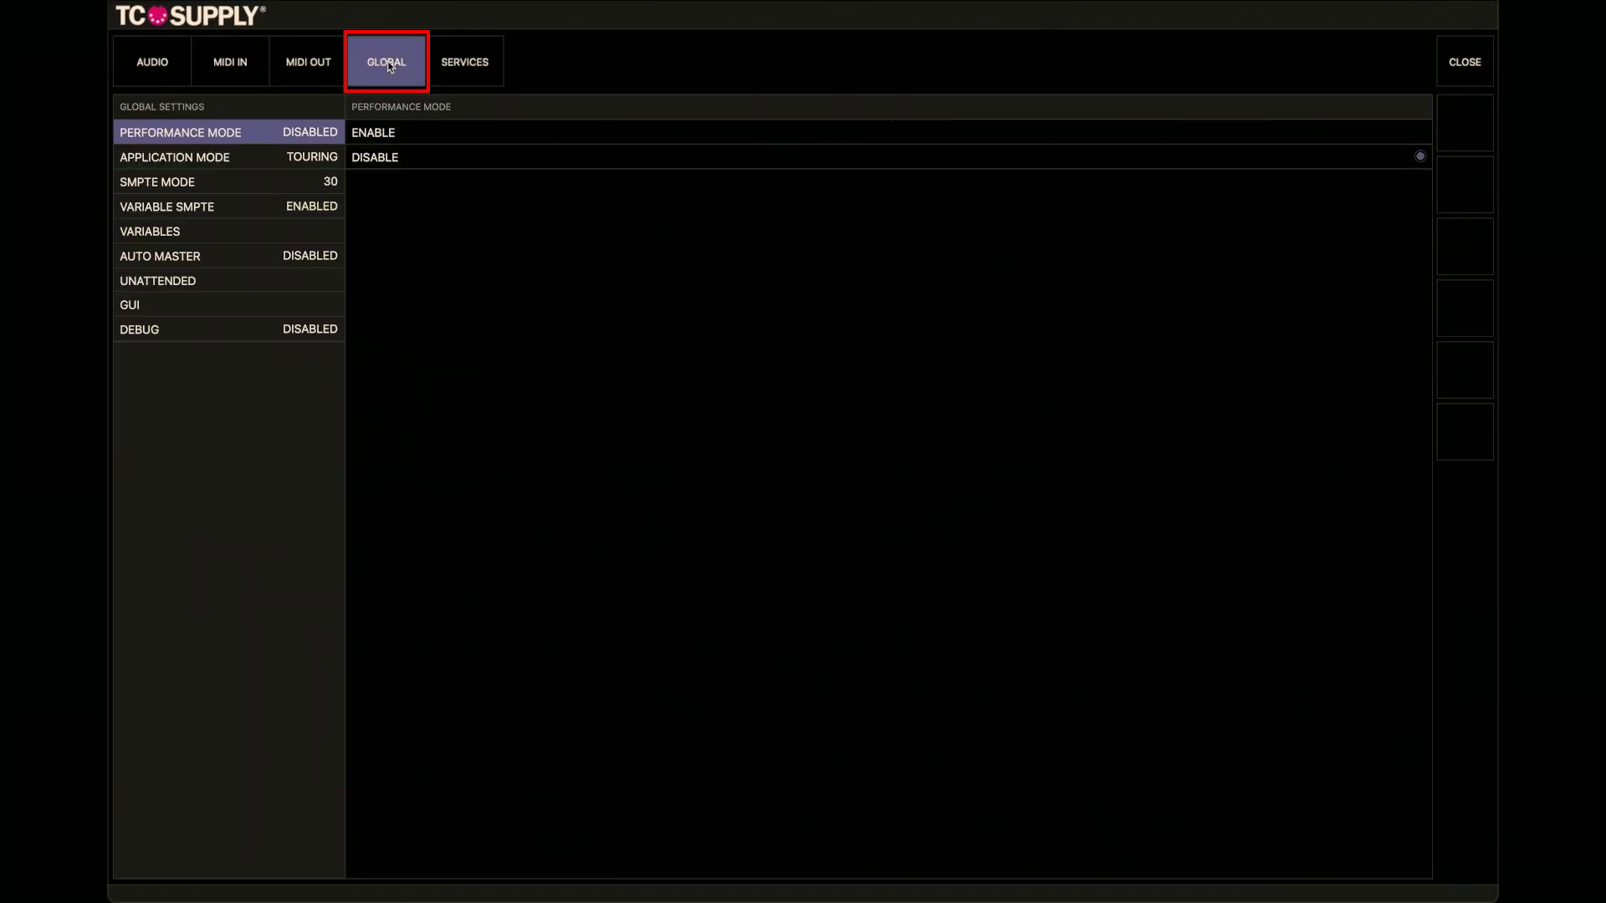
pyautogui.click(209, 256)
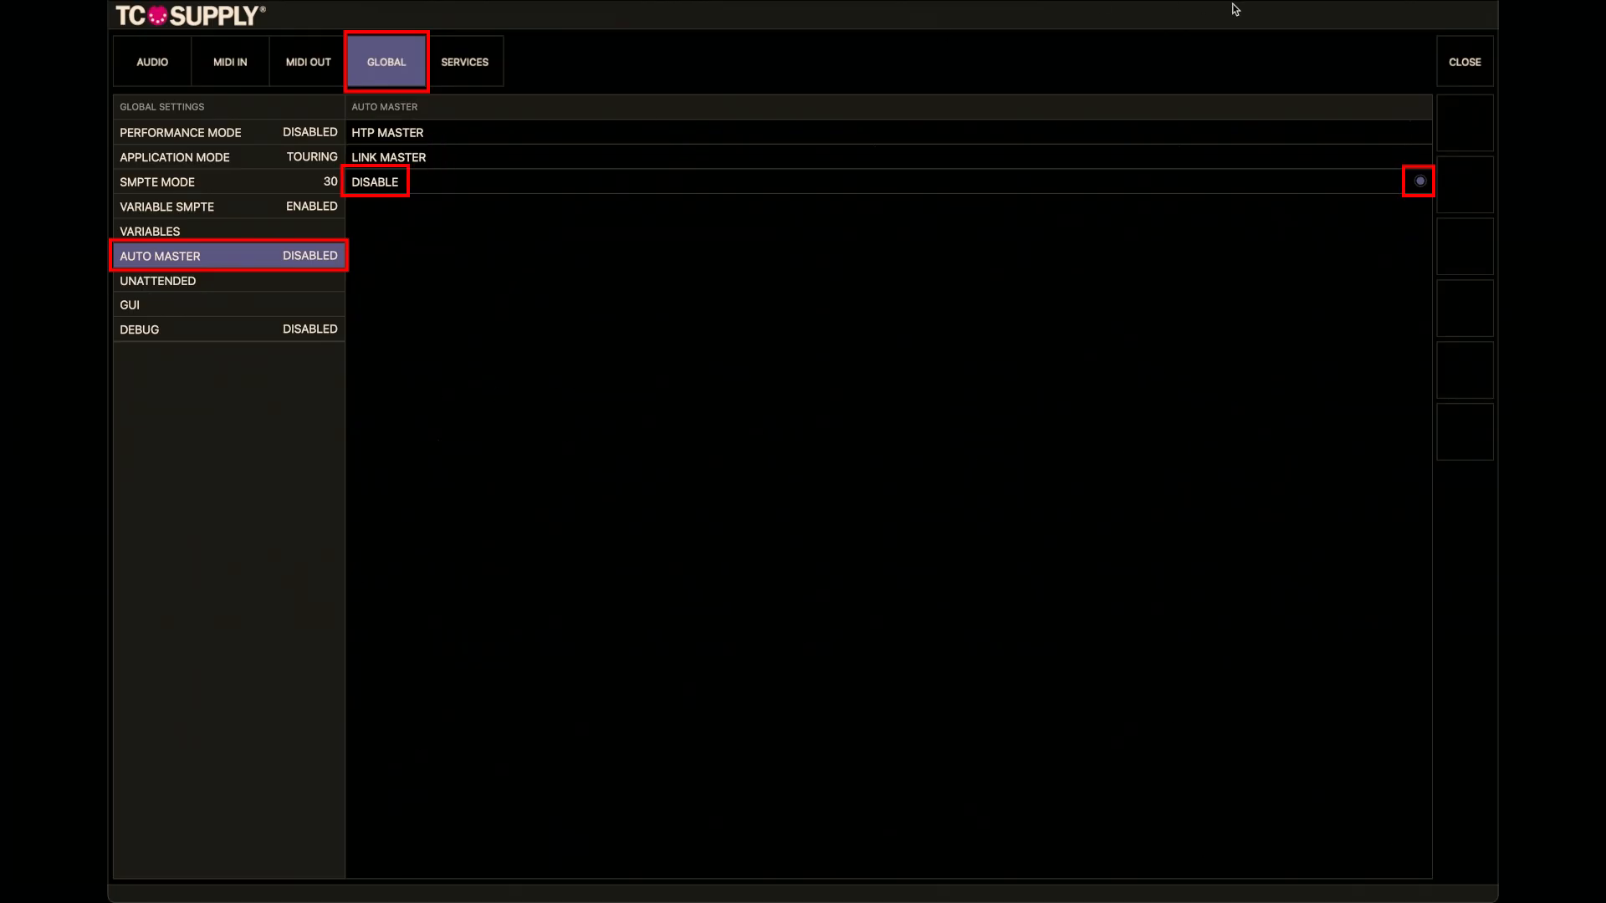
# - Leave the utility settings and assign decks 2, 3, 4 and 1 one after another to the master SMPTE layer
pyautogui.click(1451, 65)
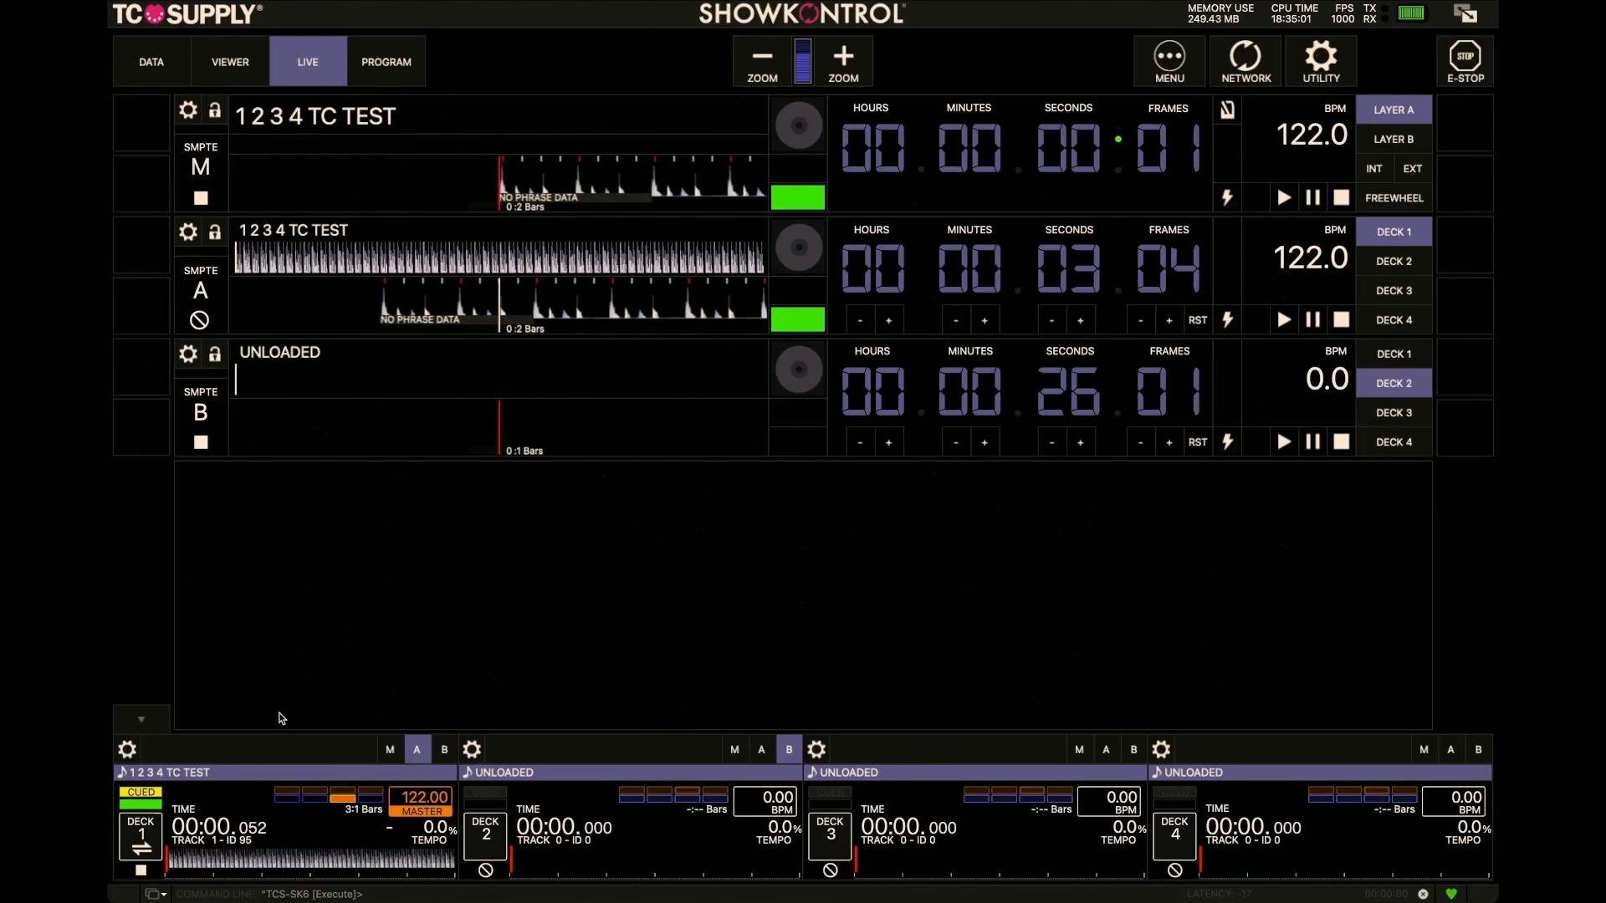
pyautogui.click(732, 760)
pyautogui.click(1081, 754)
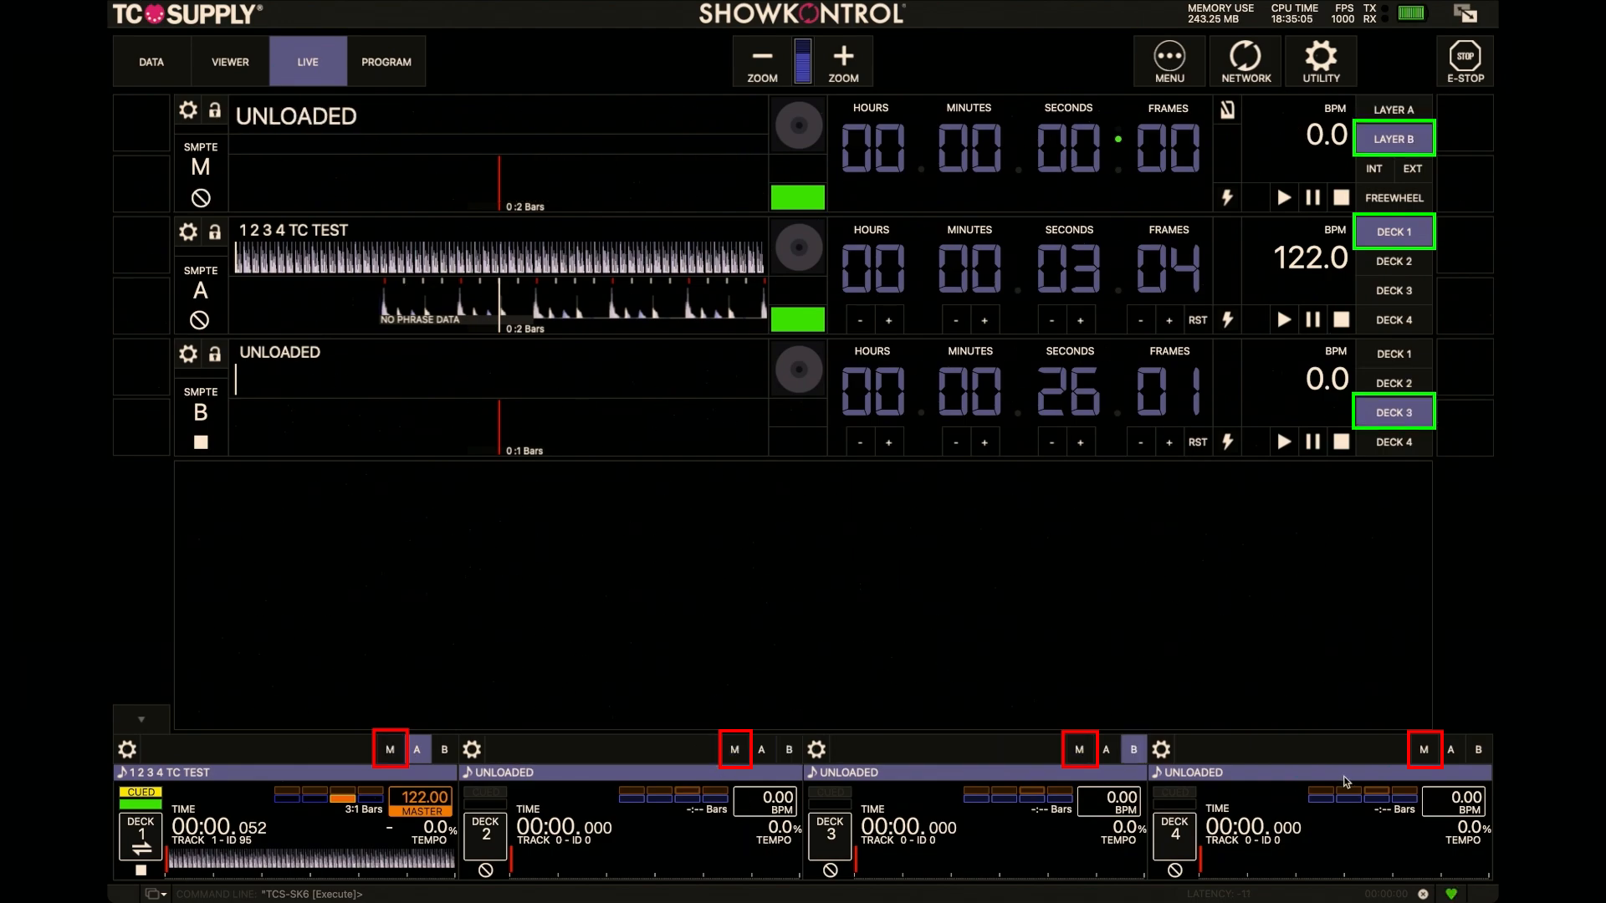
pyautogui.click(1424, 750)
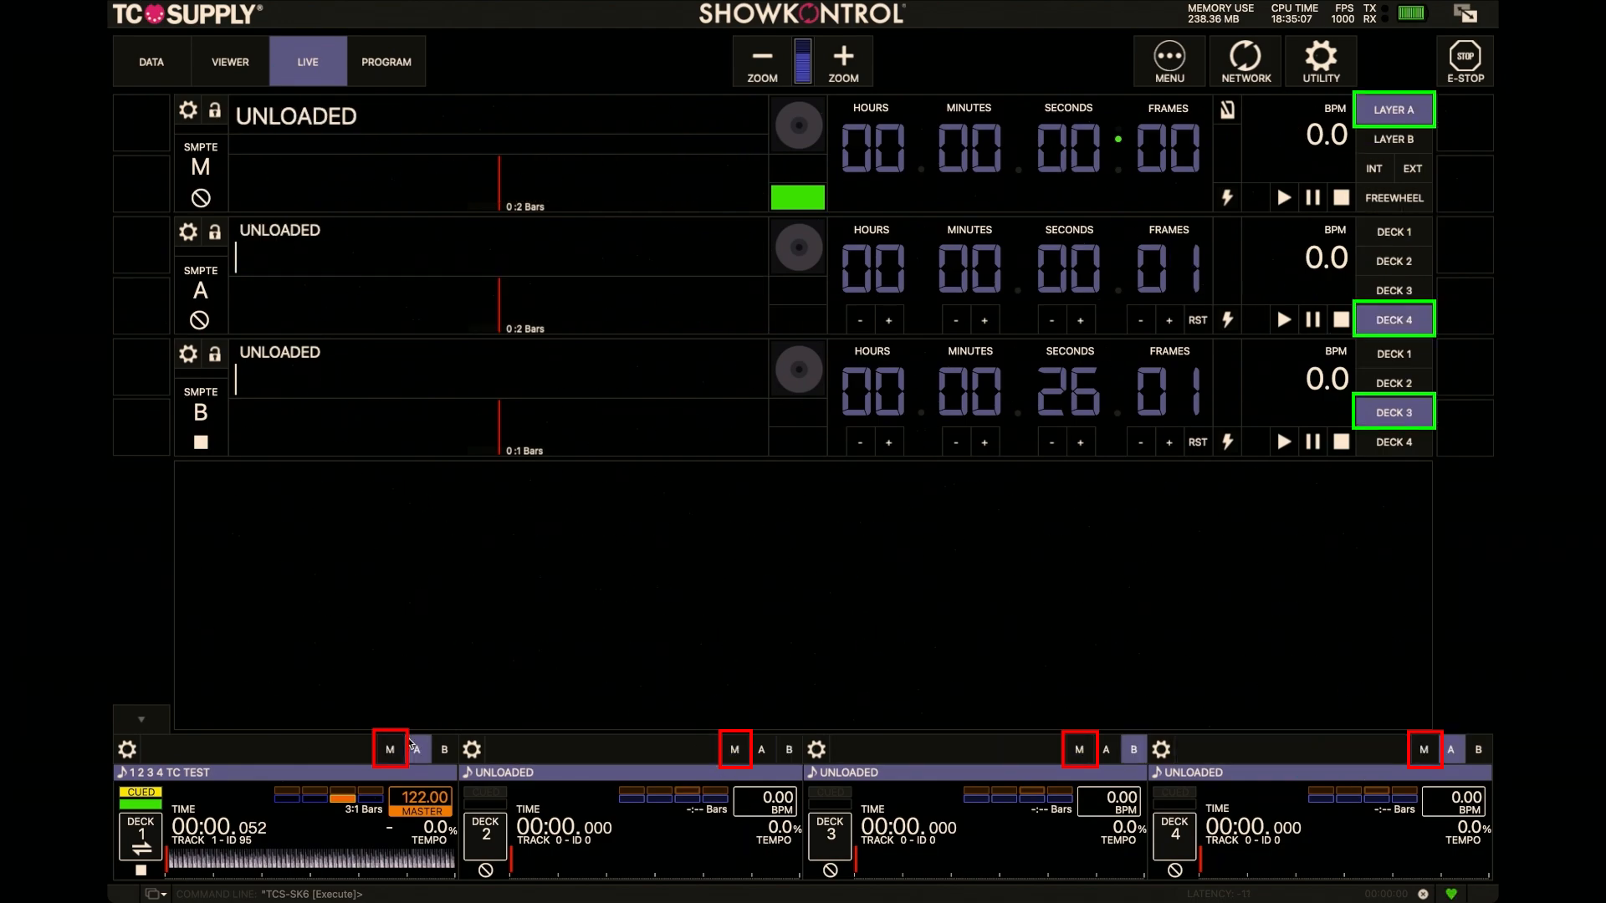
pyautogui.click(390, 749)
# - Try Link Master and HTP Master as the Auto Master mode in ShowKontrol's global utility settings
pyautogui.click(1322, 60)
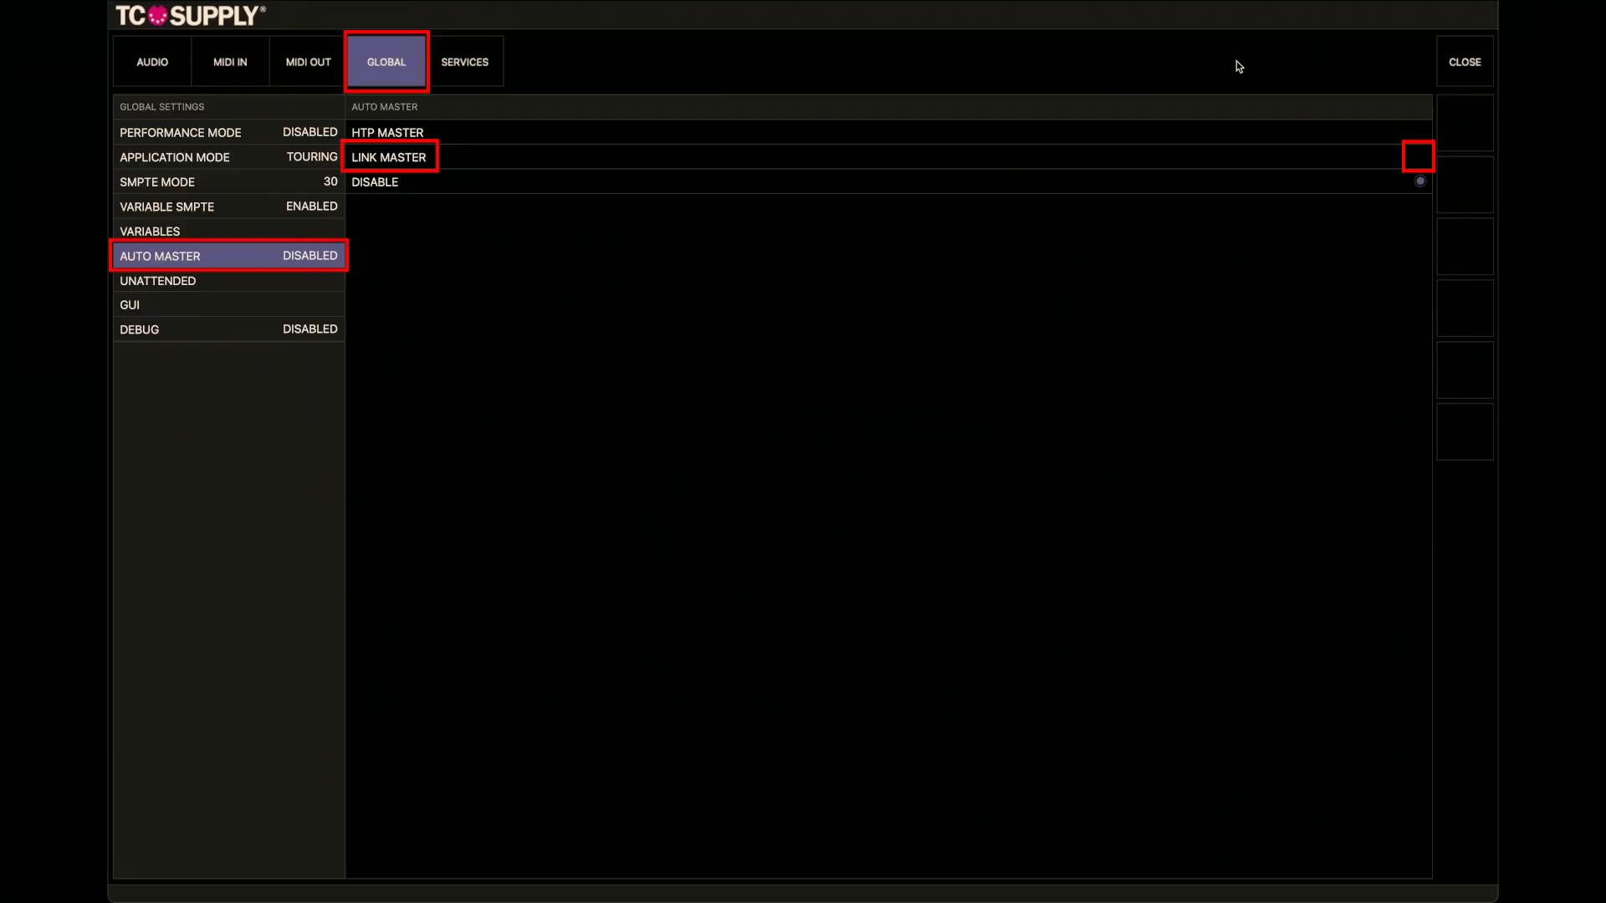
pyautogui.click(417, 161)
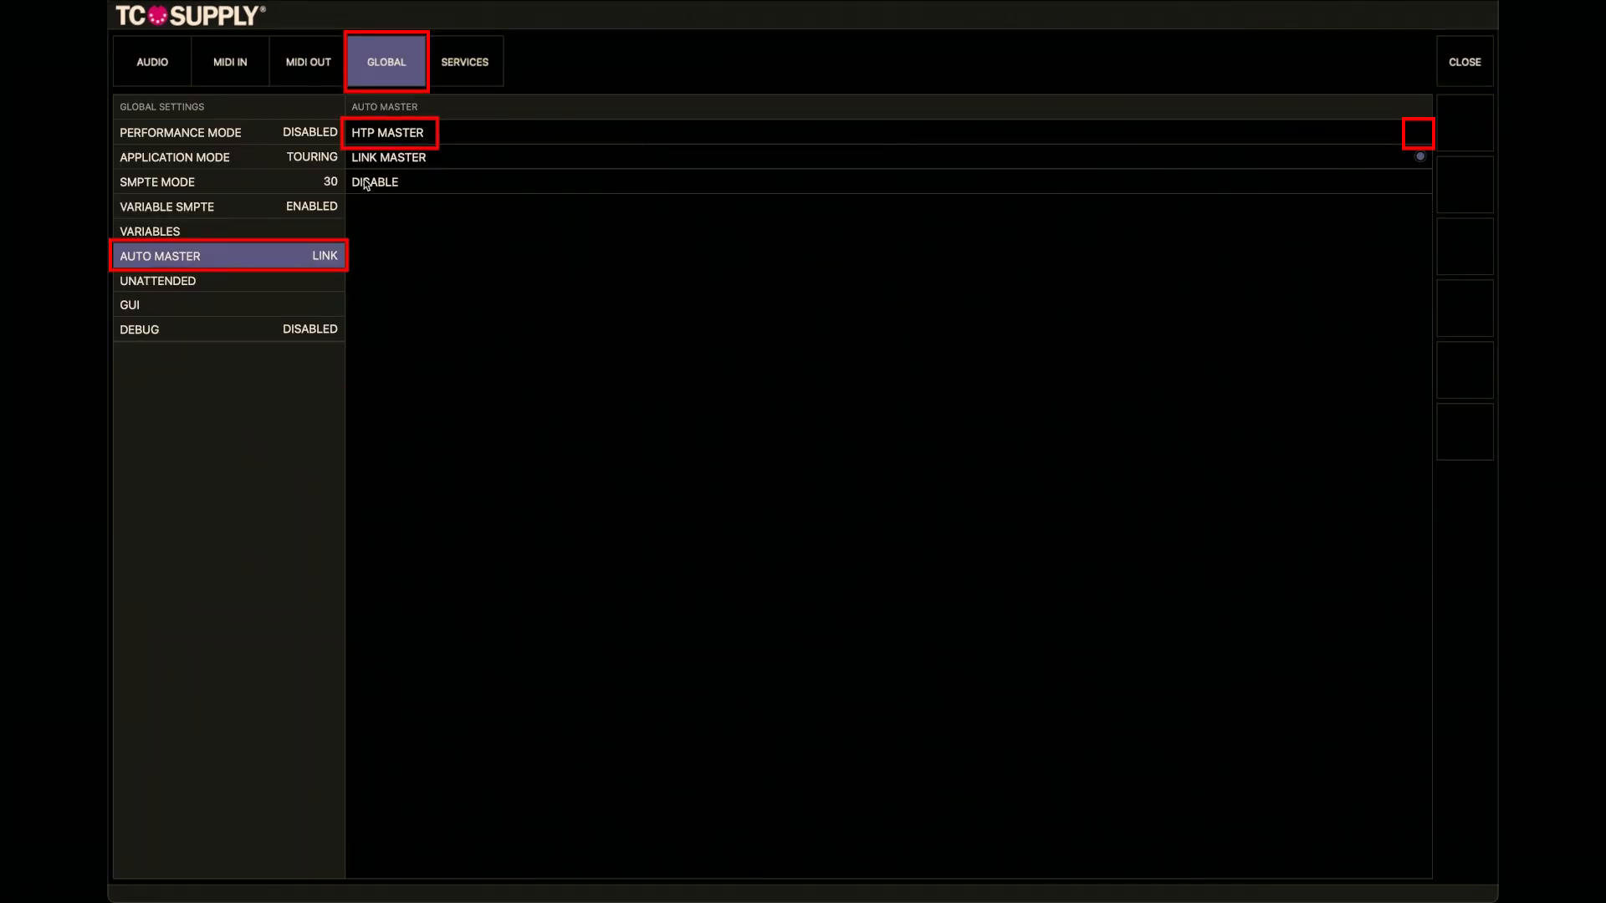
pyautogui.click(373, 132)
pyautogui.click(1453, 62)
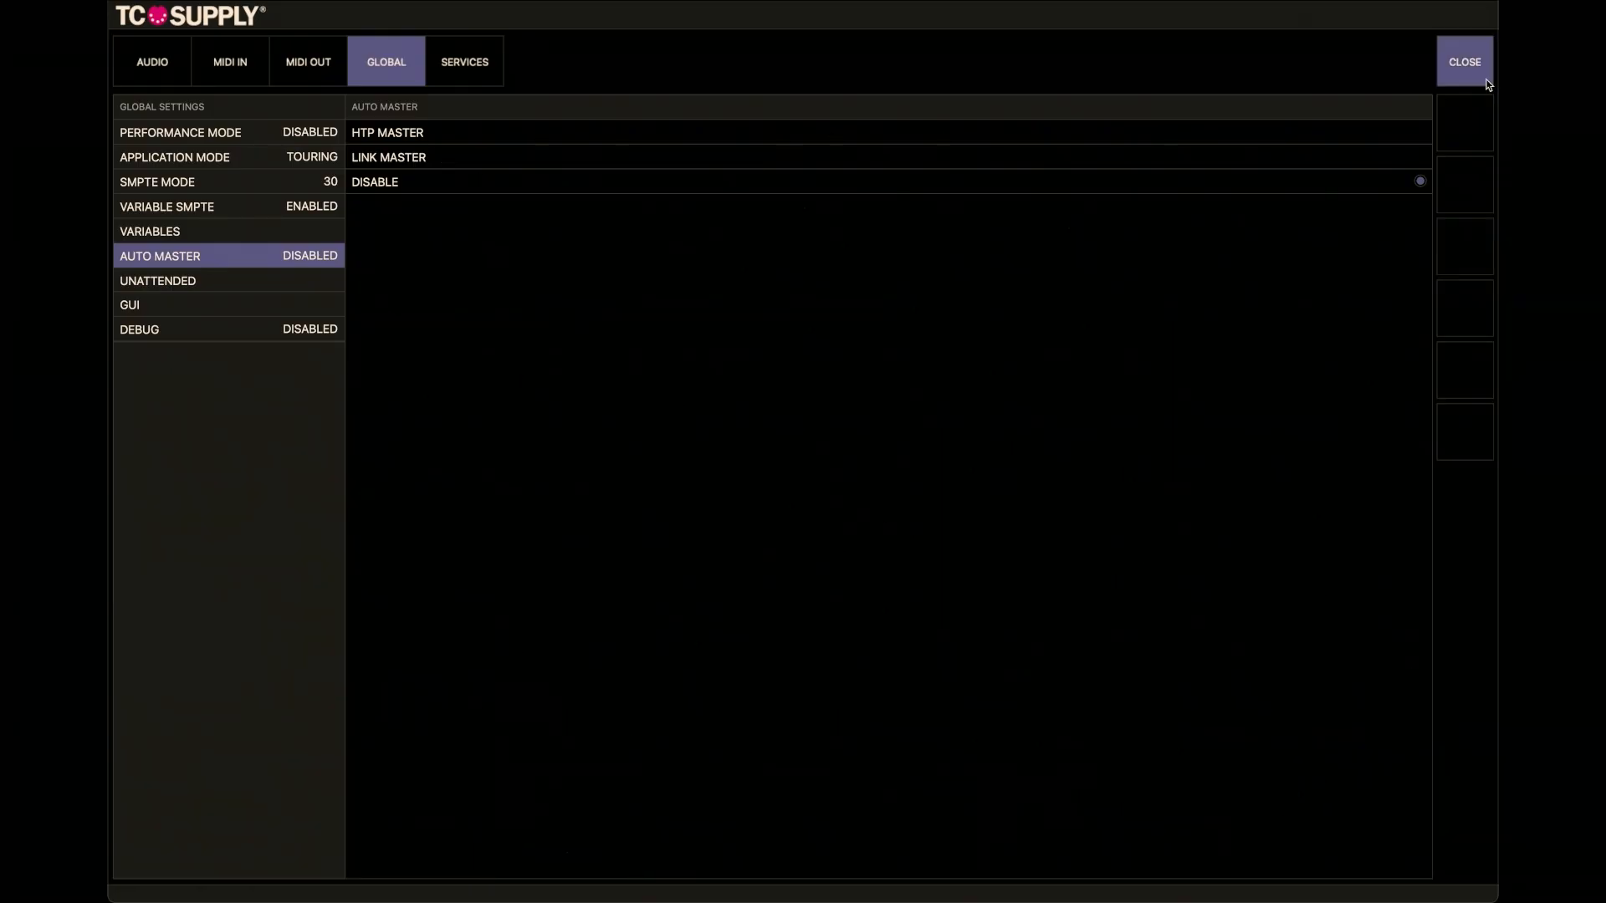
# - Recheck the Auto Master option in the global utility settings and look at the MIDI In settings
pyautogui.click(1465, 63)
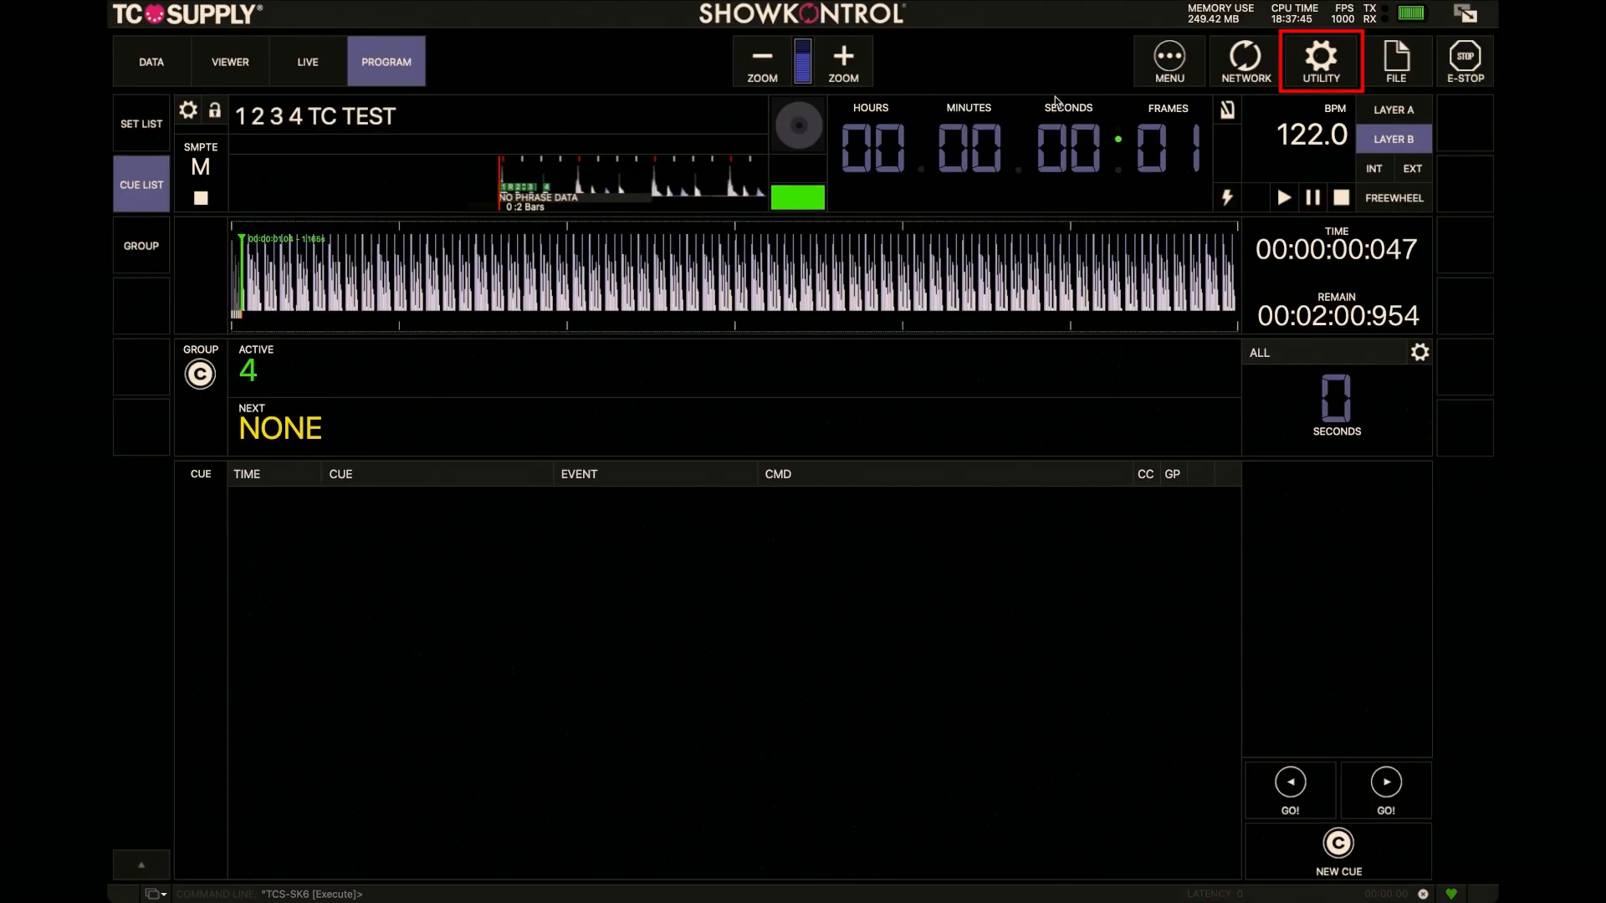
pyautogui.click(1315, 65)
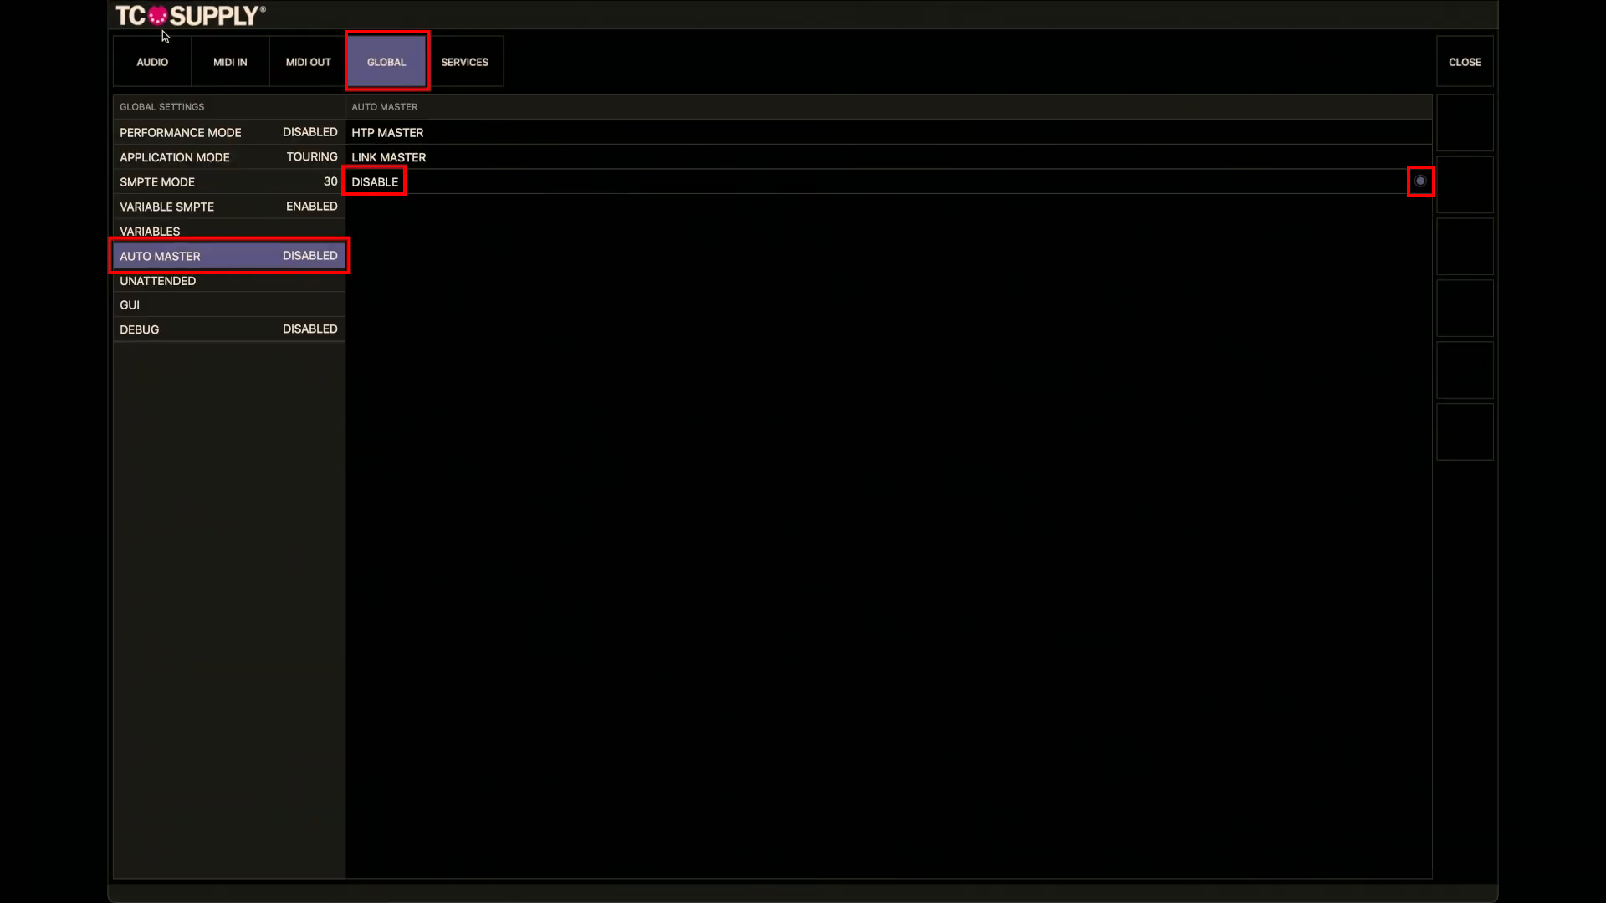
pyautogui.click(229, 67)
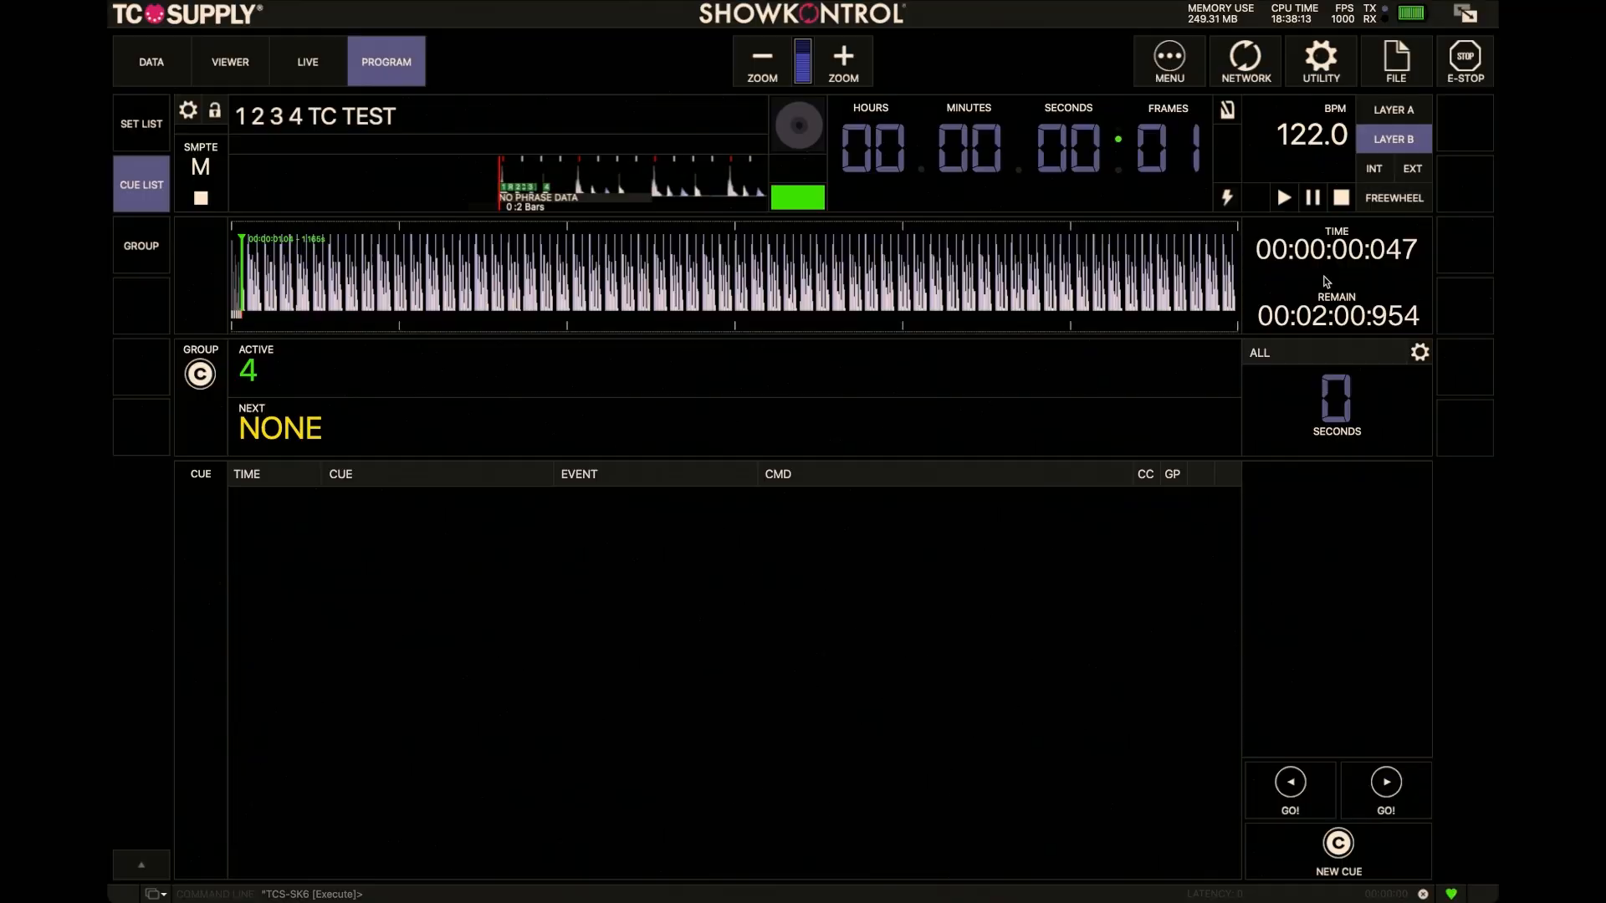
# - Quit ShowKontrol, open Elgato Stream Deck and check the Midi Button plugin in its preferences
pyautogui.click(1170, 58)
pyautogui.click(980, 559)
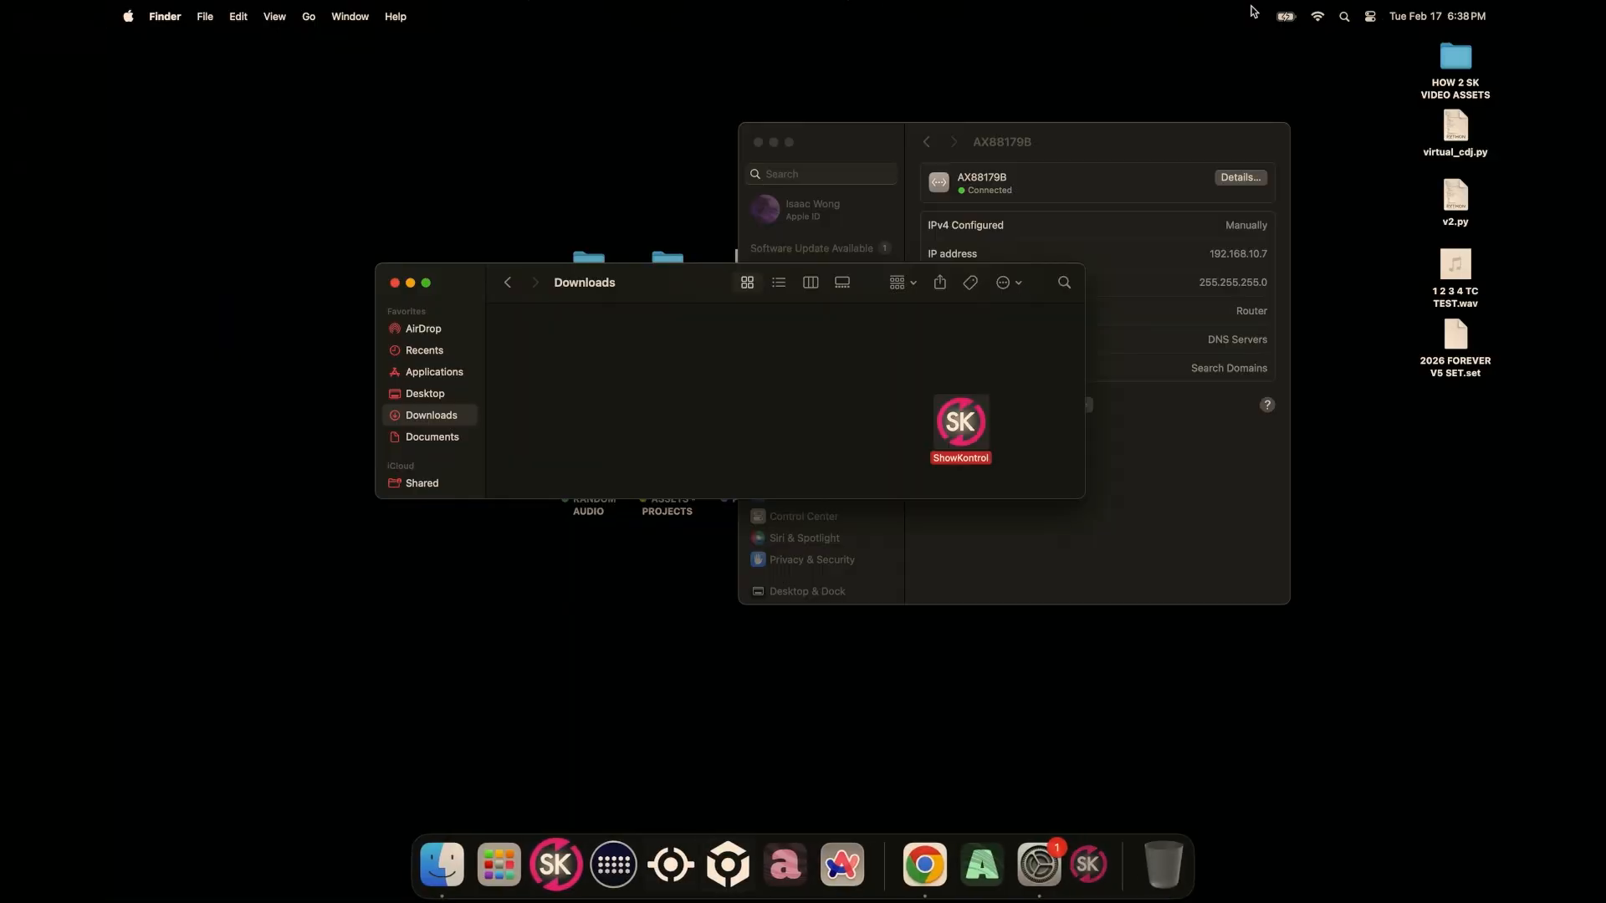
pyautogui.click(634, 853)
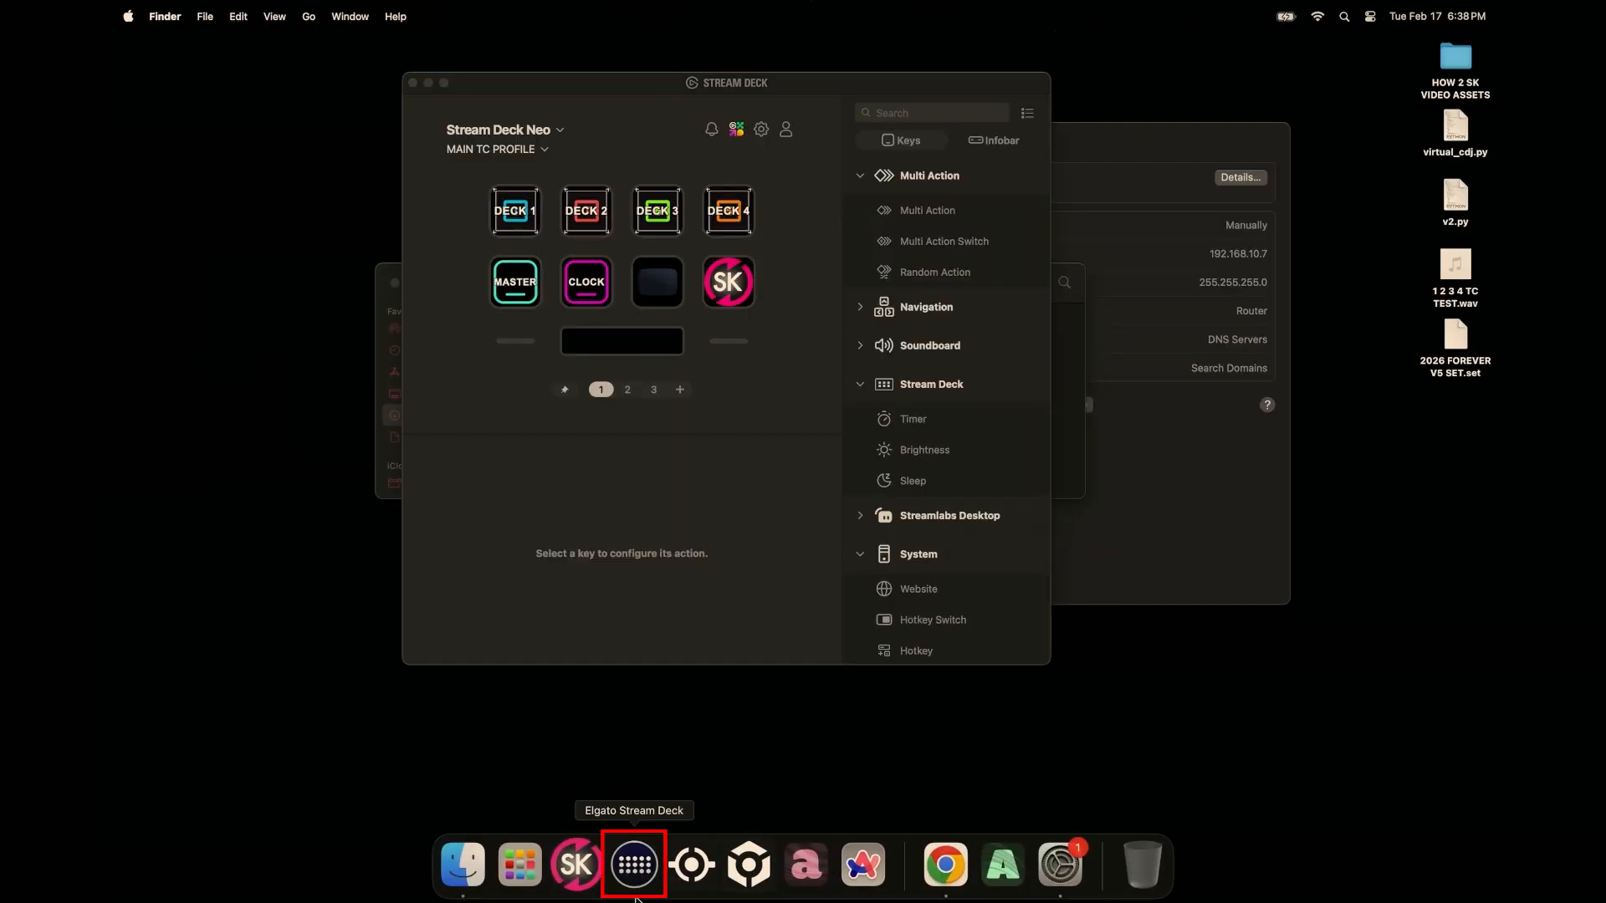
pyautogui.click(762, 129)
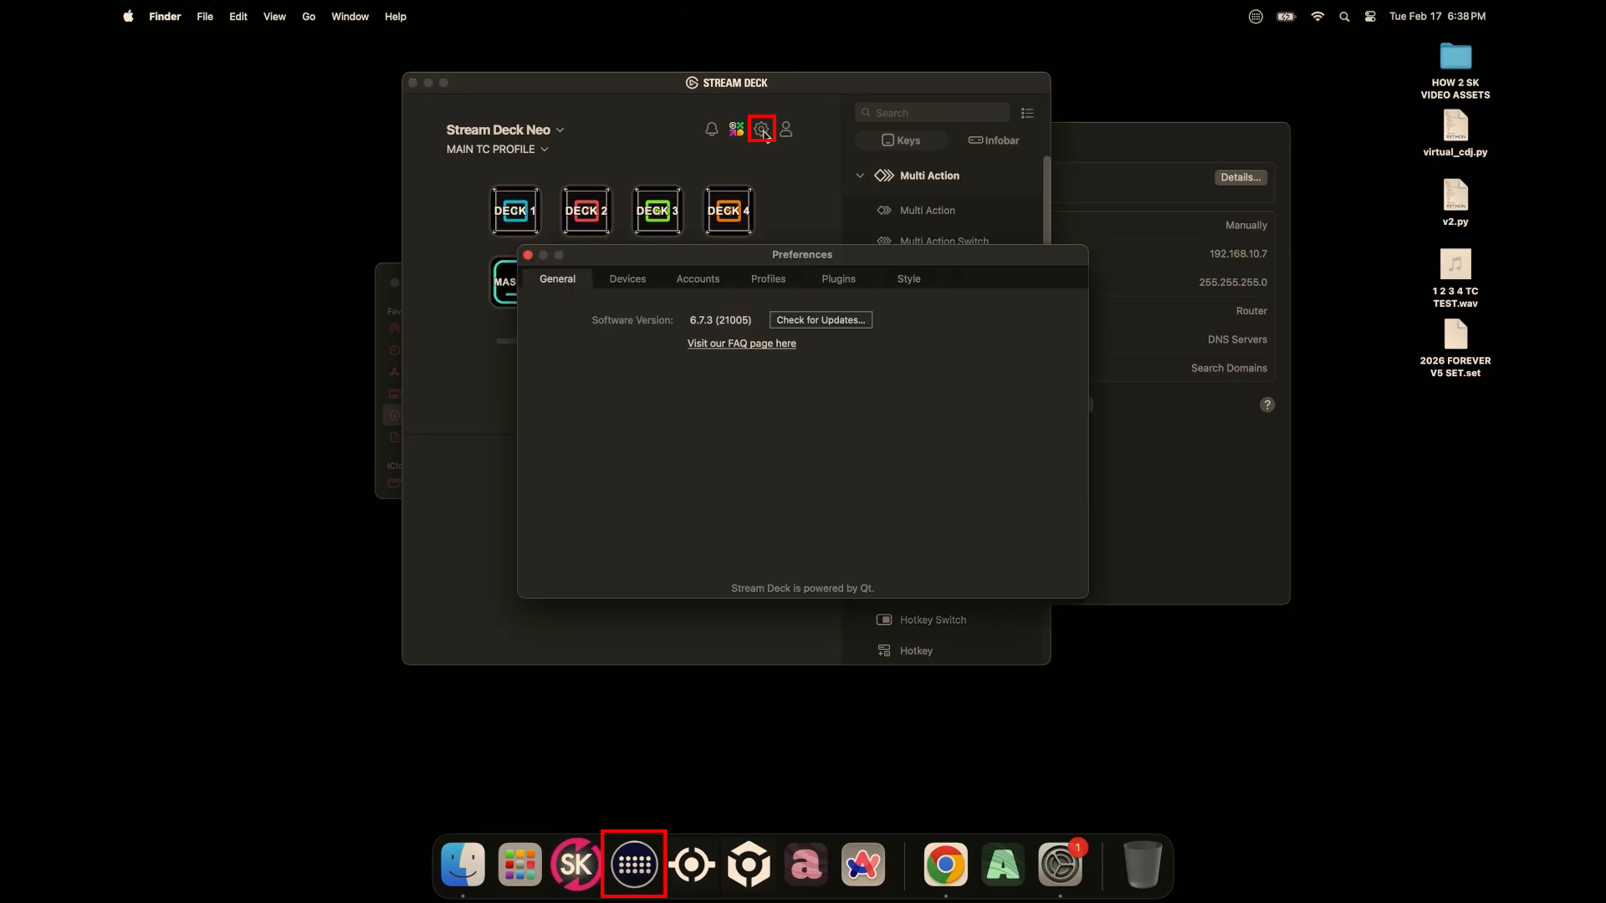
pyautogui.click(831, 283)
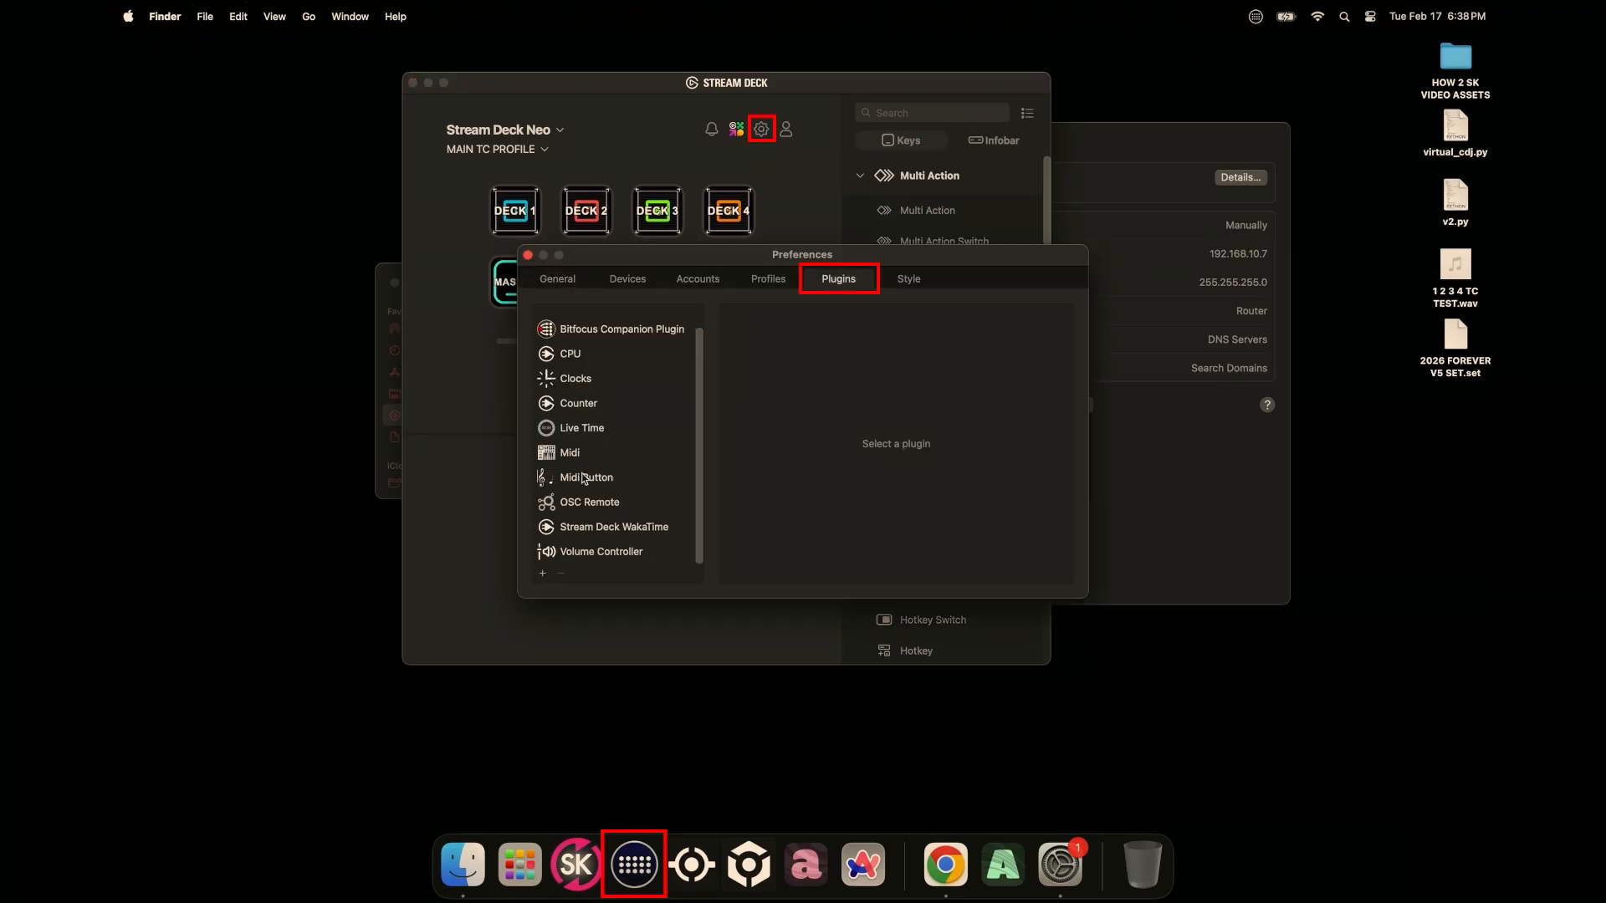
pyautogui.click(582, 477)
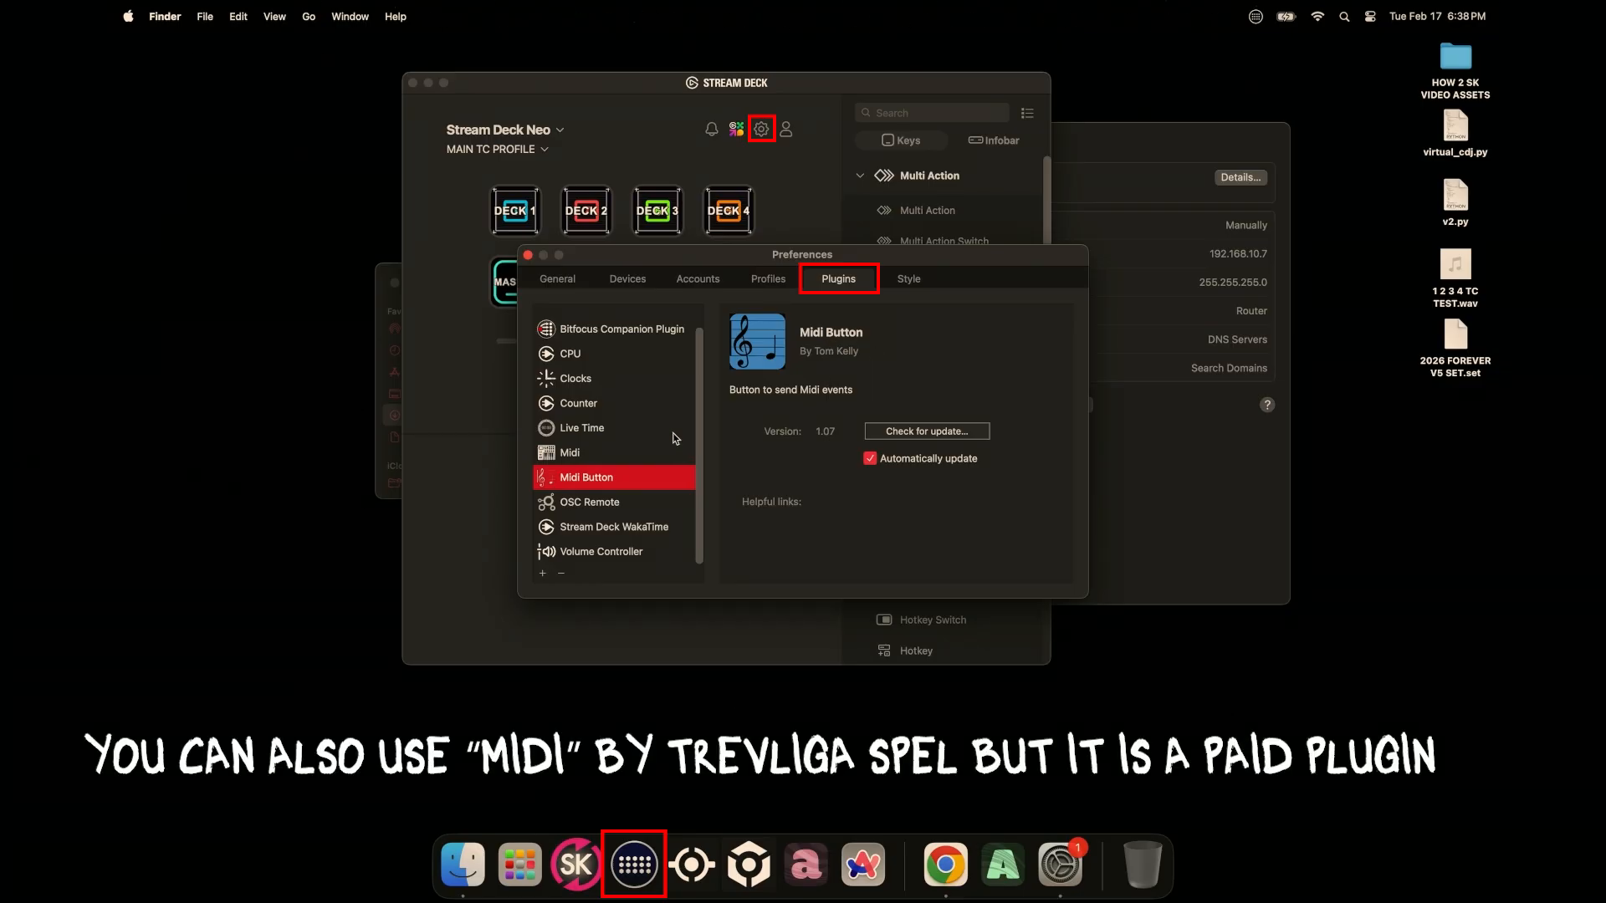
pyautogui.click(528, 254)
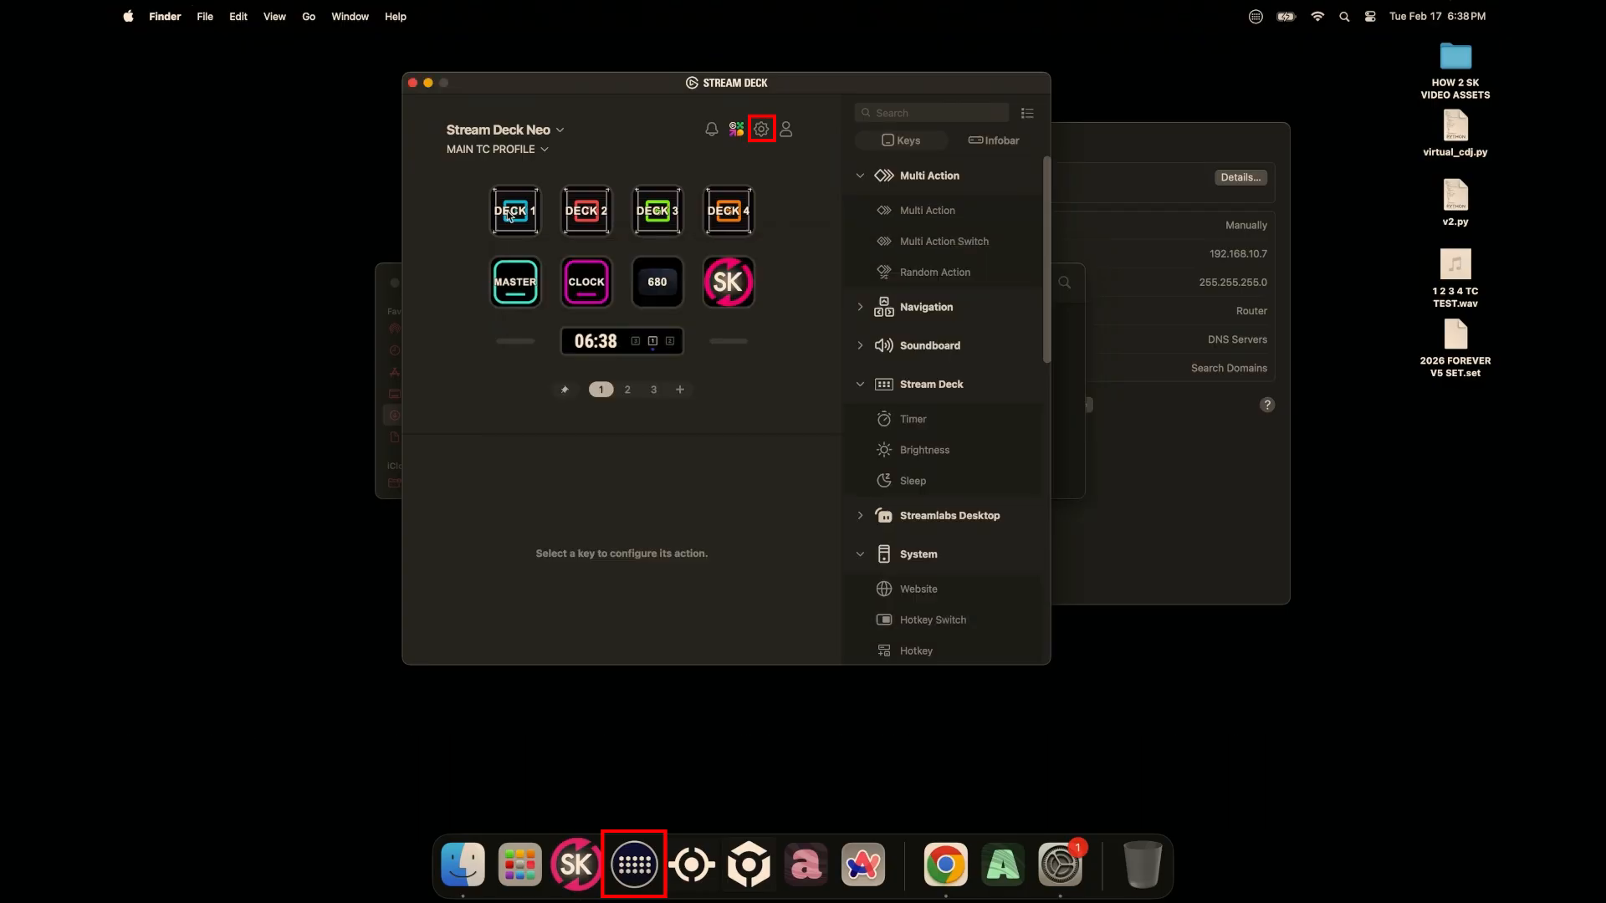
# - Examine the DECK 1 key's MIDI Note settings, the Midi Button actions and the Stream Deck icon library
pyautogui.click(514, 219)
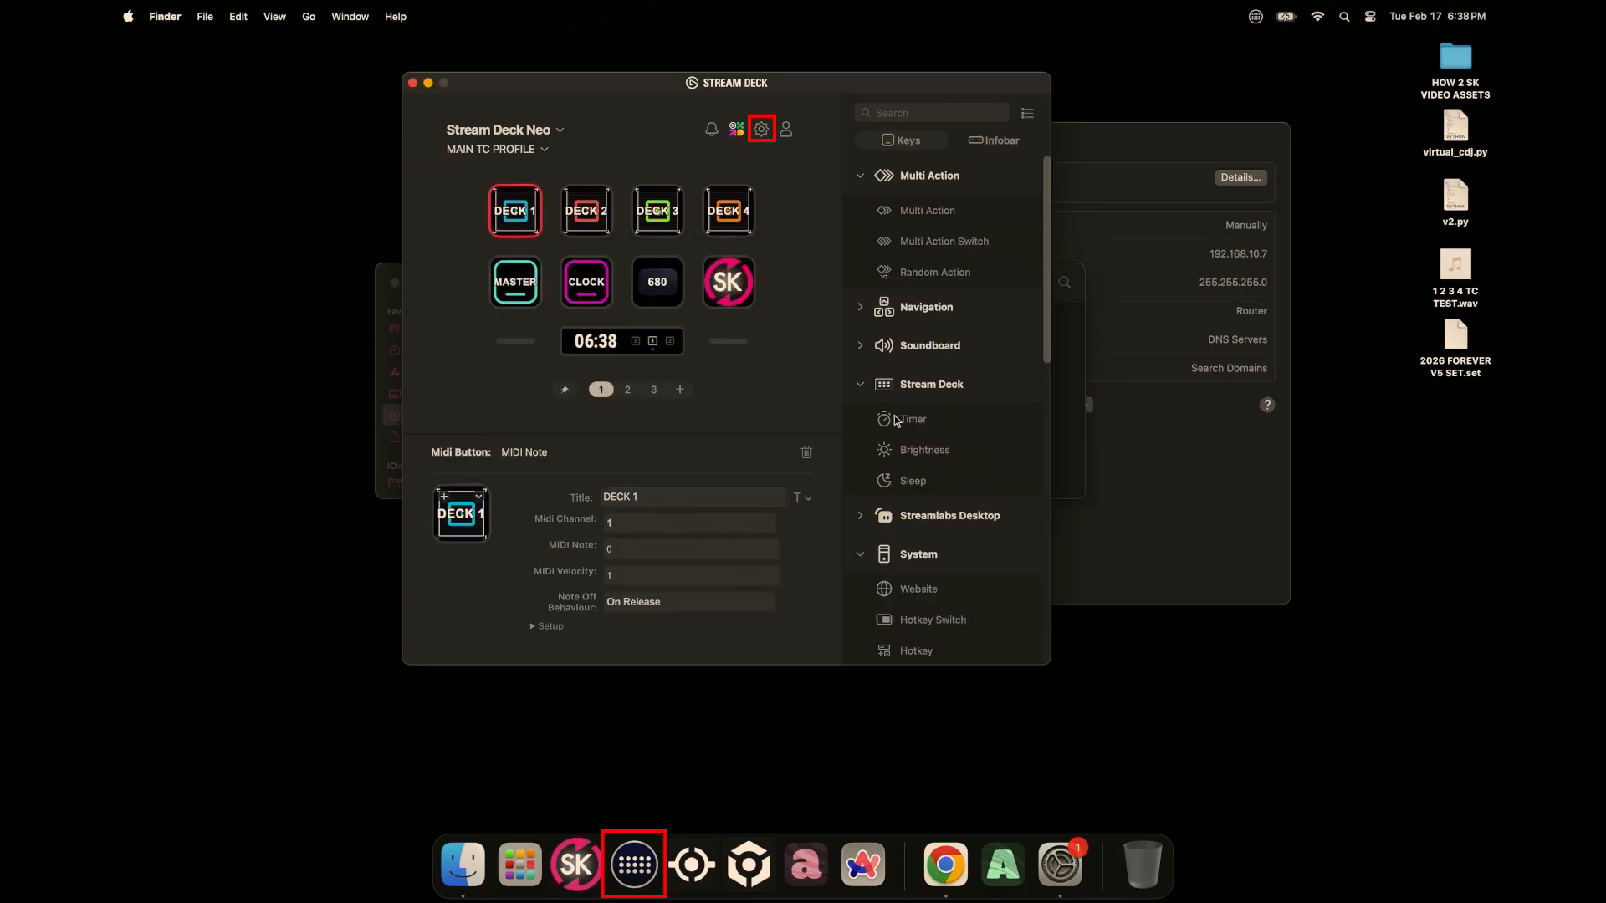
pyautogui.scroll(-10, 969, 482)
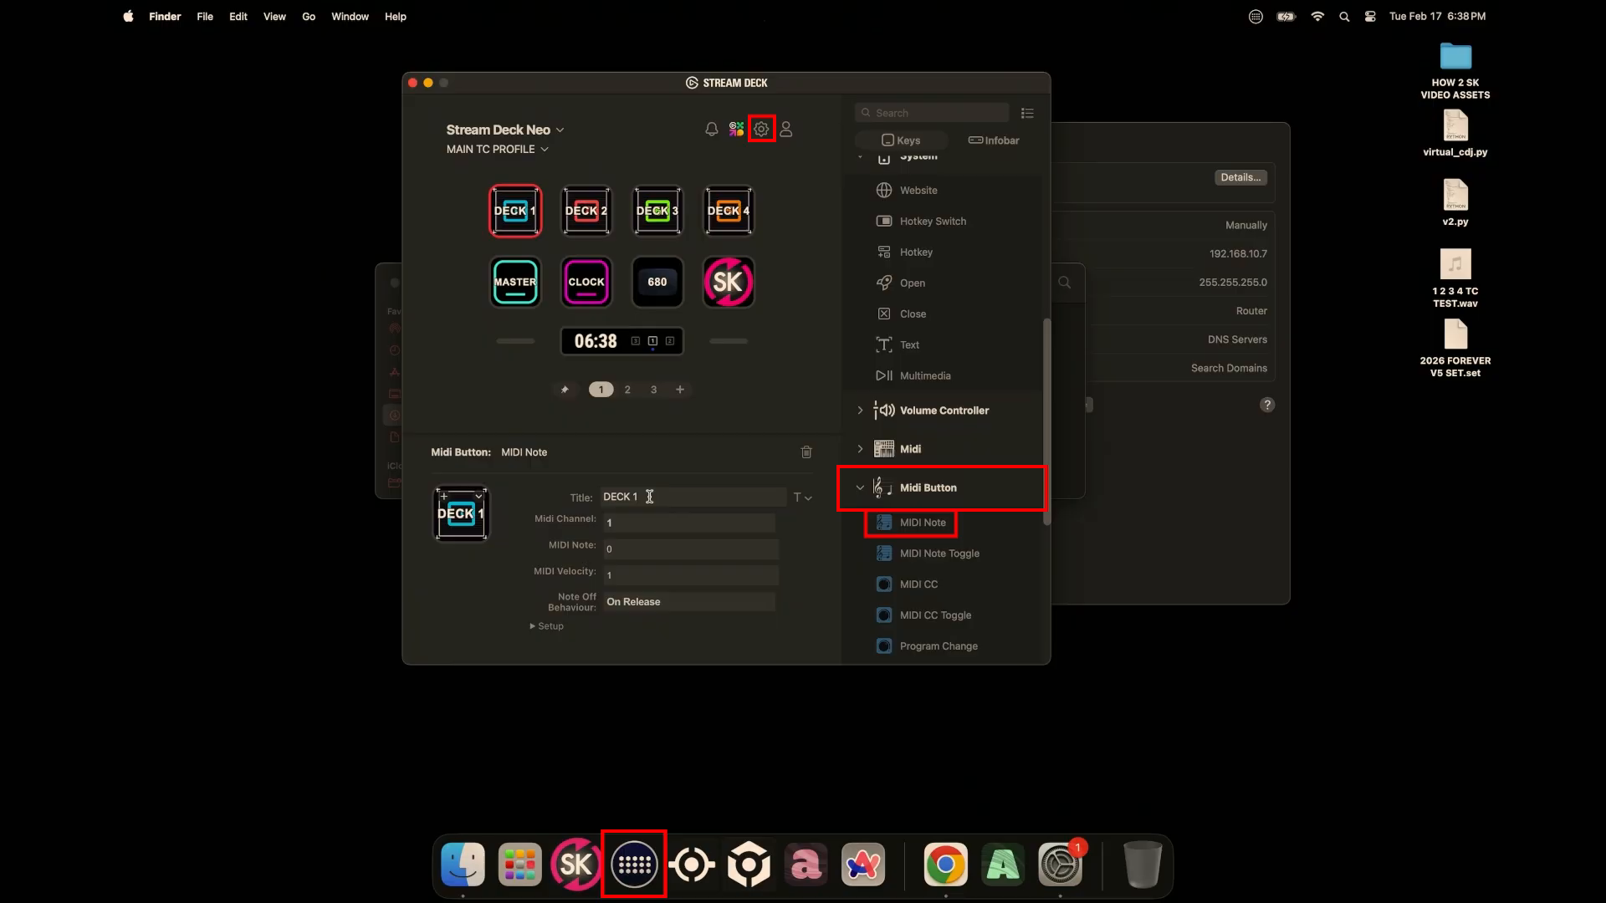
pyautogui.click(479, 497)
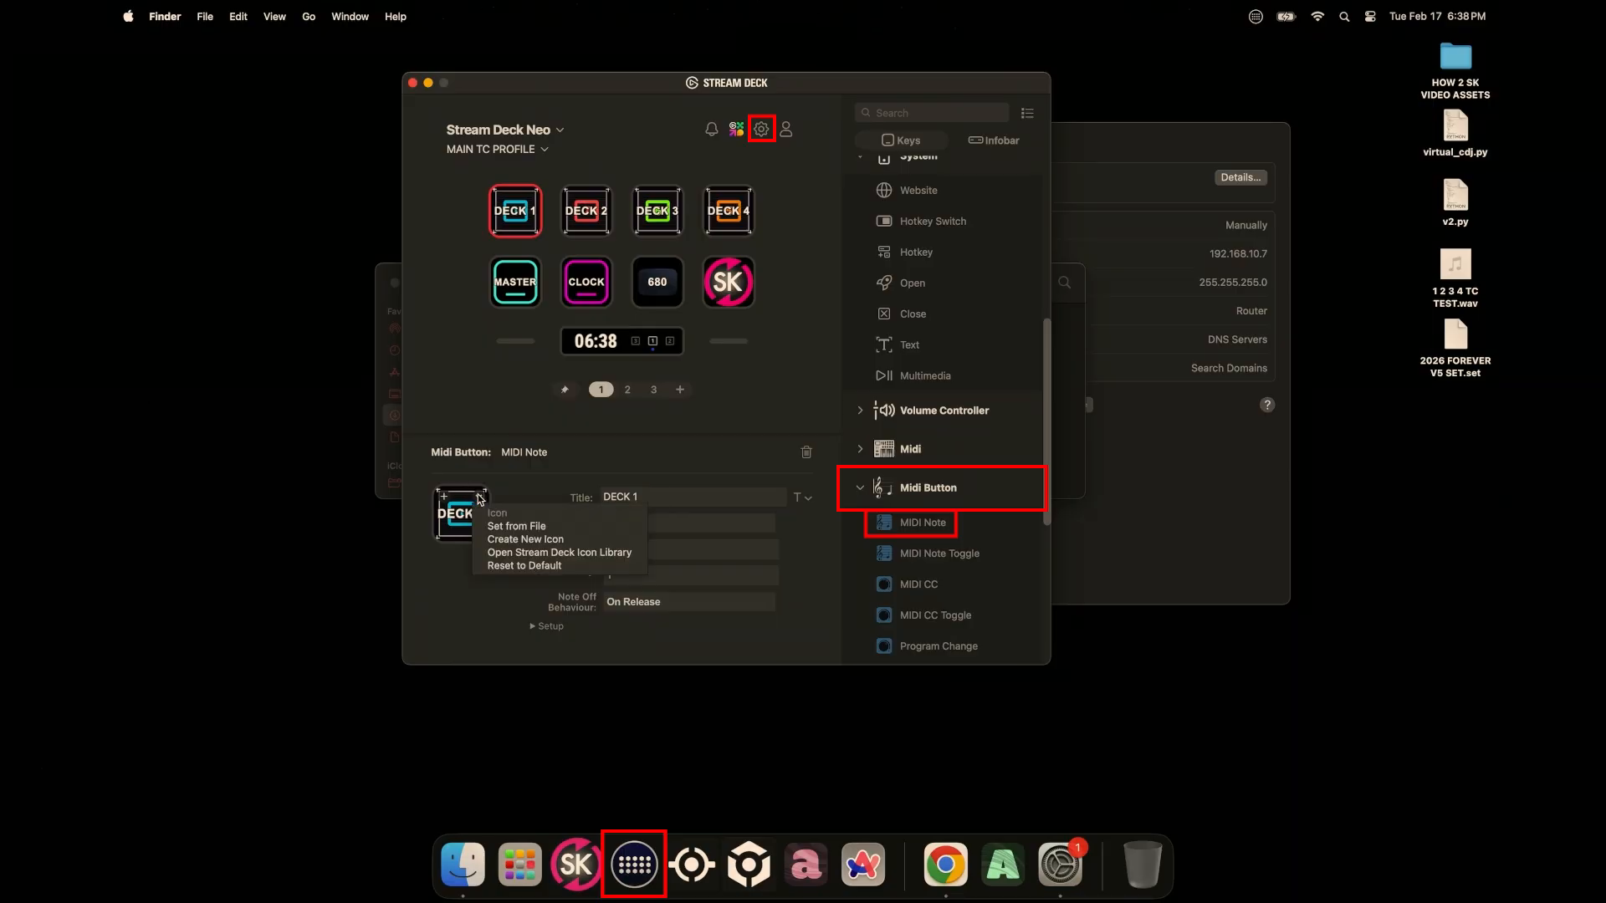
pyautogui.click(542, 553)
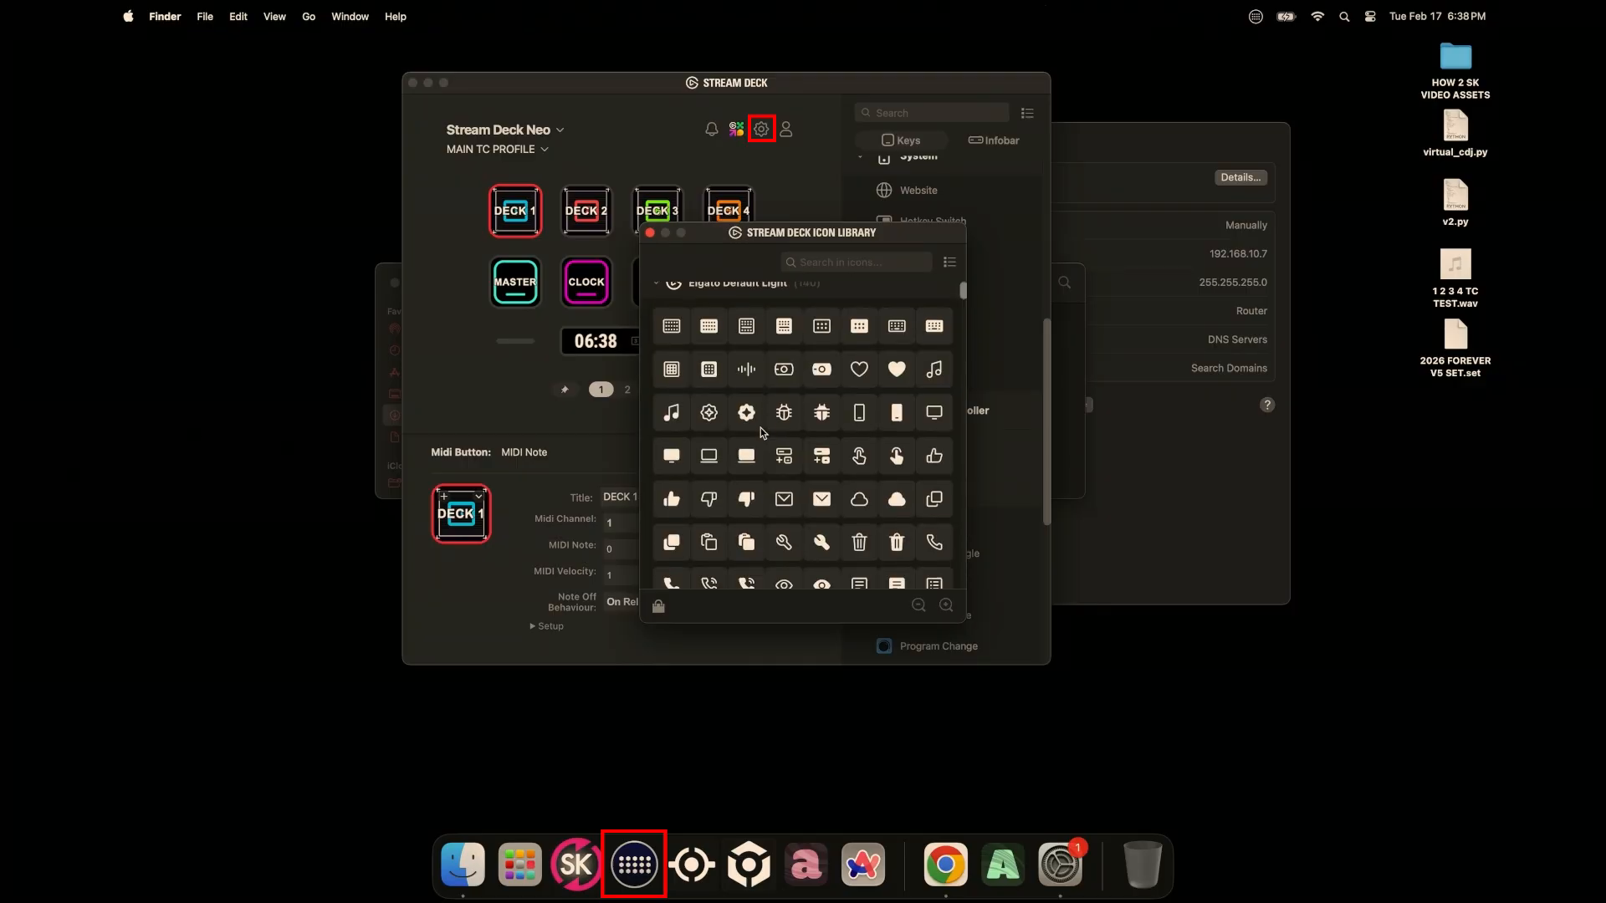
pyautogui.scroll(-3, 760, 428)
pyautogui.click(650, 233)
# - Review the MIDI Note settings of the DECK 2, DECK 3, DECK 4, MASTER and CLOCK keys, and close Stream Deck
pyautogui.click(588, 216)
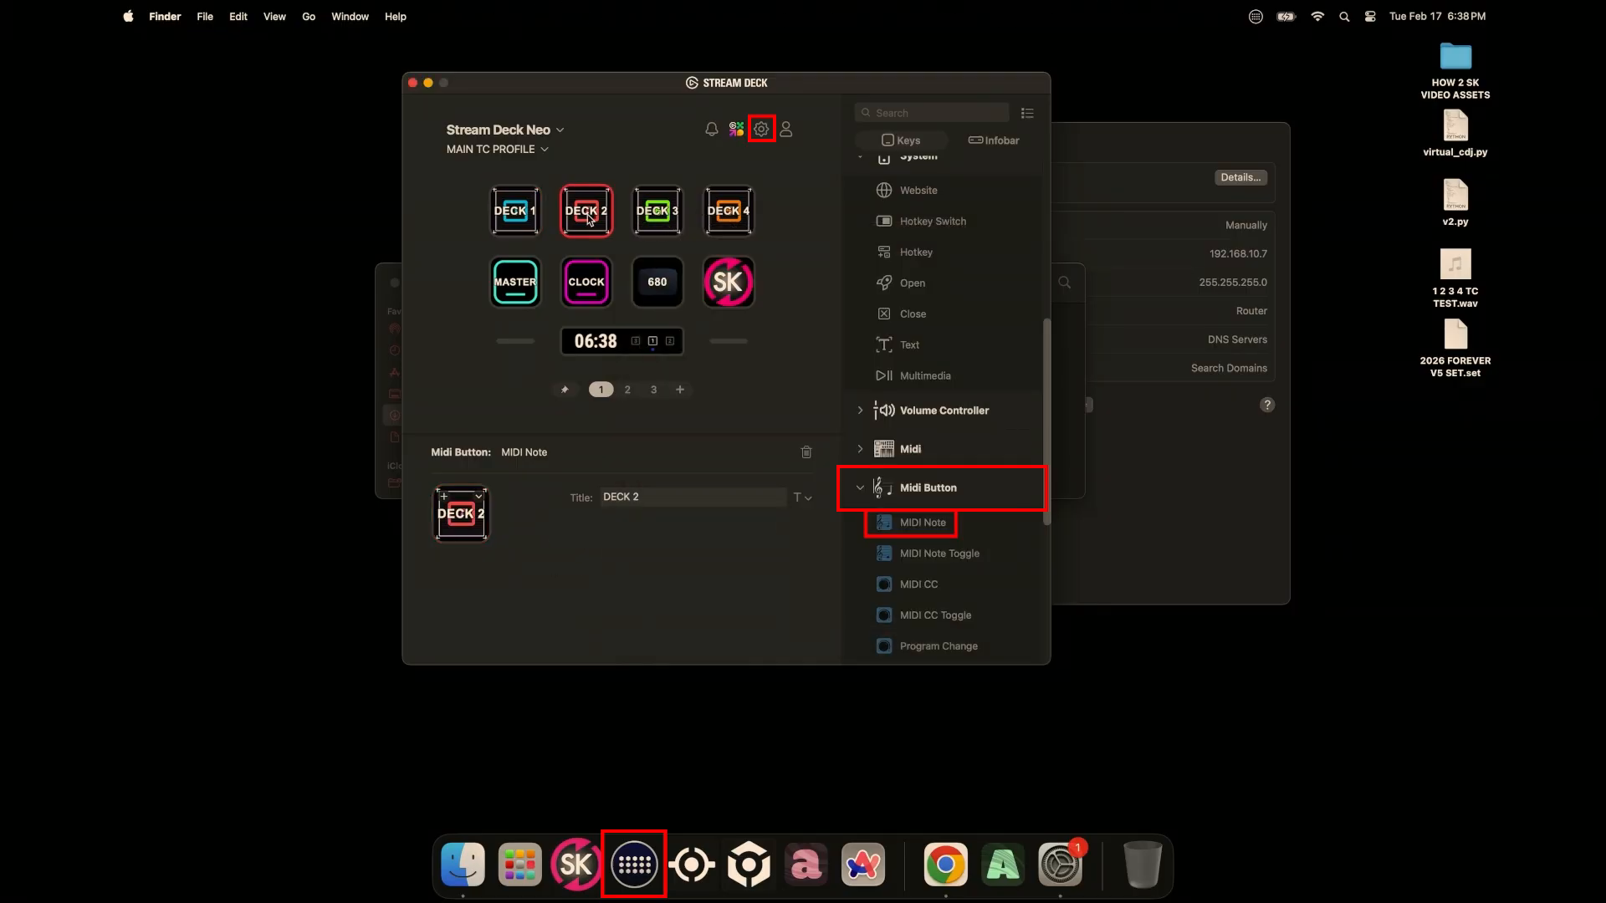
pyautogui.click(658, 216)
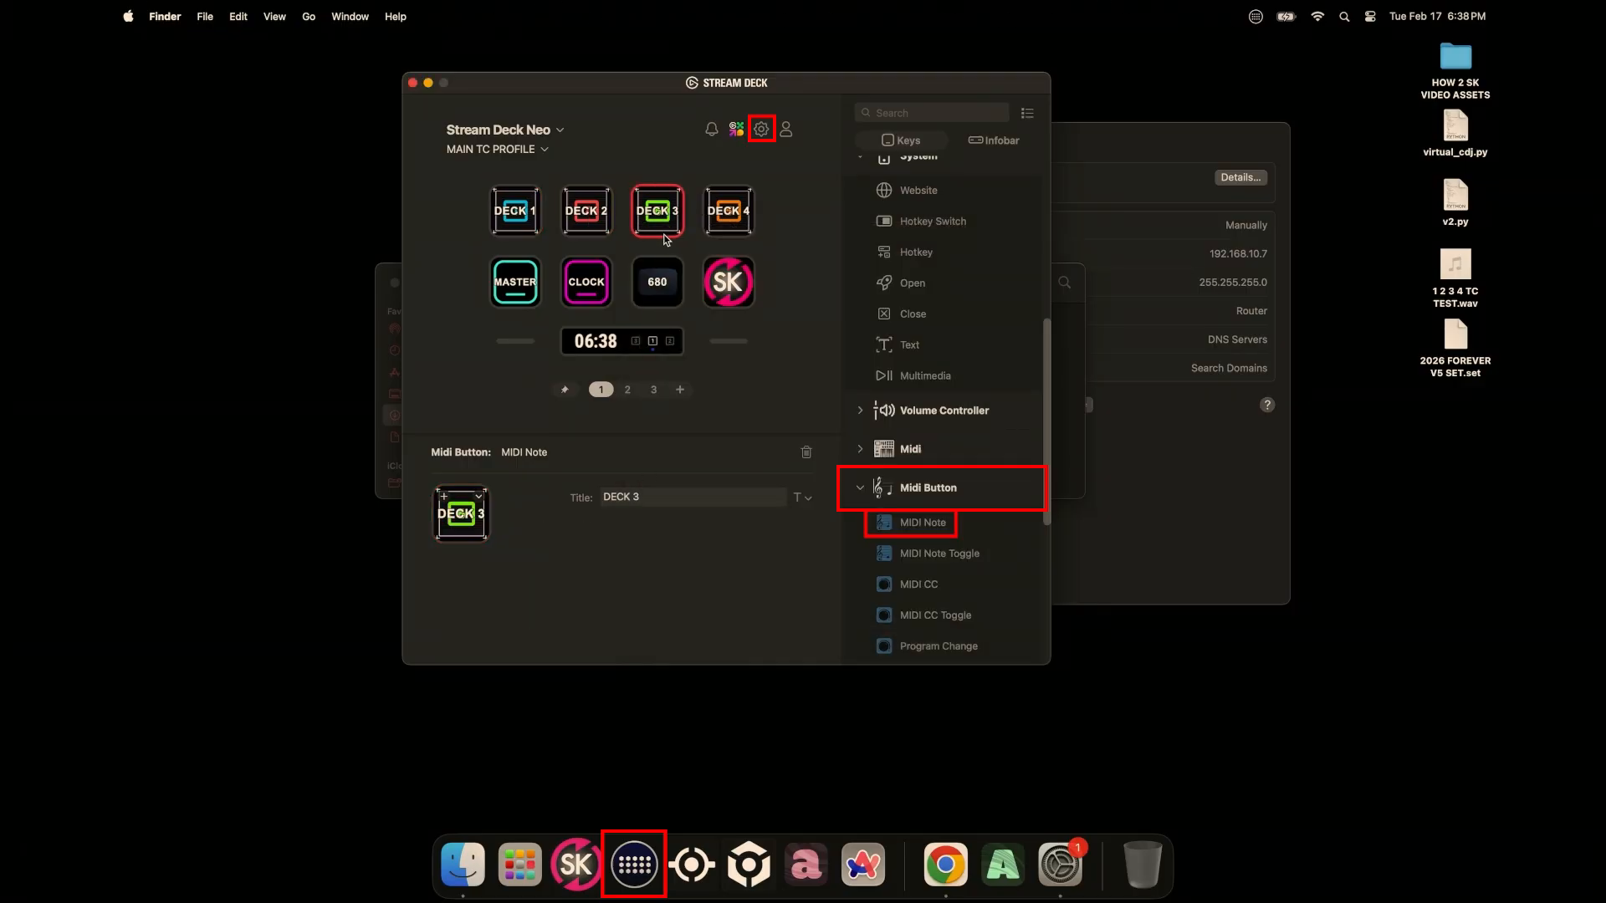
pyautogui.click(724, 216)
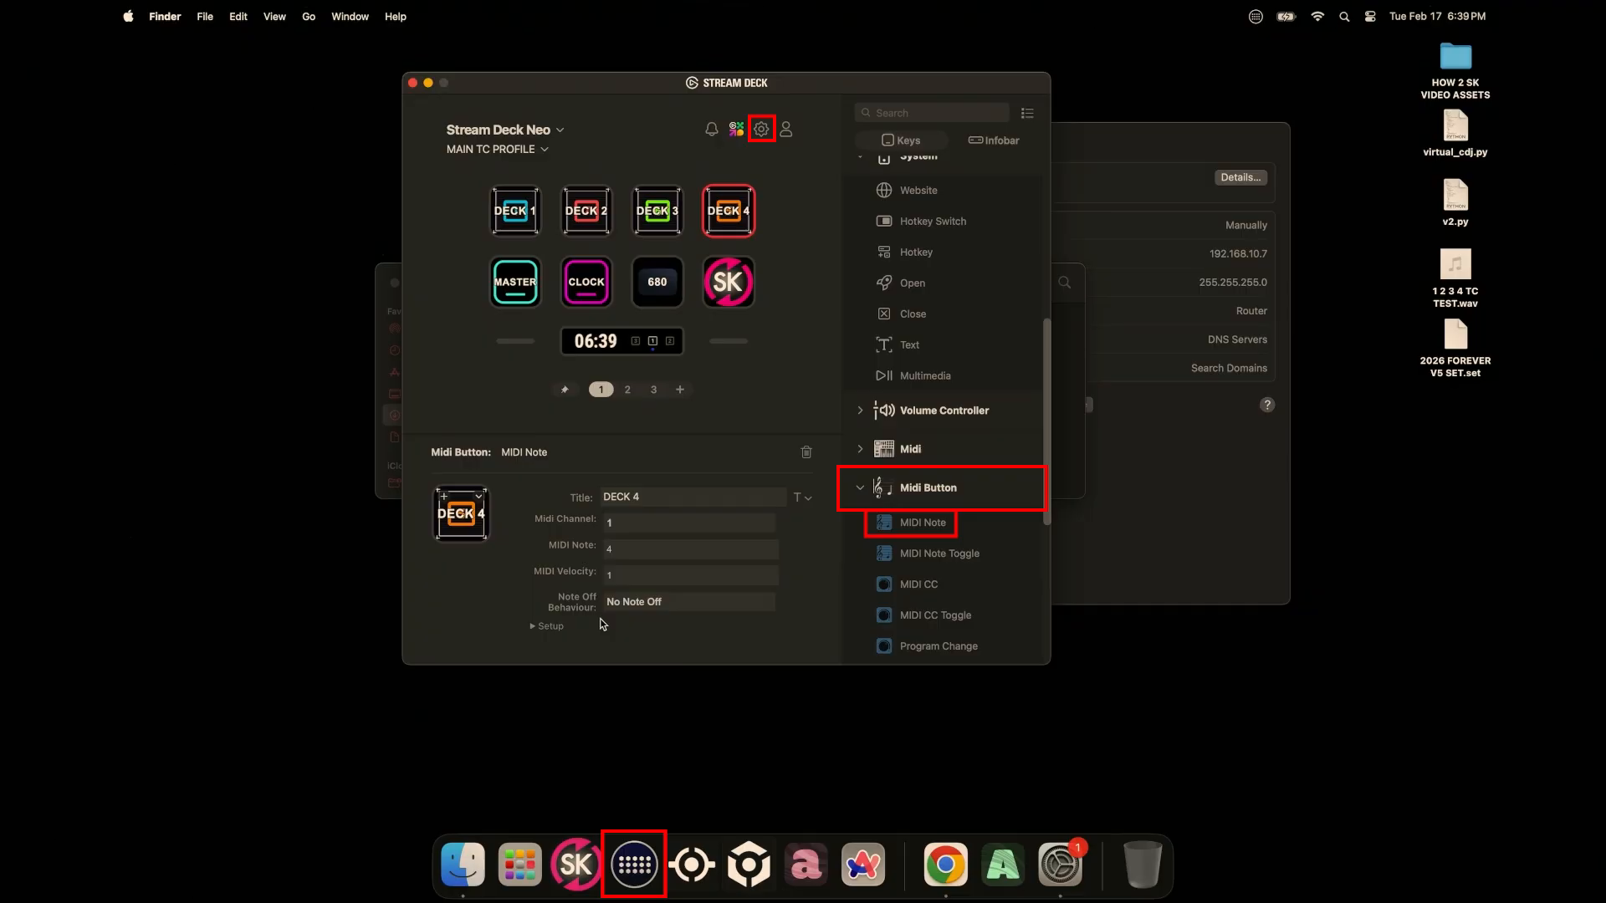
pyautogui.click(516, 278)
pyautogui.click(584, 284)
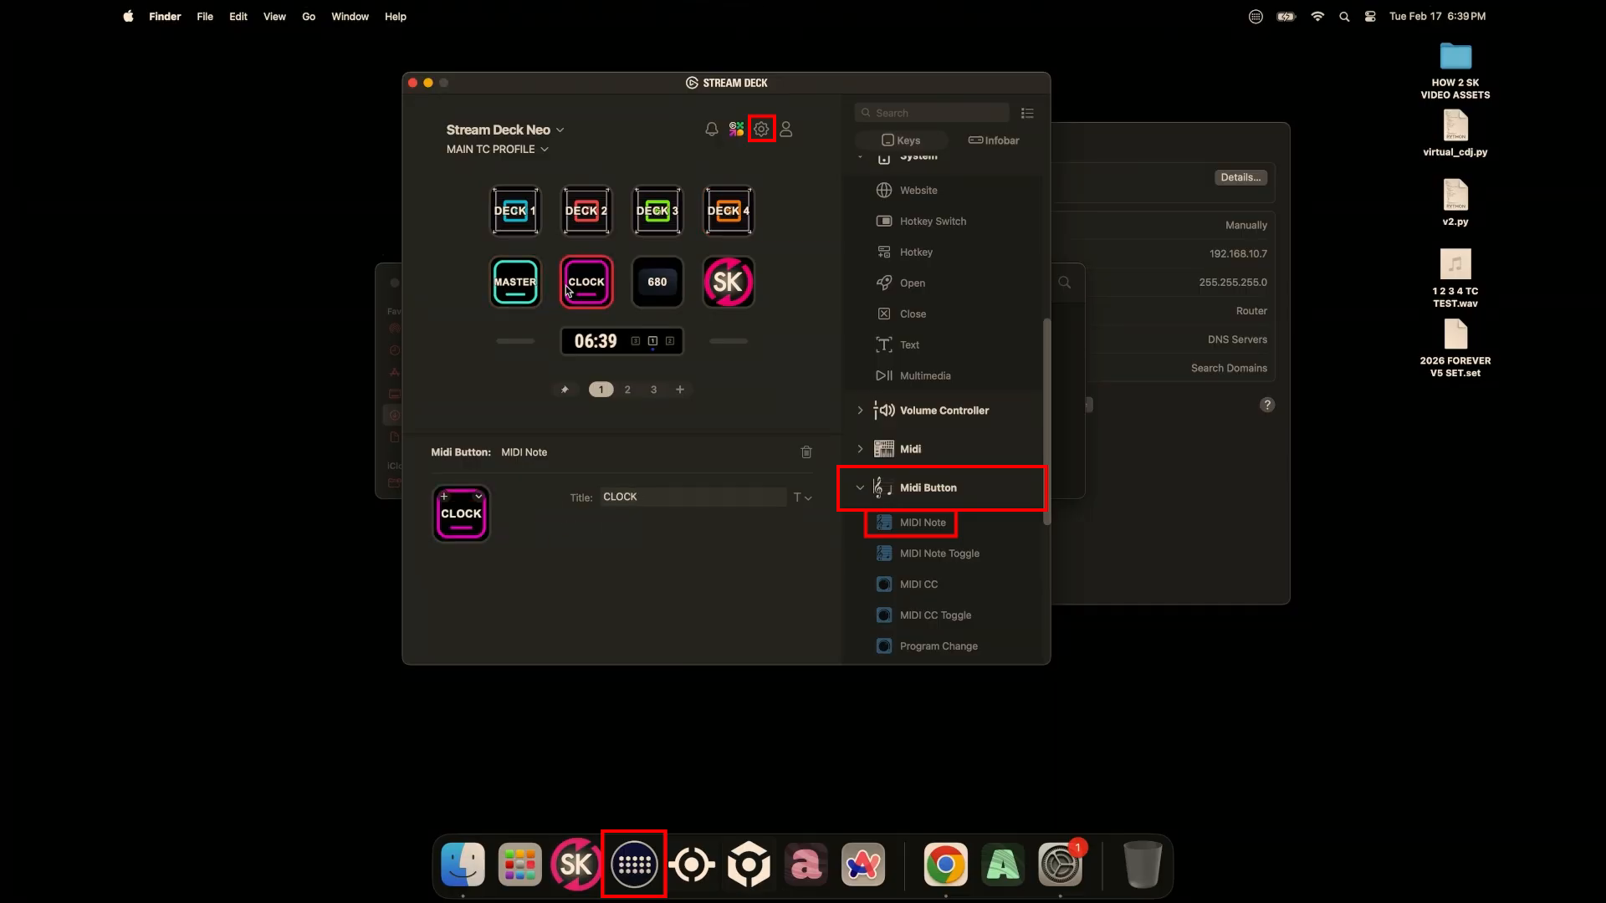
pyautogui.click(413, 84)
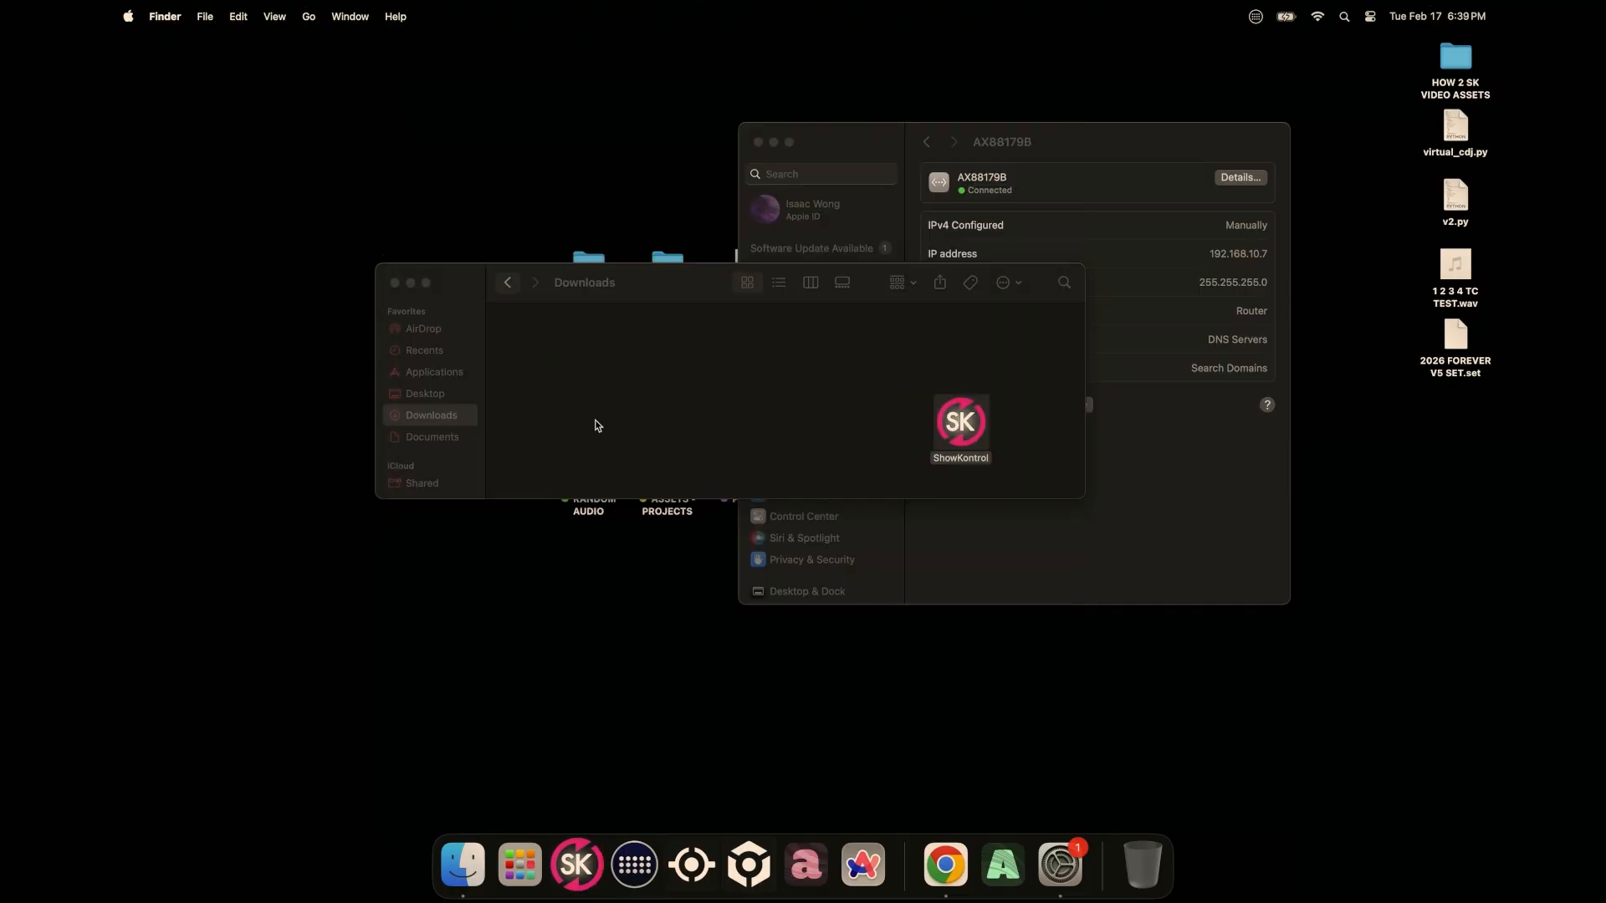
# - Relaunch ShowKontrol and check the MIDI In device and MIDI mode in its utility settings
pyautogui.doubleClick(954, 428)
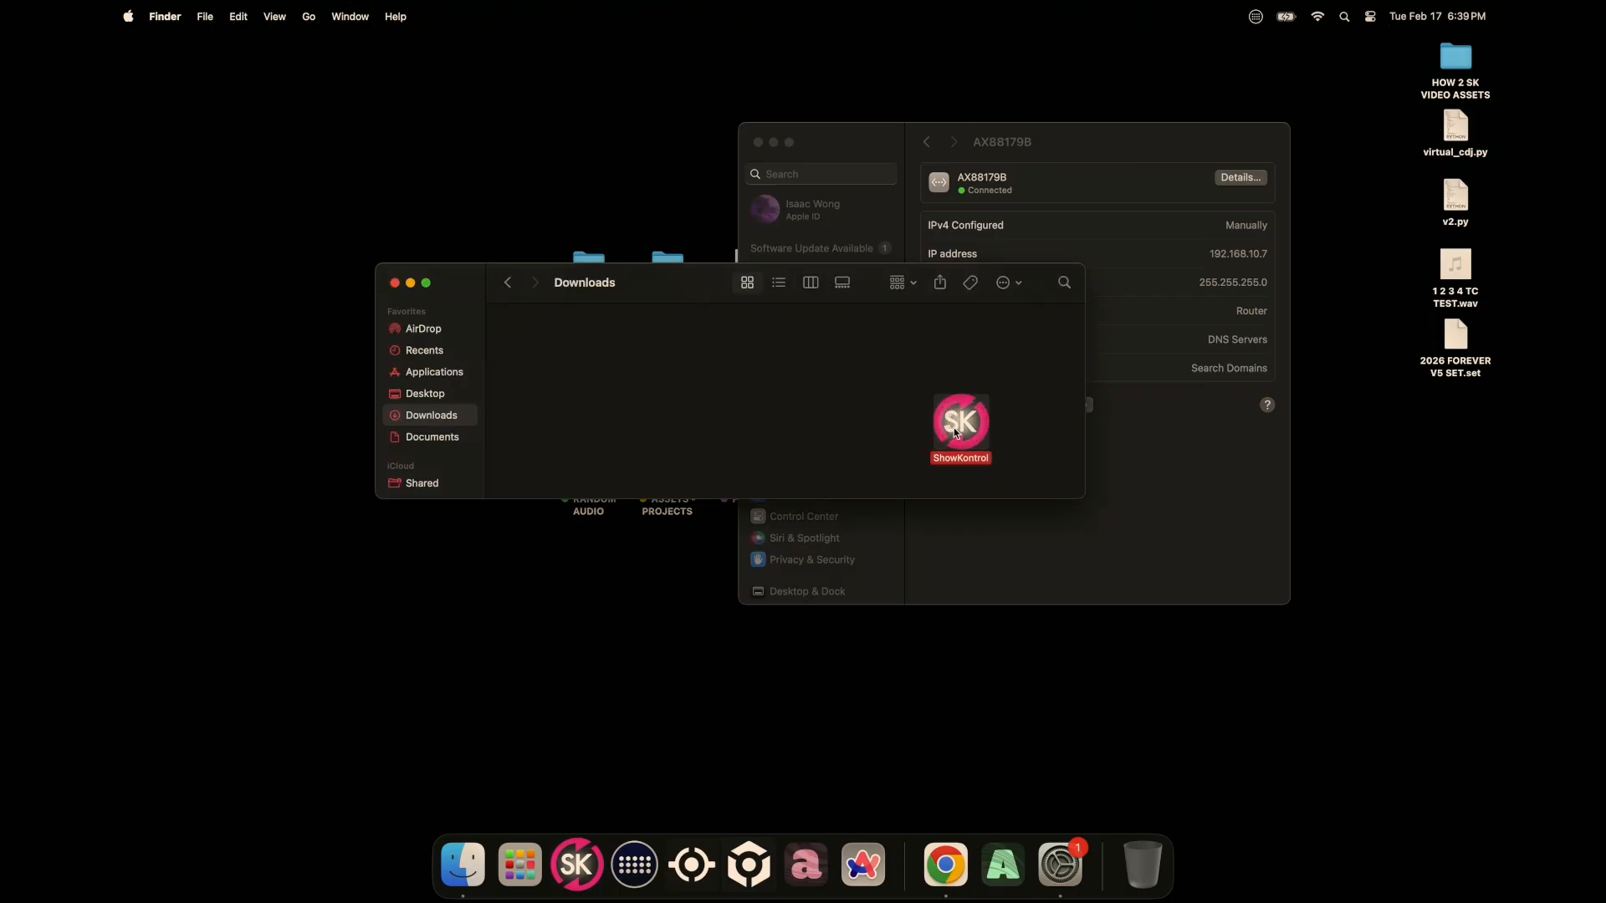
pyautogui.click(990, 579)
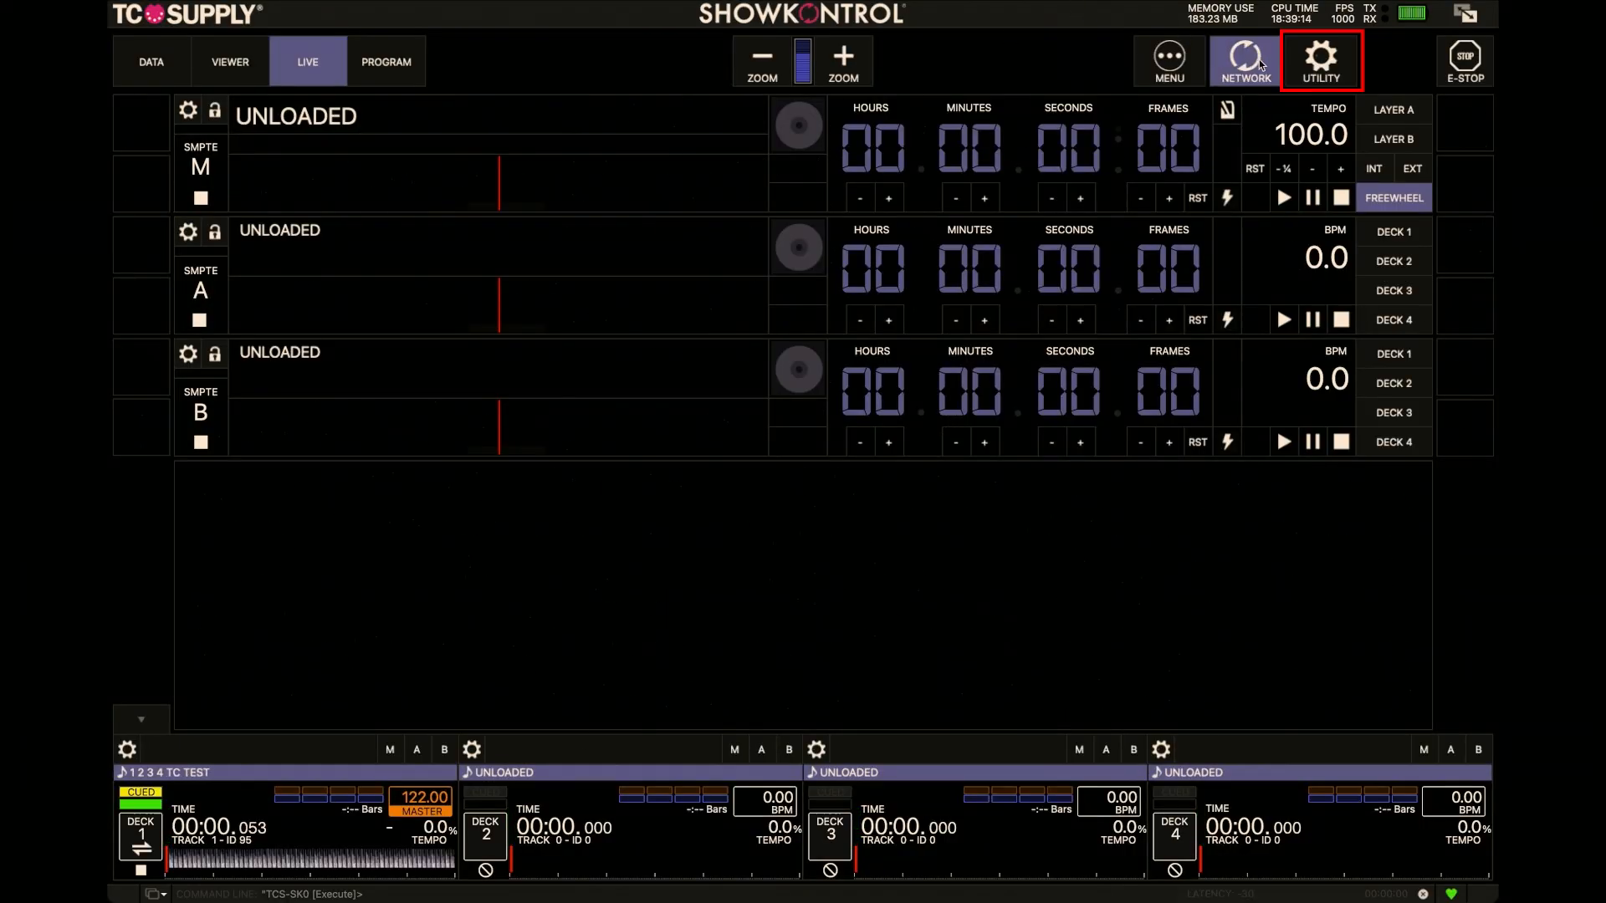
pyautogui.click(1322, 59)
pyautogui.click(234, 76)
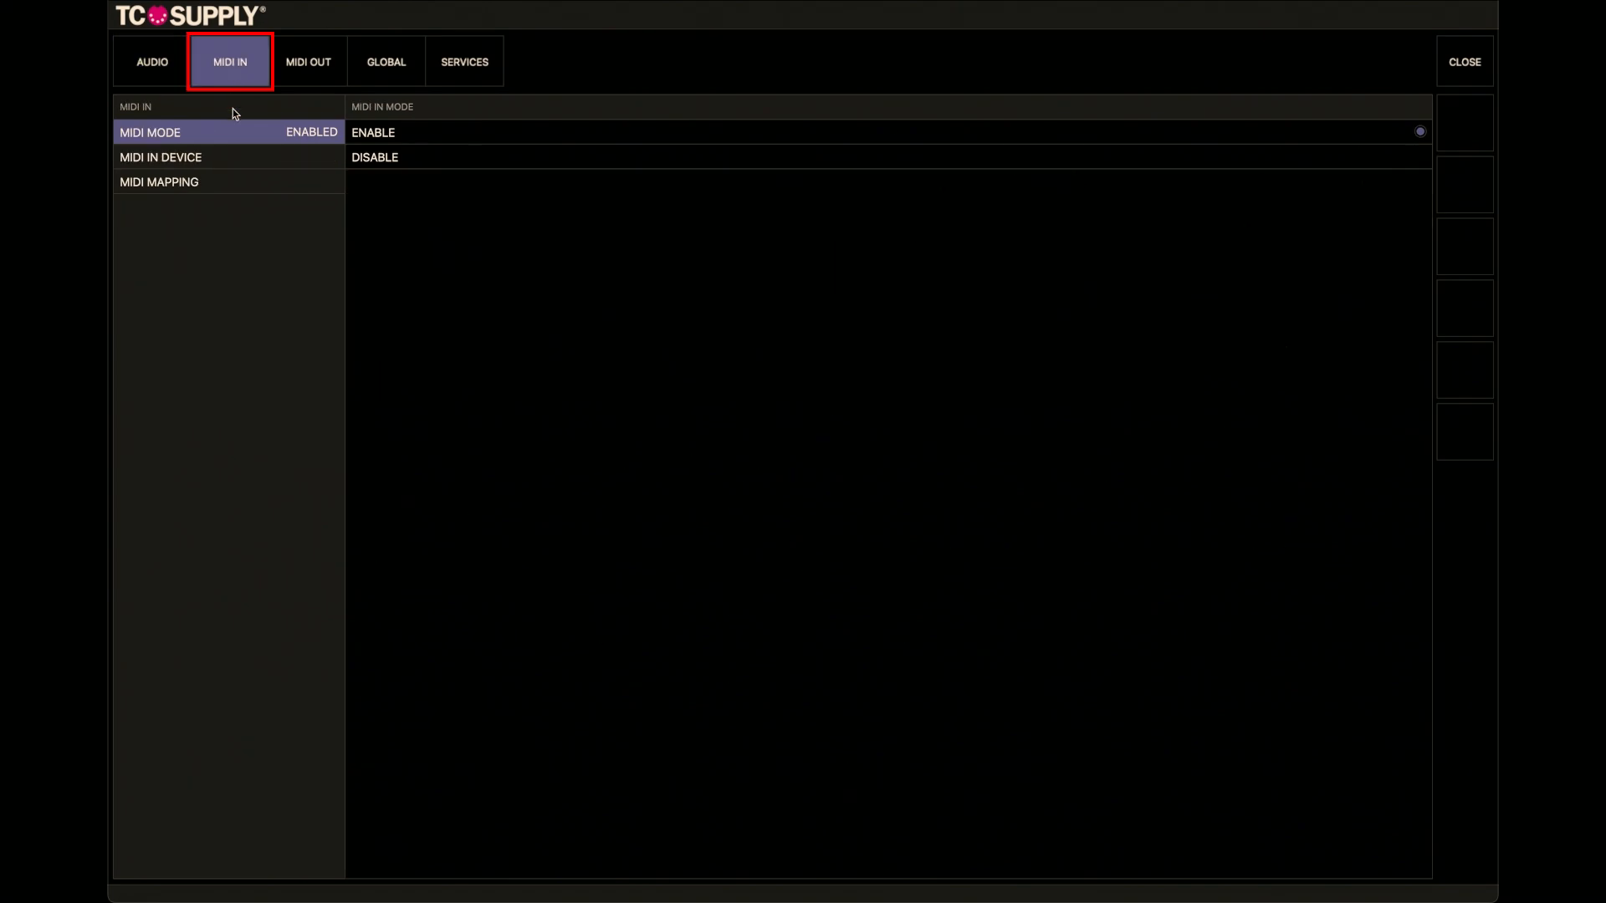
pyautogui.click(231, 161)
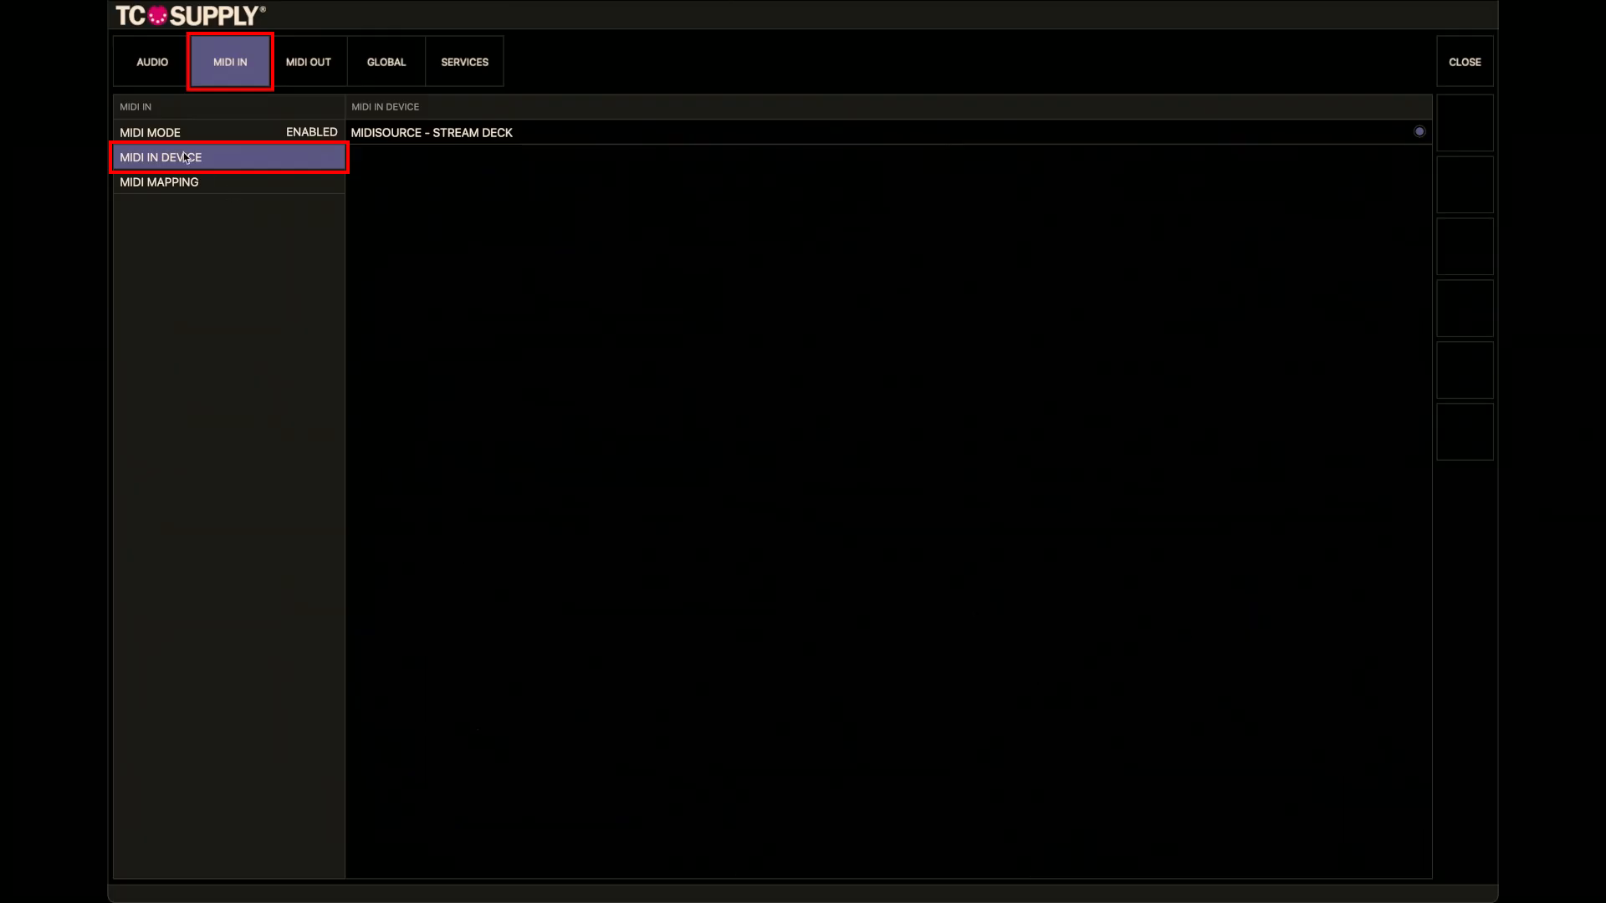
pyautogui.click(201, 132)
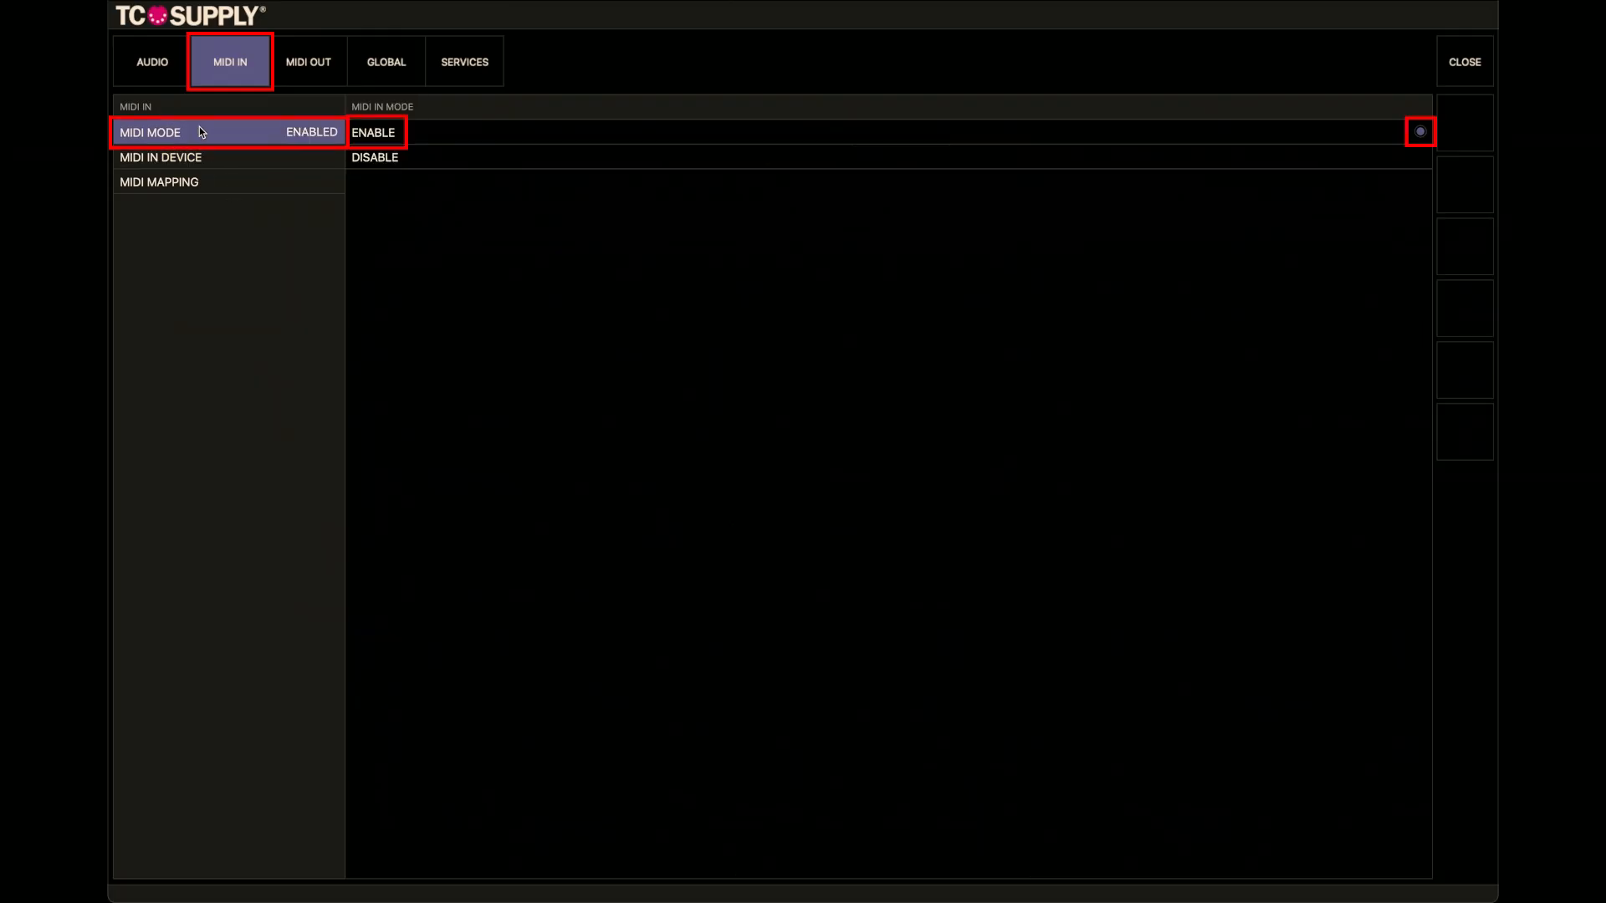
# - Add a Master M - FREEWHEEL MIDI mapping, assign it 90:00 - 000 from the Stream Deck, and delete the mapping
pyautogui.click(279, 196)
pyautogui.click(1464, 380)
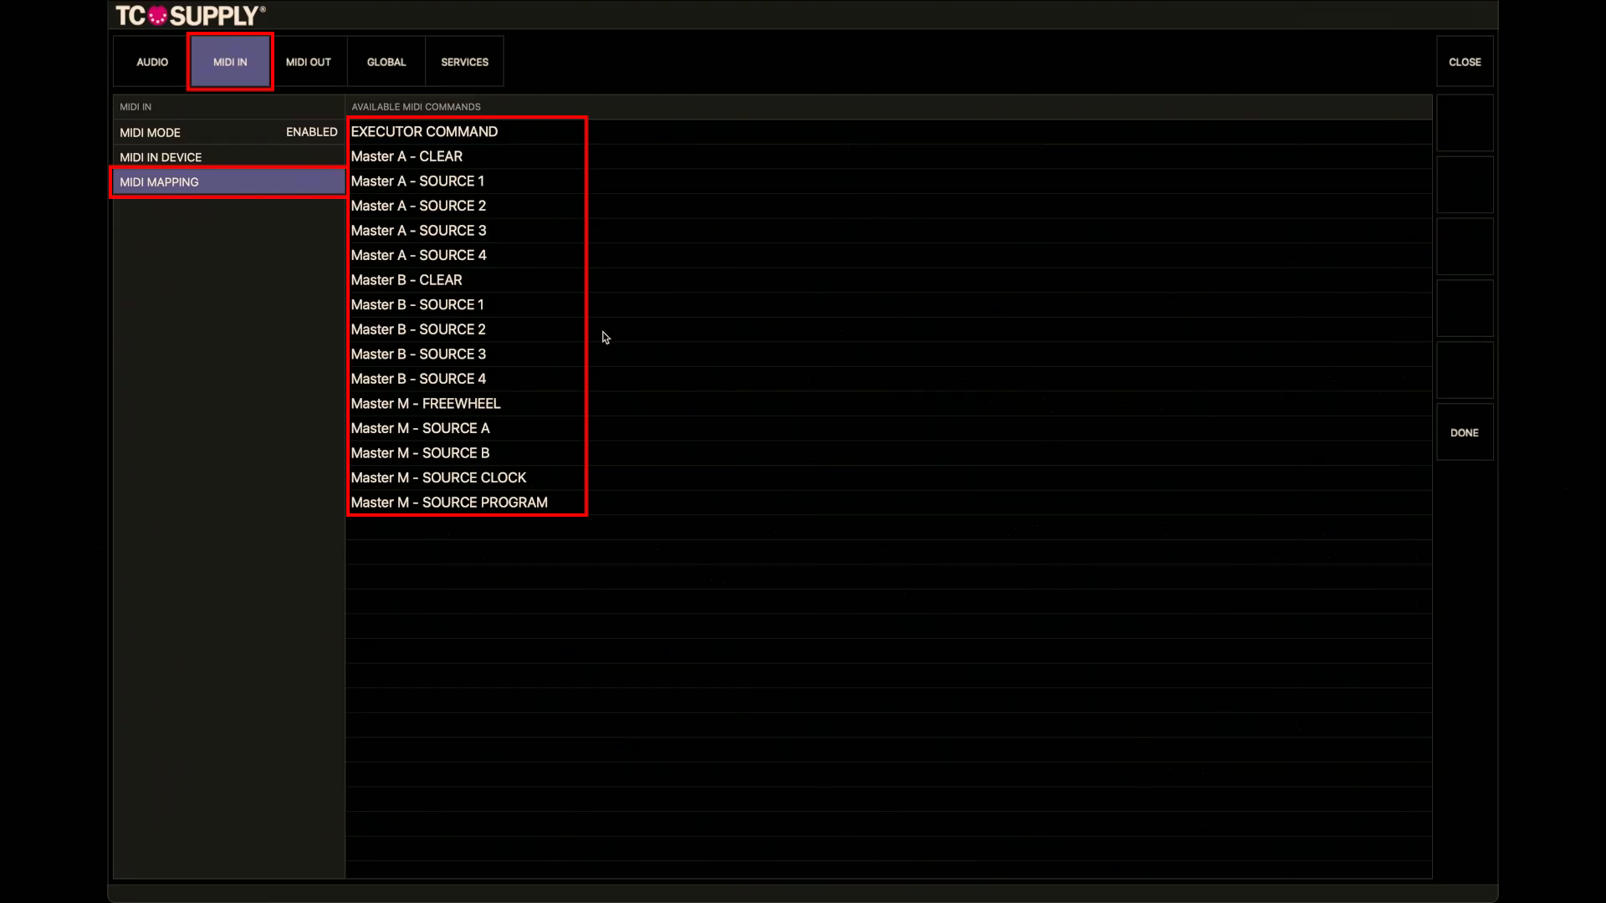
pyautogui.click(496, 406)
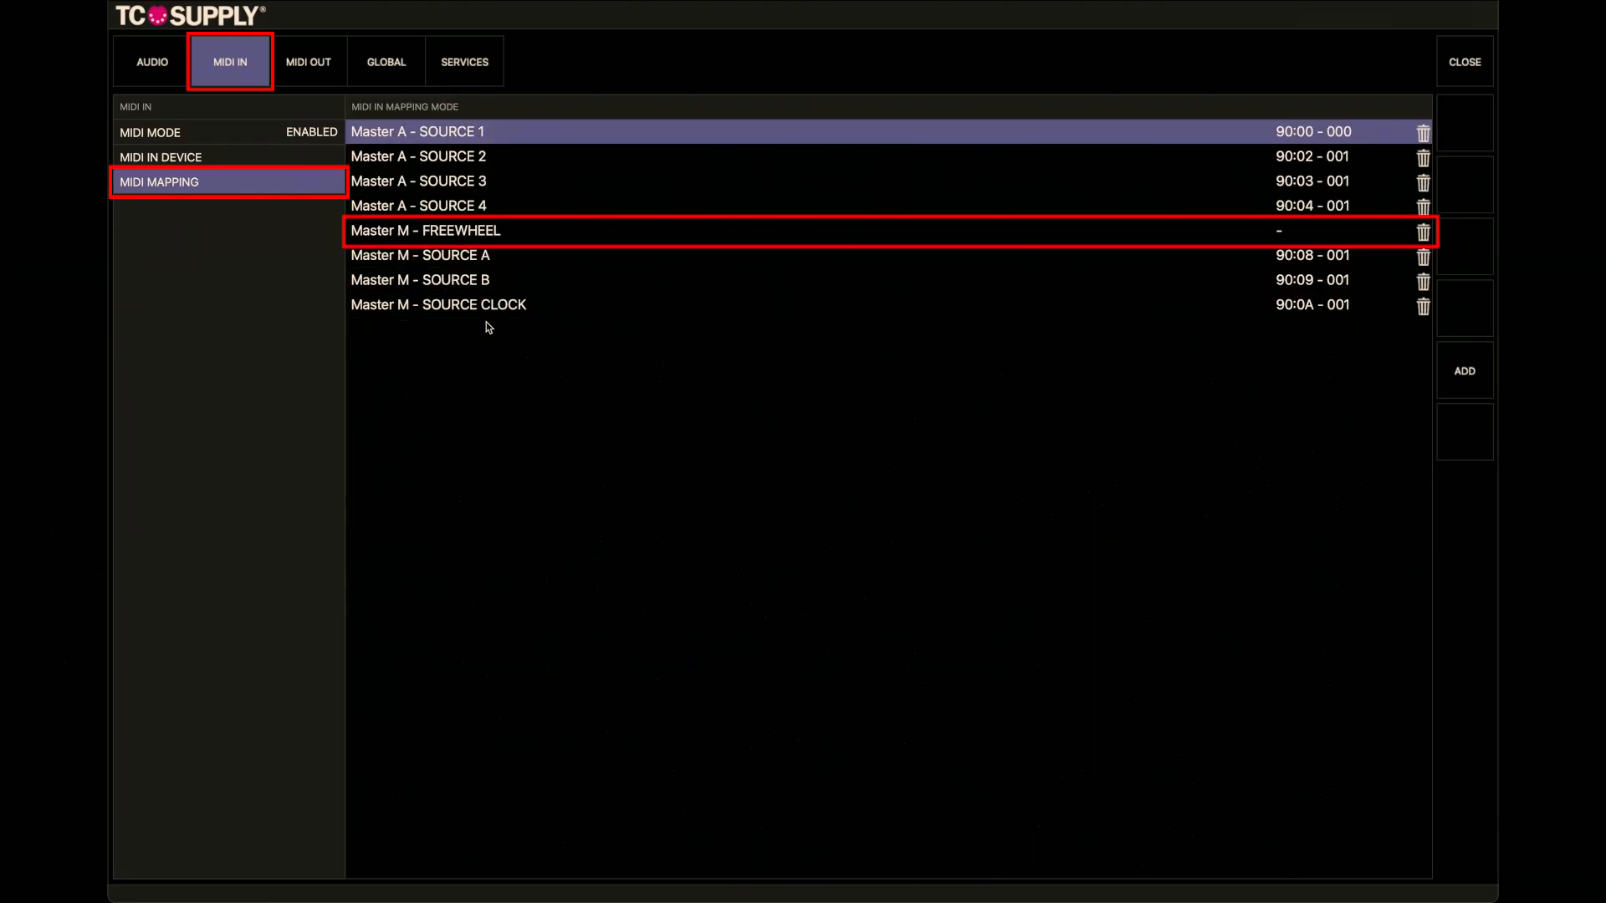
pyautogui.click(479, 232)
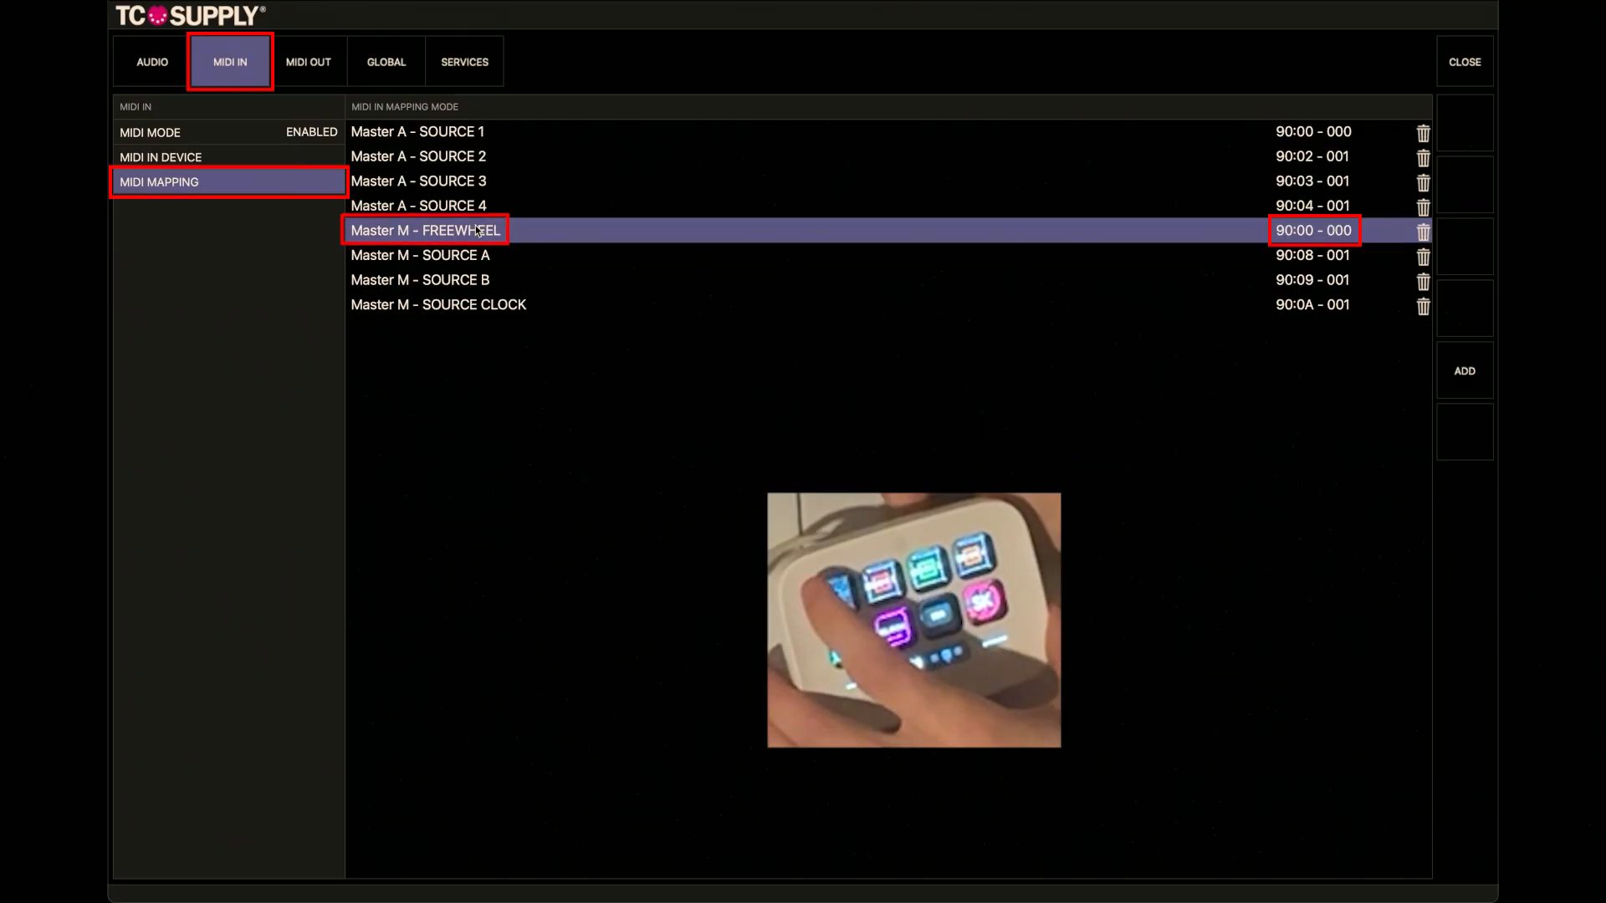
pyautogui.click(1422, 232)
# - Check the Master A - SOURCE 2 and Master M - SOURCE A MIDI mappings, and close the utility settings
pyautogui.click(508, 156)
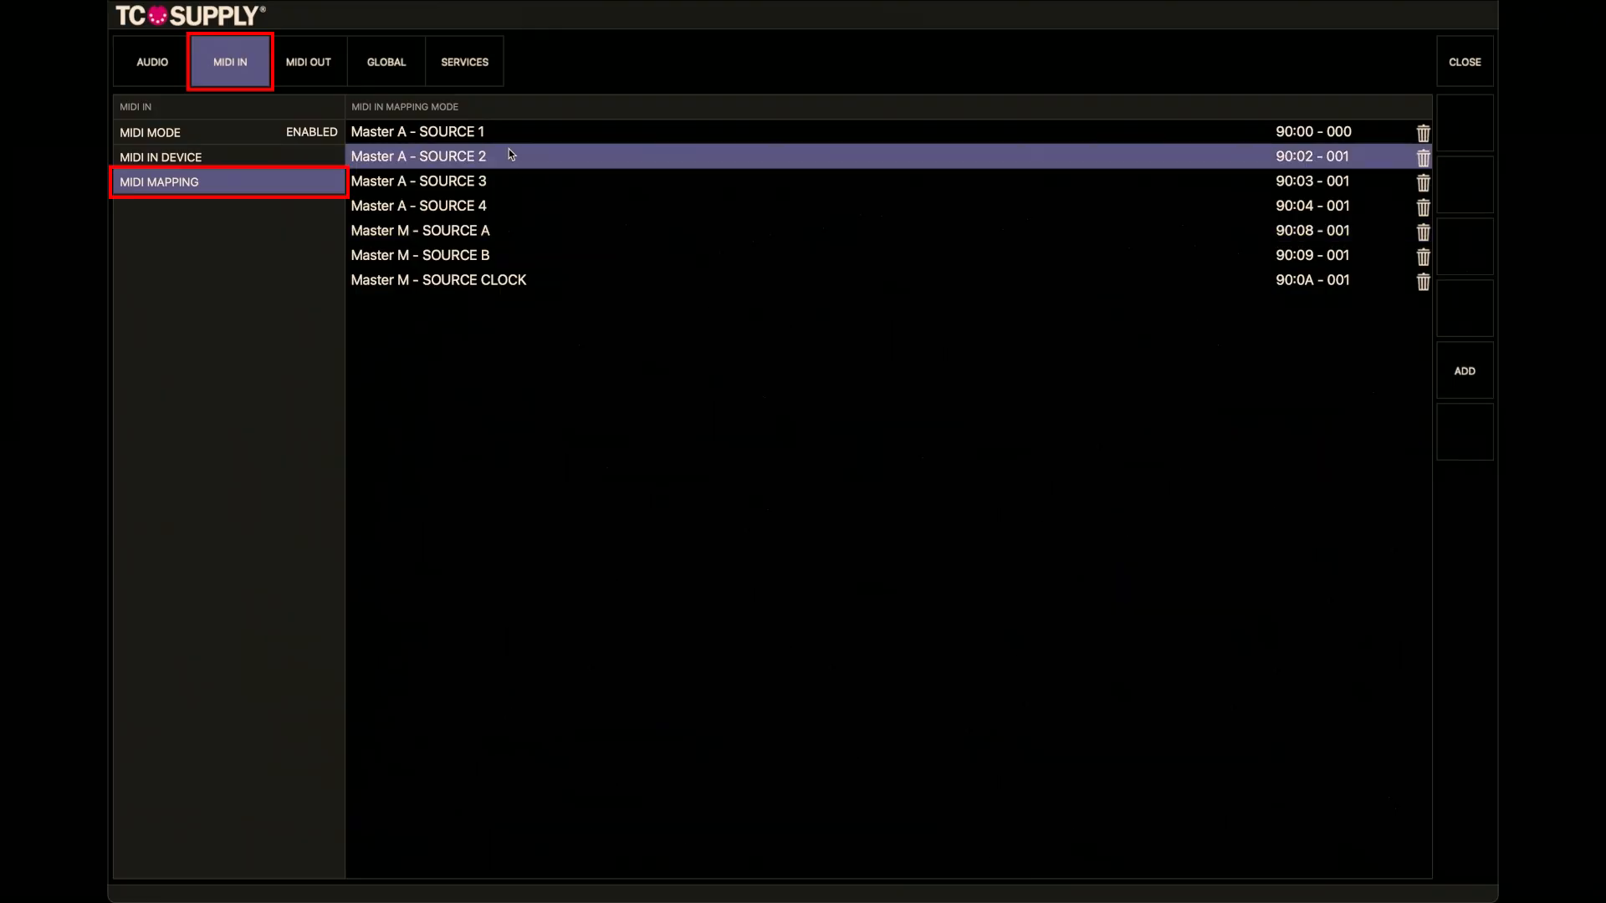
pyautogui.click(483, 224)
pyautogui.click(1465, 62)
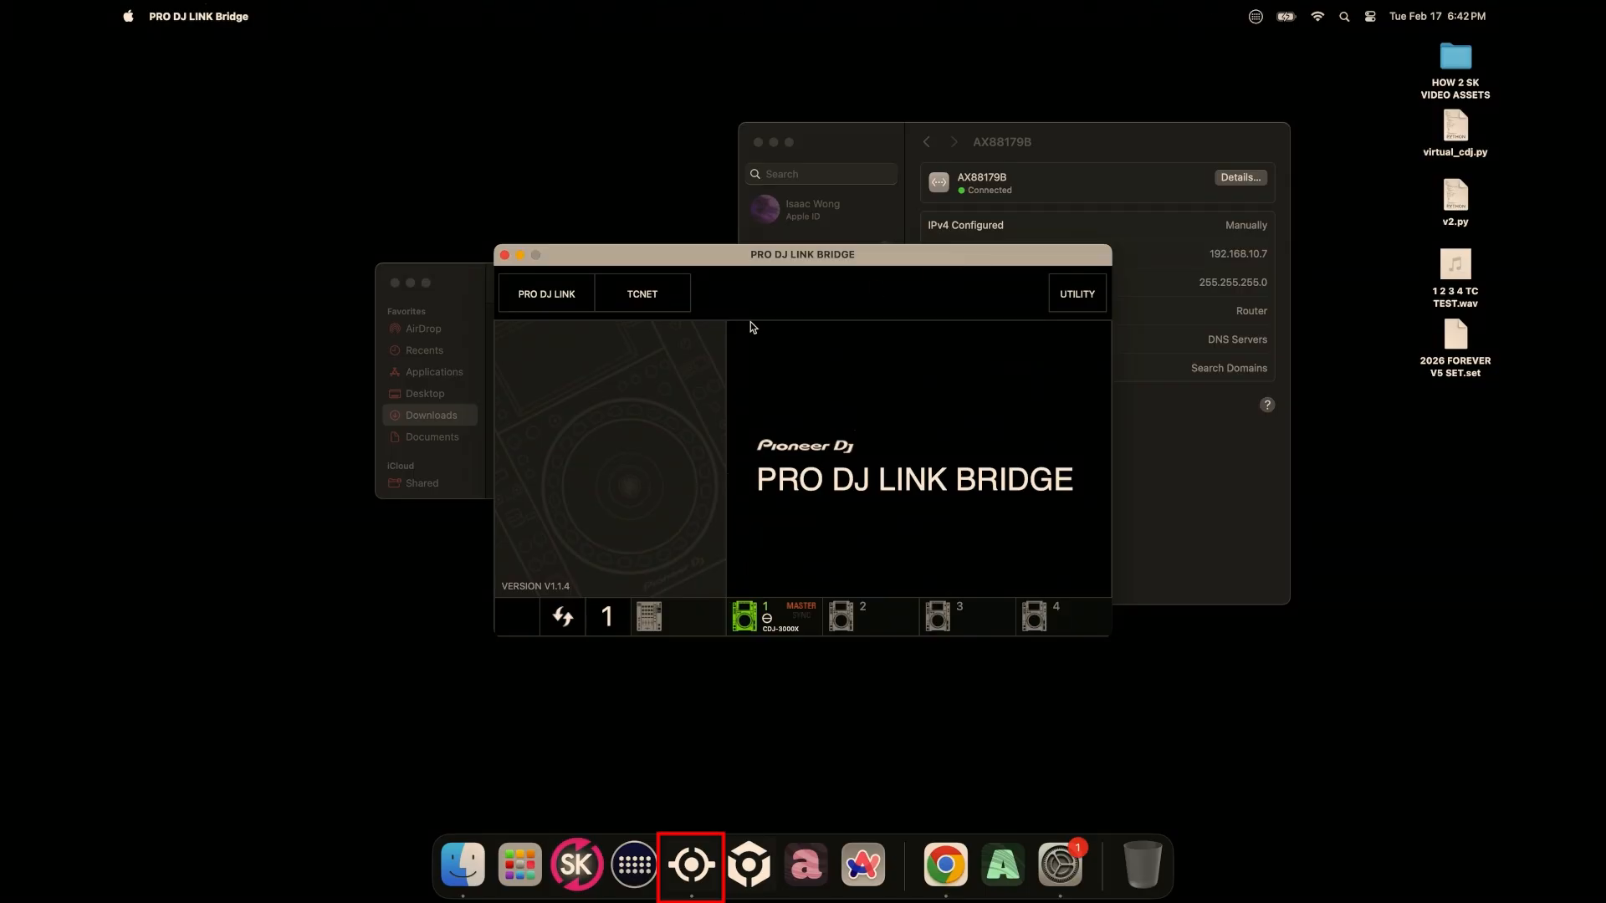
# - Check the network interfaces selected for PRO DJ LINK and for TCNet in PRO DJ LINK Bridge
pyautogui.click(540, 299)
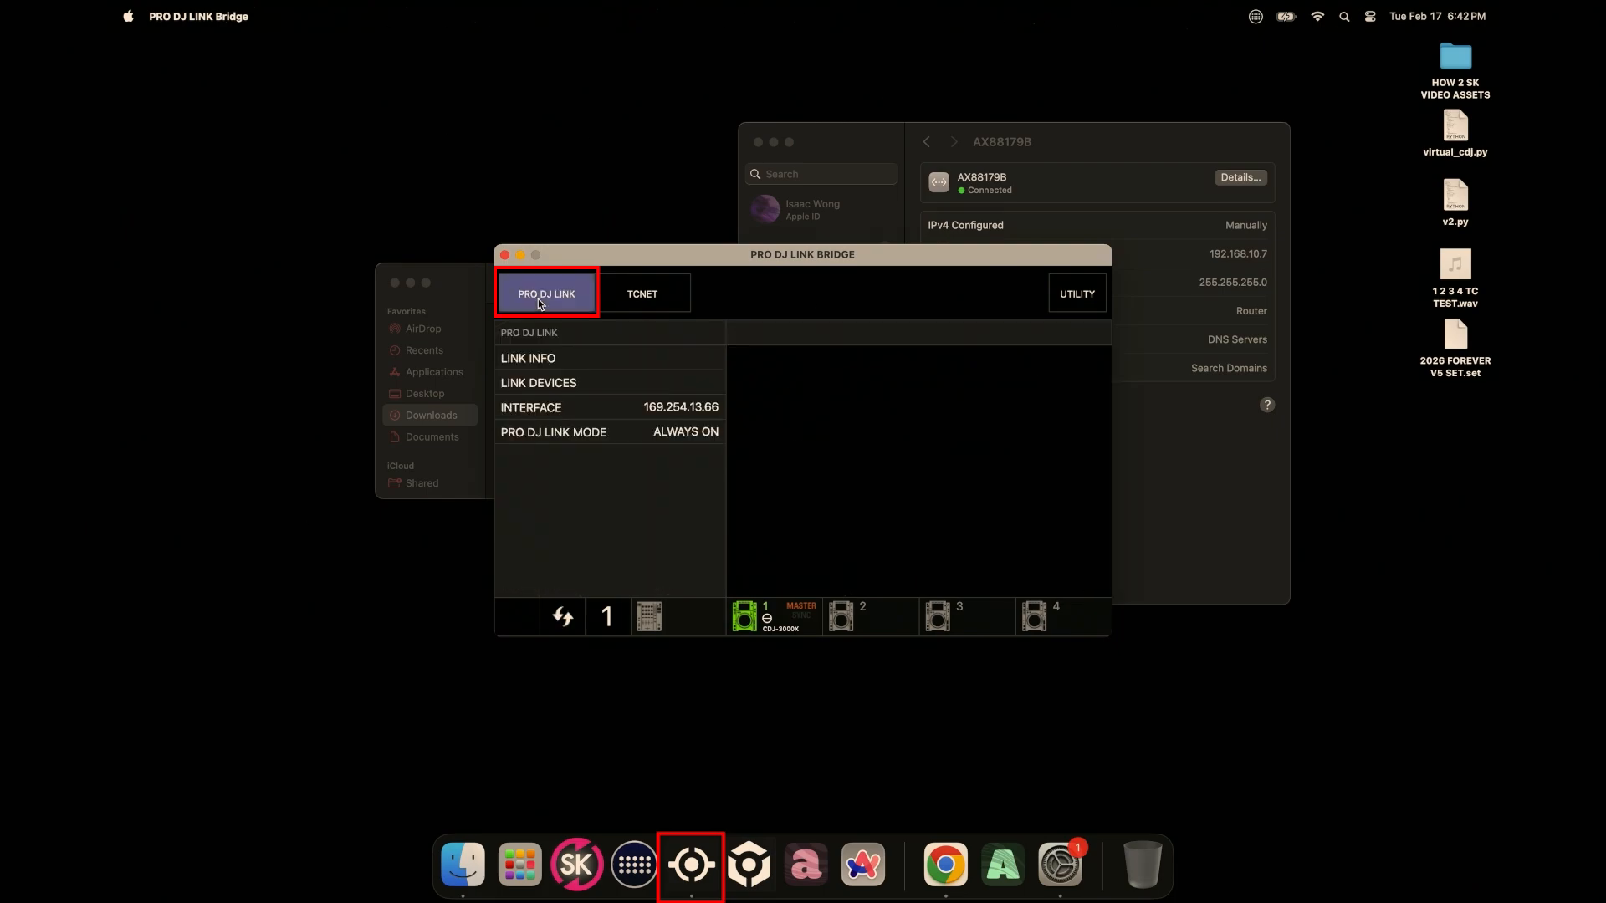
pyautogui.click(569, 415)
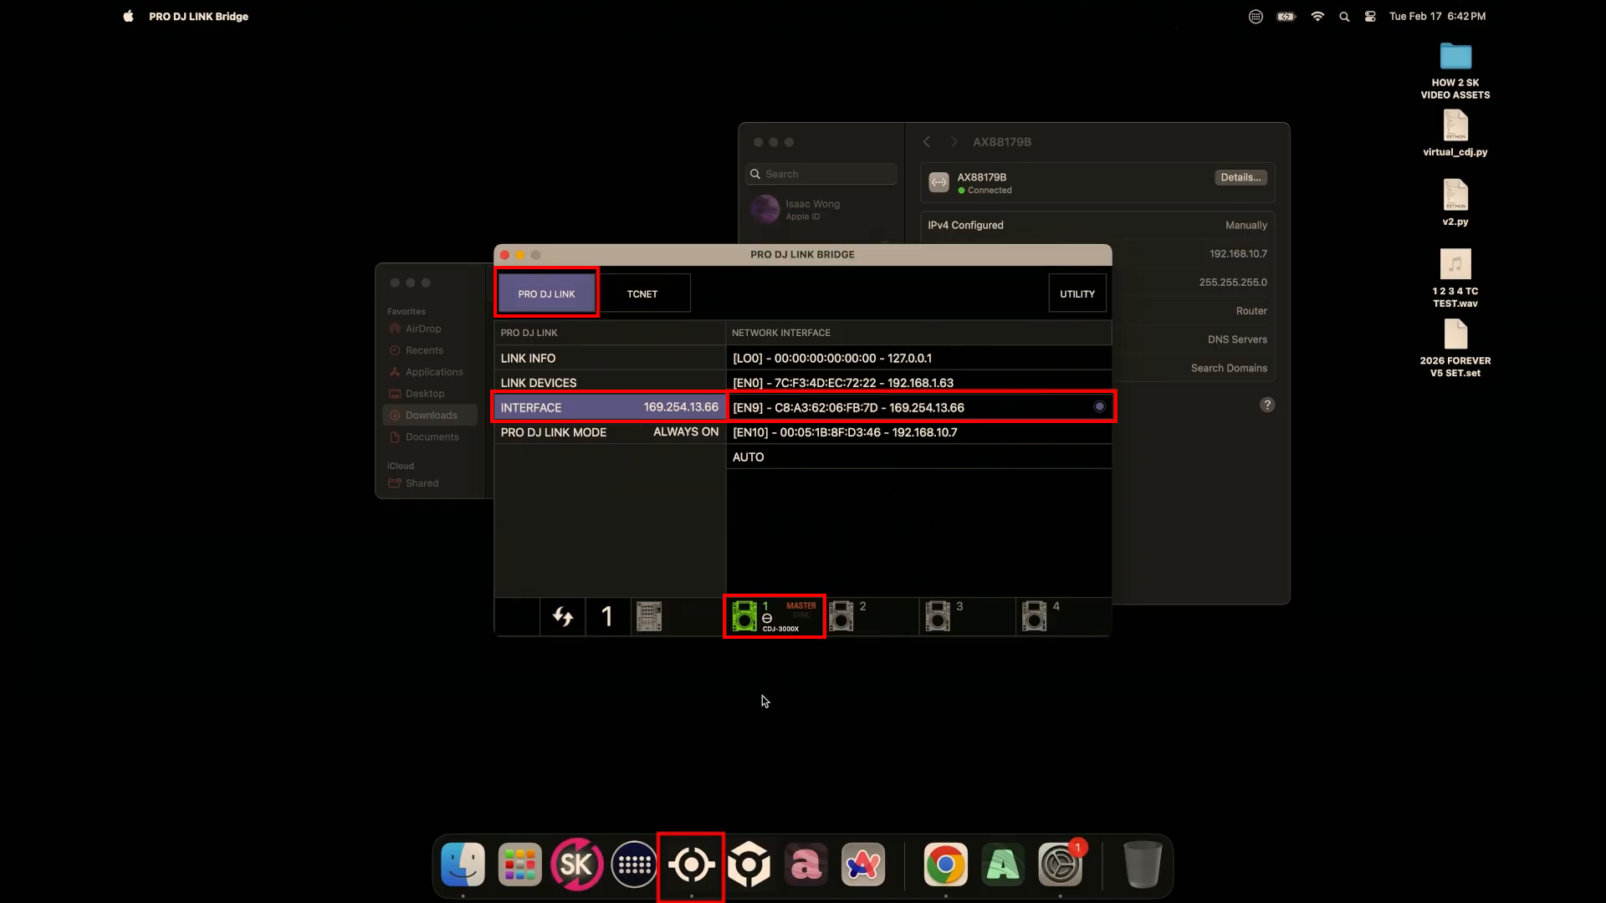
pyautogui.click(650, 304)
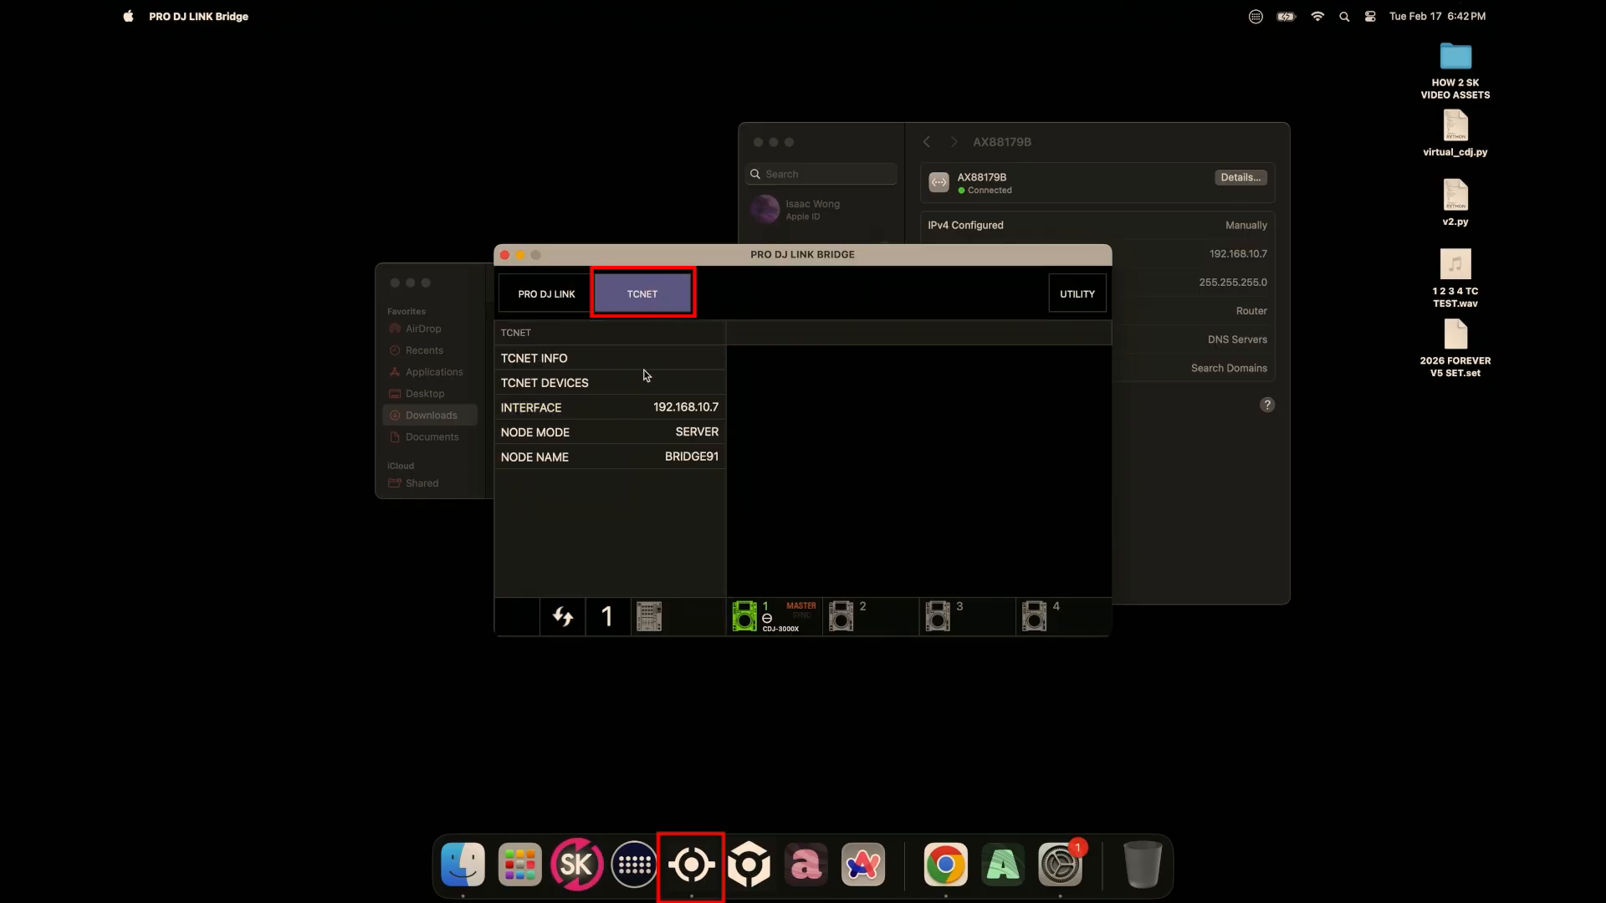
pyautogui.click(640, 416)
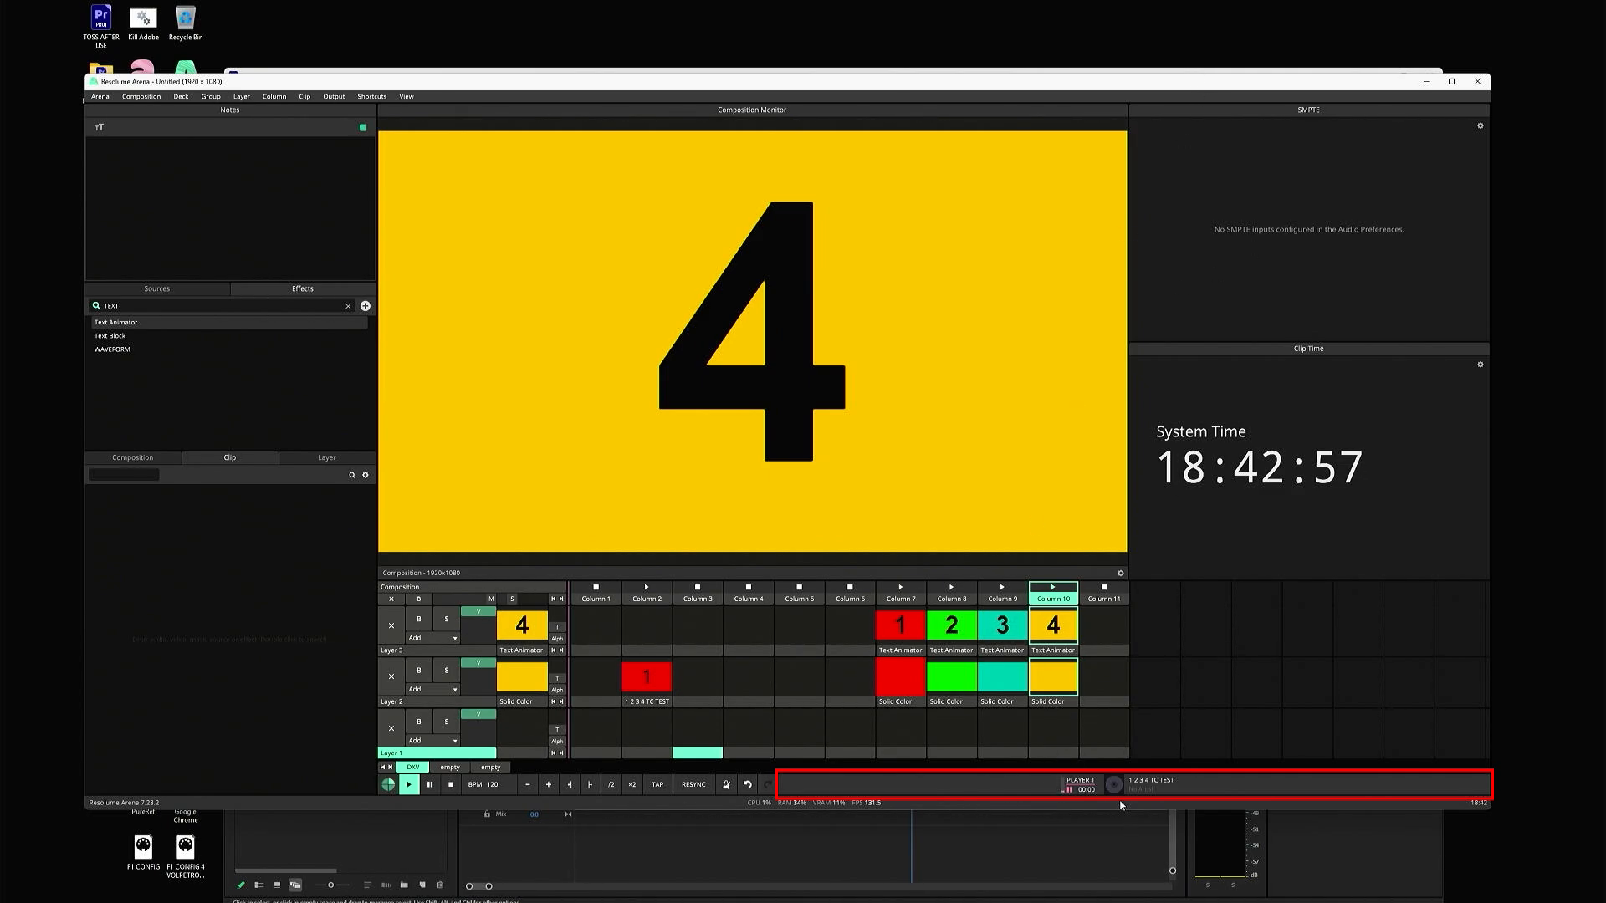
# - In Resolume Arena, link Player 1's 1 2 3 4 TC TEST track to the number 1 text clip and set the number 2 text clip's transport to Pioneer DJ
pyautogui.moveTo(1133, 793); pyautogui.dragTo(913, 634)
pyautogui.click(942, 649)
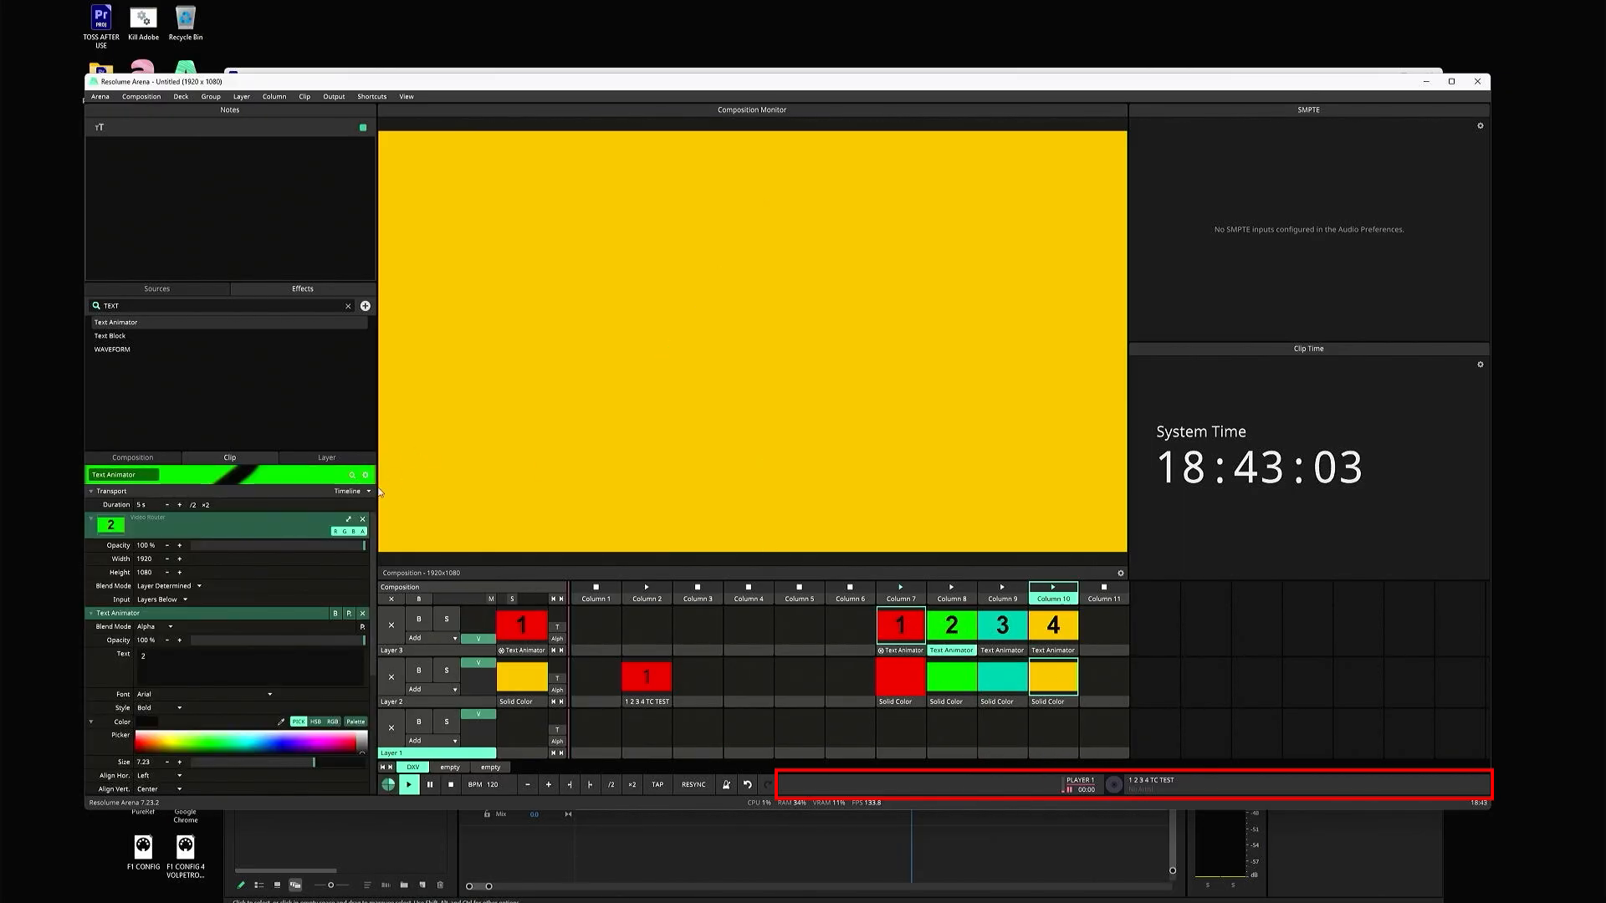
pyautogui.click(347, 492)
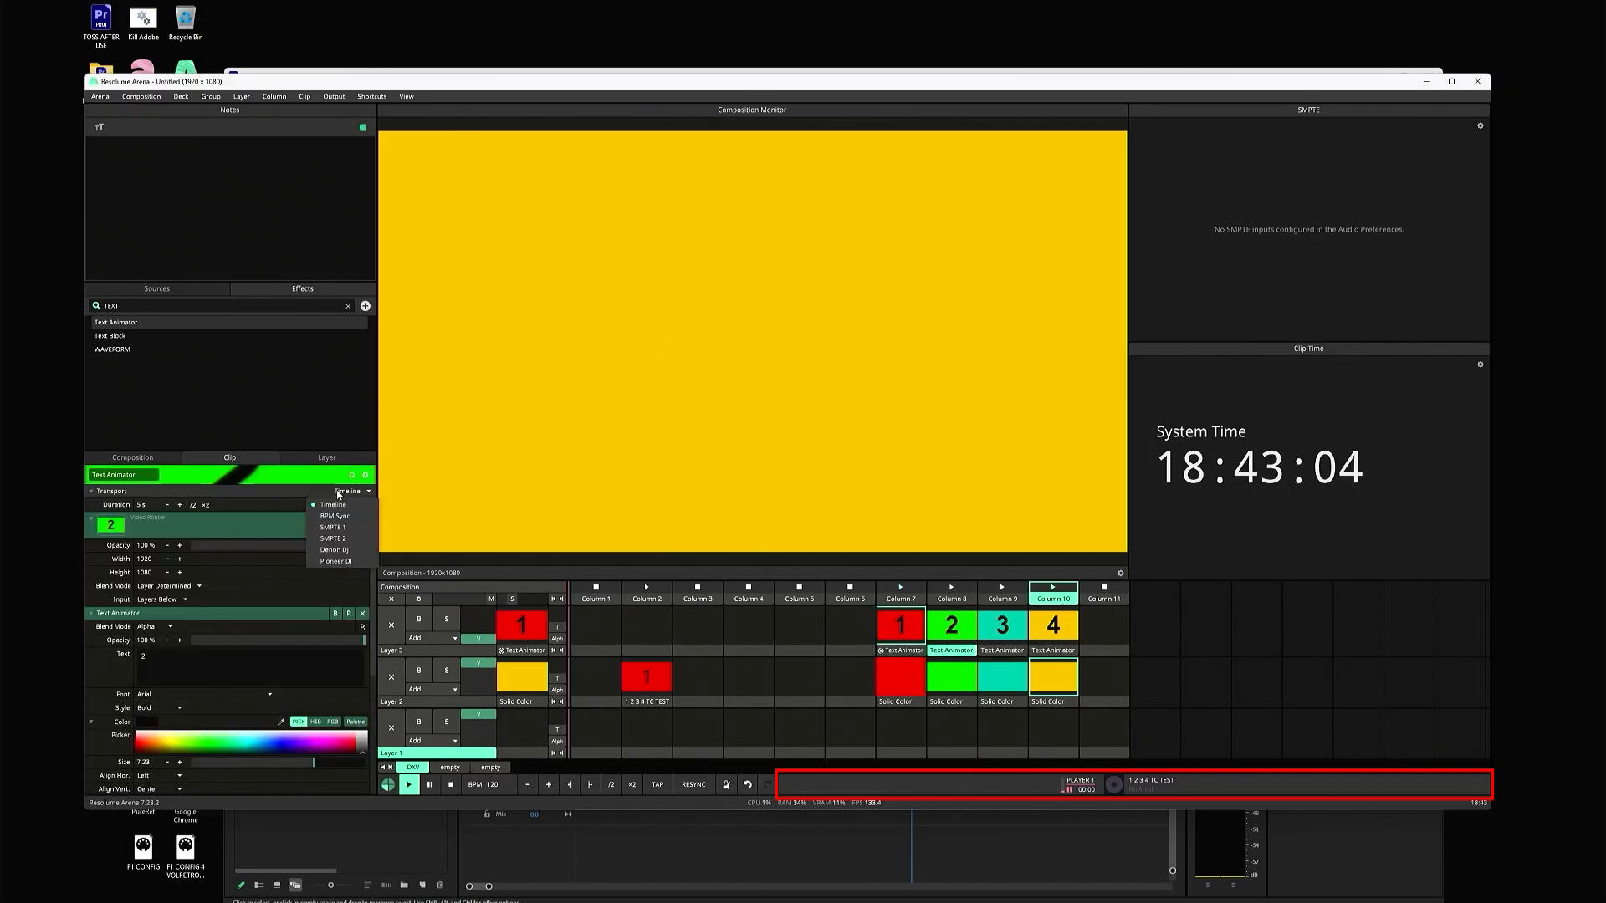
pyautogui.click(358, 561)
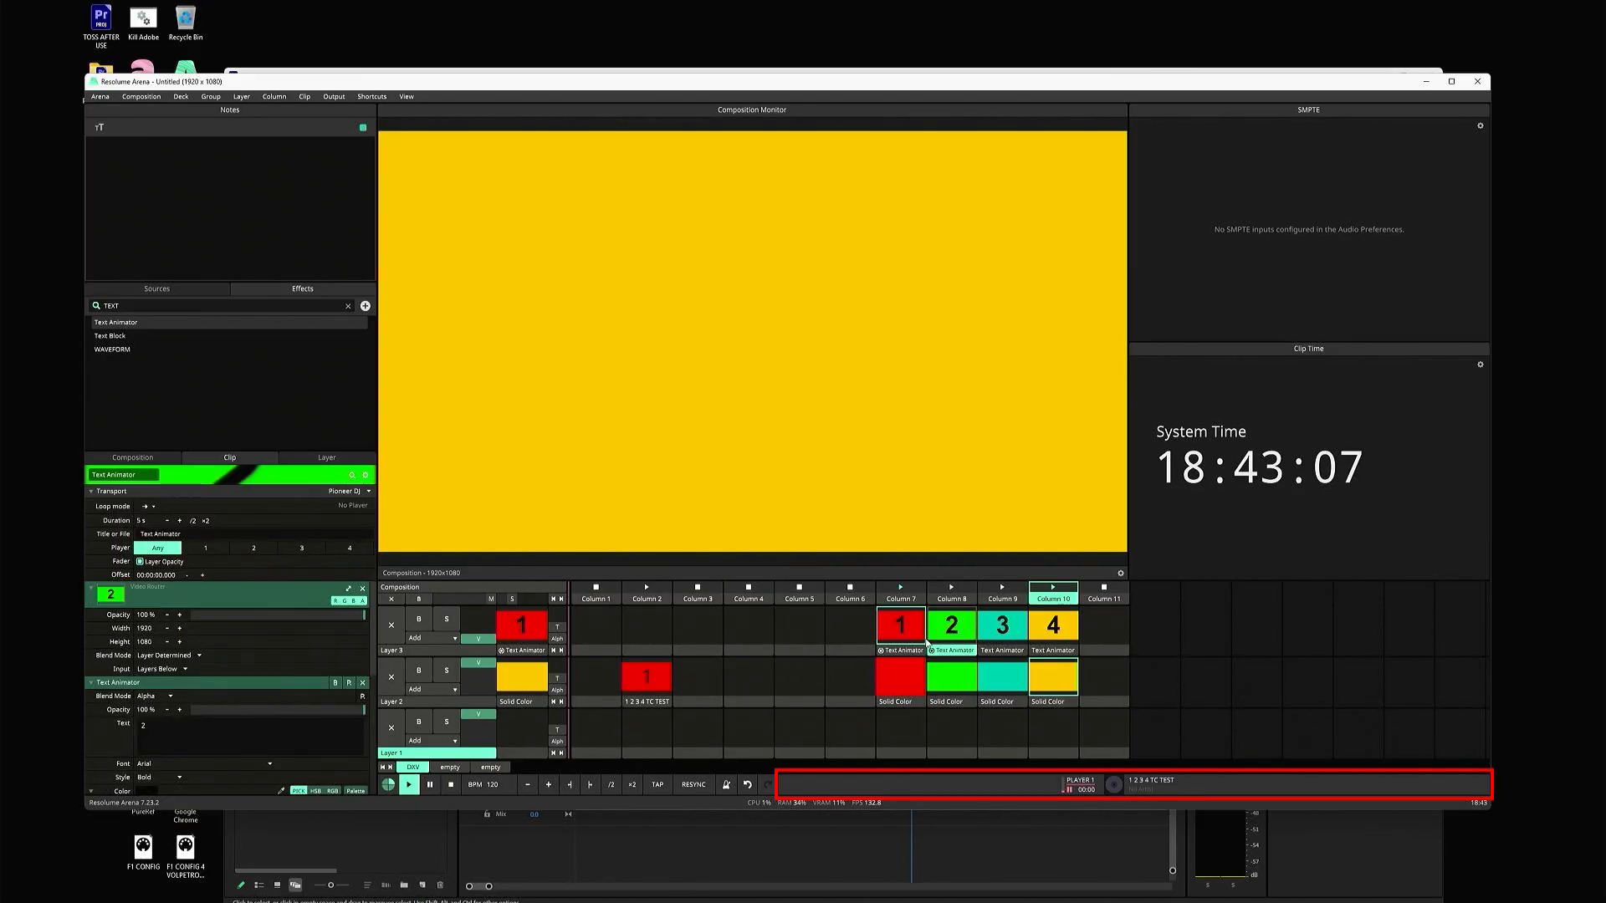
# - Inspect the Title or File and Offset settings of the number 1 text clip, and clear Layer 2 with its empty Column 6 slot
pyautogui.click(899, 650)
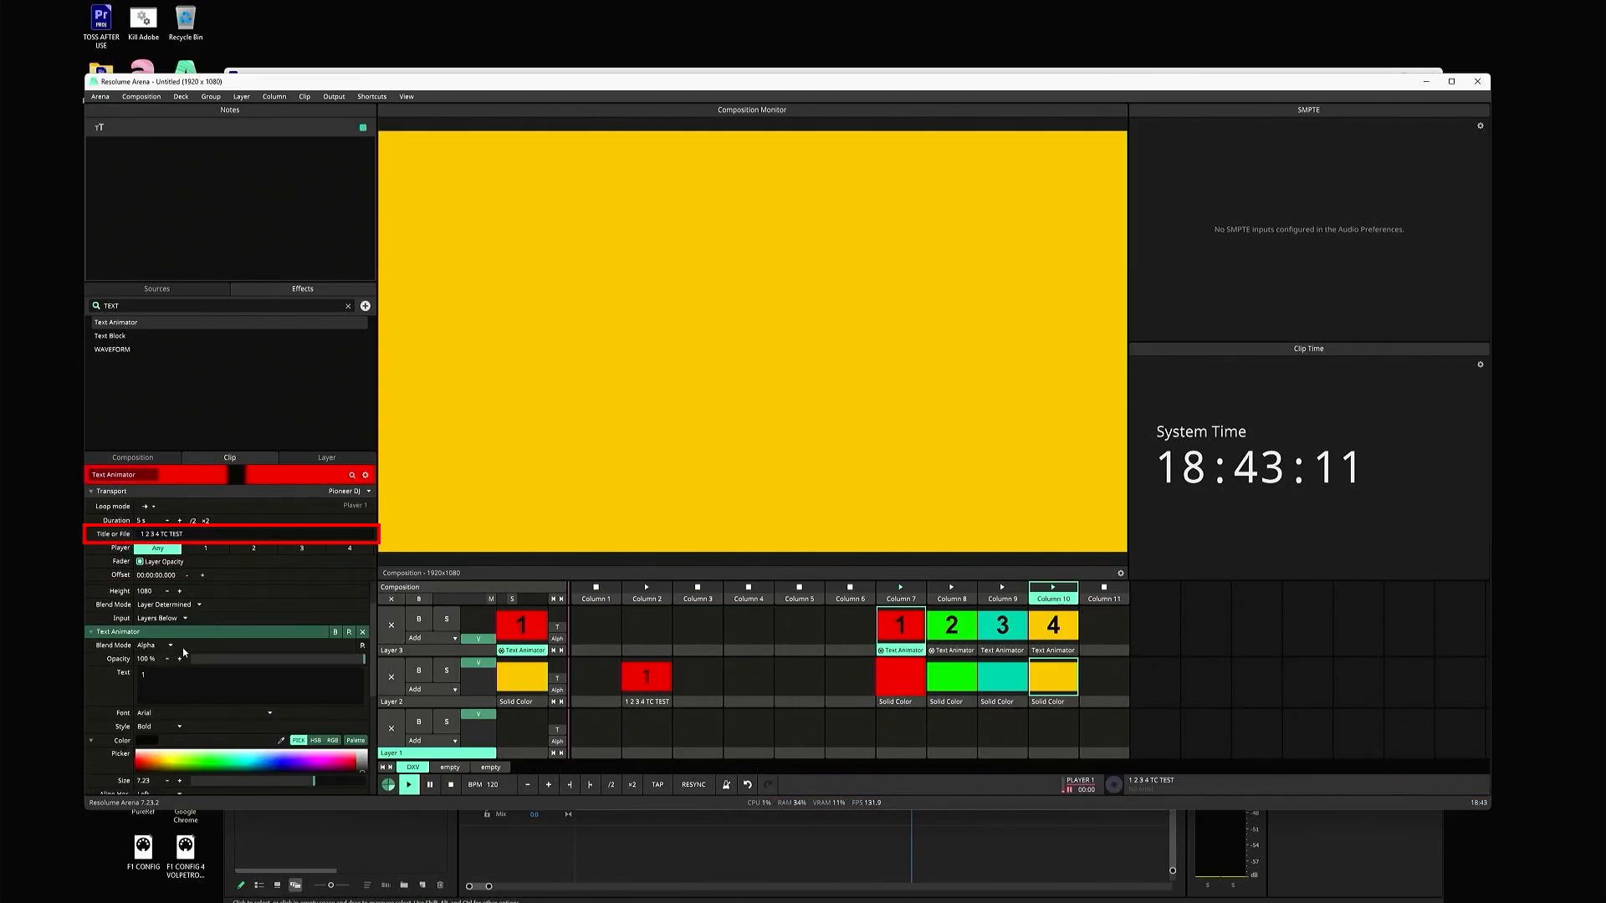
pyautogui.scroll(1, 183, 650)
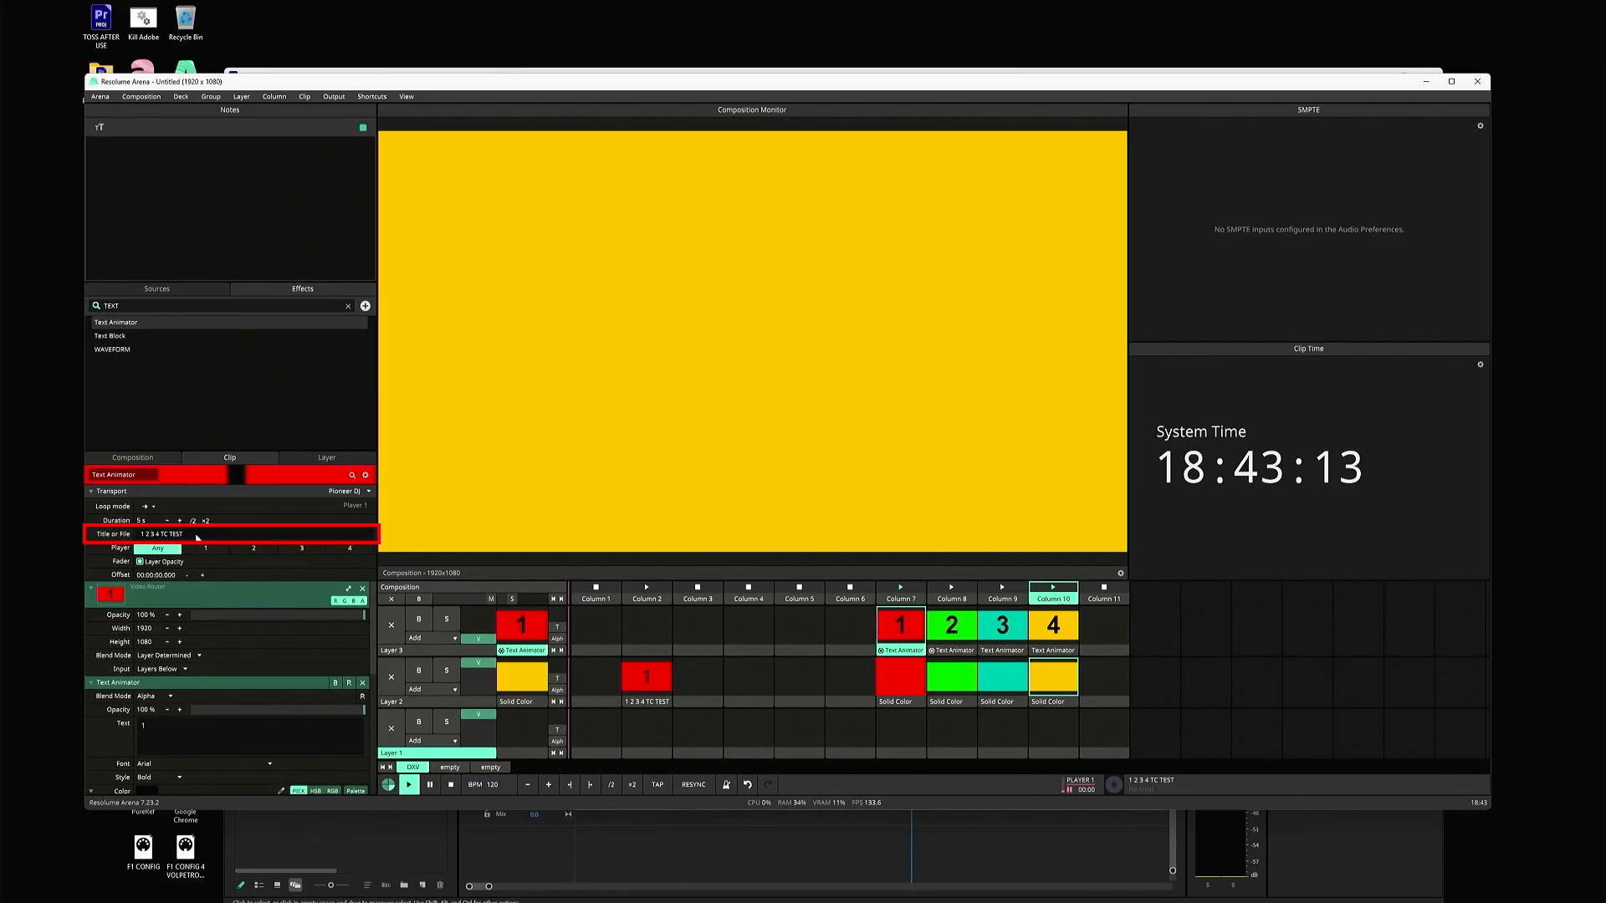
pyautogui.click(197, 534)
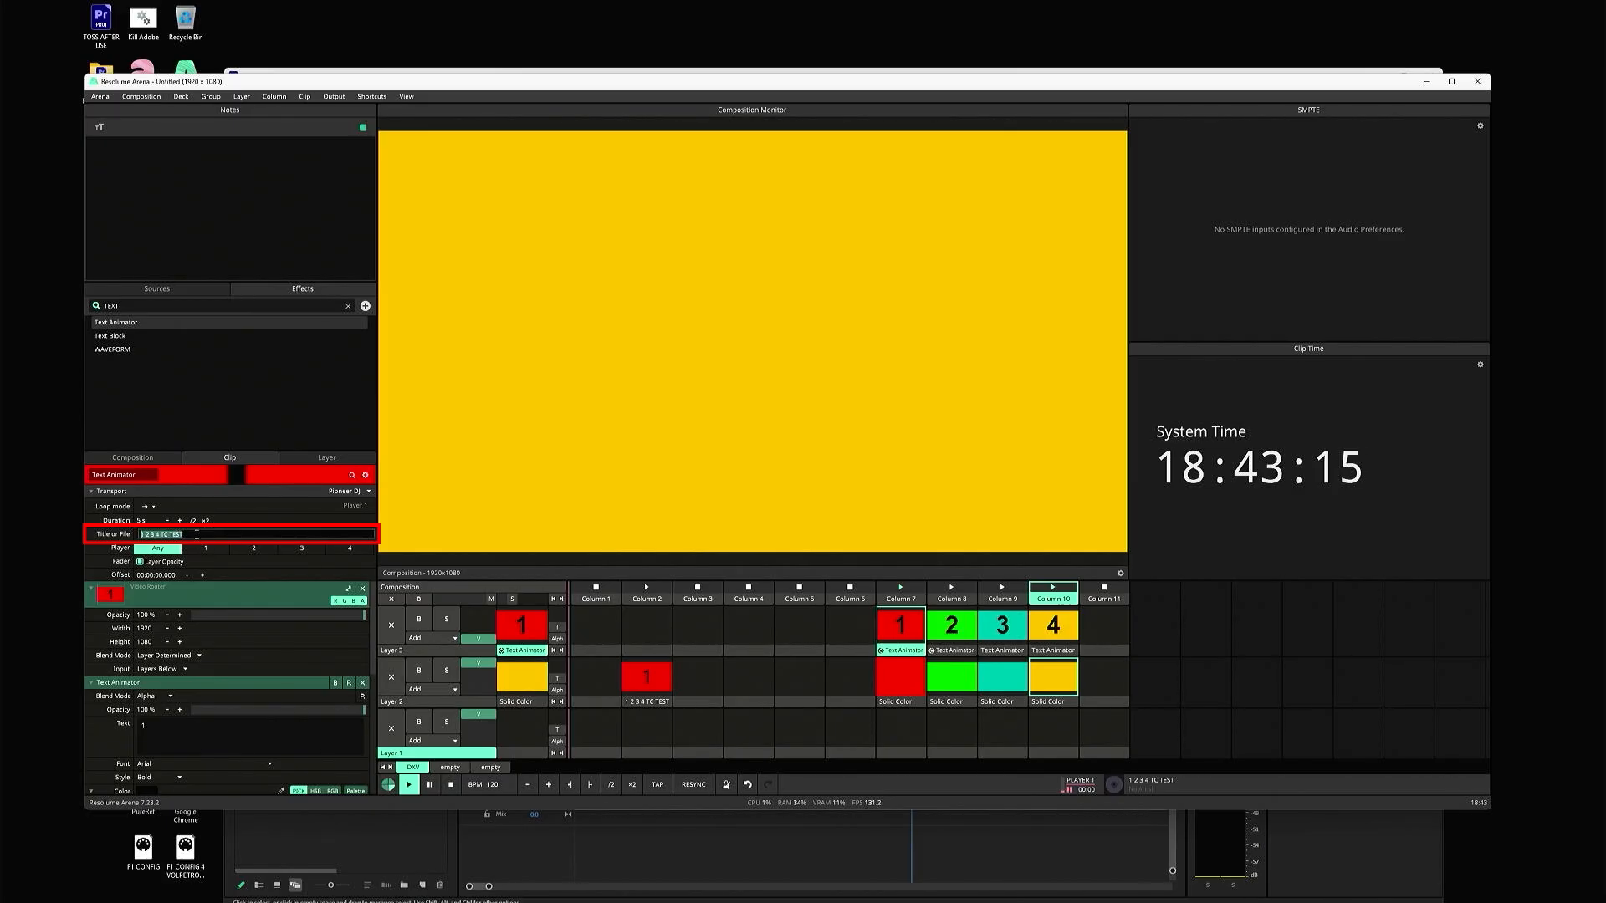
pyautogui.click(163, 577)
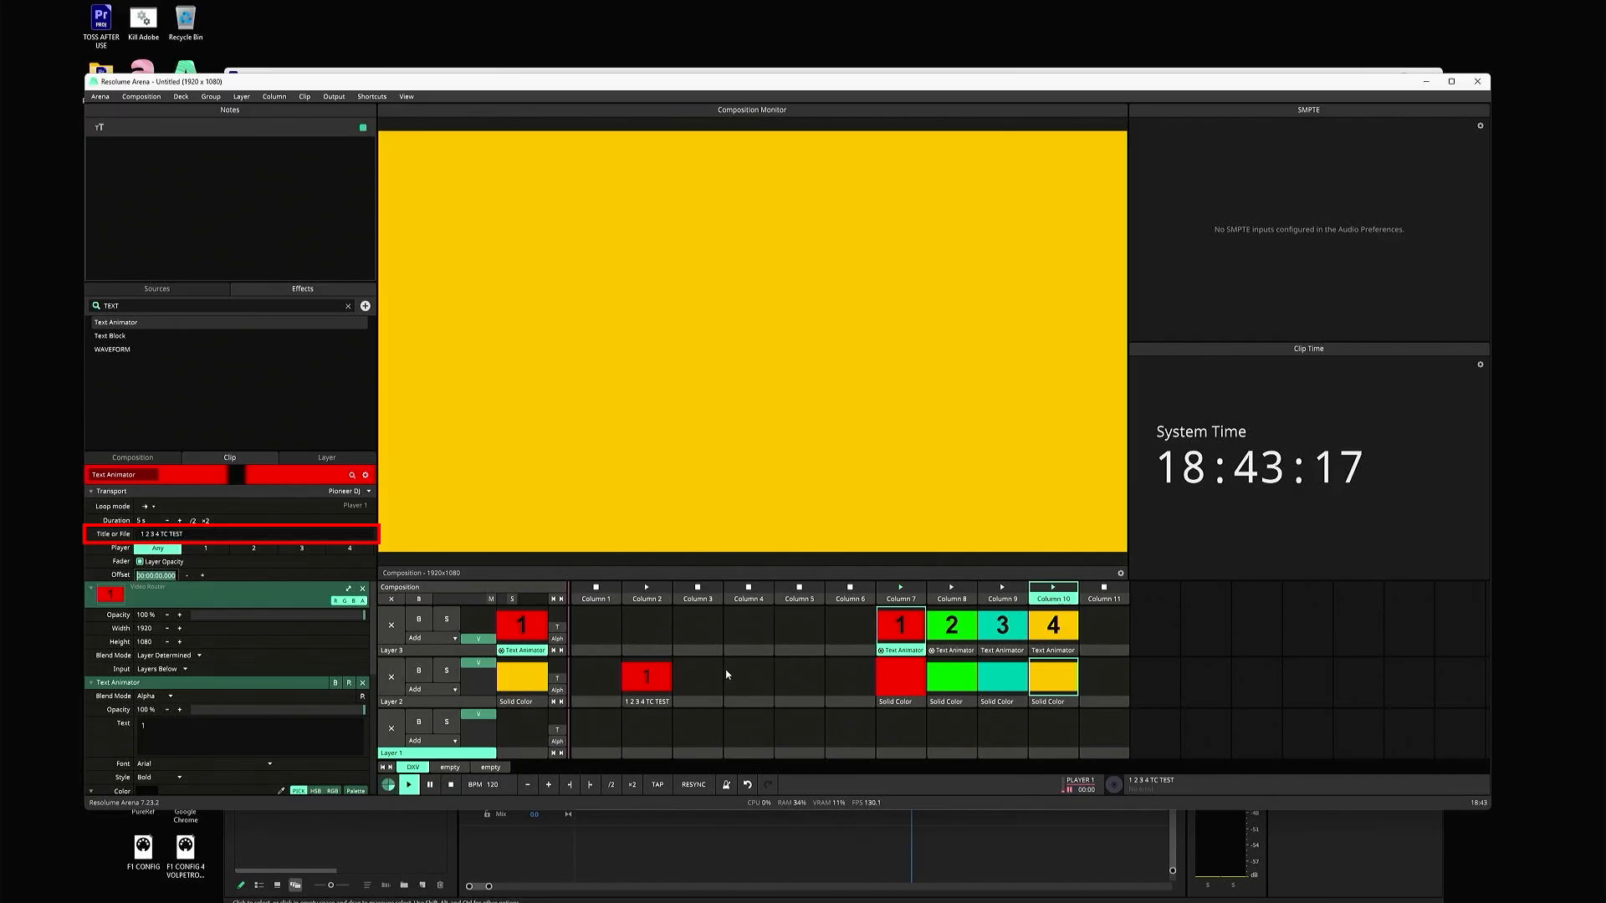
pyautogui.click(850, 676)
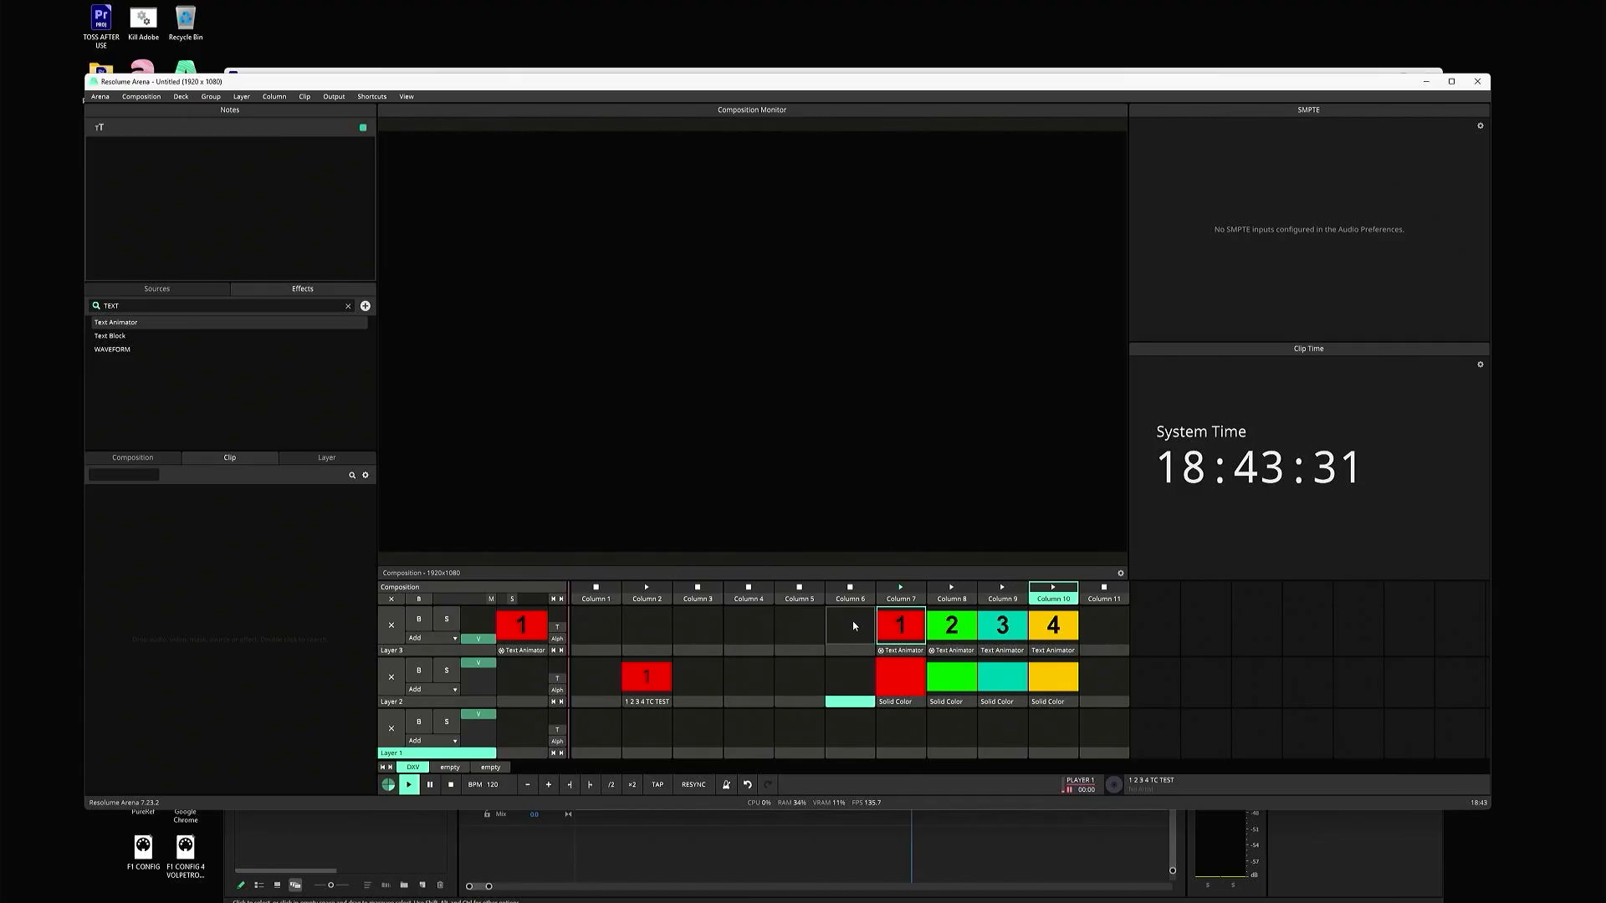